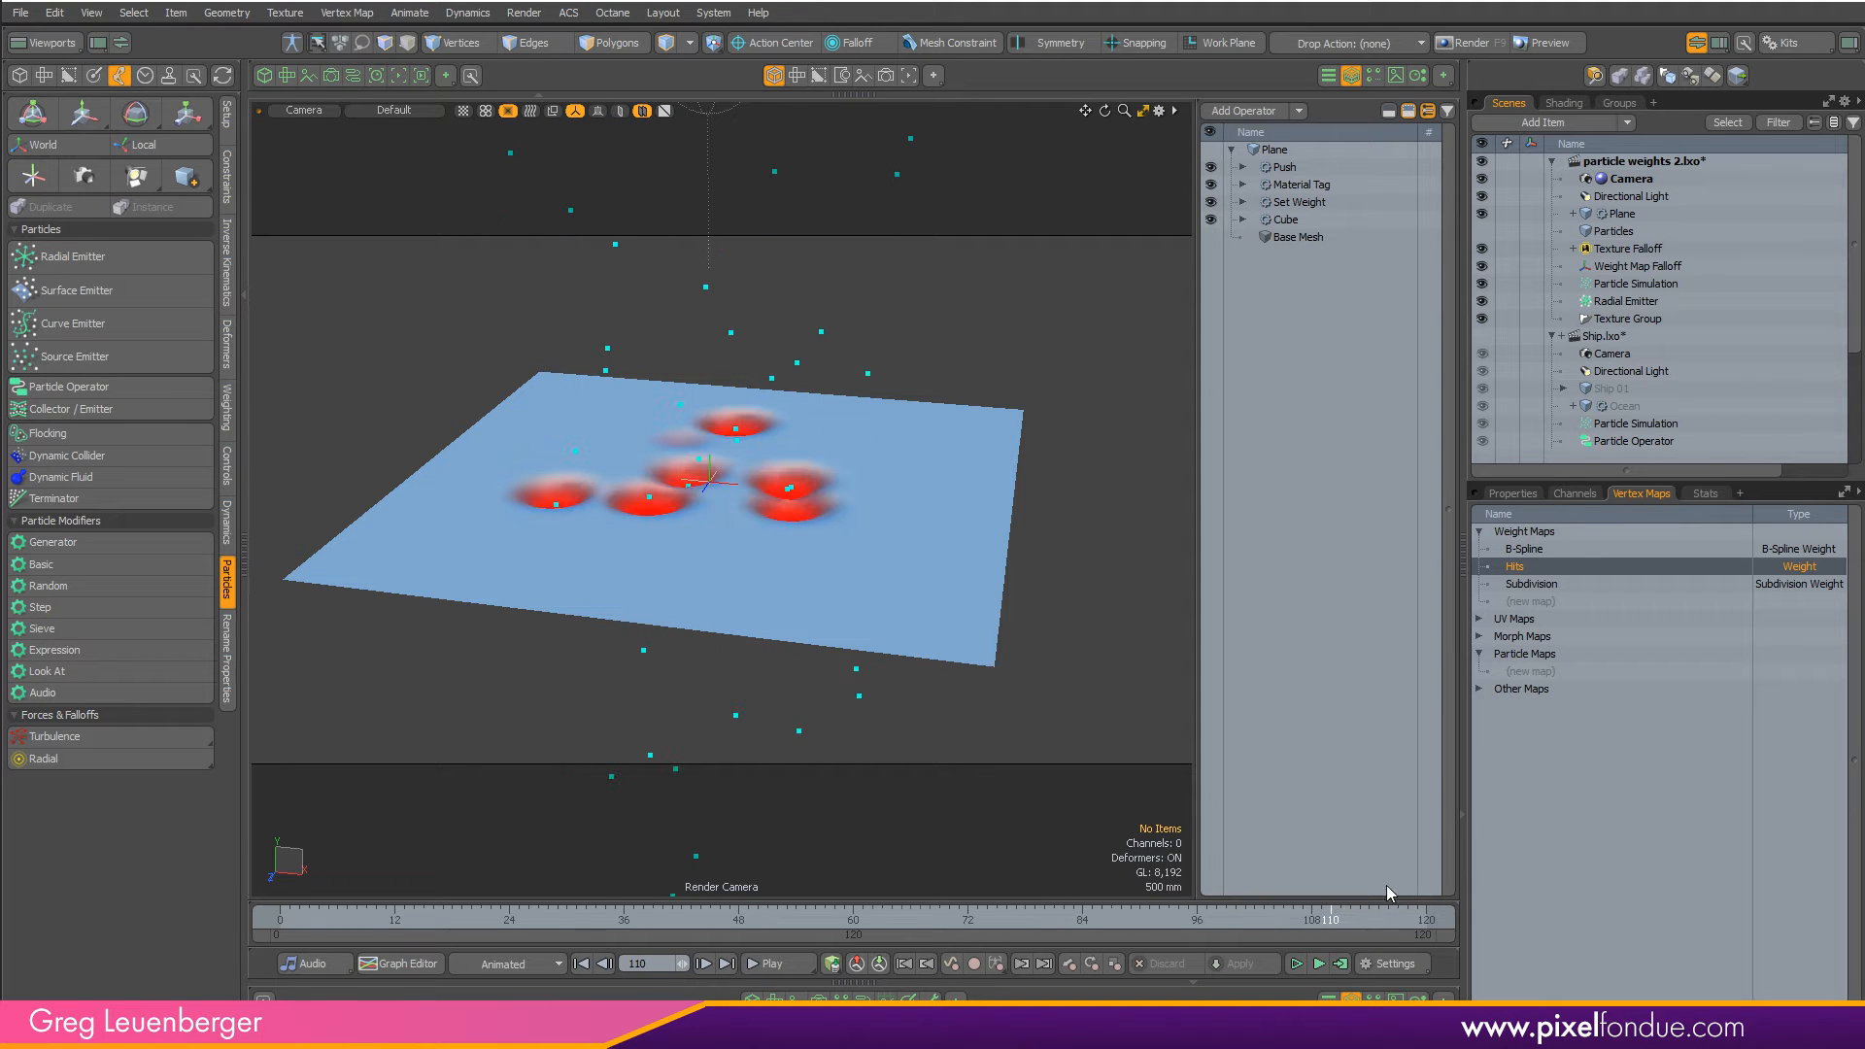
- In the Ship scene, display the Ocean's foam weight map and play through the timeline to see how it follows the boat
{"action": "left_click", "coordinate": [1605, 355]}
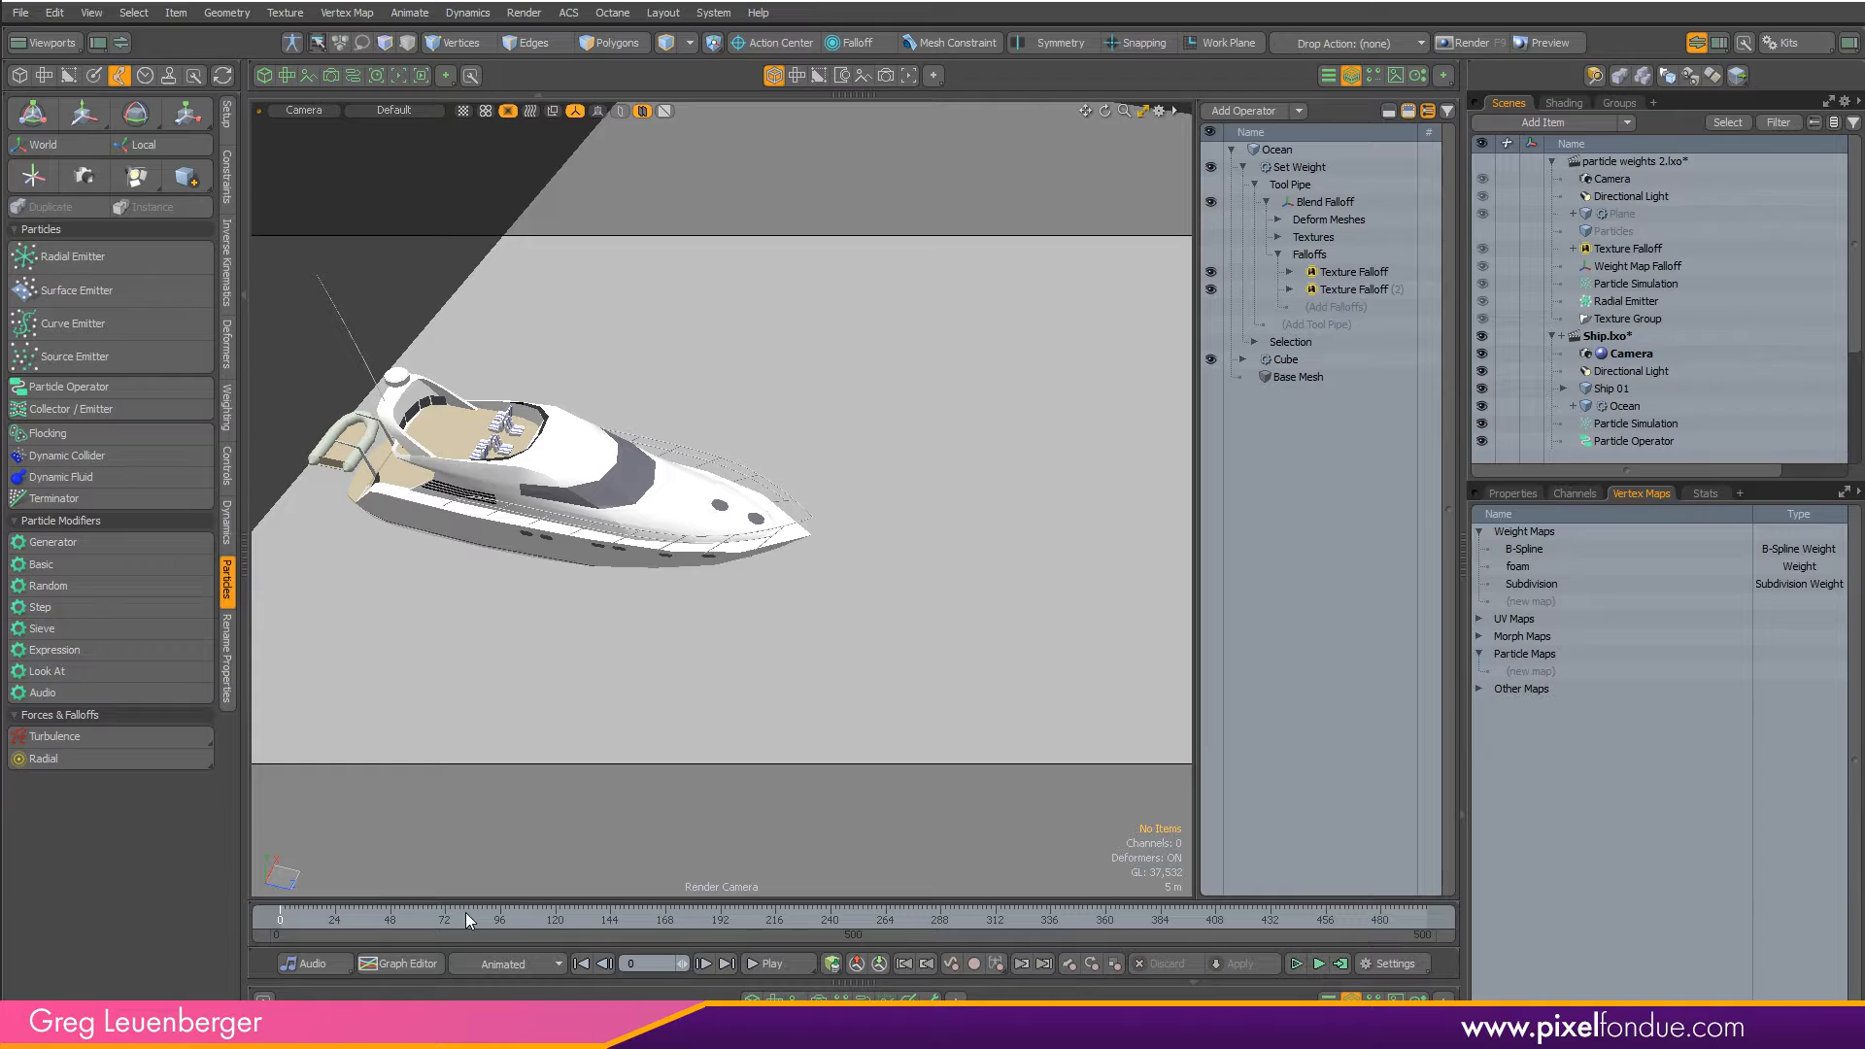
{"action": "left_click_drag", "start_coordinate": [293, 917], "coordinate": [586, 917]}
{"action": "left_click", "coordinate": [1624, 406]}
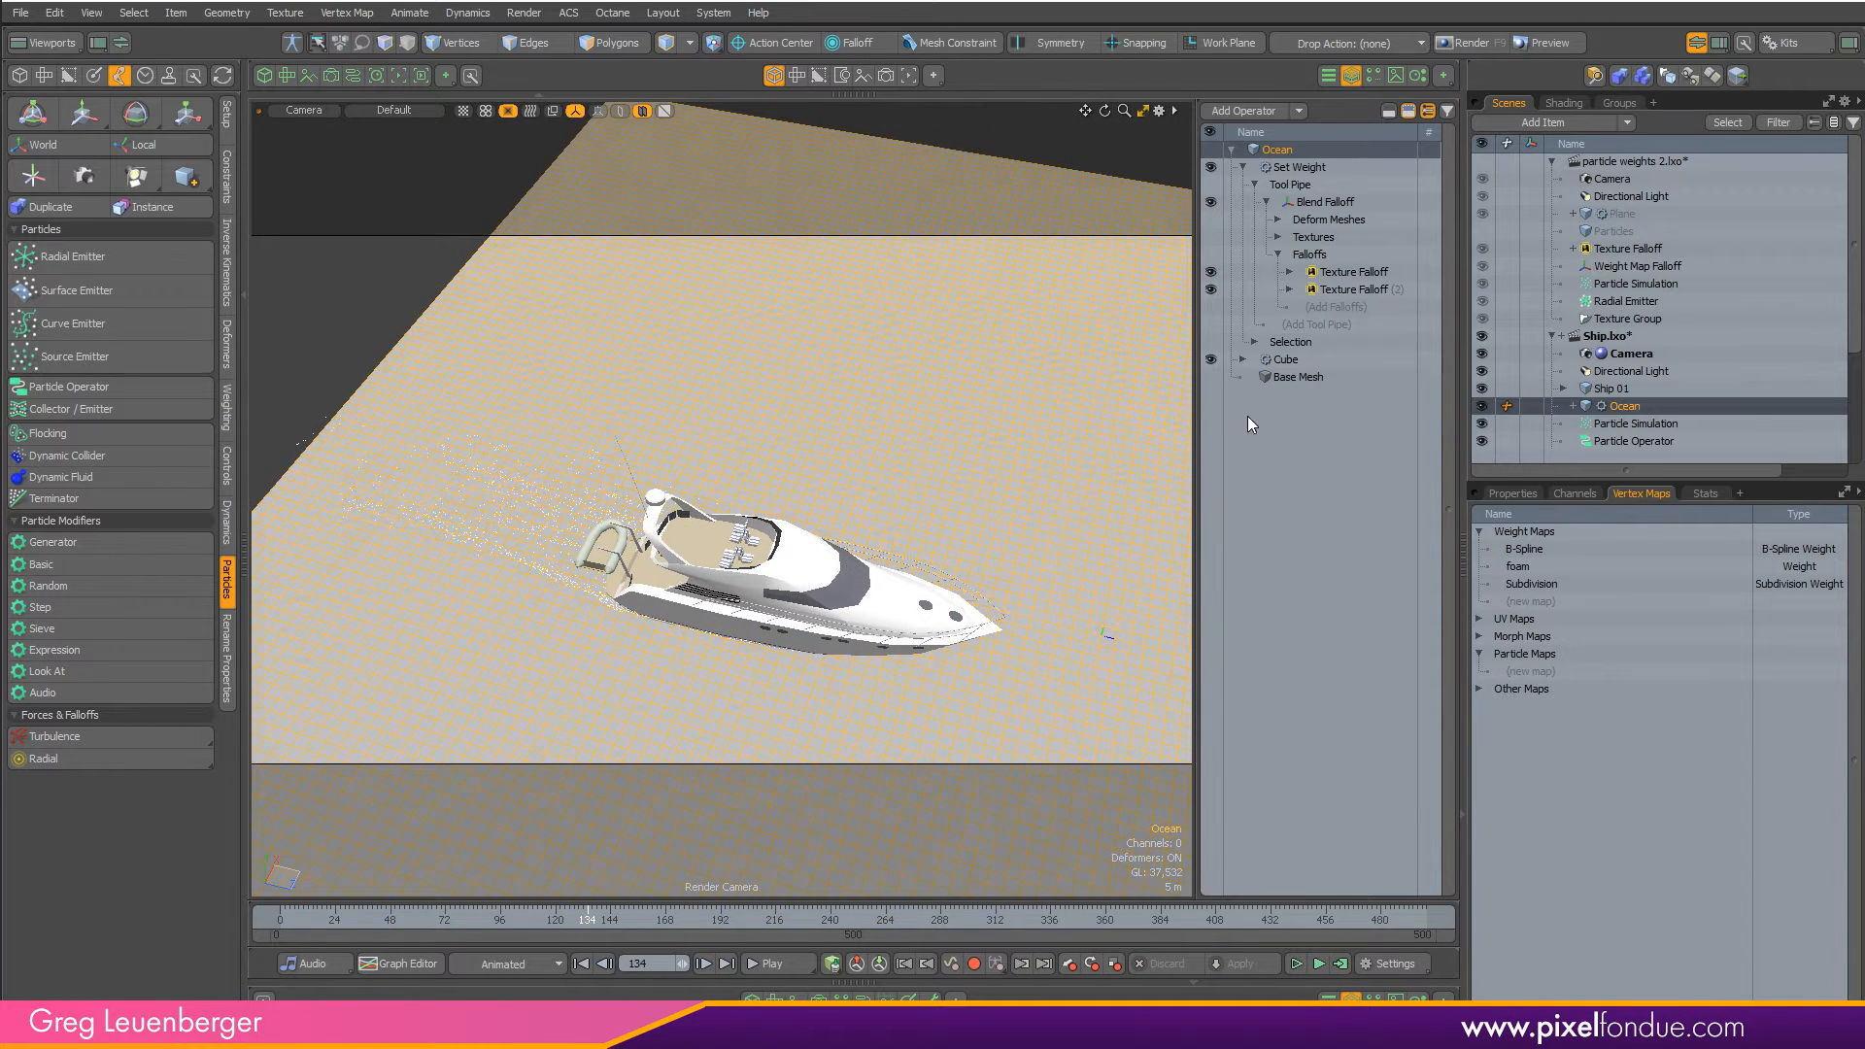
{"action": "left_click", "coordinate": [1518, 566]}
{"action": "left_click", "coordinate": [404, 299]}
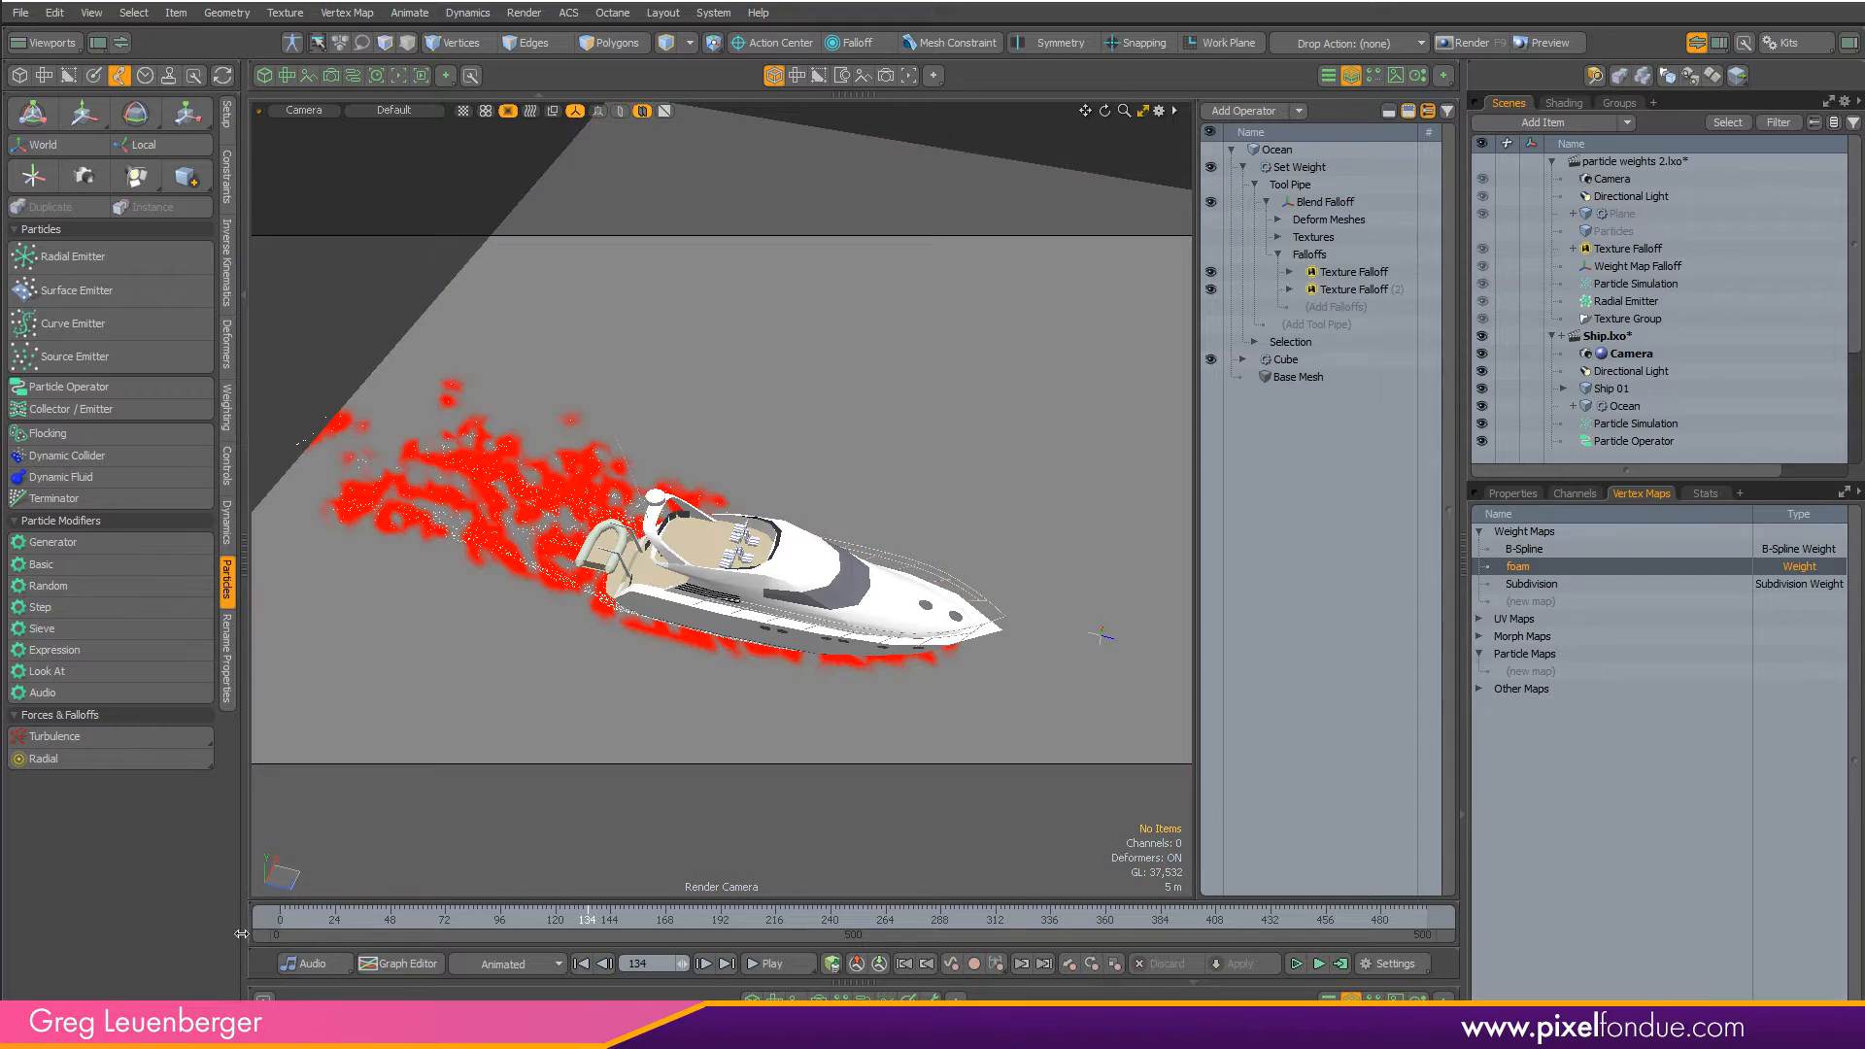
{"action": "left_click", "coordinate": [298, 917]}
{"action": "left_click", "coordinate": [607, 917]}
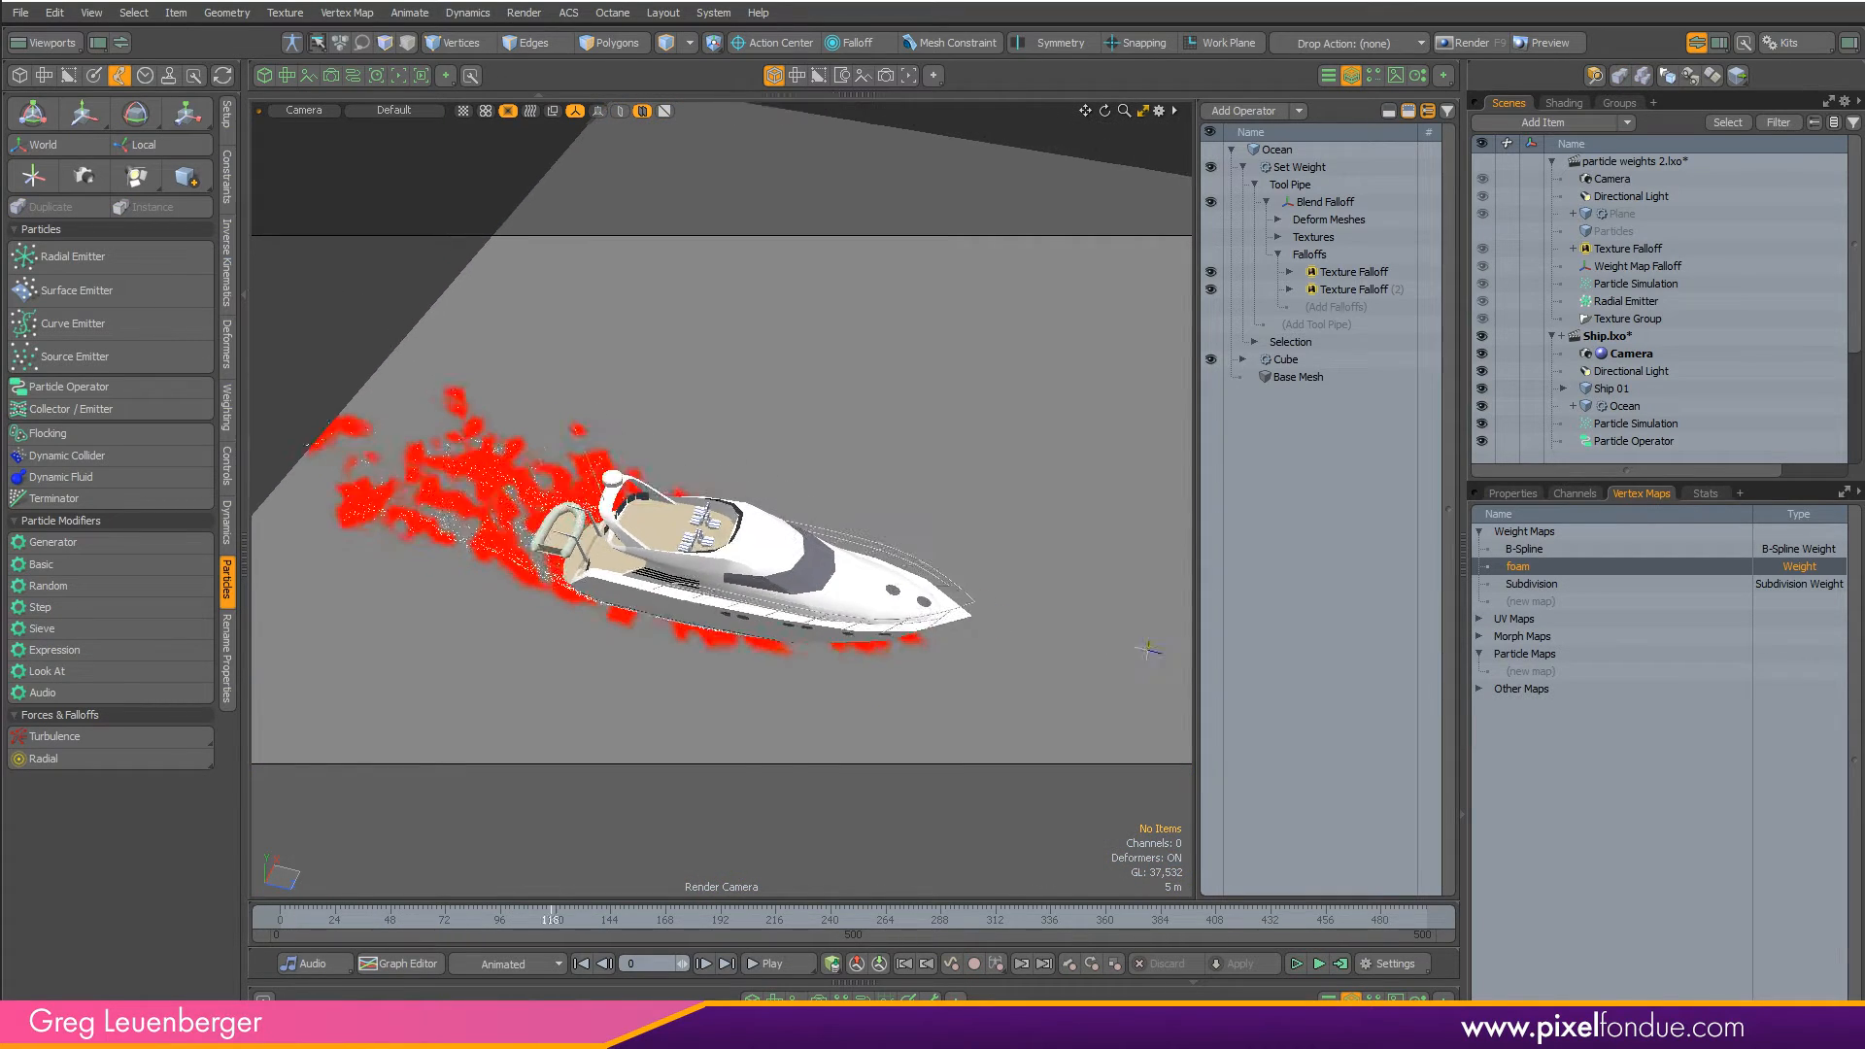
{"action": "left_click_drag", "start_coordinate": [607, 916], "coordinate": [1313, 917]}
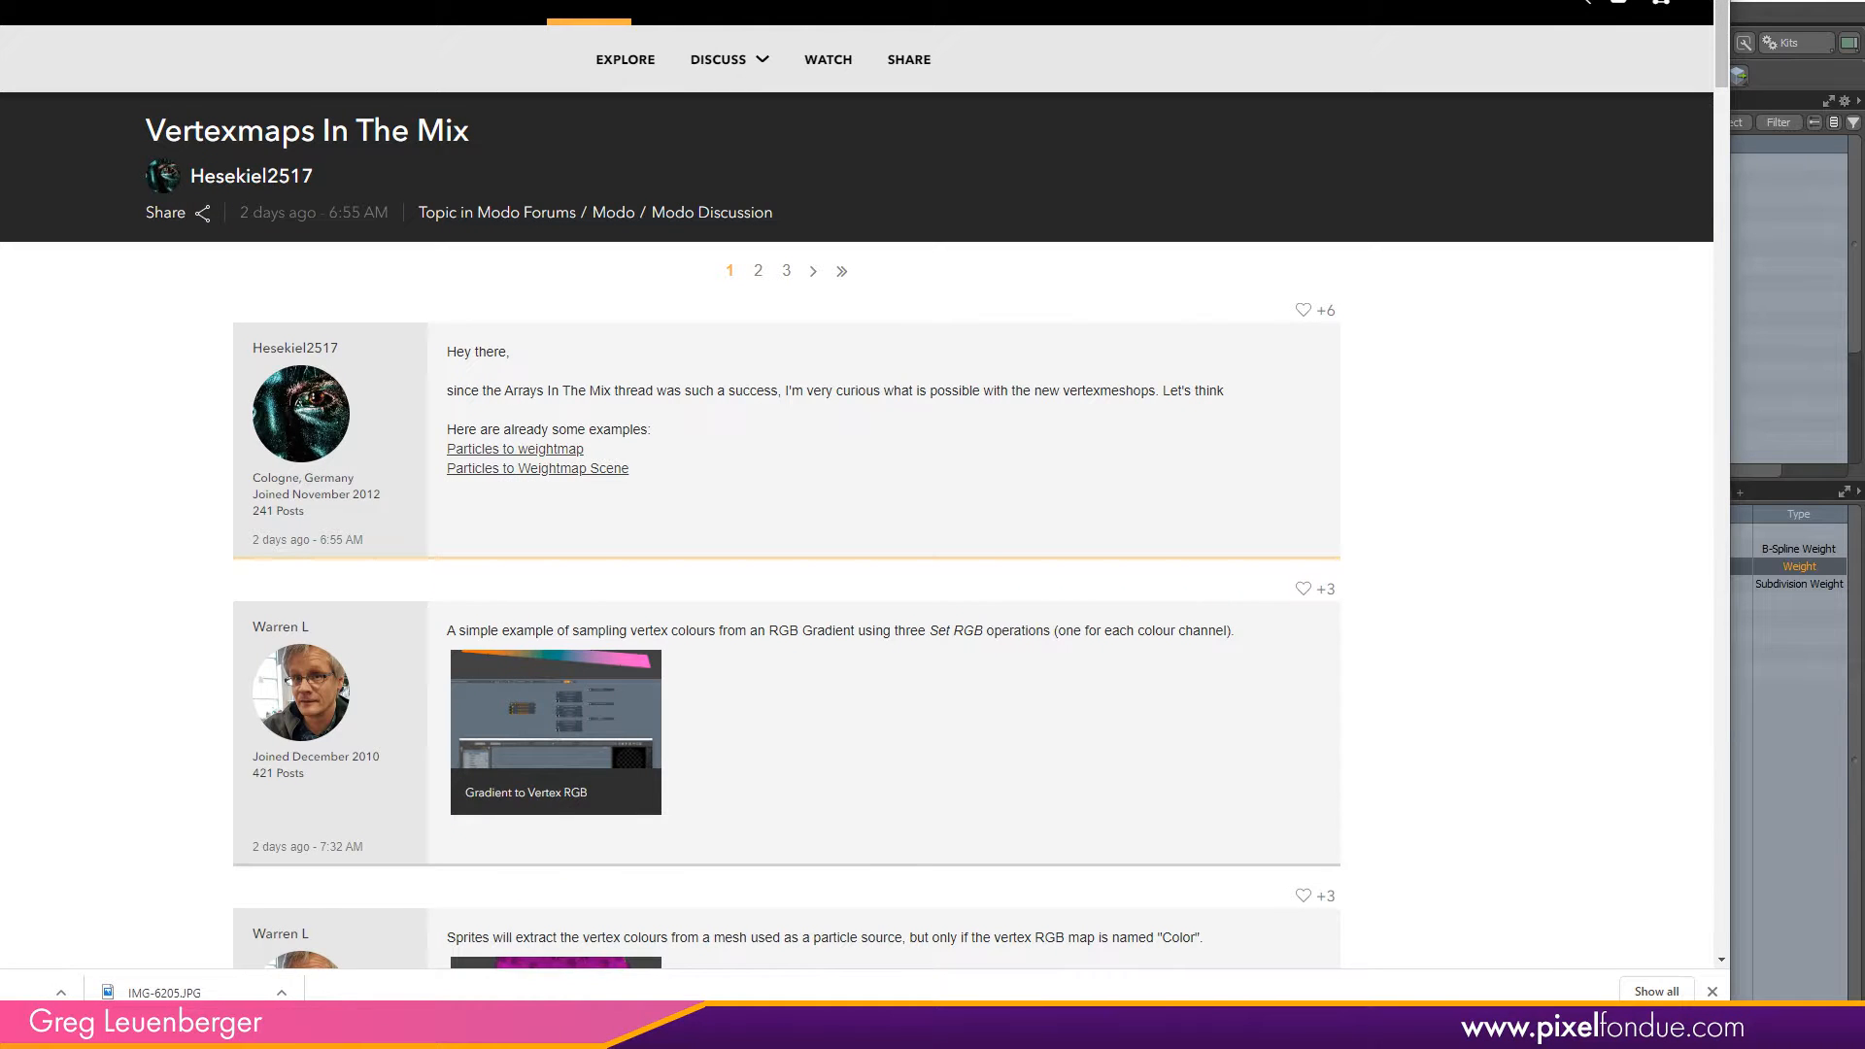
- Switch to the browser and skim the examples in the "Vertexmaps In The Mix" forum thread
{"action": "scroll", "coordinate": [1717, 97], "scroll_direction": "down", "scroll_amount": 2}
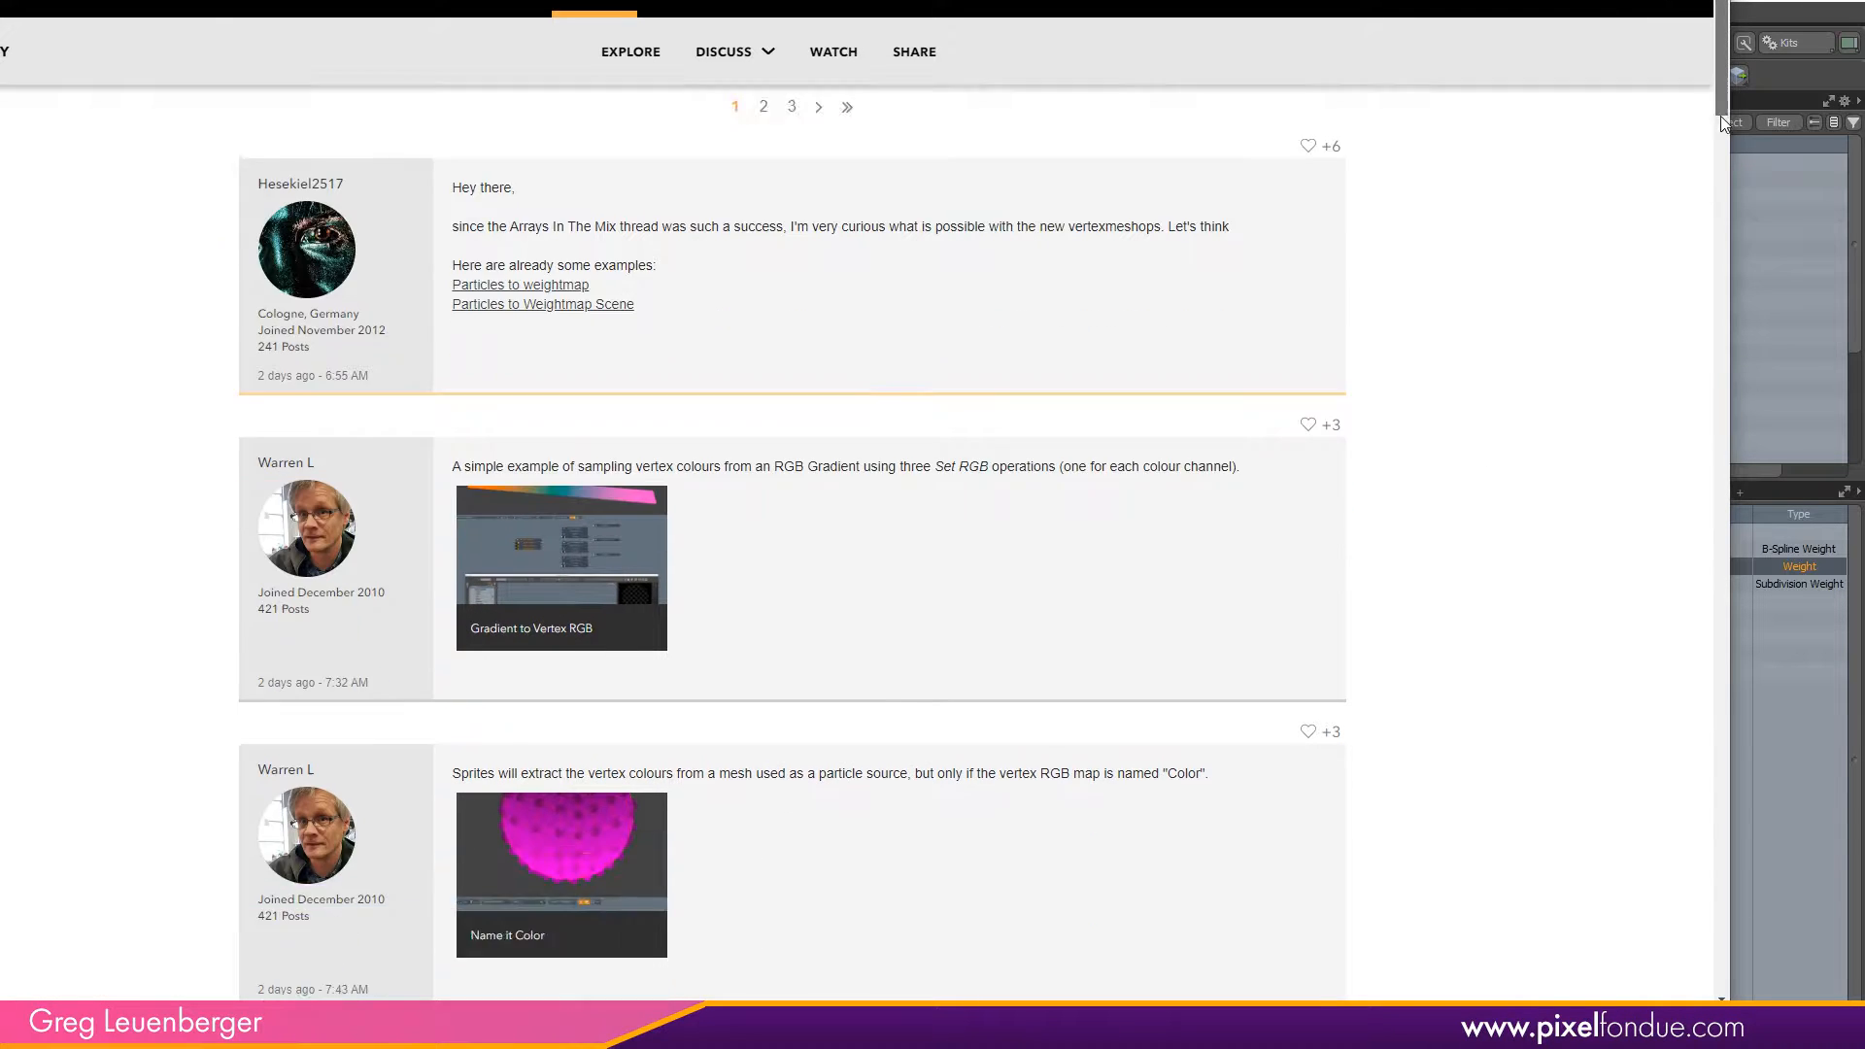
{"action": "left_click_drag", "start_coordinate": [1721, 122], "coordinate": [1686, 217]}
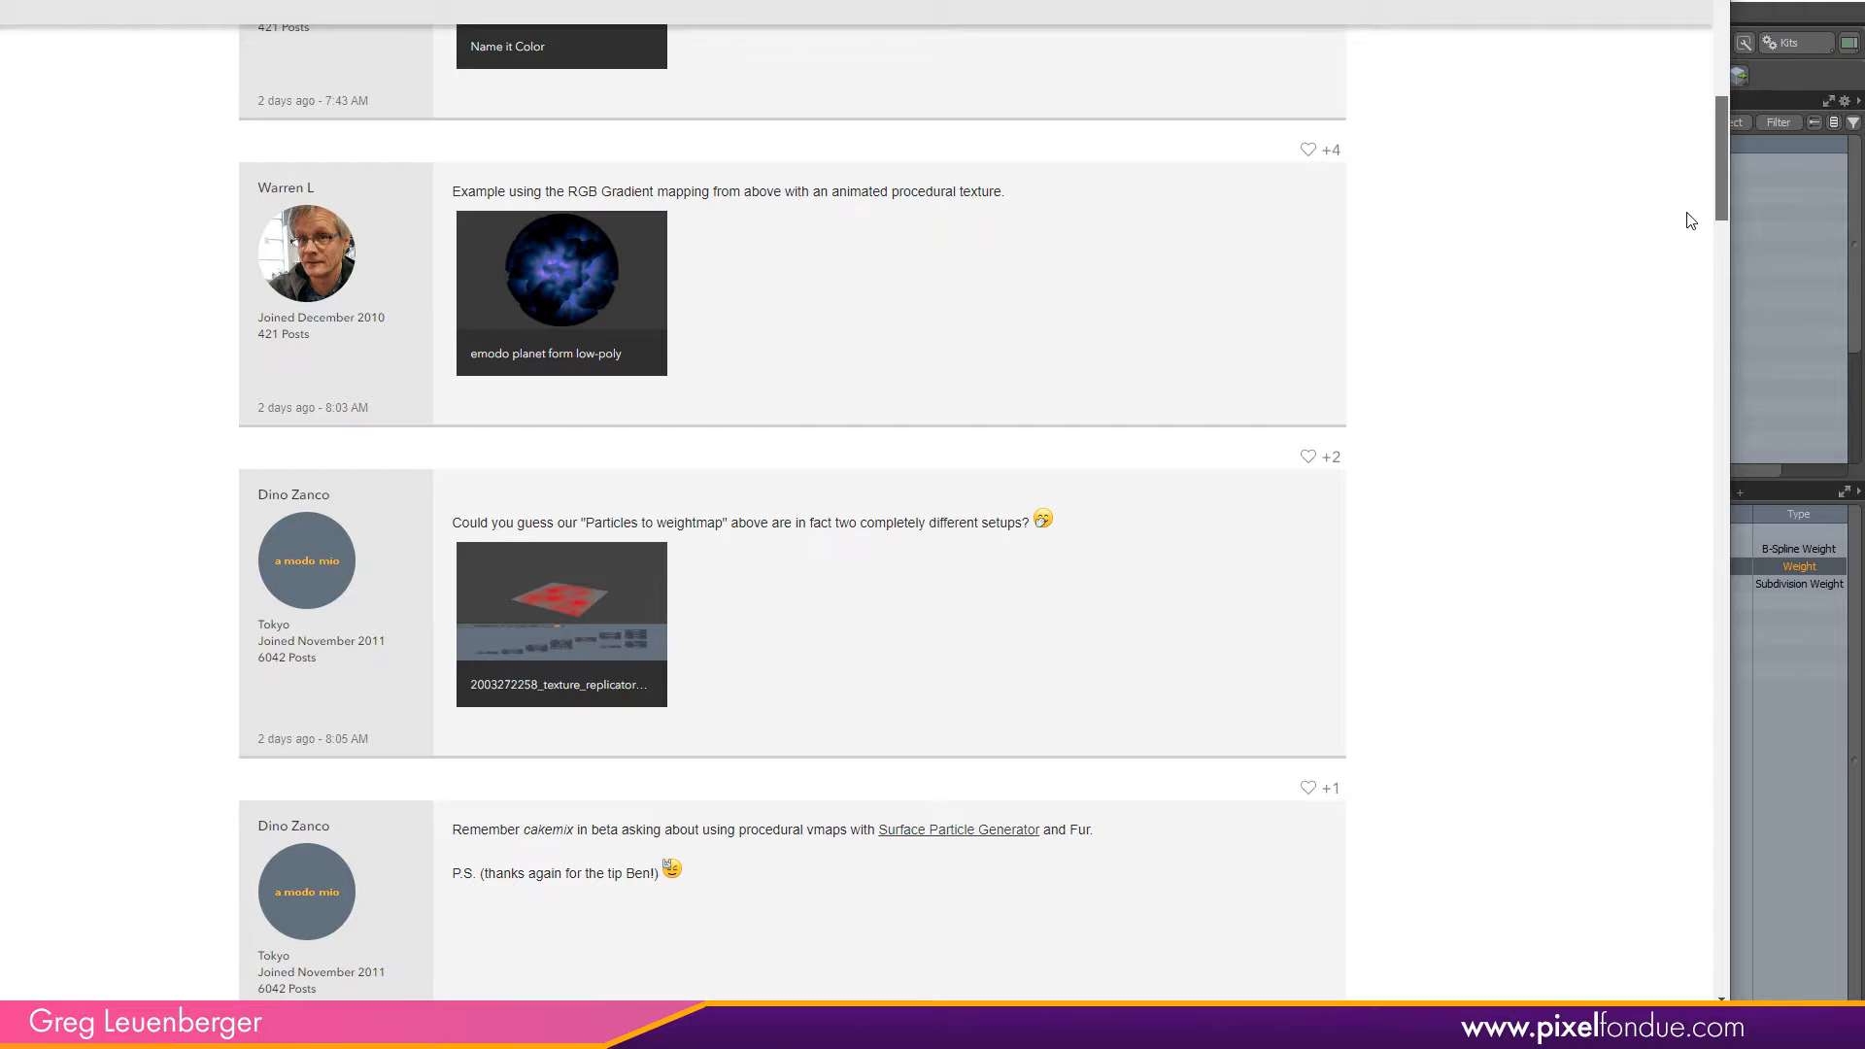
{"action": "scroll", "coordinate": [1691, 221], "scroll_direction": "up", "scroll_amount": 3}
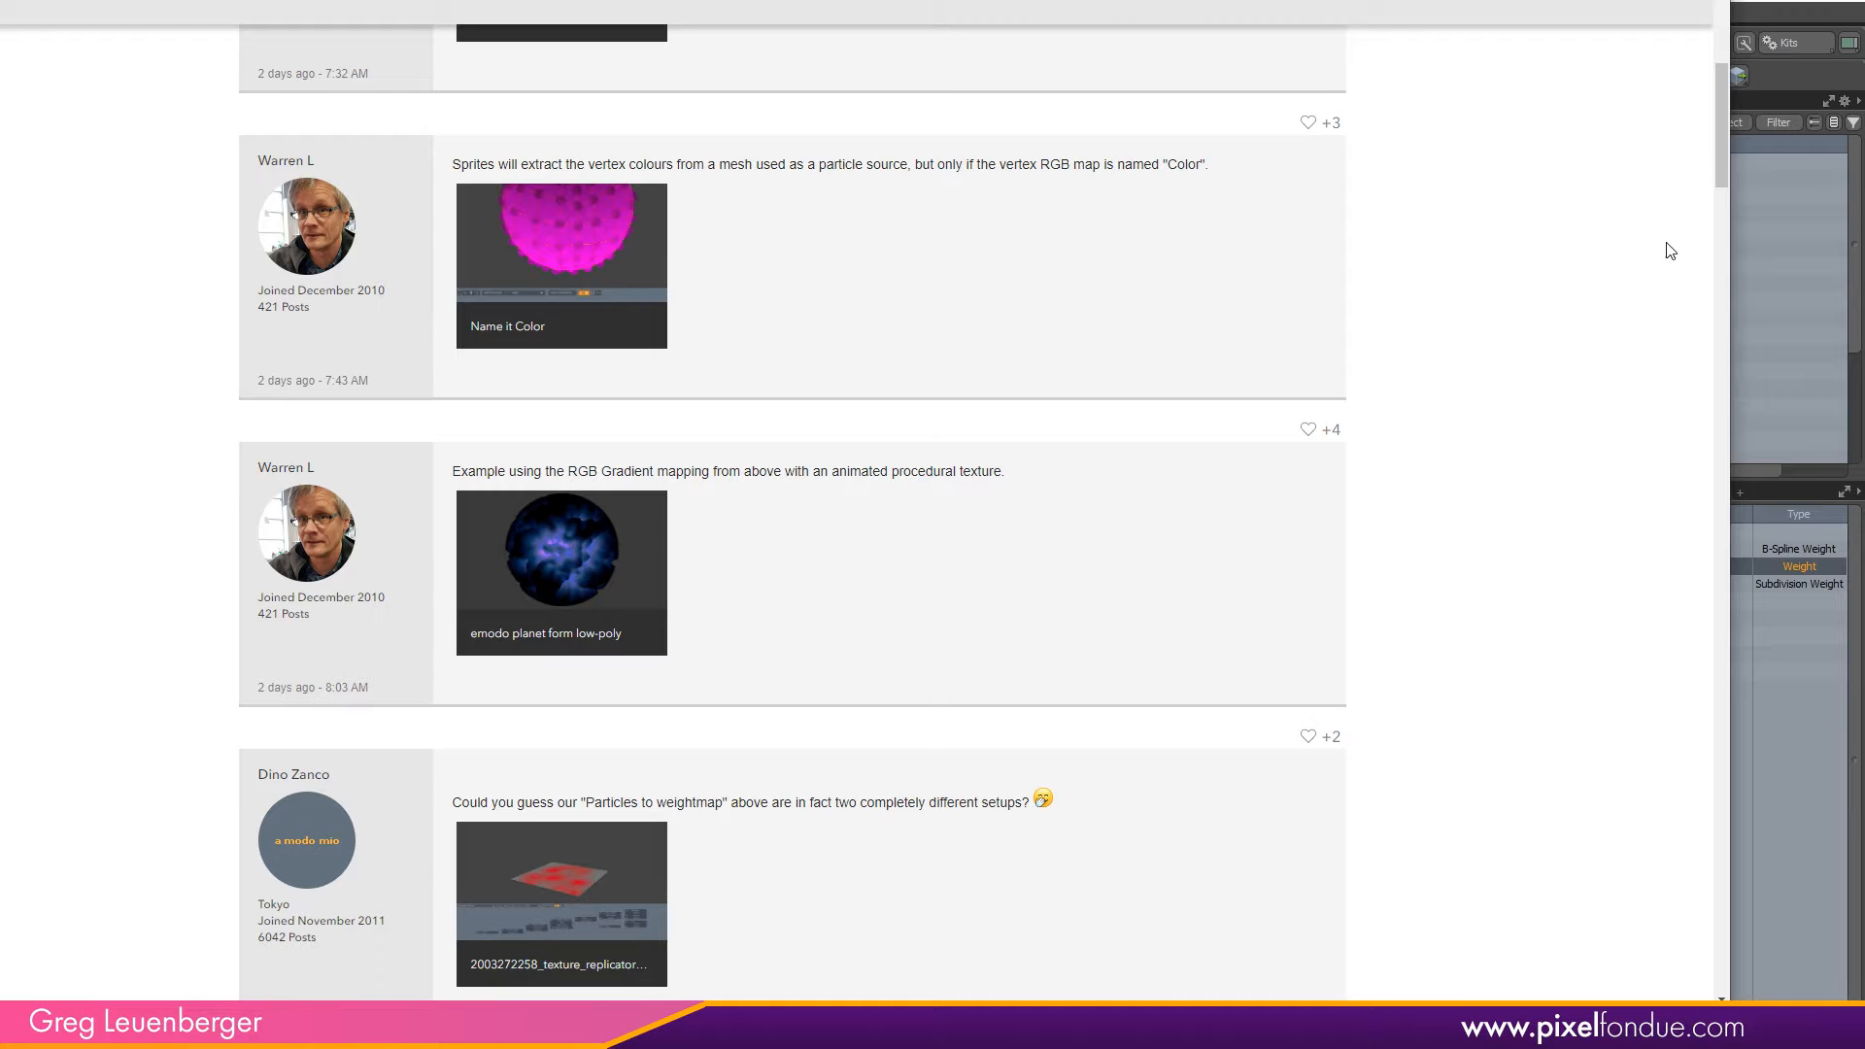
{"action": "left_click_drag", "start_coordinate": [1711, 163], "coordinate": [1705, 97]}
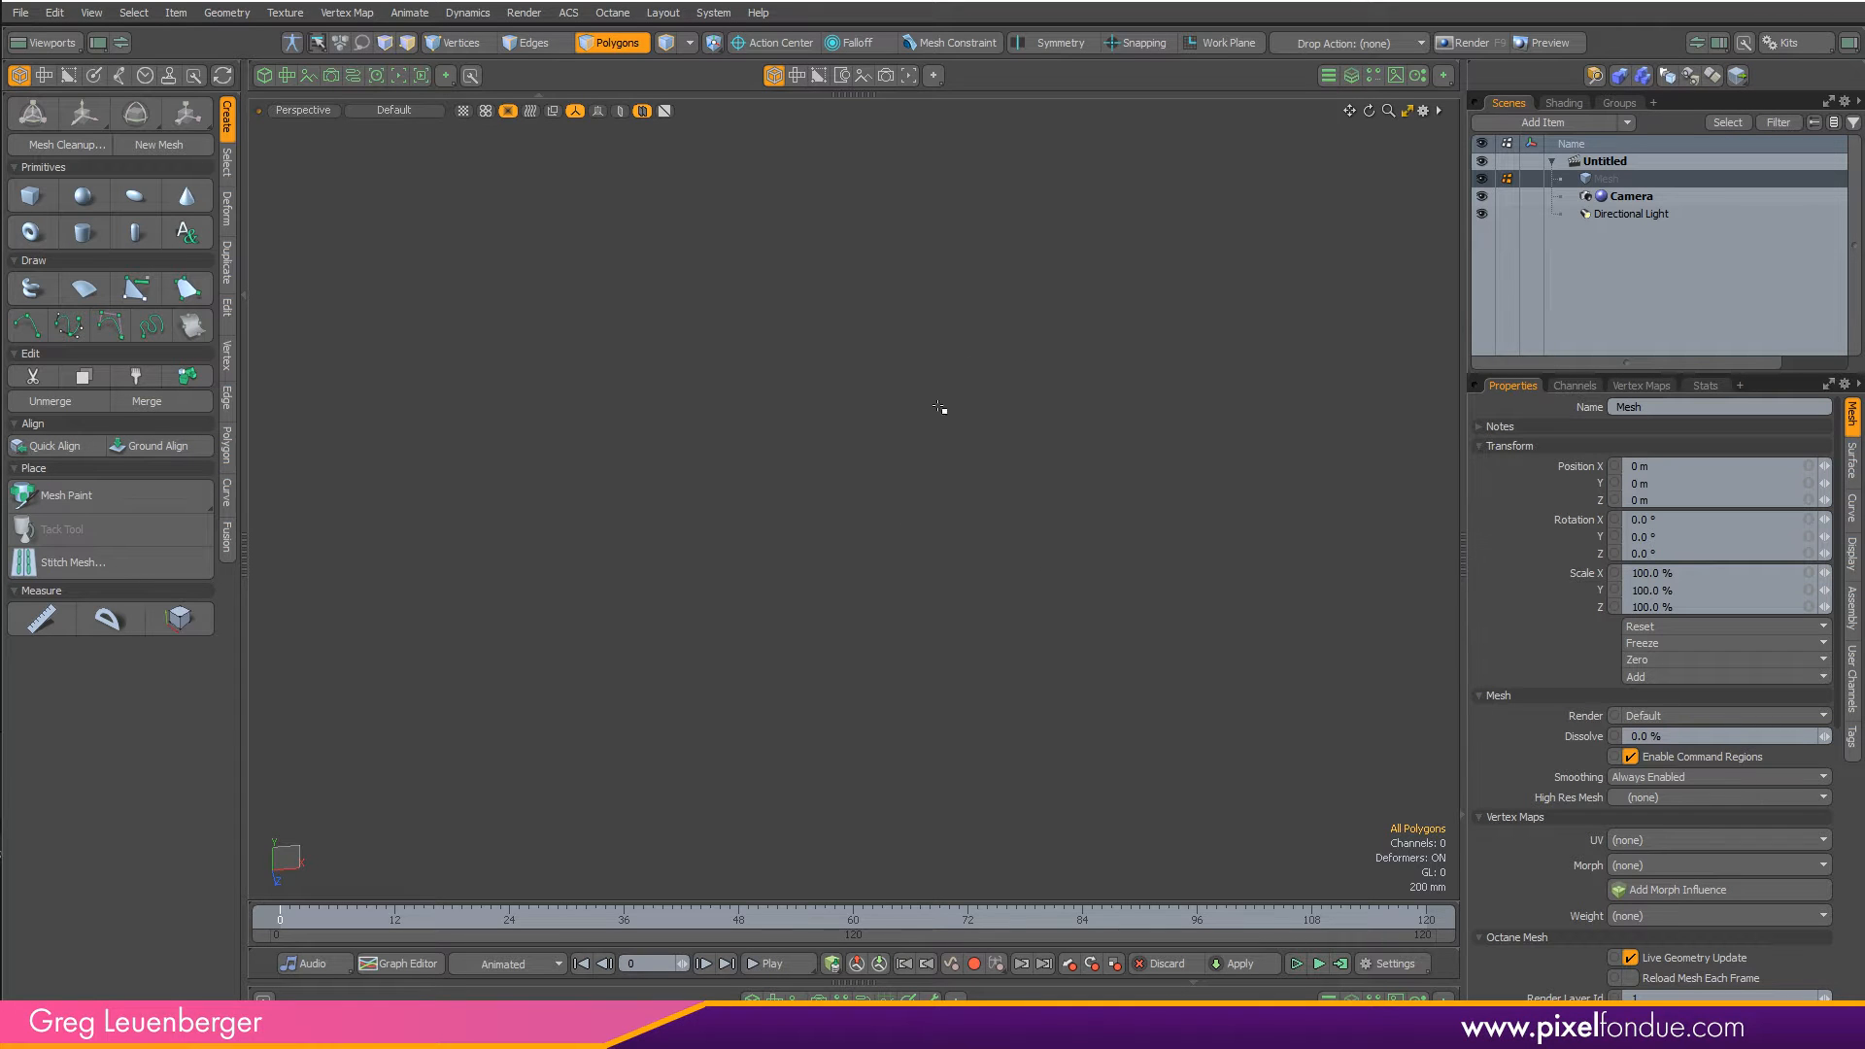
- Add a unit plane primitive as a new mesh item in the empty Untitled scene
{"action": "key", "text": "ctrl+2"}
{"action": "left_click", "coordinate": [914, 614]}
{"action": "left_click_drag", "start_coordinate": [942, 482], "coordinate": [978, 529], "text": "alt+shift"}
{"action": "scroll", "coordinate": [978, 528], "scroll_direction": "up", "scroll_amount": 2}
{"action": "key", "text": "ctrl"}
{"action": "left_click", "coordinate": [187, 233], "text": "ctrl"}
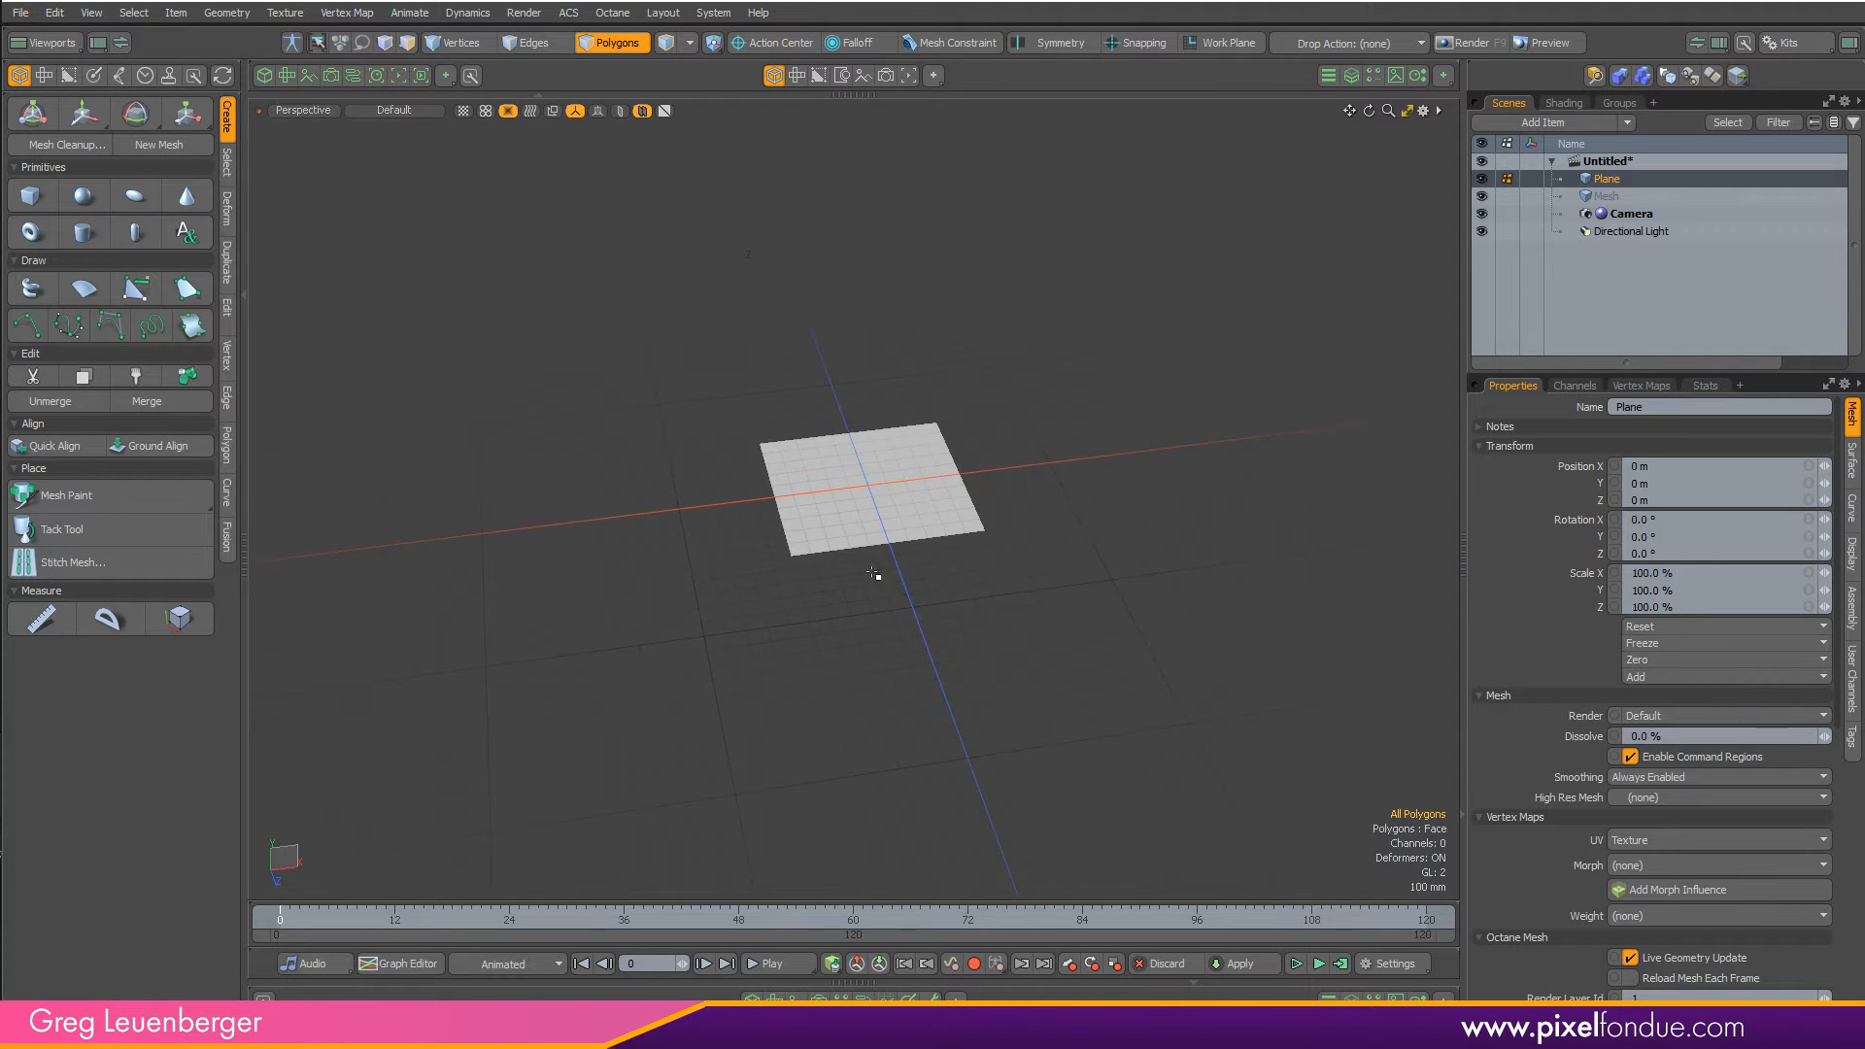
- Select the plane's polygon and scale it up to about 4.75 m square
{"action": "left_click_drag", "start_coordinate": [1001, 523], "coordinate": [1004, 524], "text": "ctrl+alt"}
{"action": "key", "text": "ctrl+3"}
{"action": "left_click", "coordinate": [966, 720]}
{"action": "mouse_move", "coordinate": [910, 686]}
{"action": "left_mouse_down", "text": "alt"}
{"action": "mouse_move", "coordinate": [945, 687]}
{"action": "mouse_move", "coordinate": [886, 684]}
{"action": "left_mouse_up", "text": "alt"}
{"action": "left_click", "coordinate": [604, 45]}
{"action": "left_click", "coordinate": [806, 424]}
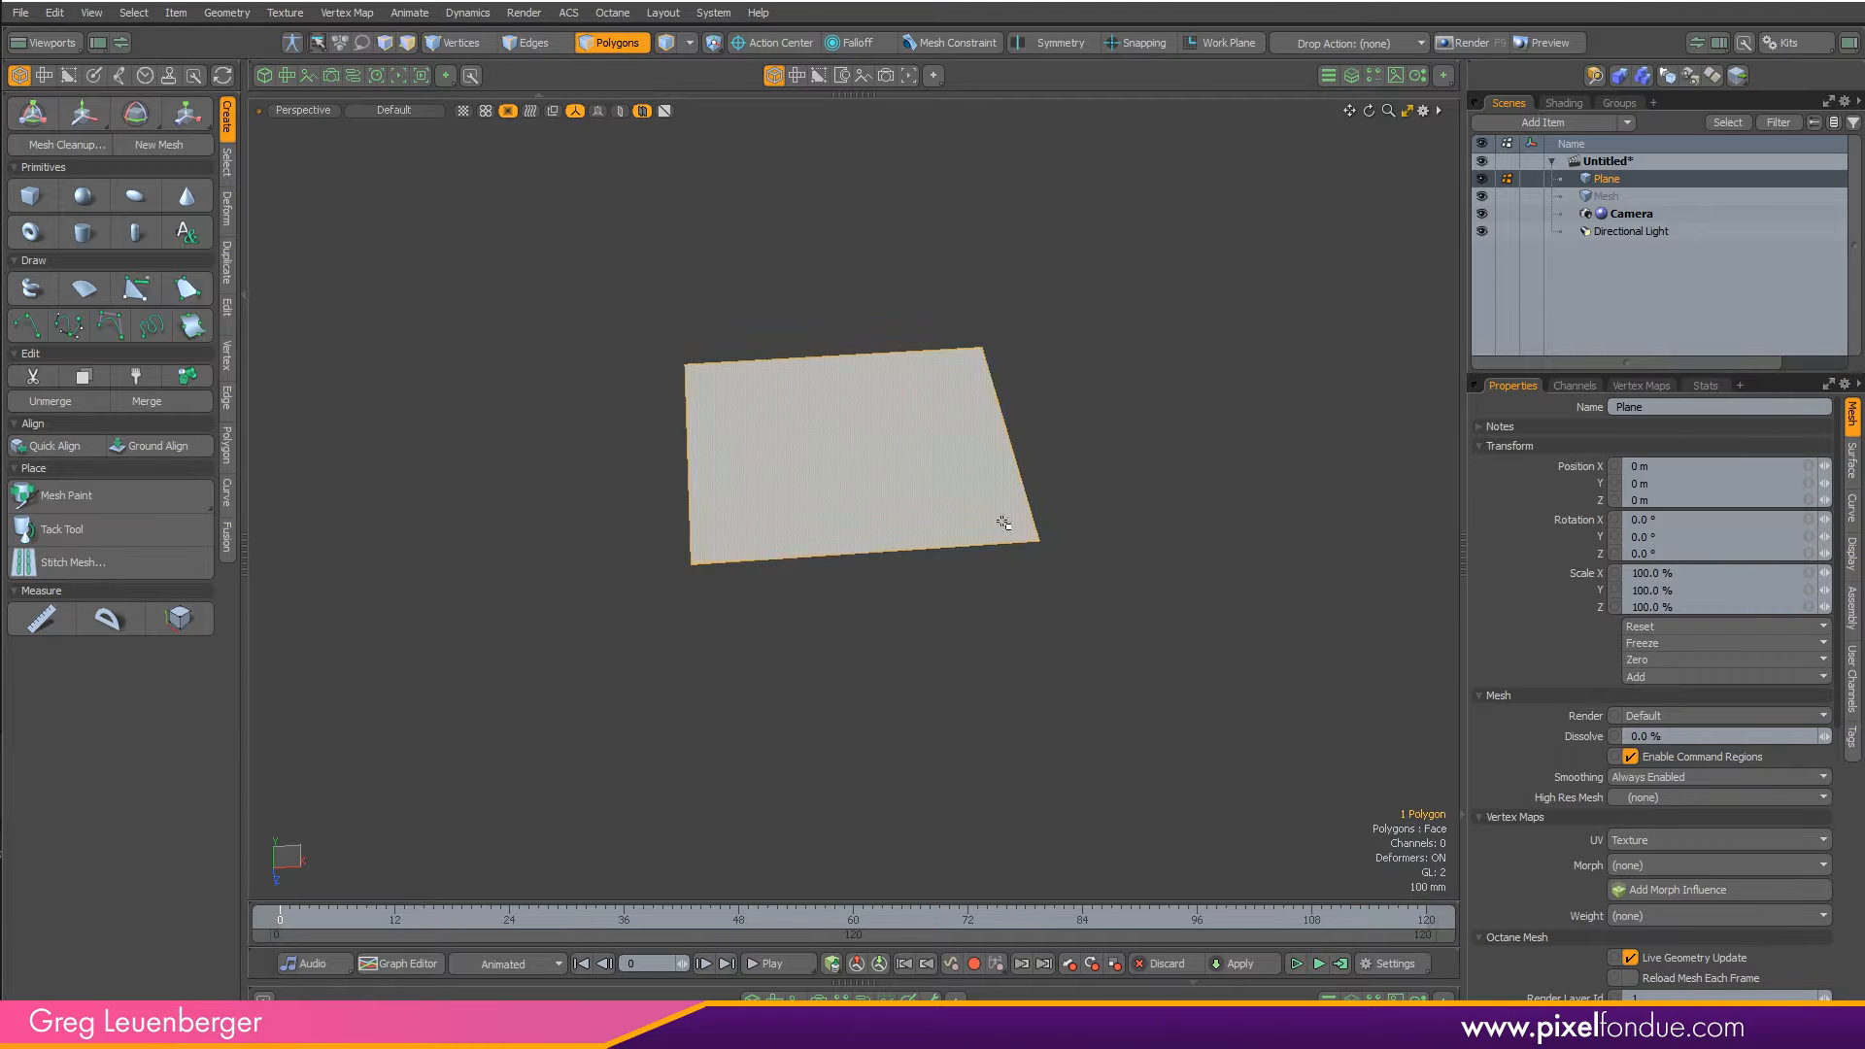
{"action": "left_click_drag", "start_coordinate": [1002, 521], "coordinate": [979, 570], "text": "alt+shift"}
{"action": "left_click_drag", "start_coordinate": [979, 570], "coordinate": [947, 588], "text": "ctrl+alt"}
{"action": "key", "text": "r"}
{"action": "left_click_drag", "start_coordinate": [846, 512], "coordinate": [1220, 516], "text": "ctrl+alt"}
{"action": "left_click_drag", "start_coordinate": [1106, 514], "coordinate": [991, 519], "text": "ctrl+alt"}
- Subdivide the plane six times with the Faceted method and switch to vertex selection with nothing selected
{"action": "key", "text": "shift+d"}
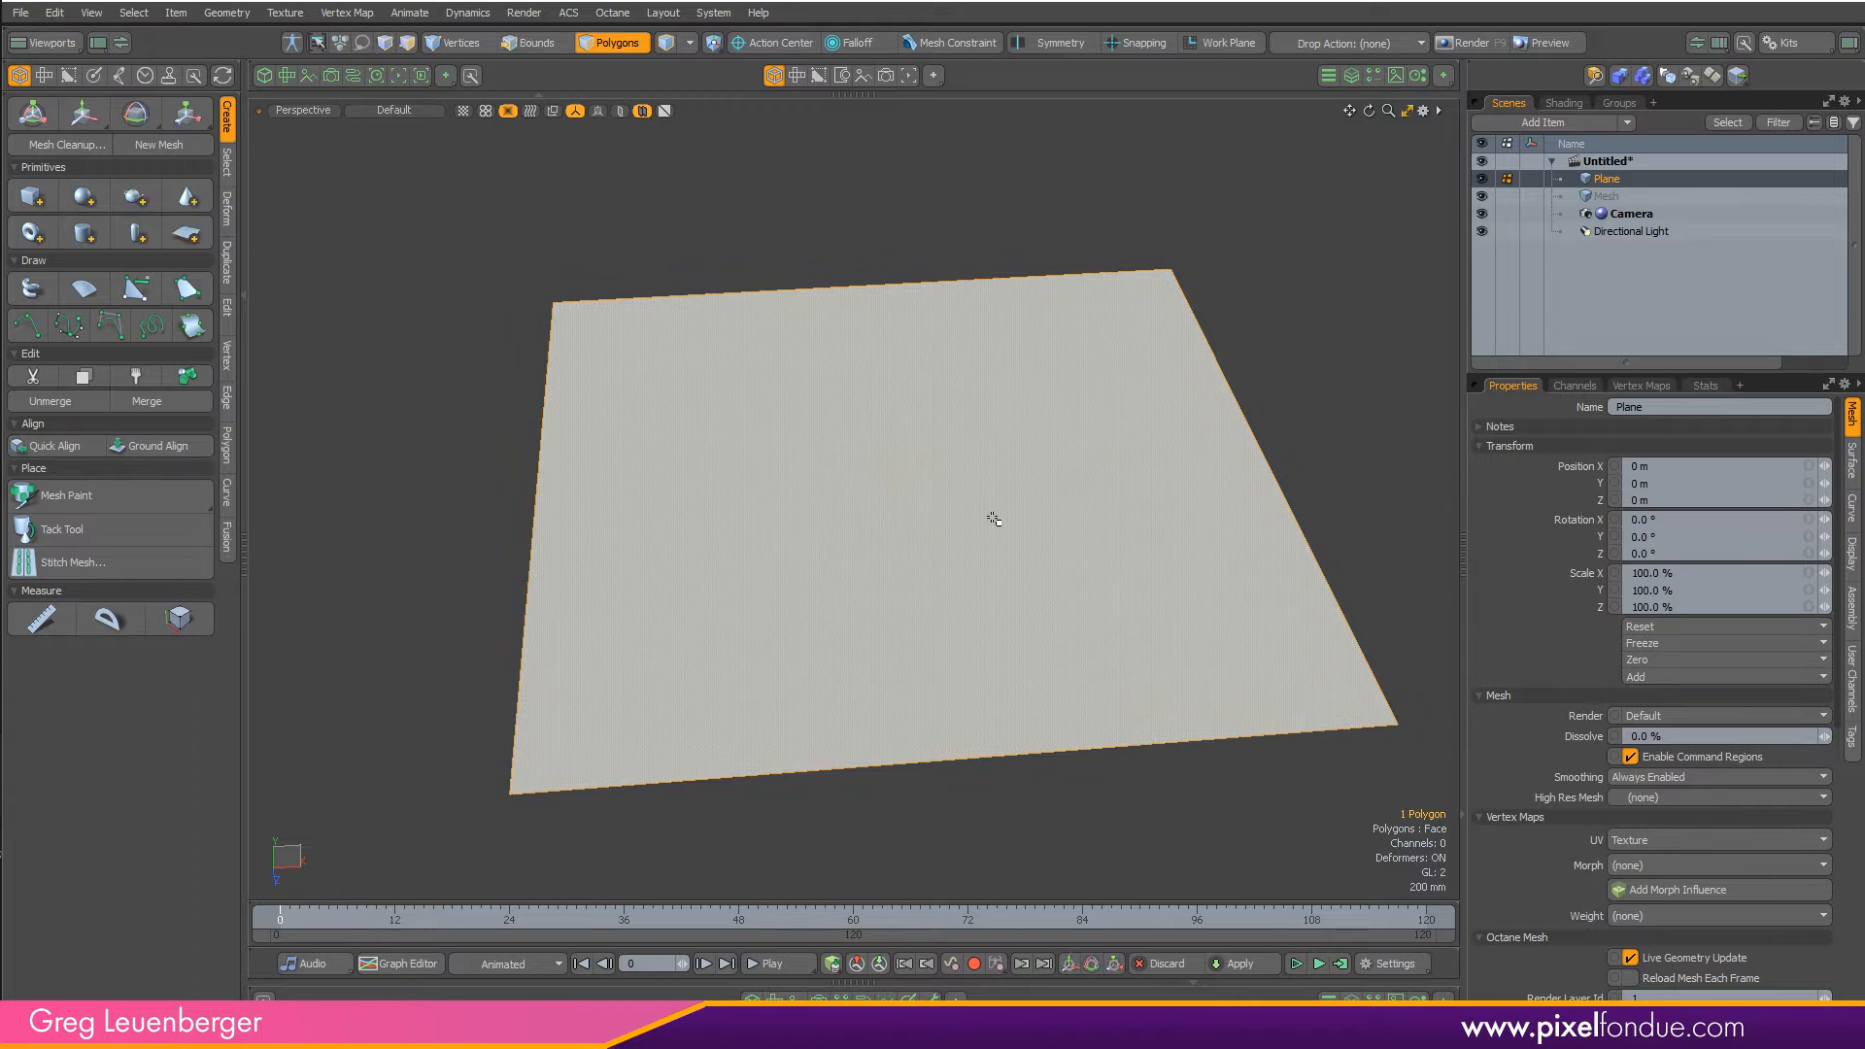
{"action": "left_click", "coordinate": [959, 682]}
{"action": "key", "text": "shift+d"}
{"action": "left_click", "coordinate": [954, 684]}
{"action": "key", "text": "shift+d"}
{"action": "left_click", "coordinate": [954, 683]}
{"action": "key", "text": "shift+d"}
{"action": "left_click", "coordinate": [936, 684]}
{"action": "key", "text": "shift+d"}
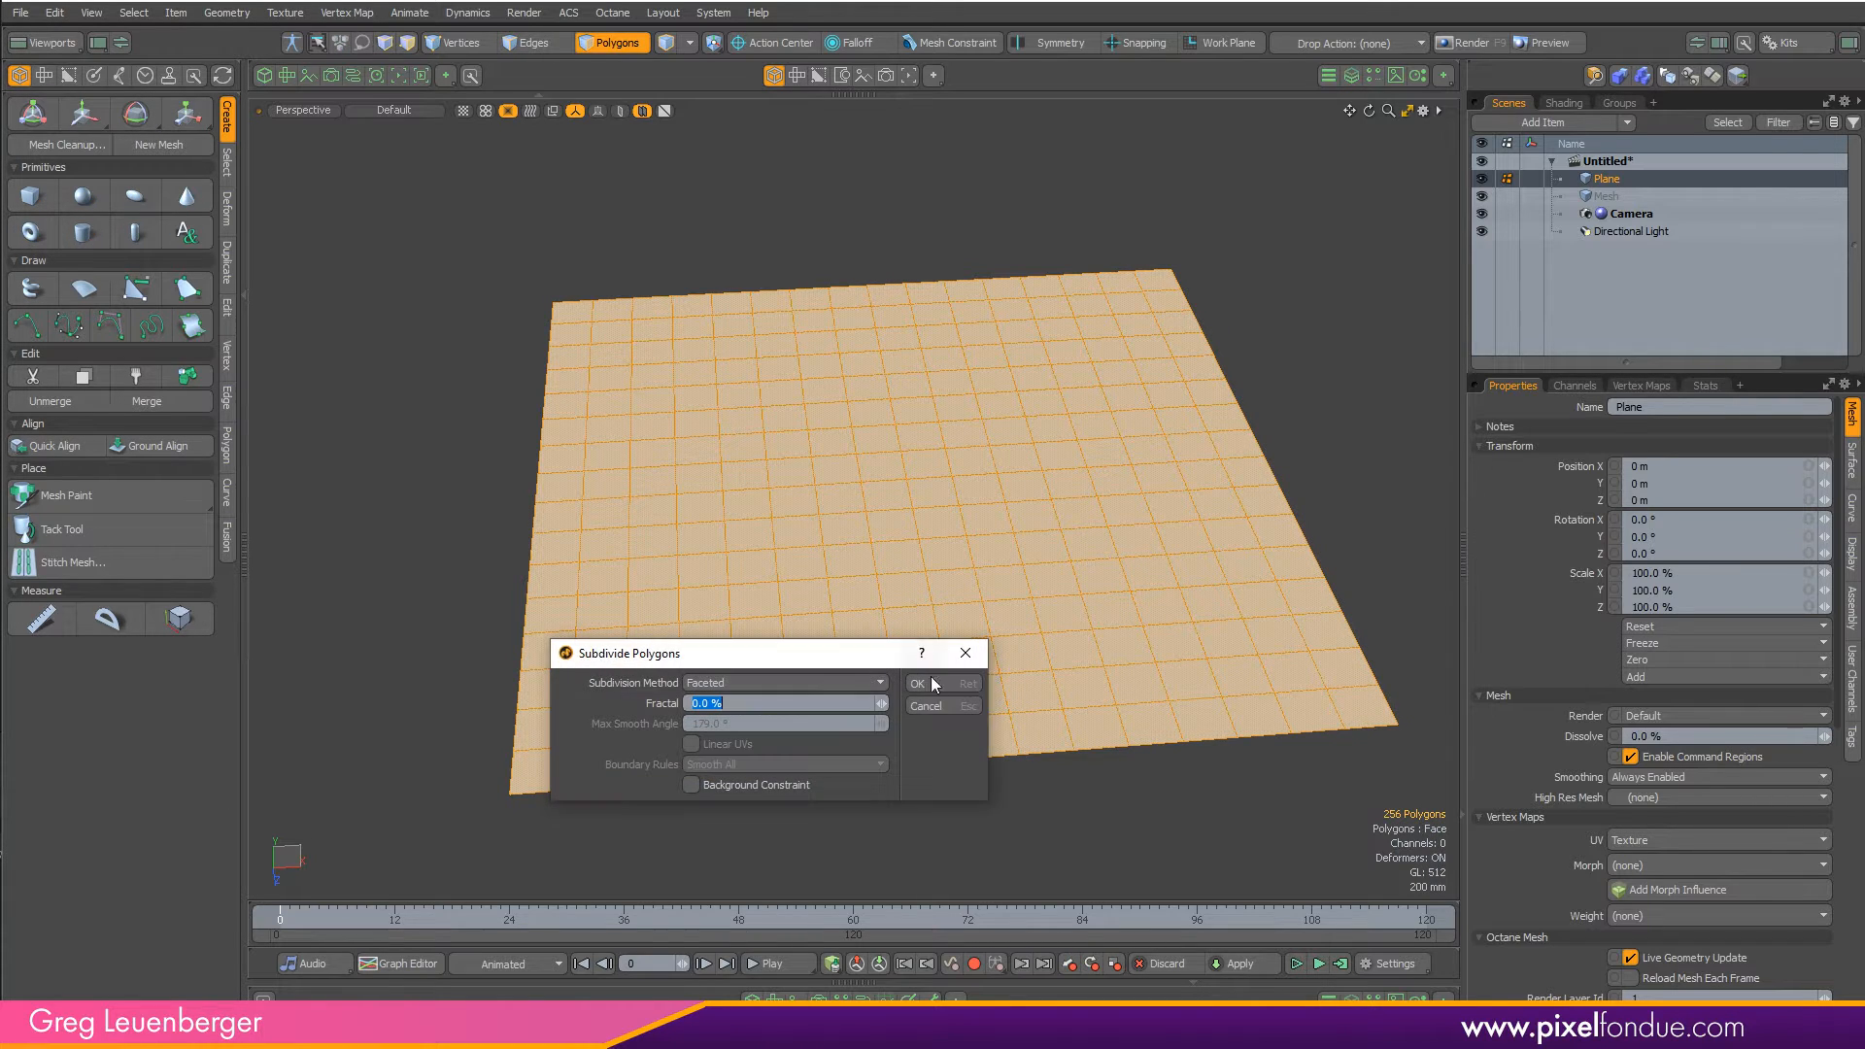
{"action": "left_click", "coordinate": [918, 684]}
{"action": "left_click_drag", "start_coordinate": [916, 632], "coordinate": [847, 631], "text": "alt"}
{"action": "key", "text": "shift+d"}
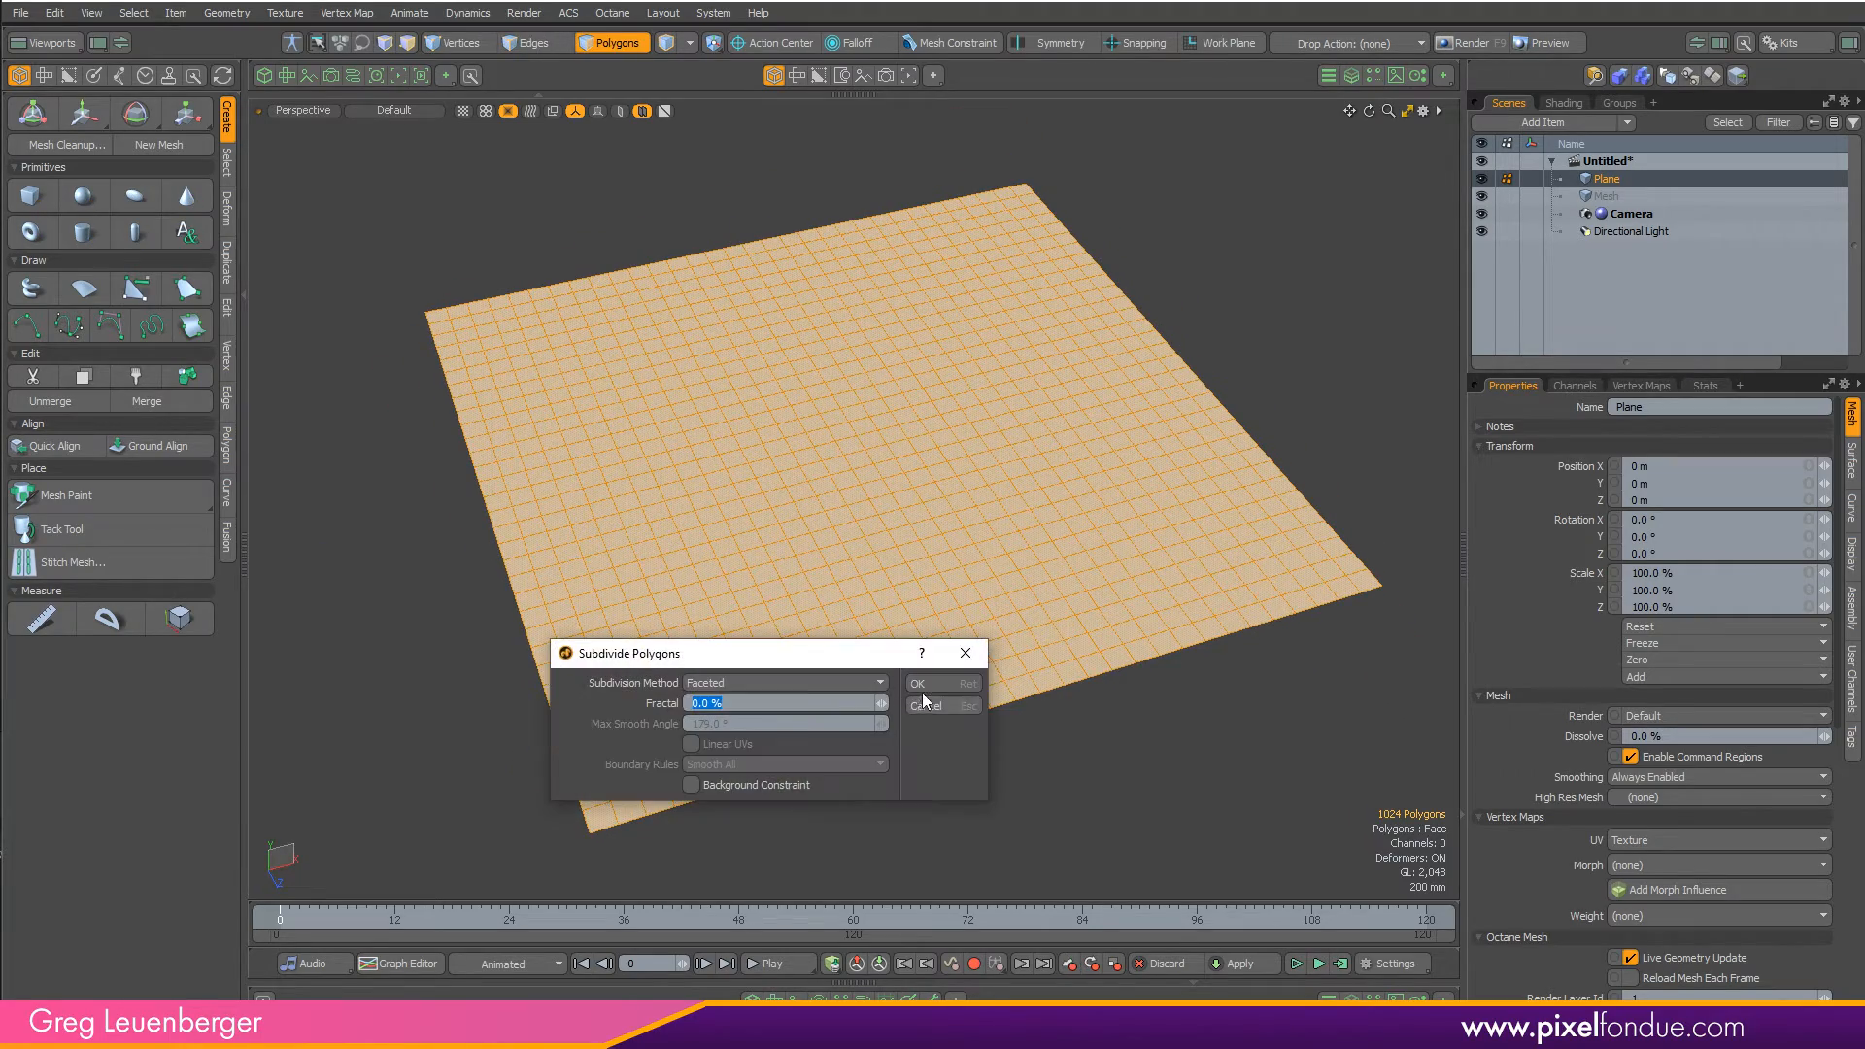
{"action": "left_click", "coordinate": [920, 691]}
{"action": "left_click_drag", "start_coordinate": [893, 698], "coordinate": [836, 632], "text": "alt"}
{"action": "left_click", "coordinate": [891, 767]}
{"action": "scroll", "coordinate": [874, 699], "scroll_direction": "up", "scroll_amount": 3}
{"action": "key", "text": "1"}
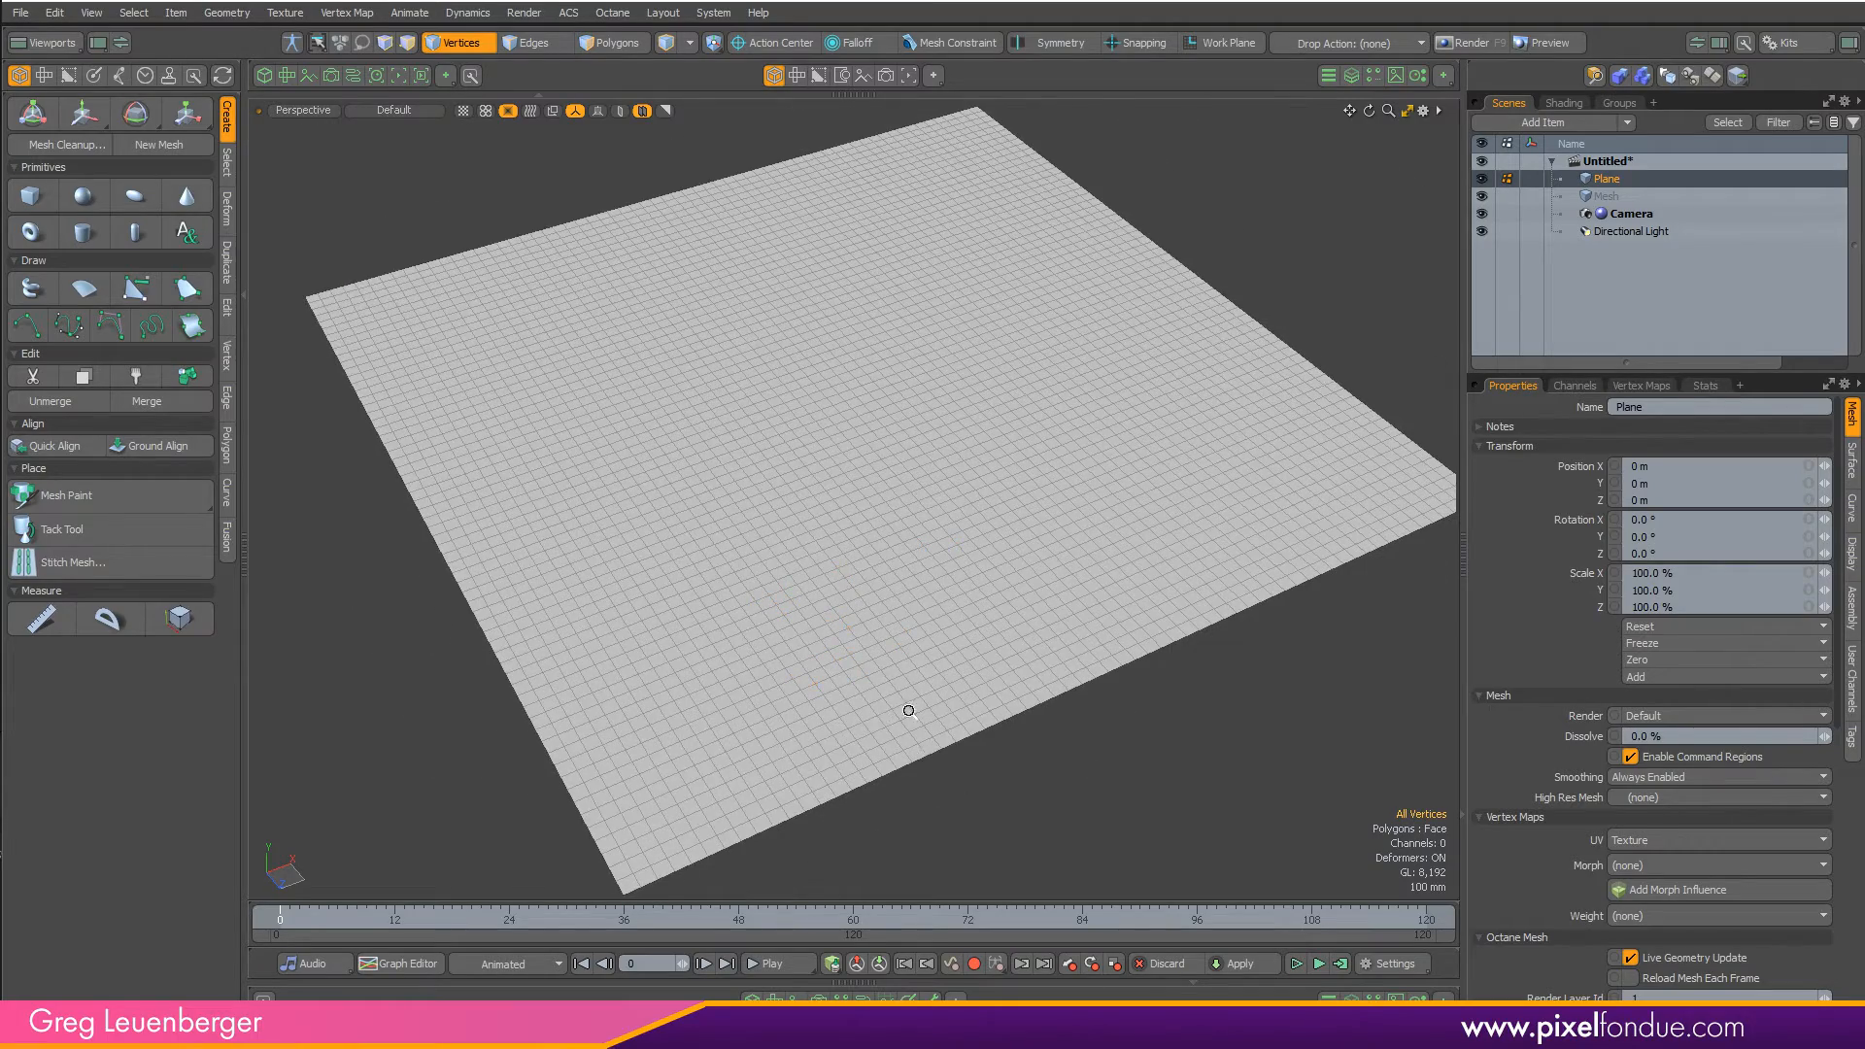
{"action": "left_click_drag", "start_coordinate": [903, 708], "coordinate": [955, 727], "text": "alt"}
{"action": "scroll", "coordinate": [762, 695], "scroll_direction": "down", "scroll_amount": 3}
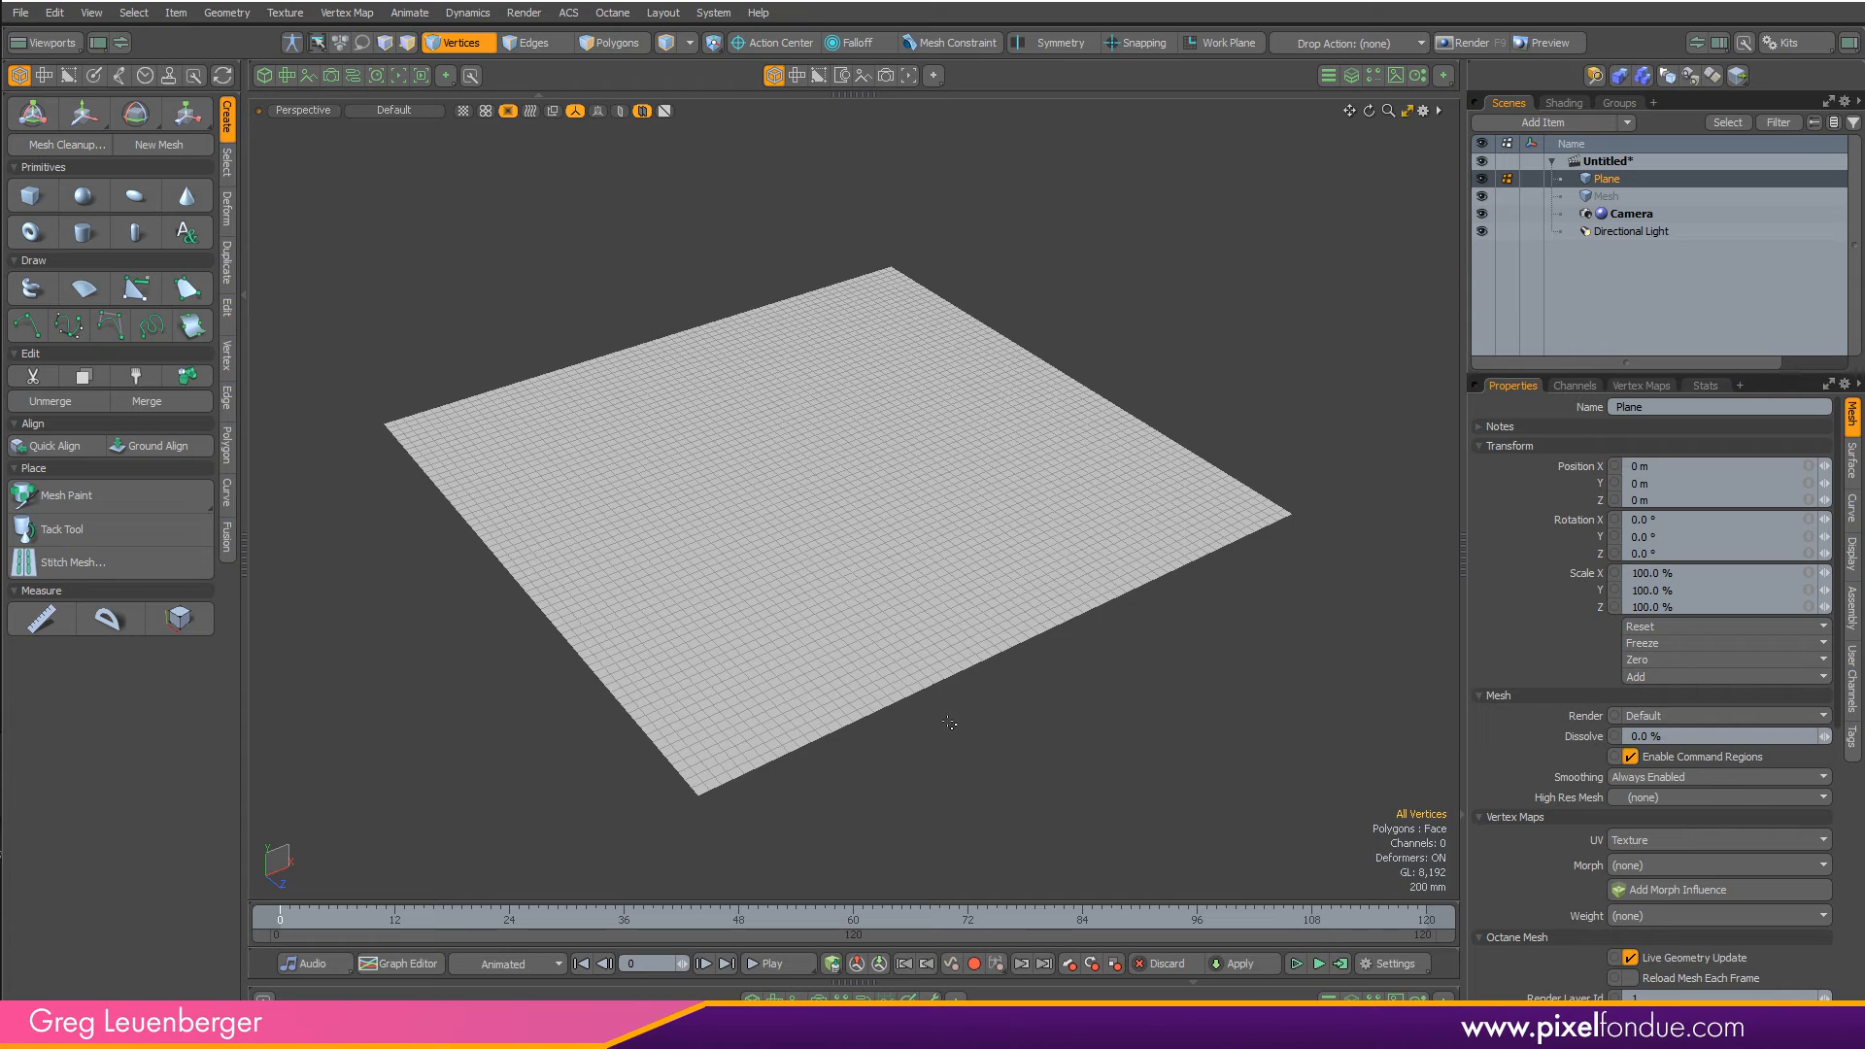
- Assign a red material named Plane to the mesh and select its Material layer in the Shader Tree
{"action": "key", "text": "m"}
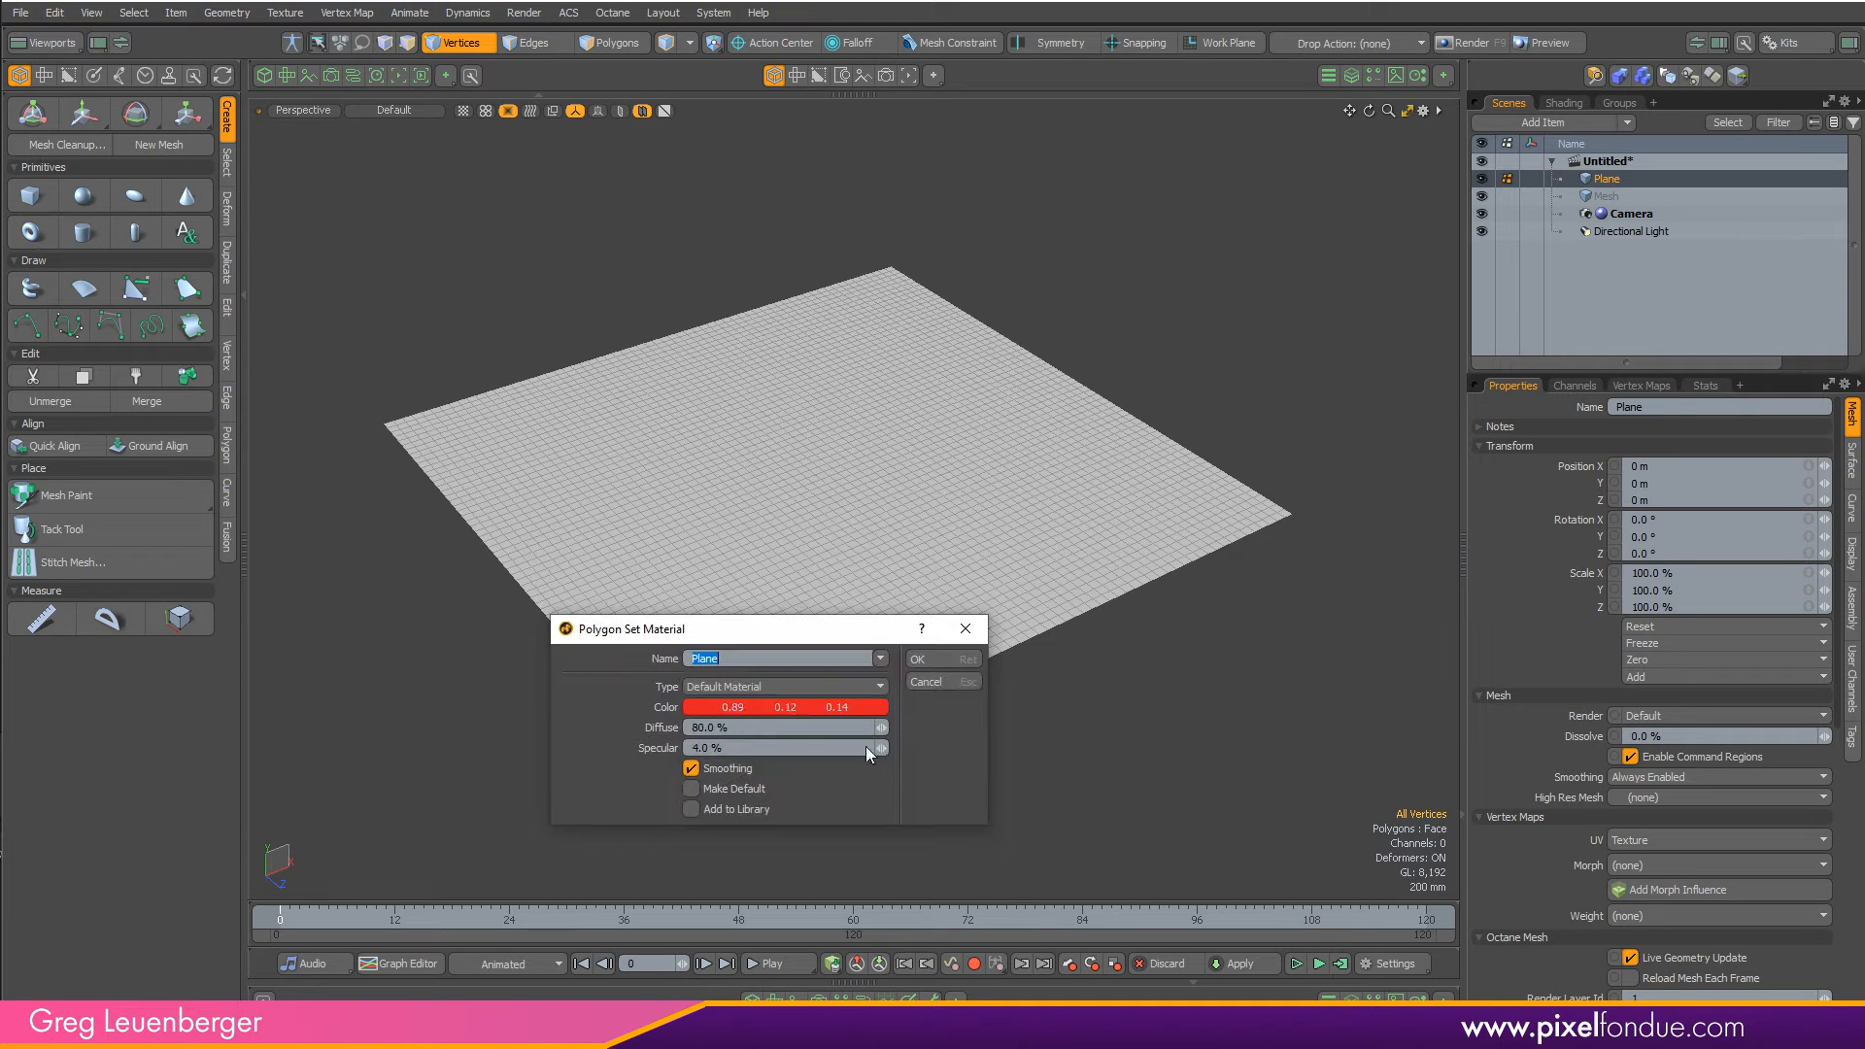
{"action": "left_click", "coordinate": [930, 660]}
{"action": "left_click", "coordinate": [1564, 103]}
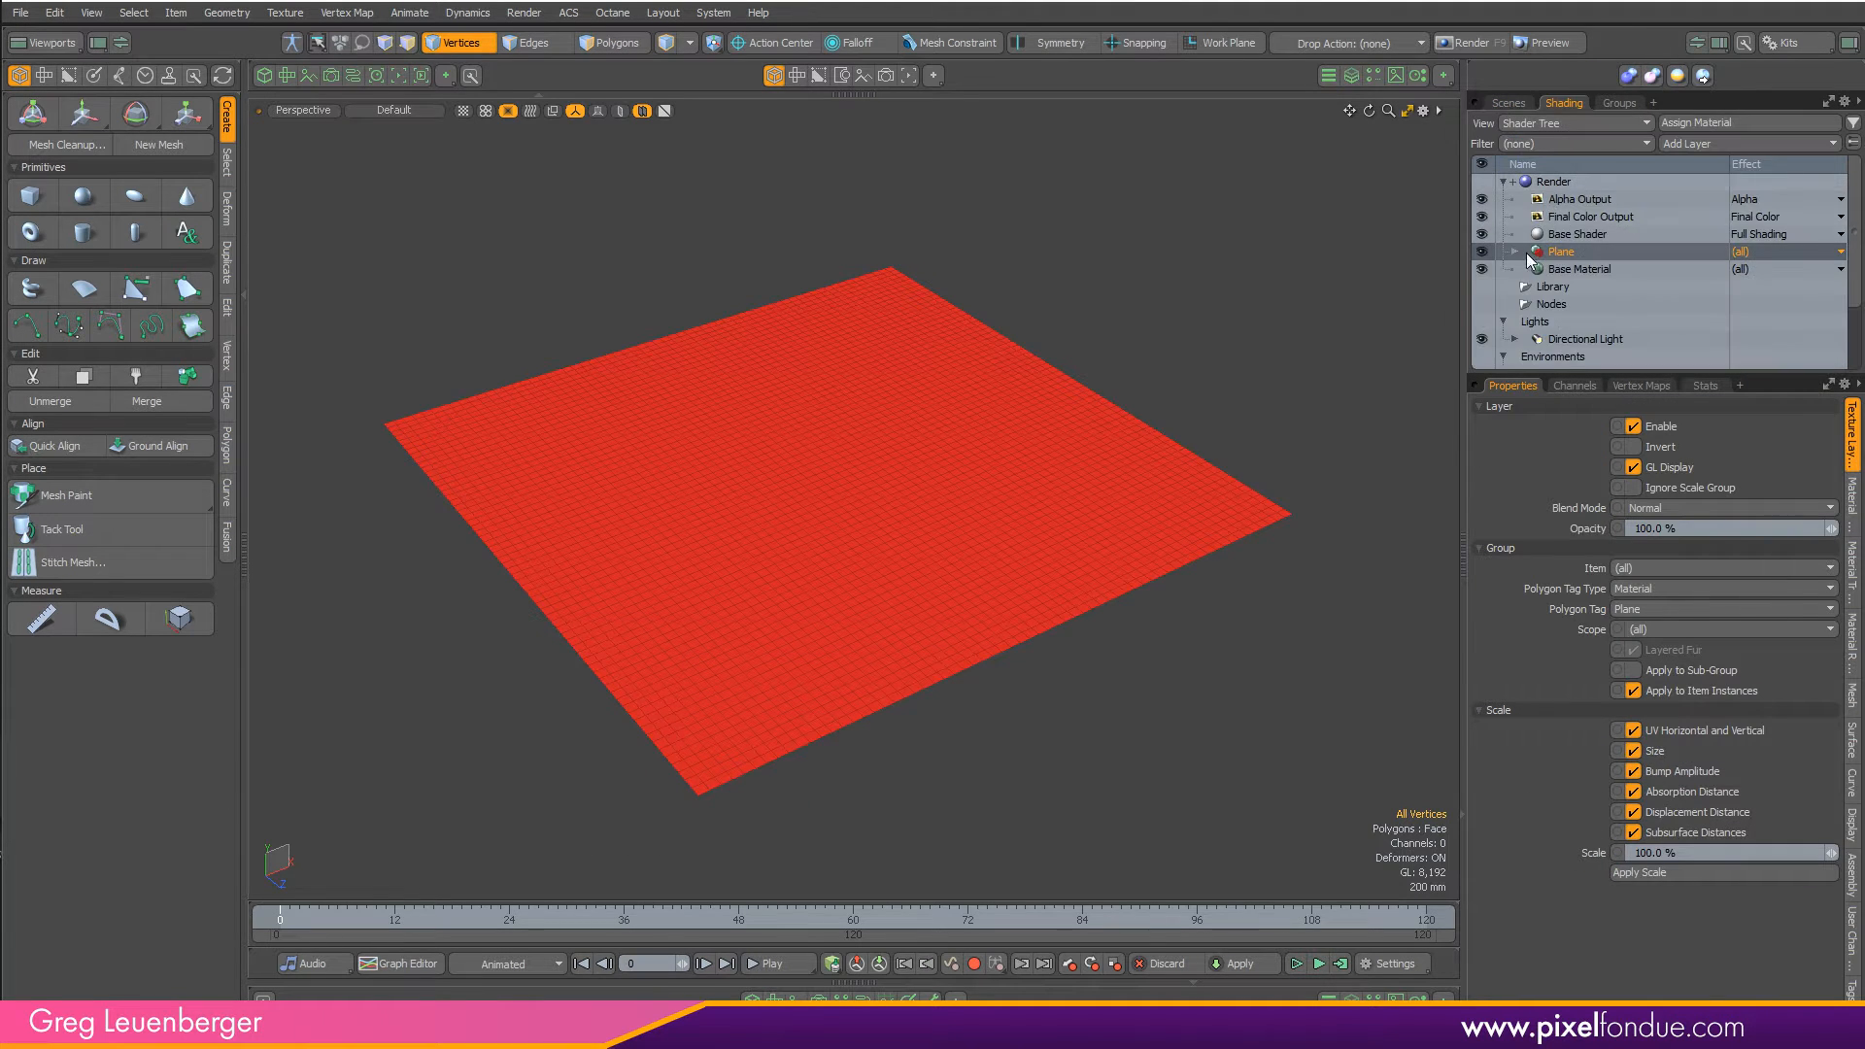
{"action": "left_click", "coordinate": [1514, 251]}
{"action": "left_click", "coordinate": [1592, 270]}
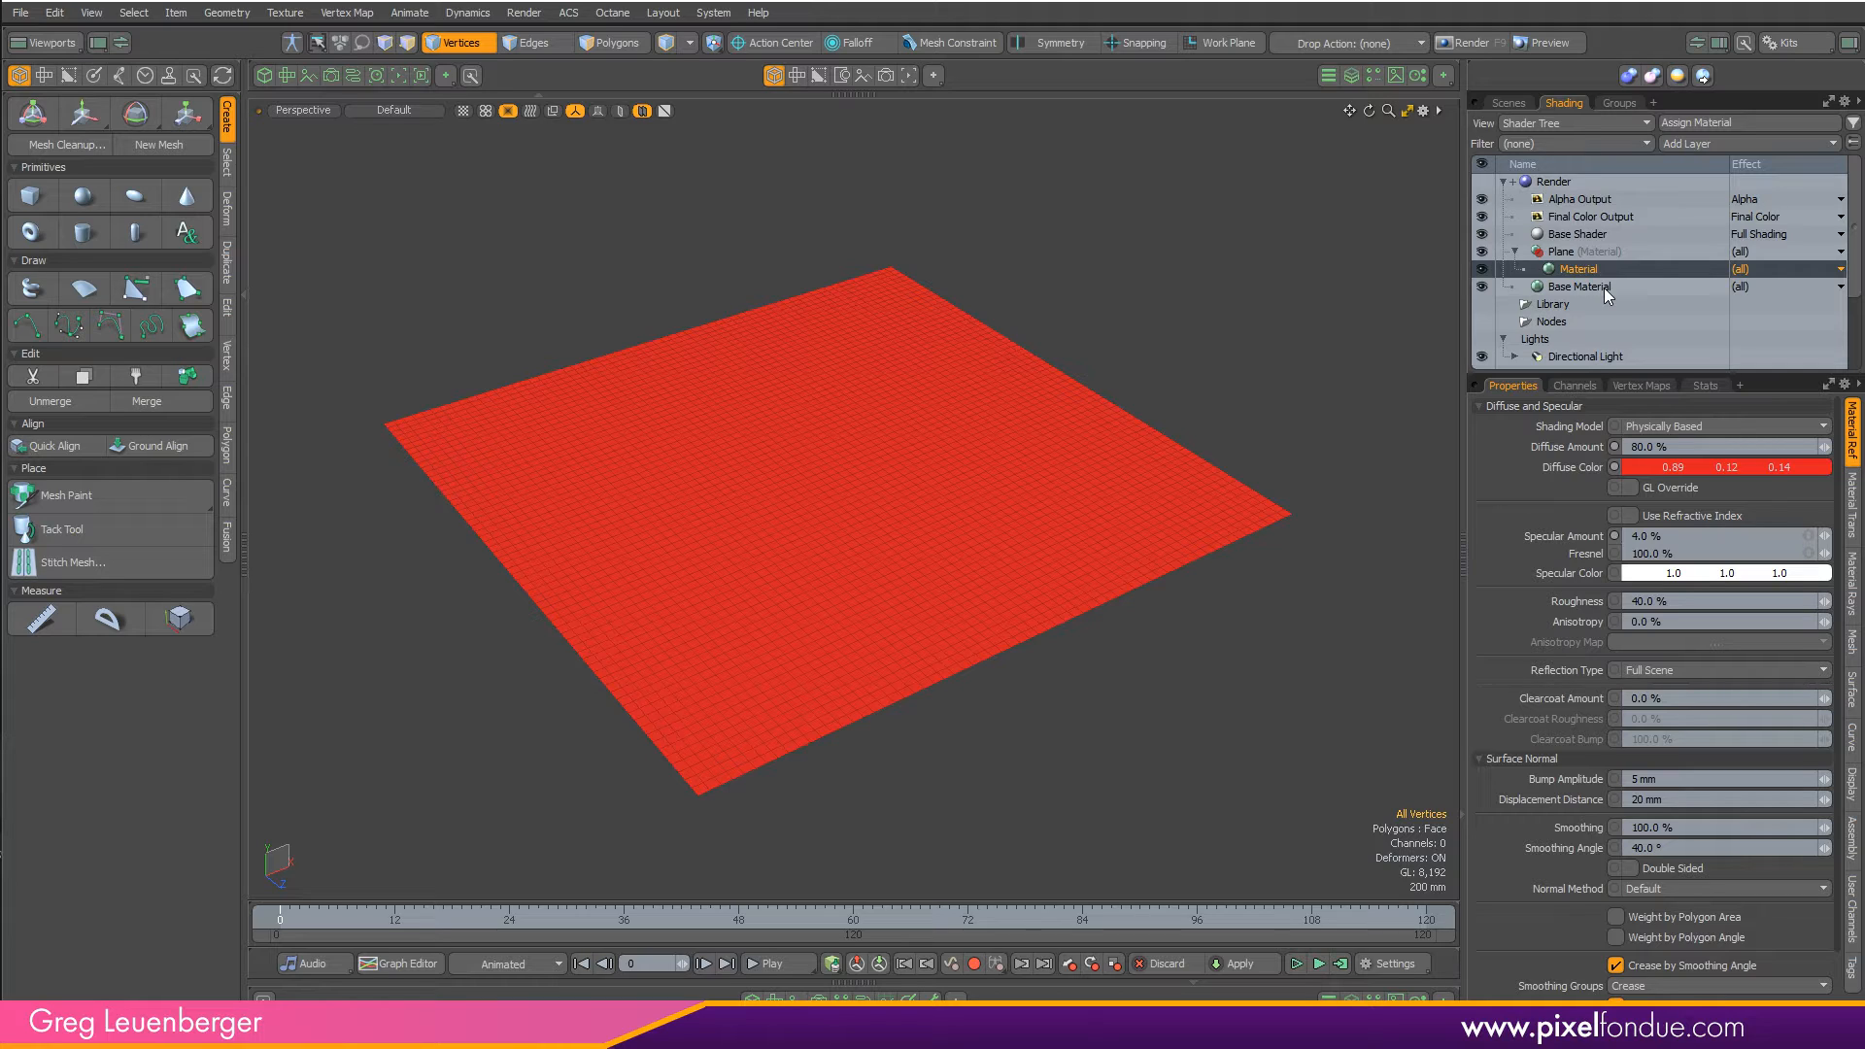
- Add a Constant texture over the Plane material, color it green (0.36, 1.0, 0.65), and toggle it off and on to compare
{"action": "left_click", "coordinate": [1694, 142]}
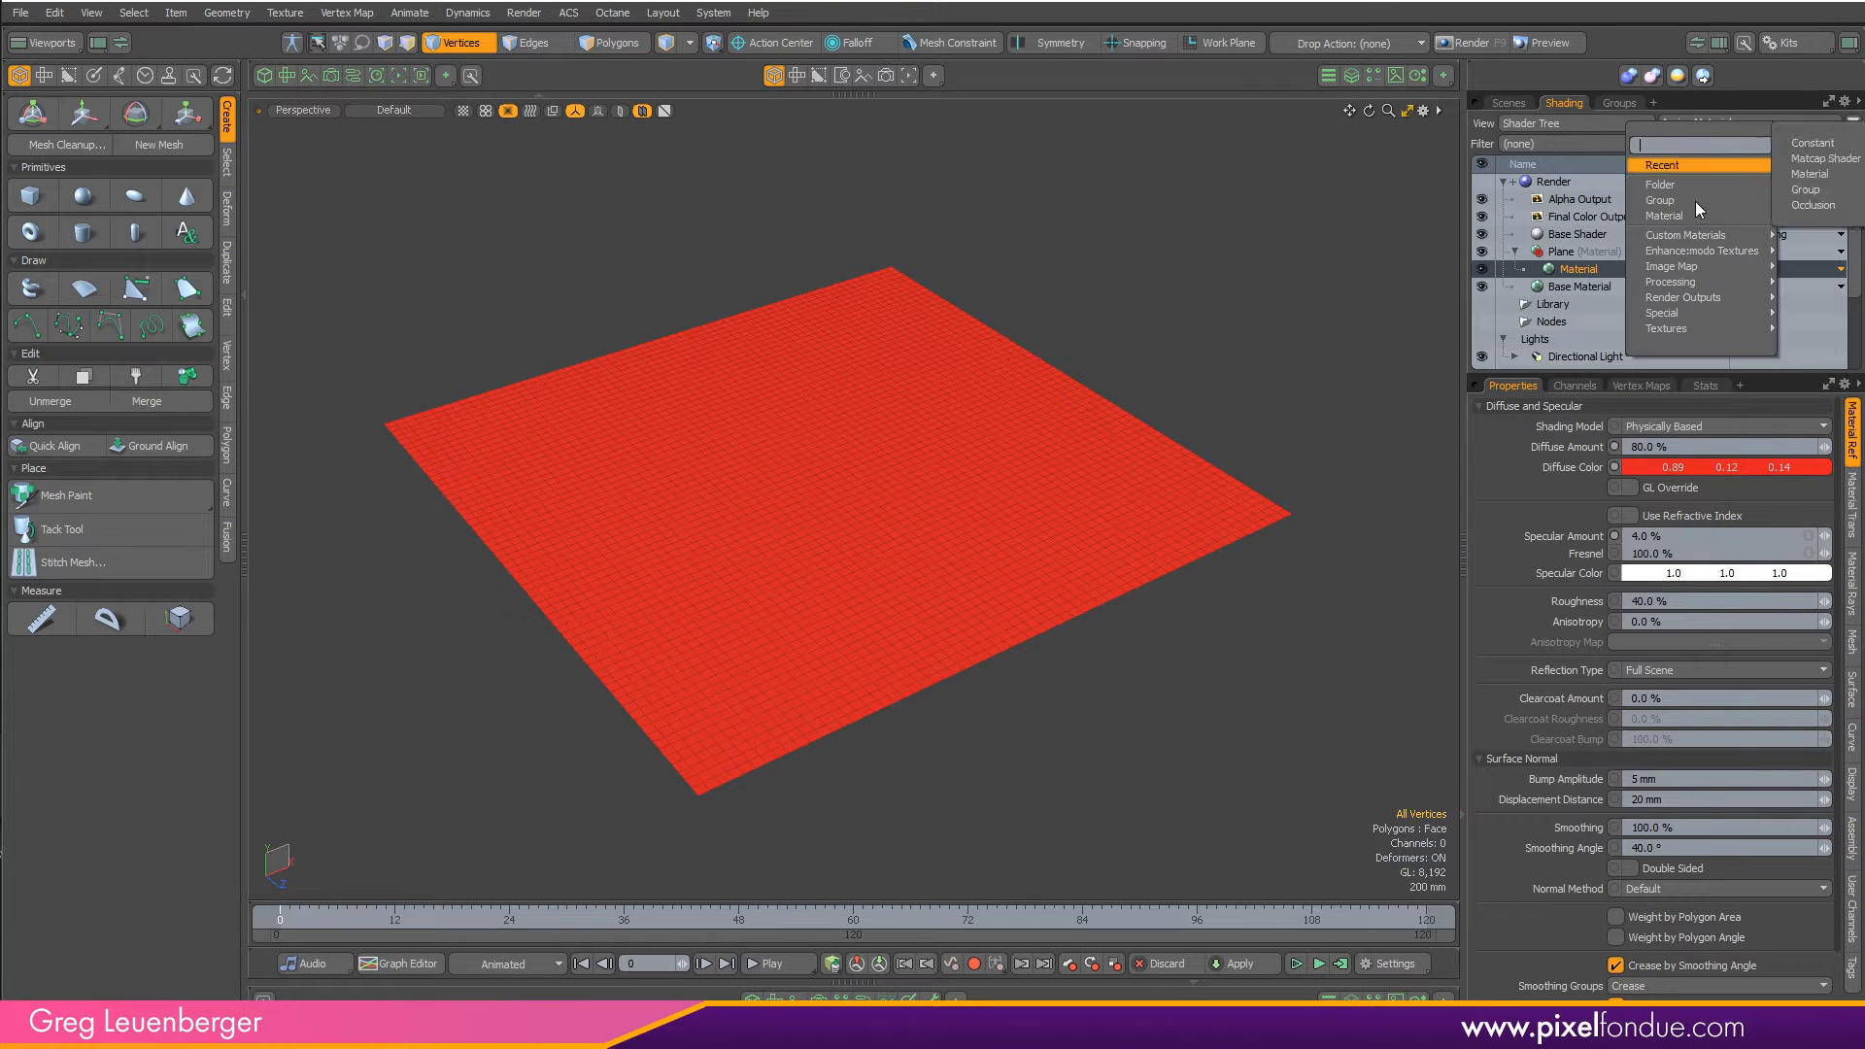
{"action": "mouse_move", "coordinate": [1687, 284]}
{"action": "left_click", "coordinate": [1807, 260]}
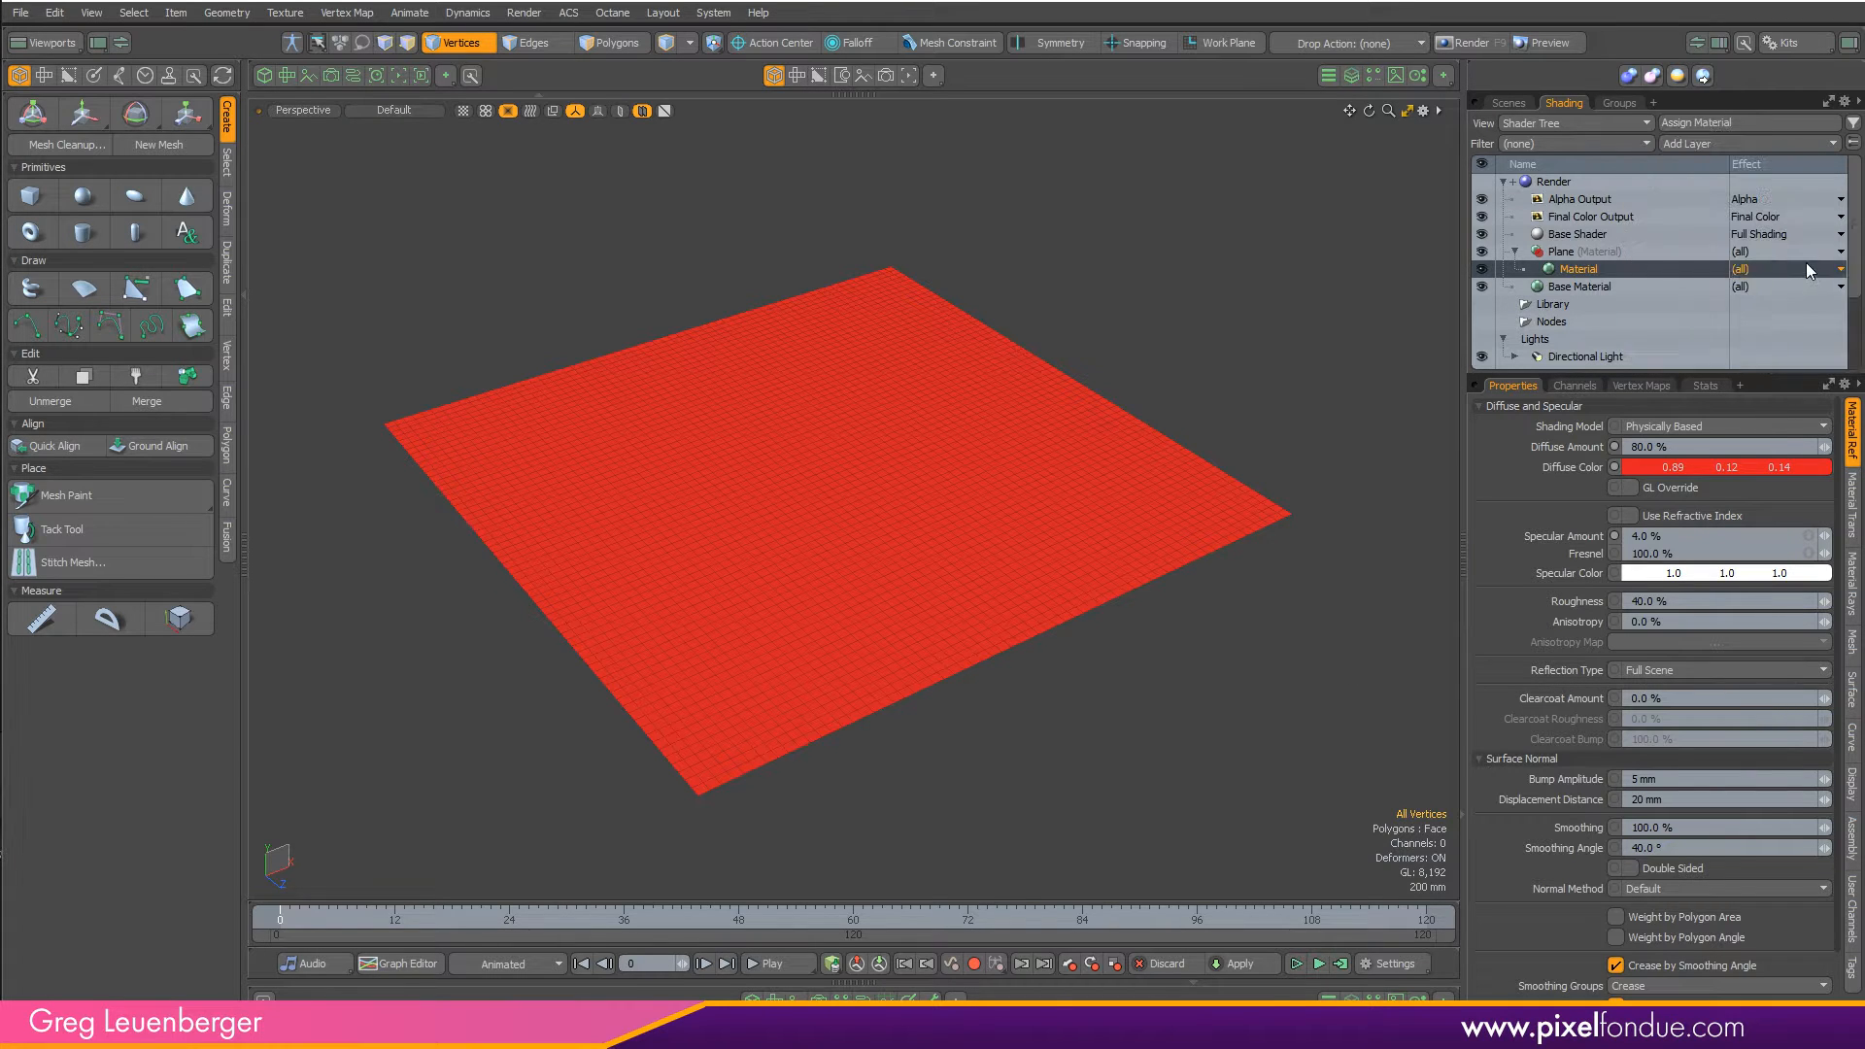
{"action": "left_click", "coordinate": [1649, 632]}
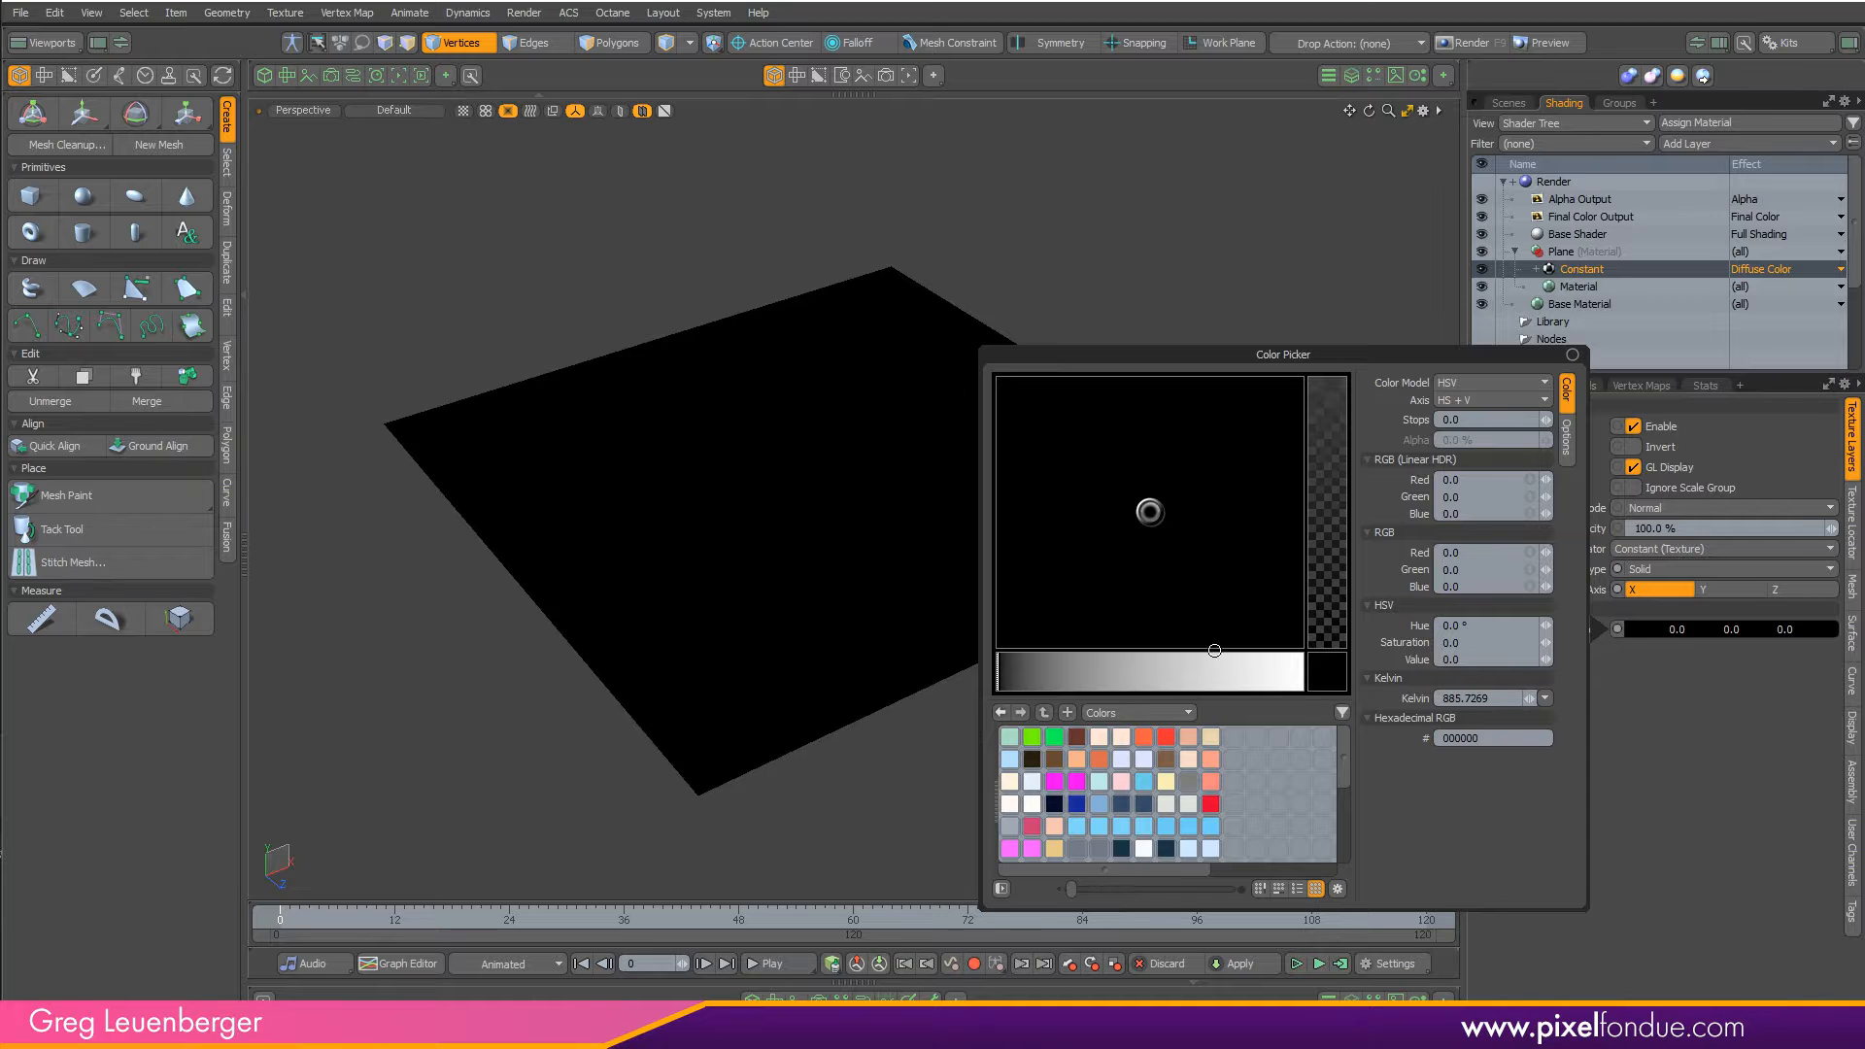
{"action": "left_click_drag", "start_coordinate": [1251, 673], "coordinate": [1304, 673]}
{"action": "left_click", "coordinate": [1062, 428]}
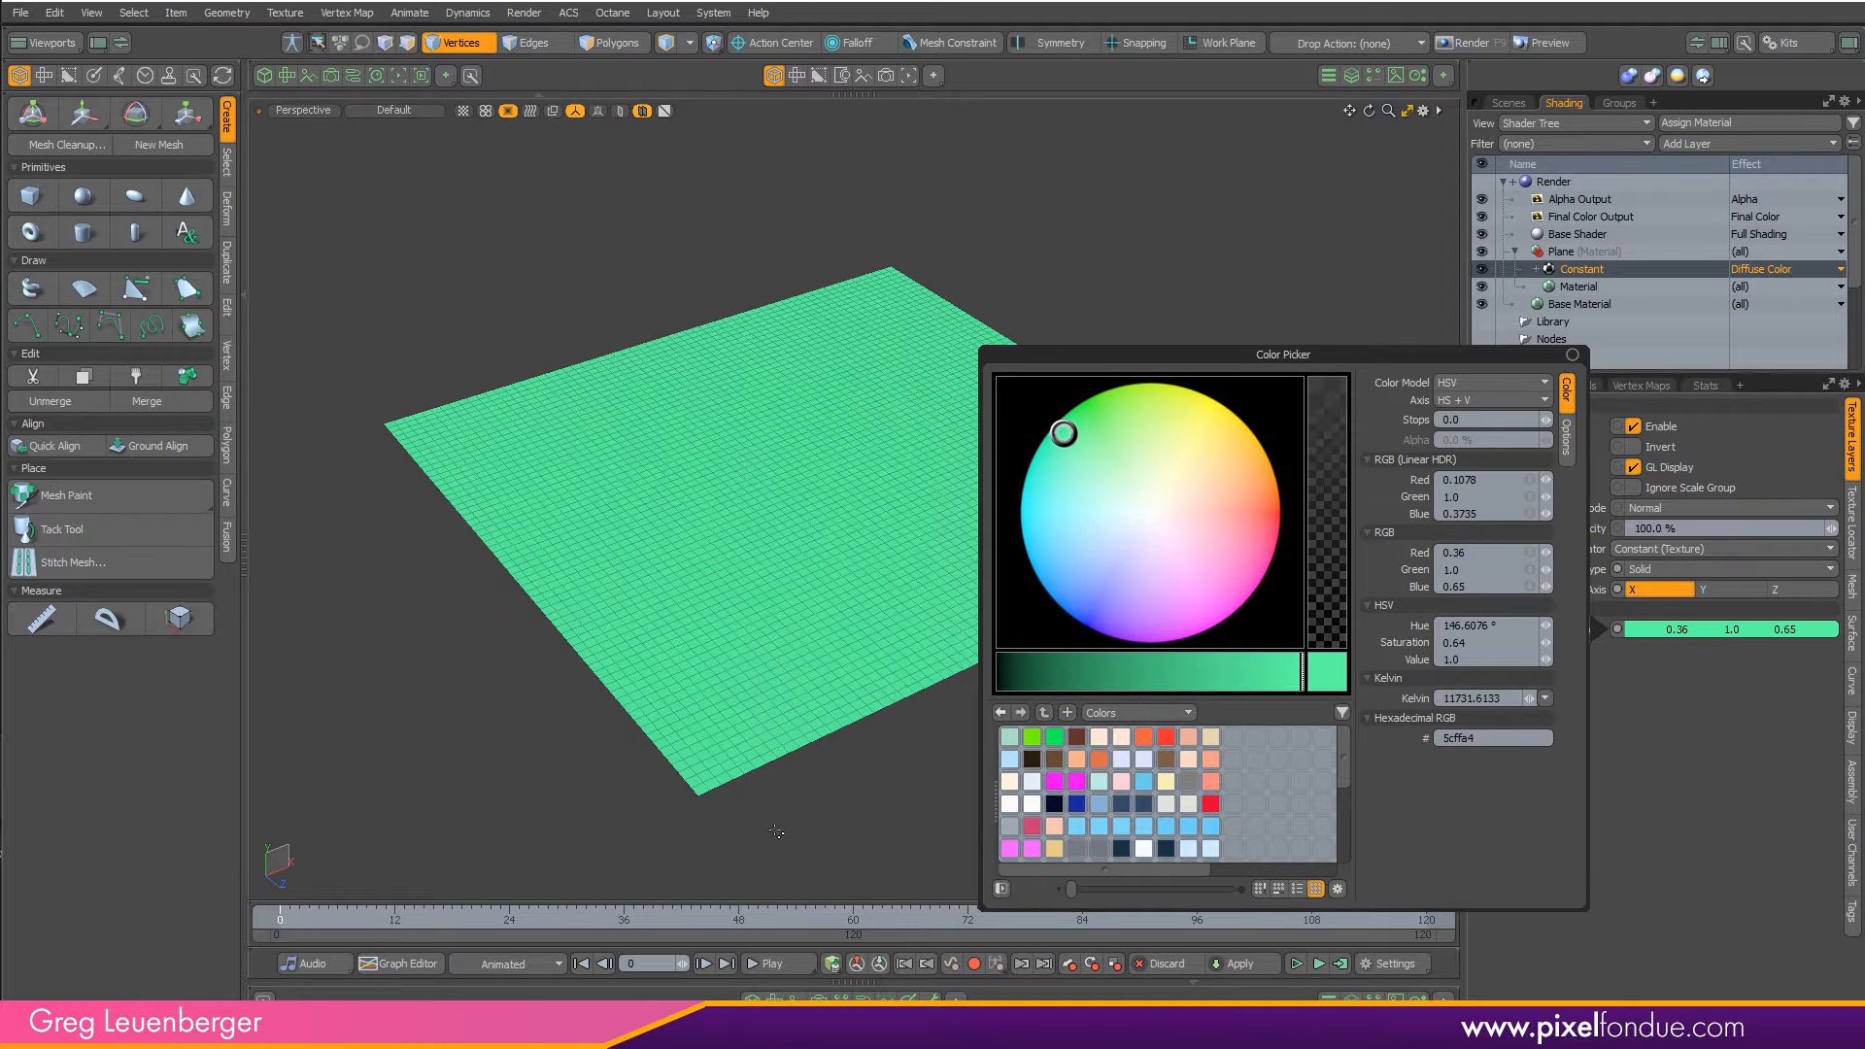
{"action": "left_click", "coordinate": [1487, 268]}
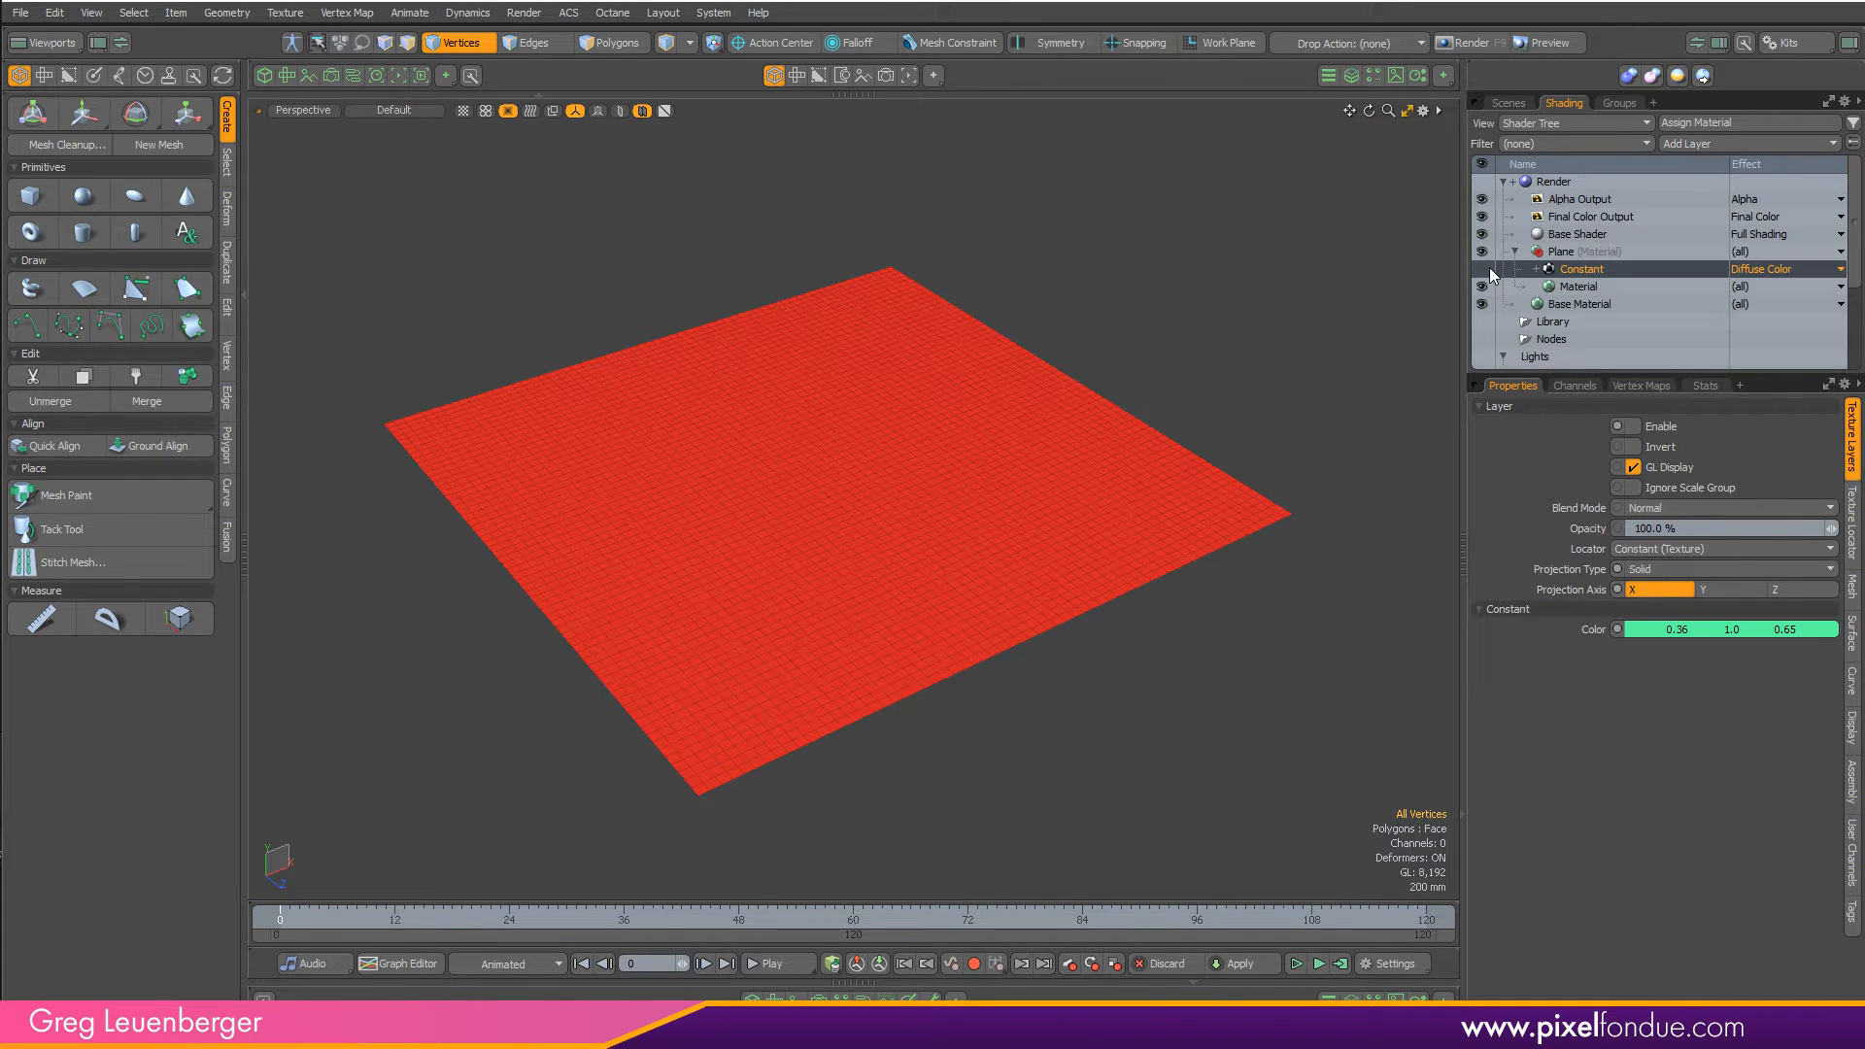
{"action": "left_click", "coordinate": [1487, 268]}
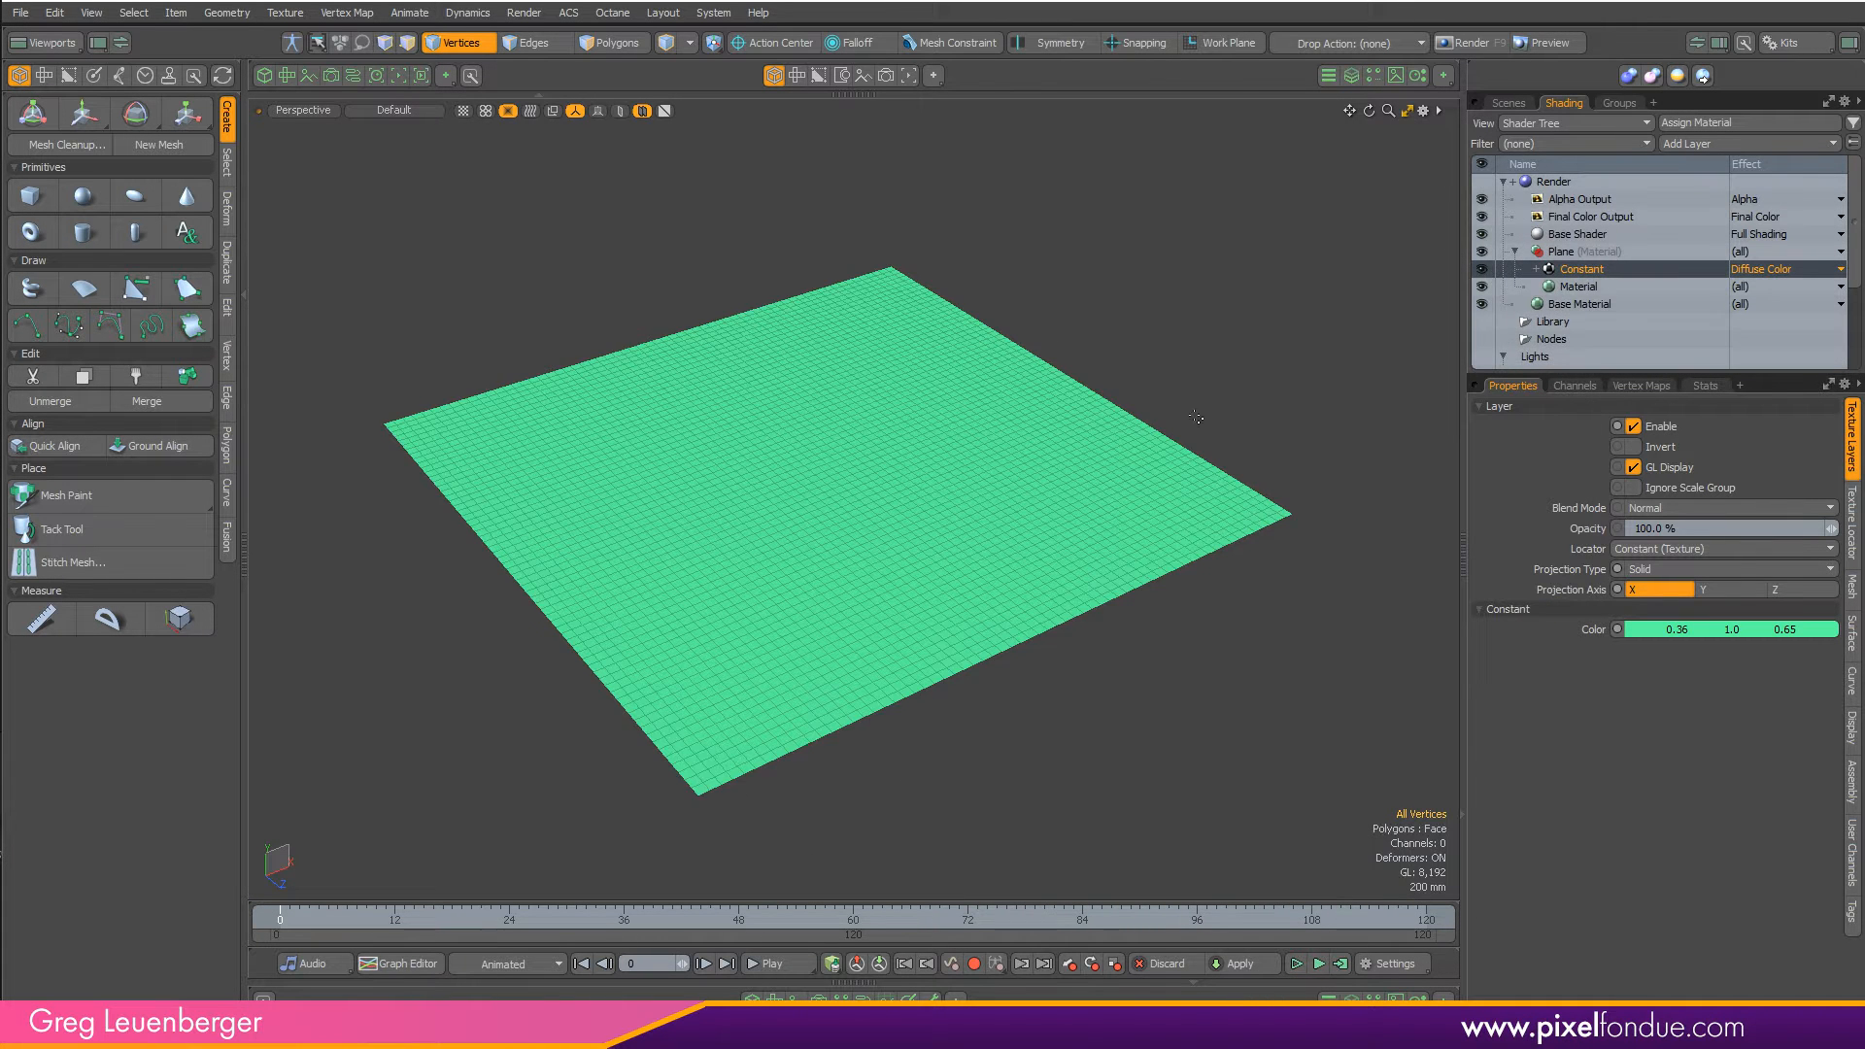
- Show a render preview beside the camera view and frame the plane at an angle through the render camera
{"action": "left_click", "coordinate": [398, 76]}
{"action": "key", "text": "ctrl+space"}
{"action": "left_click", "coordinate": [1126, 462]}
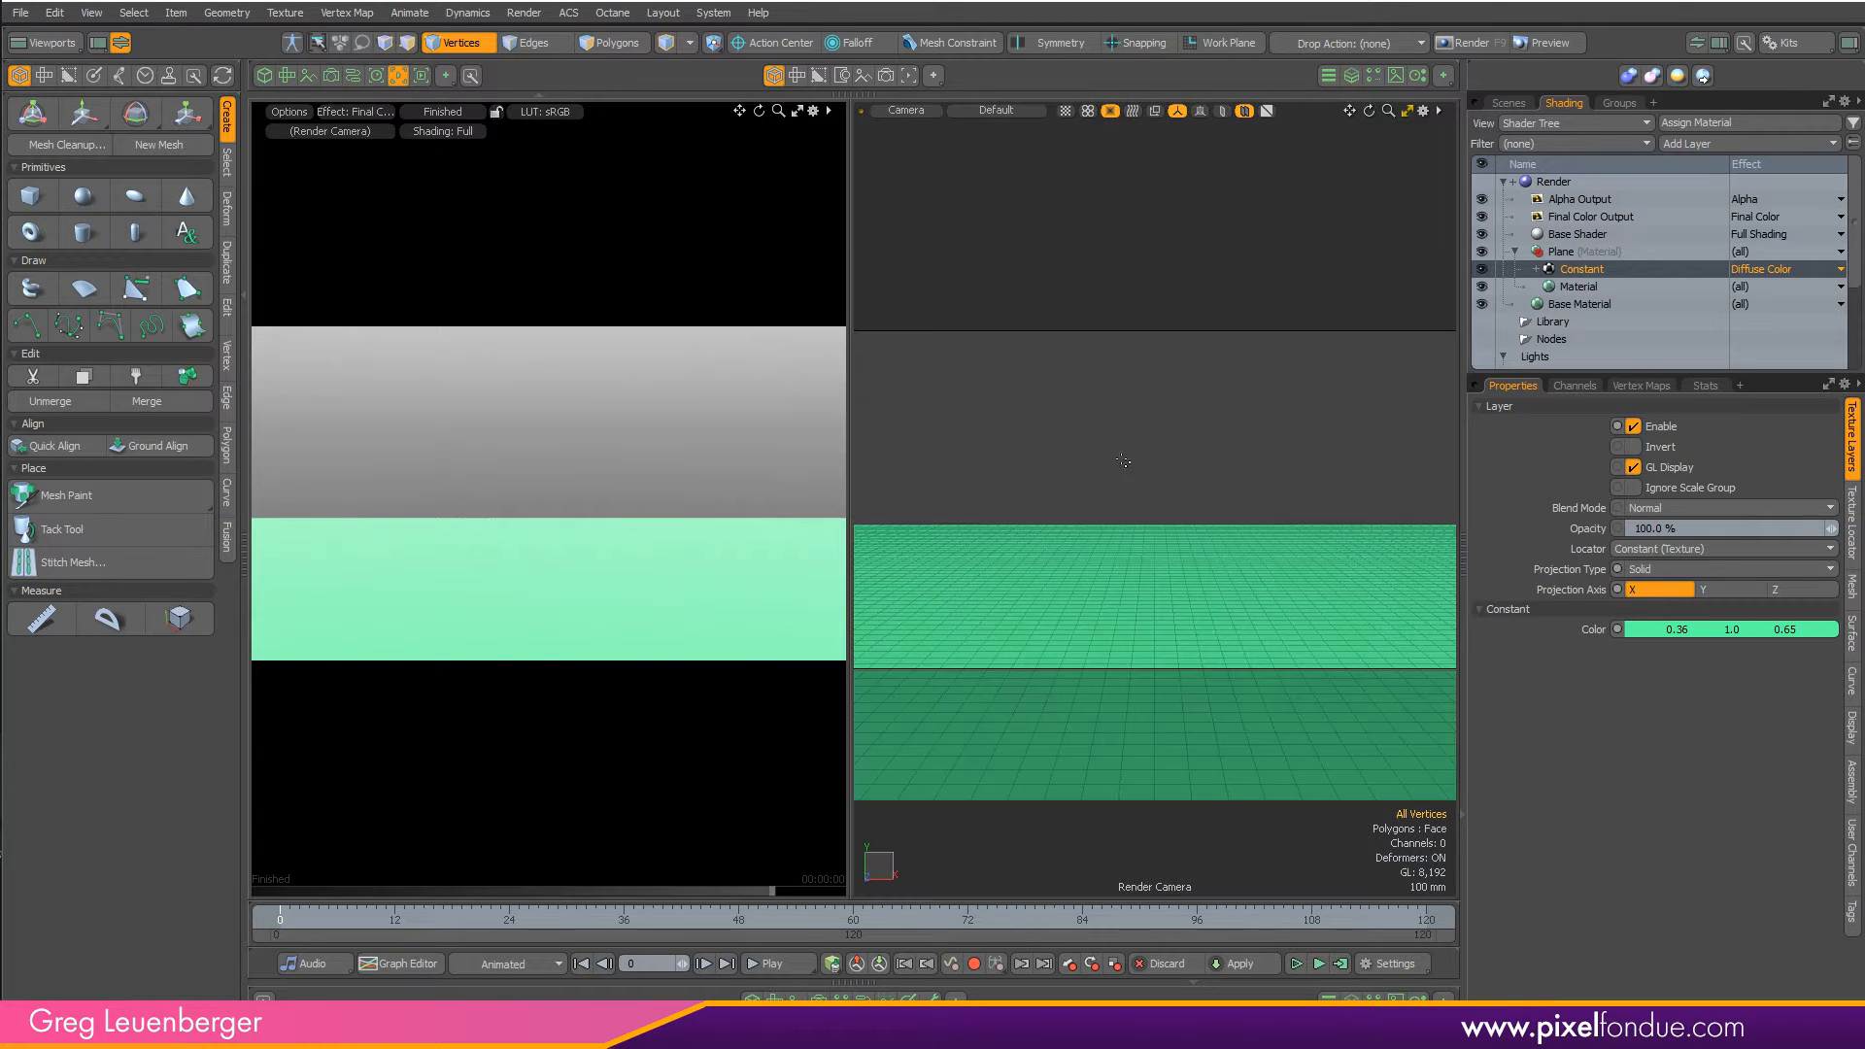
{"action": "key", "text": "a"}
{"action": "left_click_drag", "start_coordinate": [1166, 580], "coordinate": [1226, 479], "text": "alt"}
{"action": "scroll", "coordinate": [1236, 512], "scroll_direction": "up", "scroll_amount": 3}
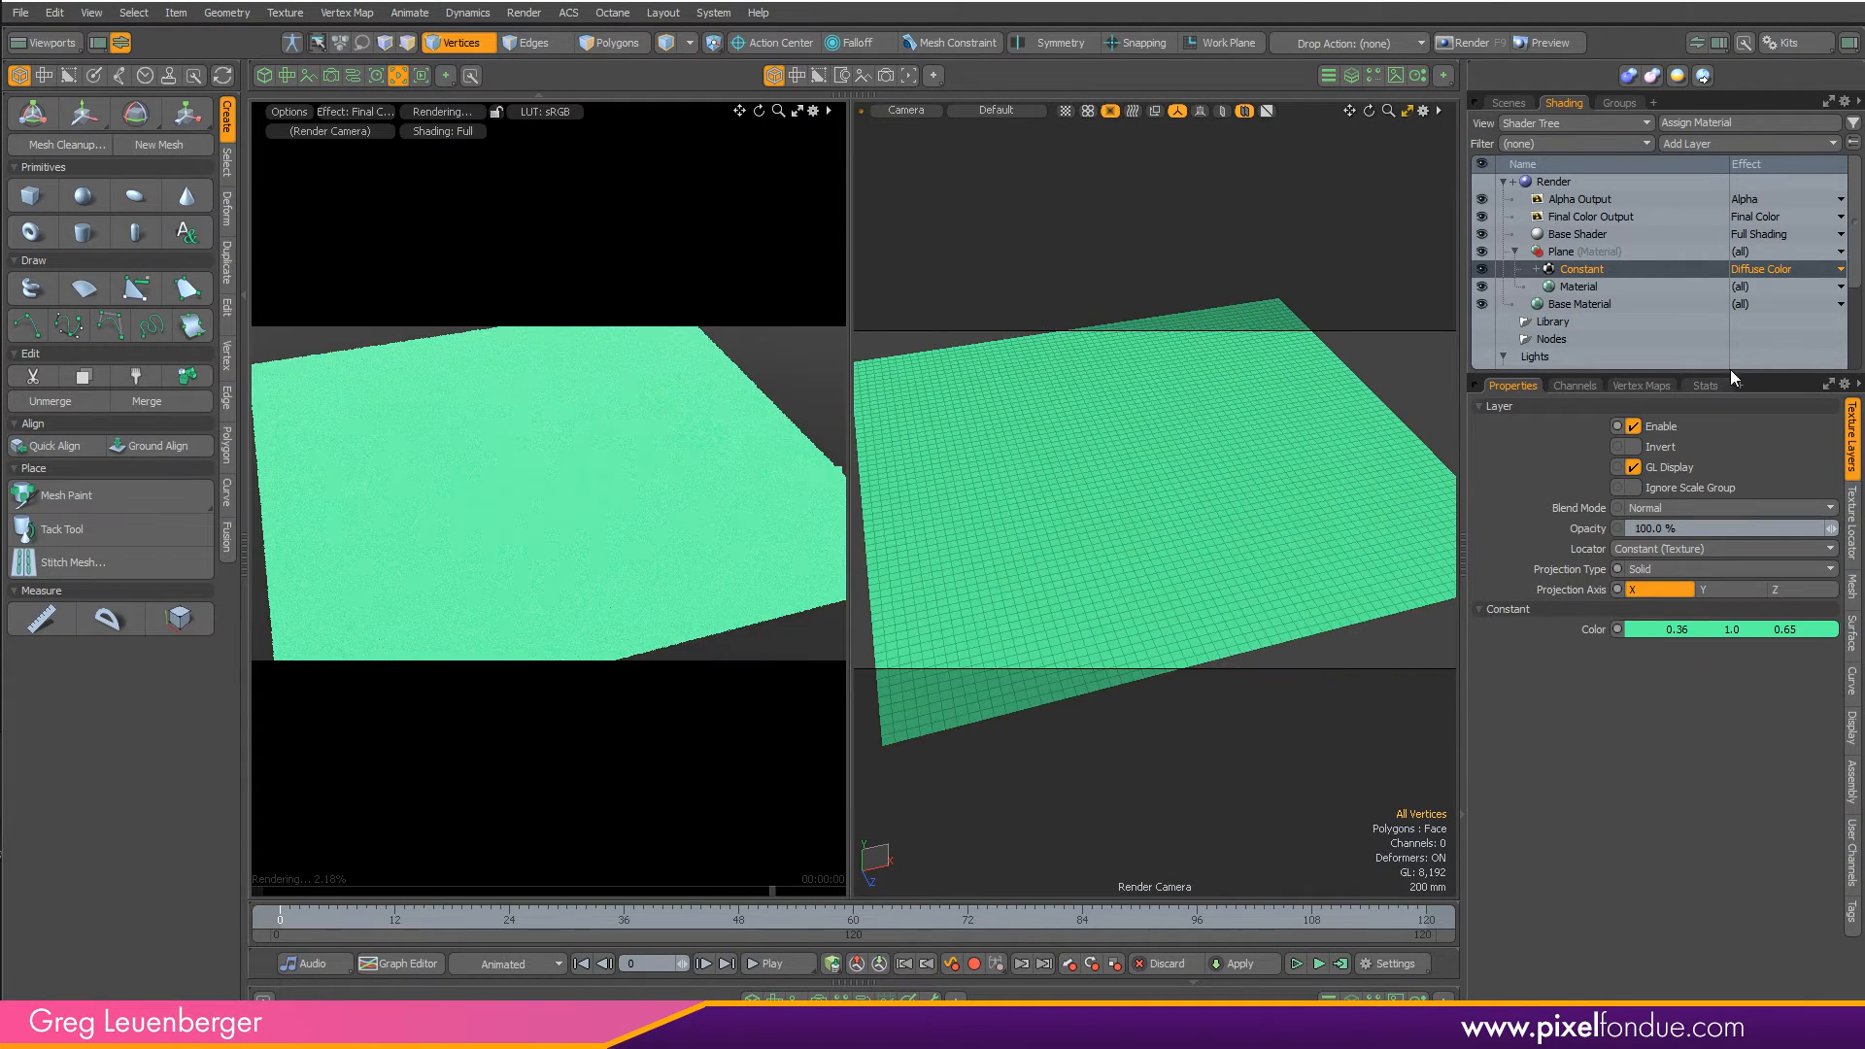
- Examine the Constant layer's texture locator settings, including the Texture Replicator particle source
{"action": "left_click", "coordinate": [1851, 524]}
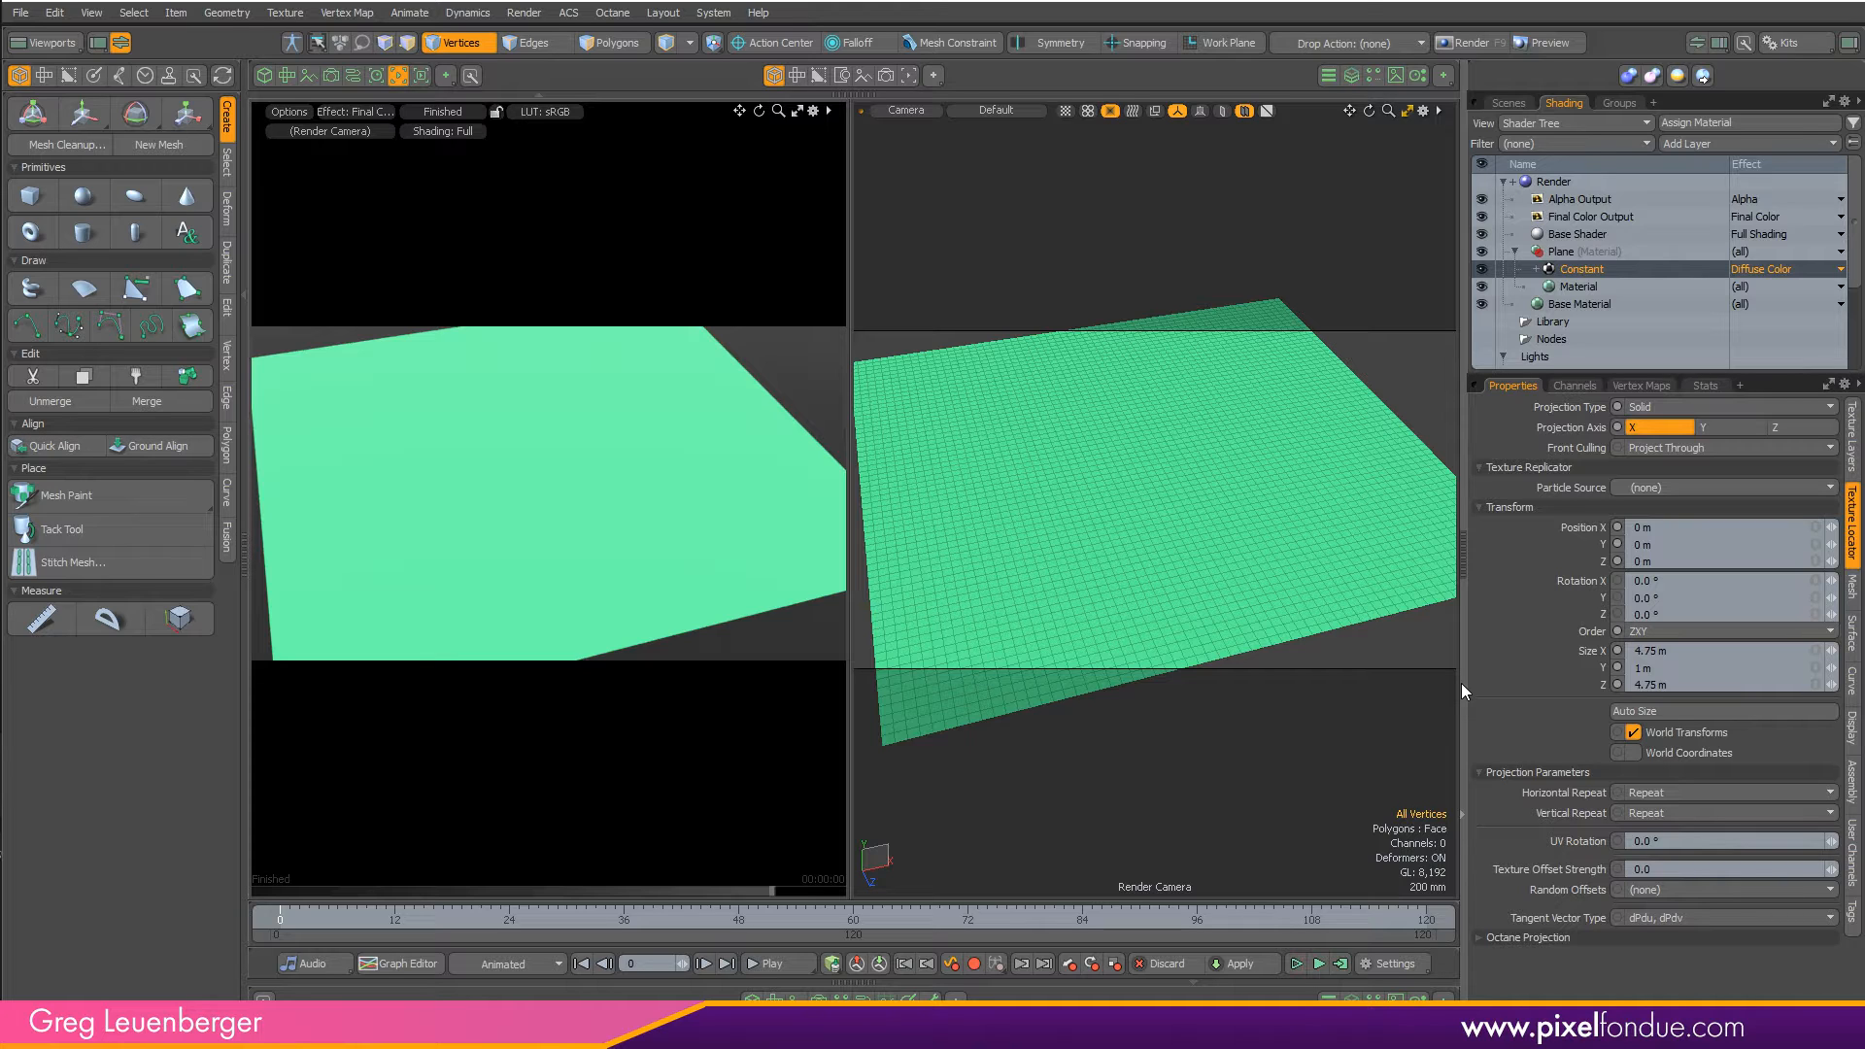
{"action": "left_click", "coordinate": [1580, 268], "text": "ctrl"}
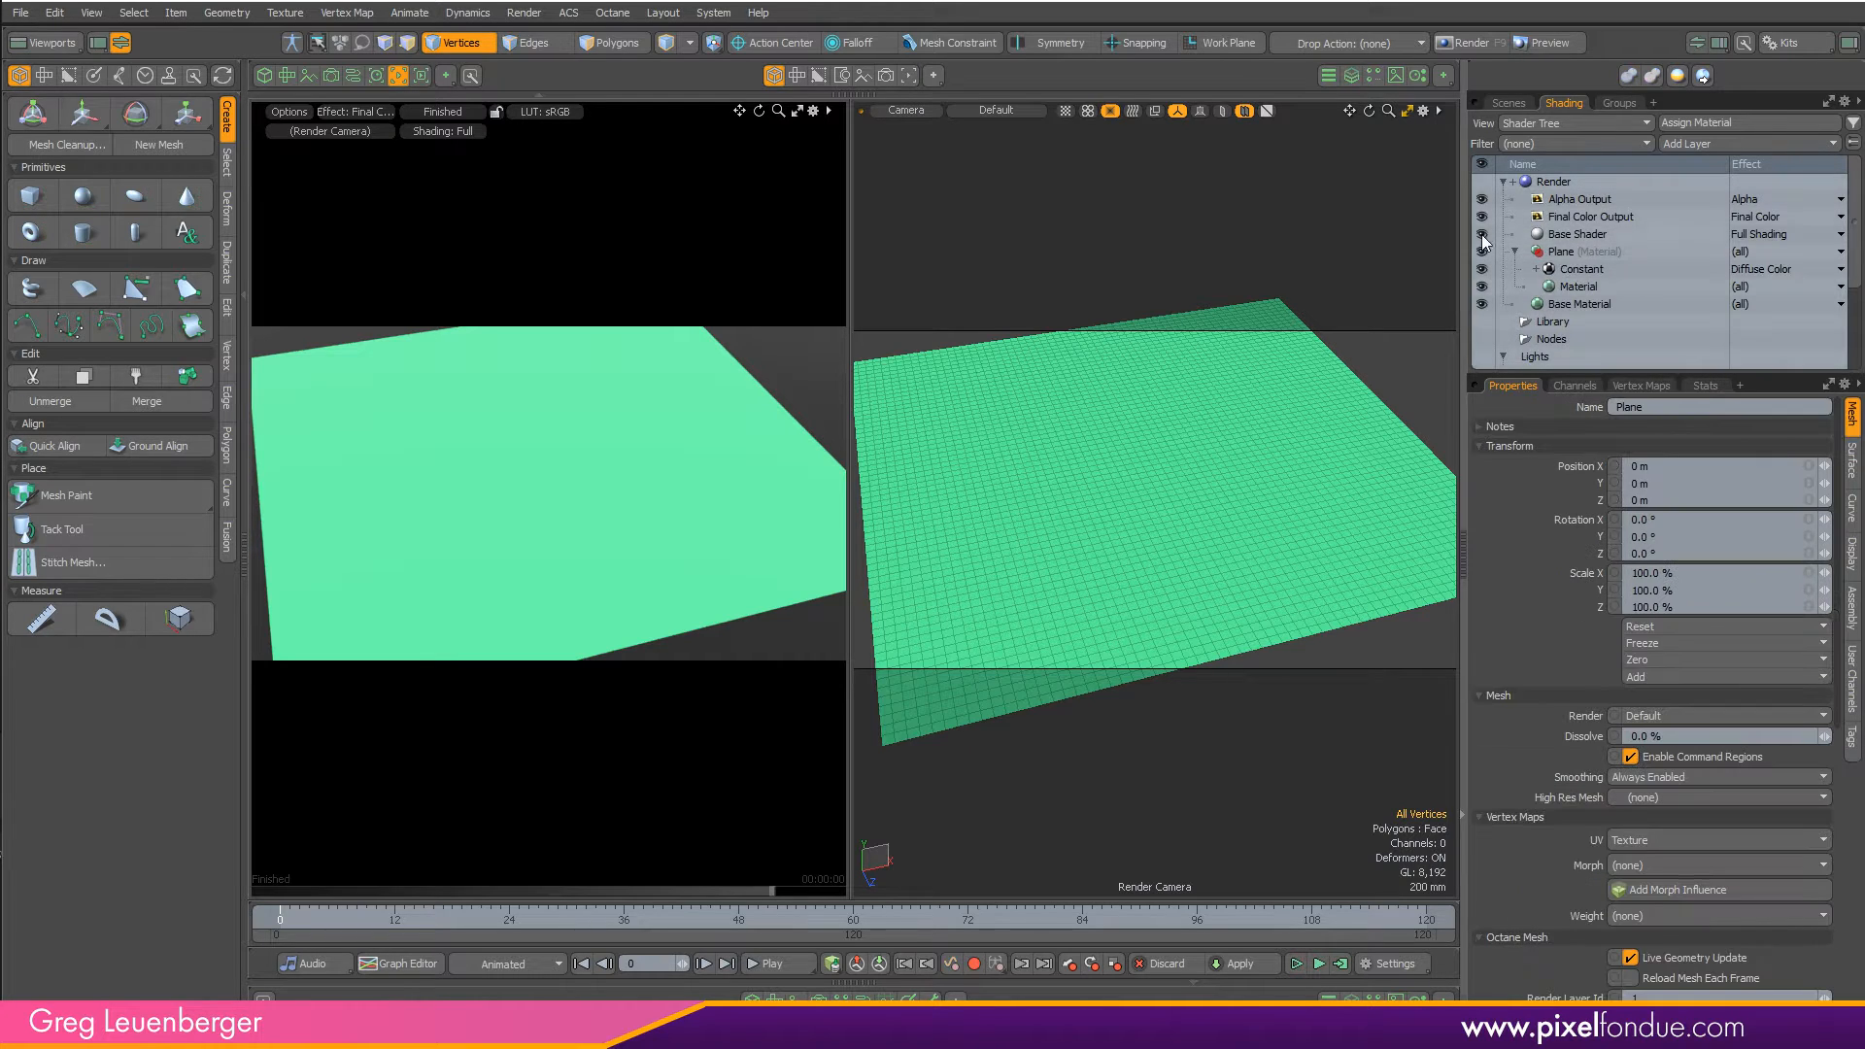
- Copy a wavy trail of the plane's vertices into the empty Mesh item, checking them with the plane hidden briefly
{"action": "left_click", "coordinate": [1509, 102]}
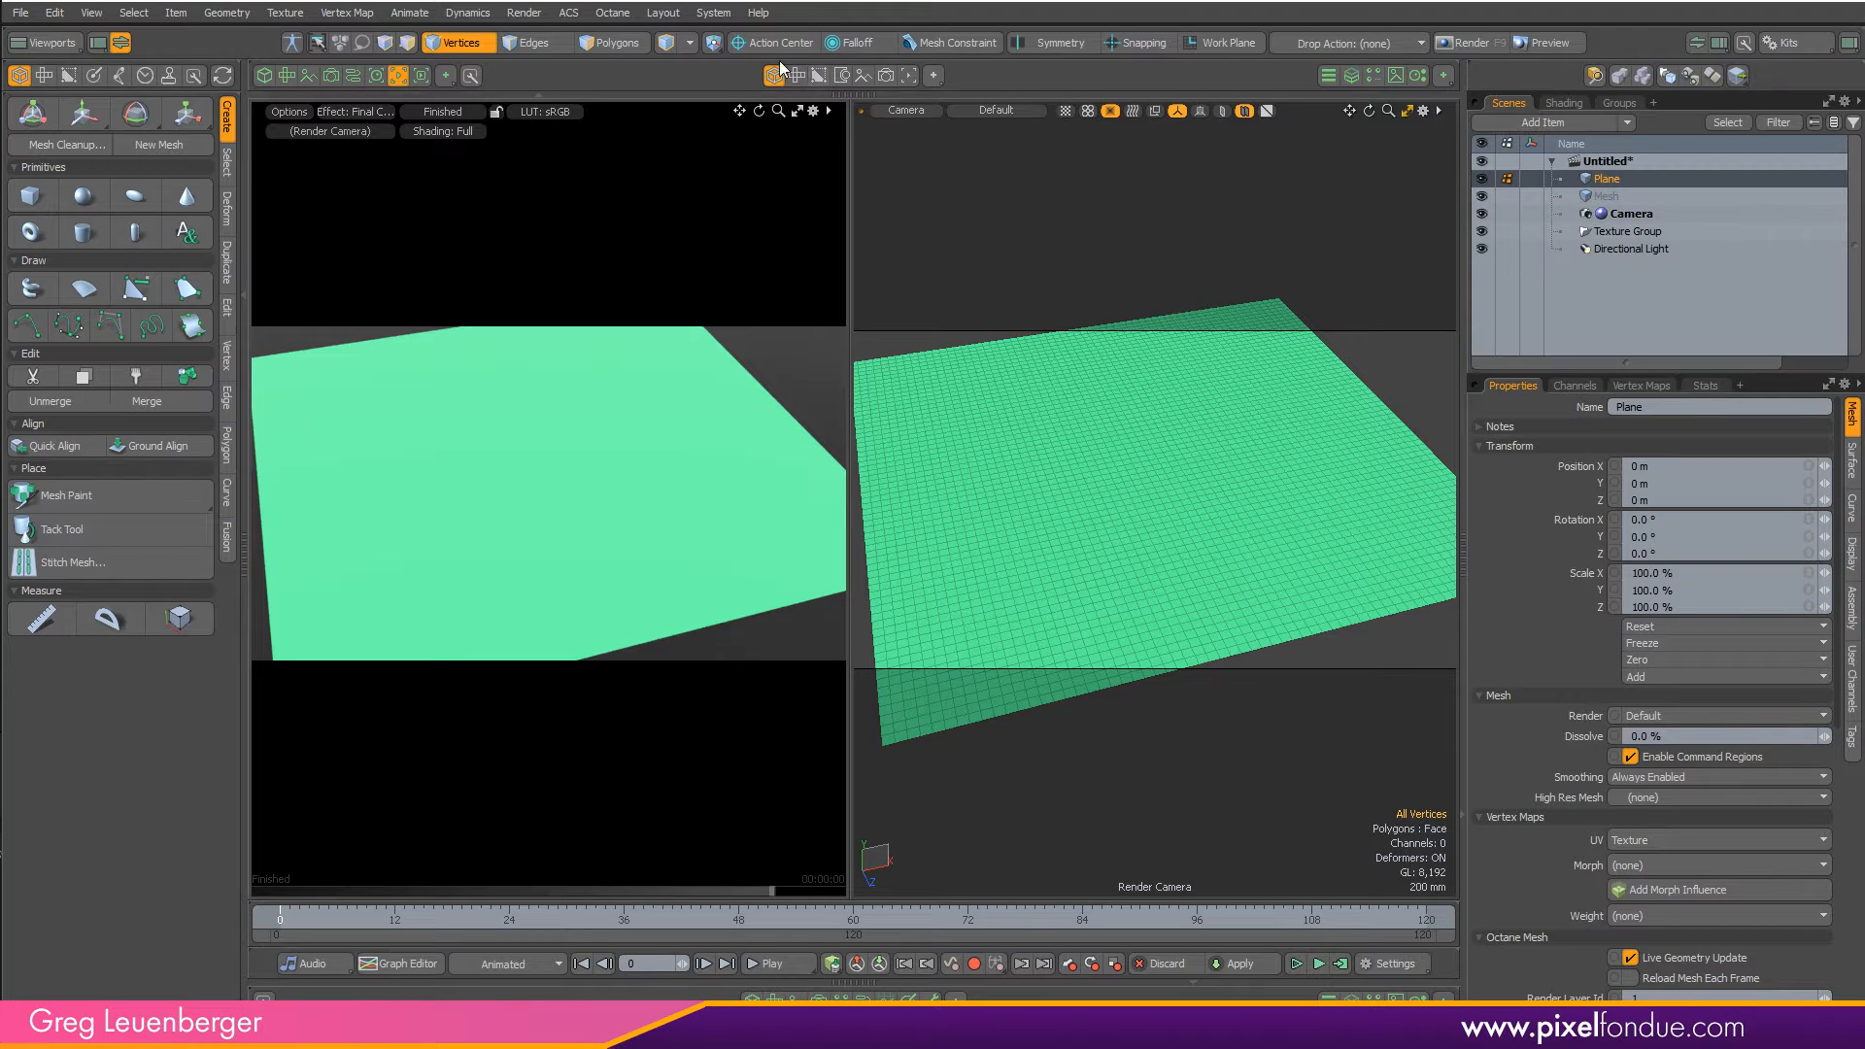
{"action": "mouse_move", "coordinate": [1041, 488]}
{"action": "left_mouse_down"}
{"action": "mouse_move", "coordinate": [1117, 546]}
{"action": "mouse_move", "coordinate": [1241, 545]}
{"action": "mouse_move", "coordinate": [1312, 444]}
{"action": "left_mouse_up"}
{"action": "left_click", "coordinate": [1625, 198]}
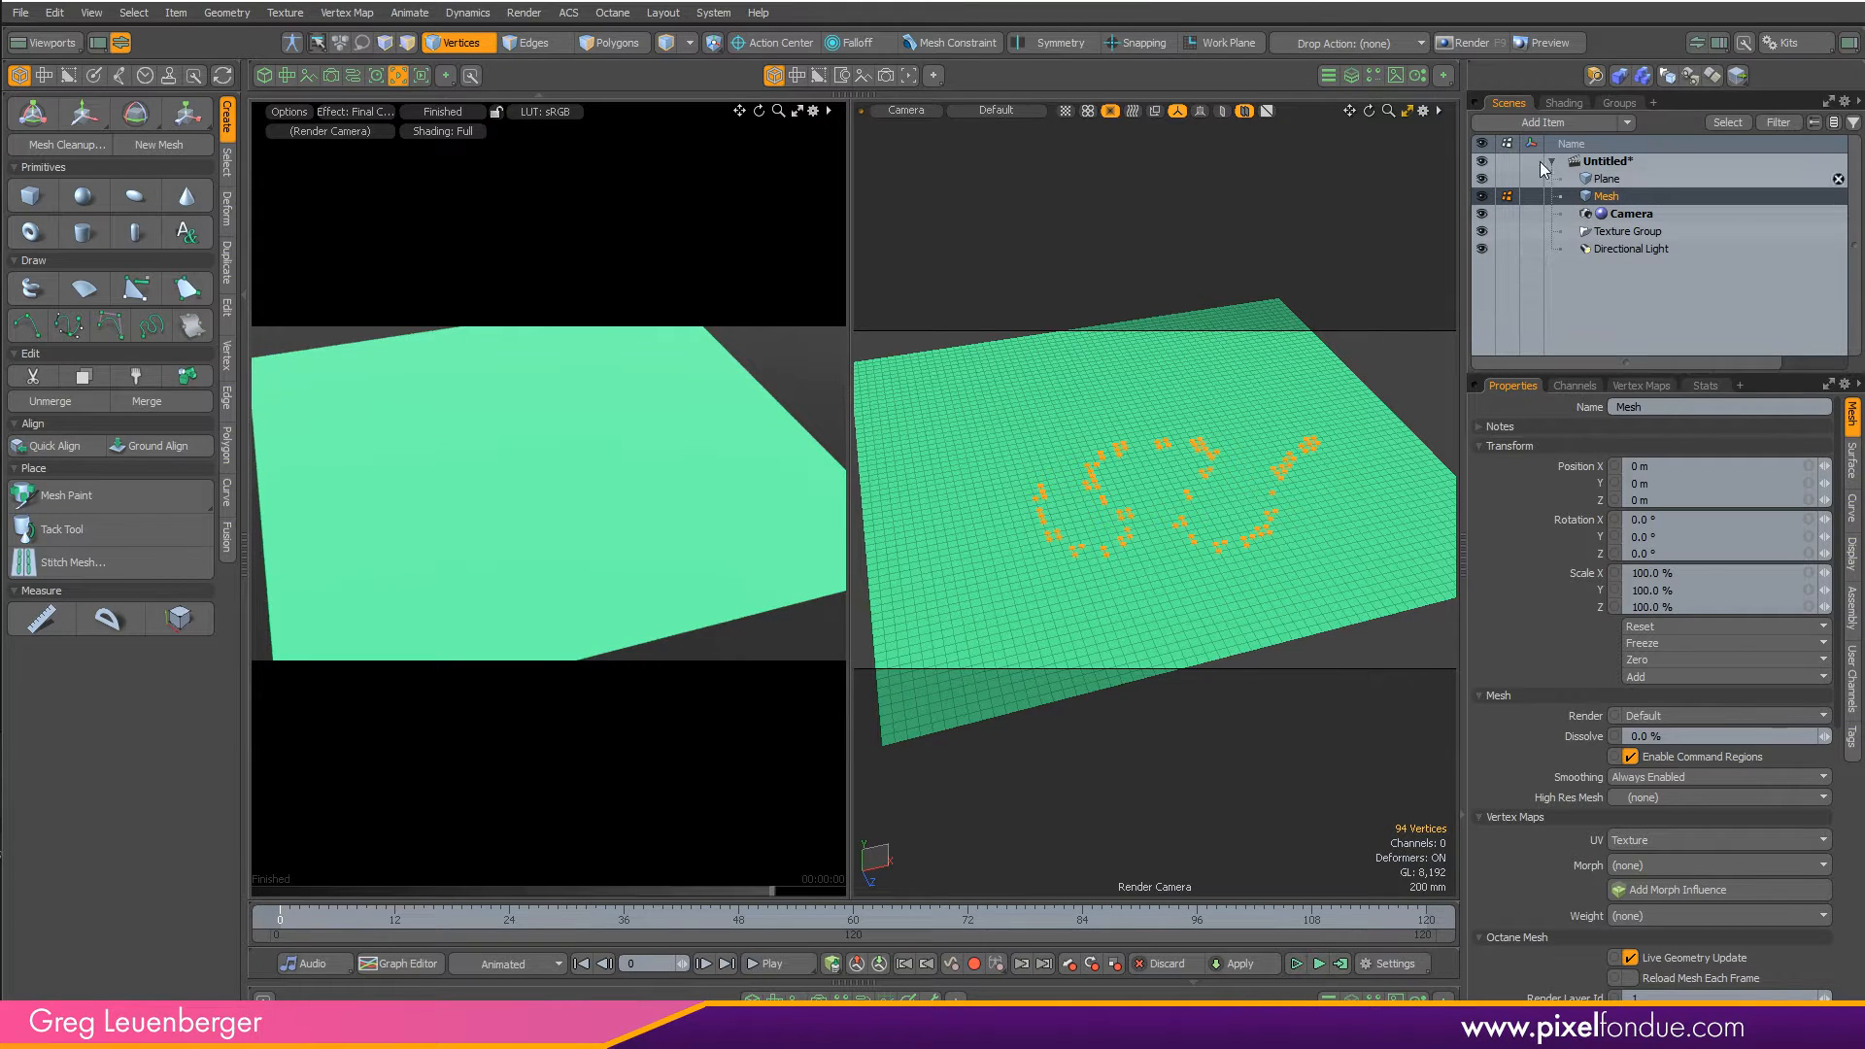
{"action": "left_click", "coordinate": [1481, 178]}
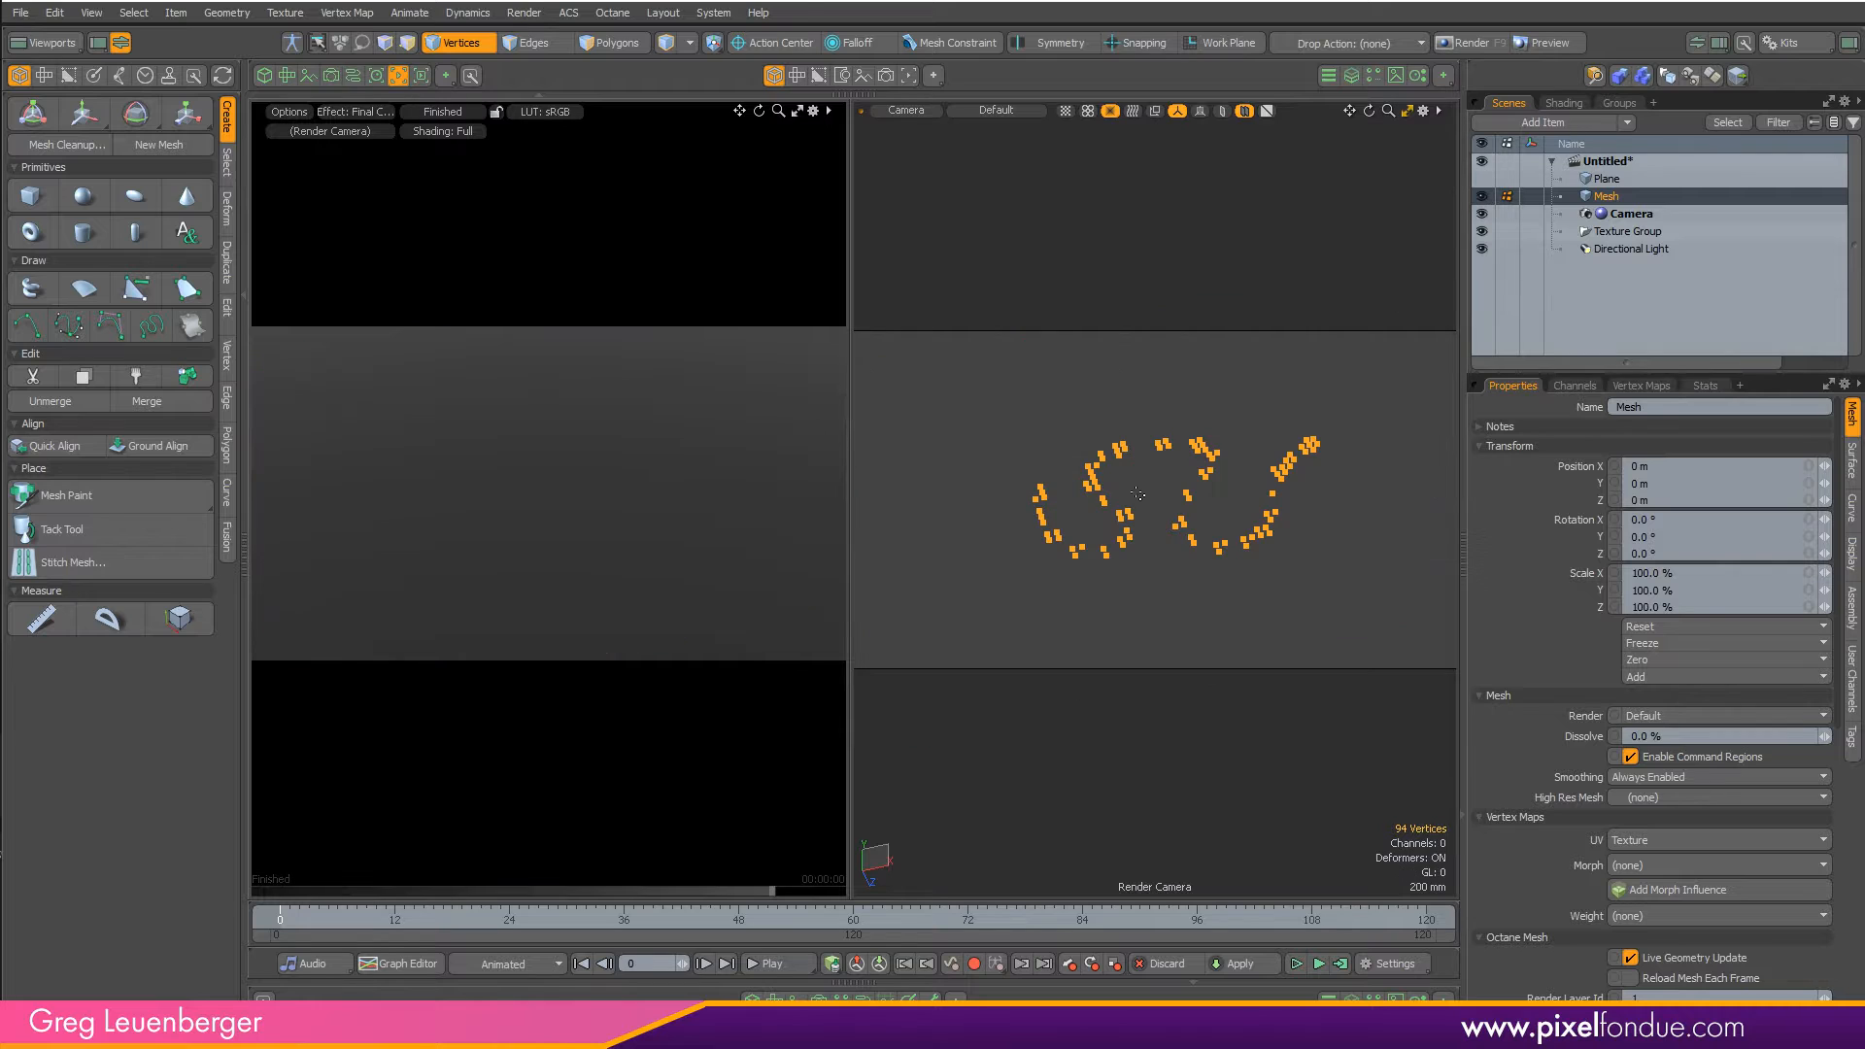
{"action": "left_click", "coordinate": [1481, 178]}
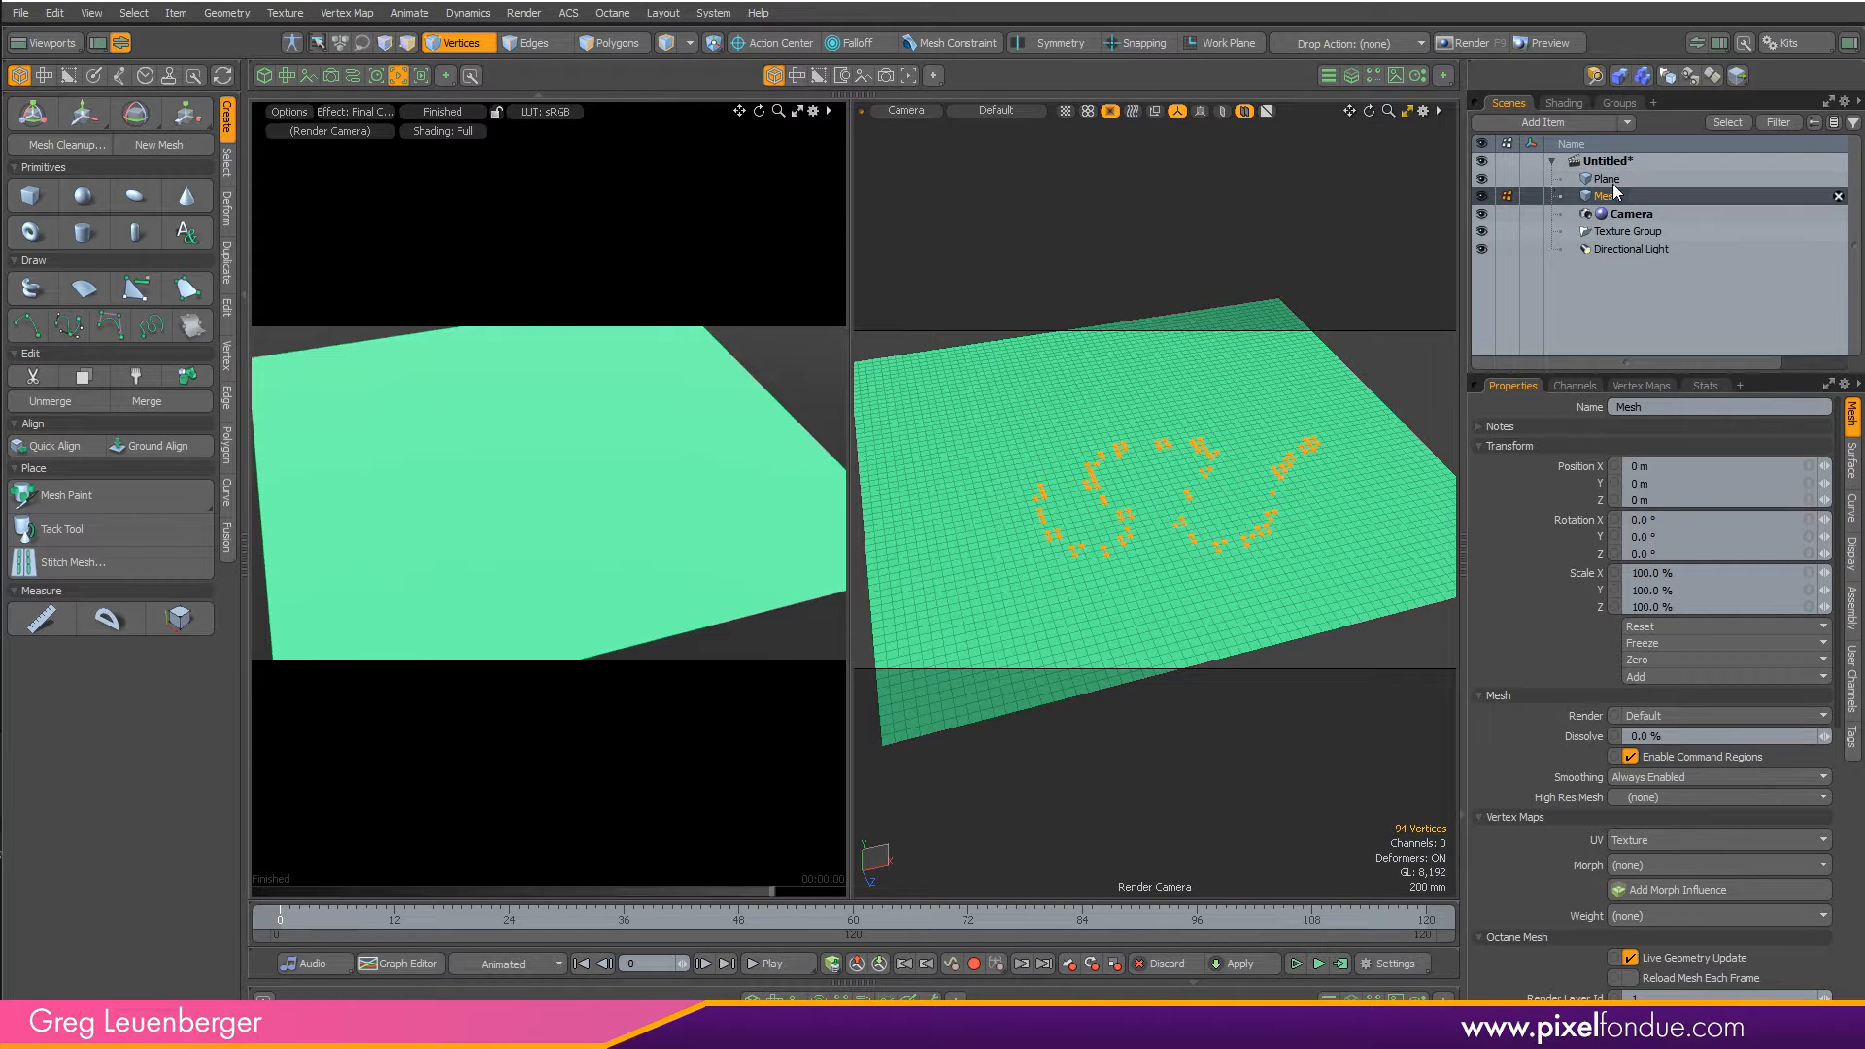
- Set the Mesh item as the Texture Replicator particle source in the Constant layer's texture locator
{"action": "left_click", "coordinate": [1617, 179]}
{"action": "left_click", "coordinate": [1564, 103]}
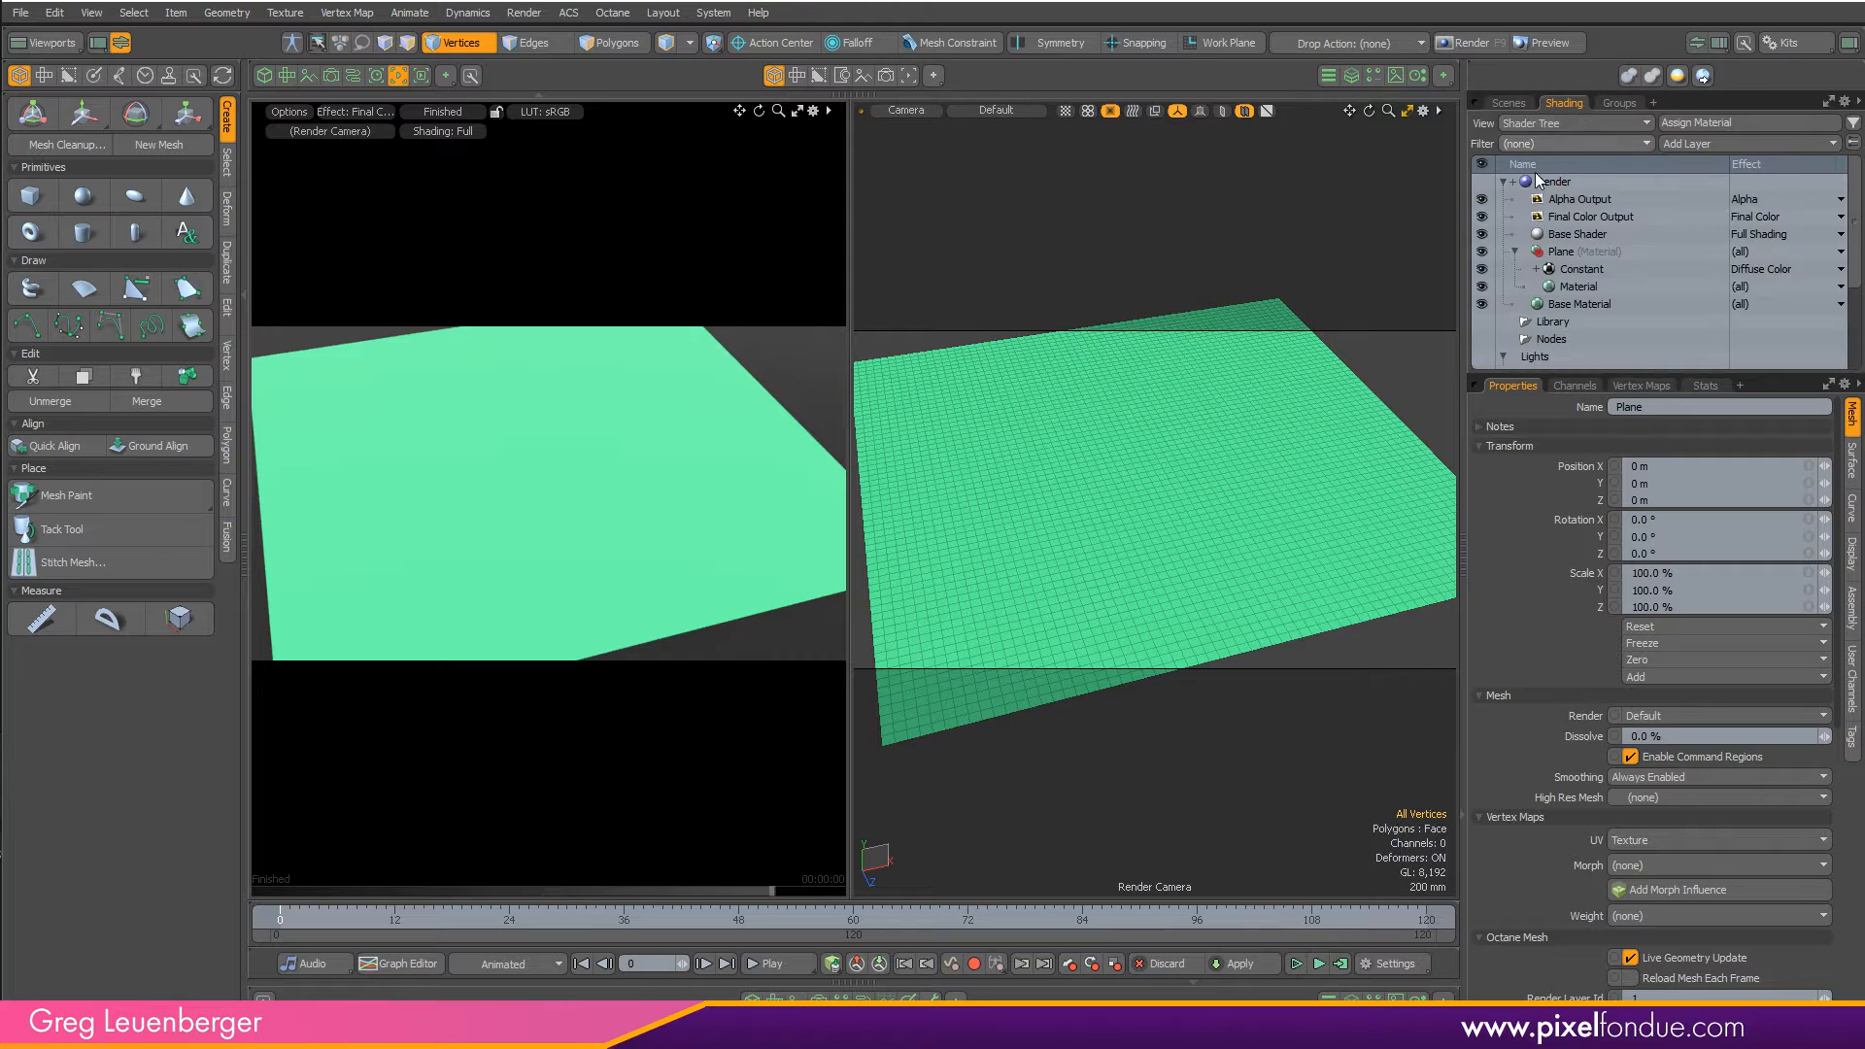
{"action": "left_click", "coordinate": [1593, 268]}
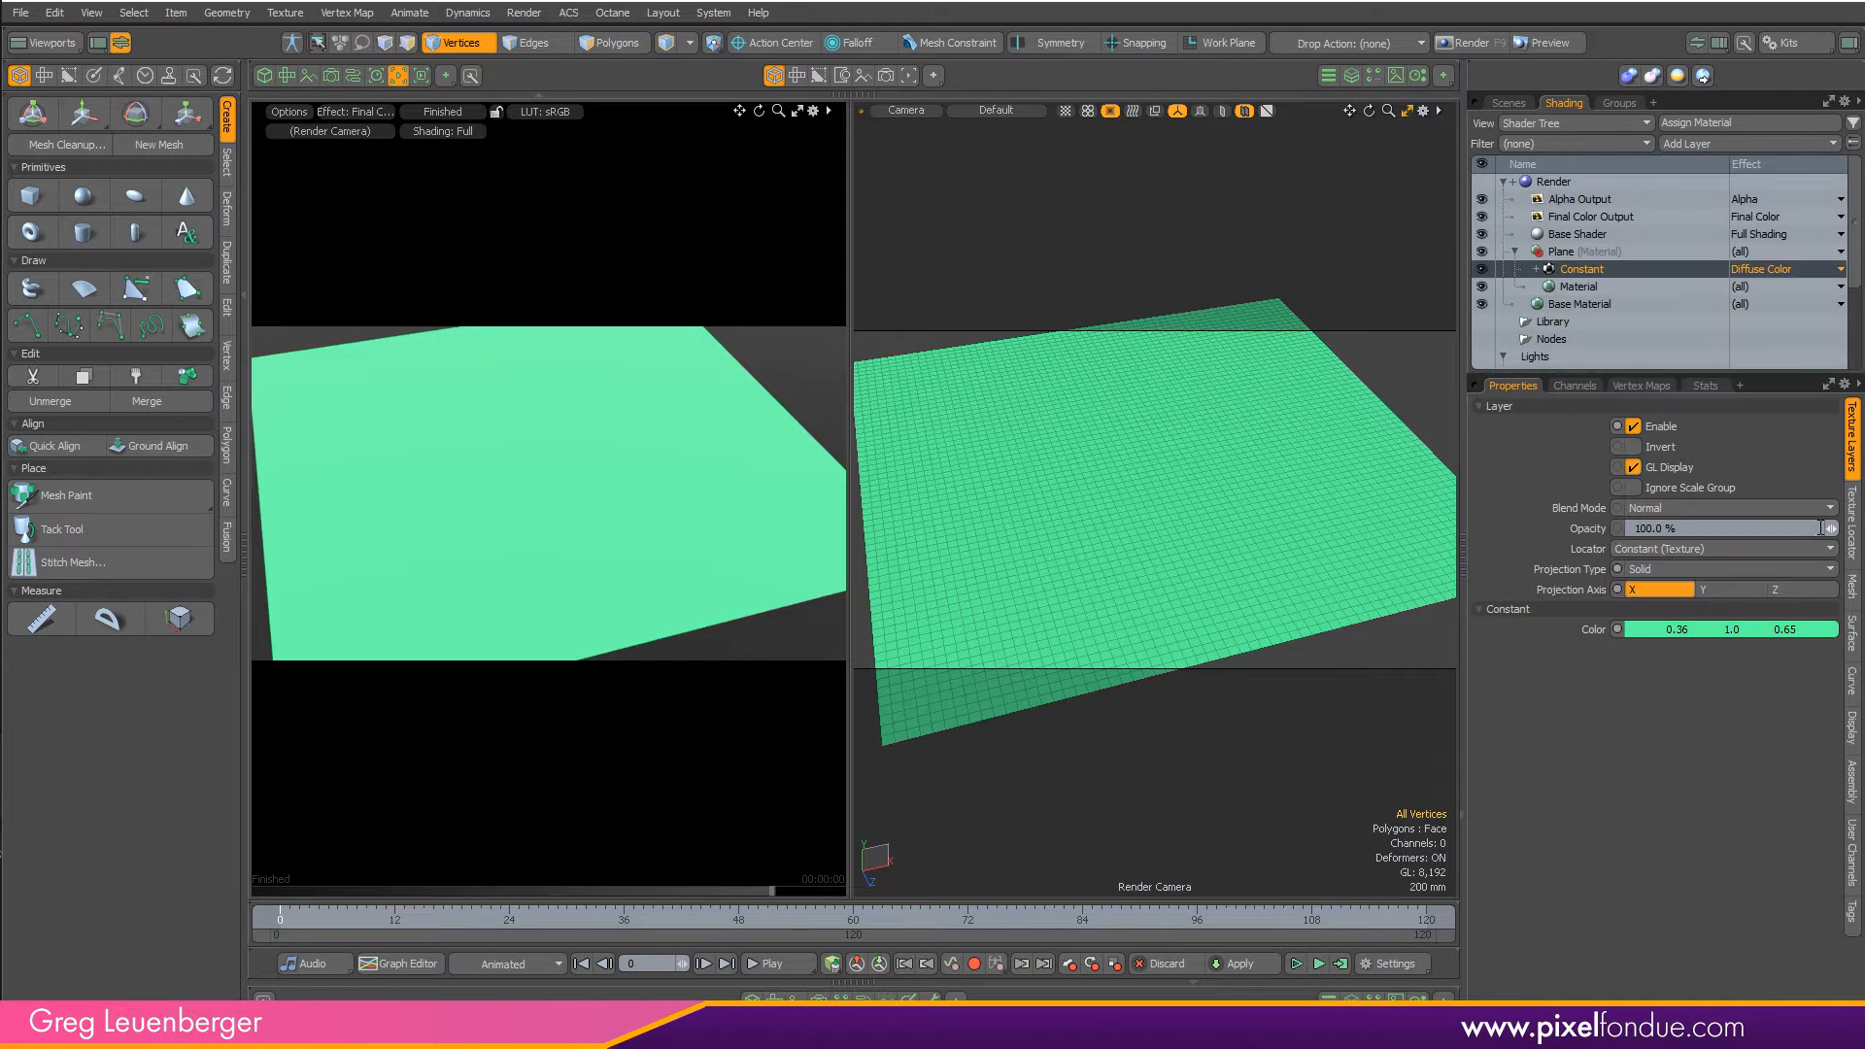
{"action": "left_click", "coordinate": [1855, 544]}
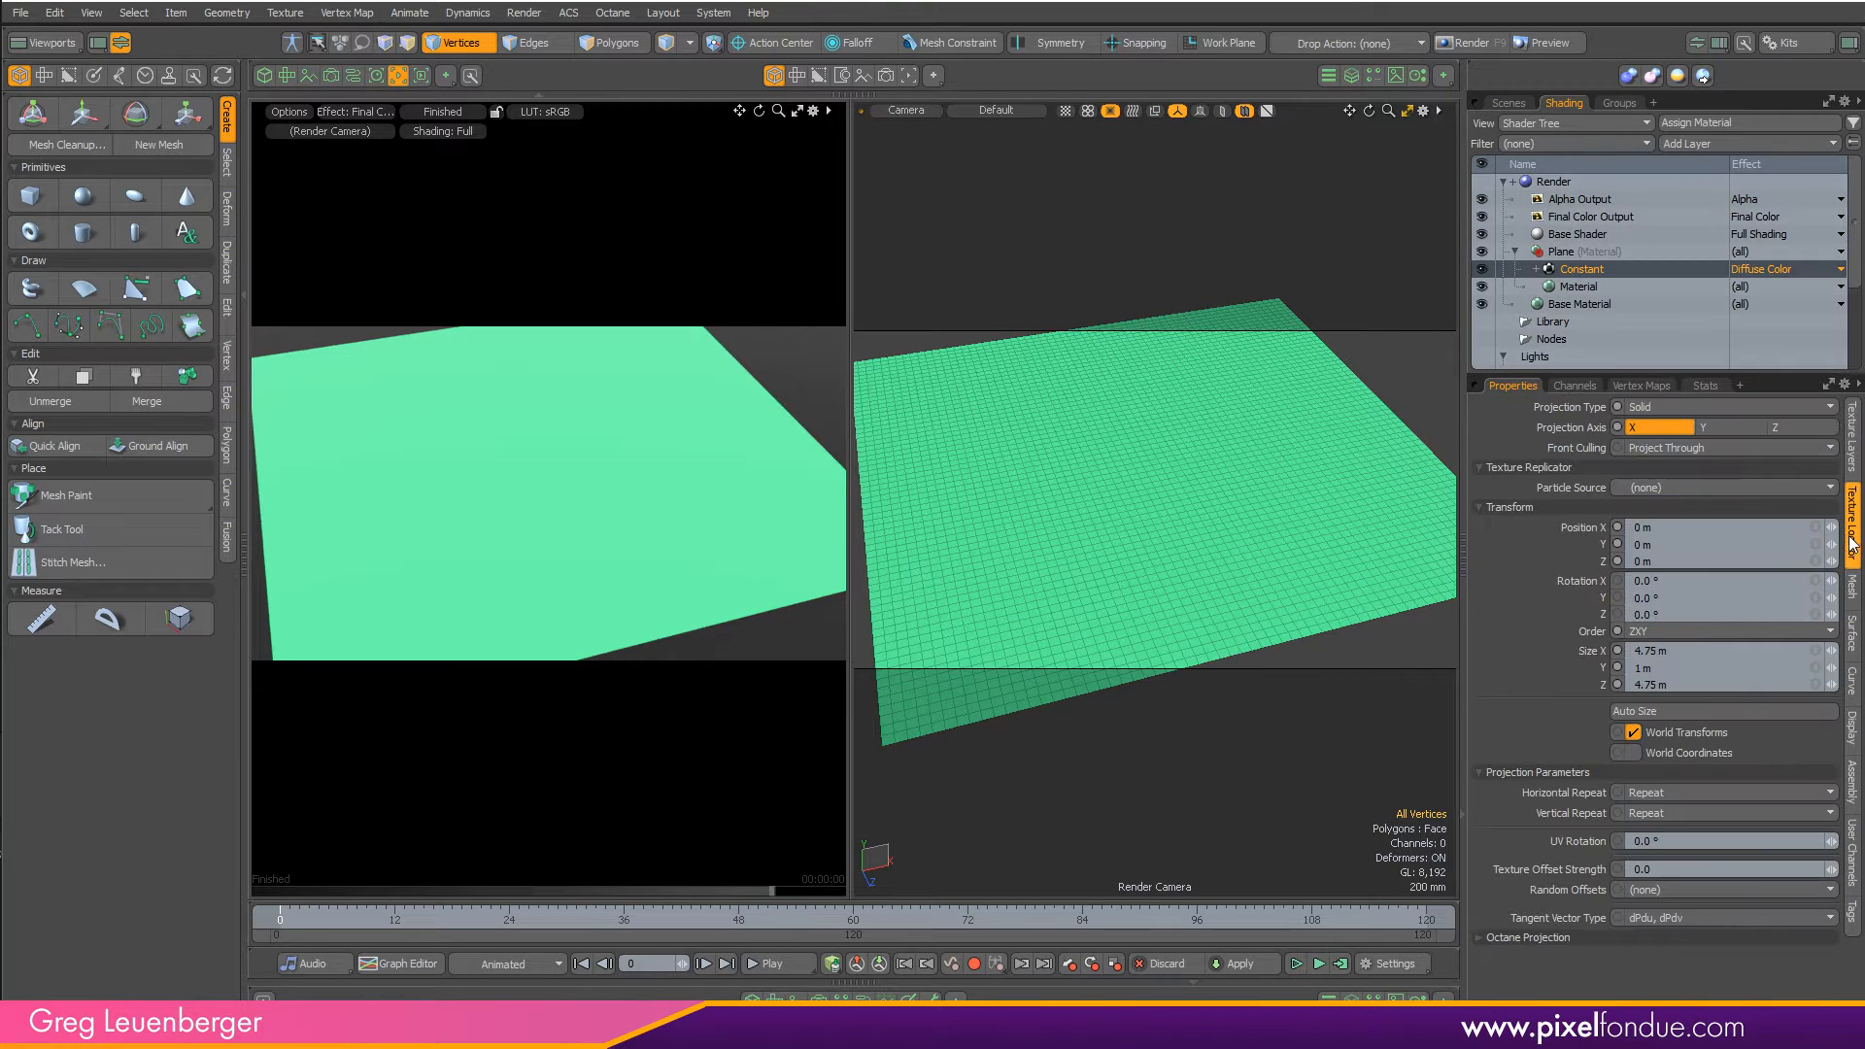
{"action": "left_click", "coordinate": [1651, 487]}
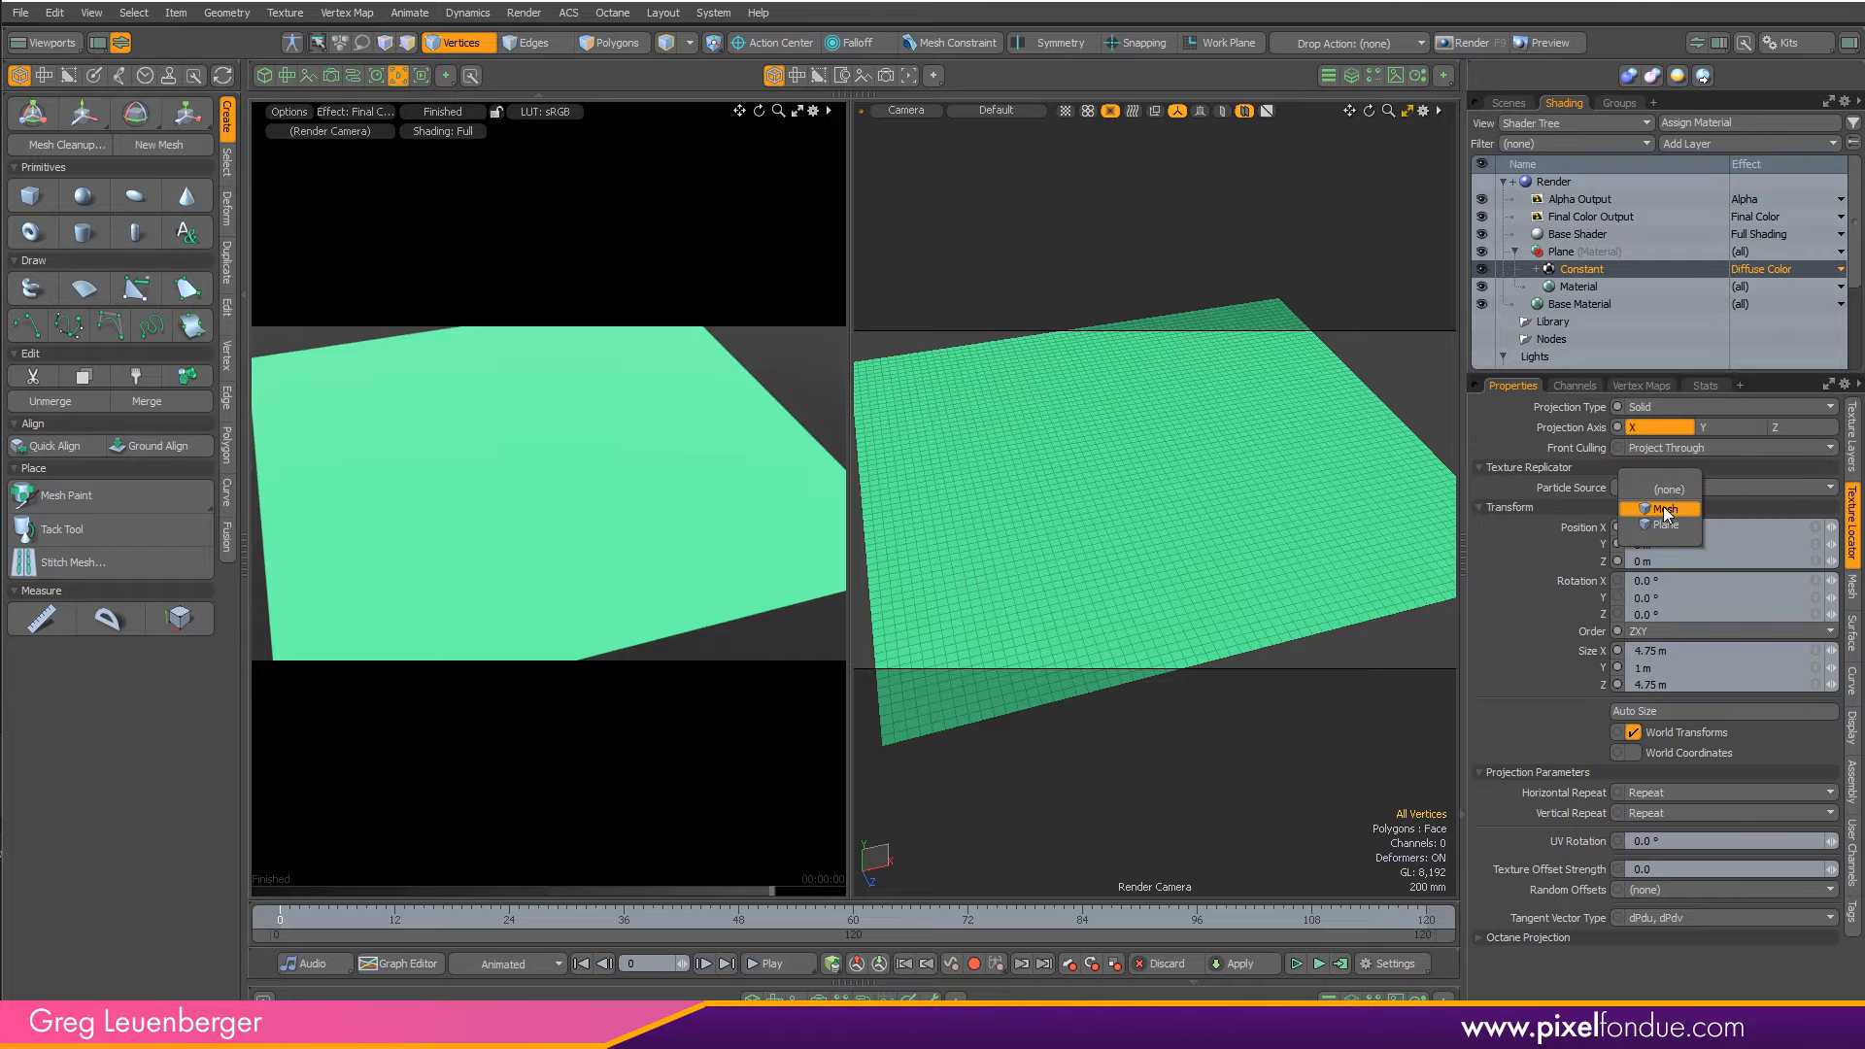
{"action": "left_click", "coordinate": [1663, 508]}
- Rename the Mesh item holding the copied vertices to Particles
{"action": "left_click", "coordinate": [1511, 102]}
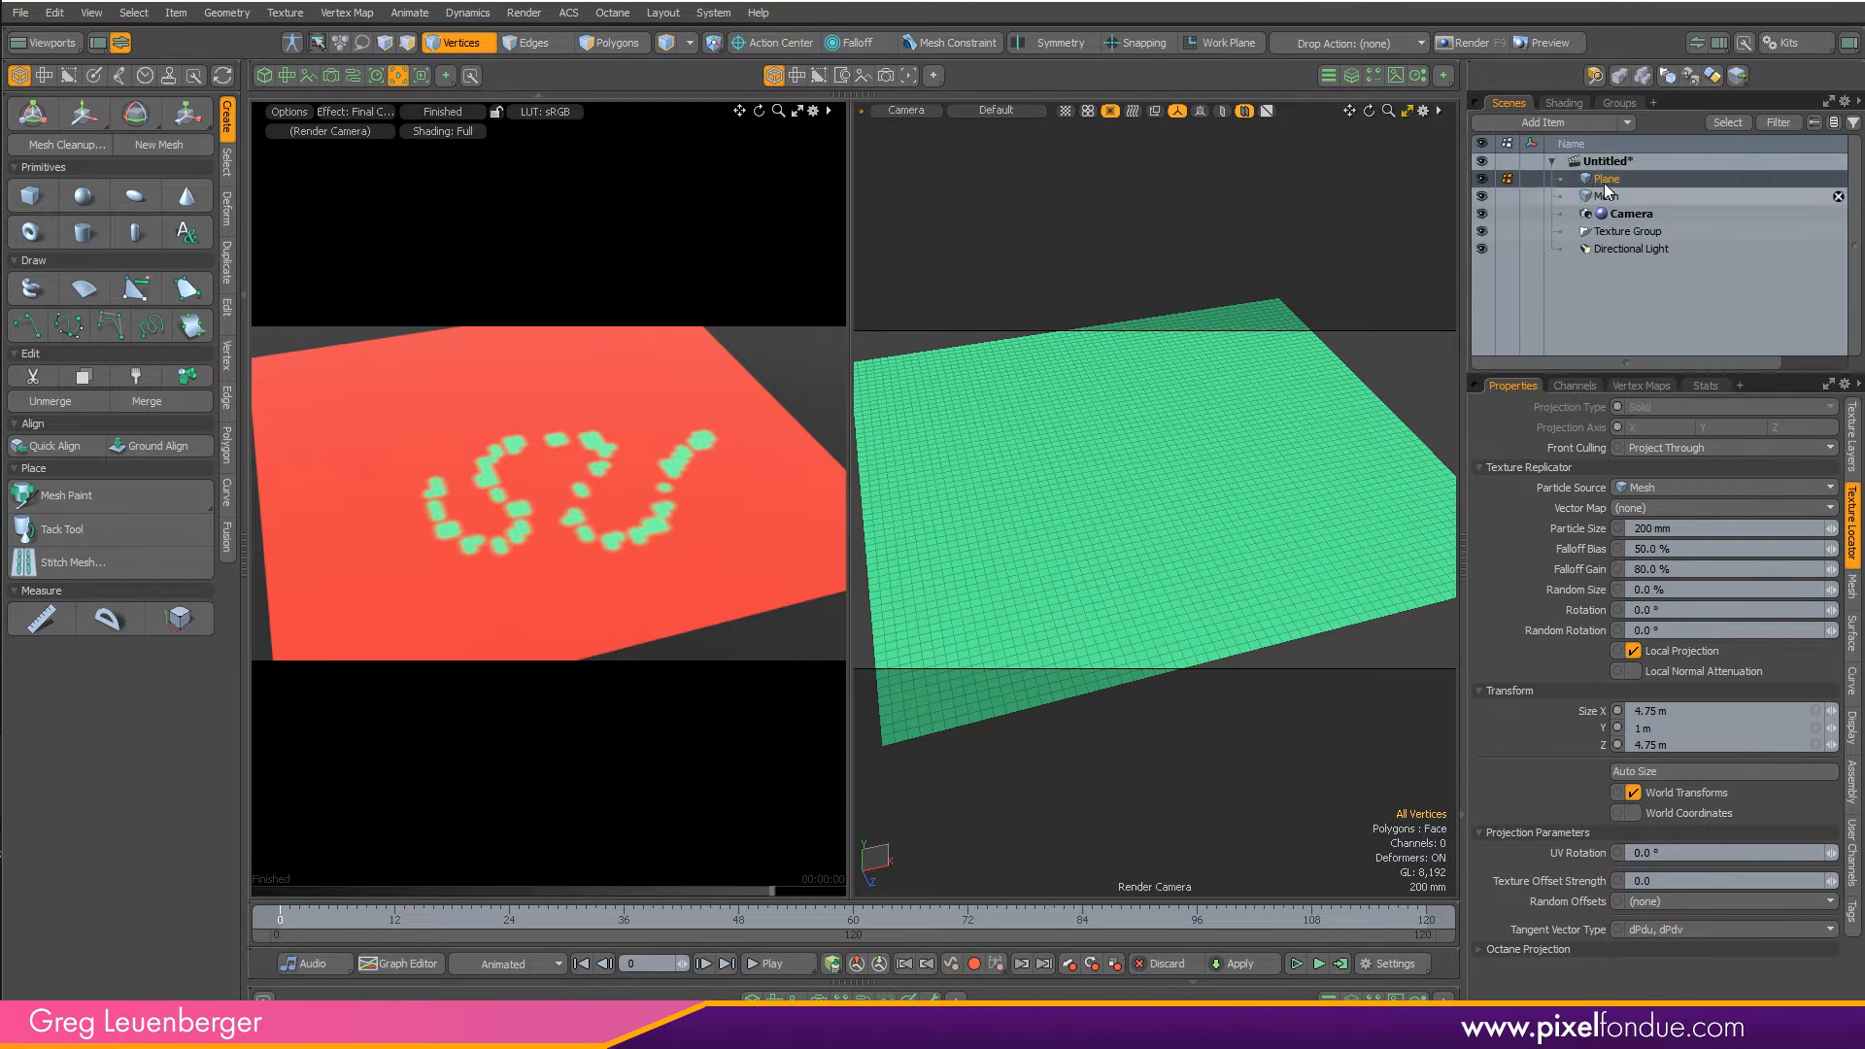
{"action": "left_click", "coordinate": [1606, 197]}
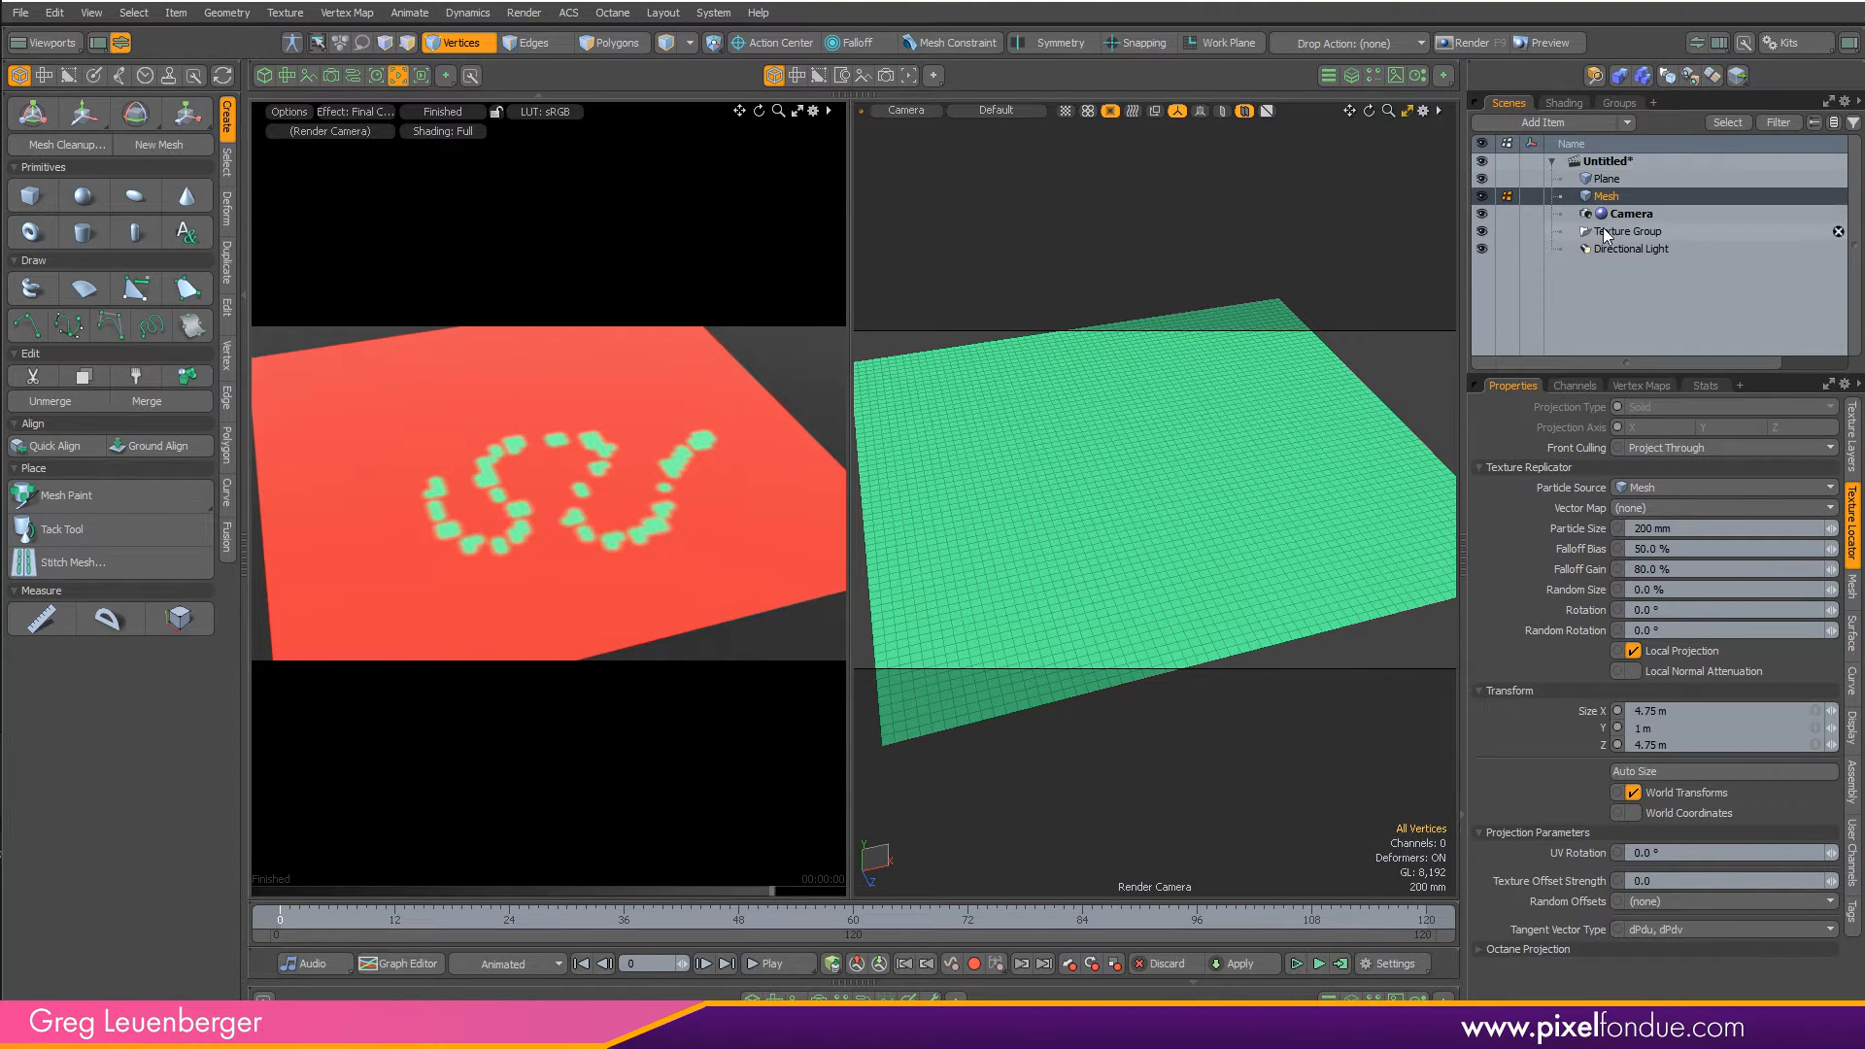
{"action": "double_click", "coordinate": [1607, 196]}
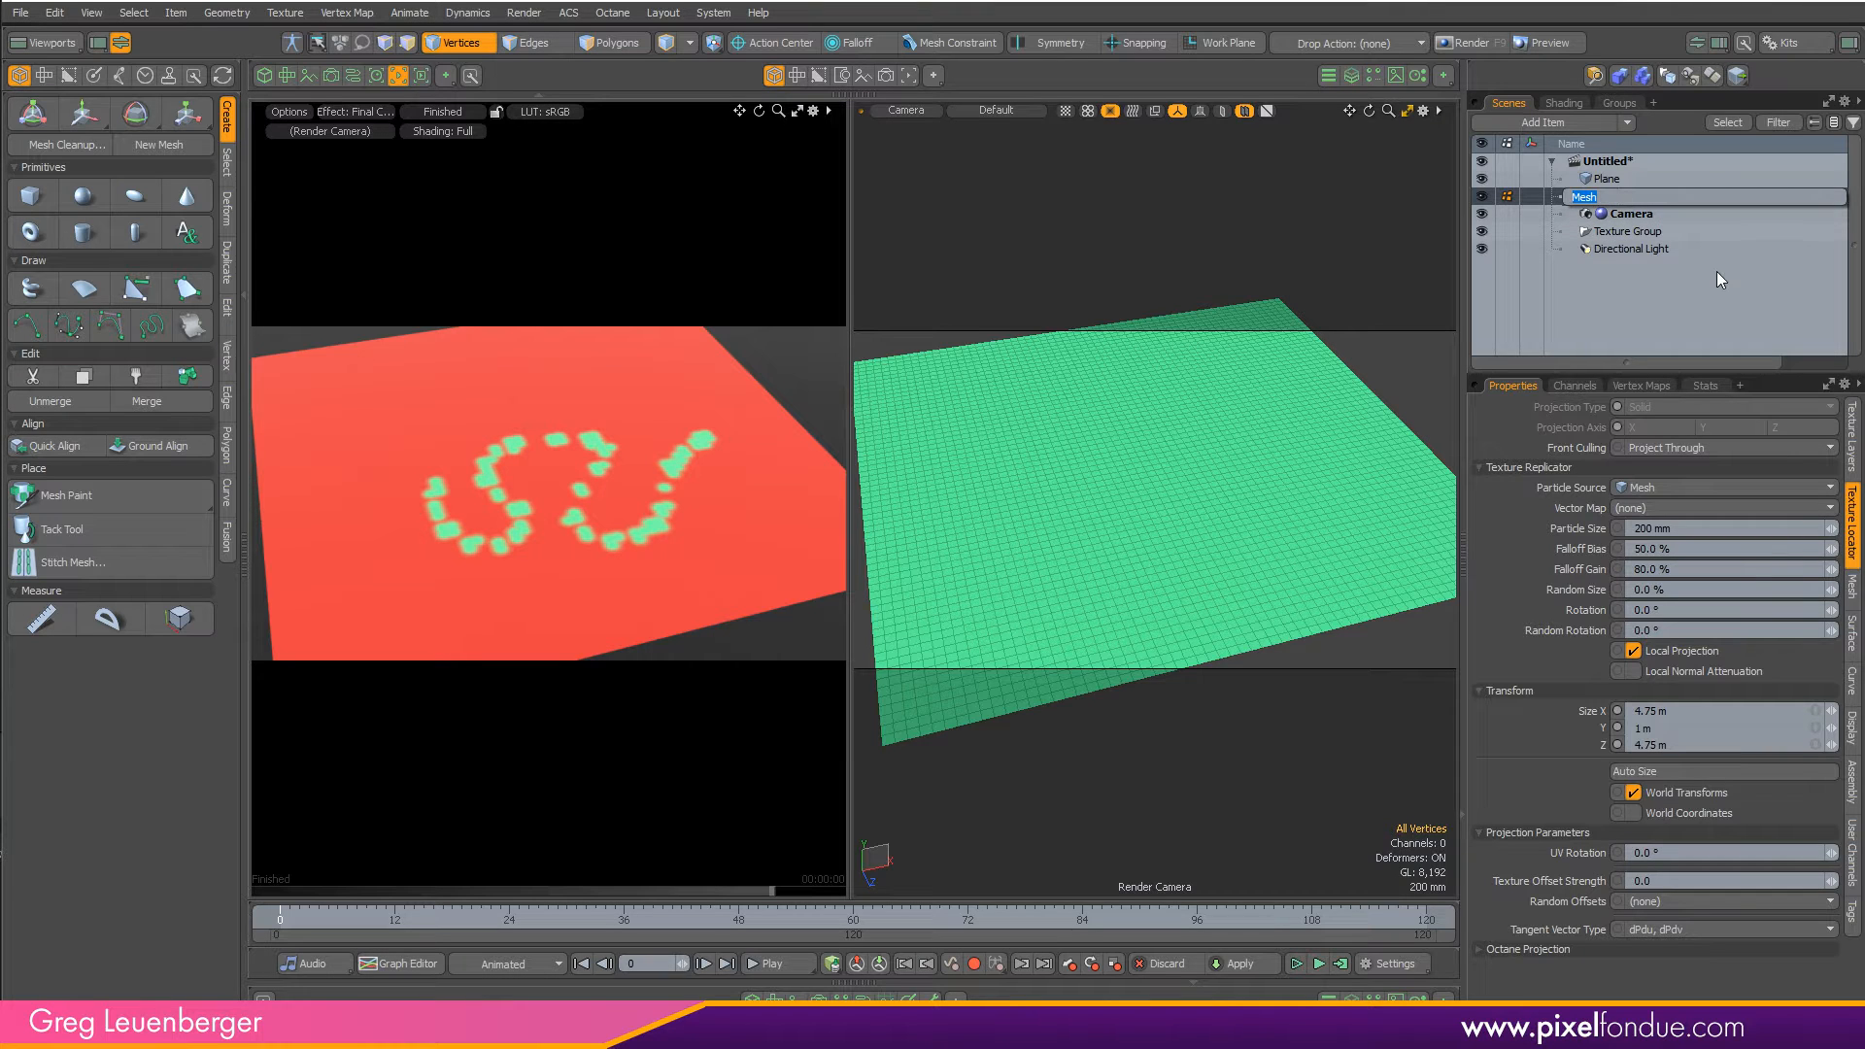
{"action": "type", "text": "Particles"}
{"action": "key", "text": "Return"}
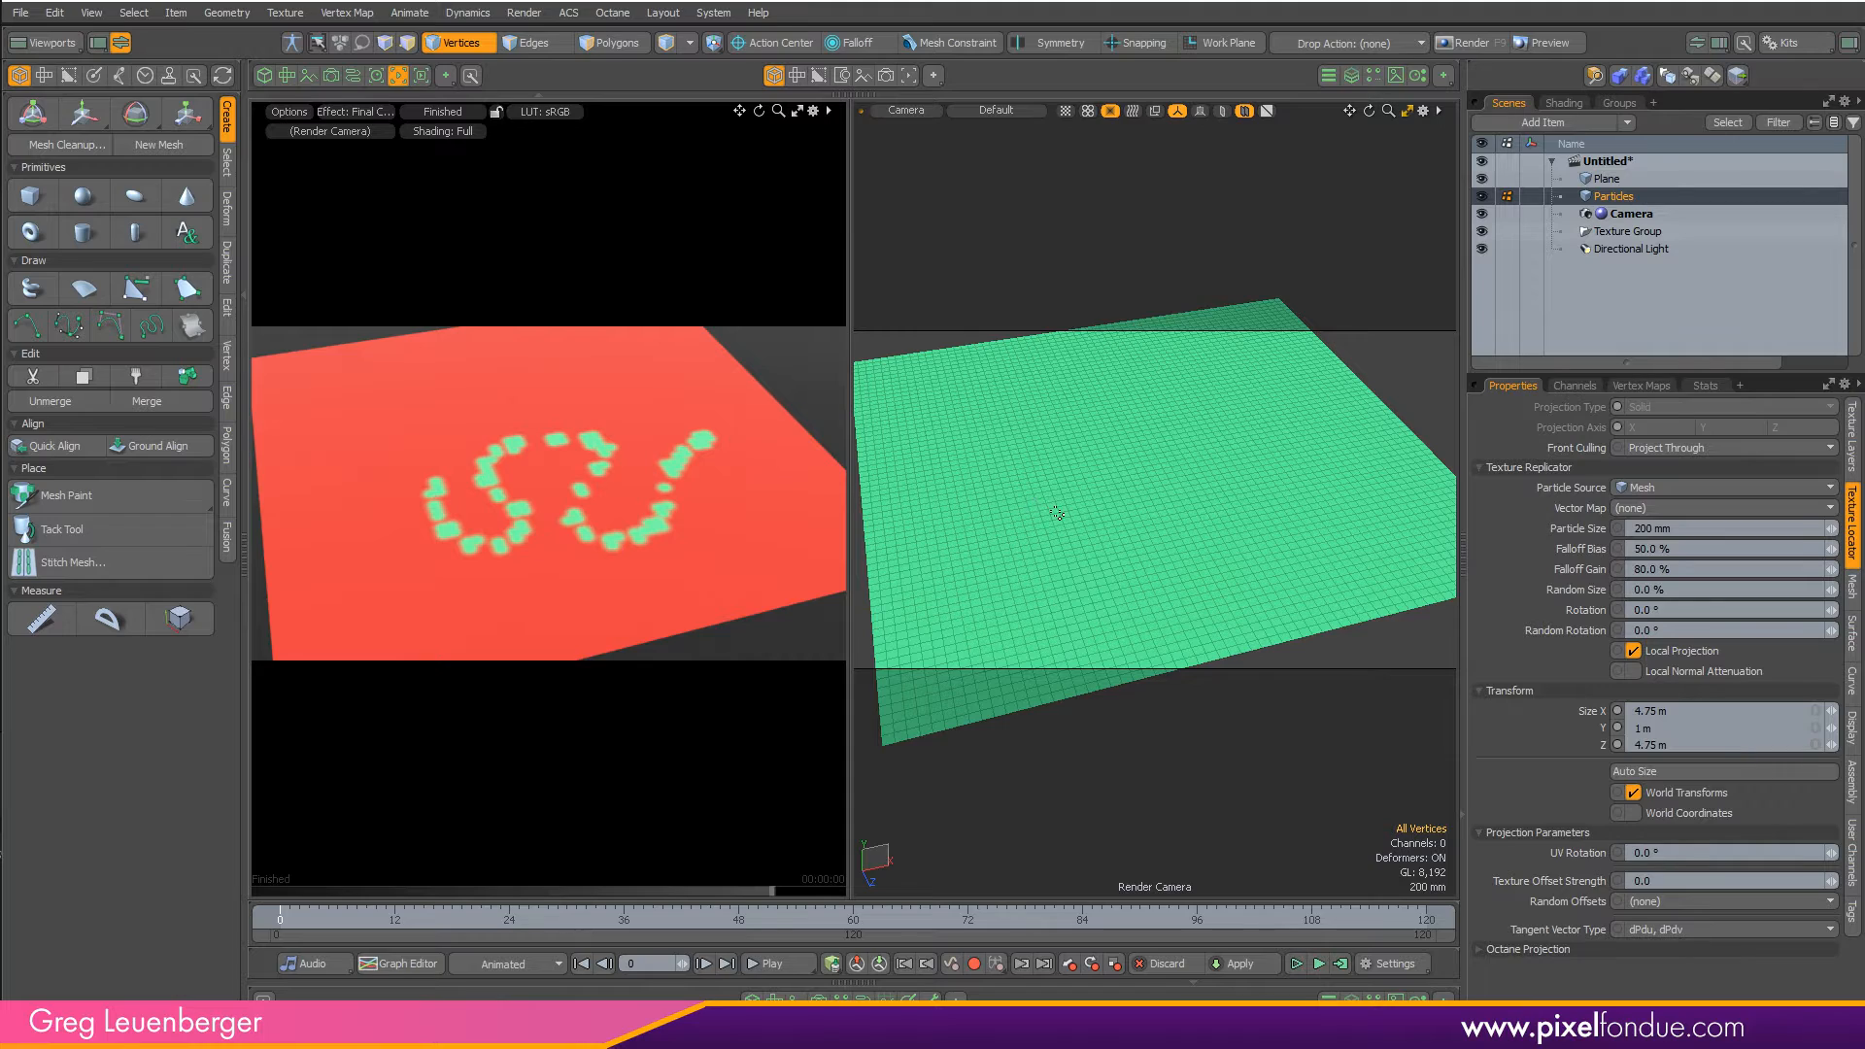
- Set the replicated texture's particle size to 385 mm and its random size to 93%
{"action": "left_click_drag", "start_coordinate": [1041, 507], "coordinate": [1107, 508], "text": "ctrl+alt"}
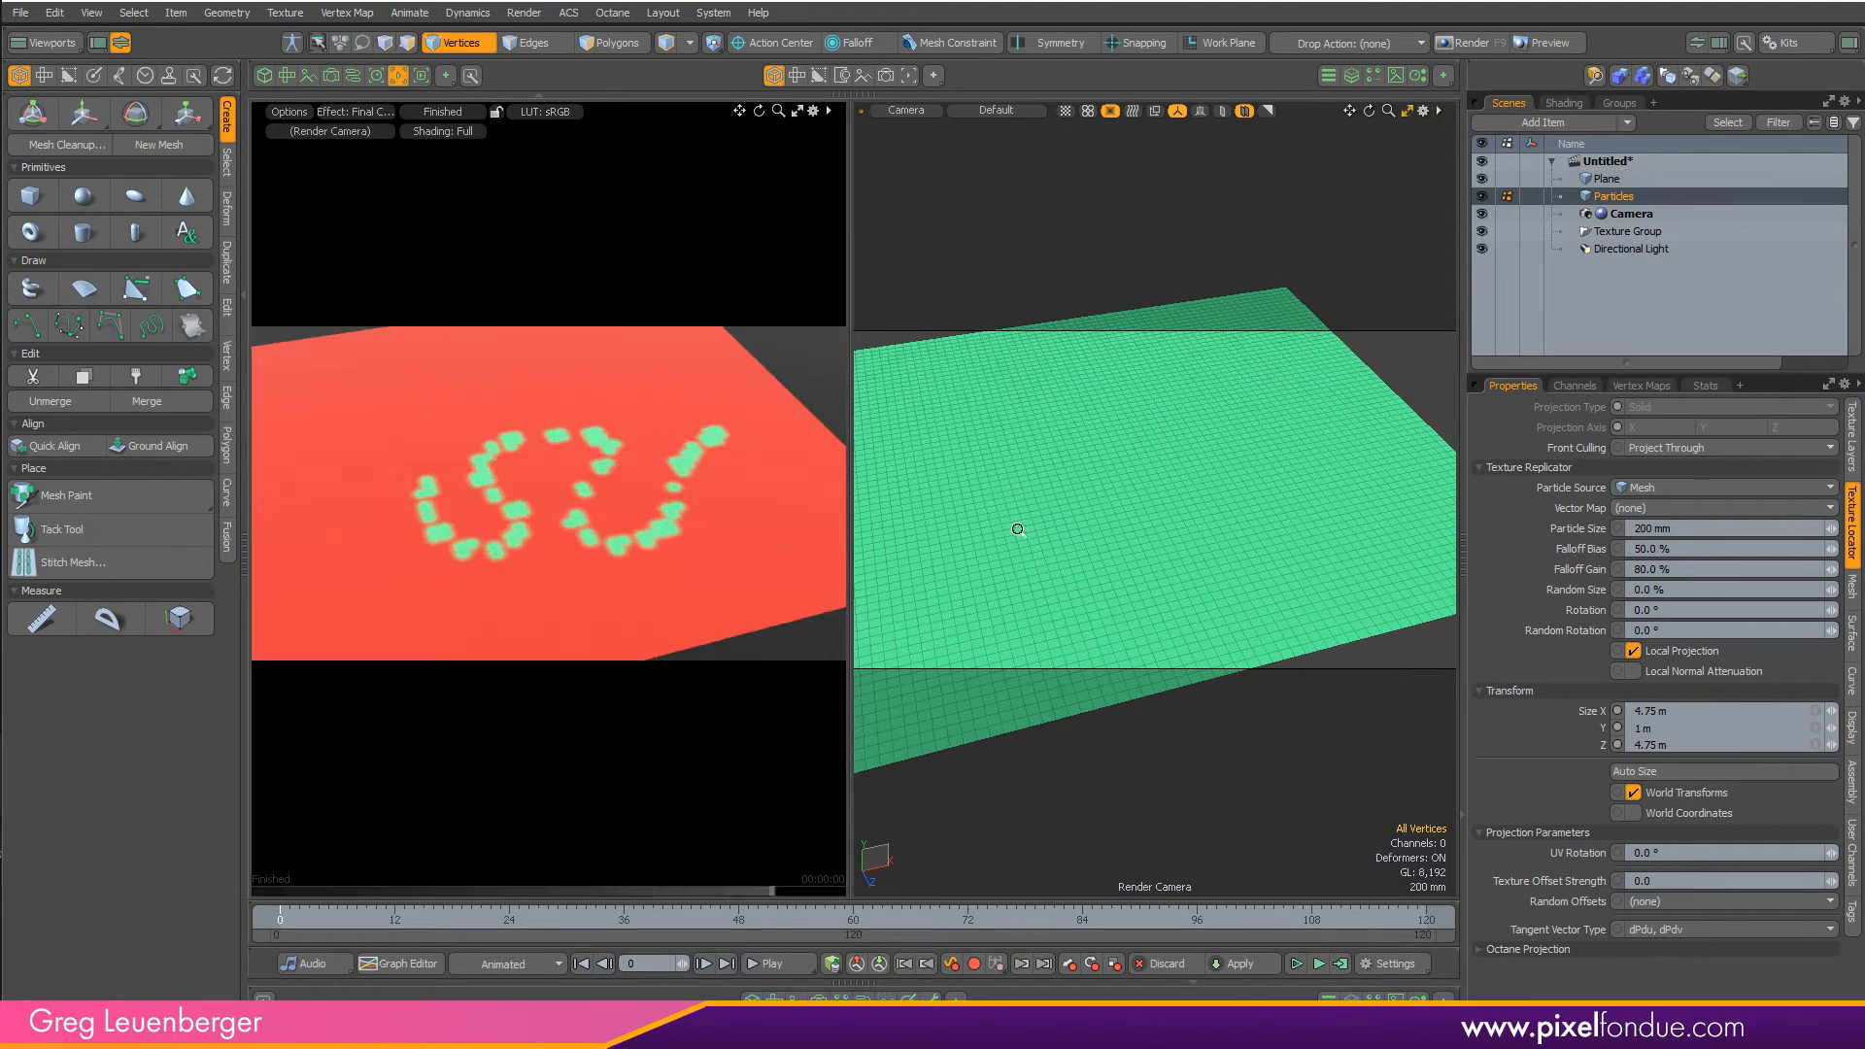
{"action": "left_click_drag", "start_coordinate": [301, 492], "coordinate": [348, 480], "text": "ctrl+alt"}
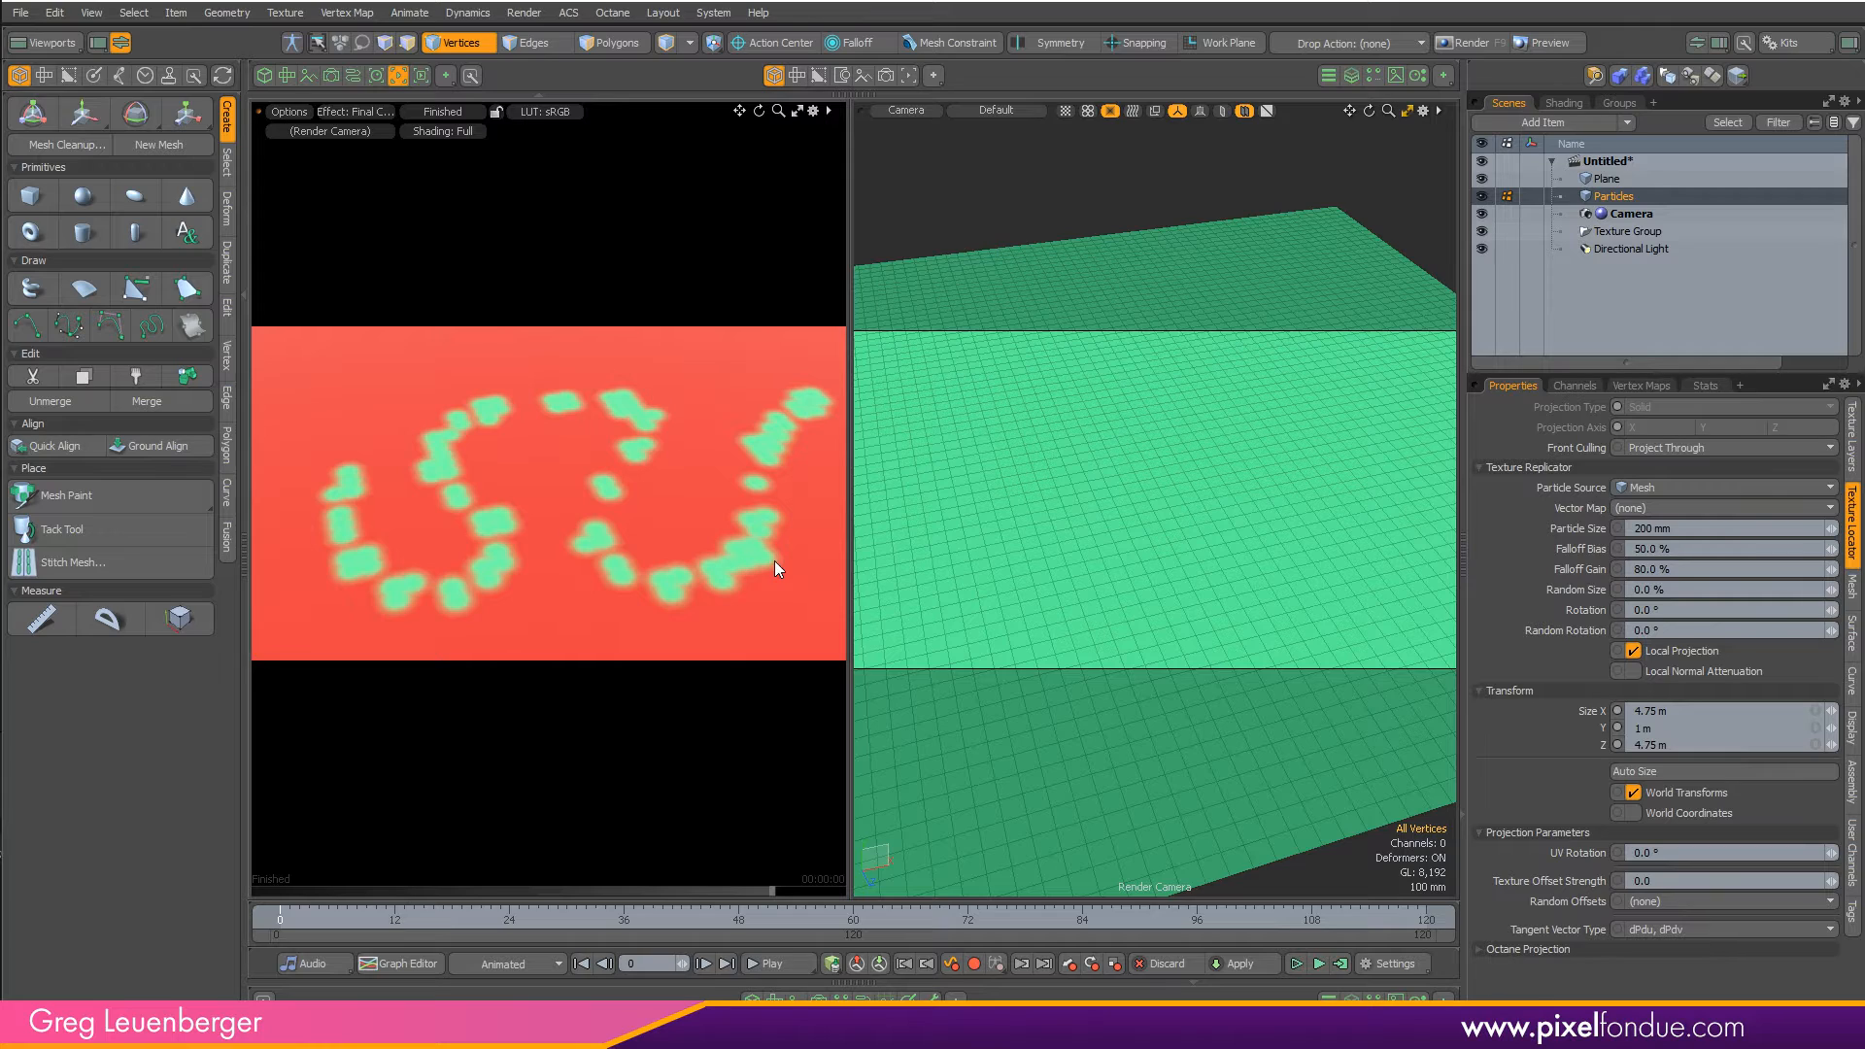
{"action": "left_click_drag", "start_coordinate": [1227, 562], "coordinate": [1457, 427], "text": "alt"}
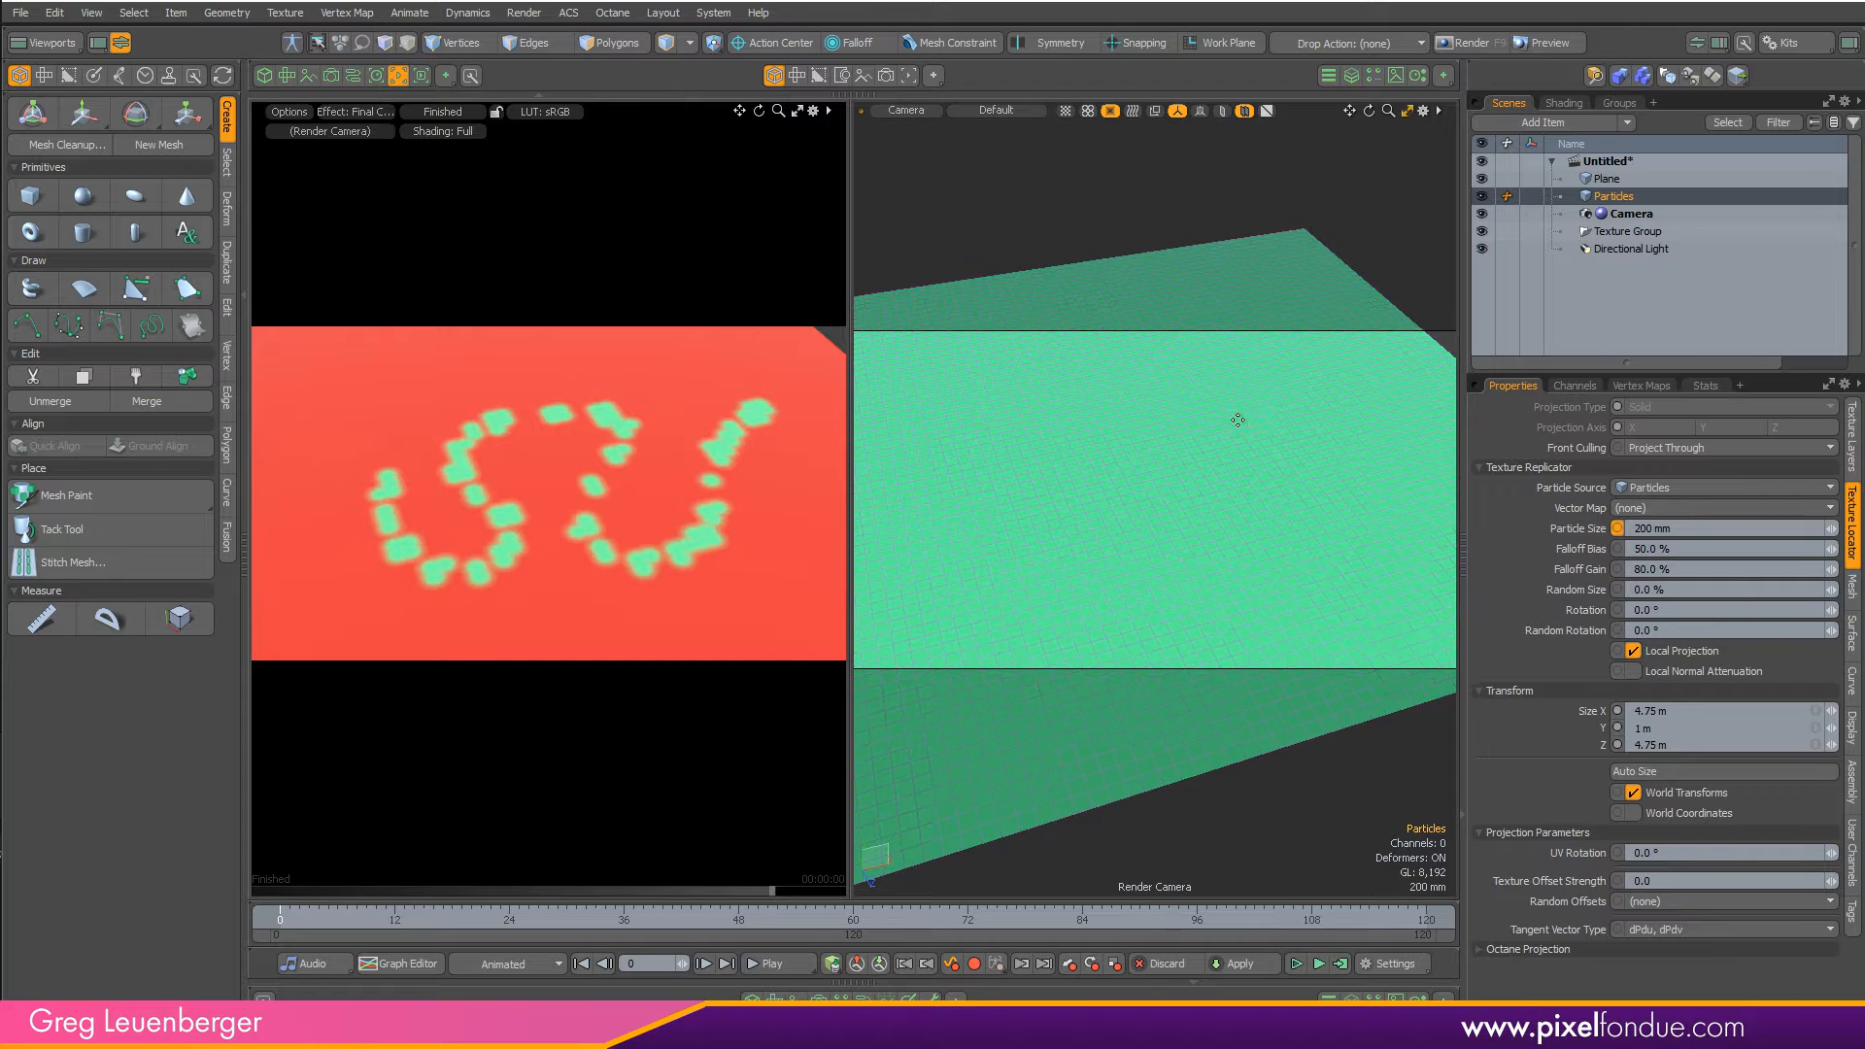
{"action": "left_click_drag", "start_coordinate": [1236, 417], "coordinate": [1130, 459]}
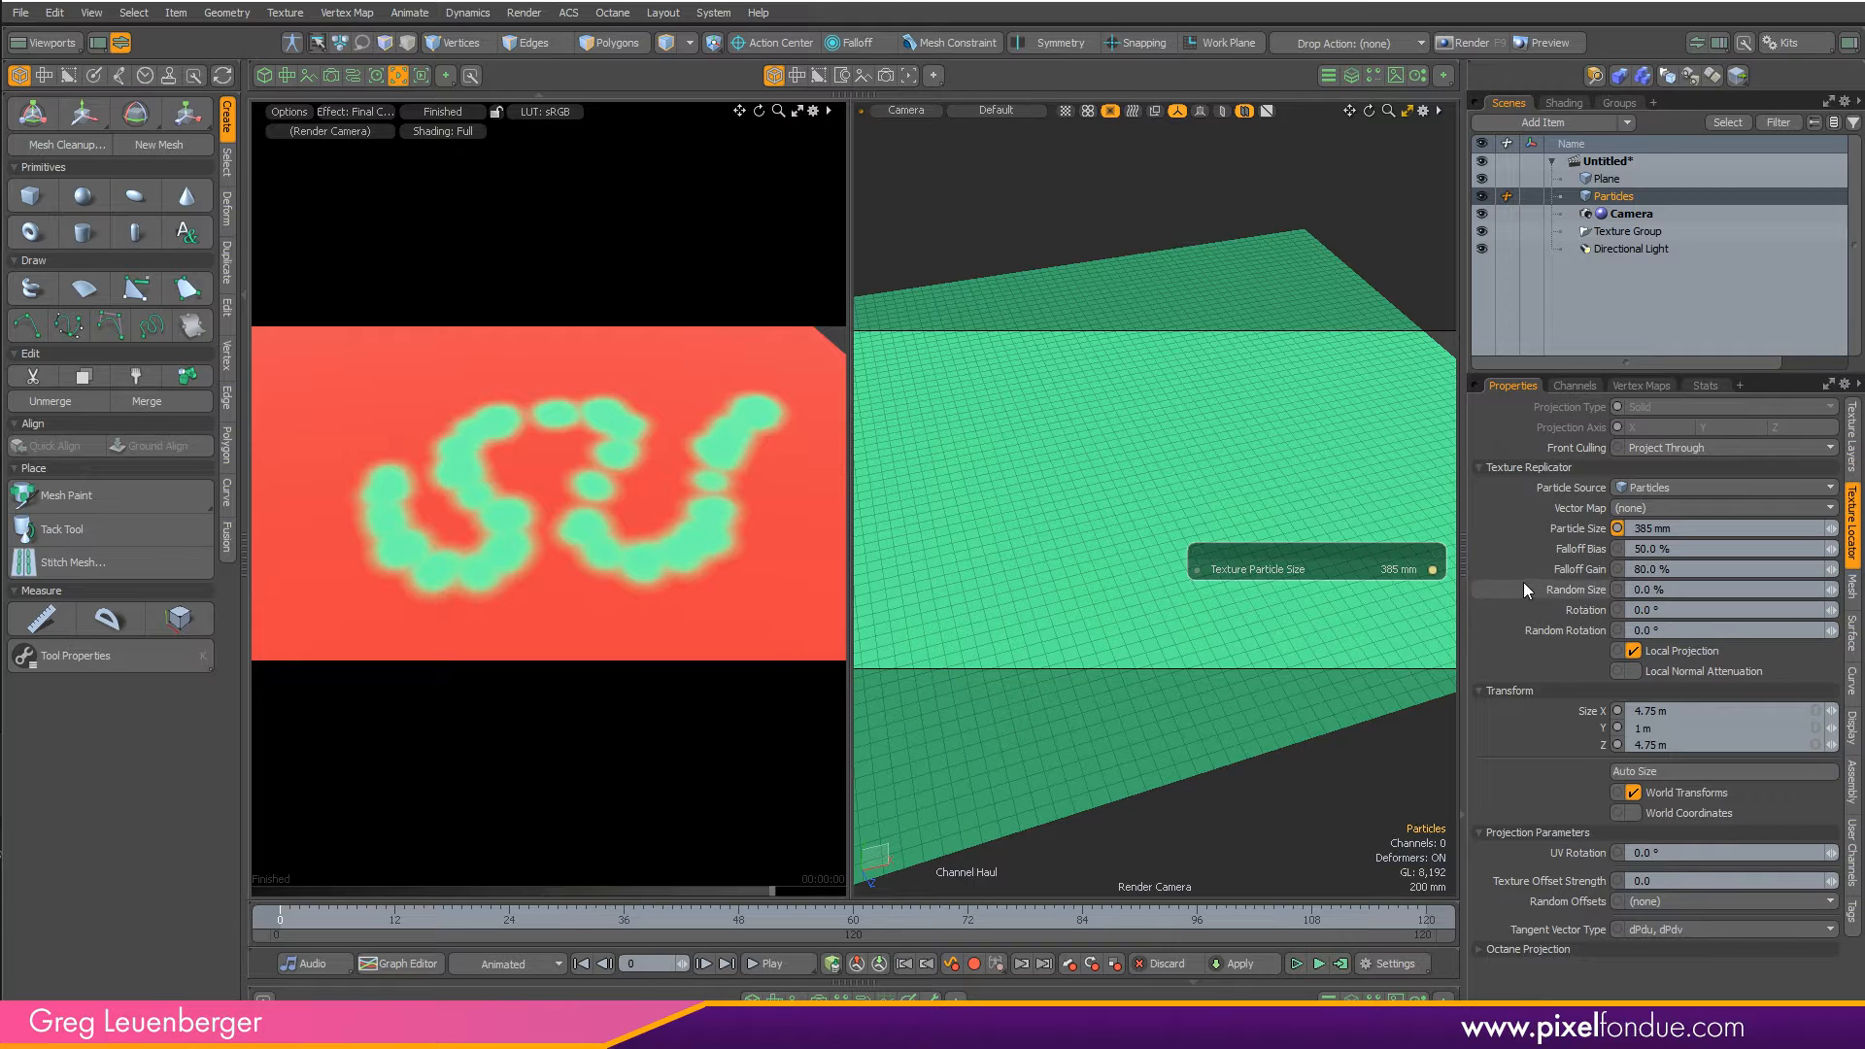
{"action": "left_click", "coordinate": [1563, 589]}
{"action": "left_click_drag", "start_coordinate": [1299, 504], "coordinate": [1215, 478]}
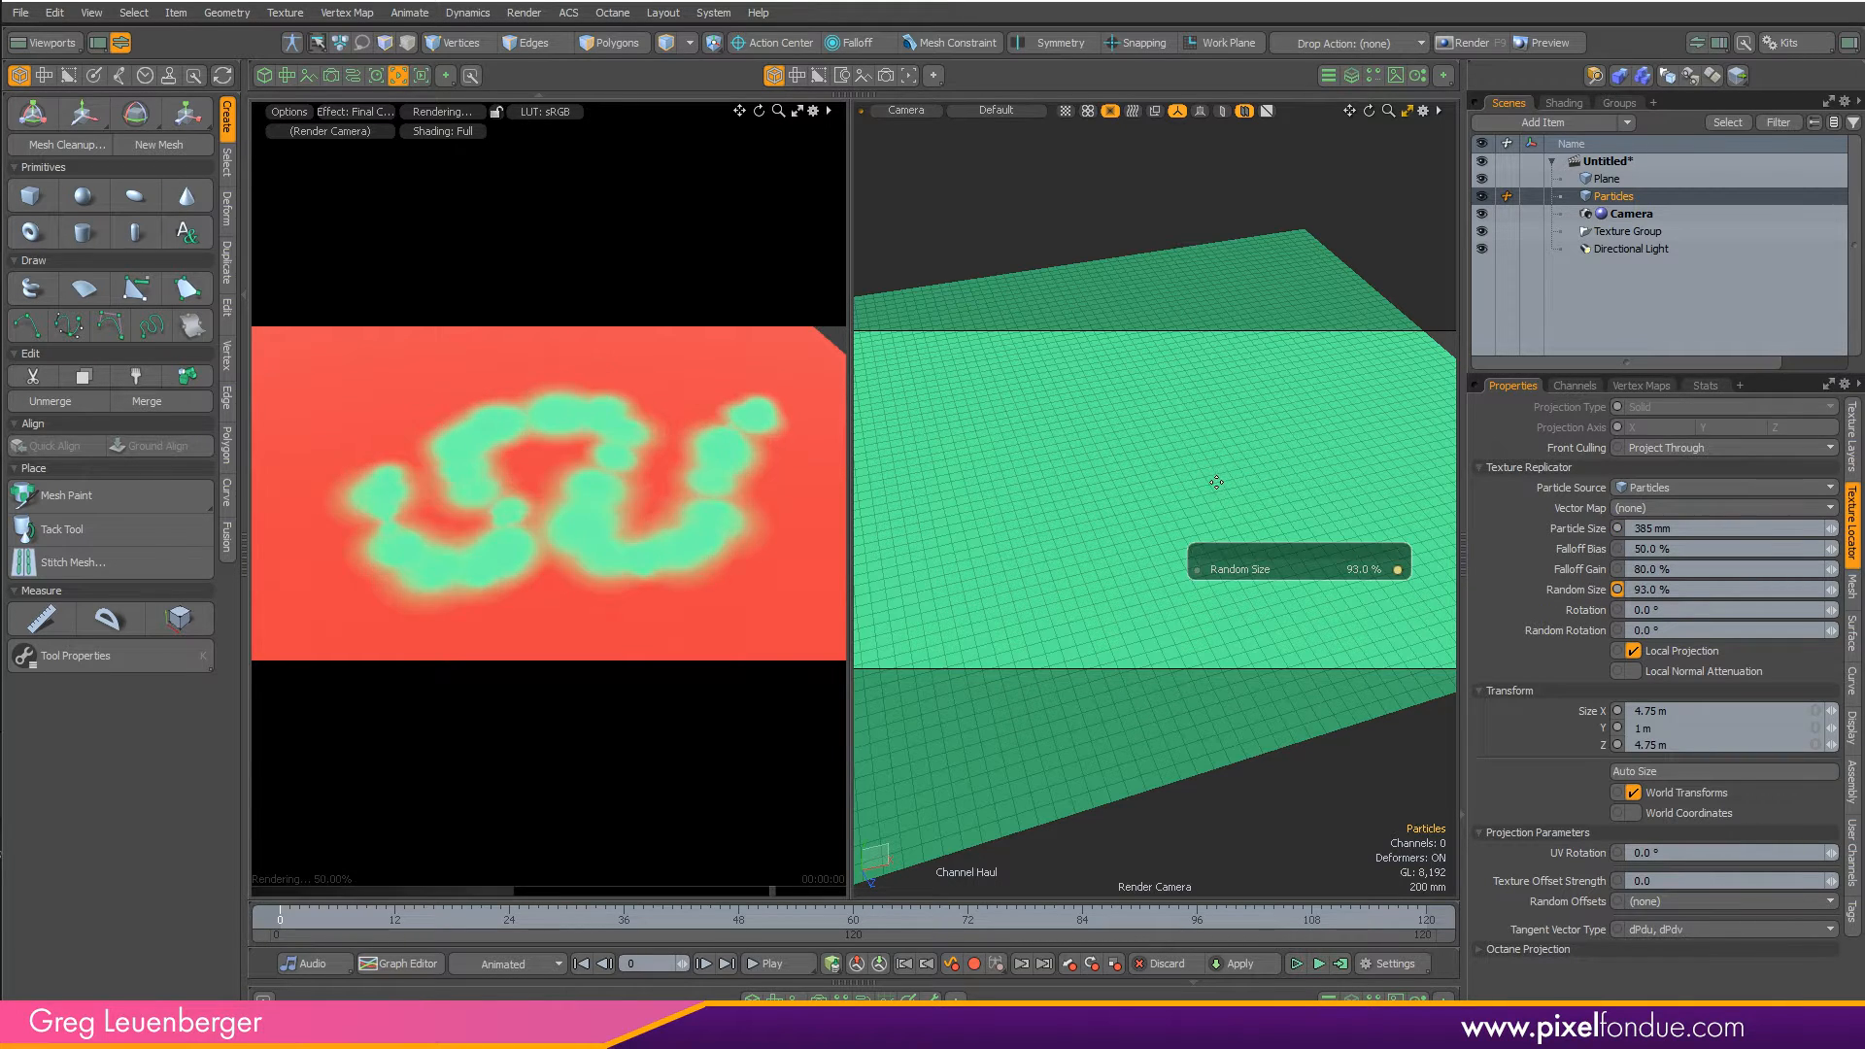
- Set the texture replicator's falloff bias to 65% and its falloff gain to 60.5%
{"action": "left_click", "coordinate": [1573, 549]}
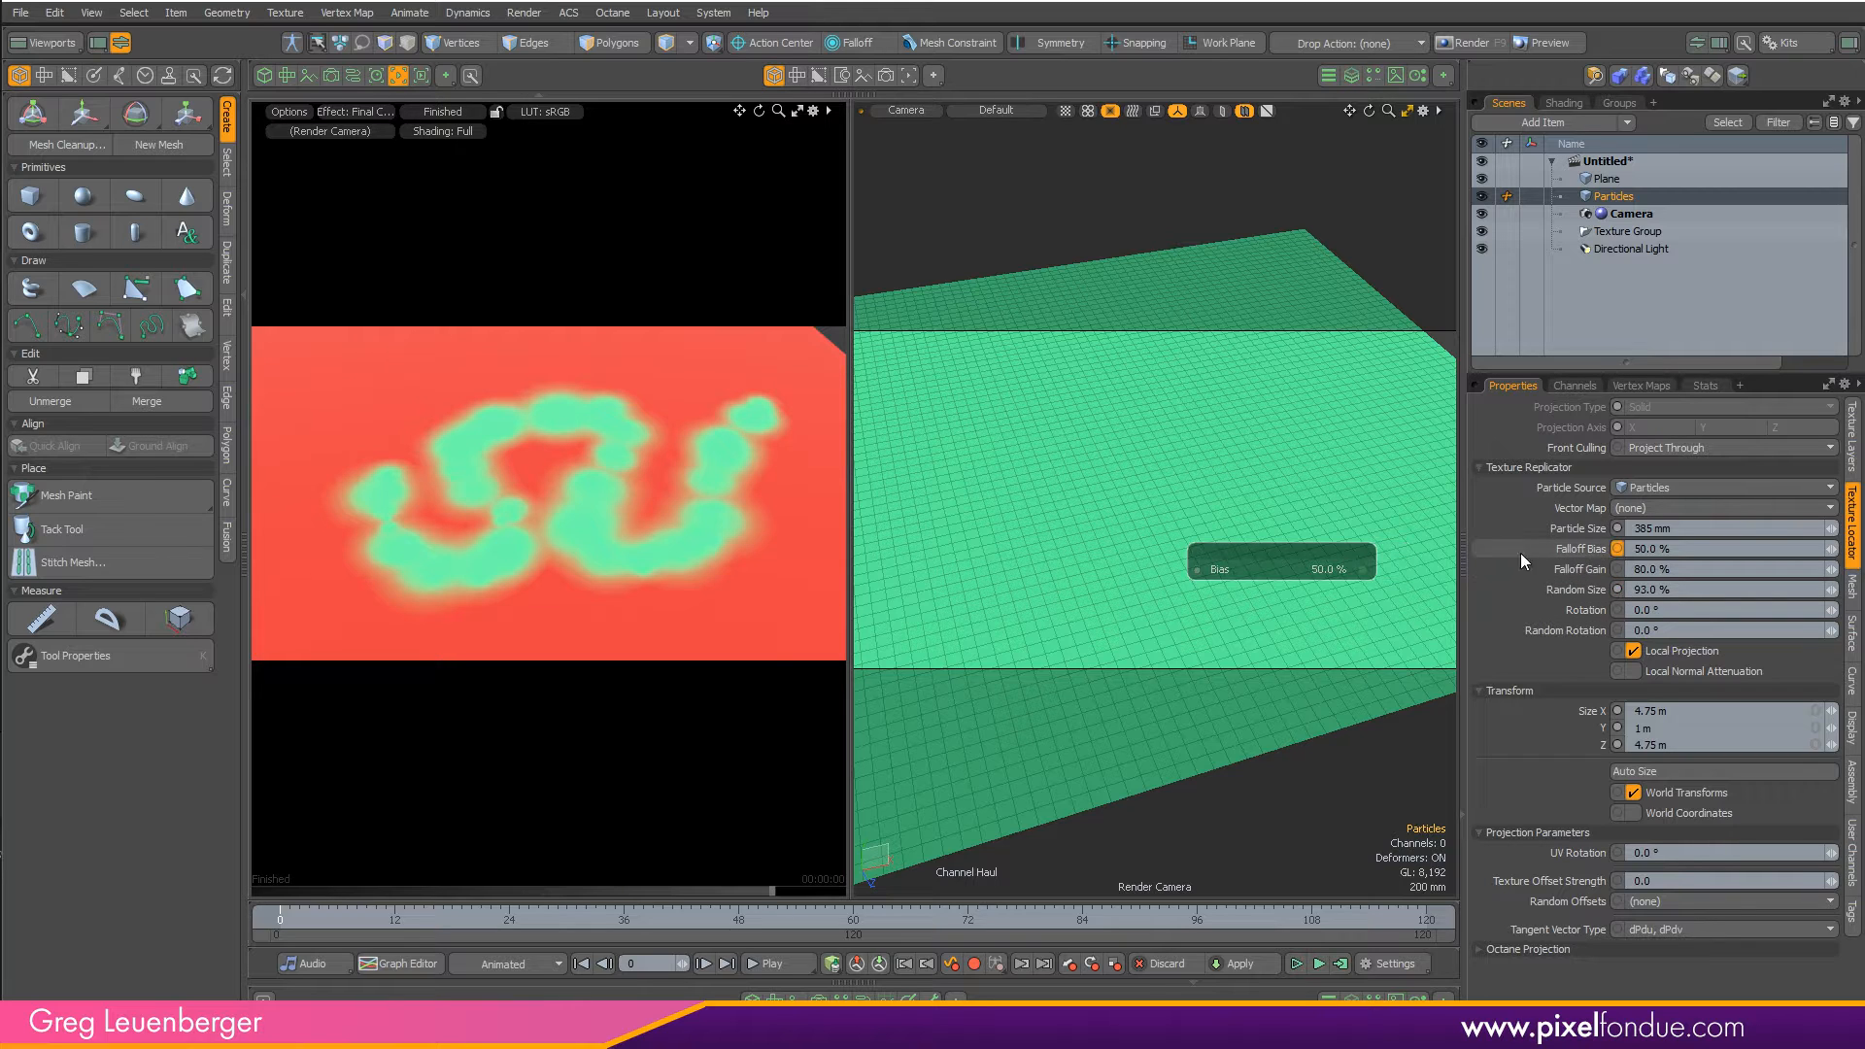
{"action": "left_click_drag", "start_coordinate": [1166, 454], "coordinate": [1267, 478]}
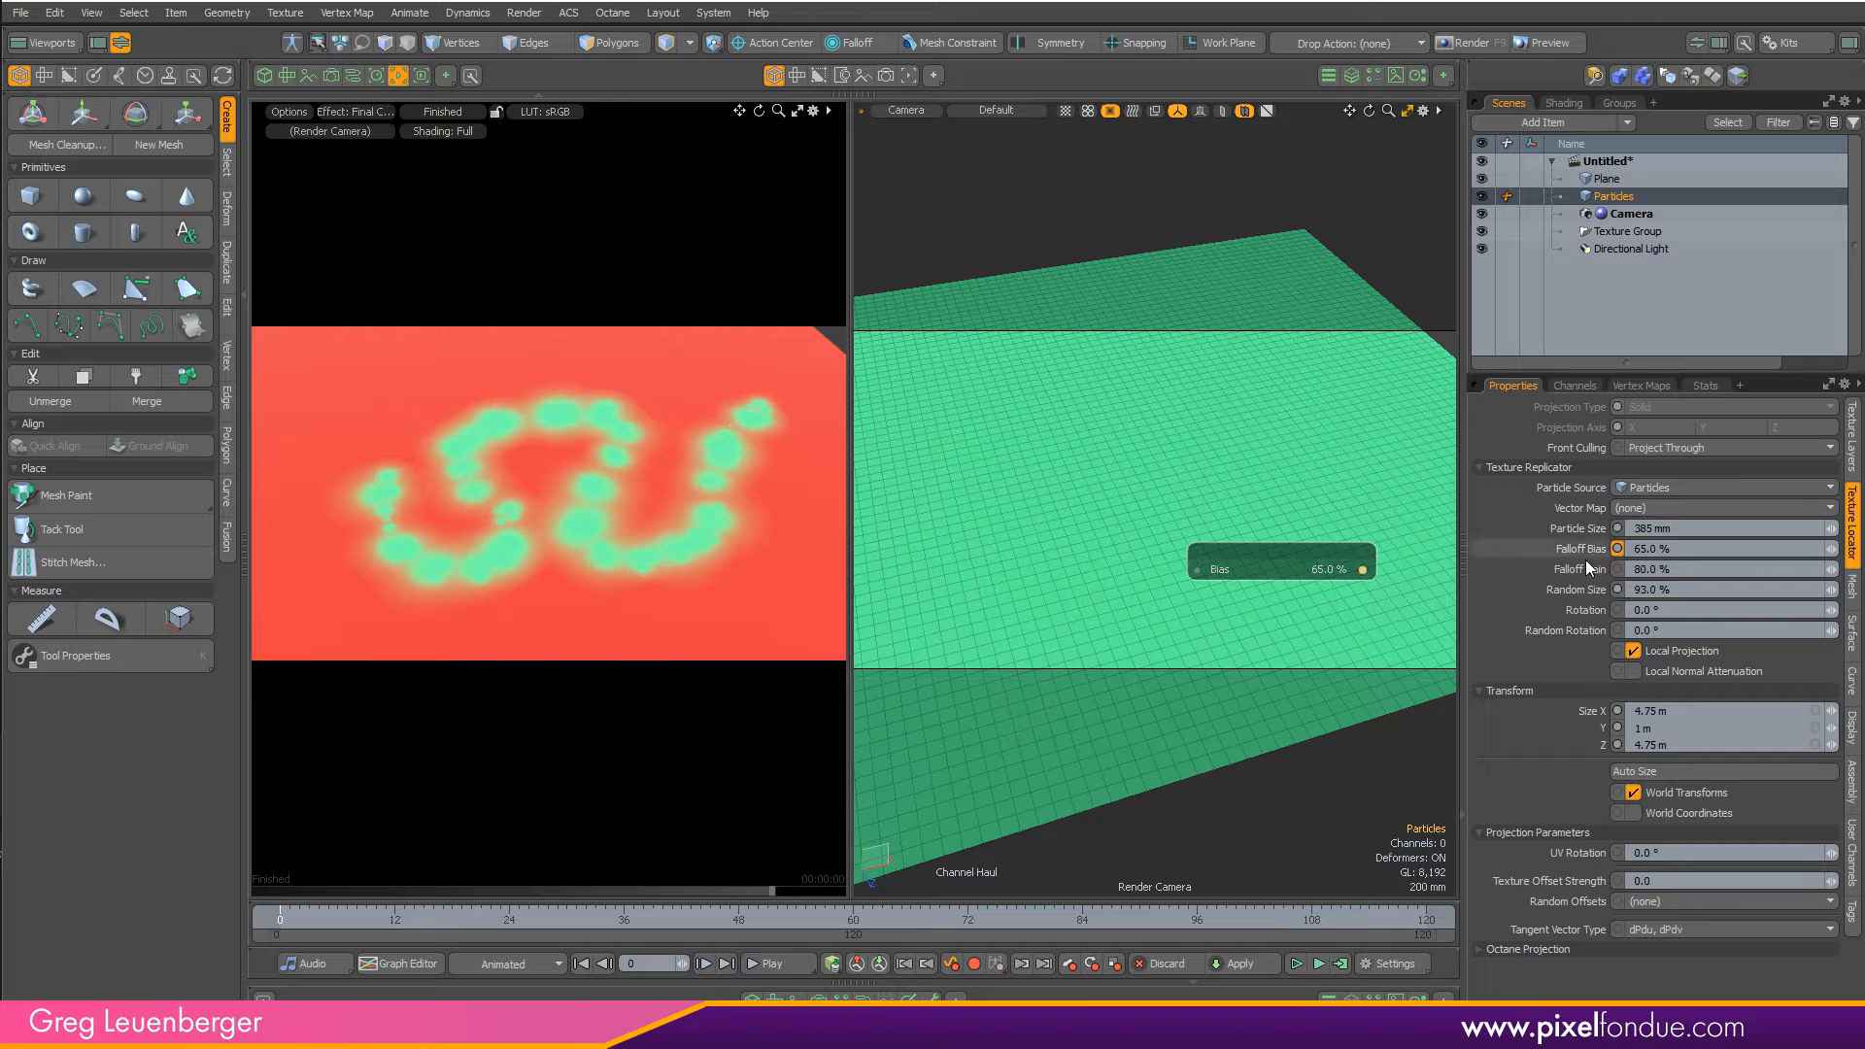
{"action": "left_click", "coordinate": [1564, 571]}
{"action": "left_click_drag", "start_coordinate": [1441, 529], "coordinate": [1464, 506]}
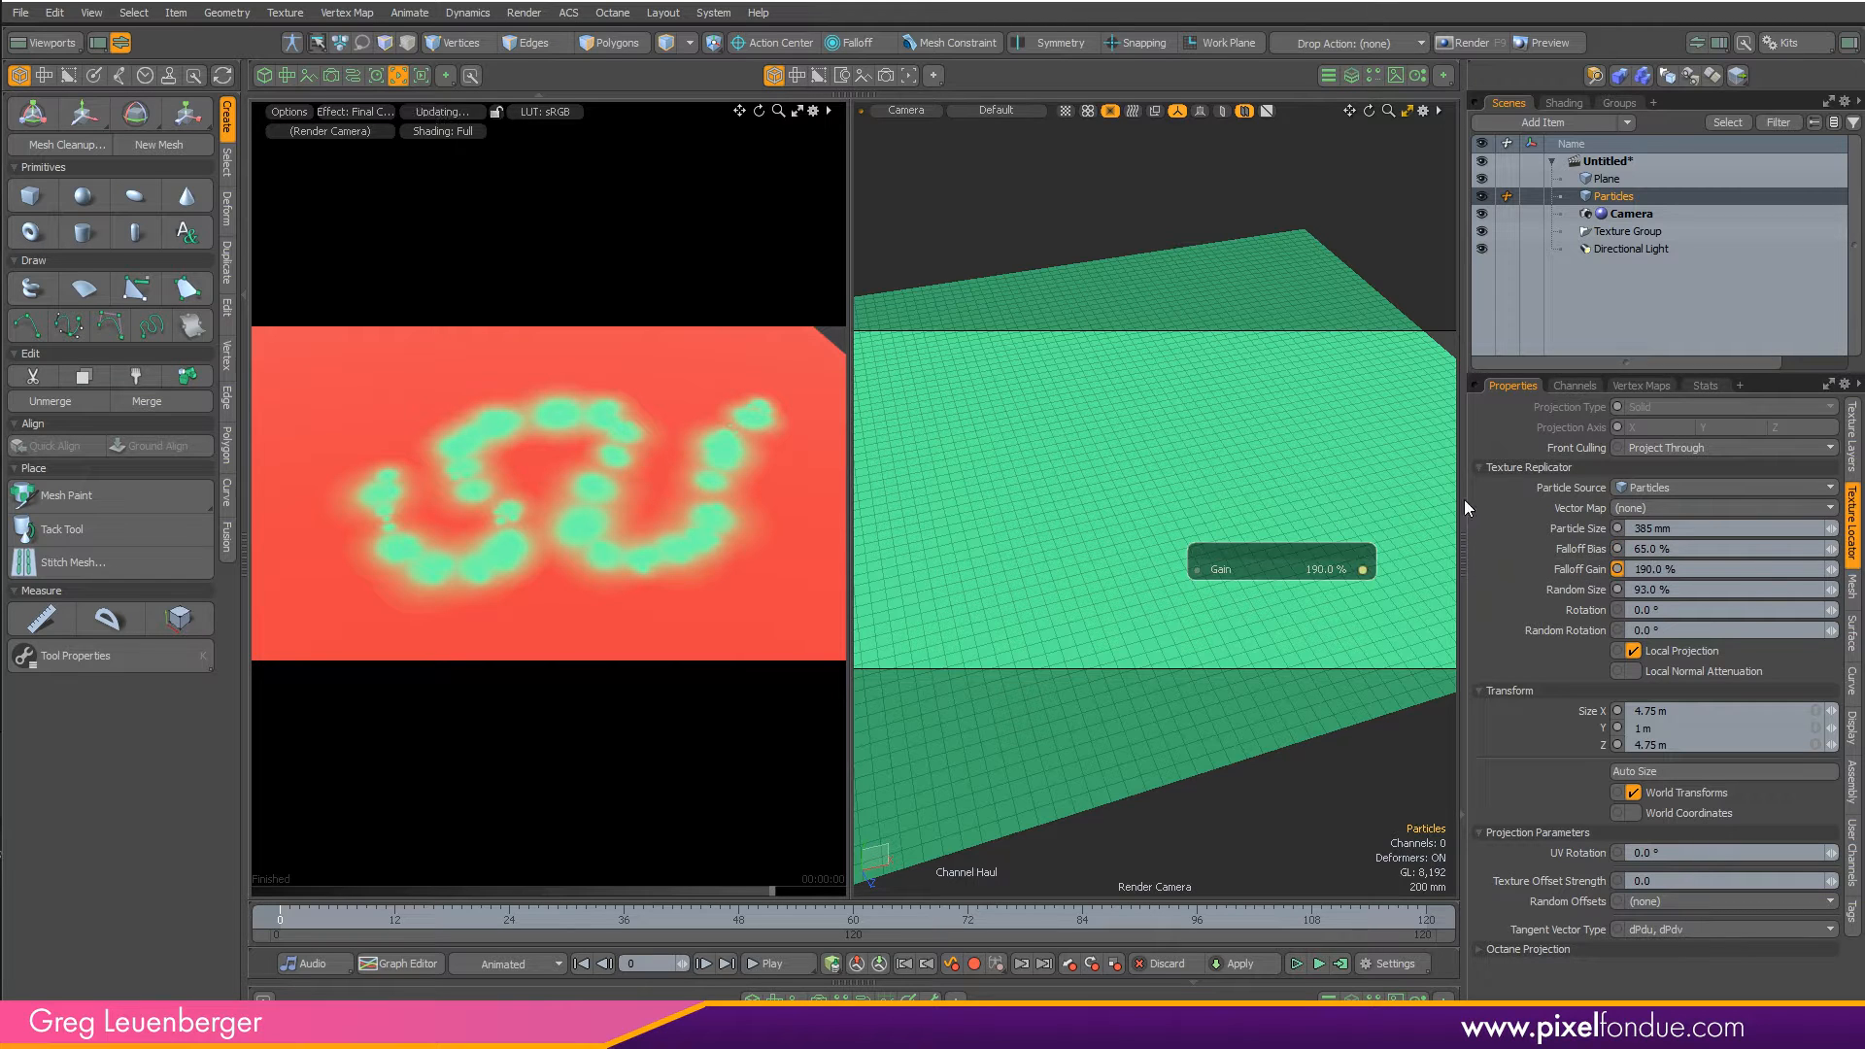
{"action": "left_click_drag", "start_coordinate": [1067, 491], "coordinate": [1161, 473]}
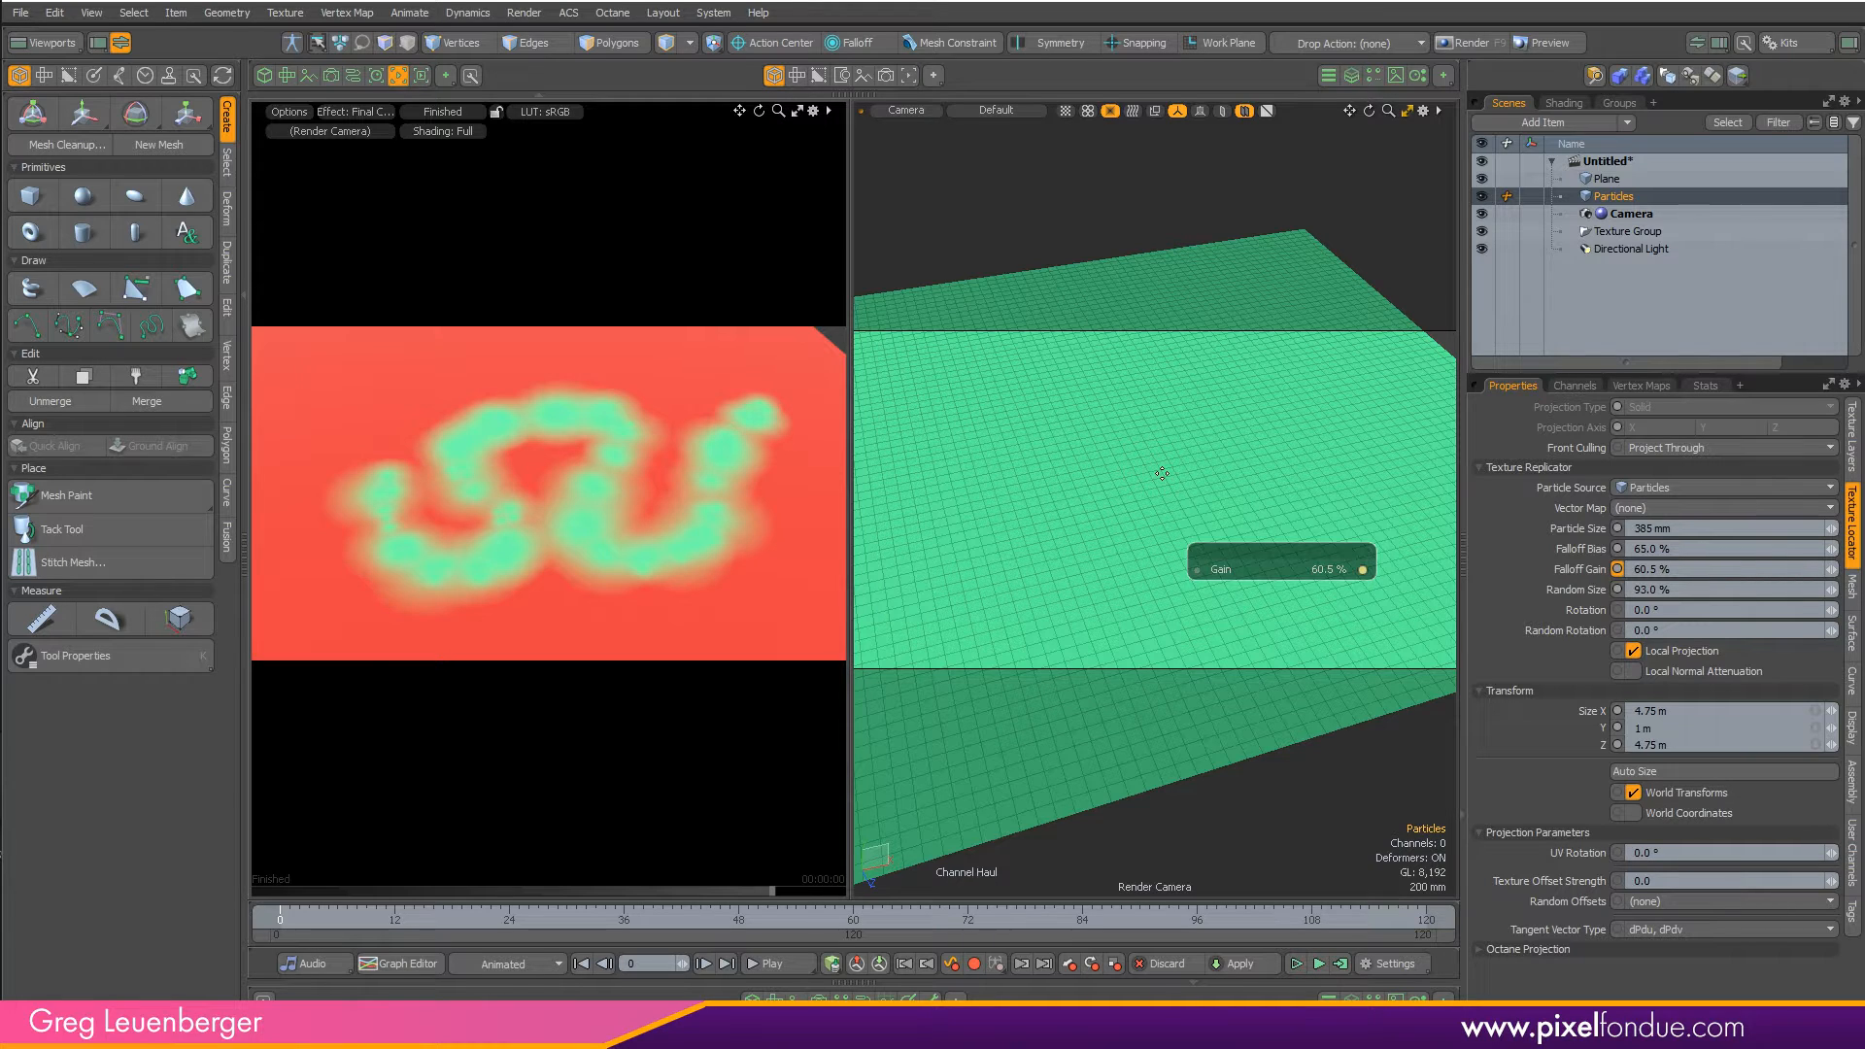
{"action": "key", "text": "space"}
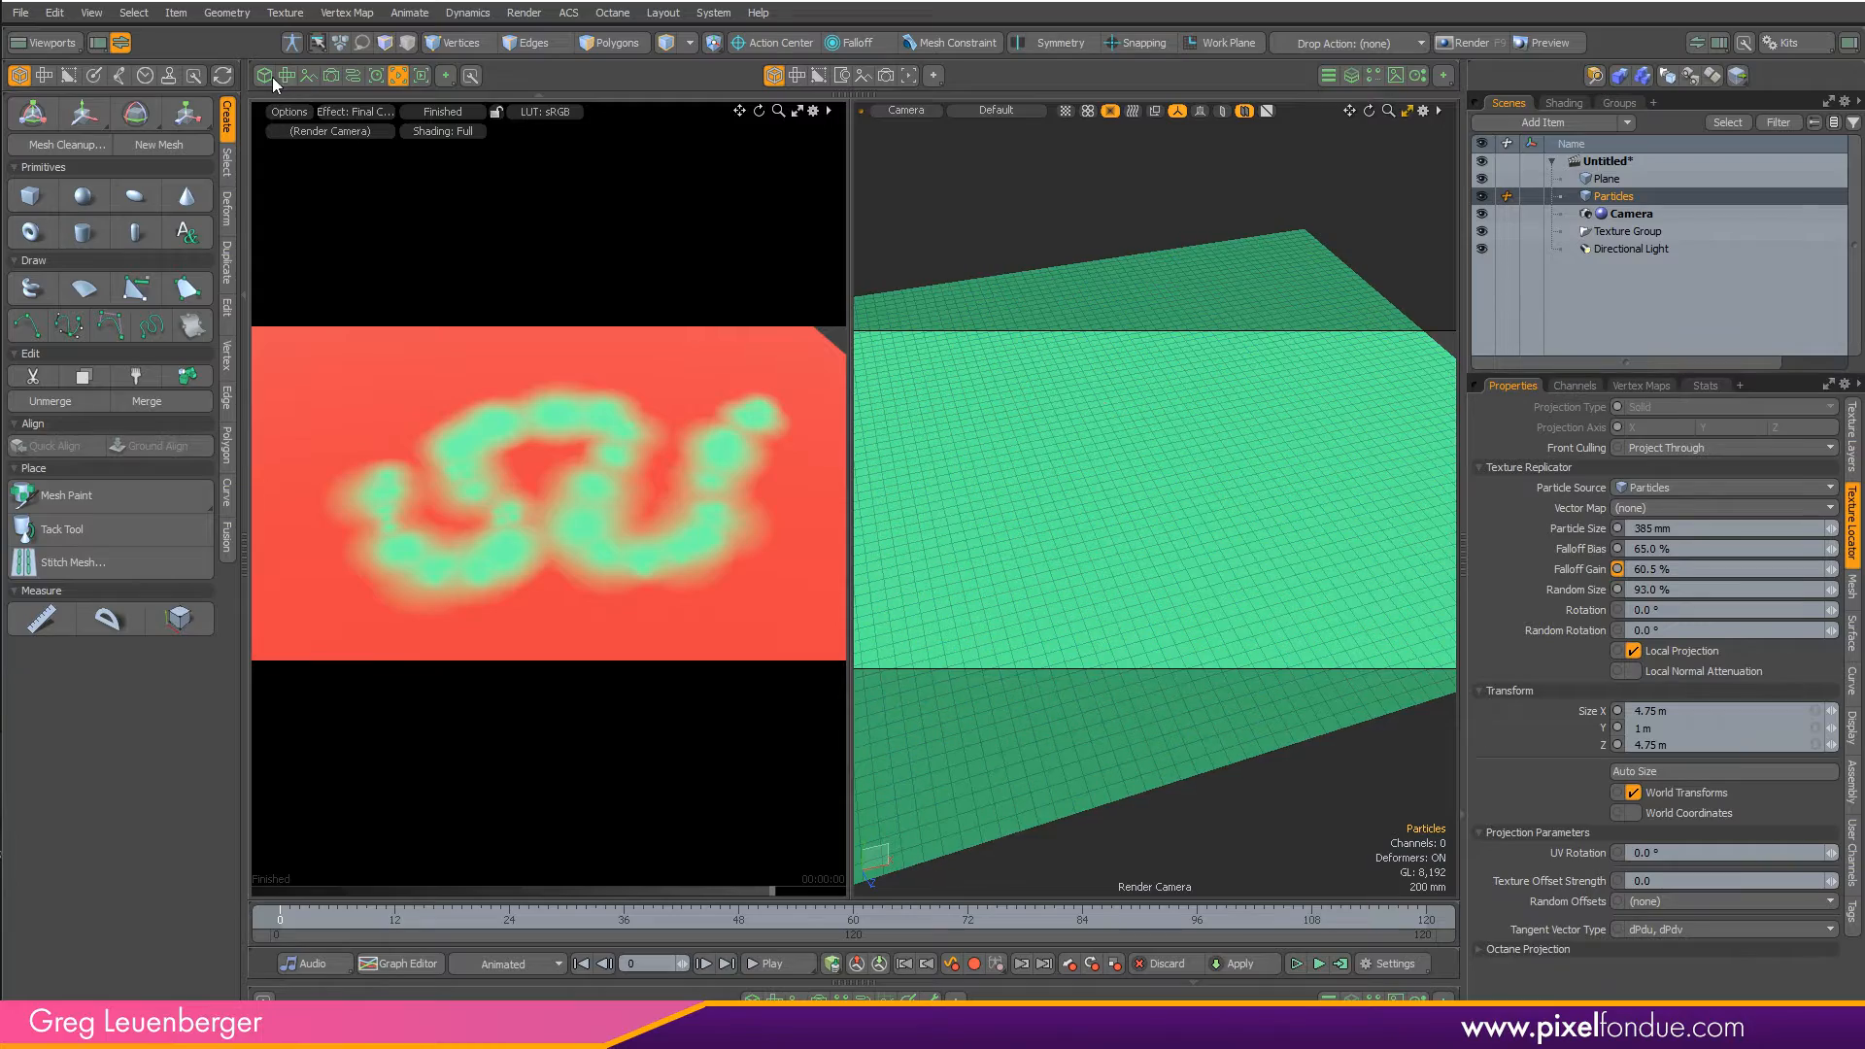
- Hide the render preview, return to the perspective view and delete the Constant texture from the Plane material group
{"action": "left_click", "coordinate": [399, 77]}
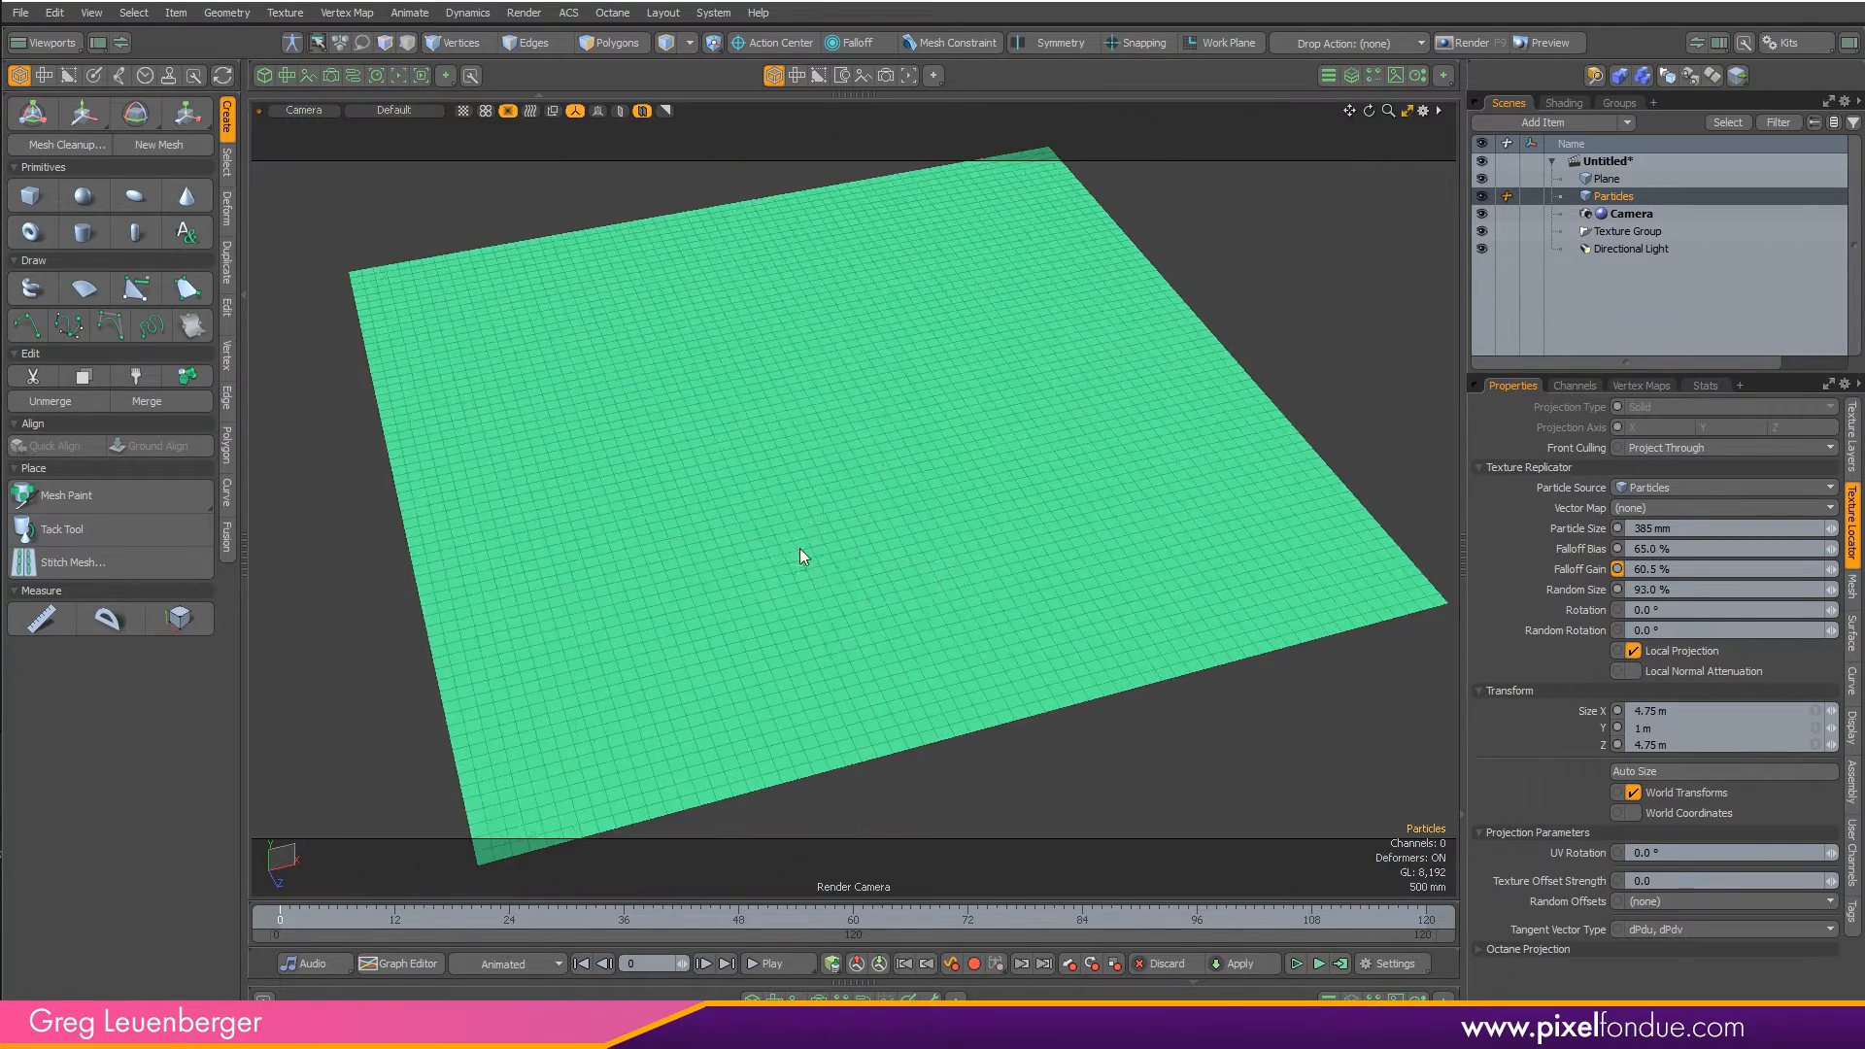
{"action": "left_click", "coordinate": [1563, 103]}
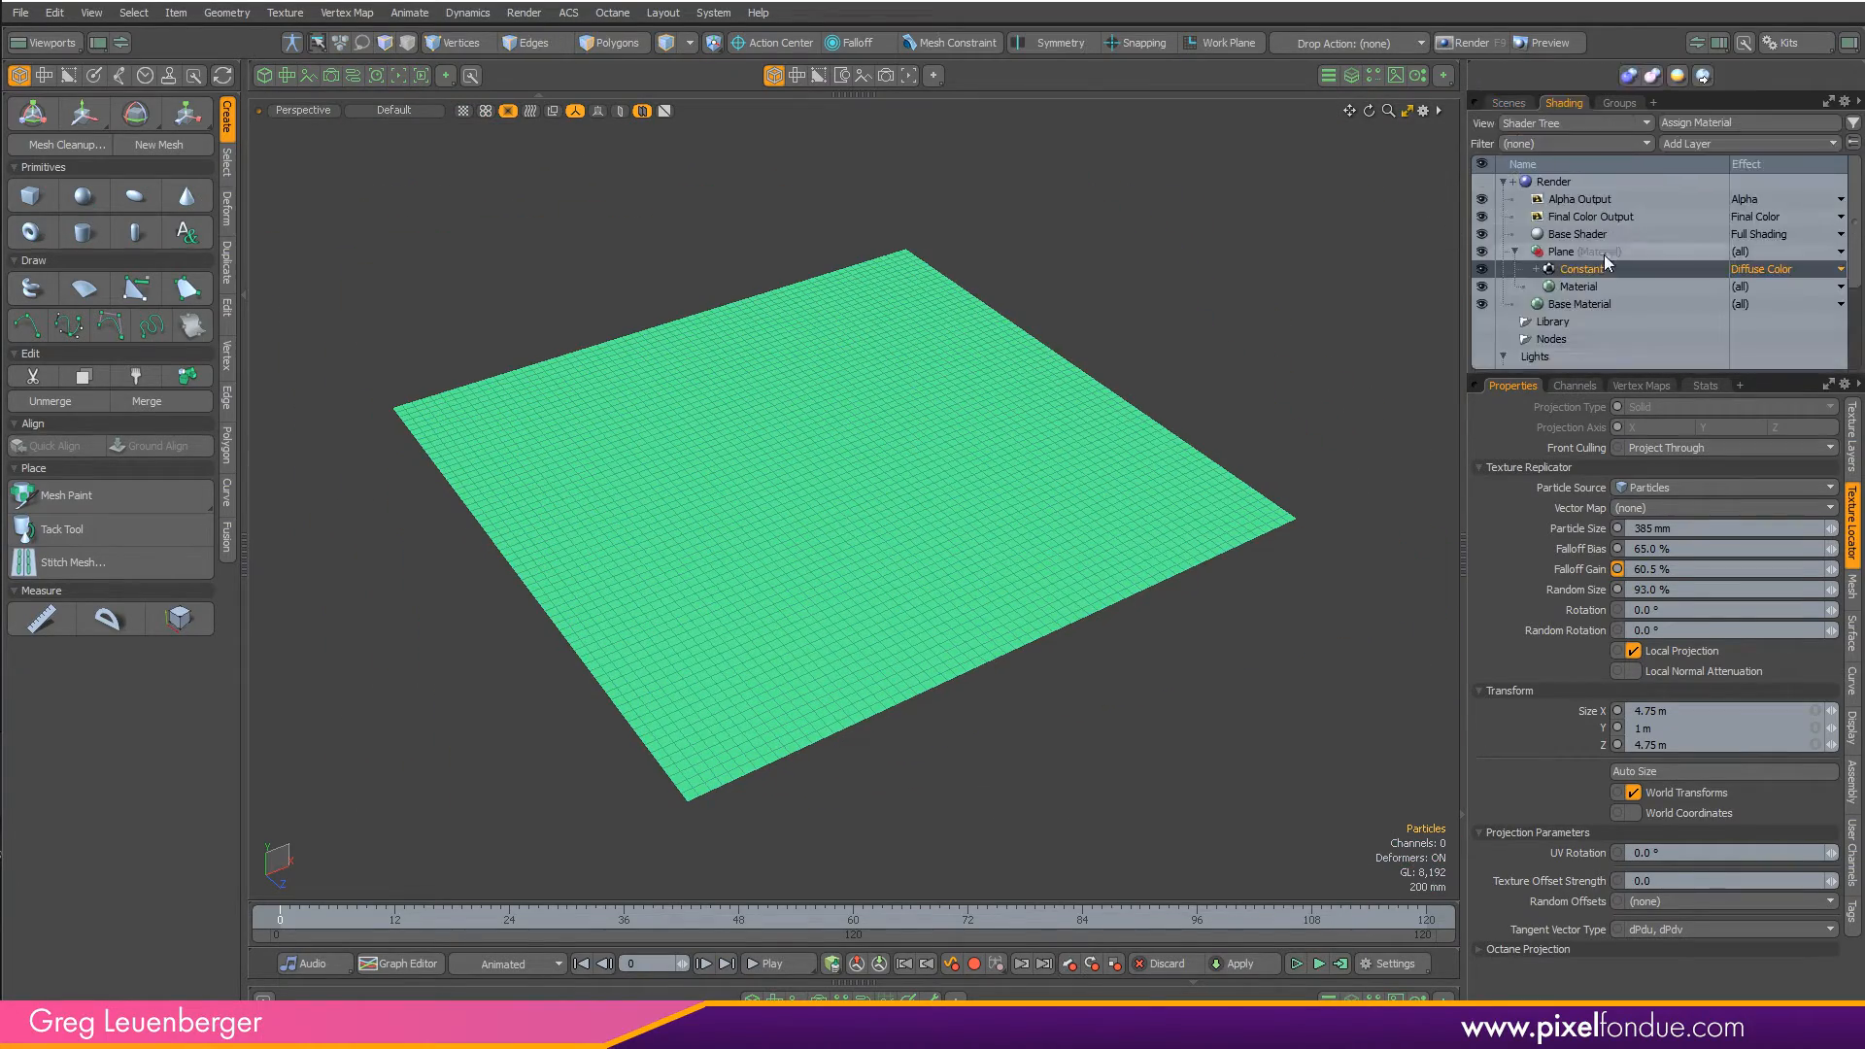
{"action": "left_click", "coordinate": [1603, 253]}
{"action": "left_click", "coordinate": [1583, 270]}
{"action": "key", "text": "Delete"}
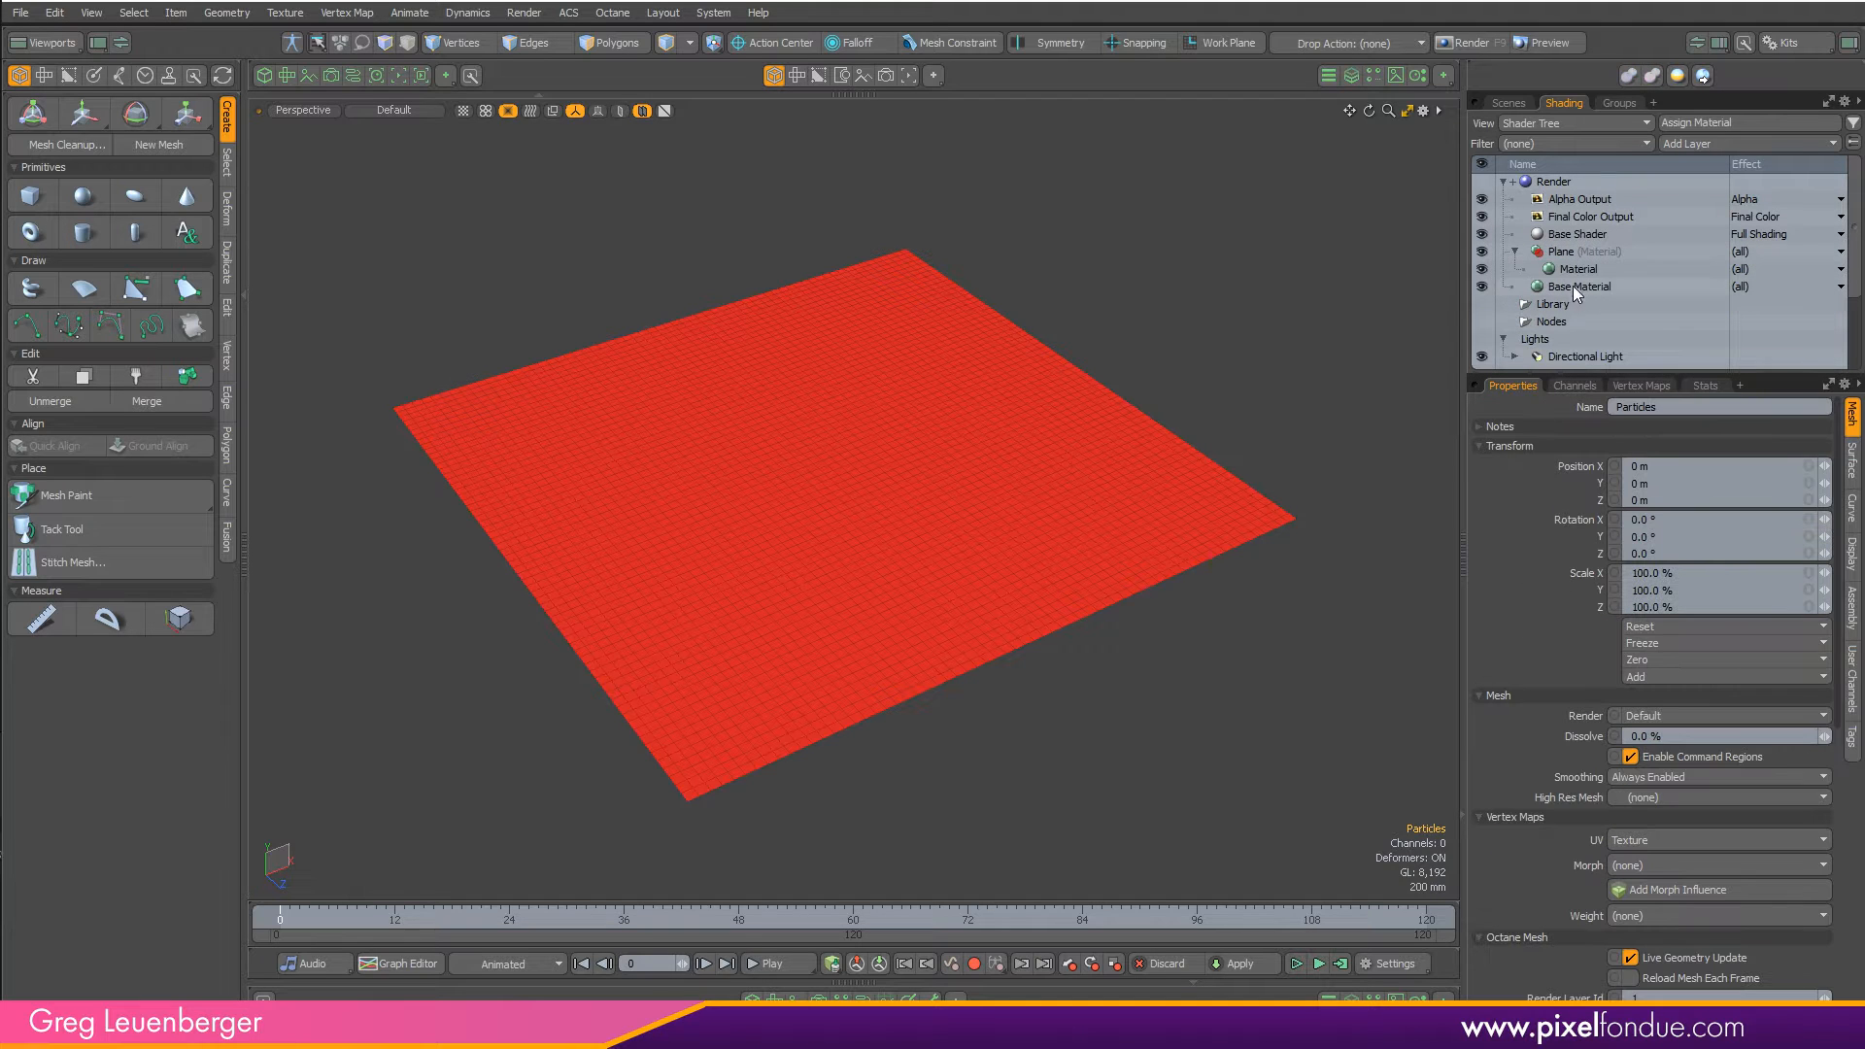
- Set the Plane material's diffuse color to near white (0.99, 0.99, 0.99)
{"action": "left_click", "coordinate": [1580, 269]}
{"action": "left_click_drag", "start_coordinate": [1703, 472], "coordinate": [953, 579]}
{"action": "scroll", "coordinate": [1027, 579], "scroll_direction": "up", "scroll_amount": 4}
{"action": "scroll", "coordinate": [1069, 581], "scroll_direction": "down", "scroll_amount": 4}
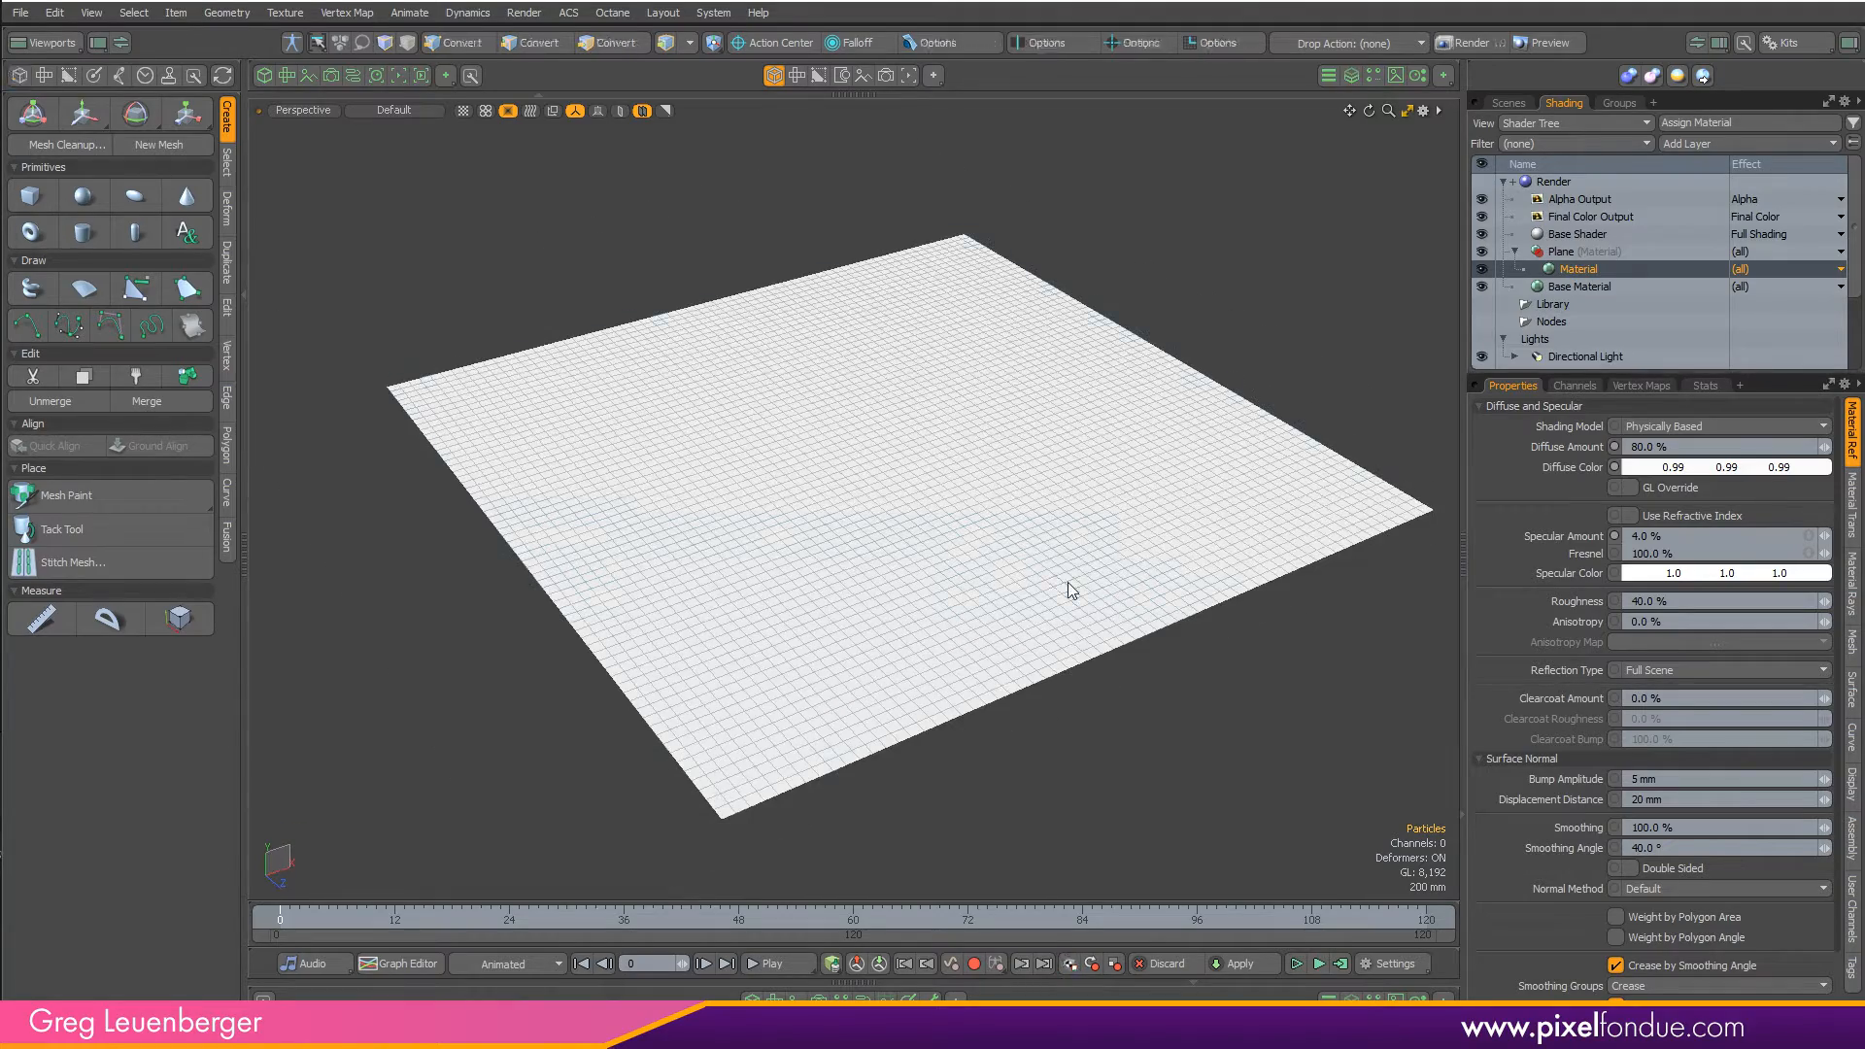
{"action": "left_click_drag", "start_coordinate": [942, 548], "coordinate": [1063, 728], "text": "alt"}
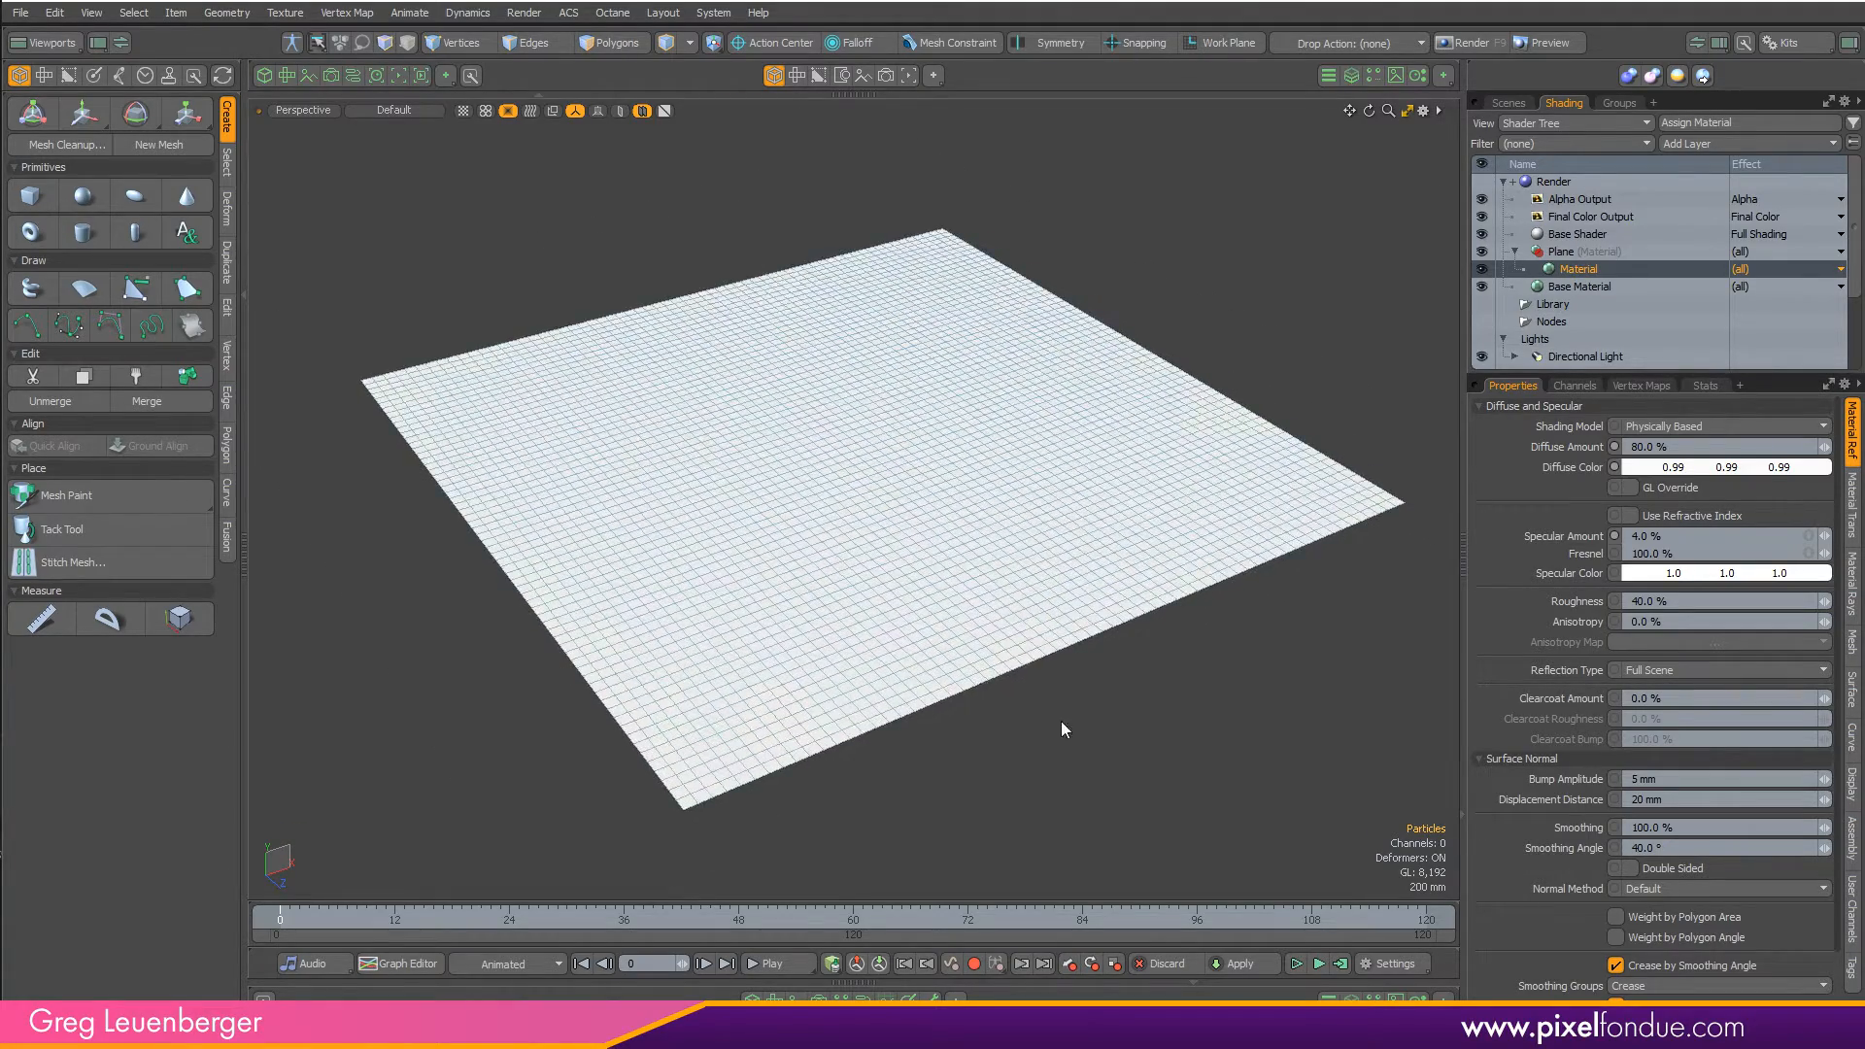
{"action": "left_click", "coordinate": [1594, 272]}
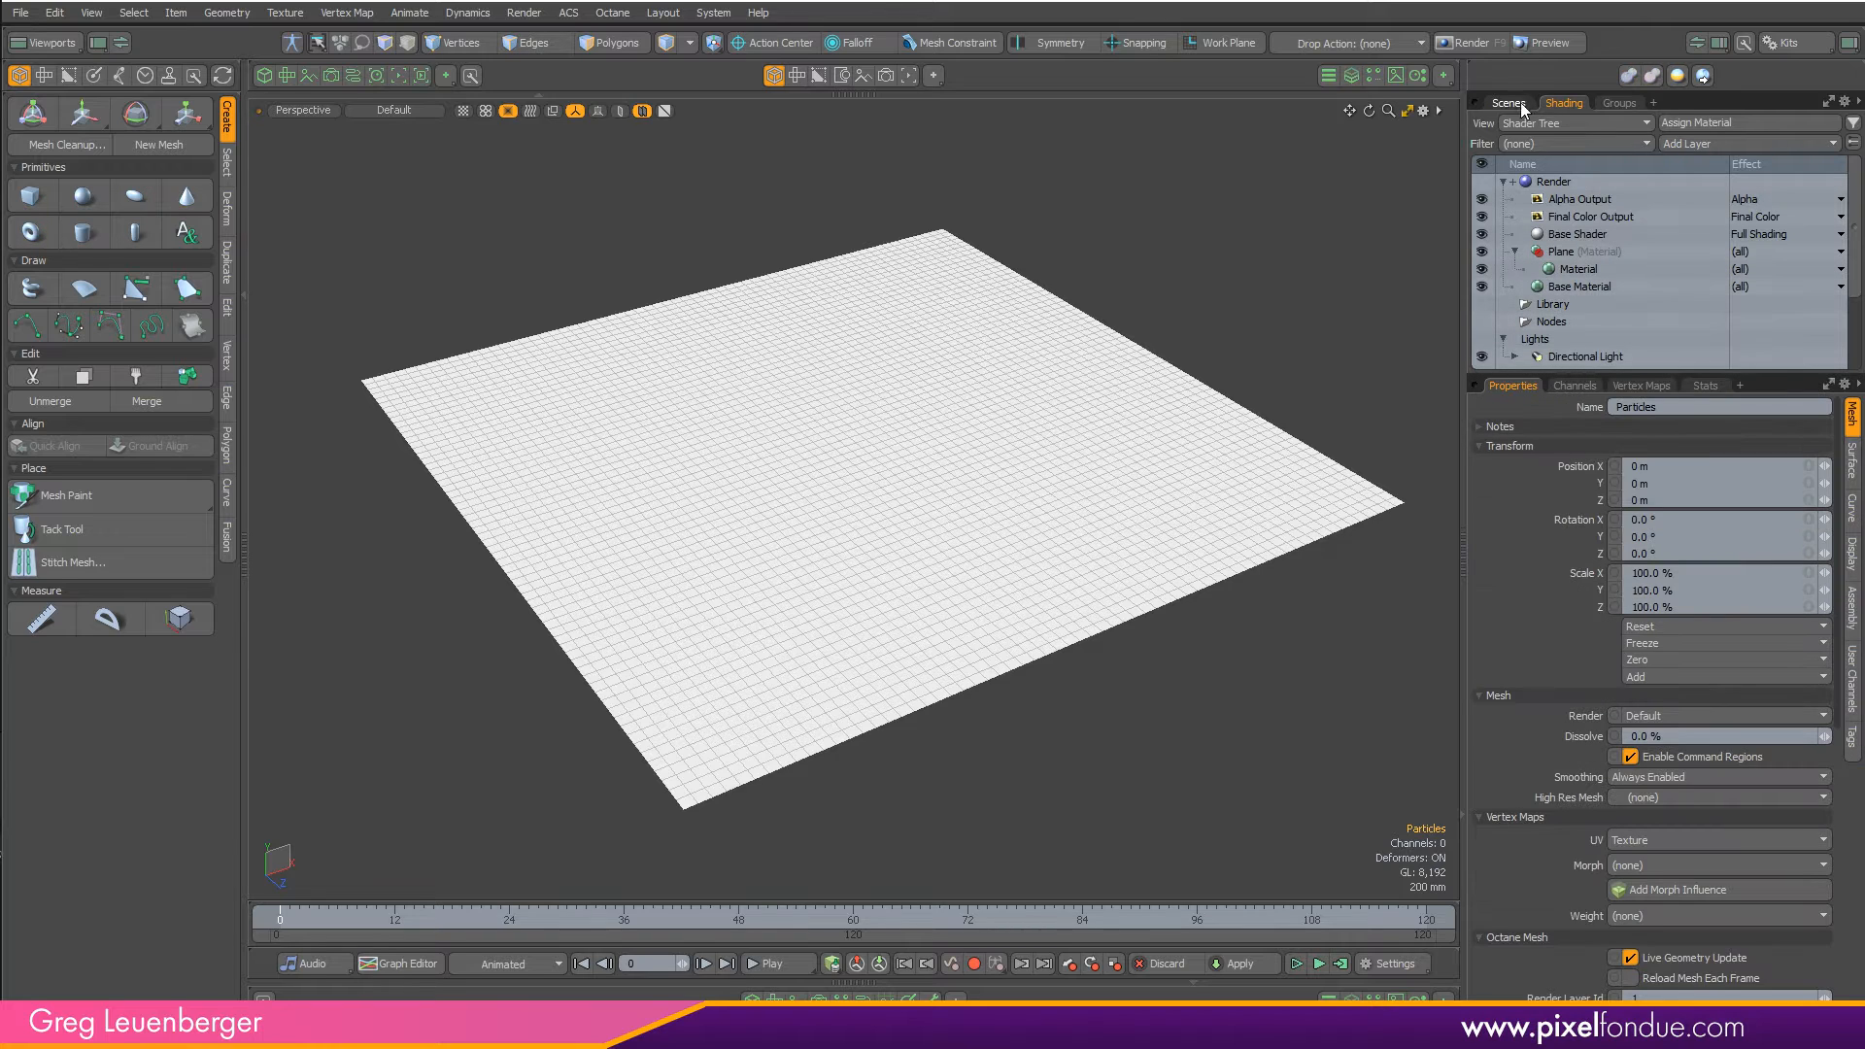
- Show the mesh operations list and add a Set Weight operation to the Plane item
{"action": "left_click", "coordinate": [1363, 73]}
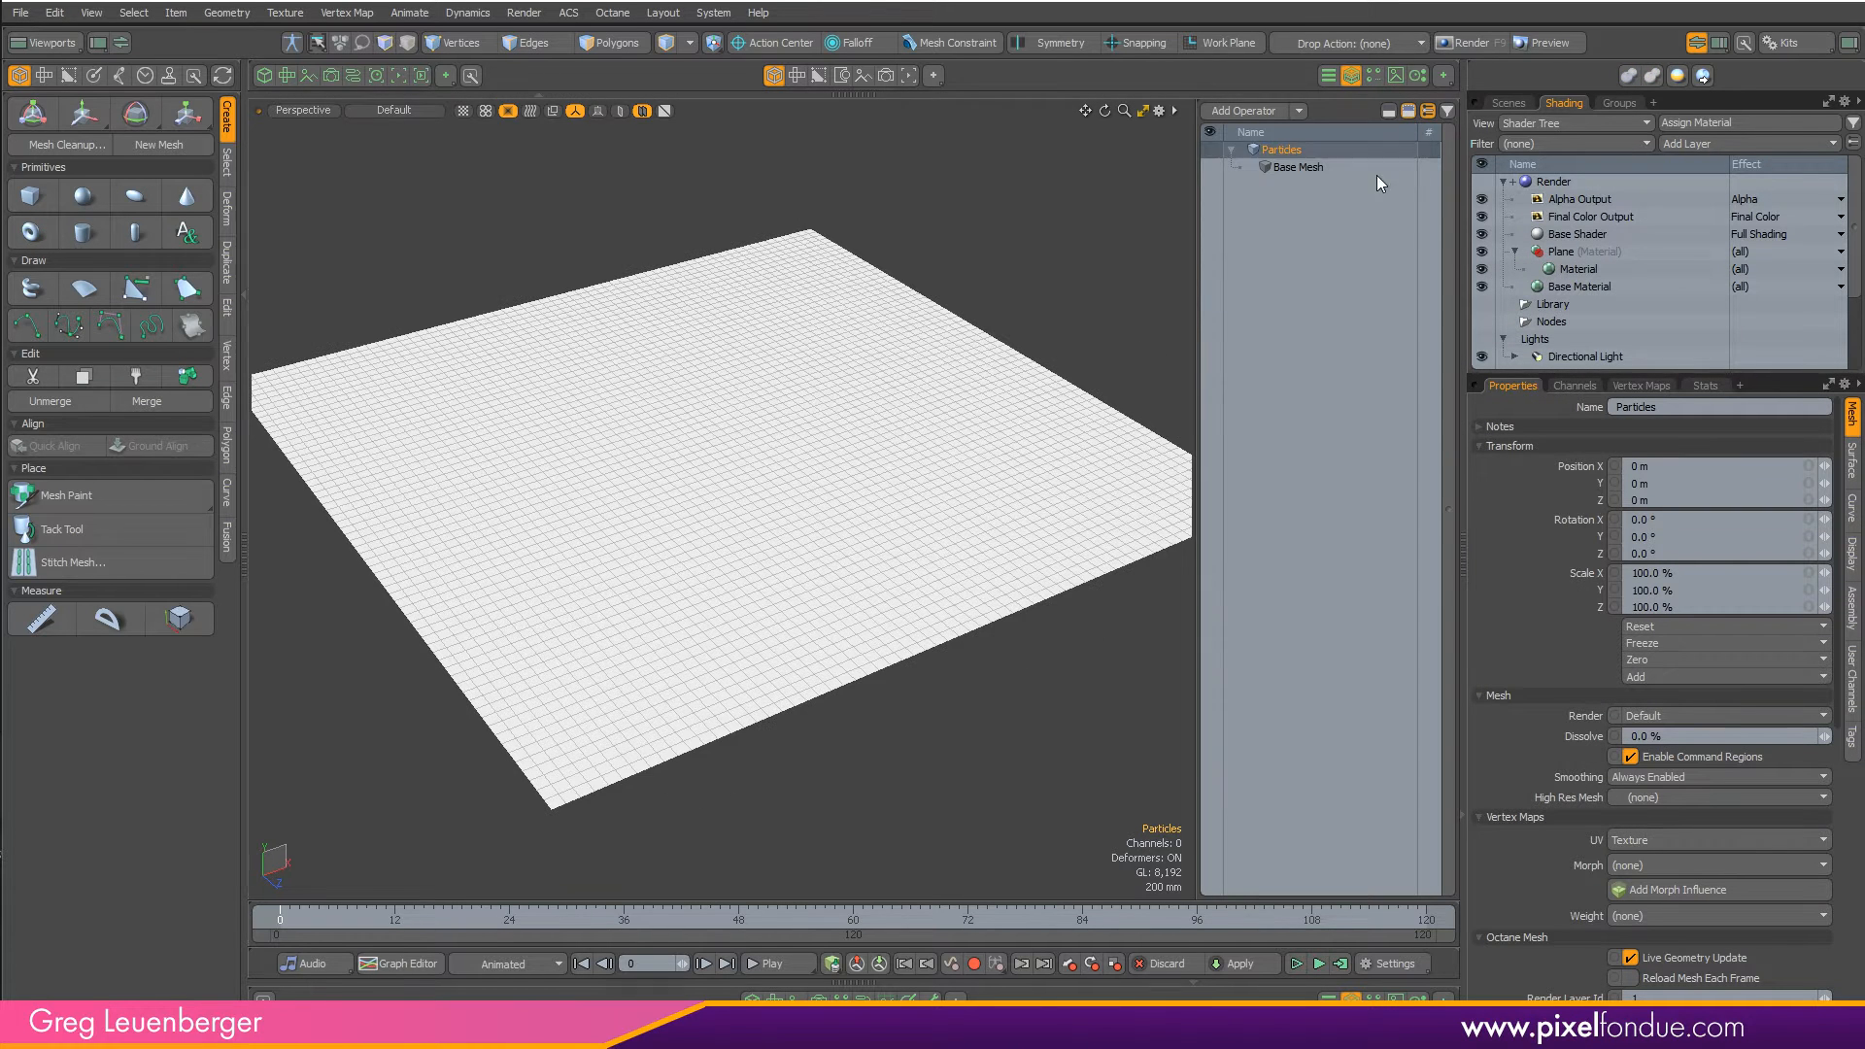
{"action": "left_click", "coordinate": [1517, 103]}
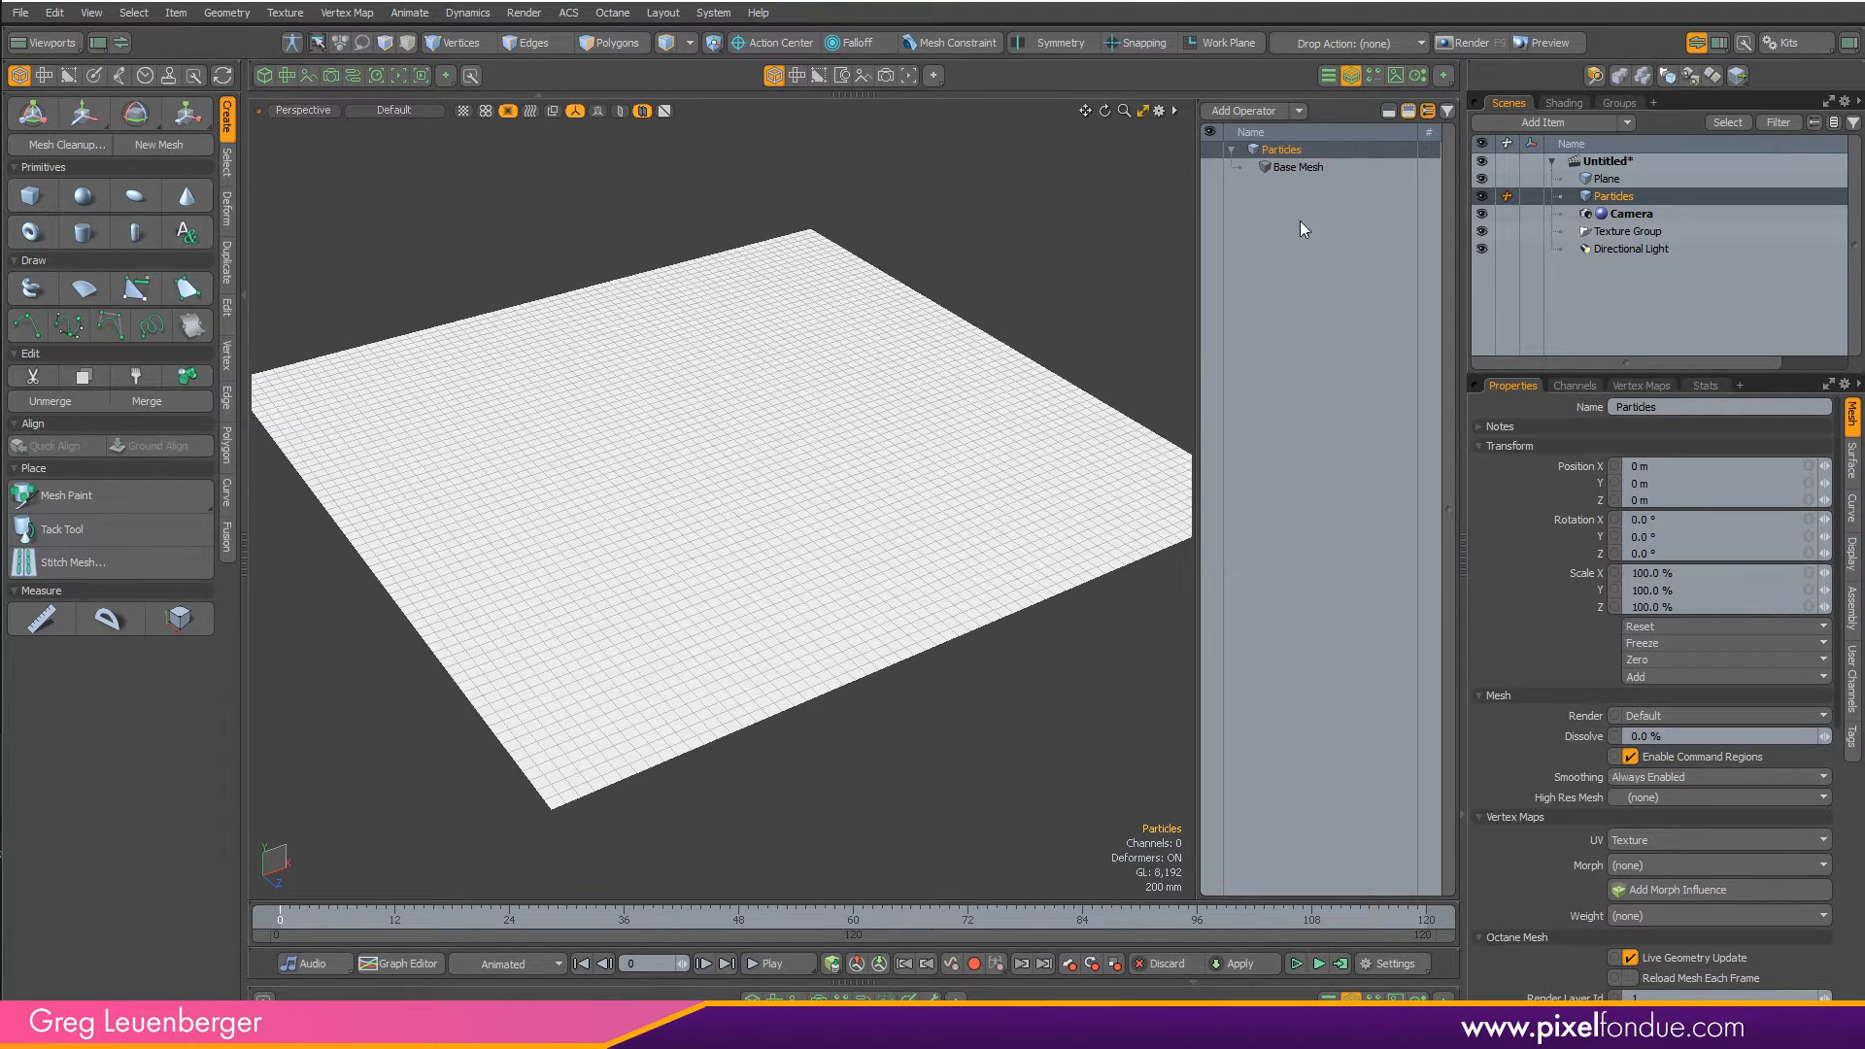
{"action": "left_click", "coordinate": [1620, 180]}
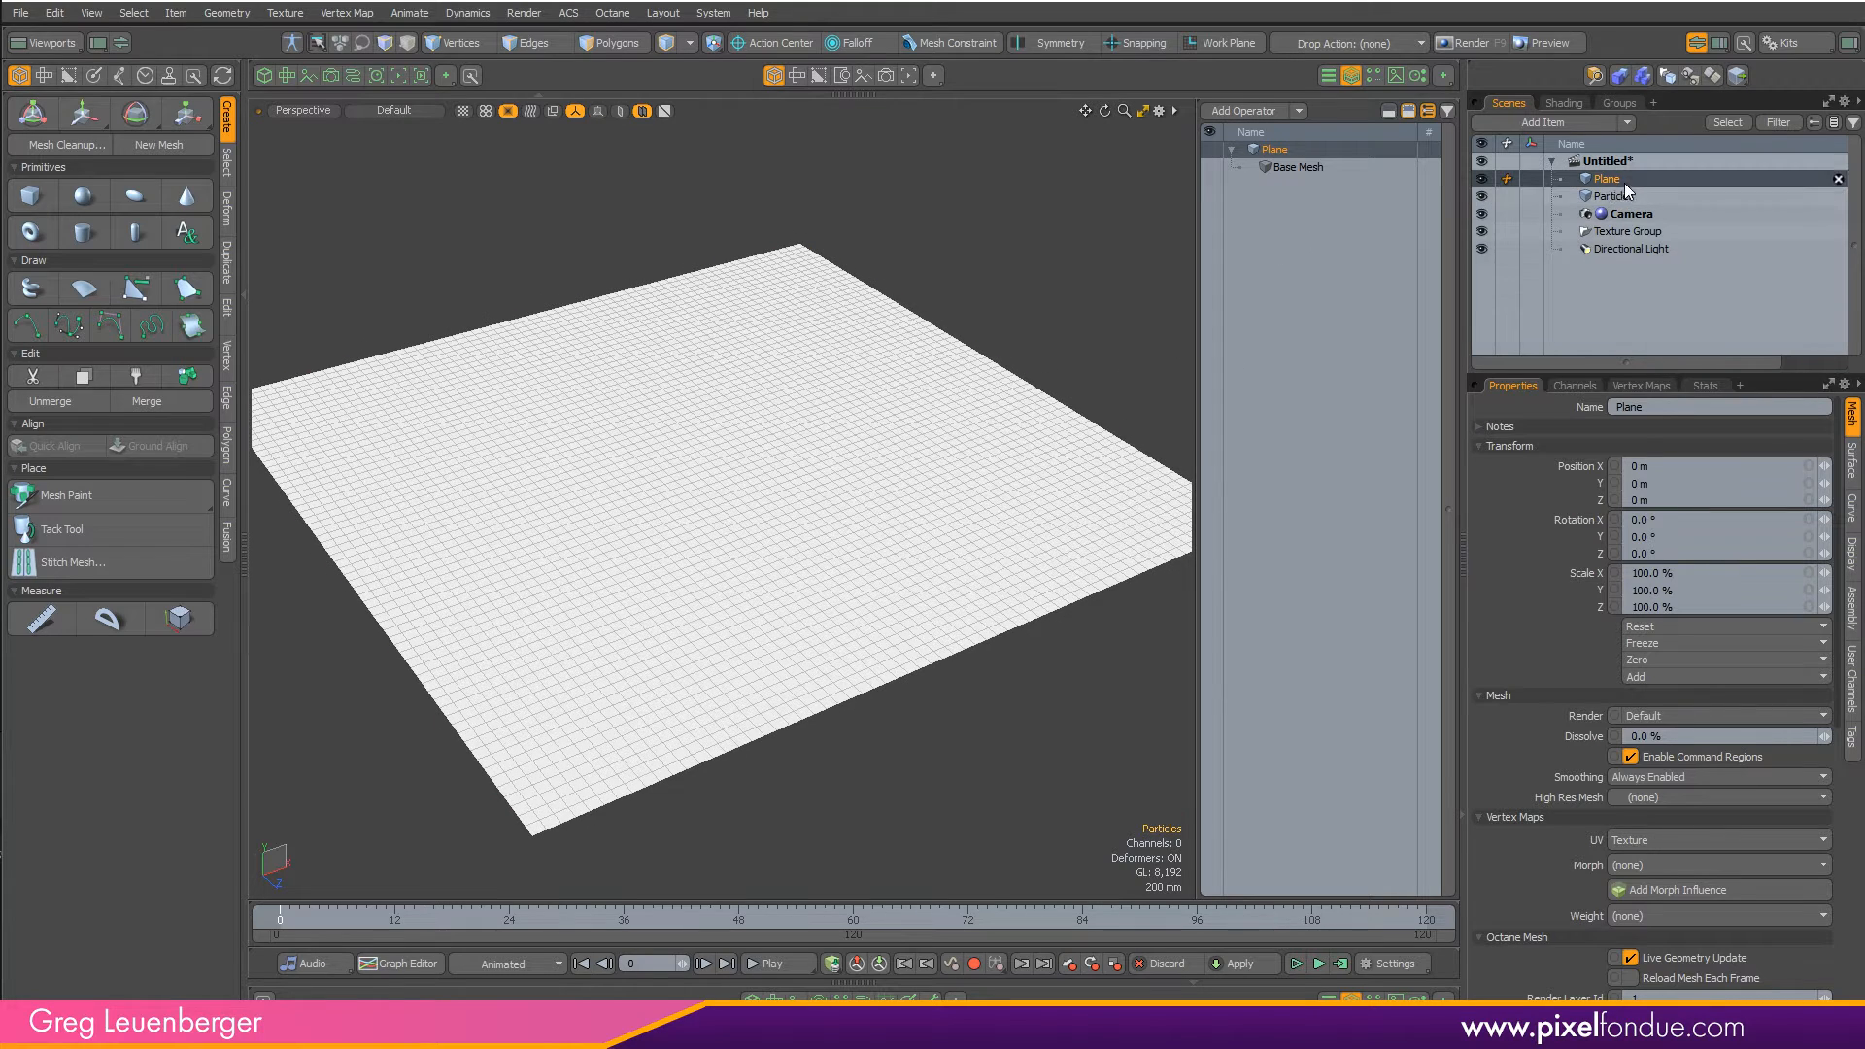
{"action": "left_click", "coordinate": [1247, 111]}
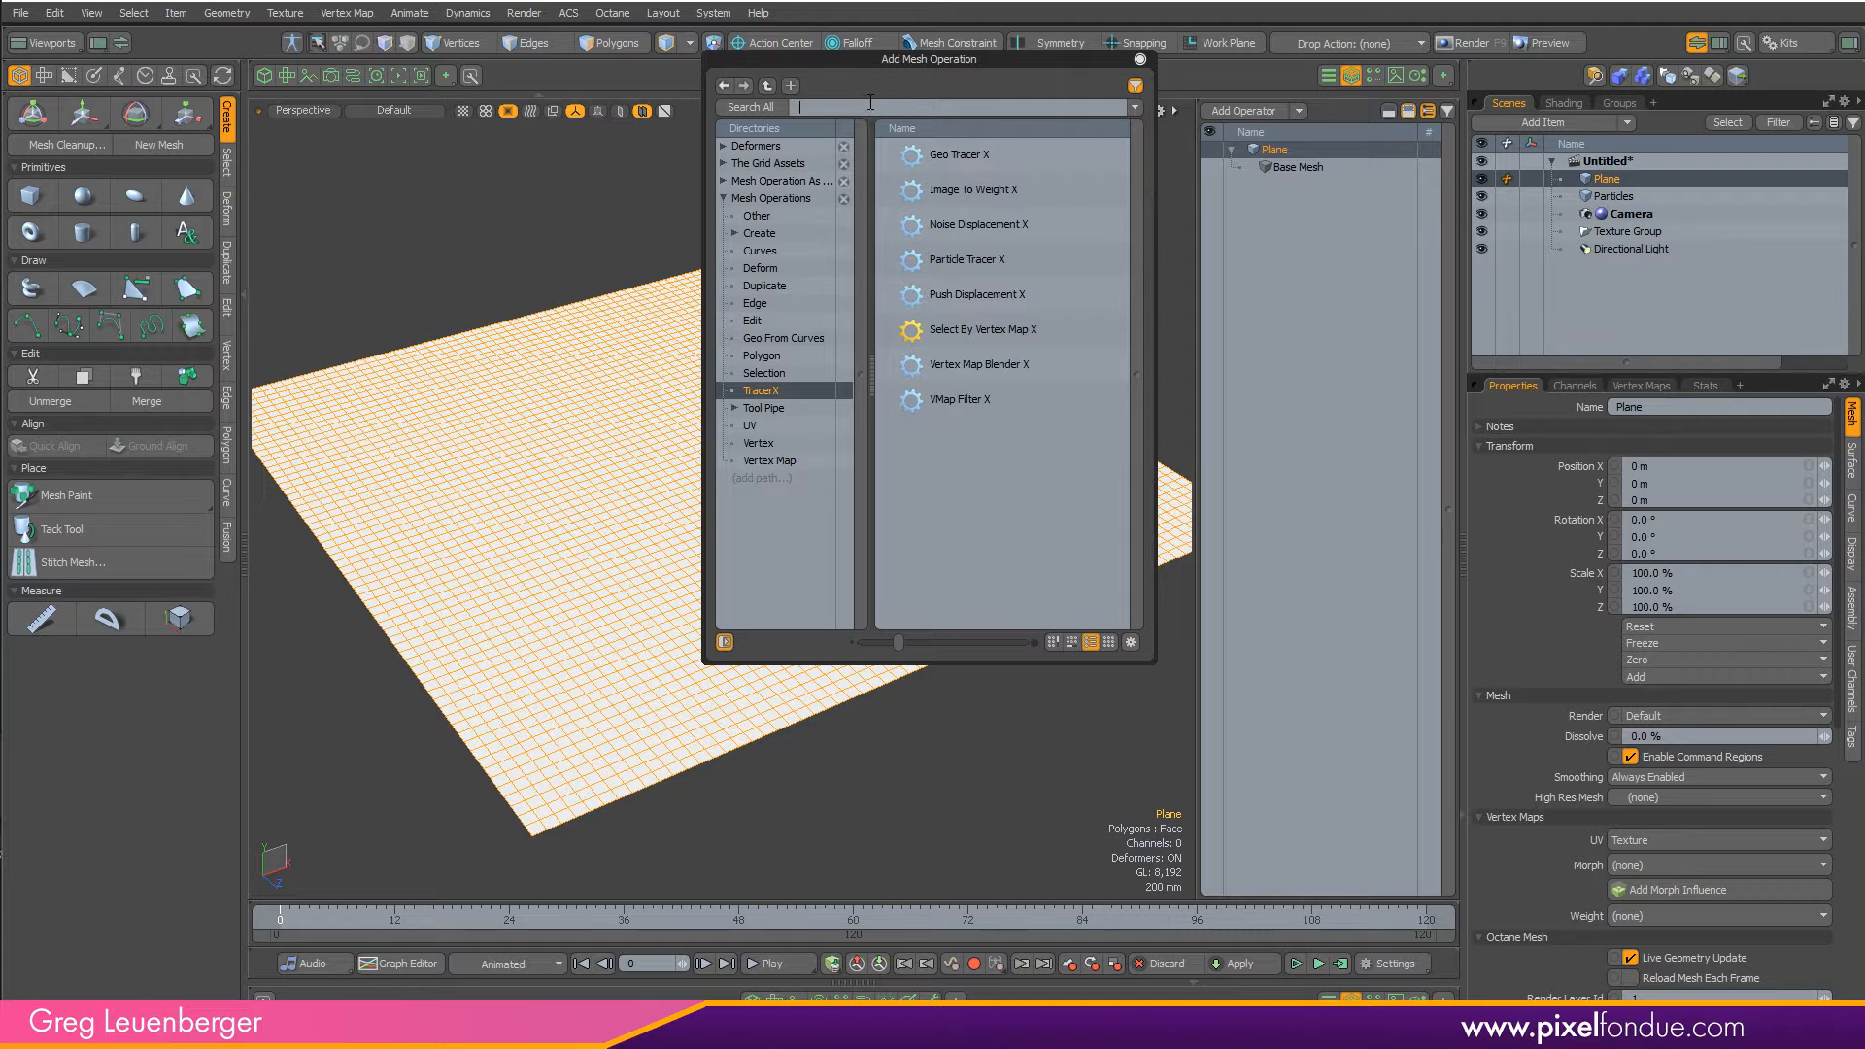
{"action": "type", "text": "set w"}
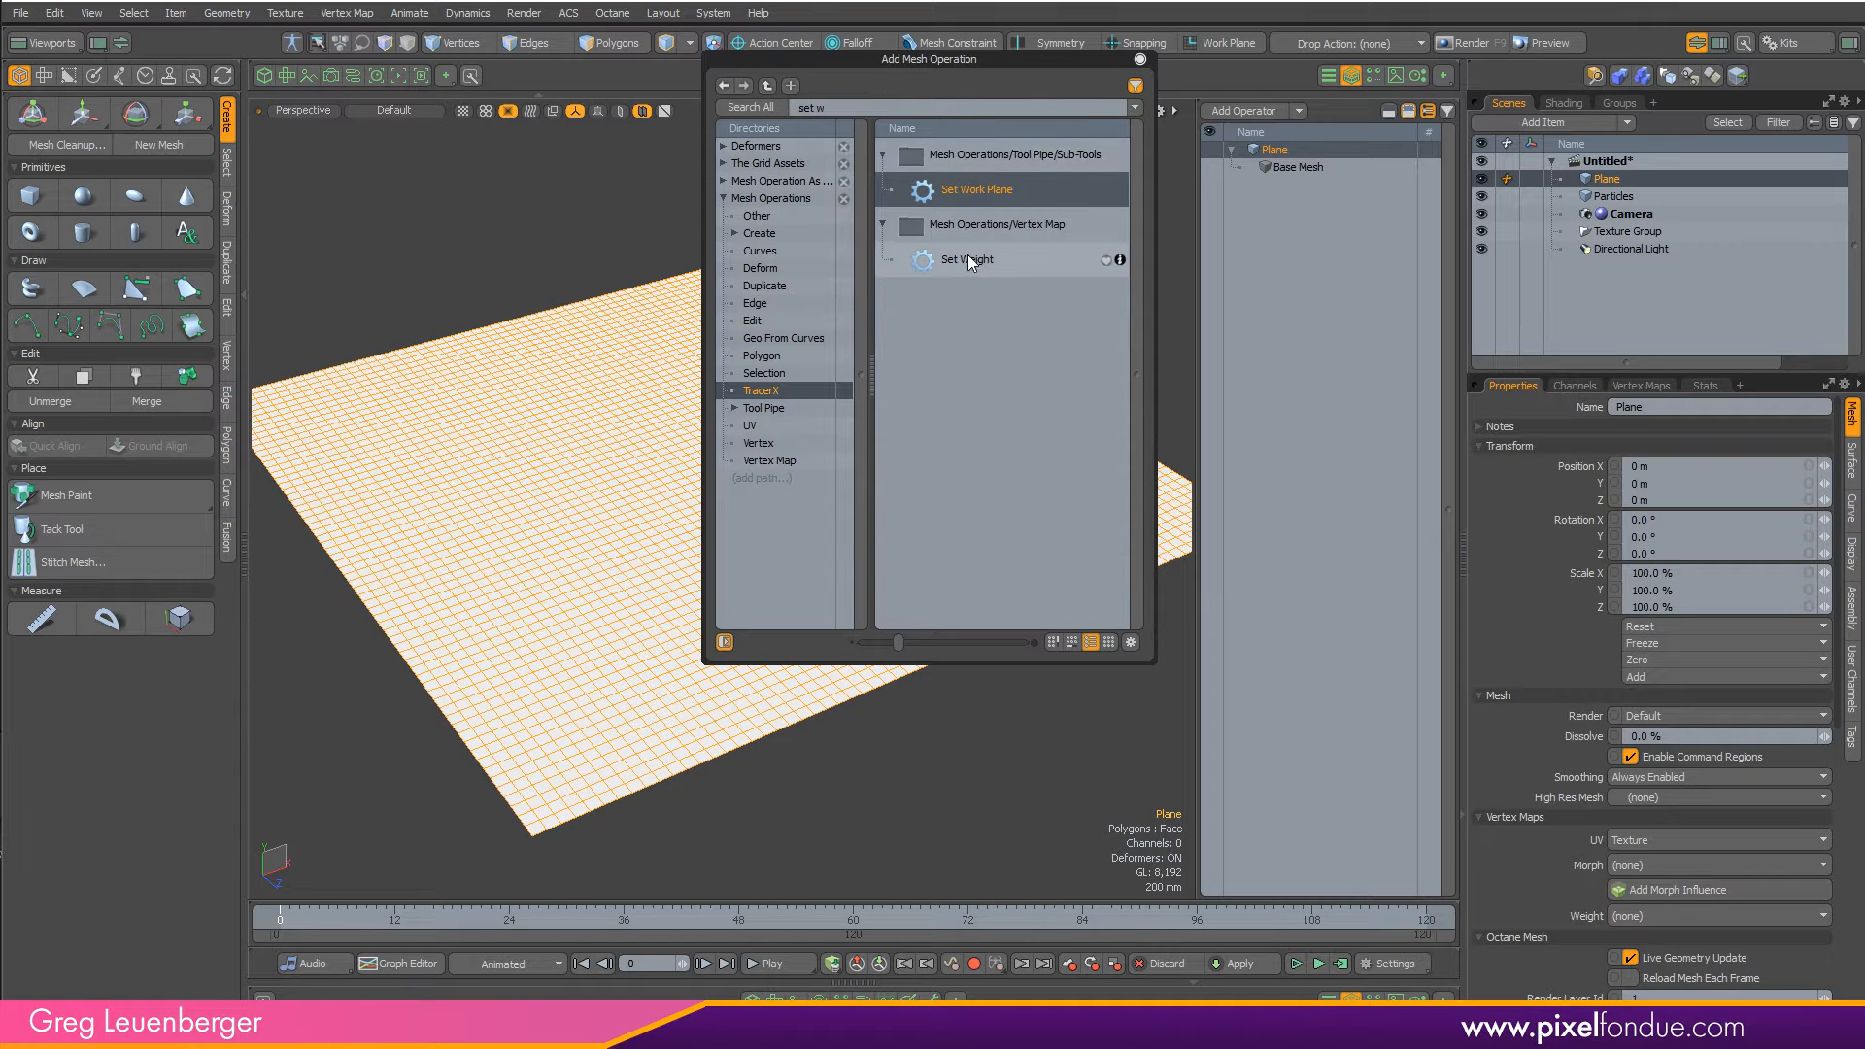
{"action": "double_click", "coordinate": [969, 262]}
{"action": "left_click", "coordinate": [1140, 58]}
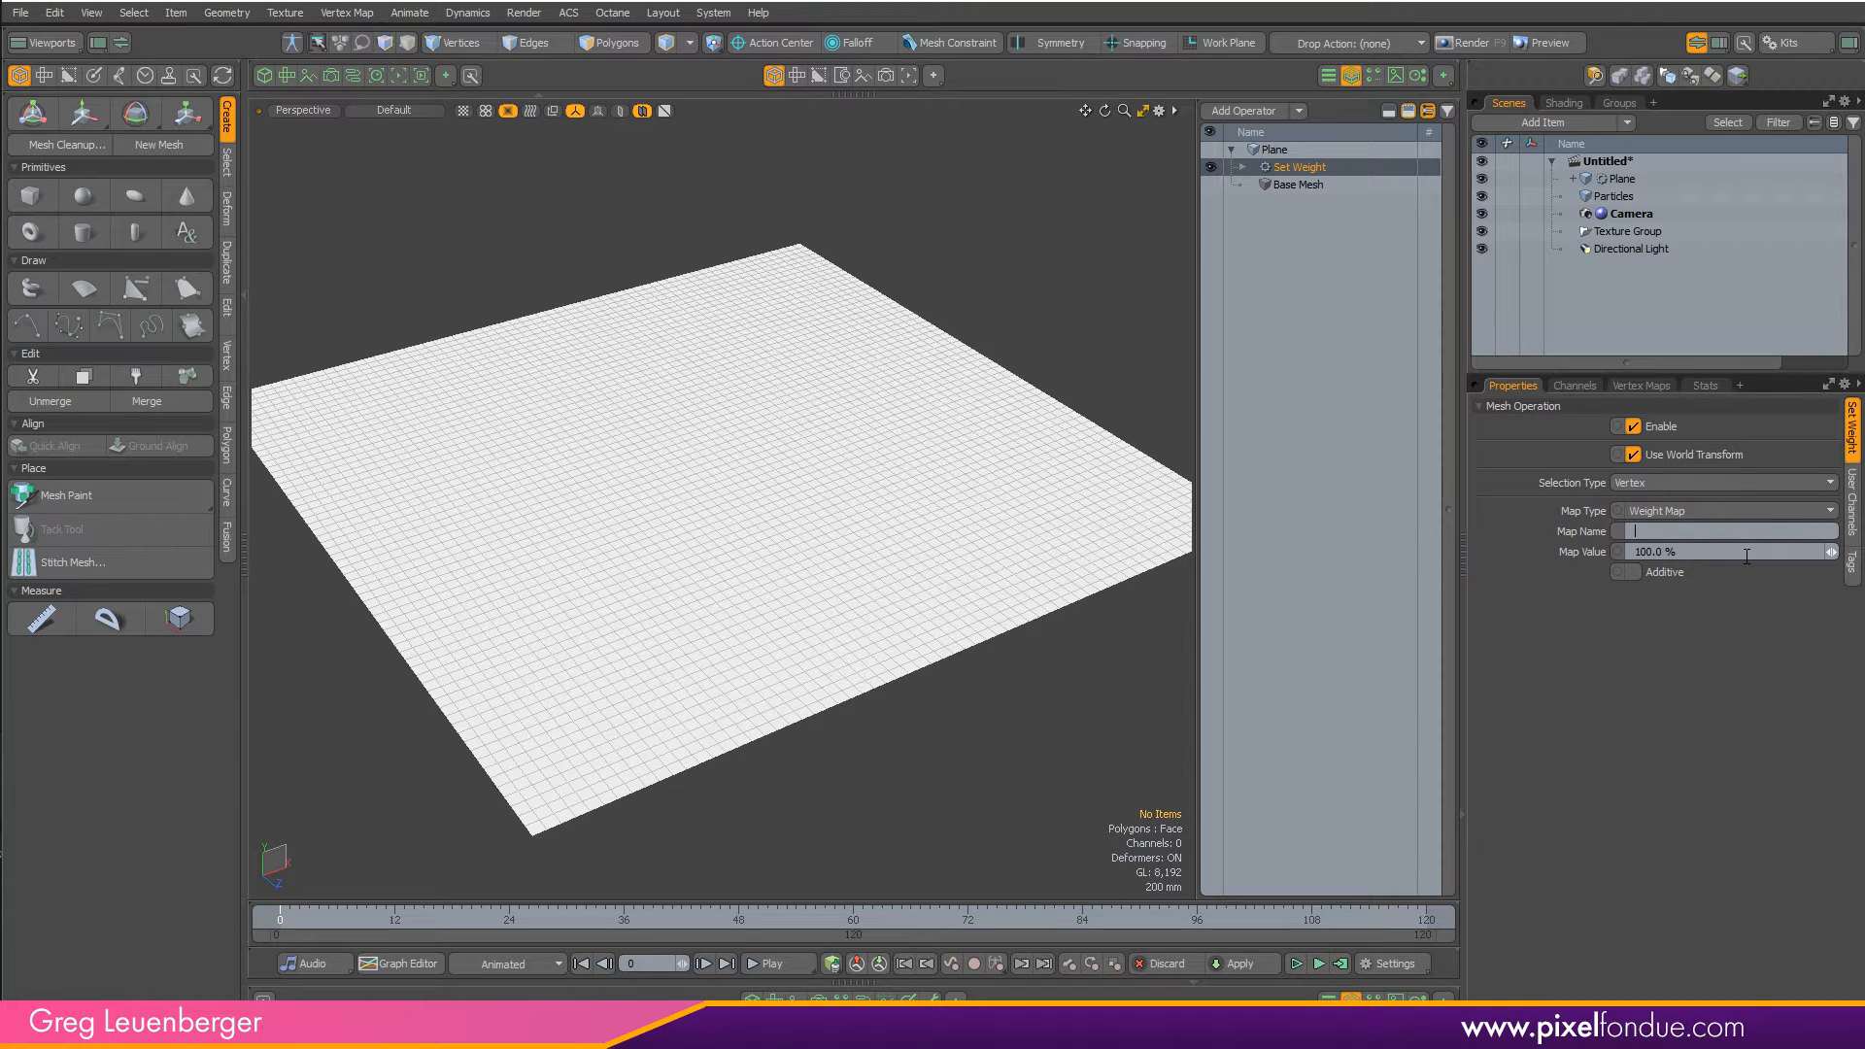
- Name the Set Weight operation's map Happy and select that weight map for display on the plane
{"action": "type", "text": "Happy"}
{"action": "left_click", "coordinate": [1642, 387]}
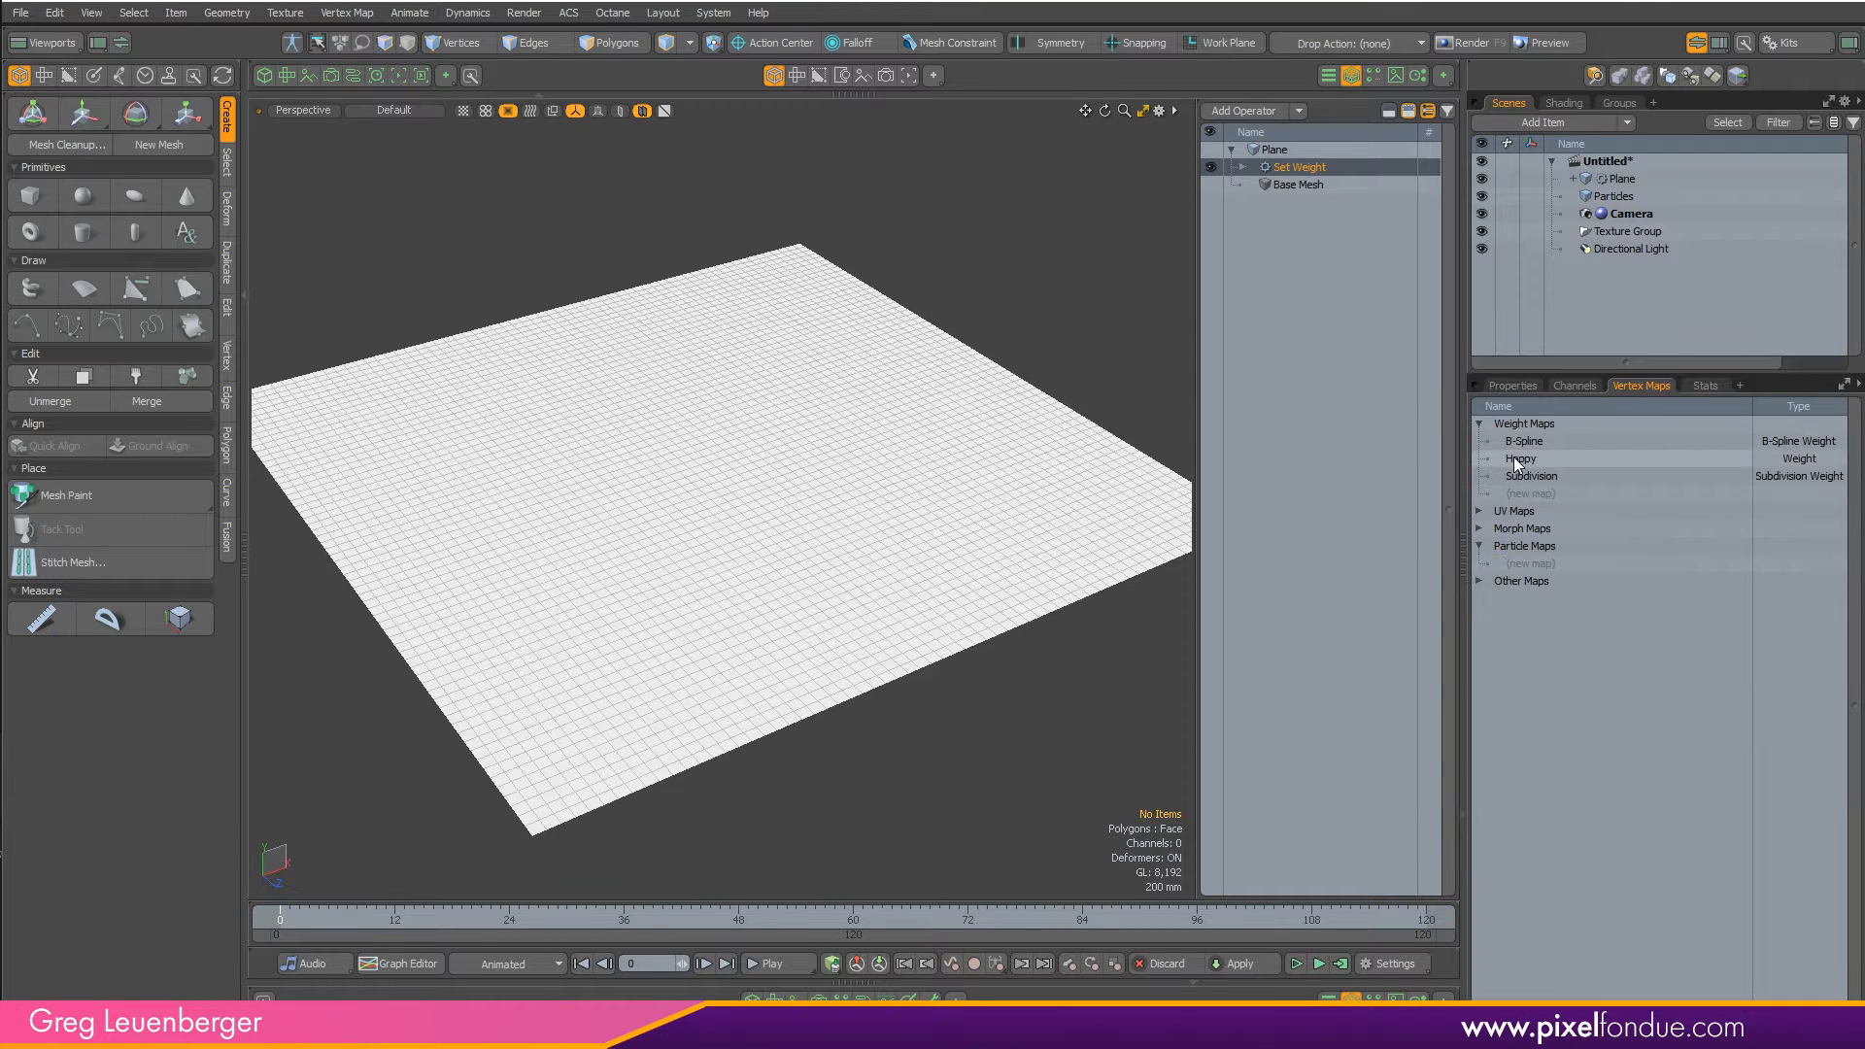
{"action": "left_click", "coordinate": [1523, 460]}
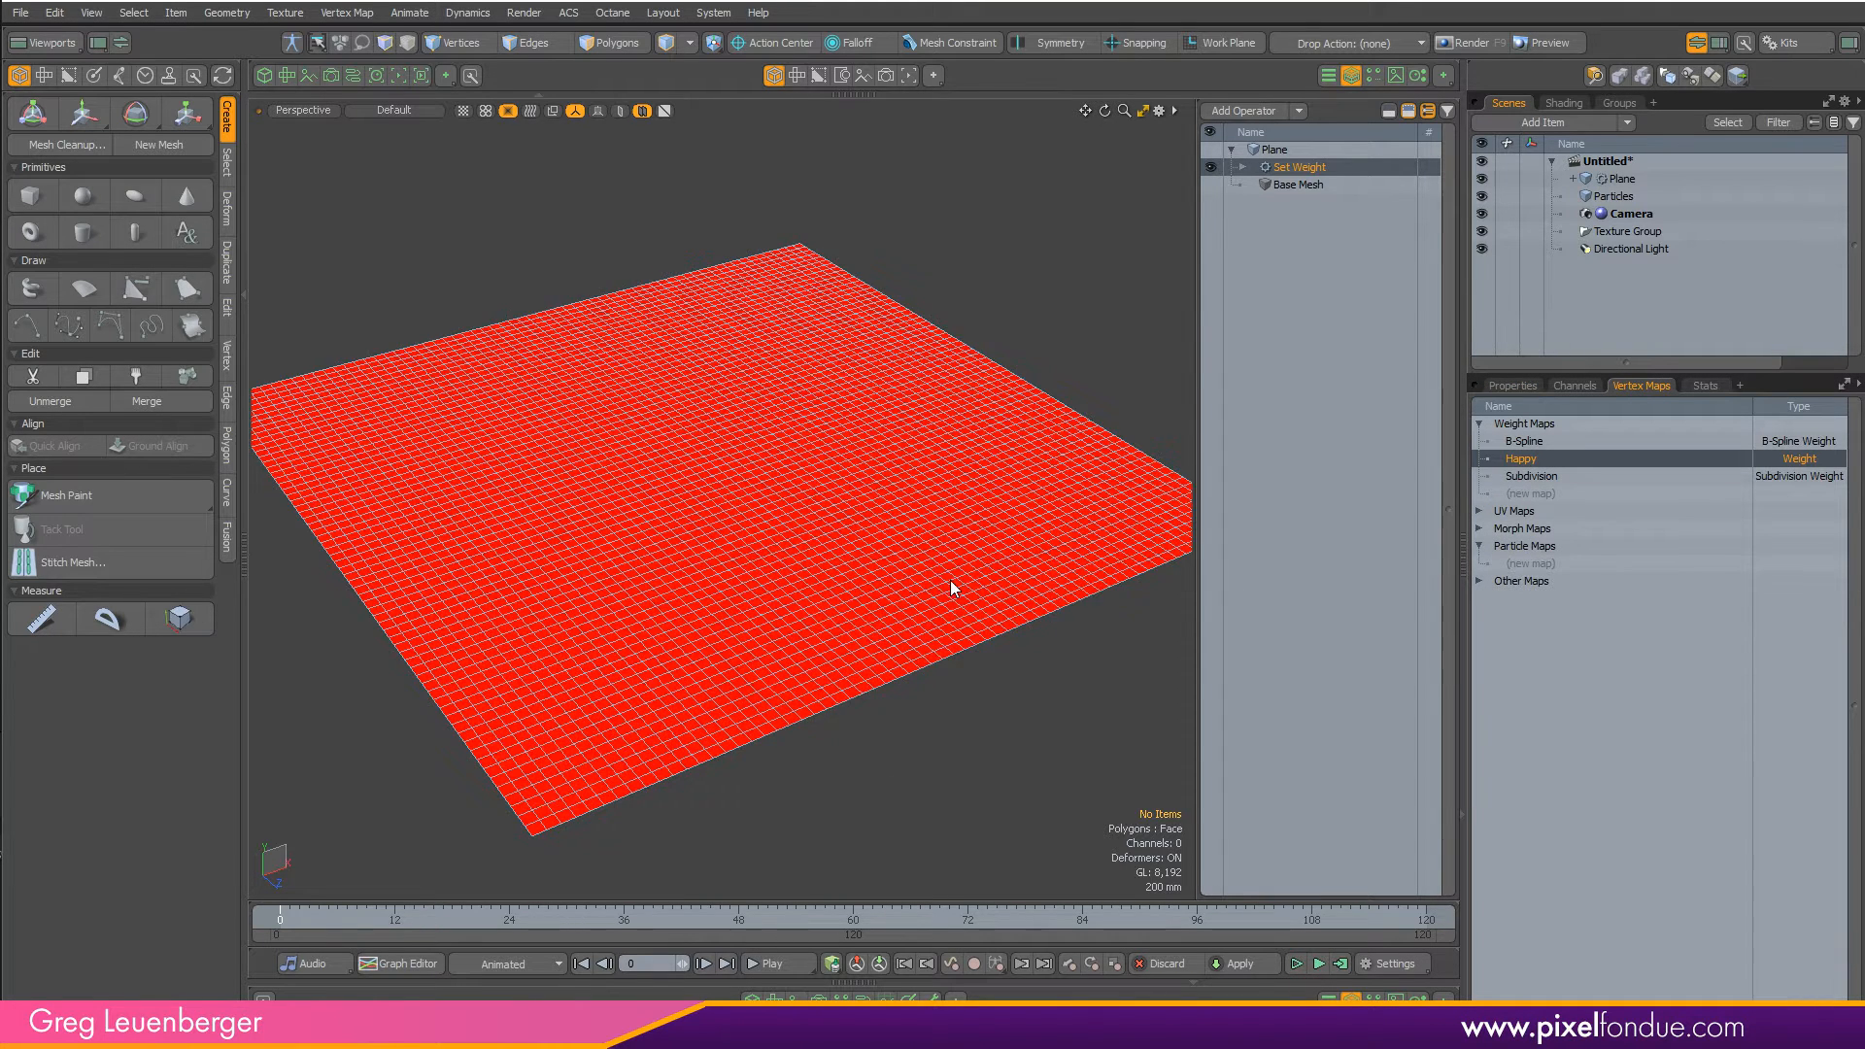
{"action": "left_click", "coordinate": [1528, 384]}
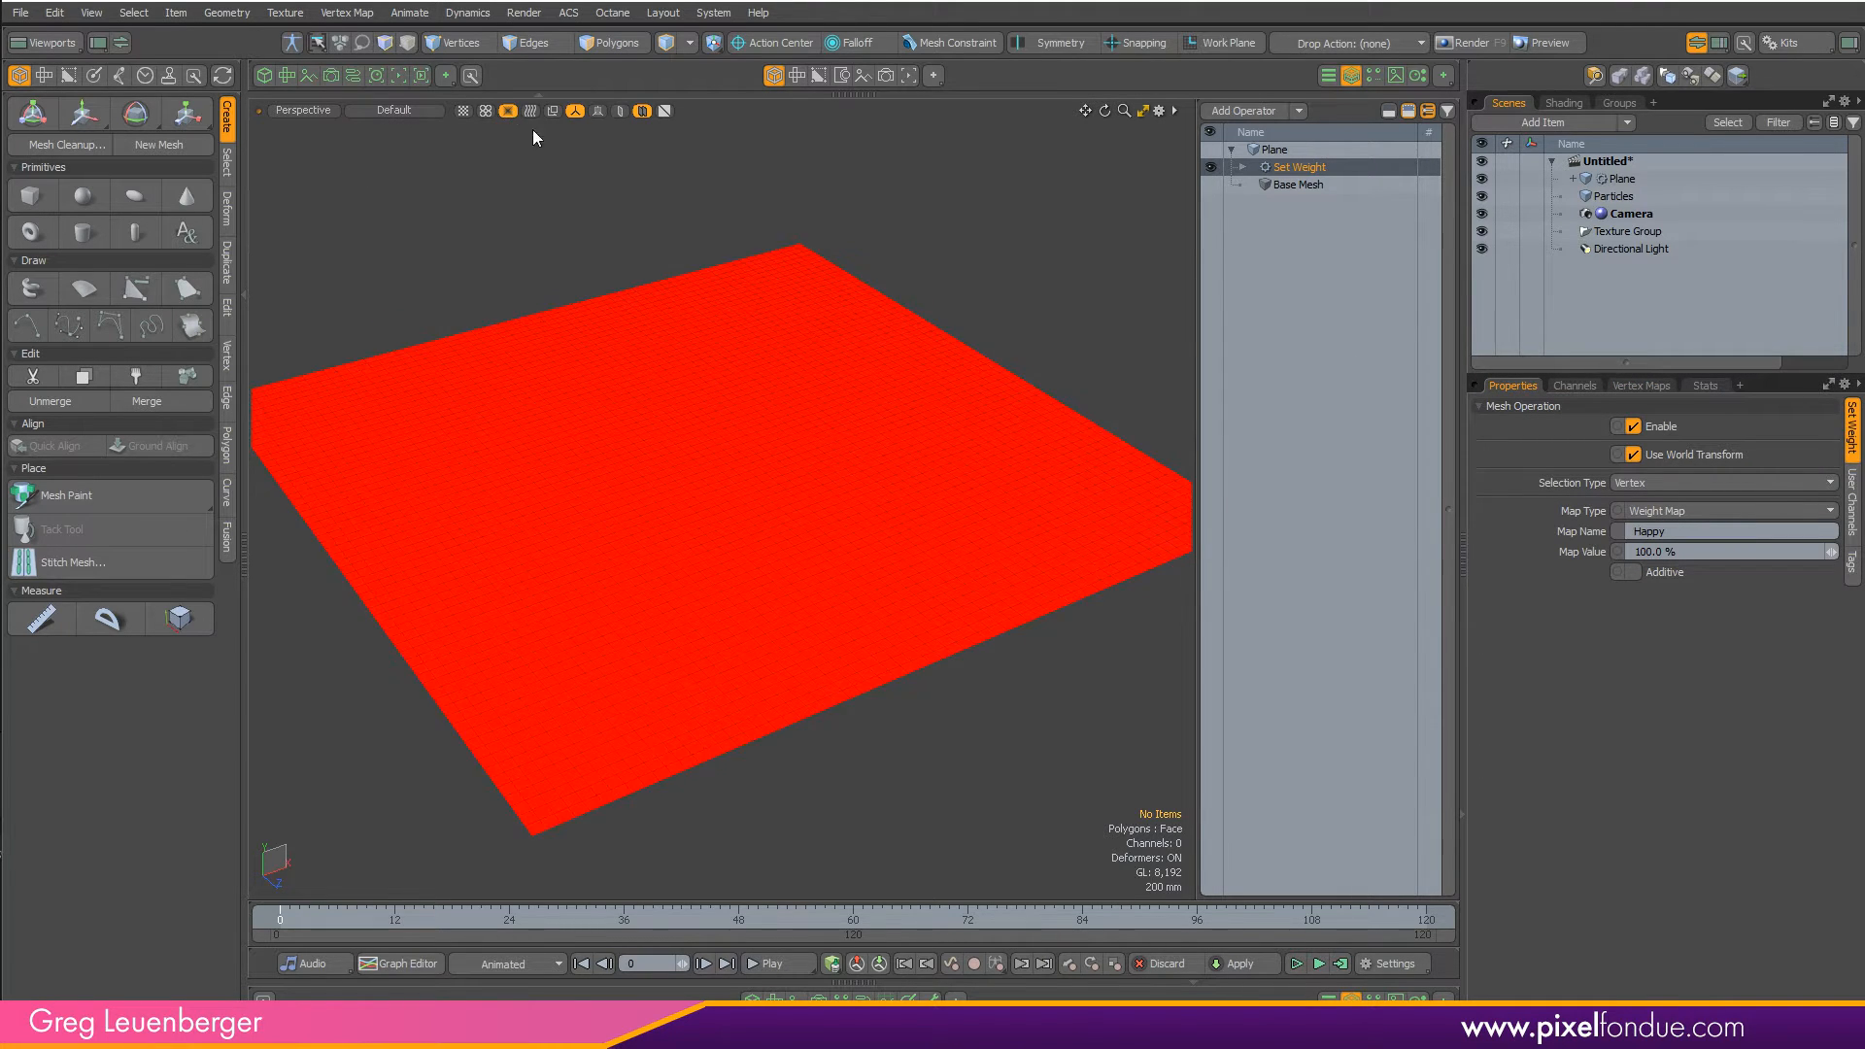
- View the plane's weight map in Vertex Map shading, then restore Default shading
{"action": "key", "text": "ctrl+grave"}
{"action": "left_click", "coordinate": [498, 288]}
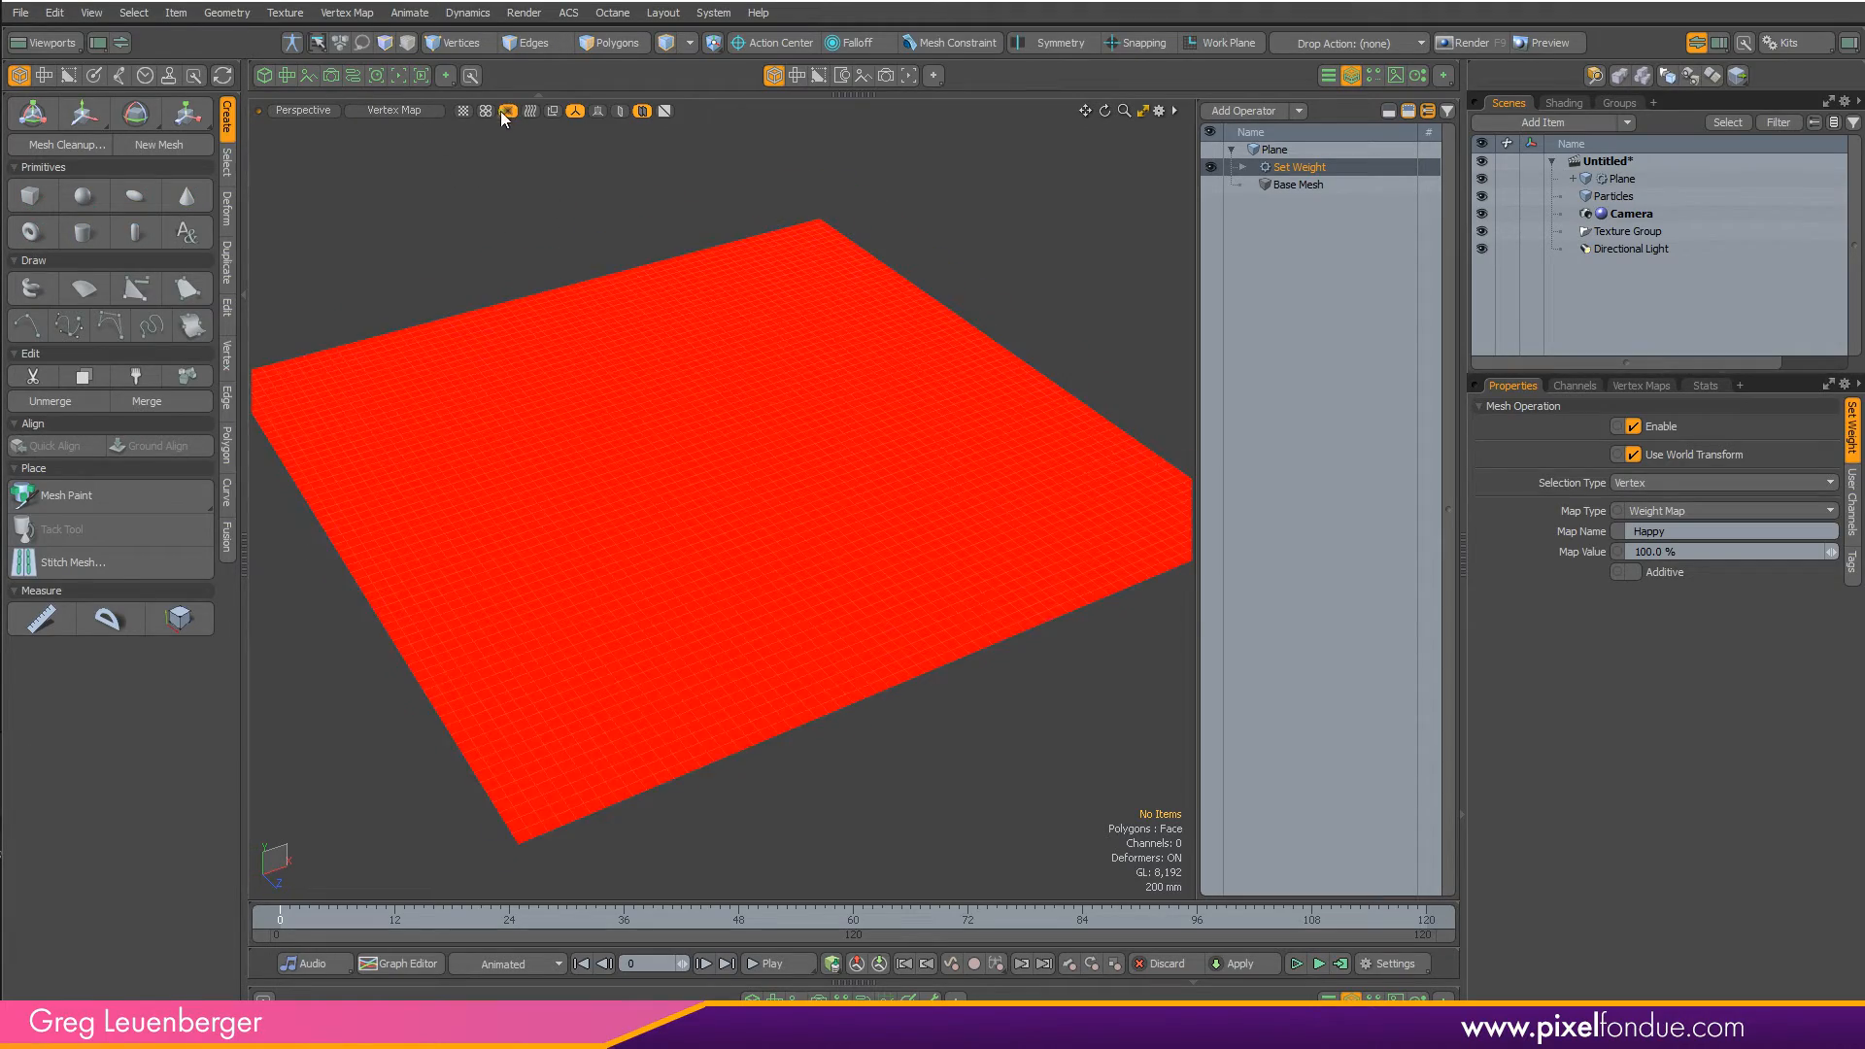
{"action": "key", "text": "ctrl+grave"}
{"action": "left_click", "coordinate": [508, 433]}
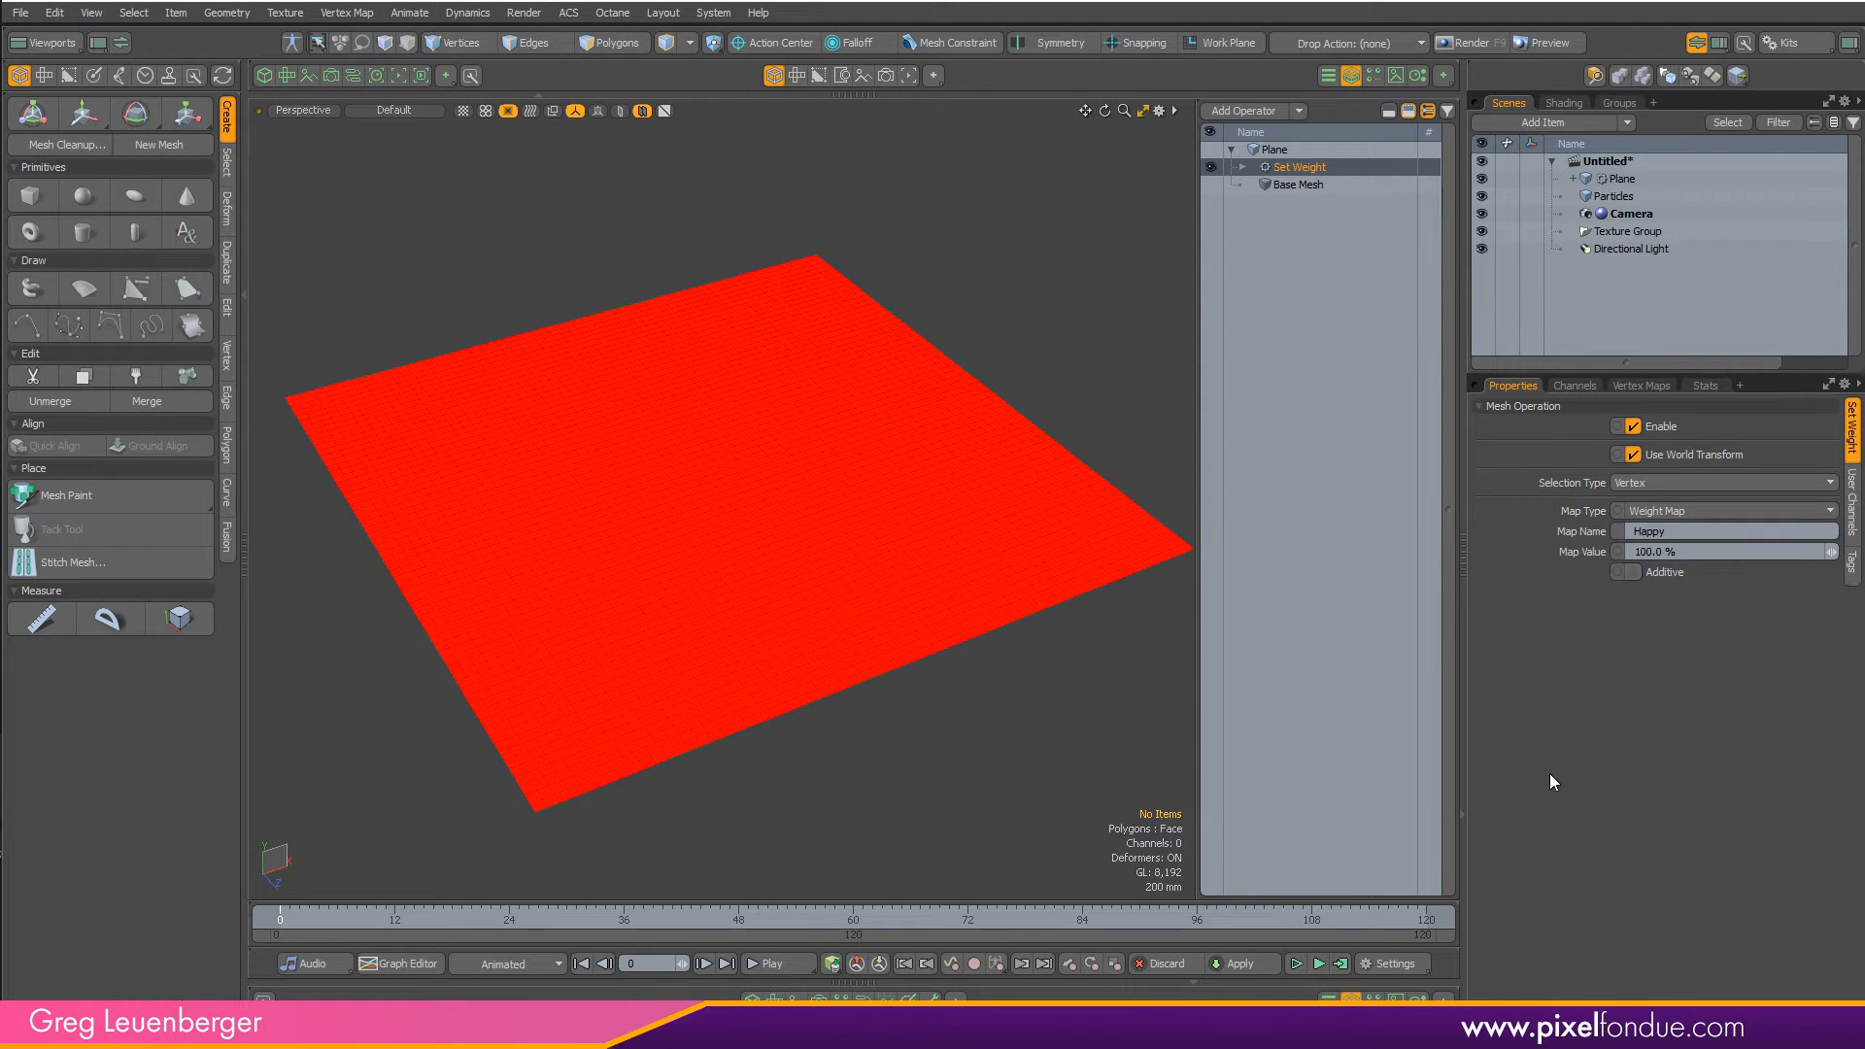
- Add a Texture Falloff to the Tool Pipe of the plane's Set Weight operation
{"action": "left_click_drag", "start_coordinate": [987, 727], "coordinate": [979, 711], "text": "alt+shift"}
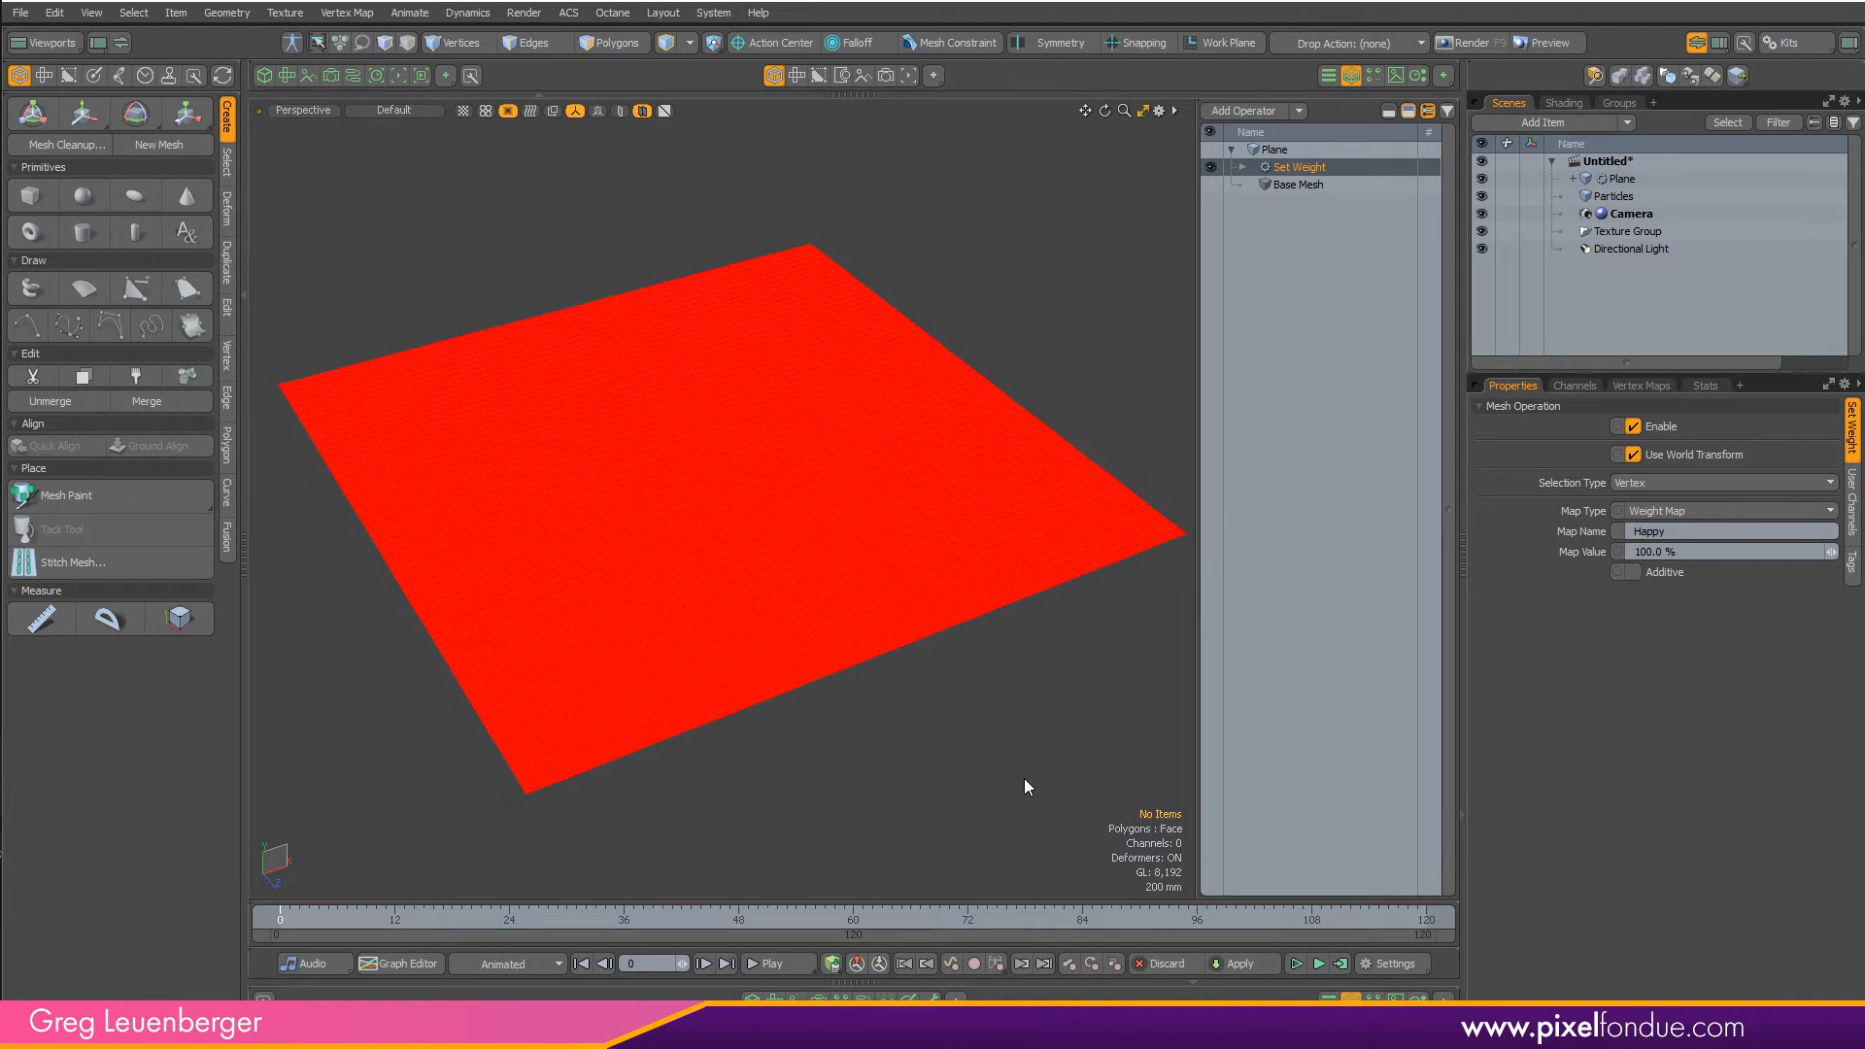
{"action": "left_click_drag", "start_coordinate": [1169, 406], "coordinate": [1132, 409], "text": "alt+shift"}
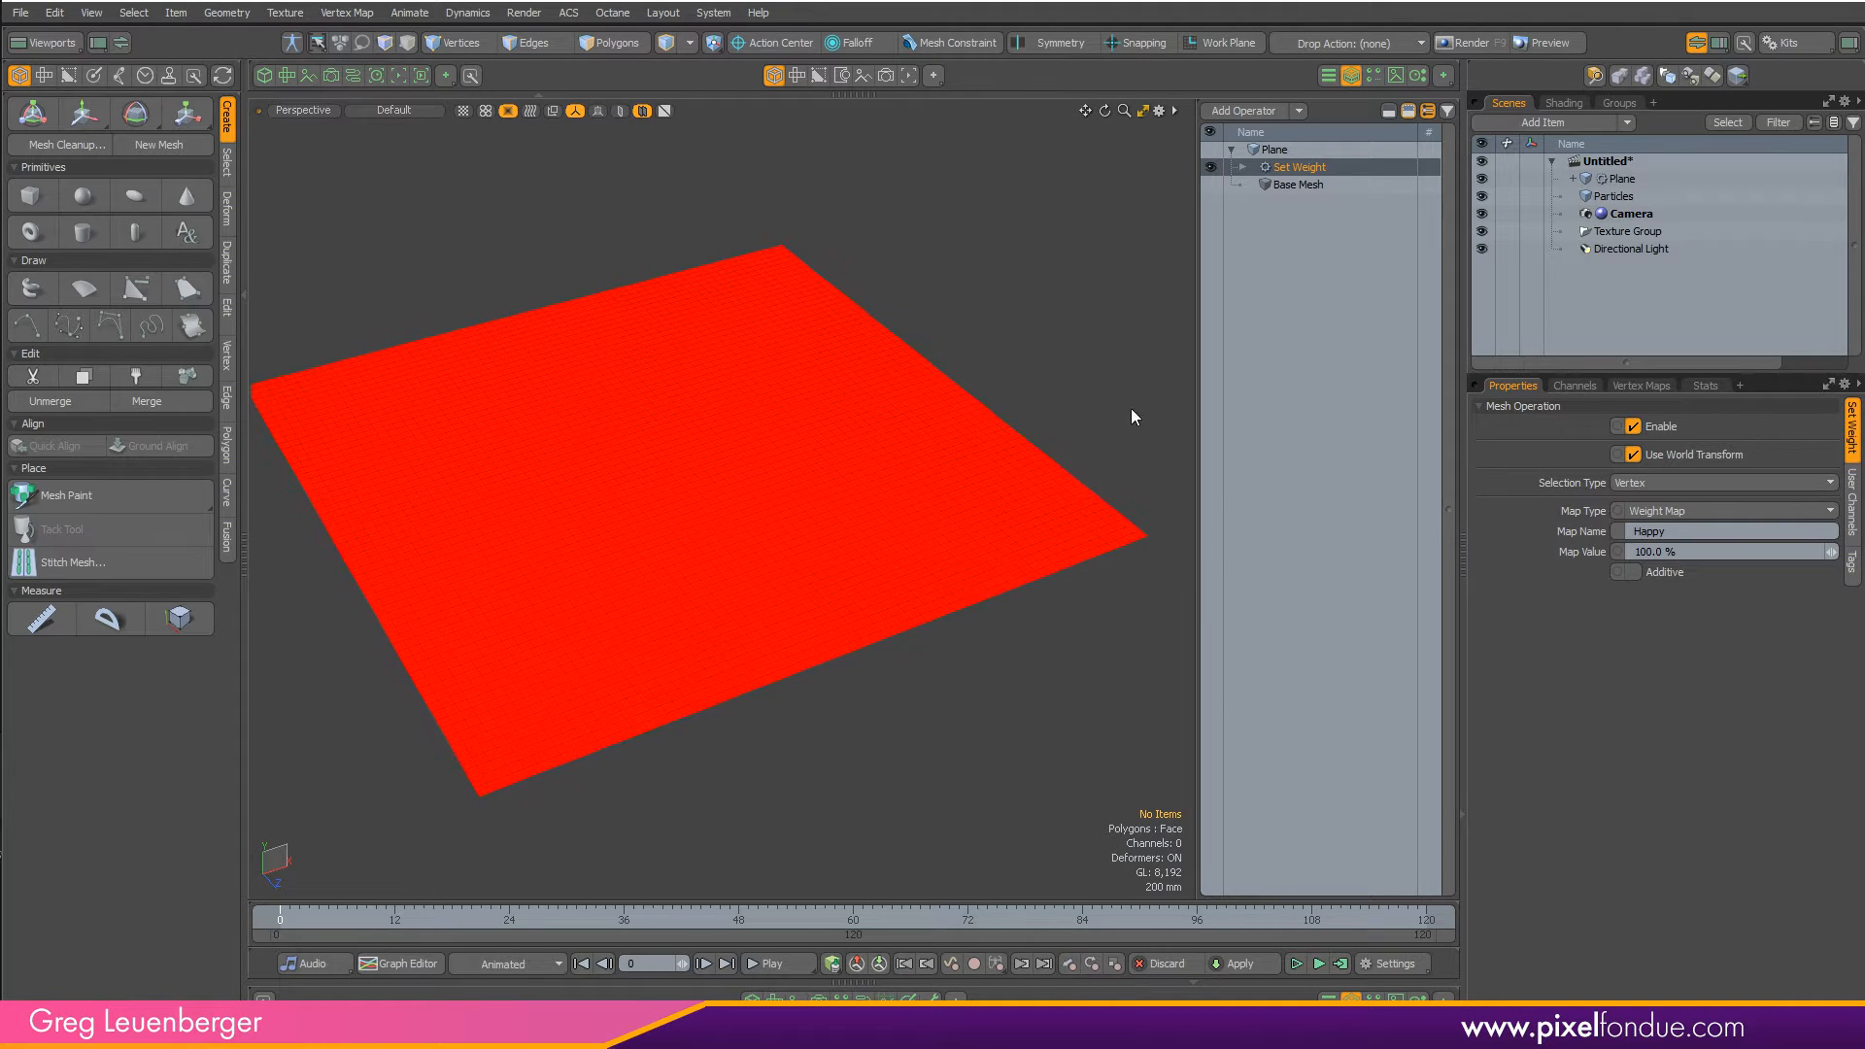
{"action": "left_click", "coordinate": [1242, 167]}
{"action": "left_click", "coordinate": [1254, 184]}
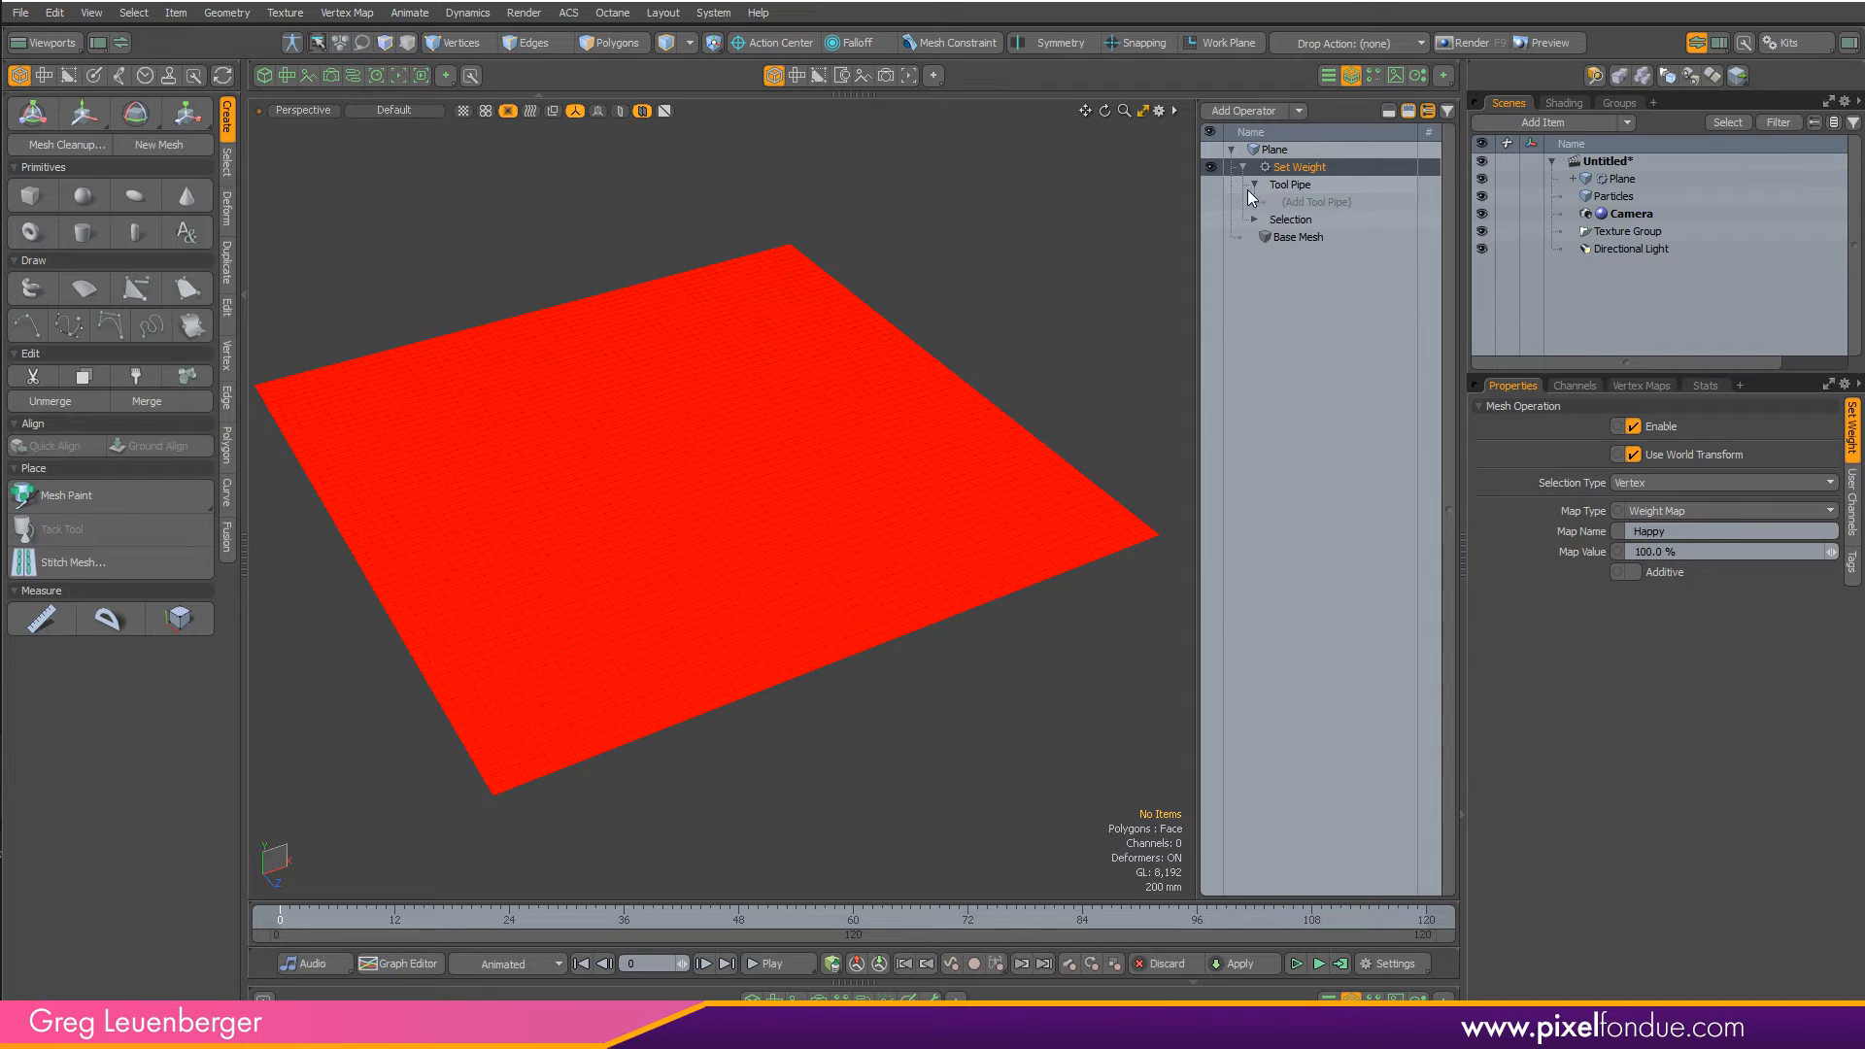
{"action": "left_click", "coordinate": [1307, 202]}
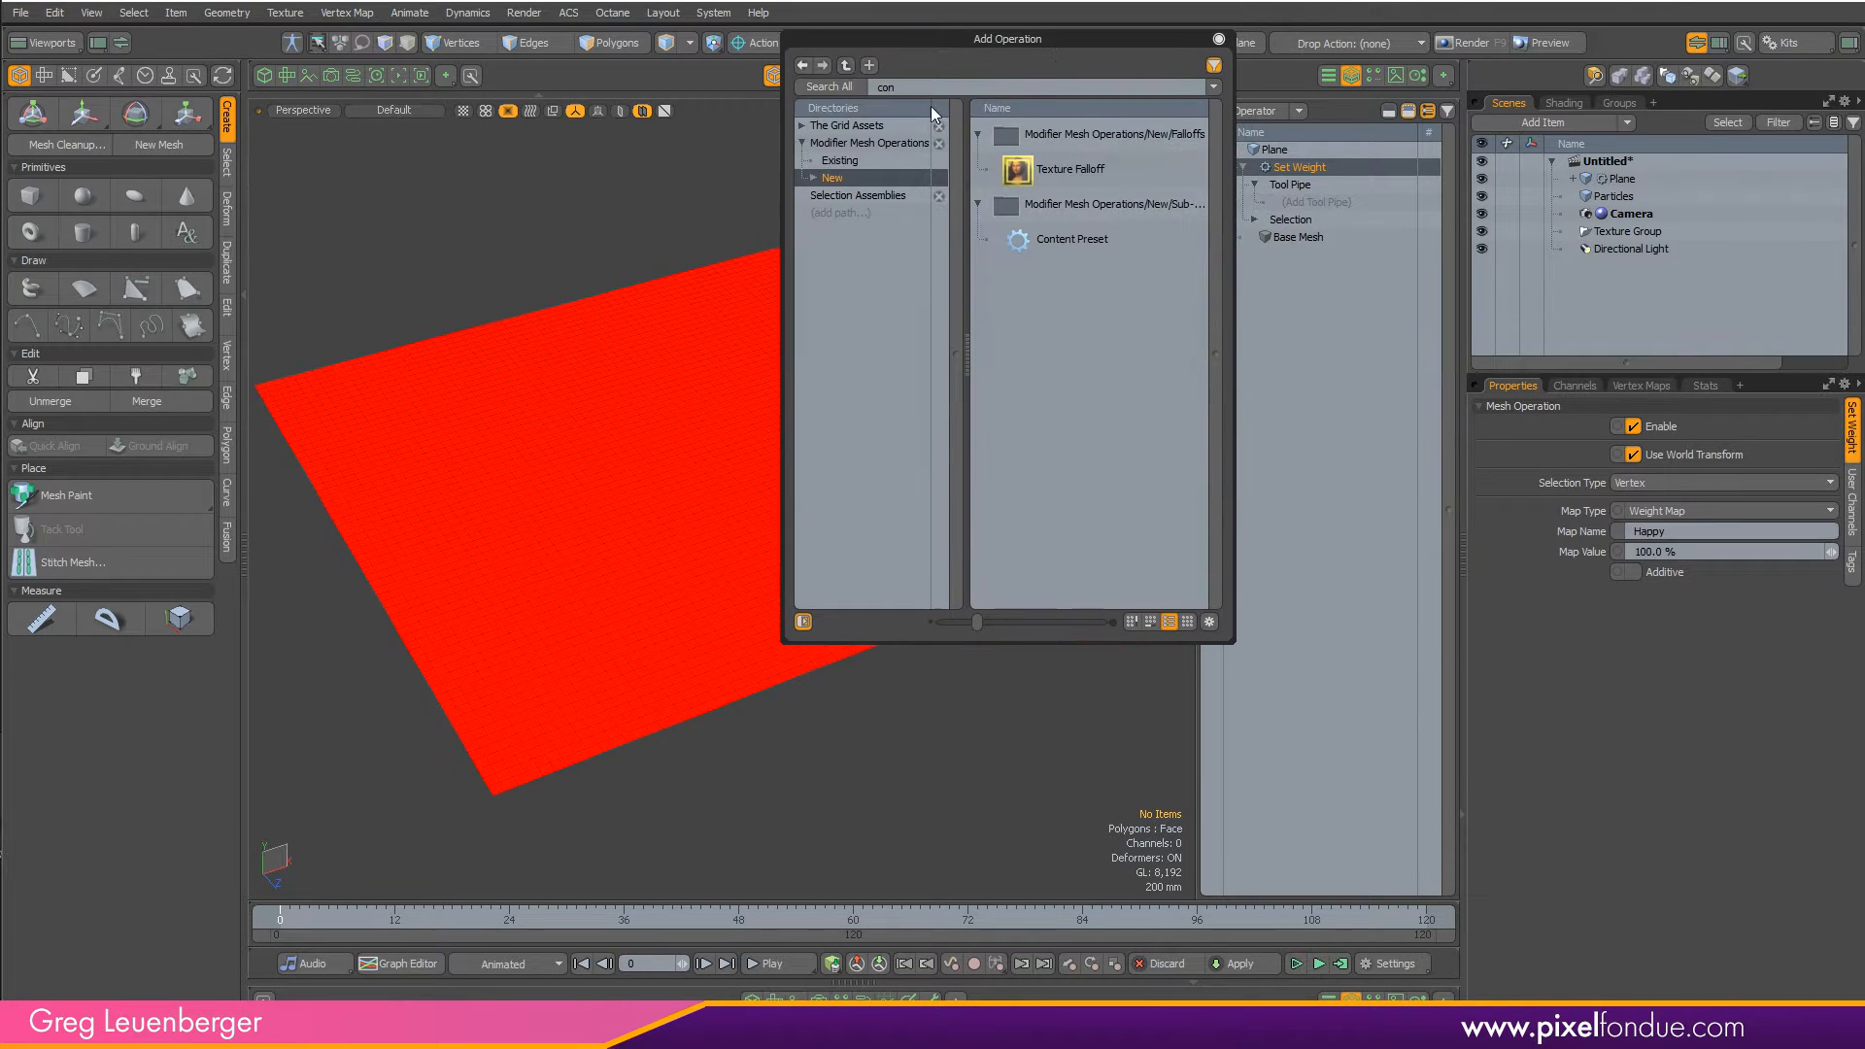
{"action": "key", "text": "BackSpace"}
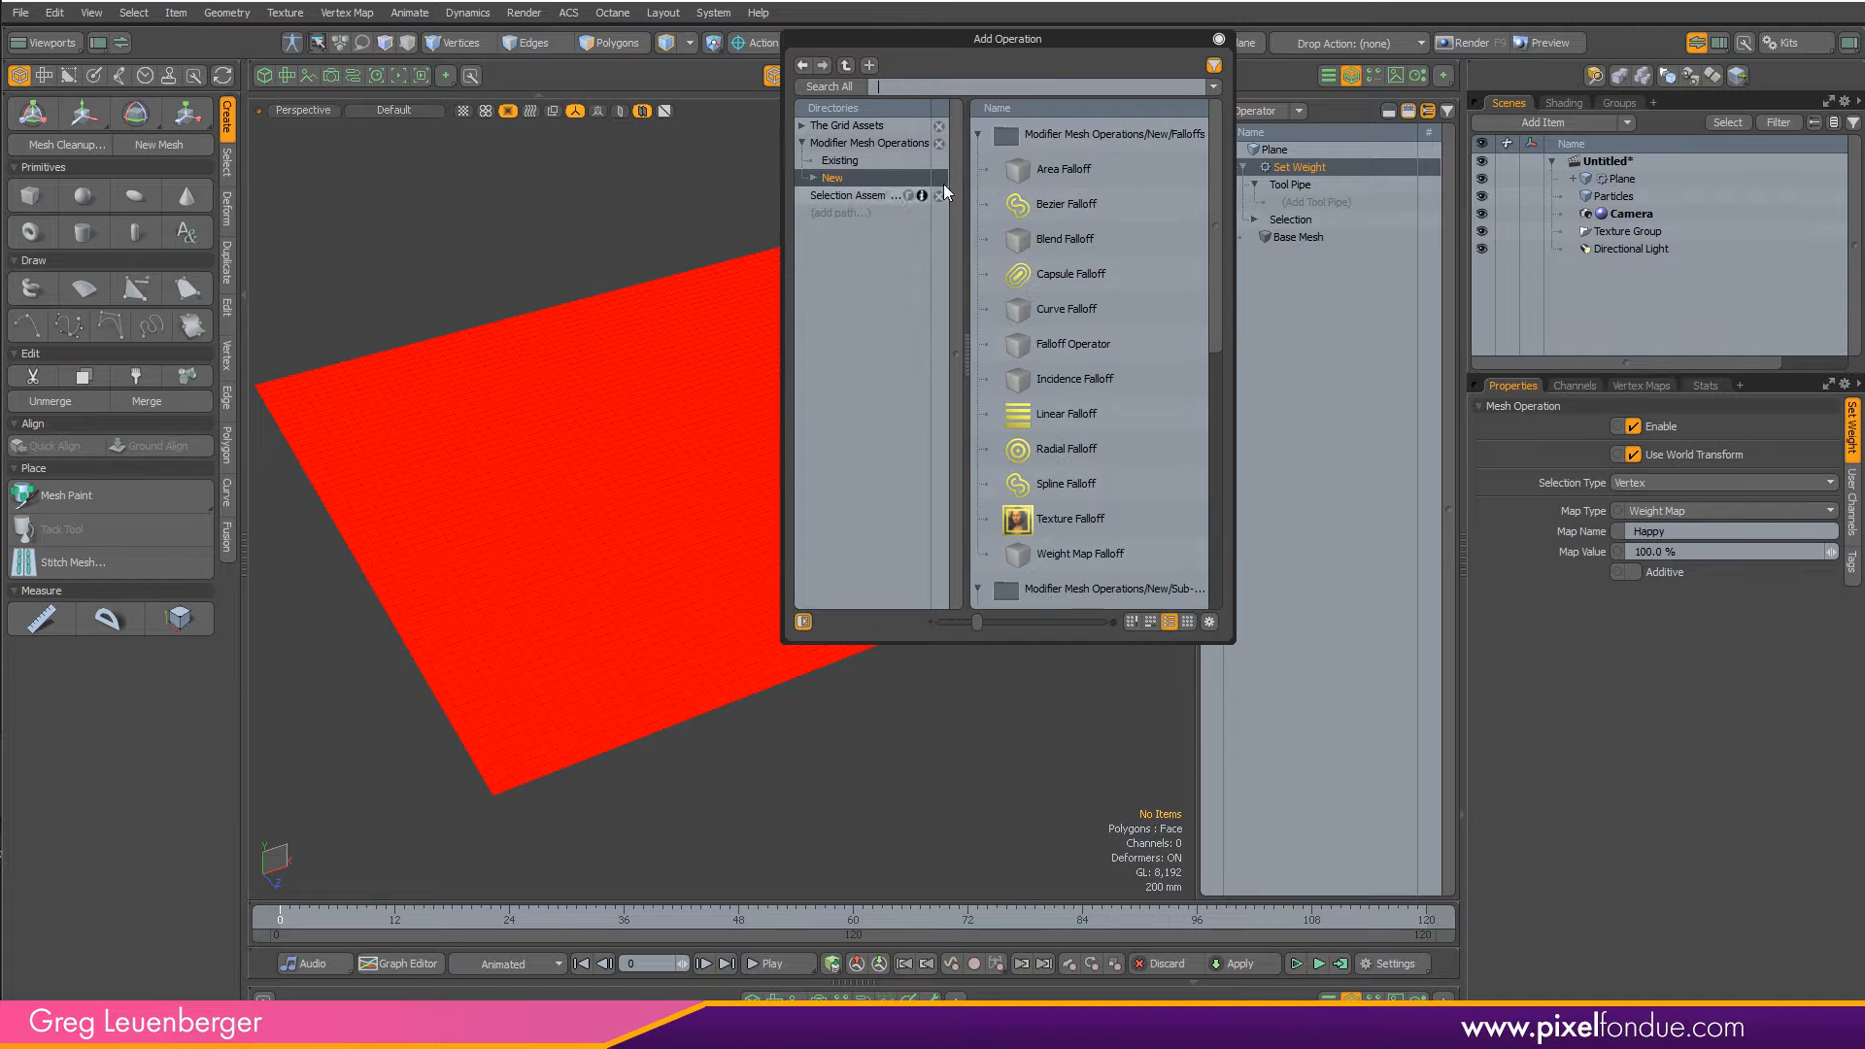
{"action": "left_click", "coordinate": [811, 178]}
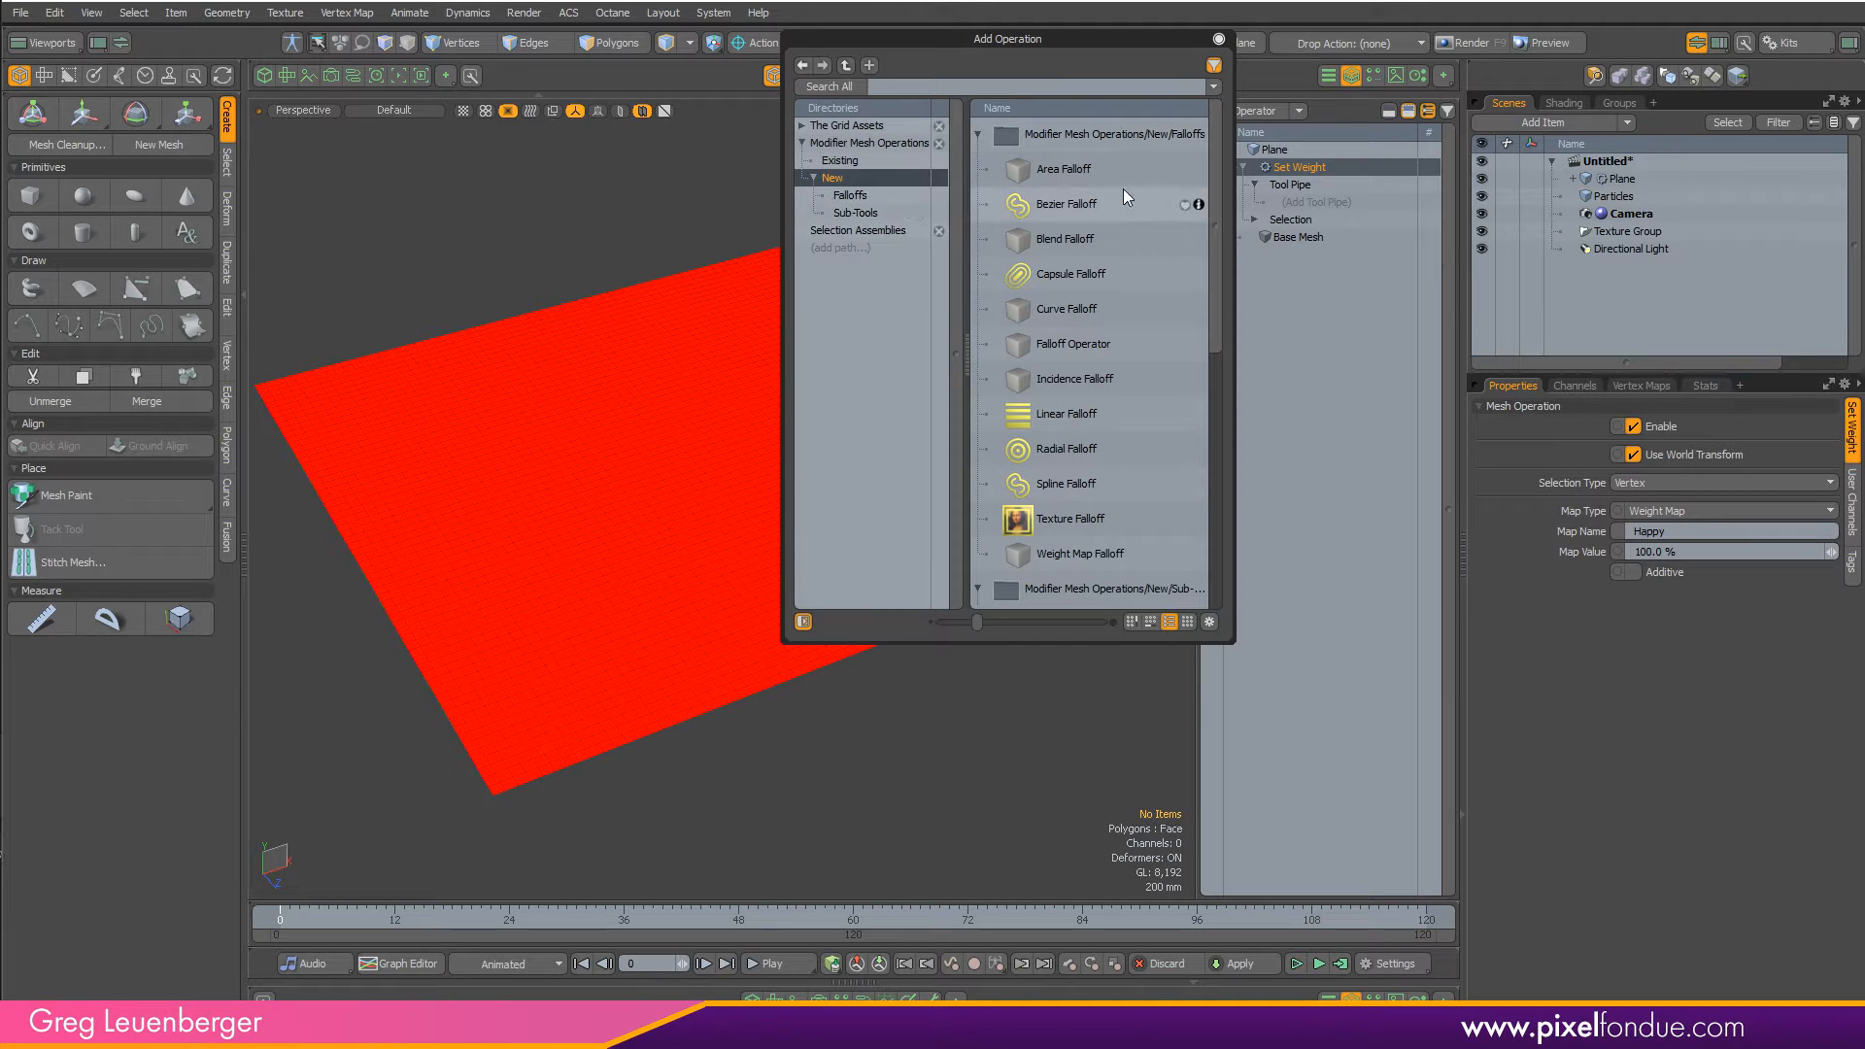
{"action": "double_click", "coordinate": [1073, 518]}
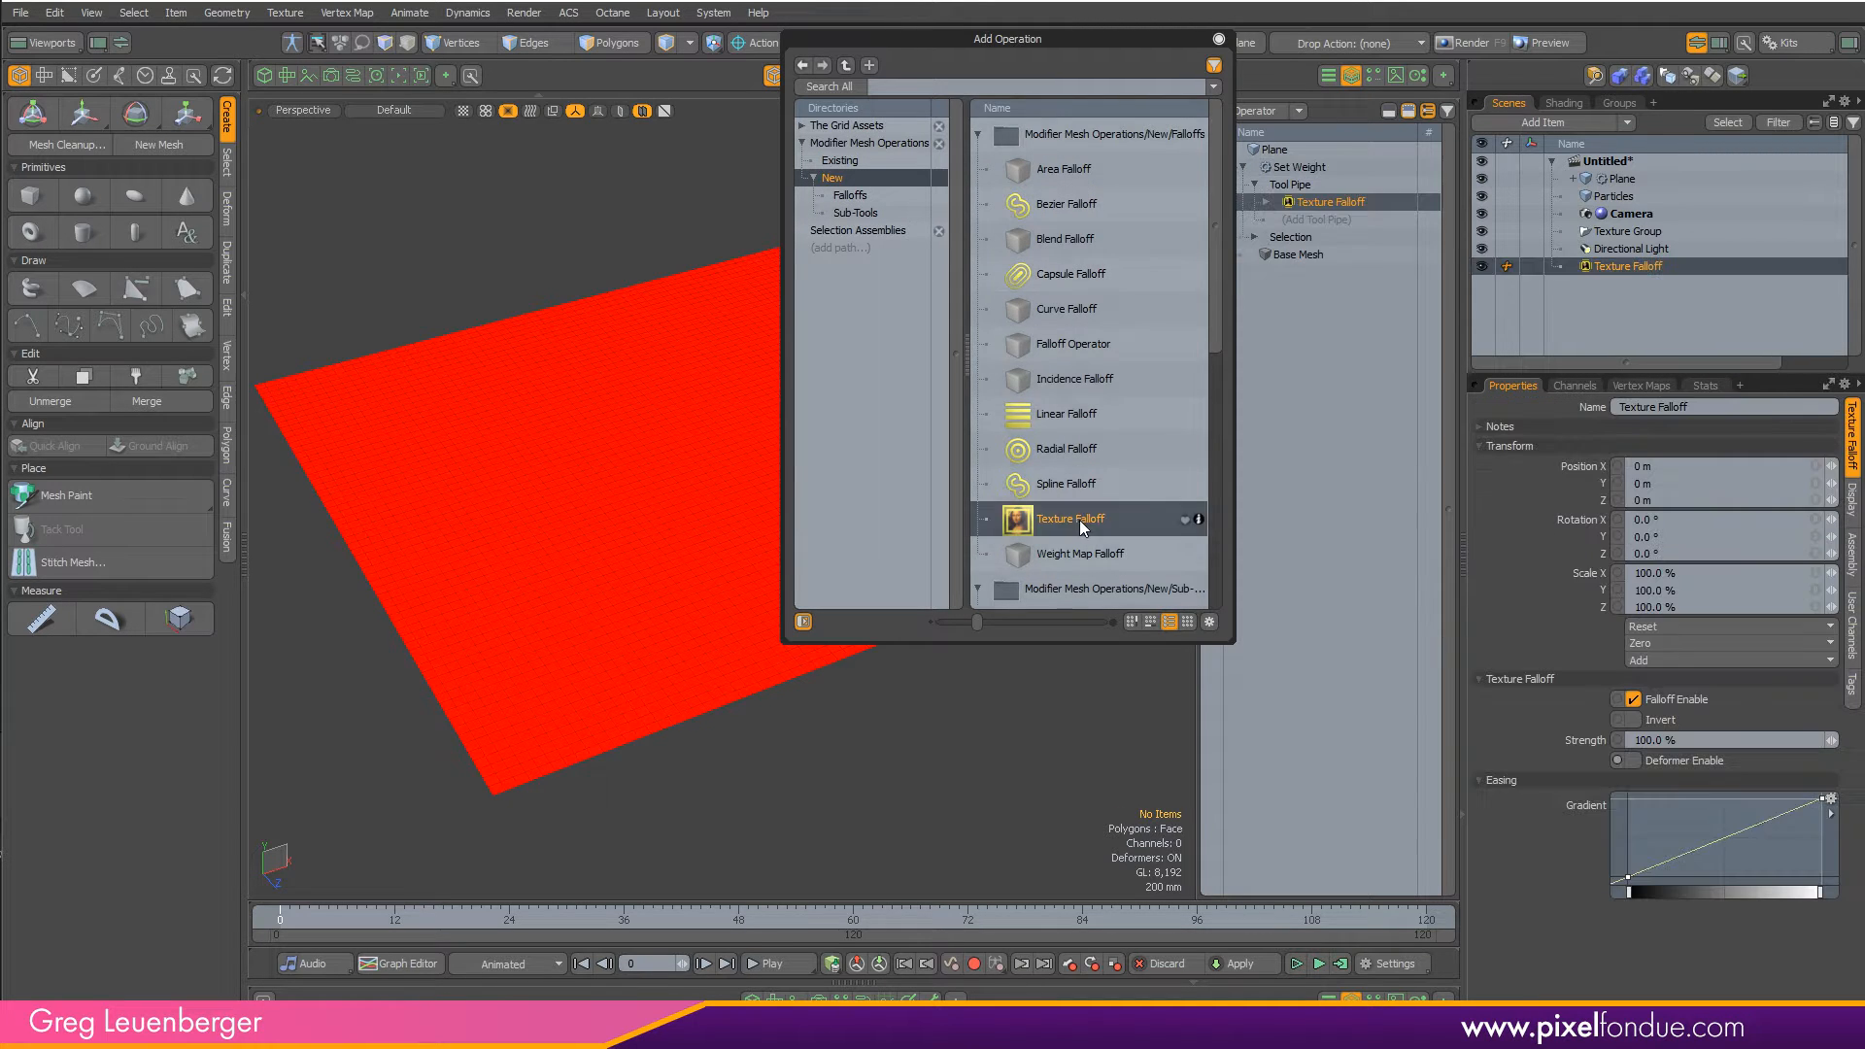
{"action": "left_click", "coordinate": [1219, 37]}
- Add a Constant texture to the Texture Falloff and set its value to 0%
{"action": "left_click", "coordinate": [1266, 202]}
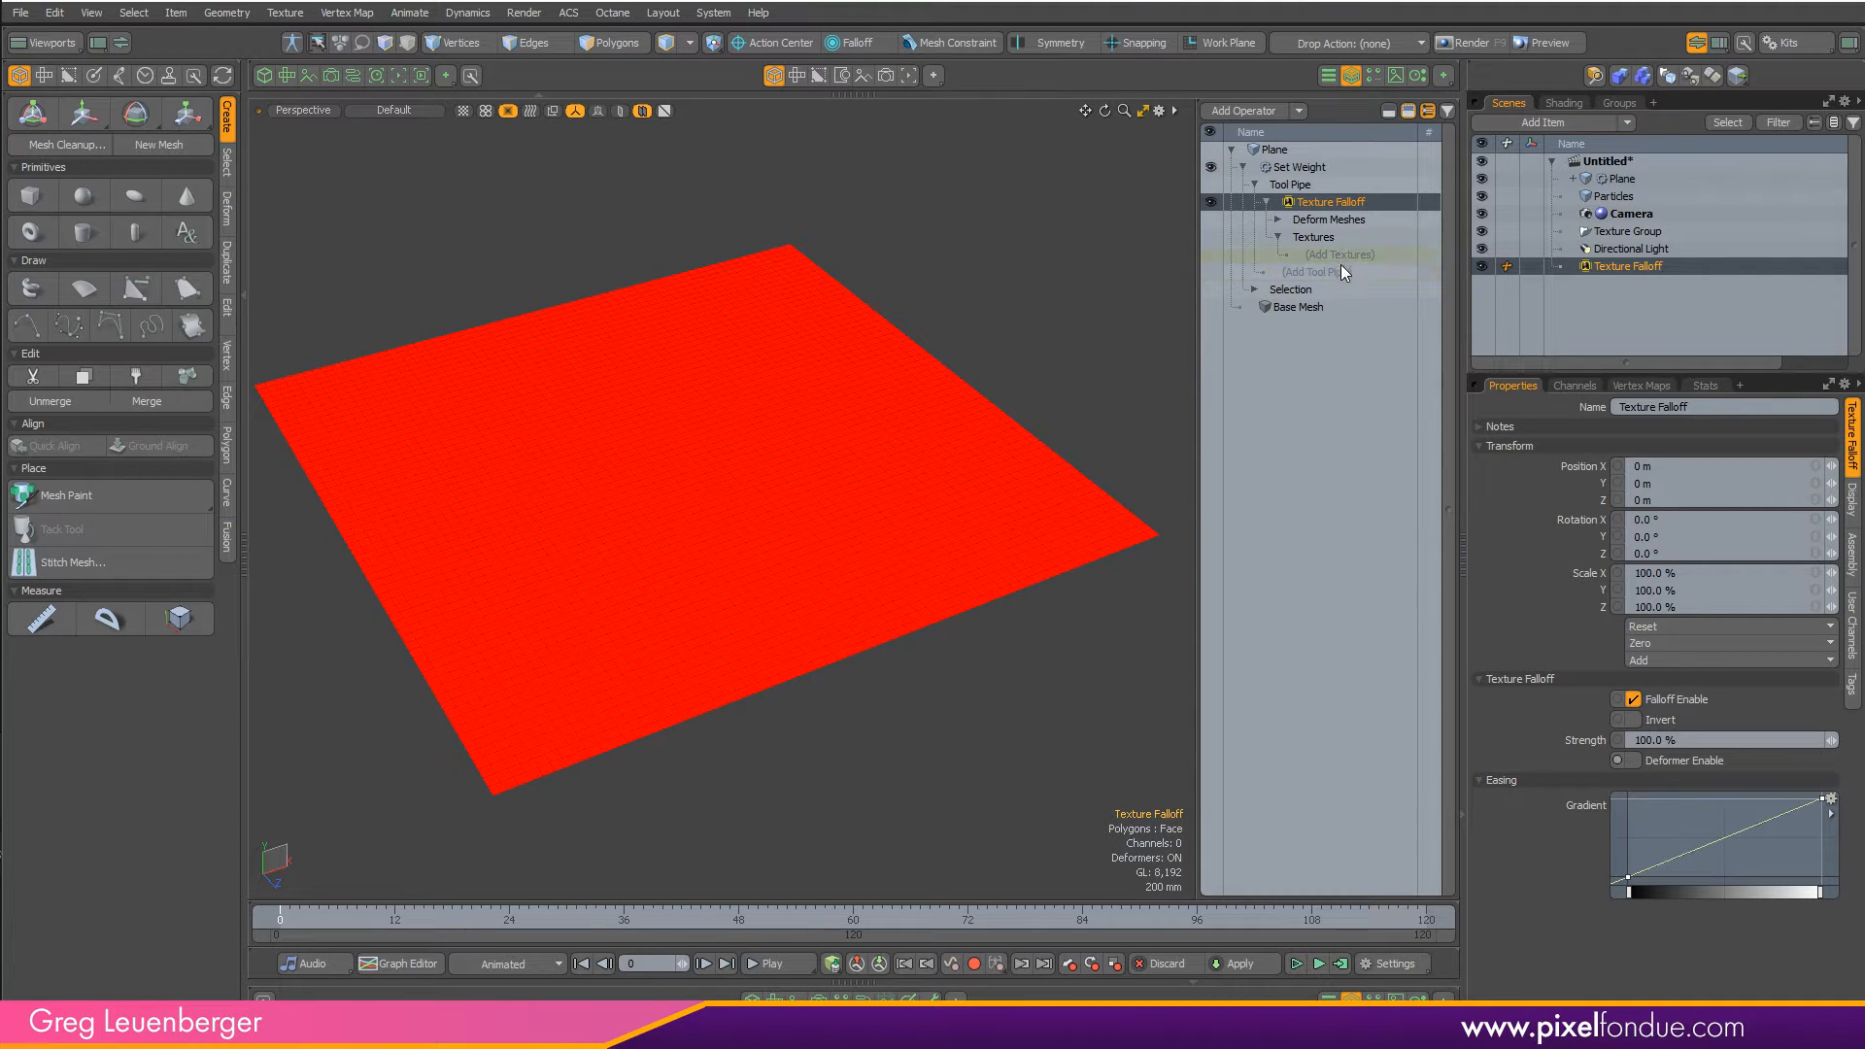
{"action": "left_click", "coordinate": [1033, 6]}
{"action": "type", "text": "cons"}
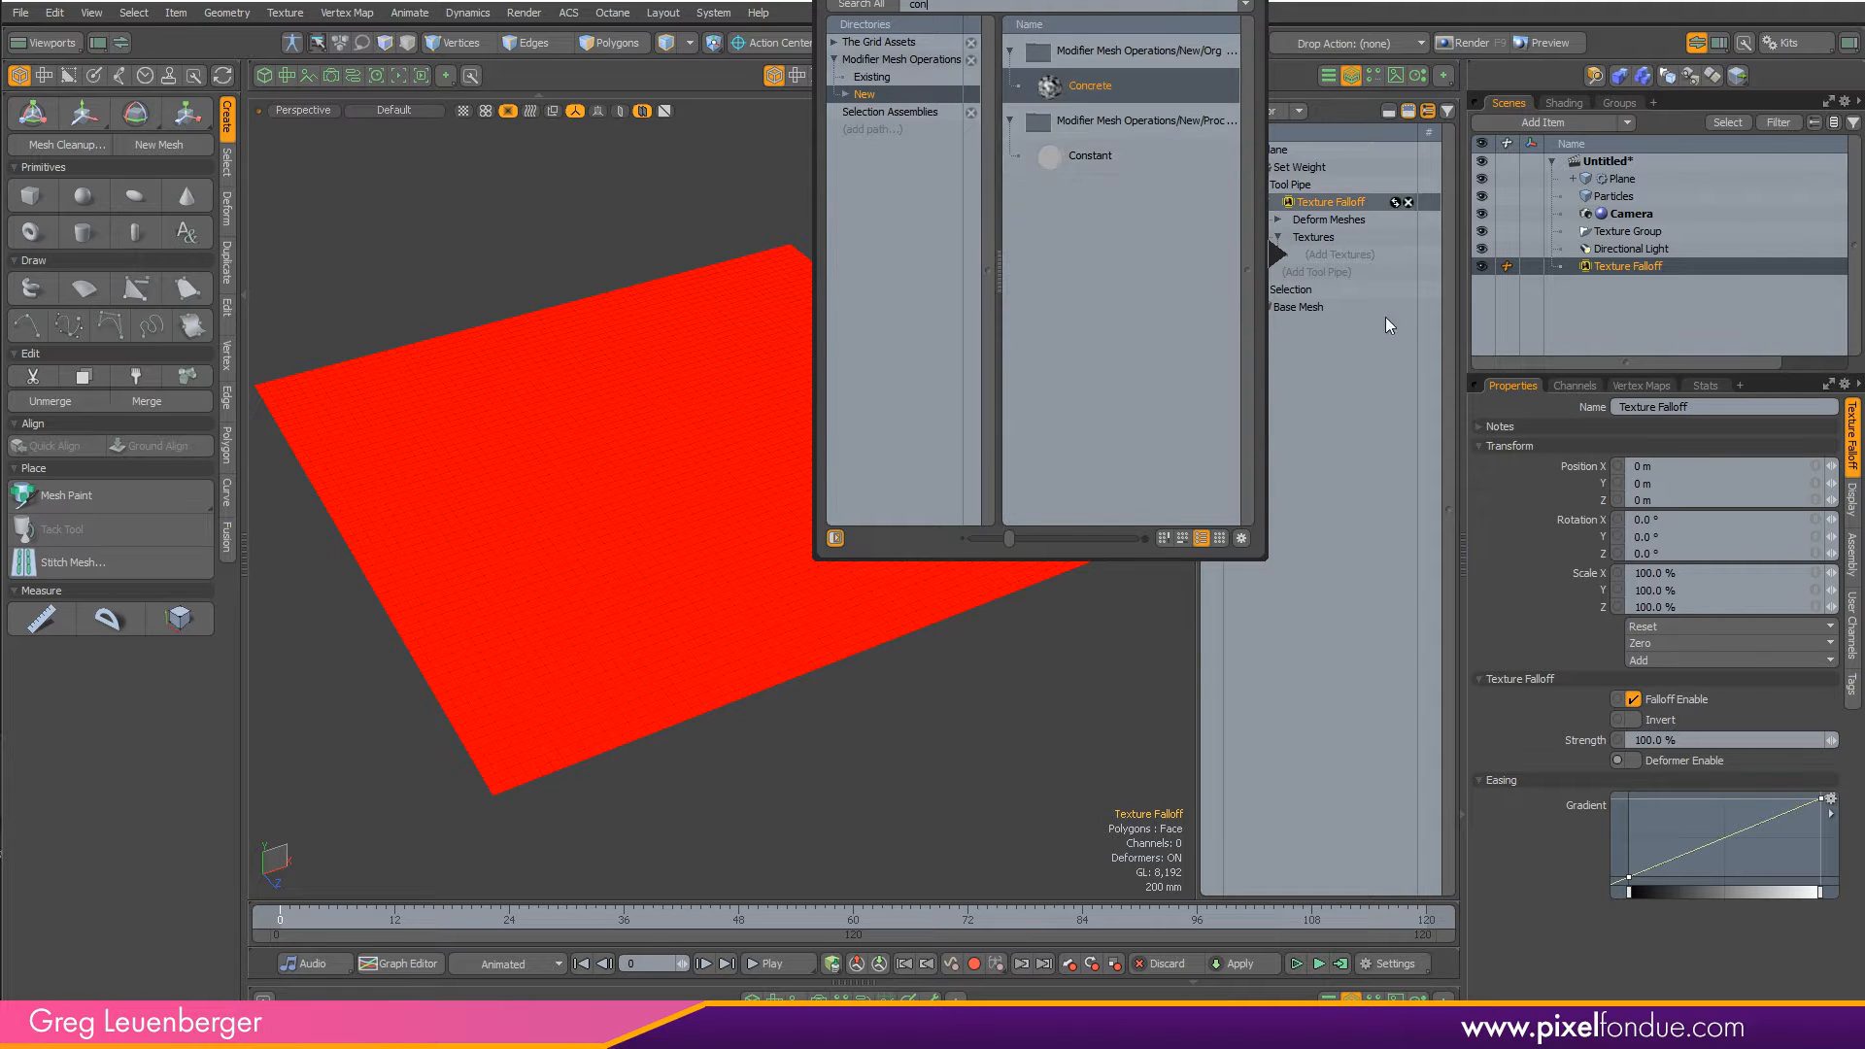
{"action": "double_click", "coordinate": [1074, 155]}
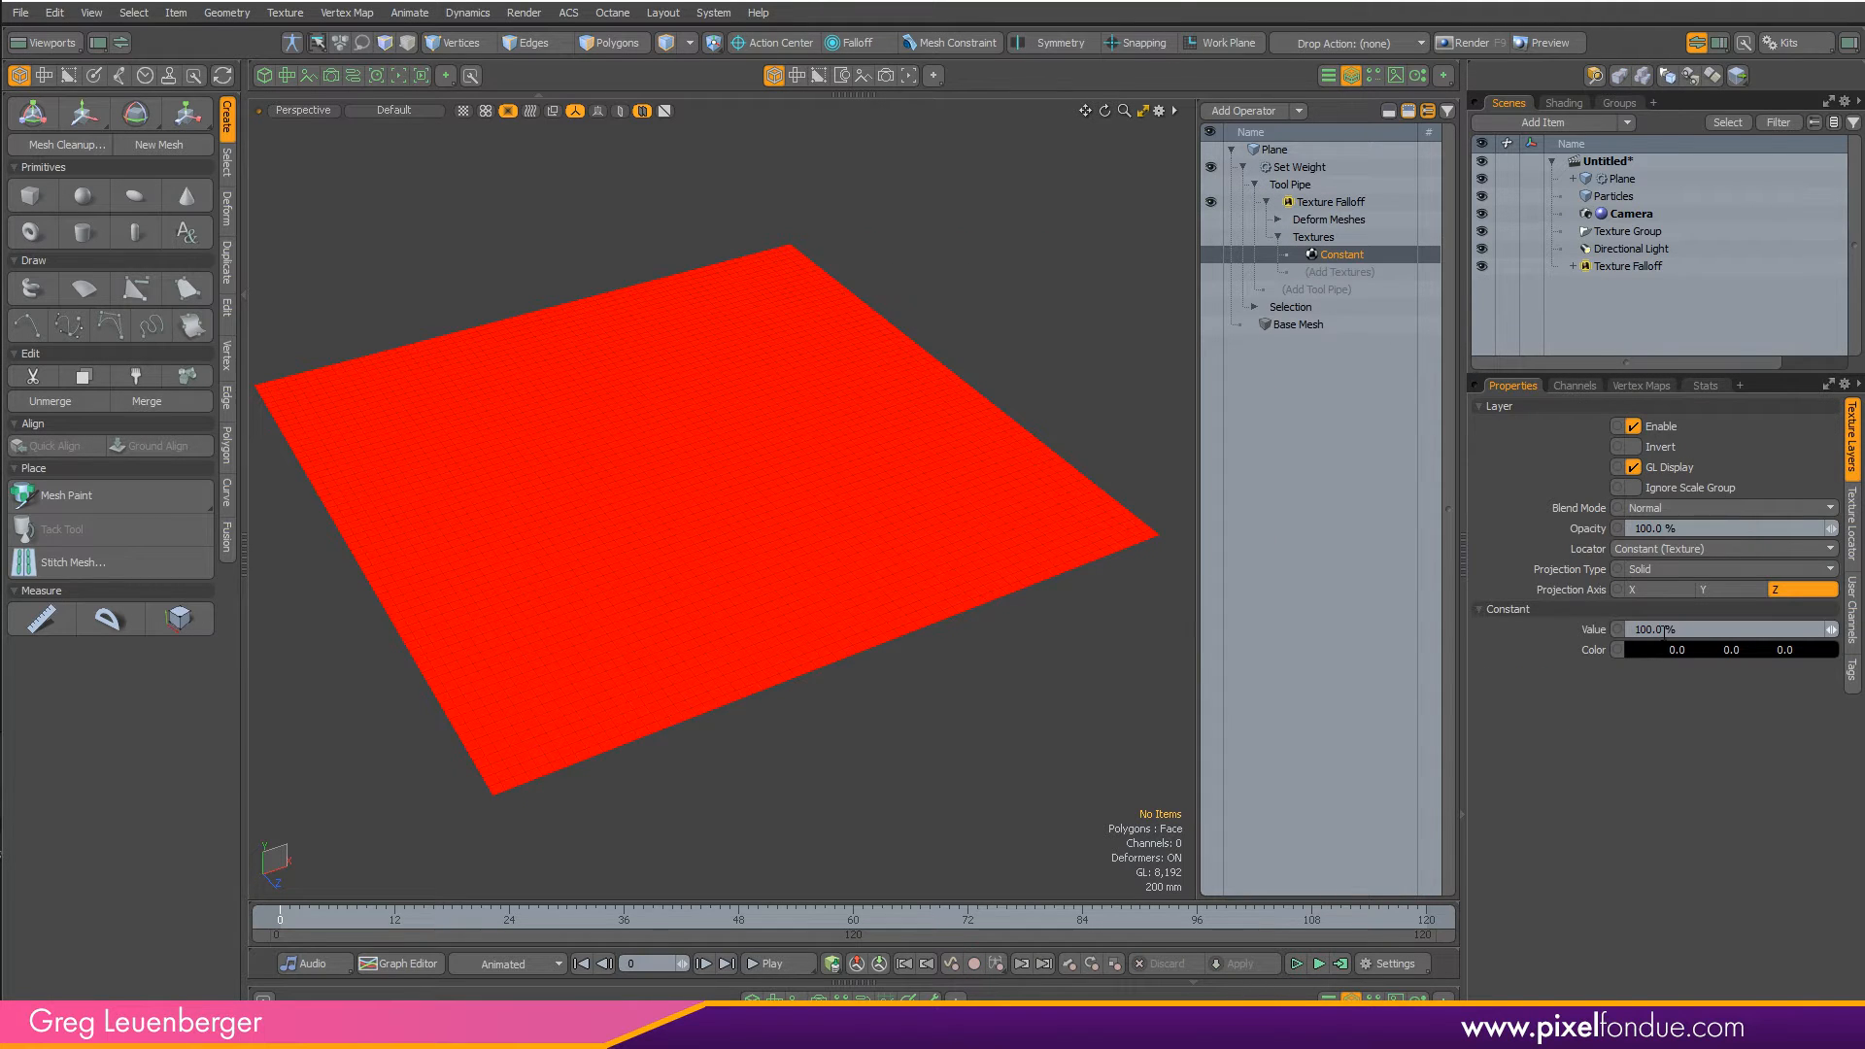
{"action": "left_click", "coordinate": [1701, 626]}
{"action": "type", "text": "0"}
{"action": "key", "text": "Return"}
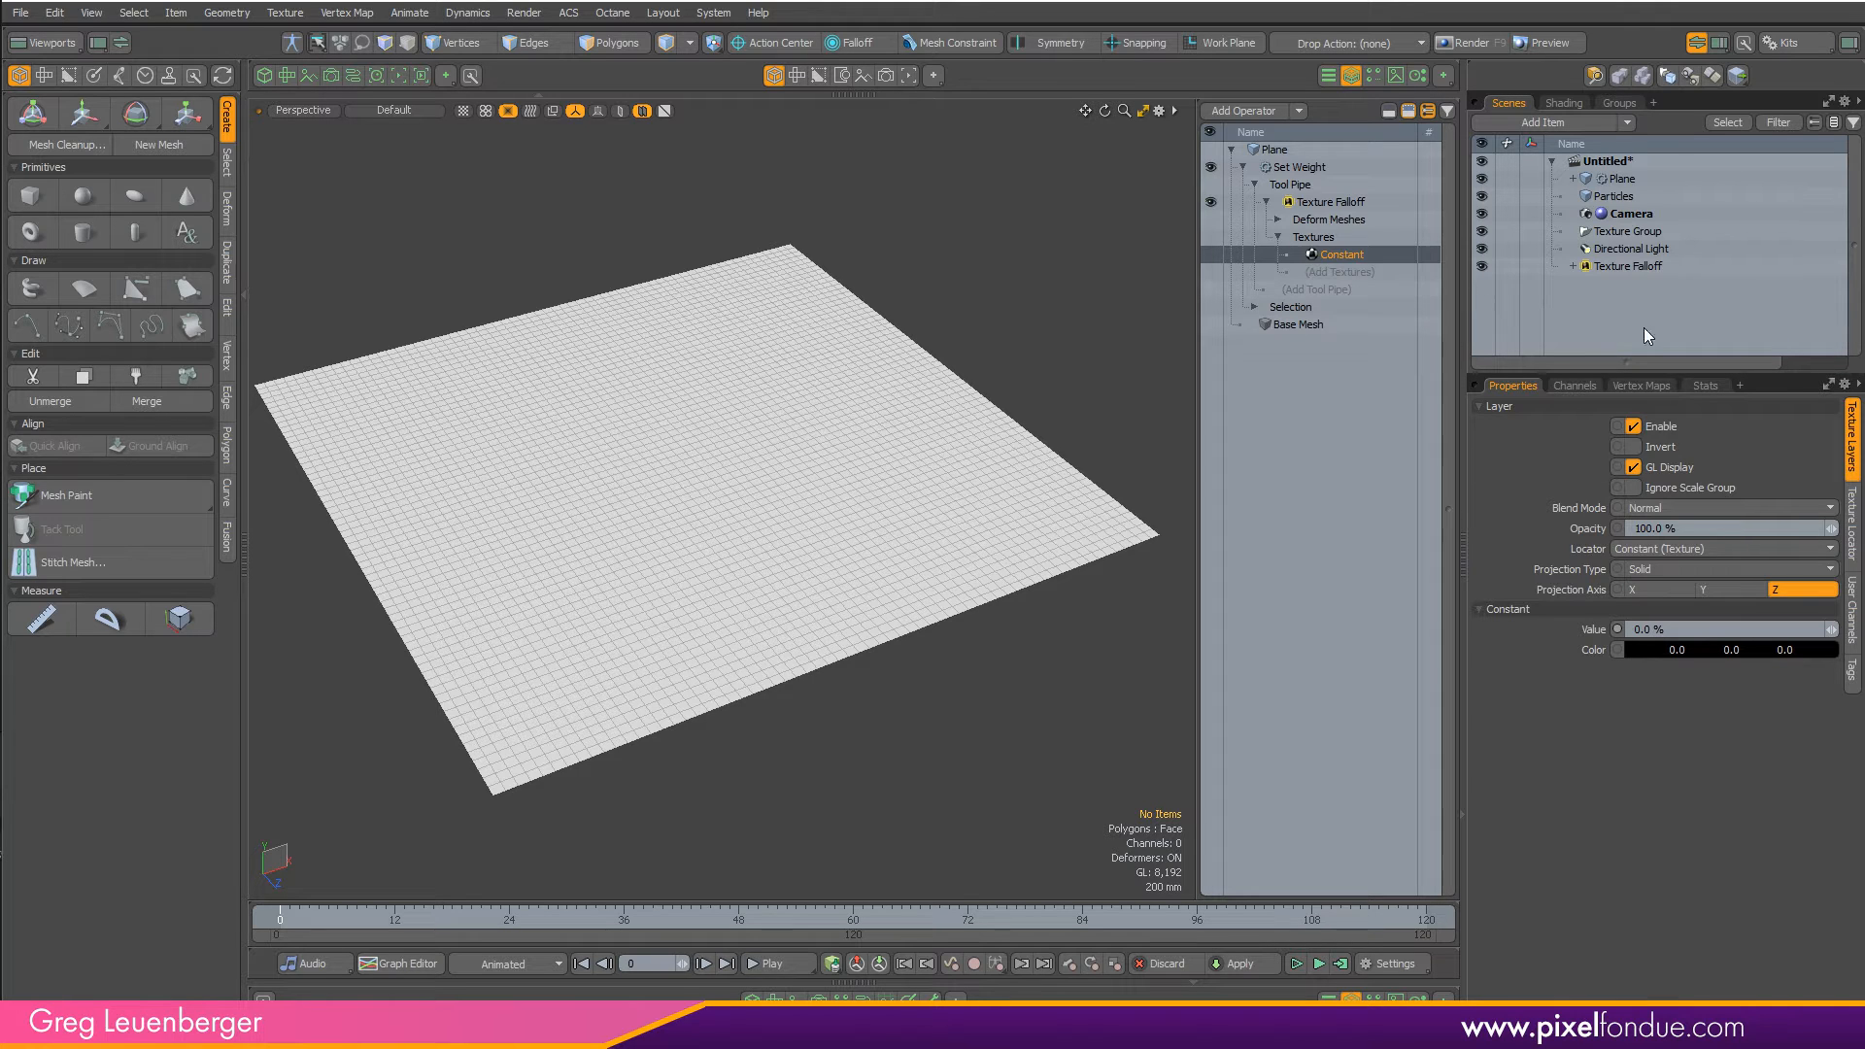
- Show the schematic view, add the Constant texture and Plane to its workspace, and move the Constant node away from the Plane node
{"action": "left_click", "coordinate": [1847, 518]}
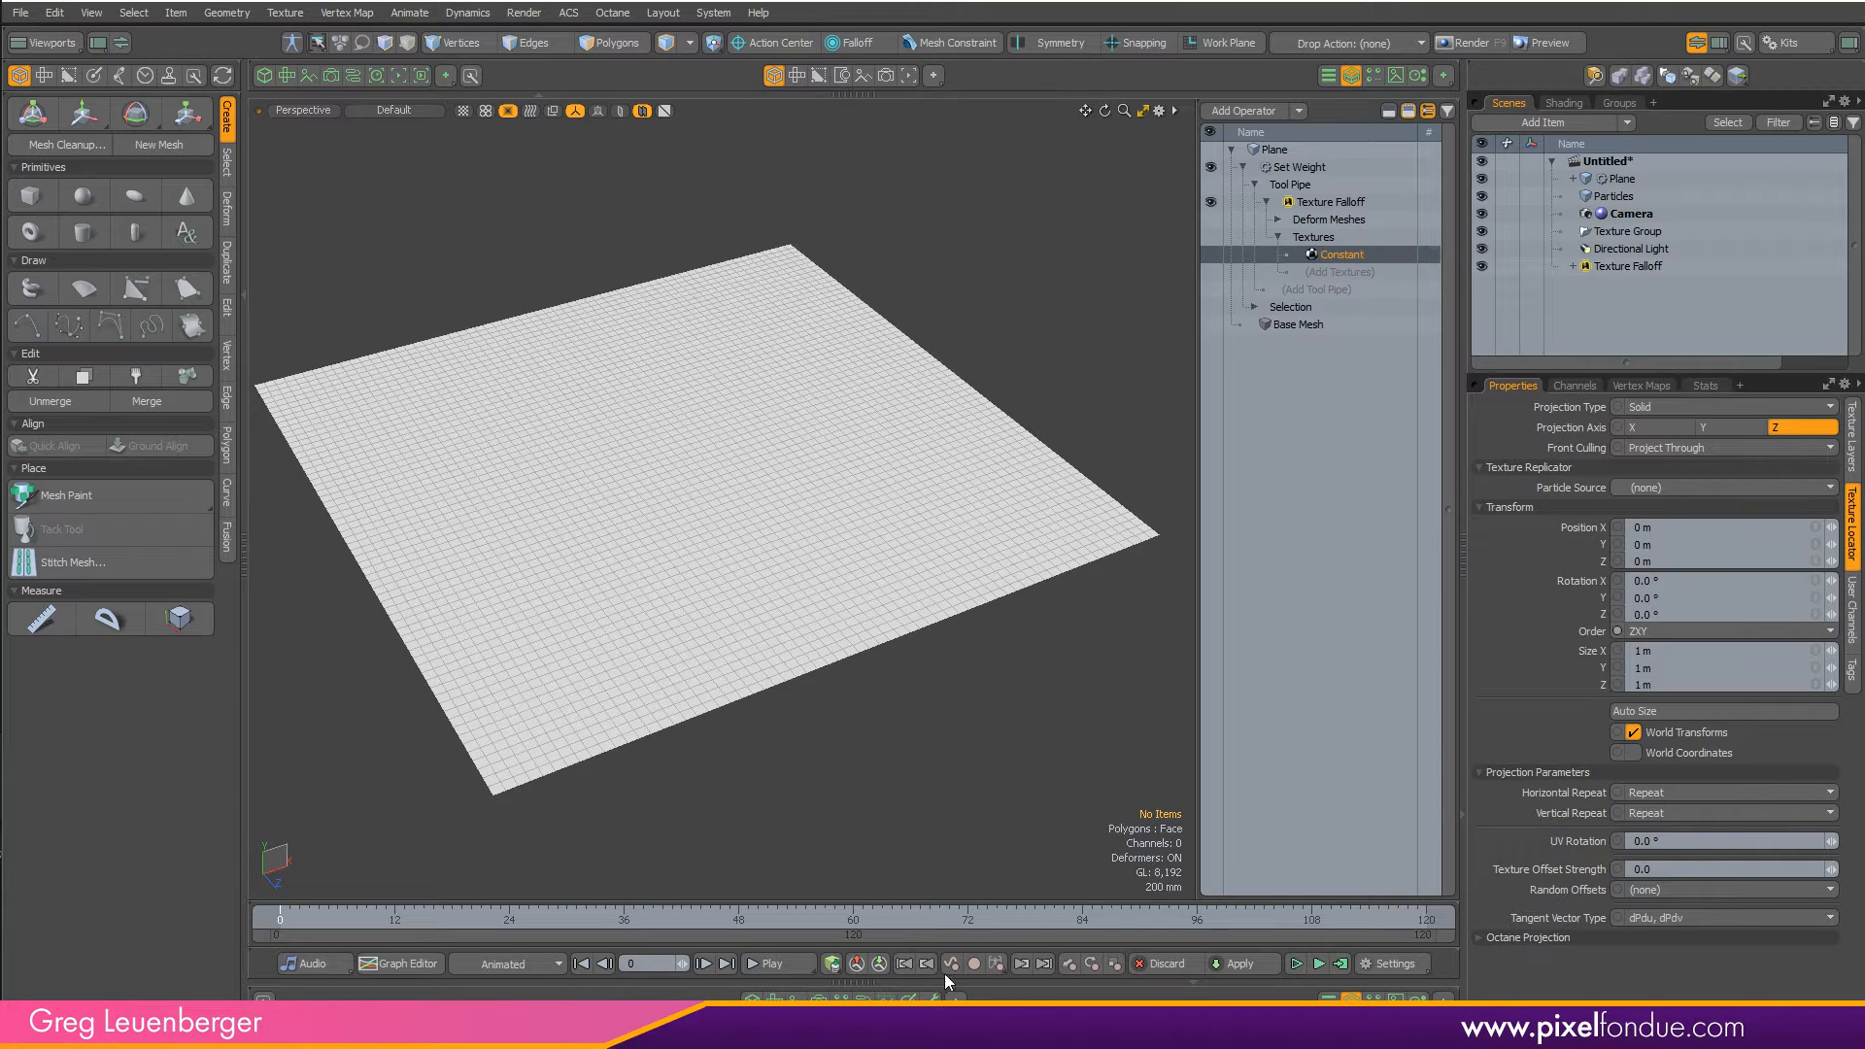
{"action": "left_click", "coordinate": [863, 1000]}
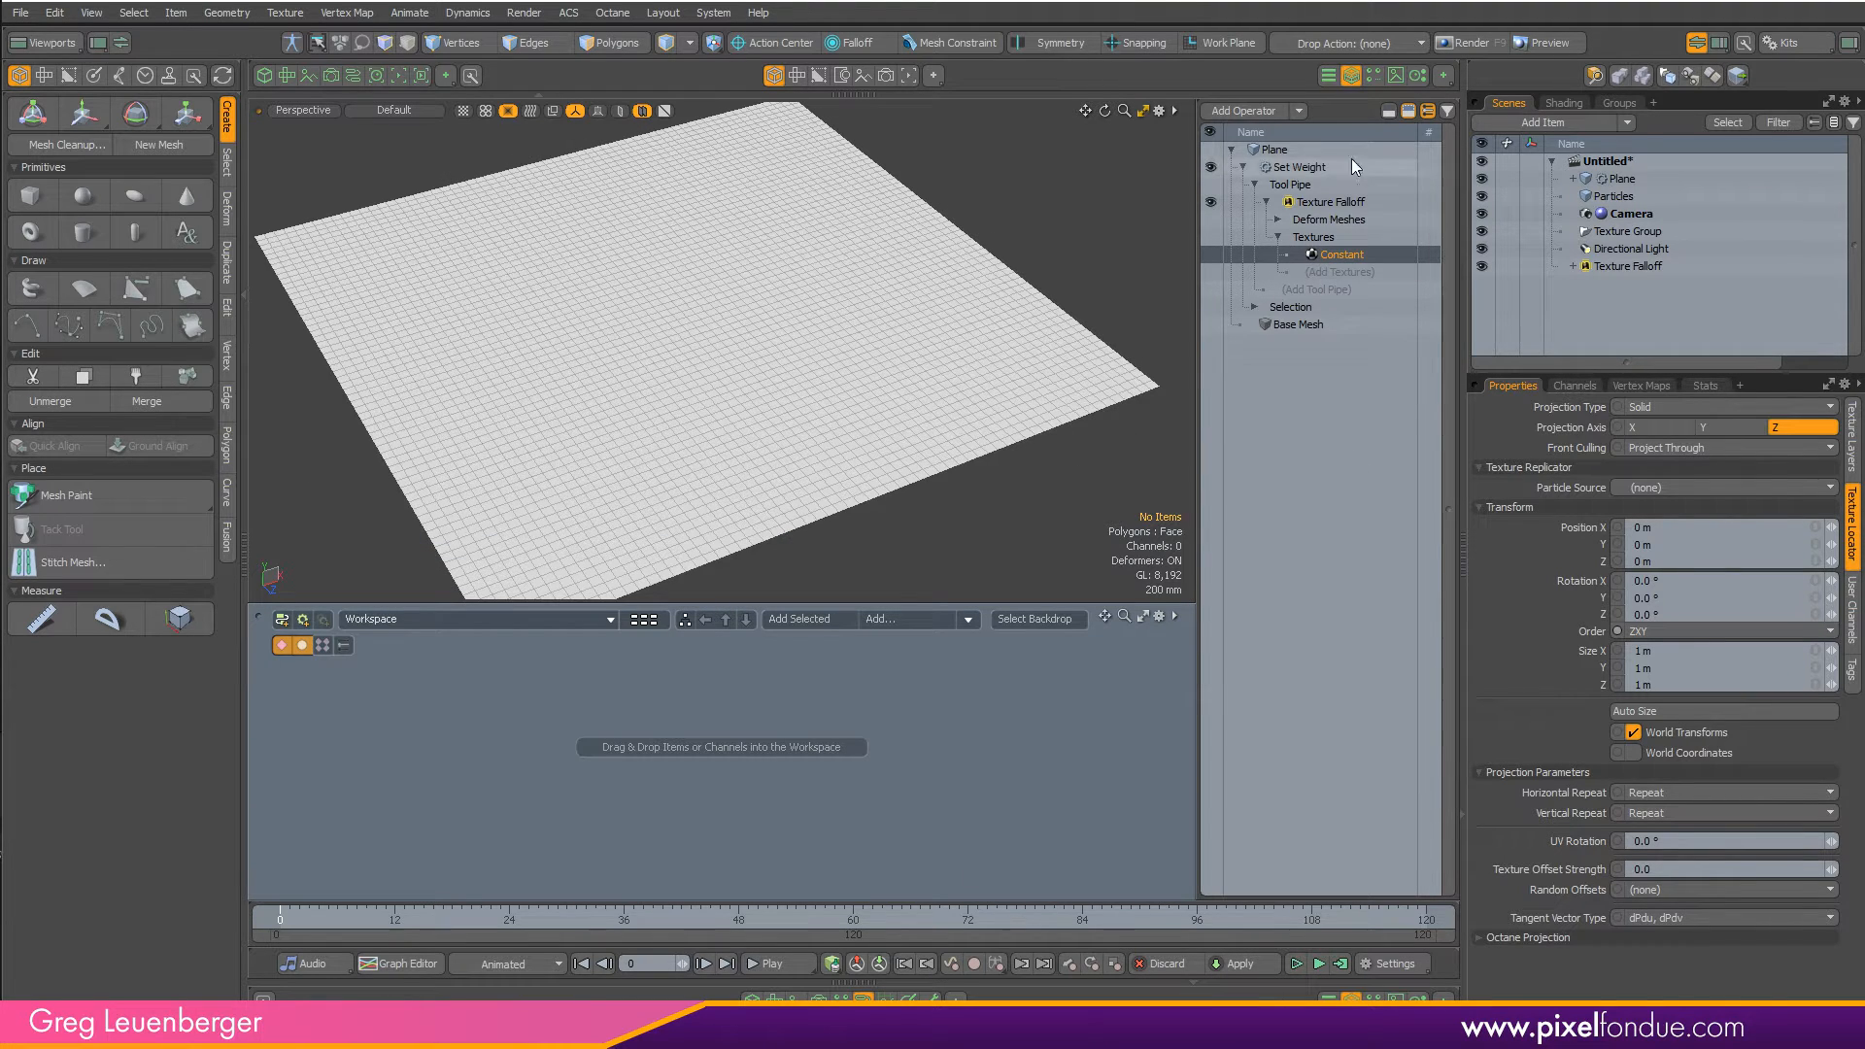
{"action": "left_click_drag", "start_coordinate": [1620, 177], "coordinate": [660, 792]}
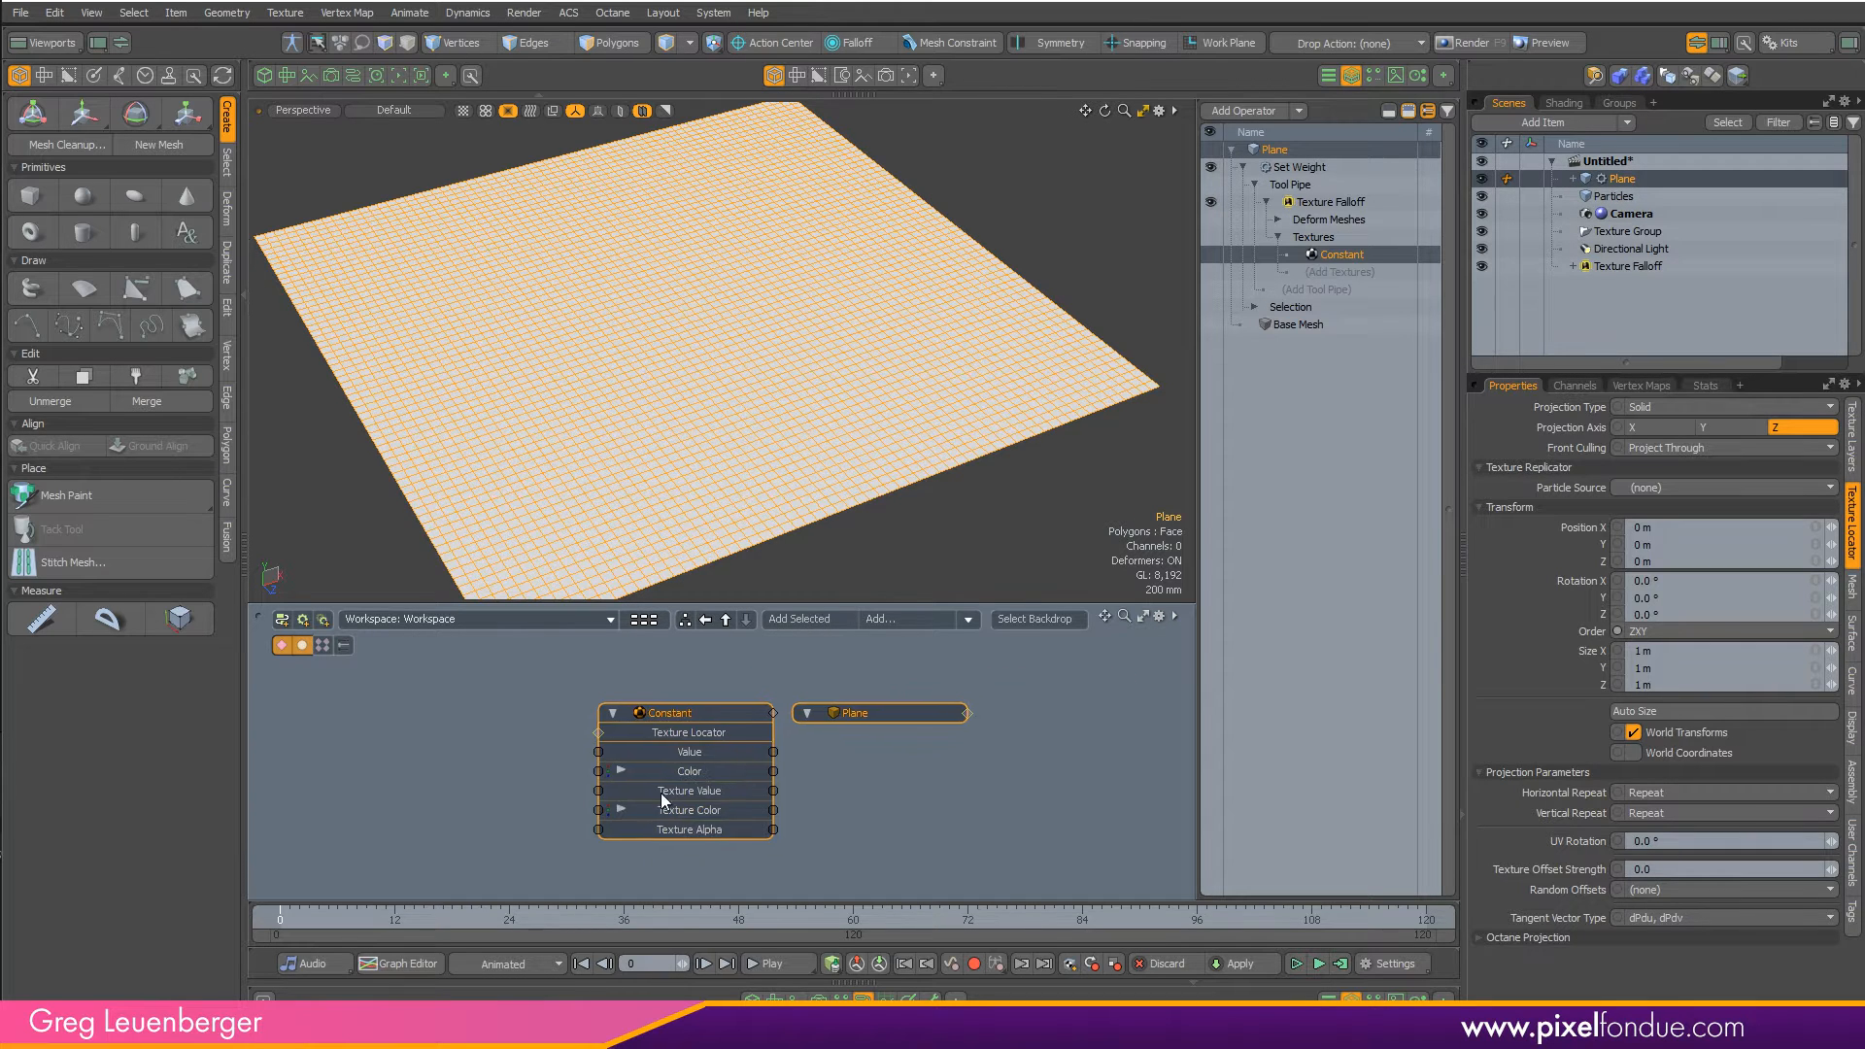
{"action": "left_click", "coordinate": [702, 680]}
{"action": "left_click_drag", "start_coordinate": [709, 708], "coordinate": [380, 726]}
{"action": "left_click_drag", "start_coordinate": [1032, 709], "coordinate": [1064, 711], "text": "alt"}
{"action": "left_click_drag", "start_coordinate": [1064, 711], "coordinate": [953, 798], "text": "alt"}
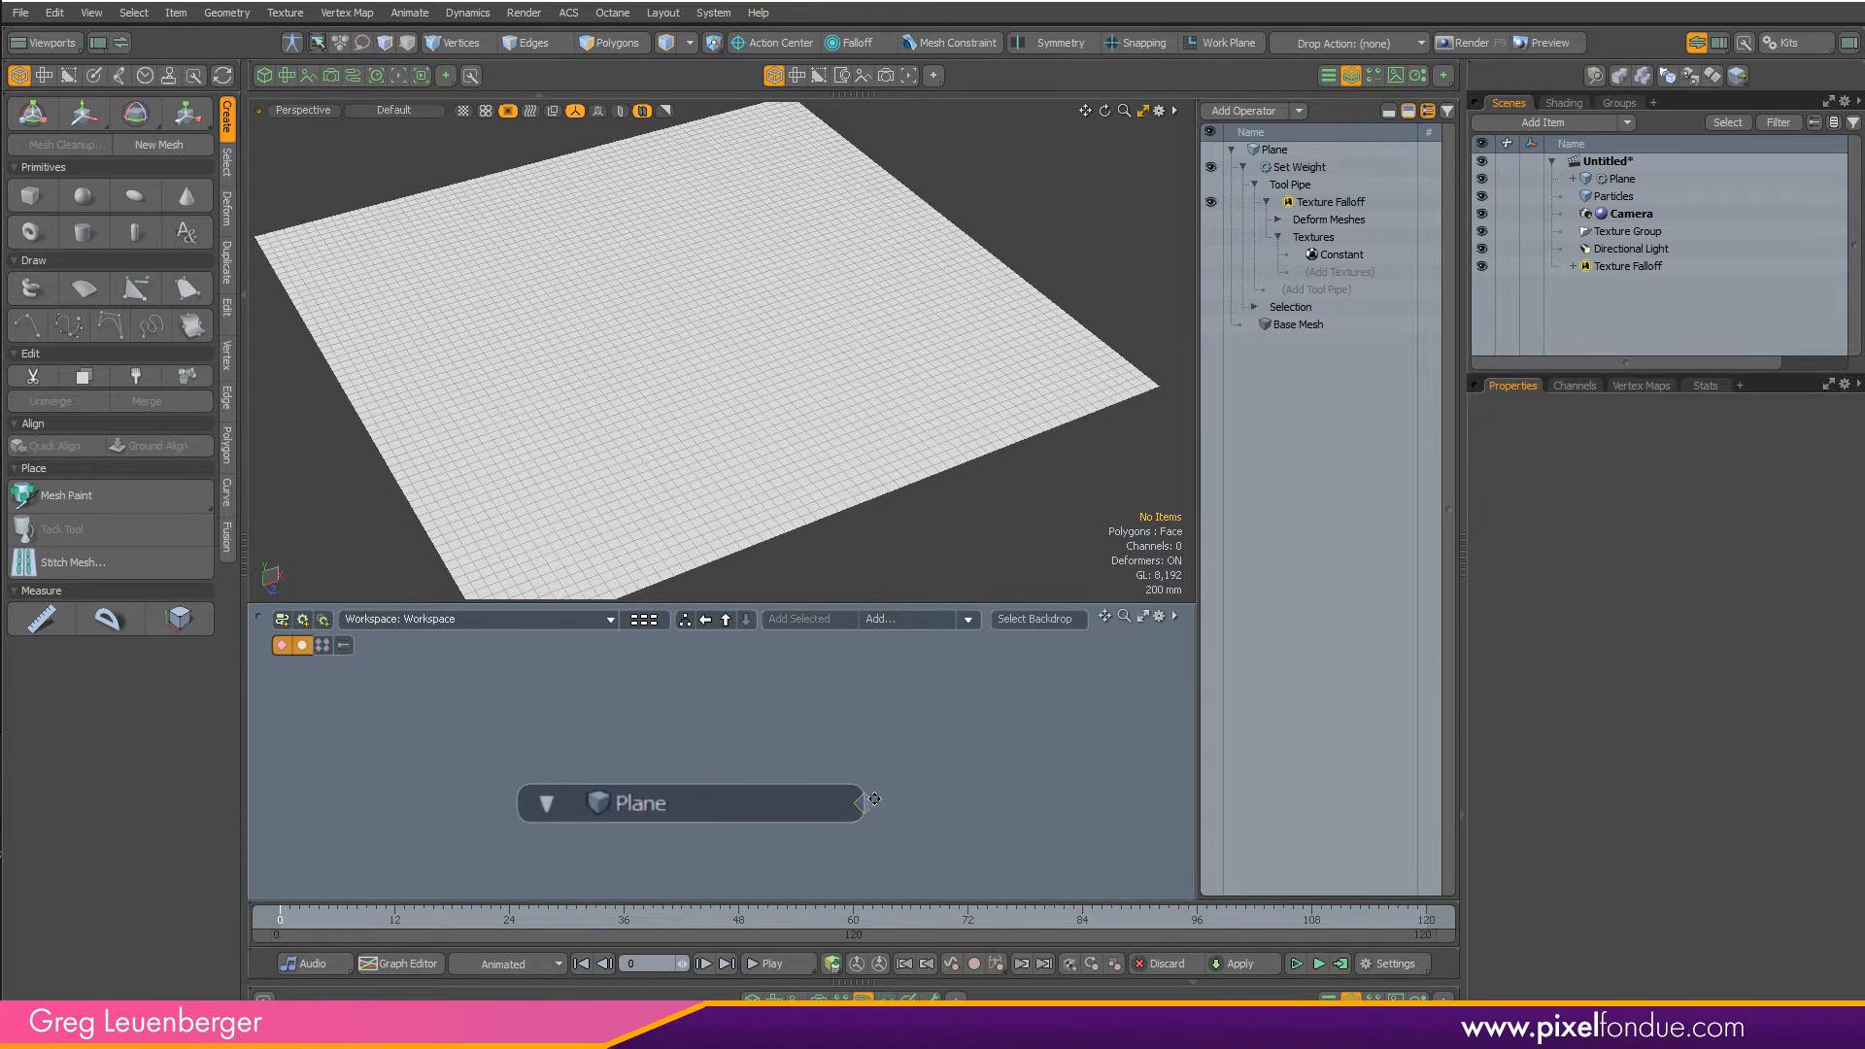
- Reveal the Set Weight node from the Plane's output and the Texture Falloff node from its Tool Pipe input, arranging them beside the Plane
{"action": "left_click", "coordinate": [866, 804]}
{"action": "left_click_drag", "start_coordinate": [715, 800], "coordinate": [634, 800]}
{"action": "left_click_drag", "start_coordinate": [1041, 730], "coordinate": [1069, 688]}
{"action": "left_click", "coordinate": [903, 726]}
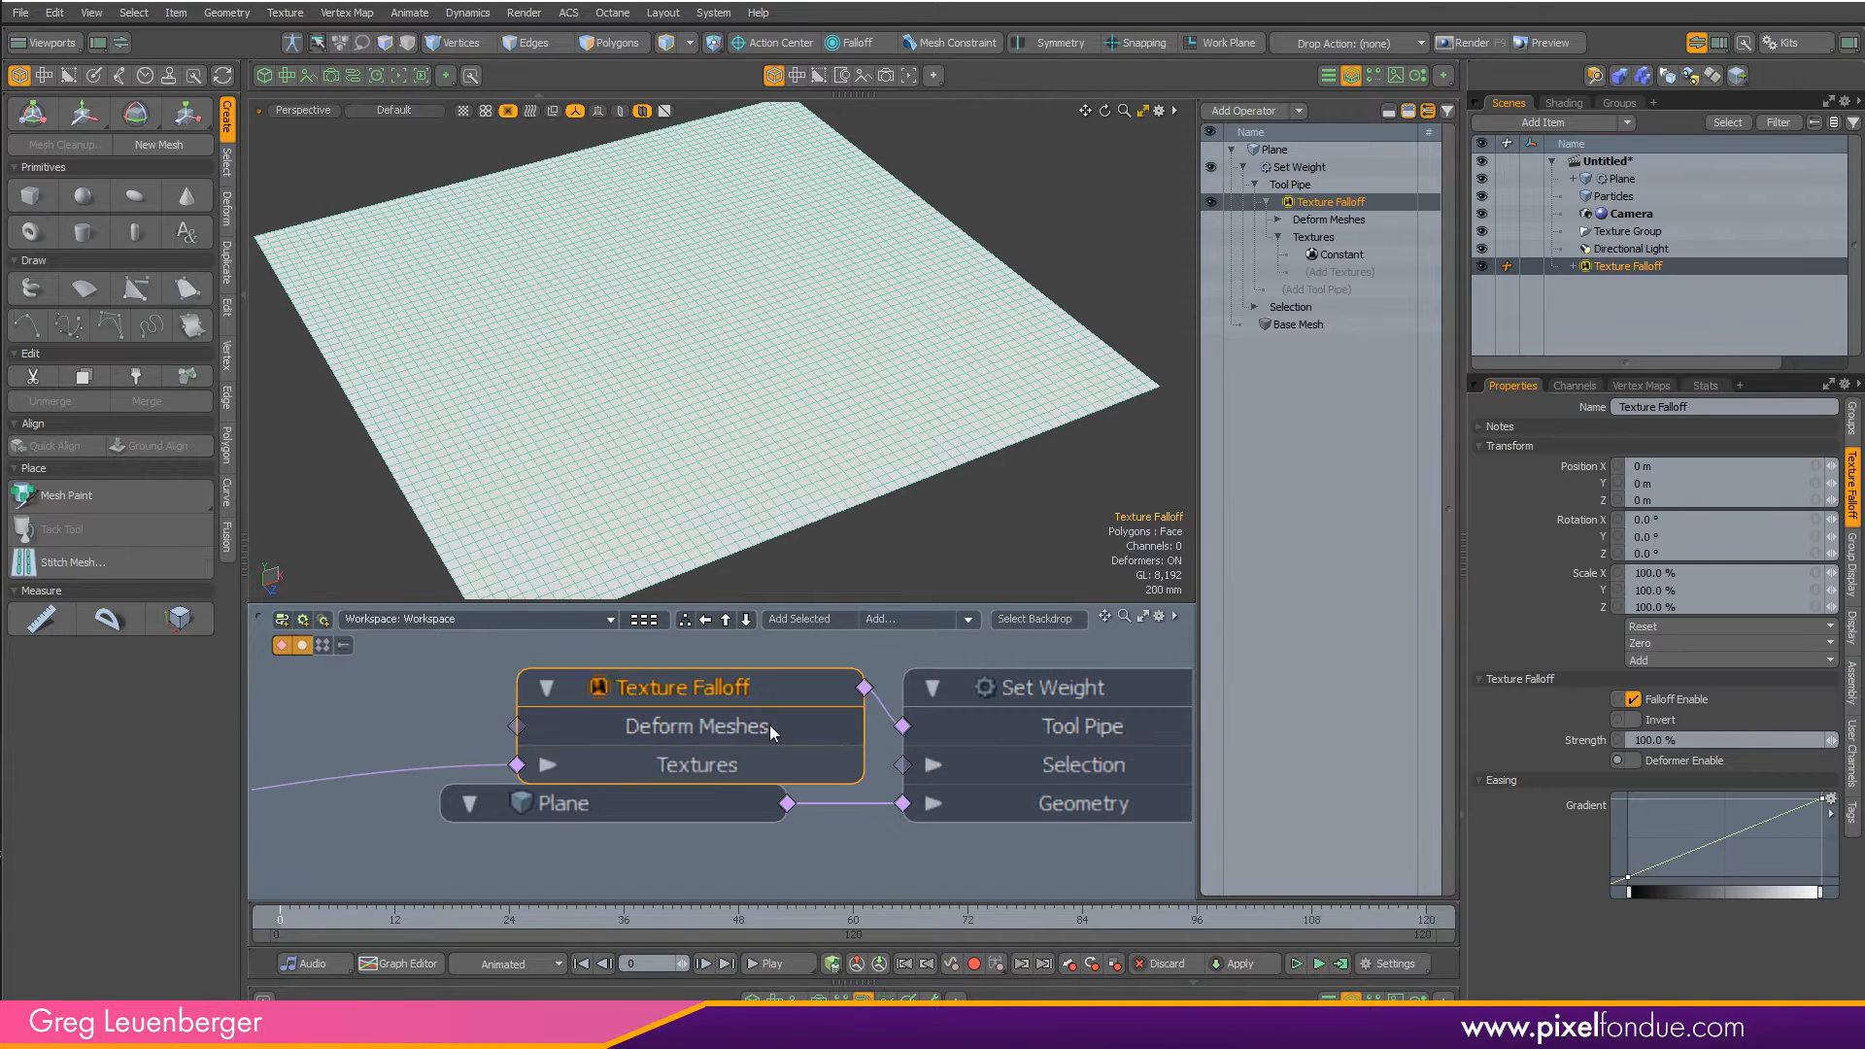
- Move the Constant node next to the Texture Falloff, then reveal its texture locator node and place it beside the Constant
{"action": "left_click_drag", "start_coordinate": [695, 687], "coordinate": [1130, 682], "text": "alt"}
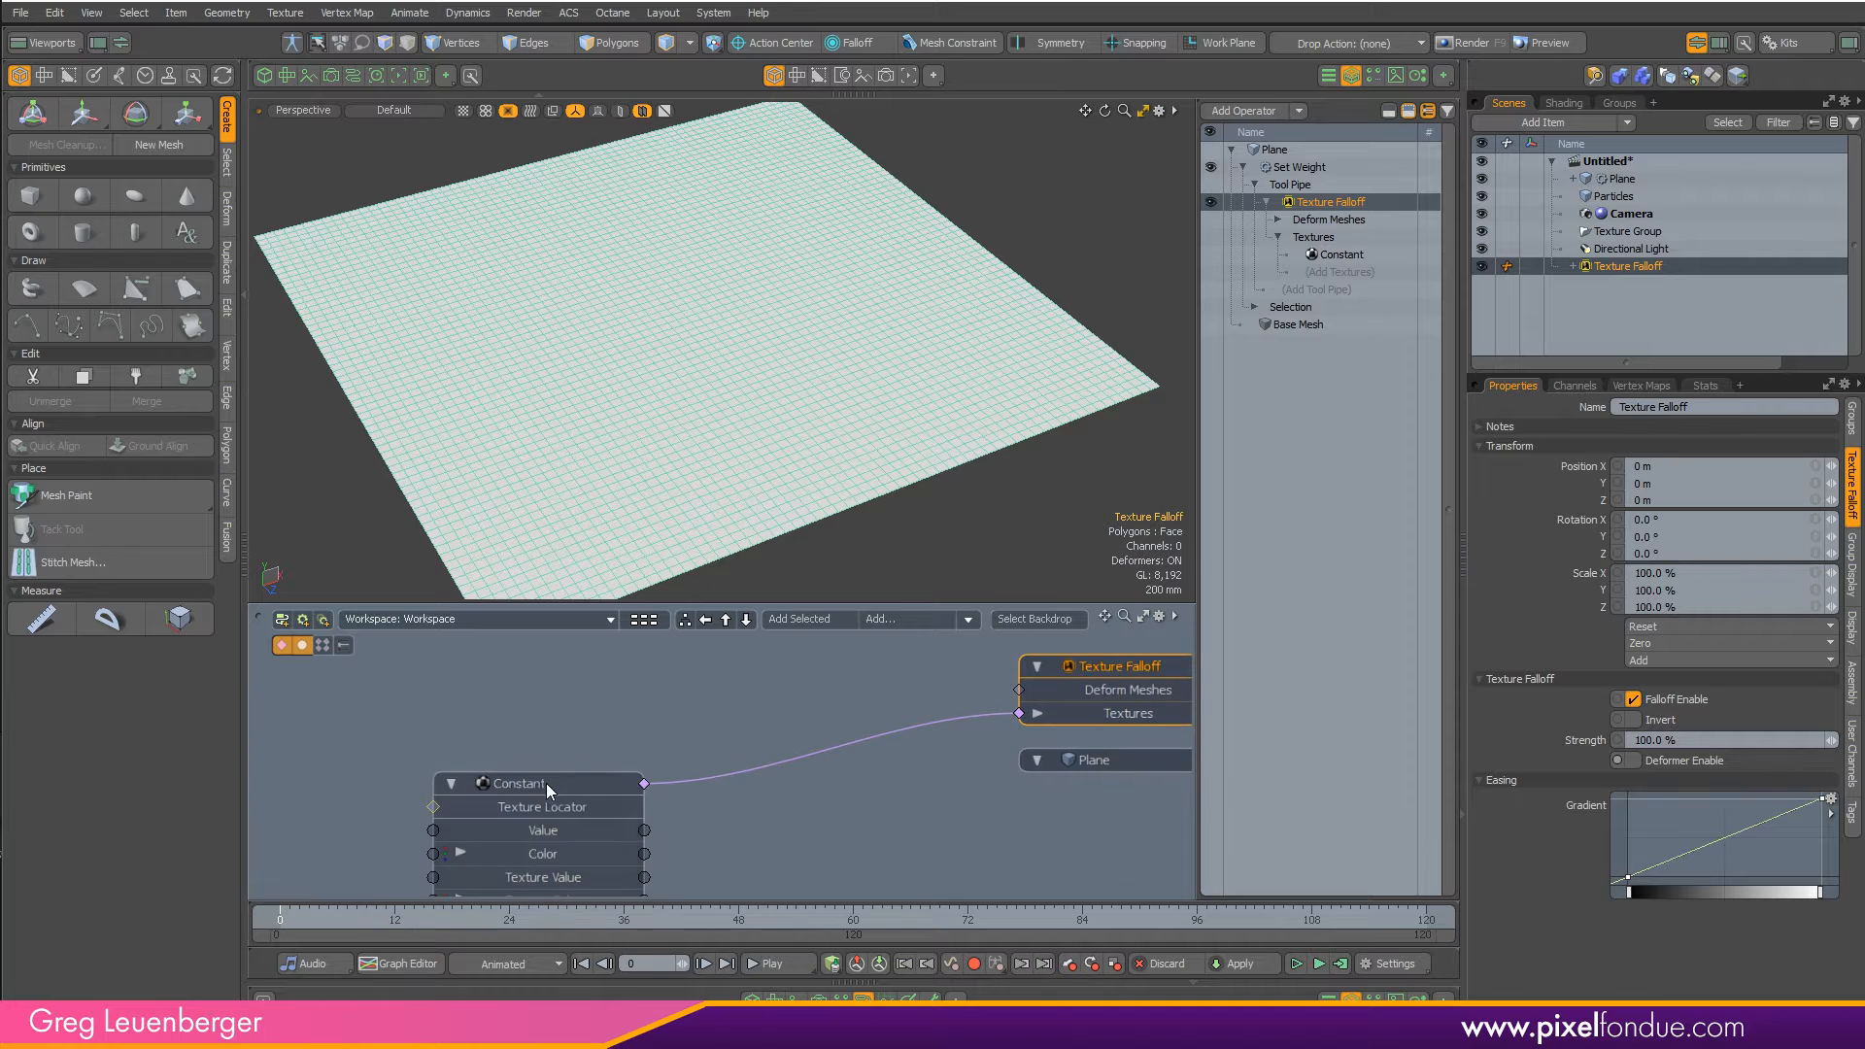
{"action": "left_click_drag", "start_coordinate": [545, 783], "coordinate": [845, 670]}
{"action": "left_click", "coordinate": [843, 714]}
{"action": "scroll", "coordinate": [816, 729], "scroll_direction": "up", "scroll_amount": 3}
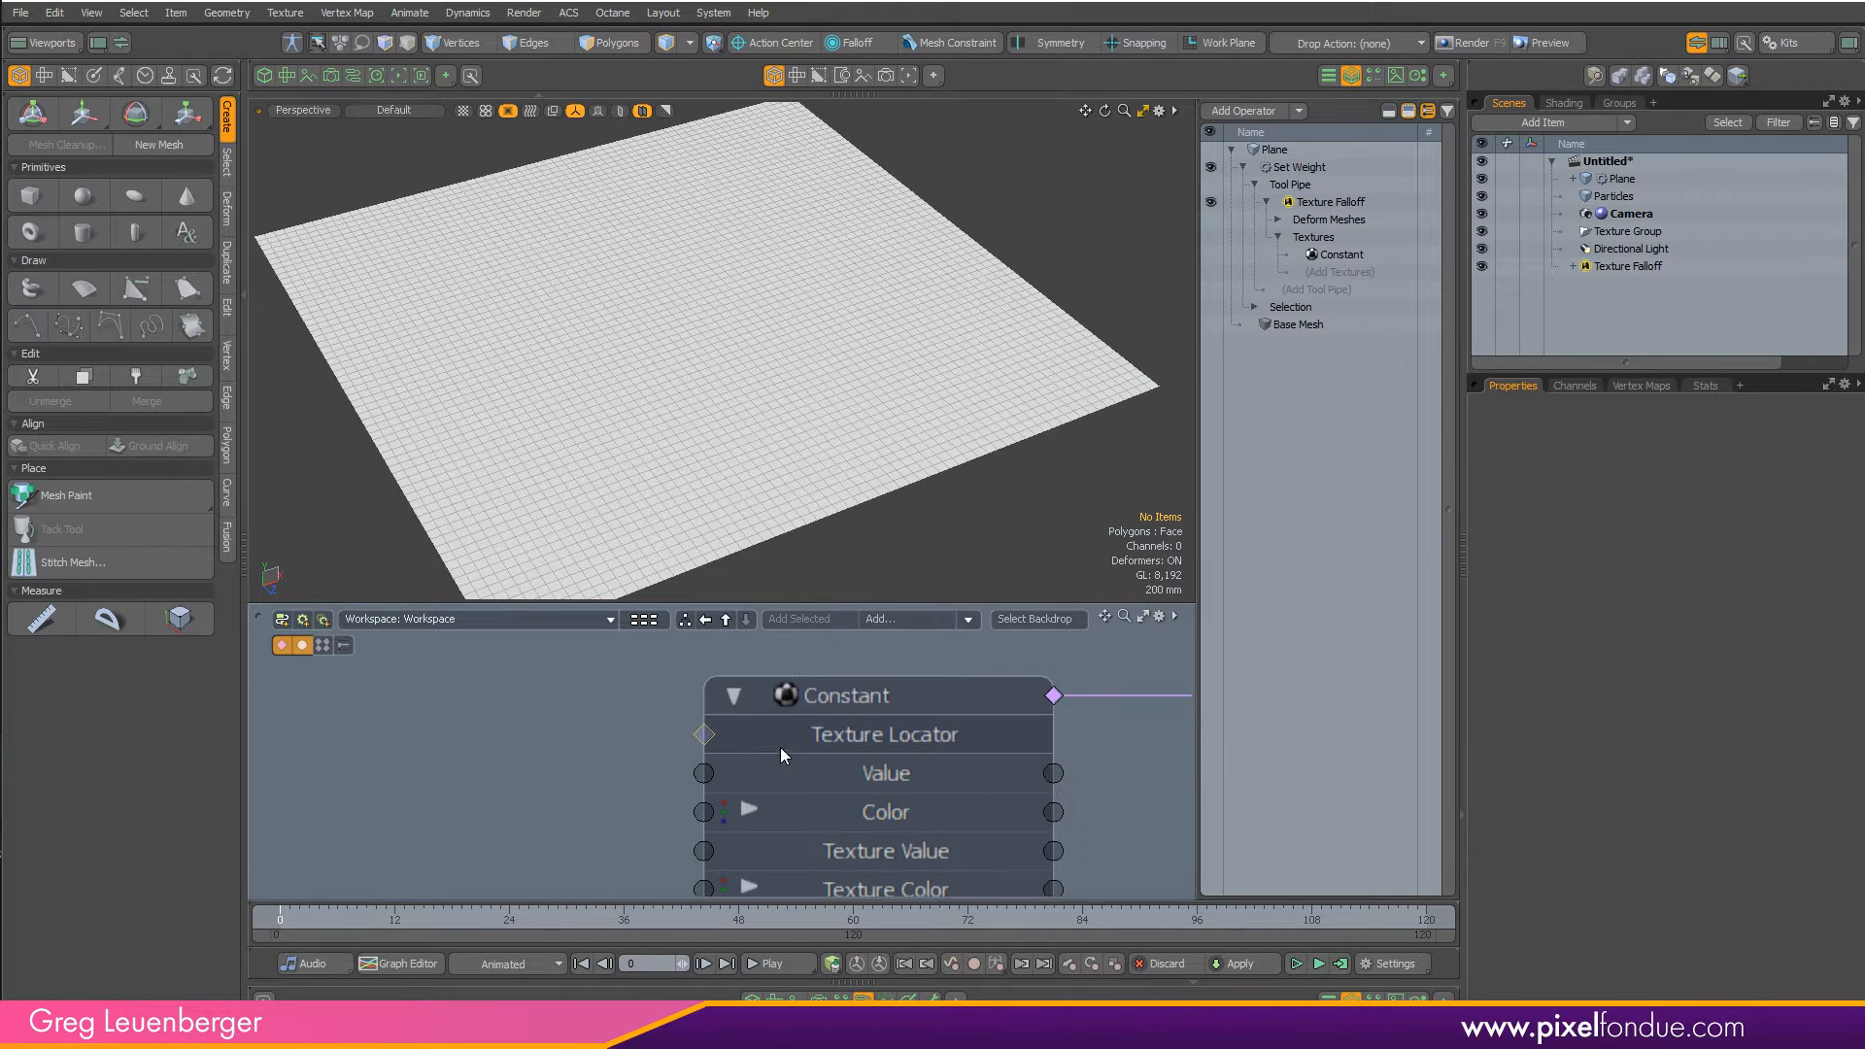
{"action": "left_click", "coordinate": [703, 733]}
{"action": "left_click_drag", "start_coordinate": [523, 753], "coordinate": [695, 807], "text": "alt"}
{"action": "left_click_drag", "start_coordinate": [707, 686], "coordinate": [573, 766]}
{"action": "scroll", "coordinate": [676, 761], "scroll_direction": "down", "scroll_amount": 2}
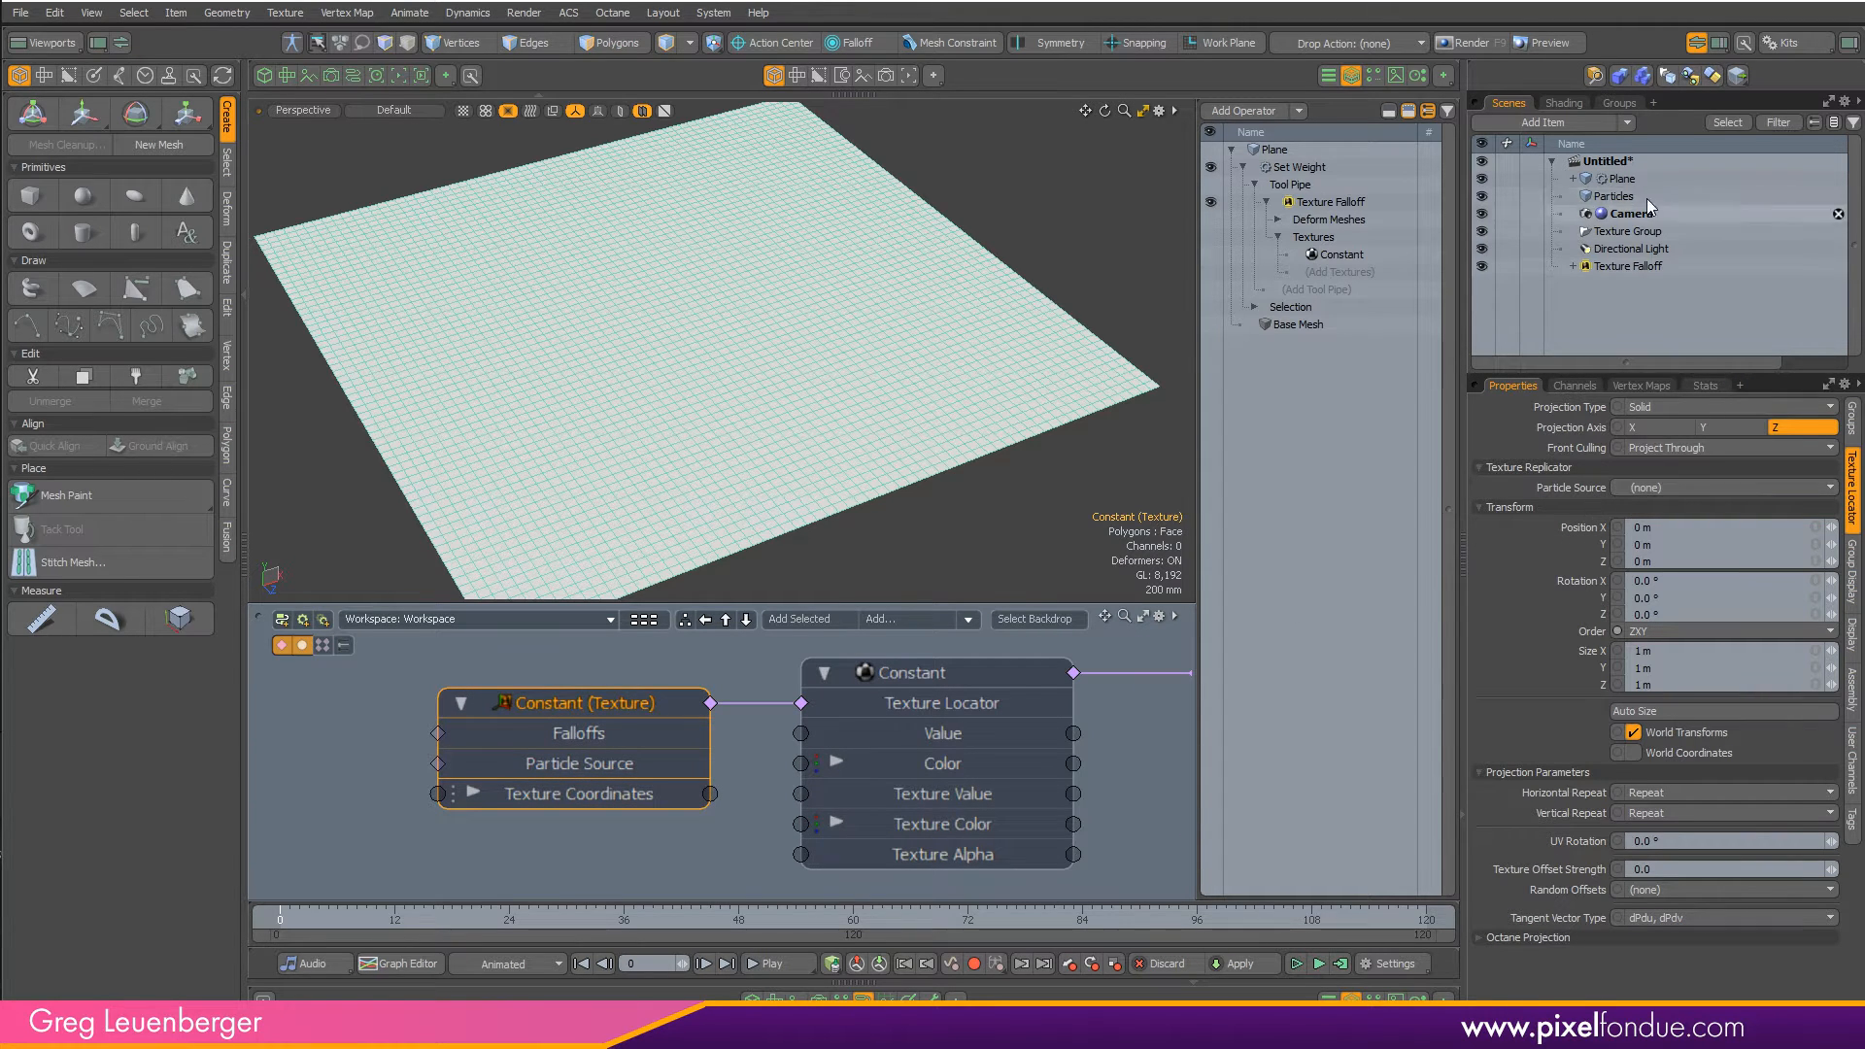
- Try to assign Particles as the Constant texture locator's particle source and bring the Particles mesh into the schematic
{"action": "left_click", "coordinate": [1664, 486]}
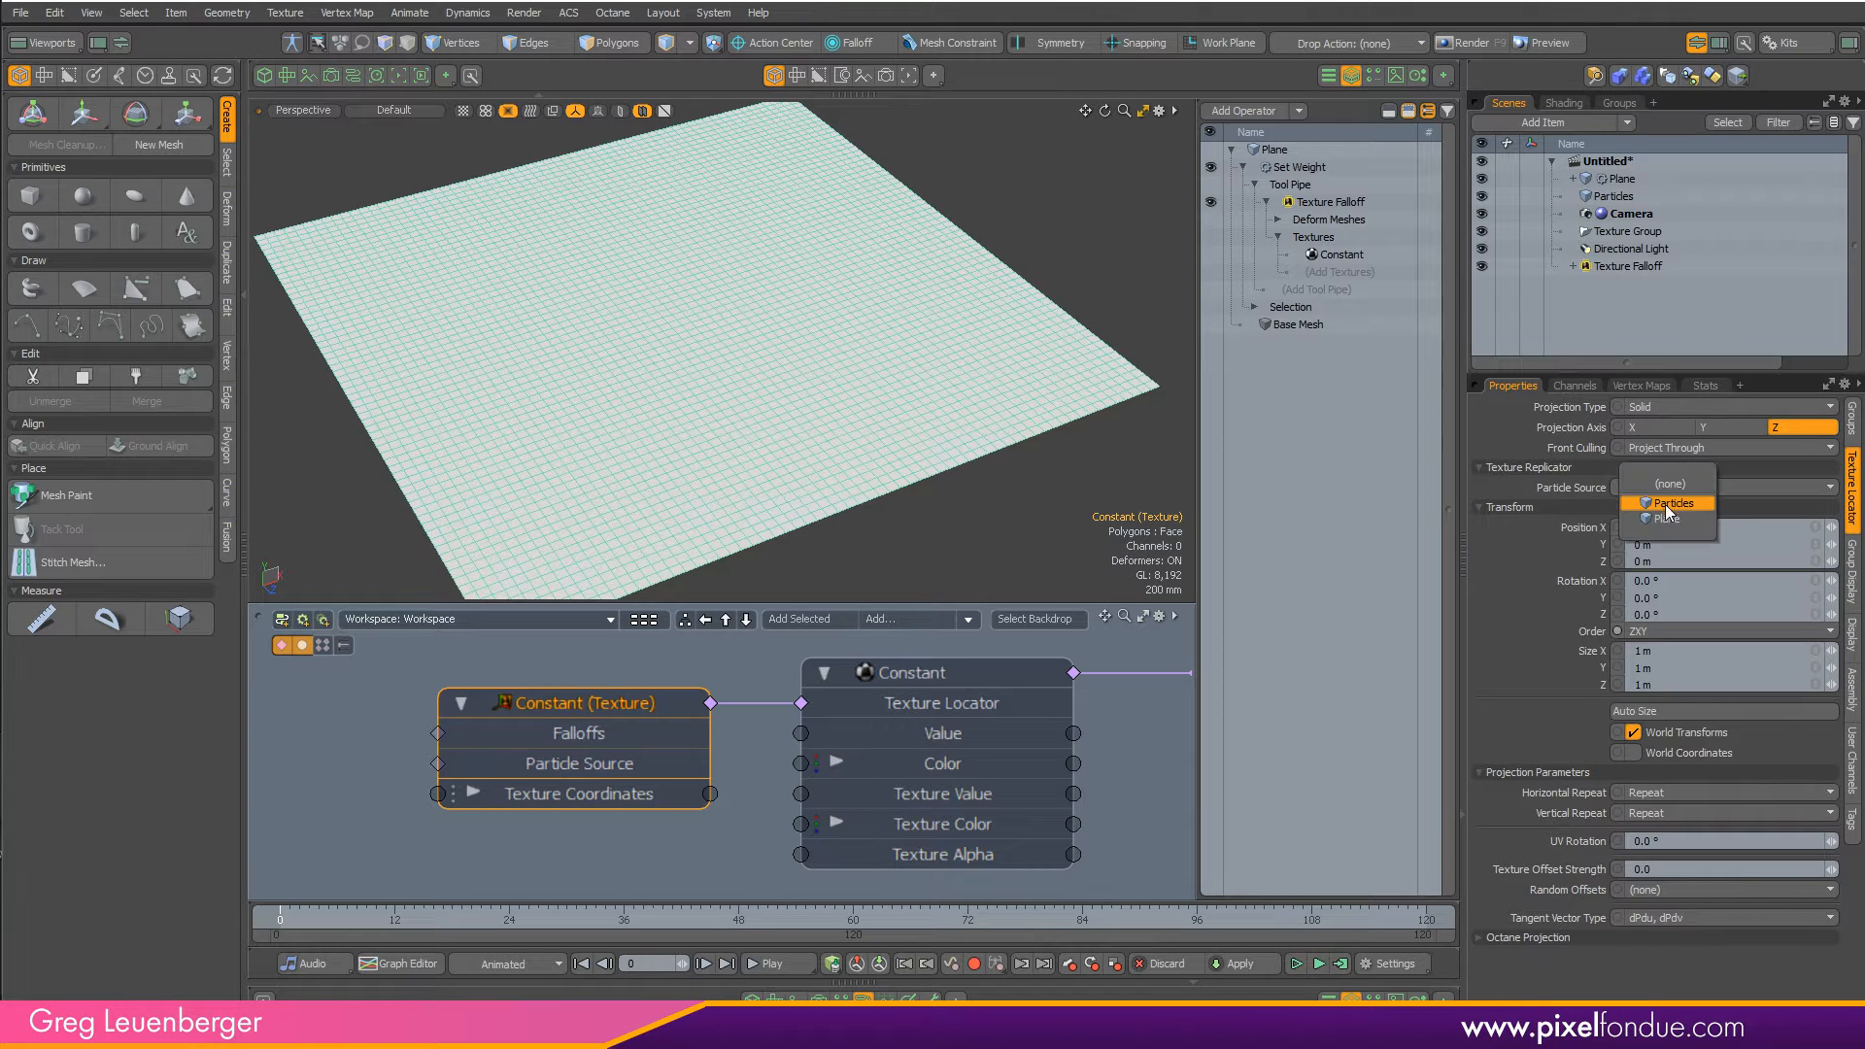
{"action": "left_click", "coordinate": [1669, 504]}
{"action": "left_click", "coordinate": [1627, 195]}
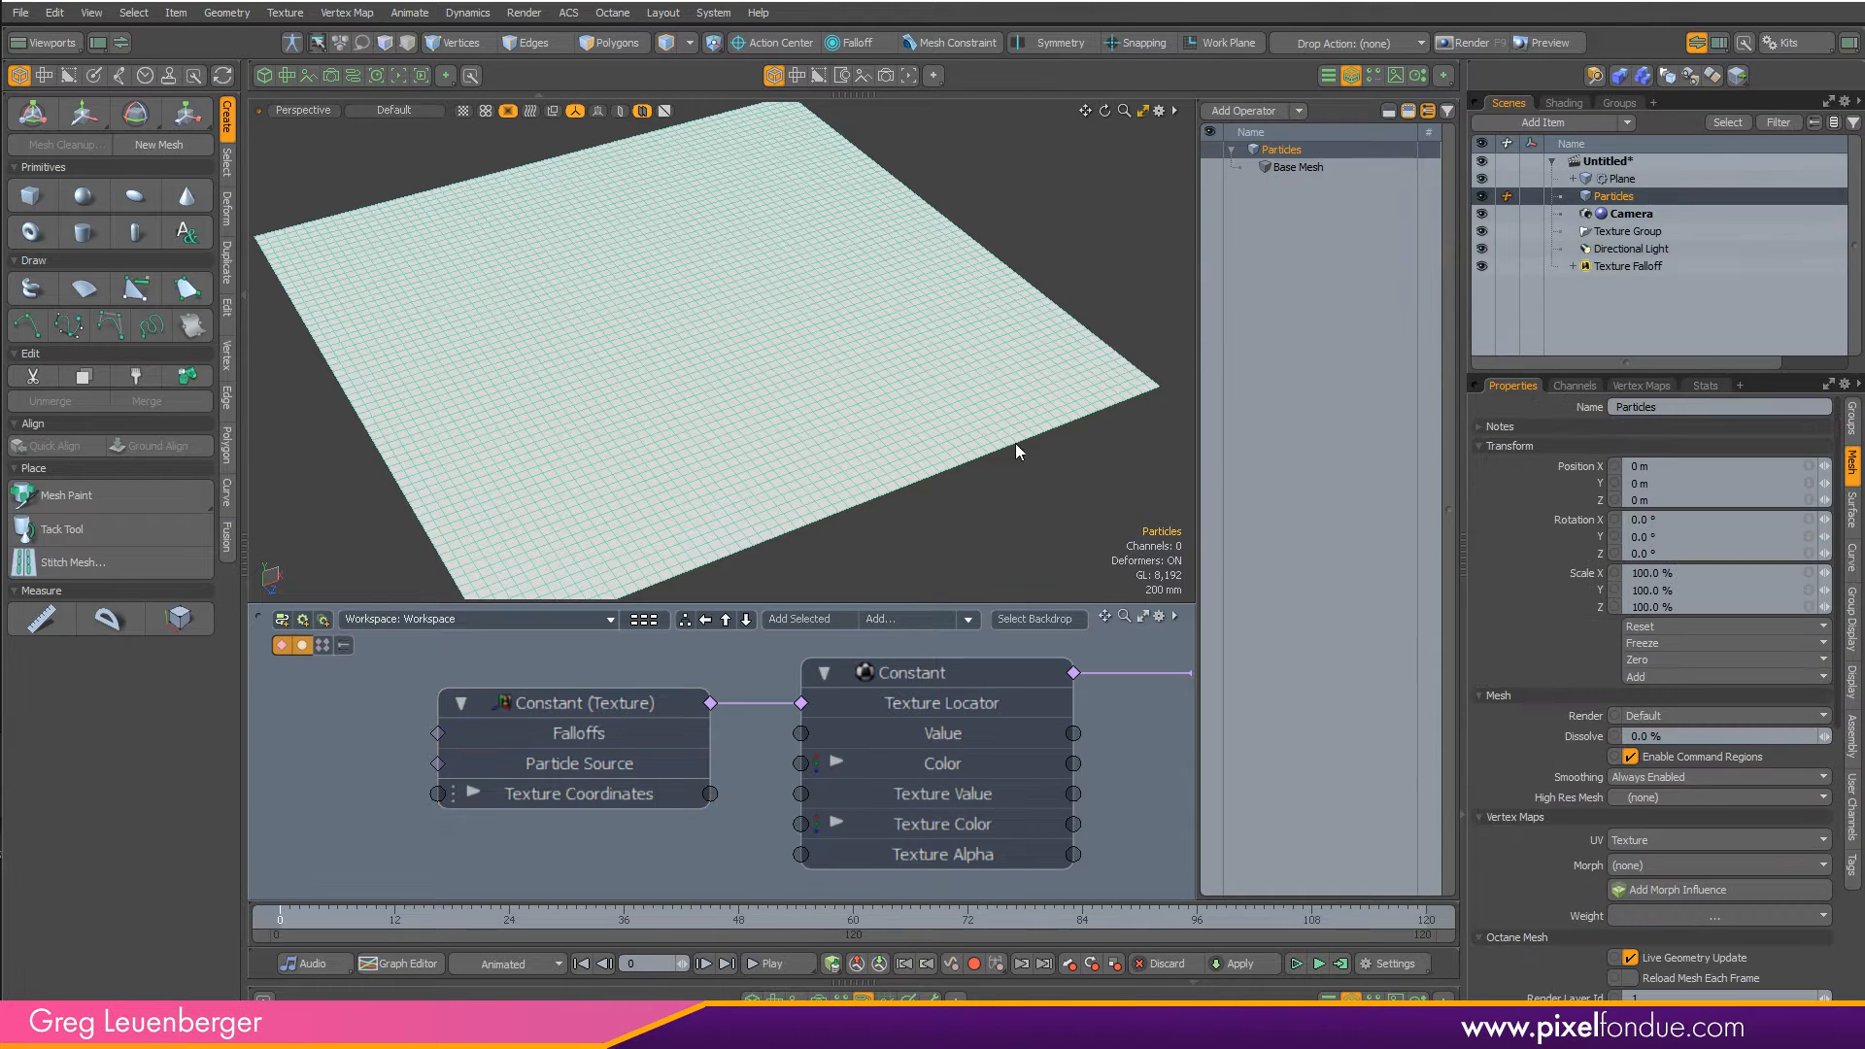
{"action": "left_click_drag", "start_coordinate": [1615, 197], "coordinate": [331, 762]}
{"action": "scroll", "coordinate": [389, 786], "scroll_direction": "down", "scroll_amount": 5}
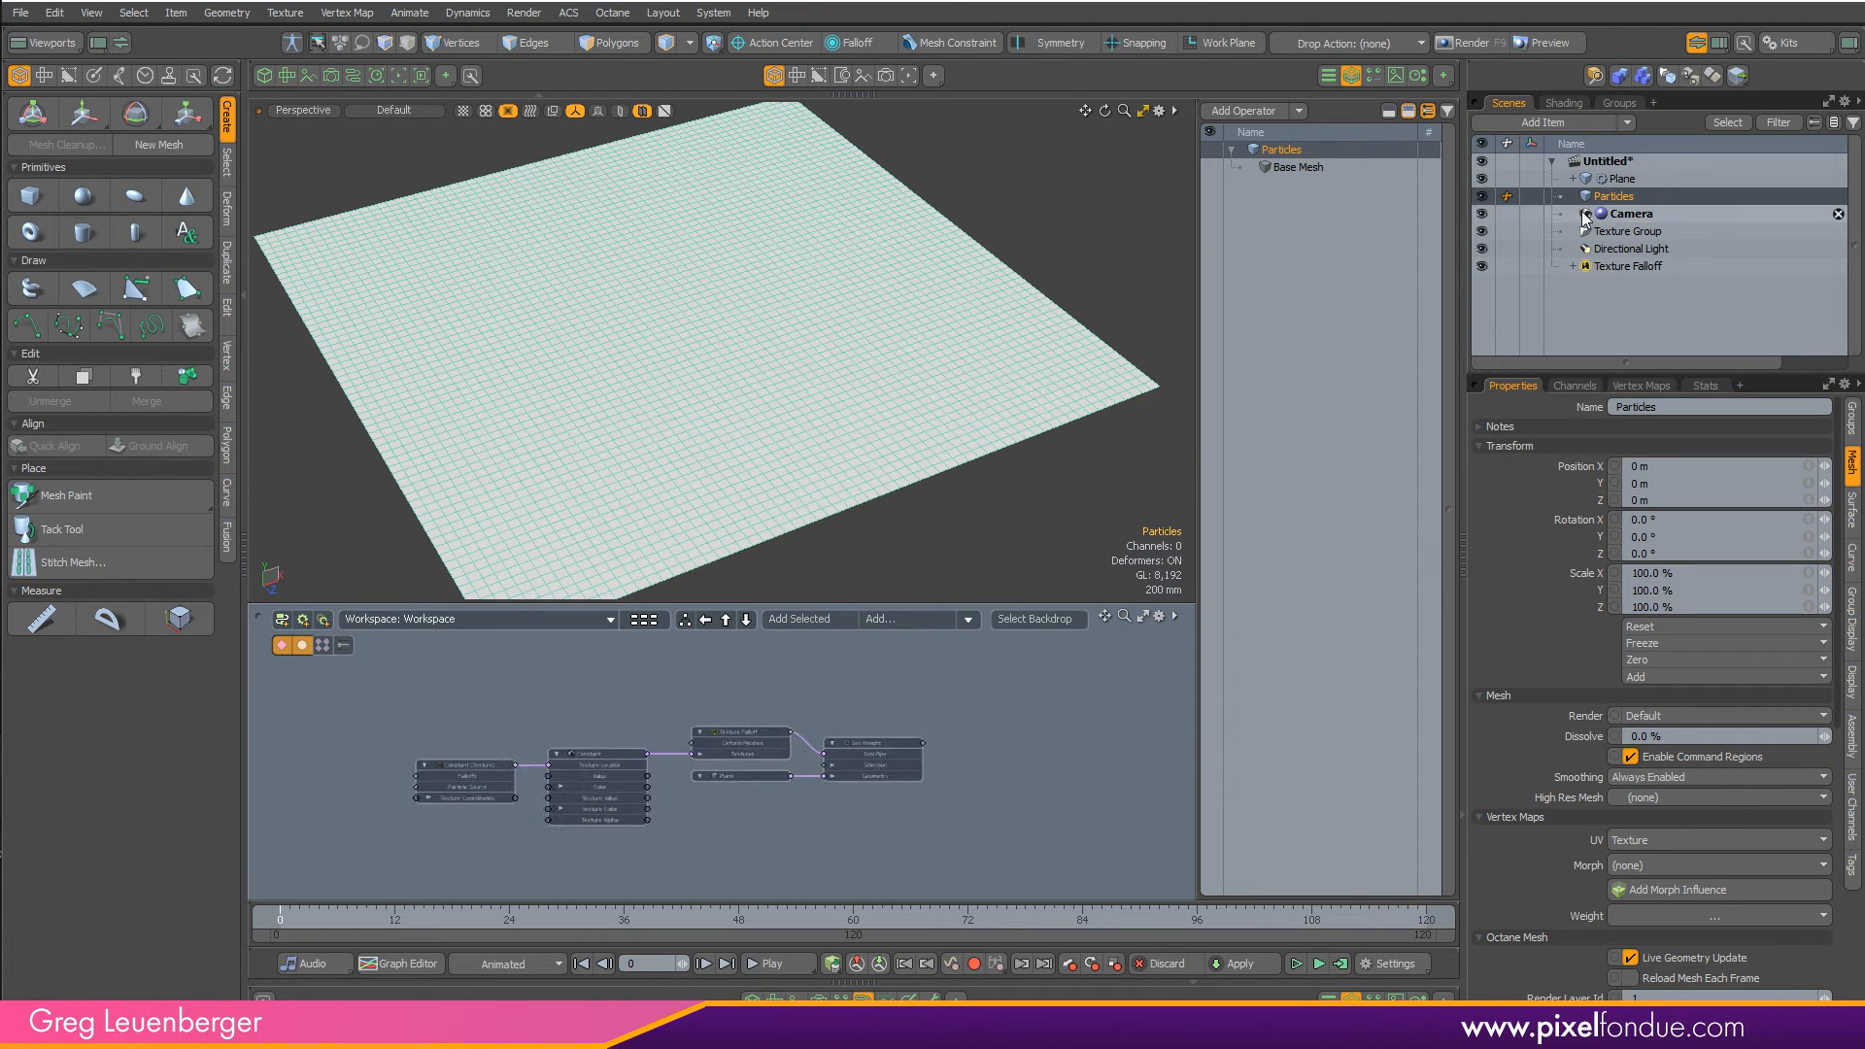
{"action": "left_click_drag", "start_coordinate": [1607, 197], "coordinate": [451, 680]}
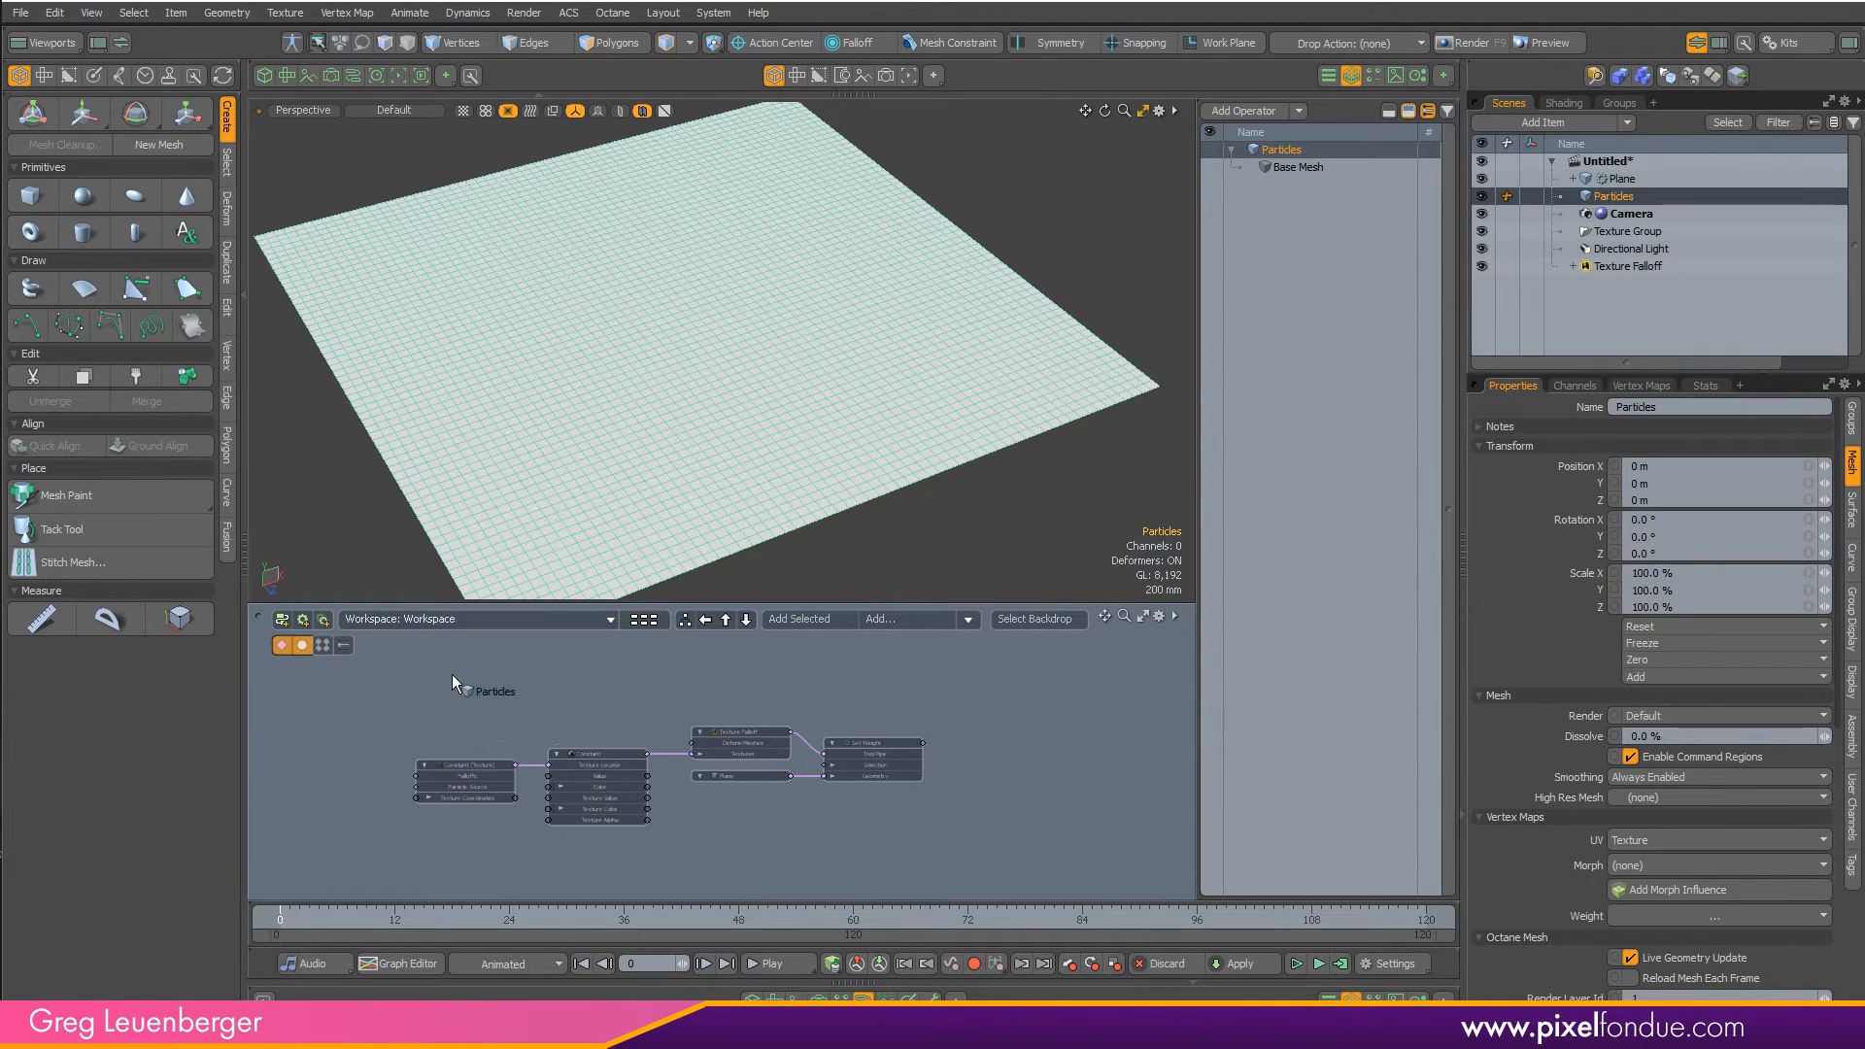
{"action": "scroll", "coordinate": [670, 687], "scroll_direction": "up", "scroll_amount": 3}
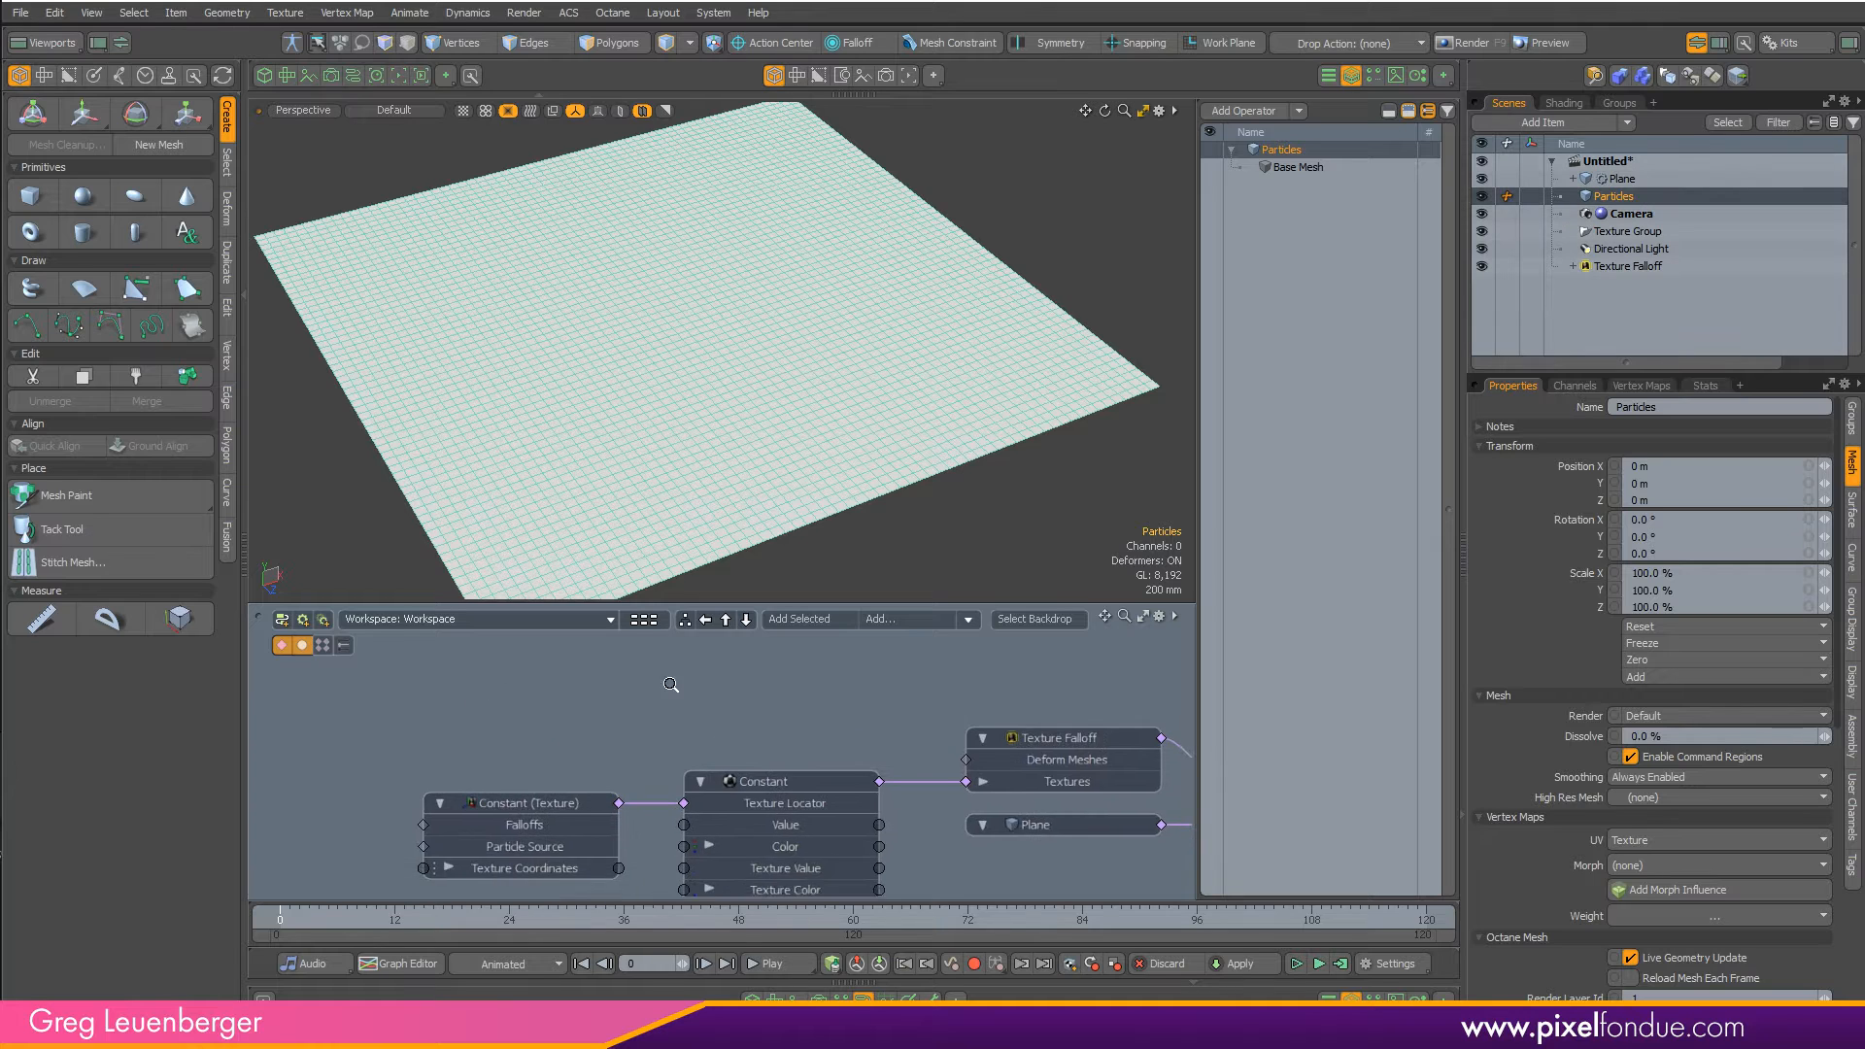
{"action": "left_click", "coordinate": [750, 639]}
- Add the Particles mesh to the schematic and connect it to the Particle Source input of the Constant texture locator
{"action": "left_click", "coordinate": [1612, 196]}
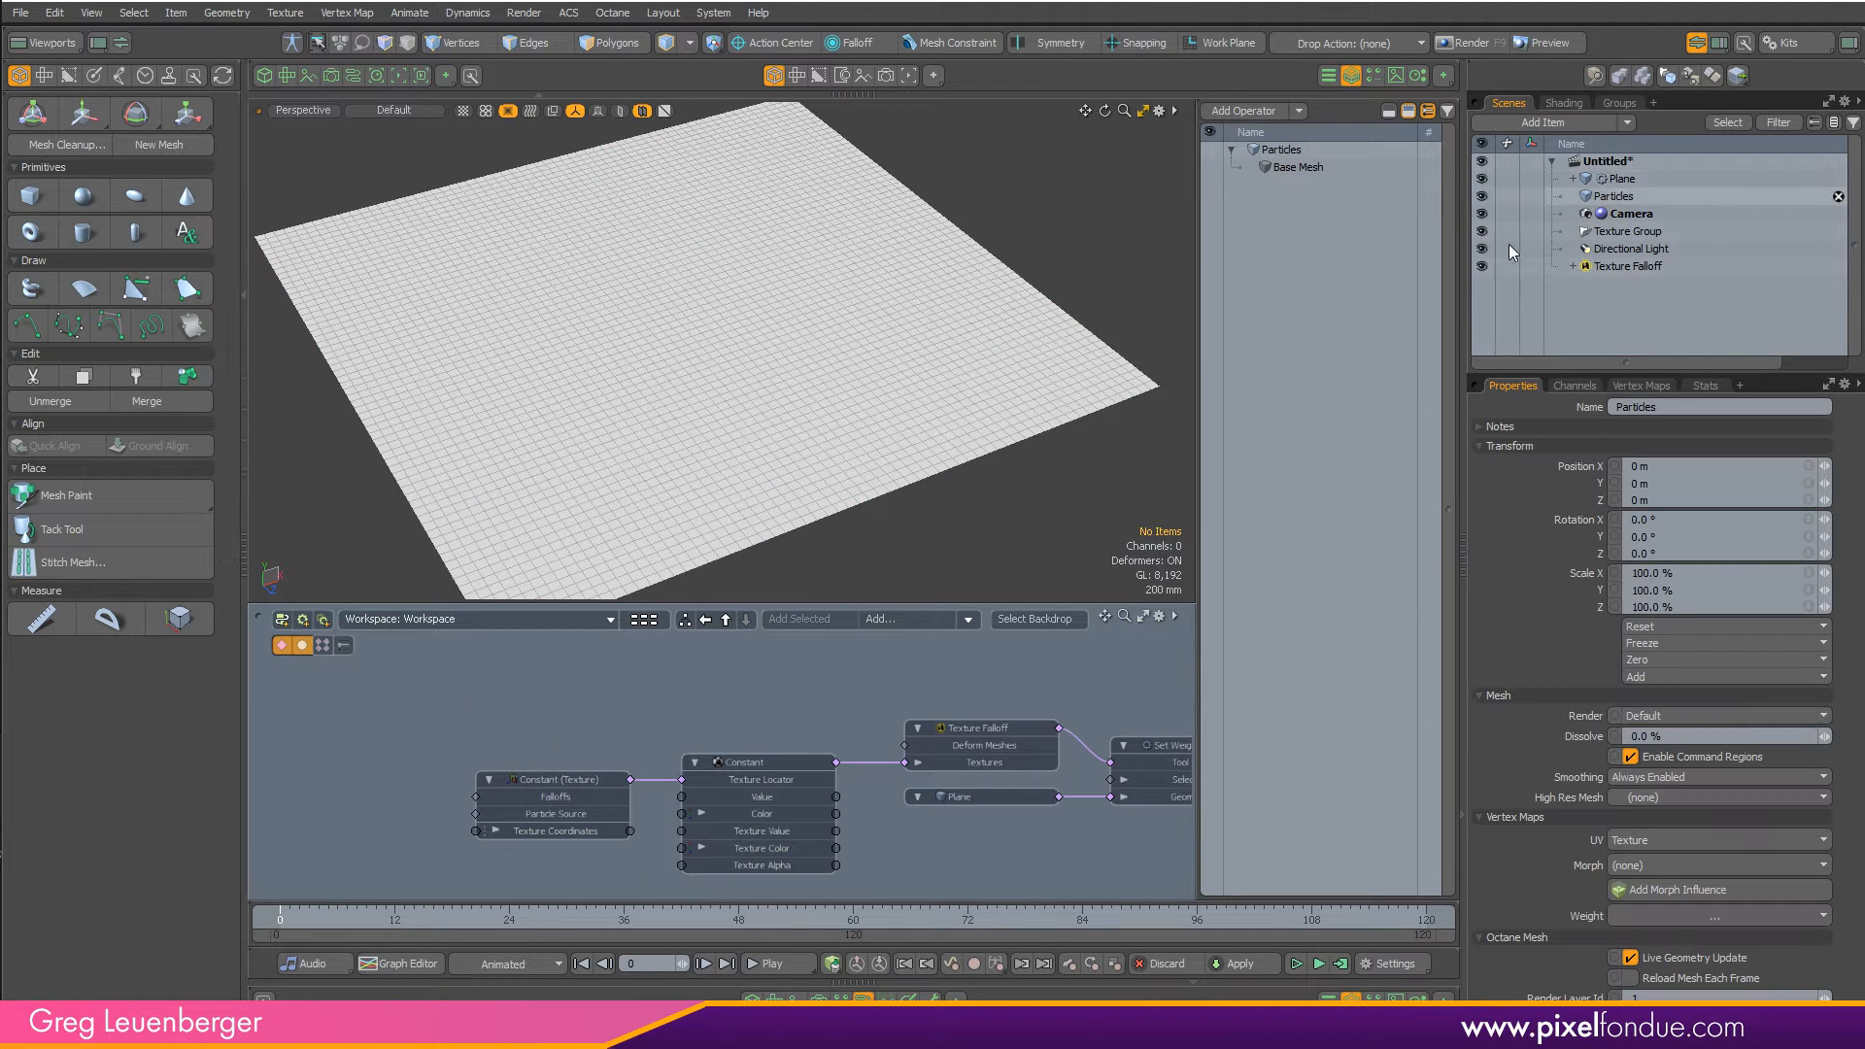
{"action": "left_click", "coordinate": [806, 618]}
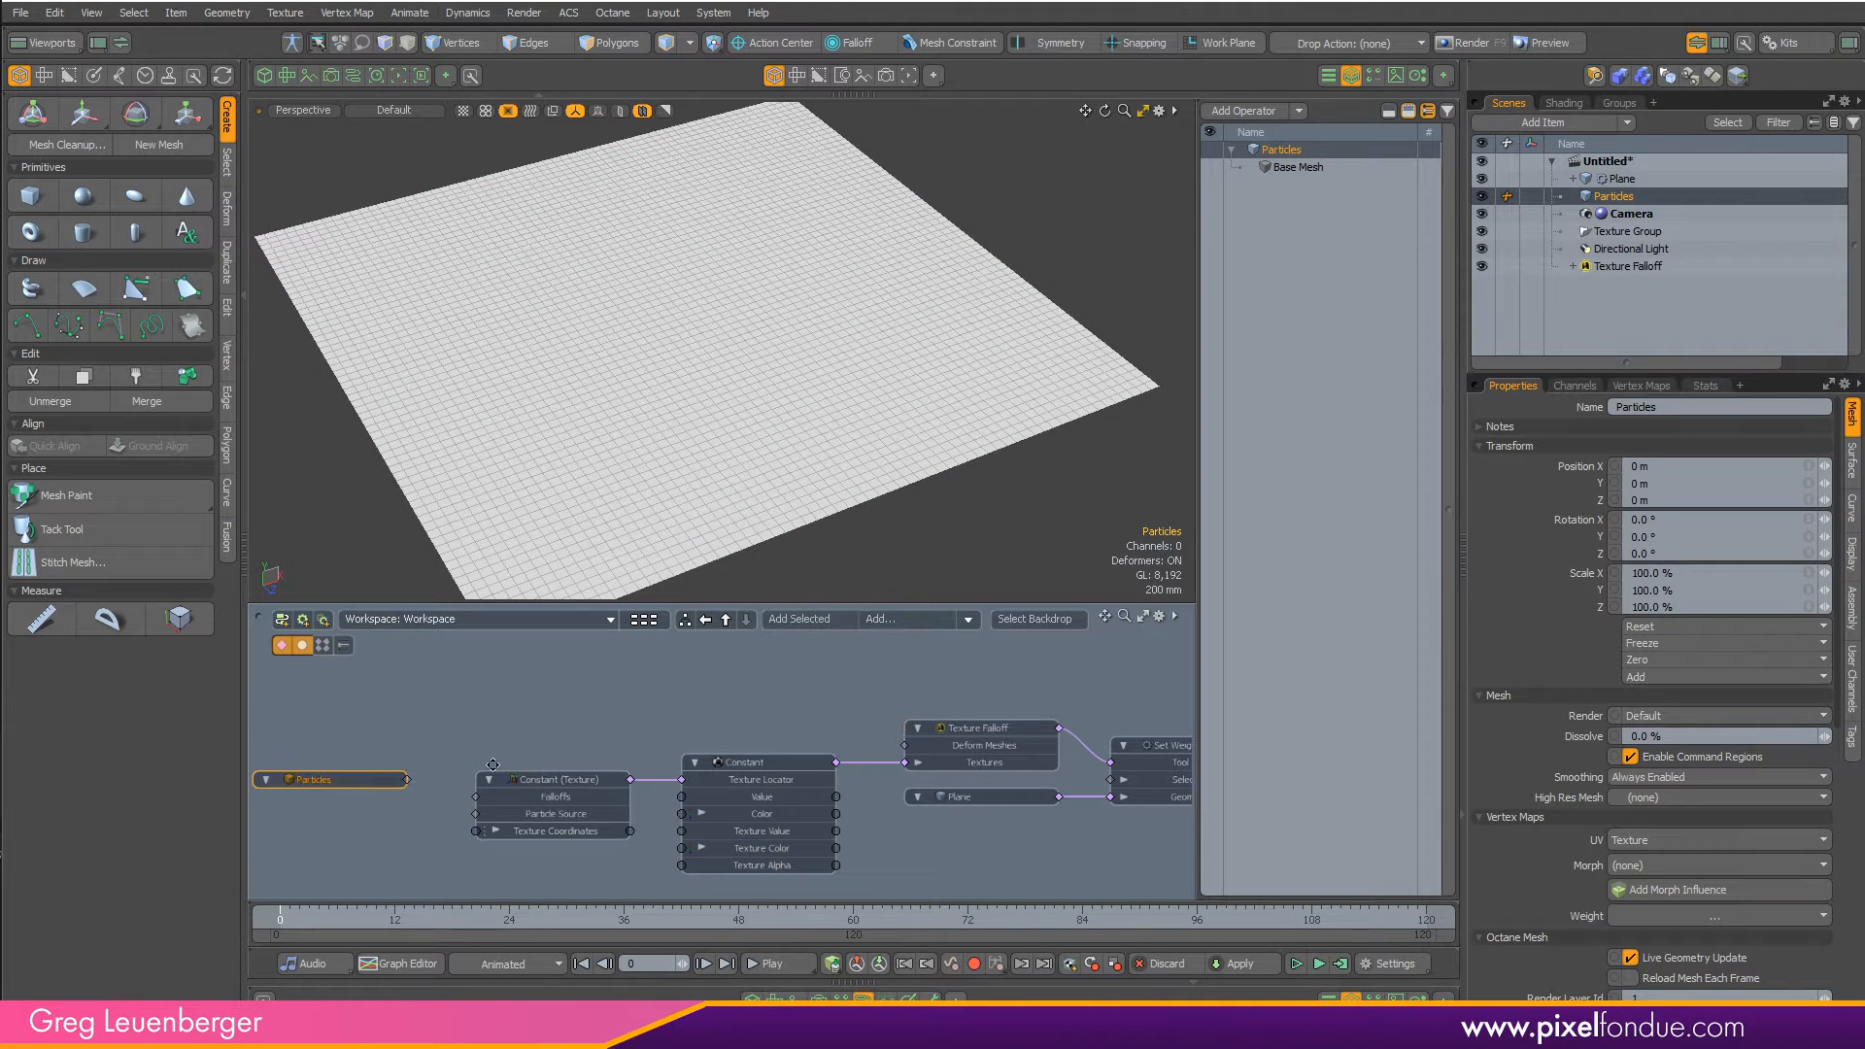
{"action": "left_click", "coordinate": [292, 780]}
{"action": "left_click", "coordinate": [577, 801]}
{"action": "scroll", "coordinate": [521, 740], "scroll_direction": "up", "scroll_amount": 2}
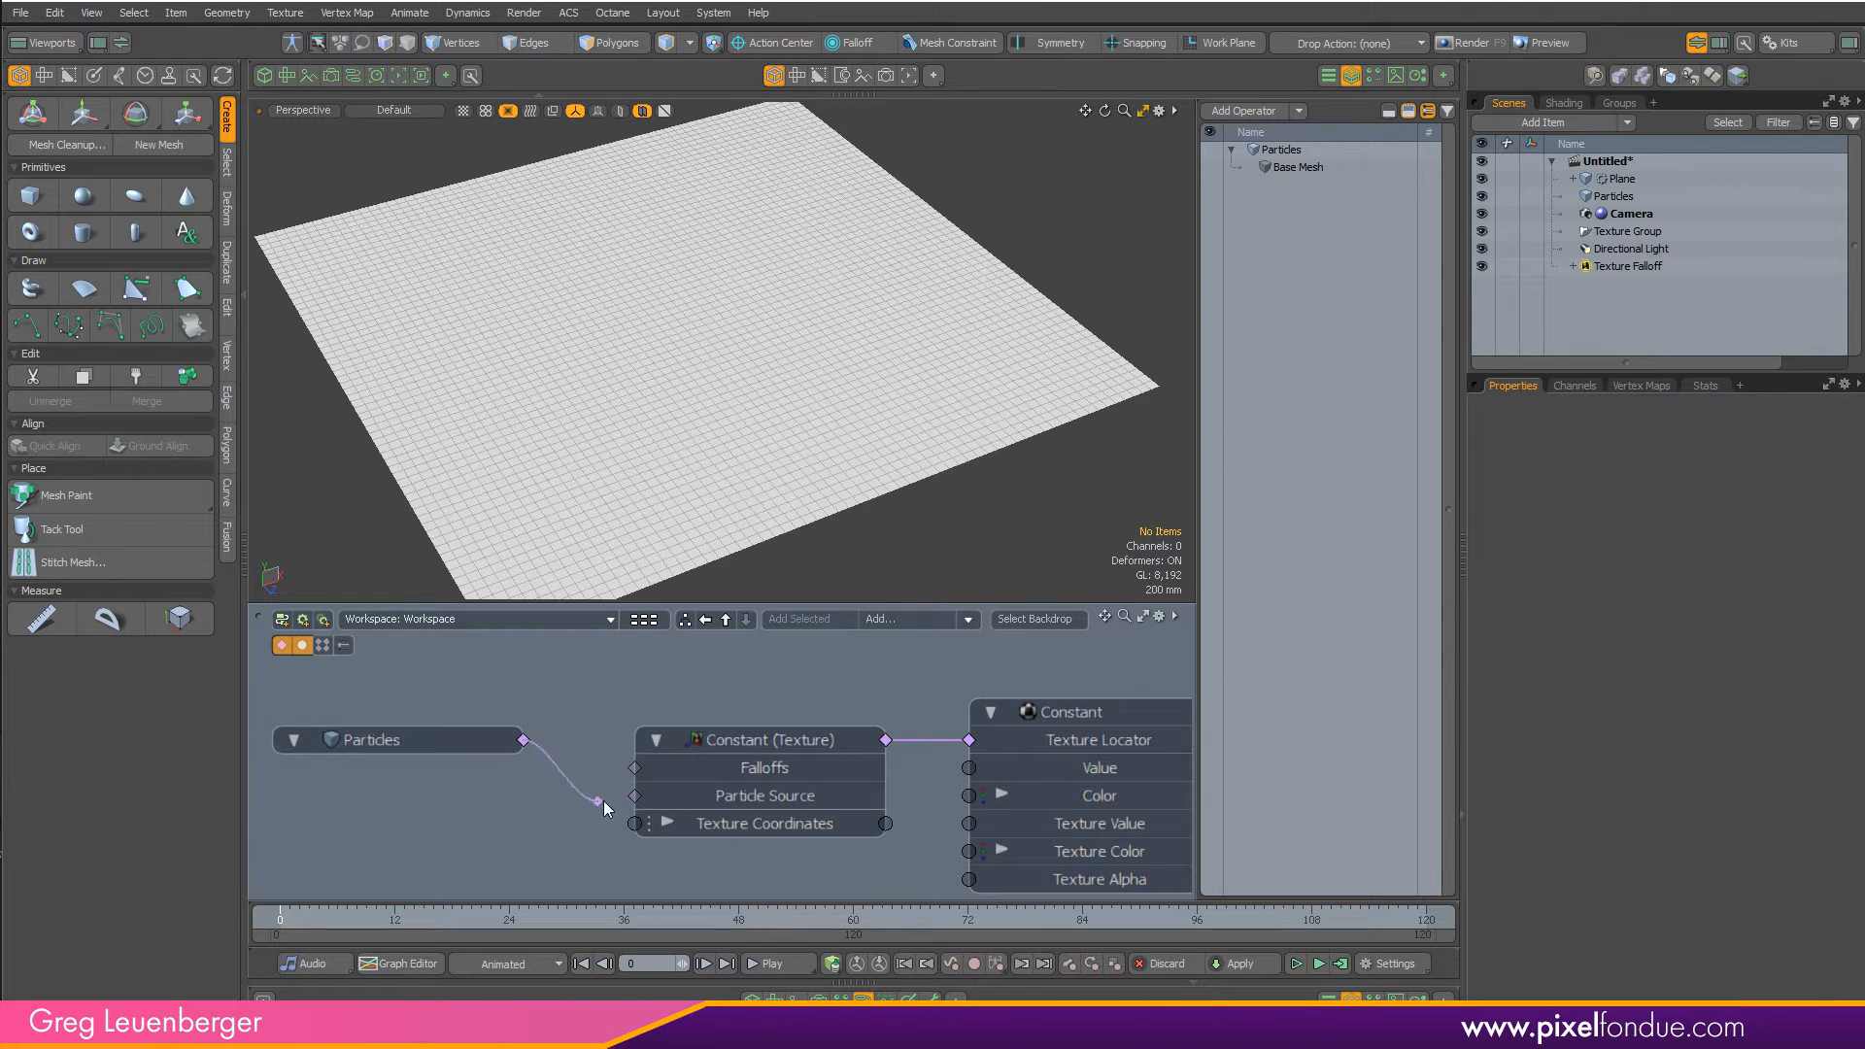
{"action": "left_click_drag", "start_coordinate": [603, 806], "coordinate": [635, 795]}
{"action": "left_click_drag", "start_coordinate": [987, 300], "coordinate": [823, 411], "text": "alt"}
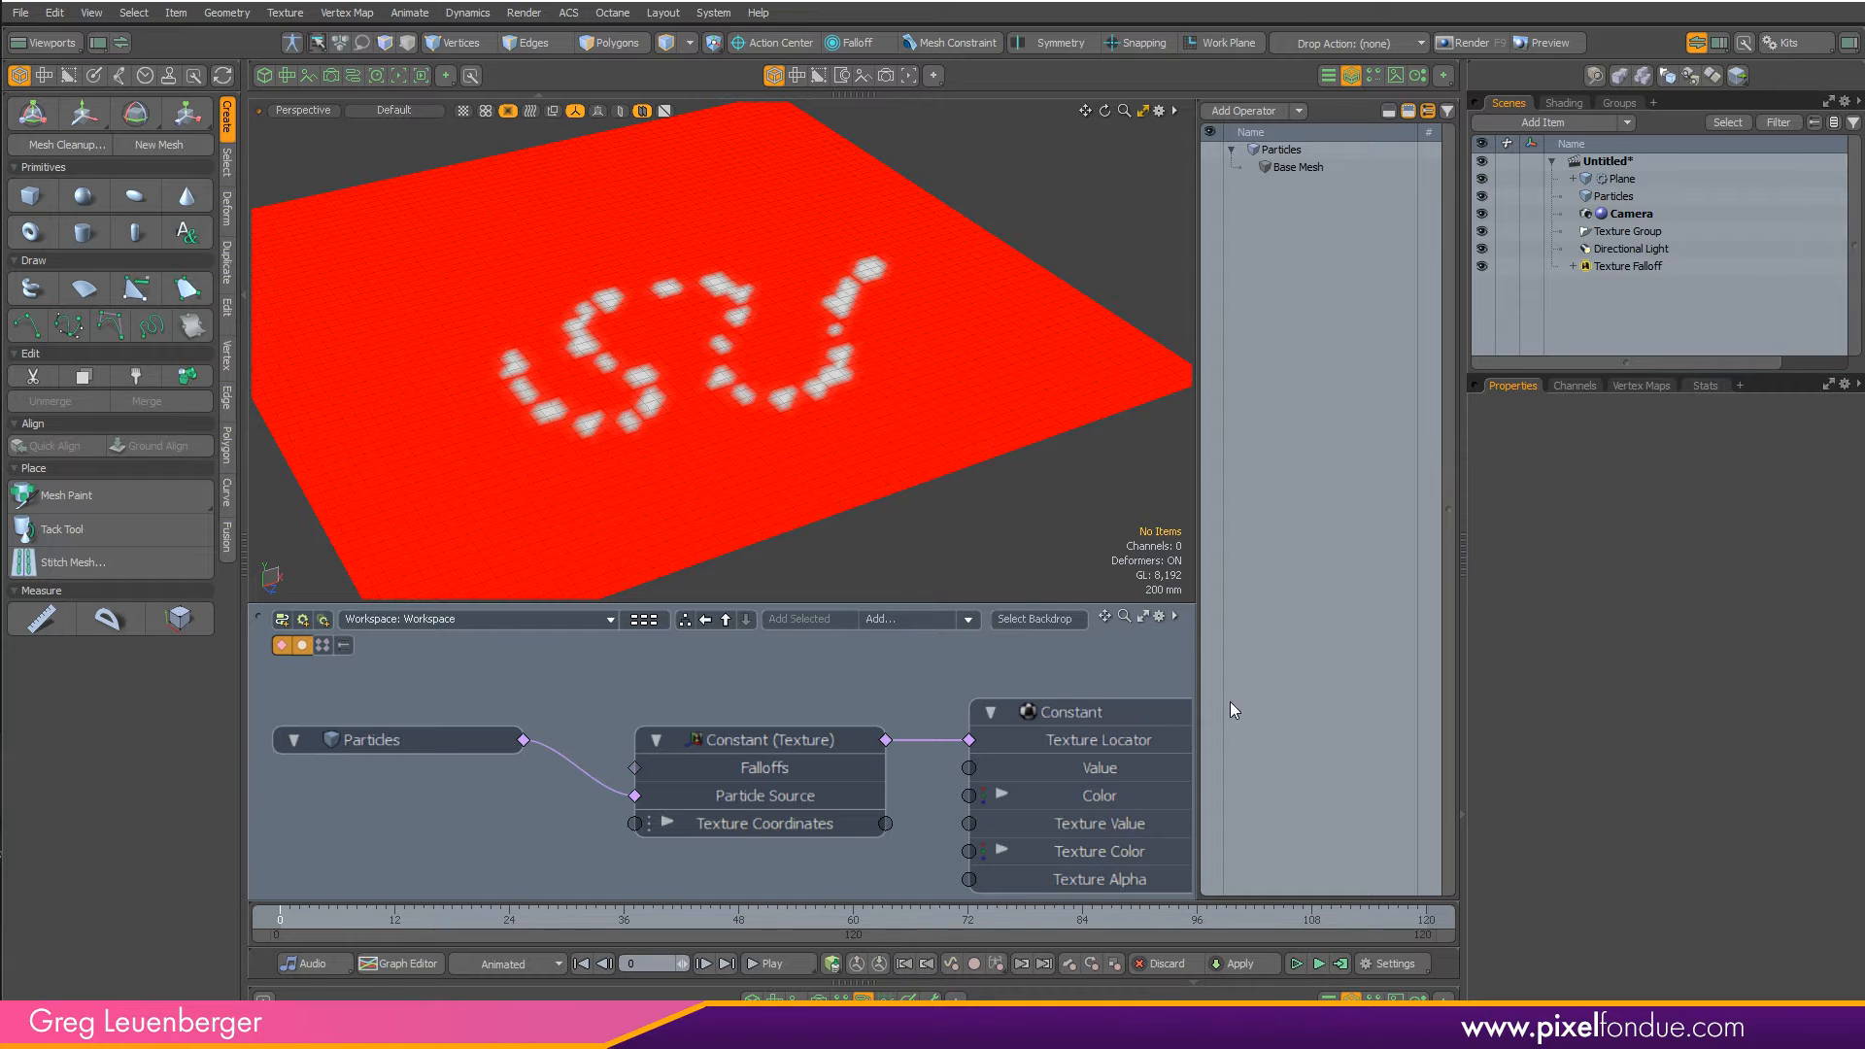
- Reverse the Texture Falloff's easing gradient so it runs from white down to black, and smooth it into an S-shaped curve
{"action": "middle_click_drag", "start_coordinate": [1076, 737], "coordinate": [593, 793]}
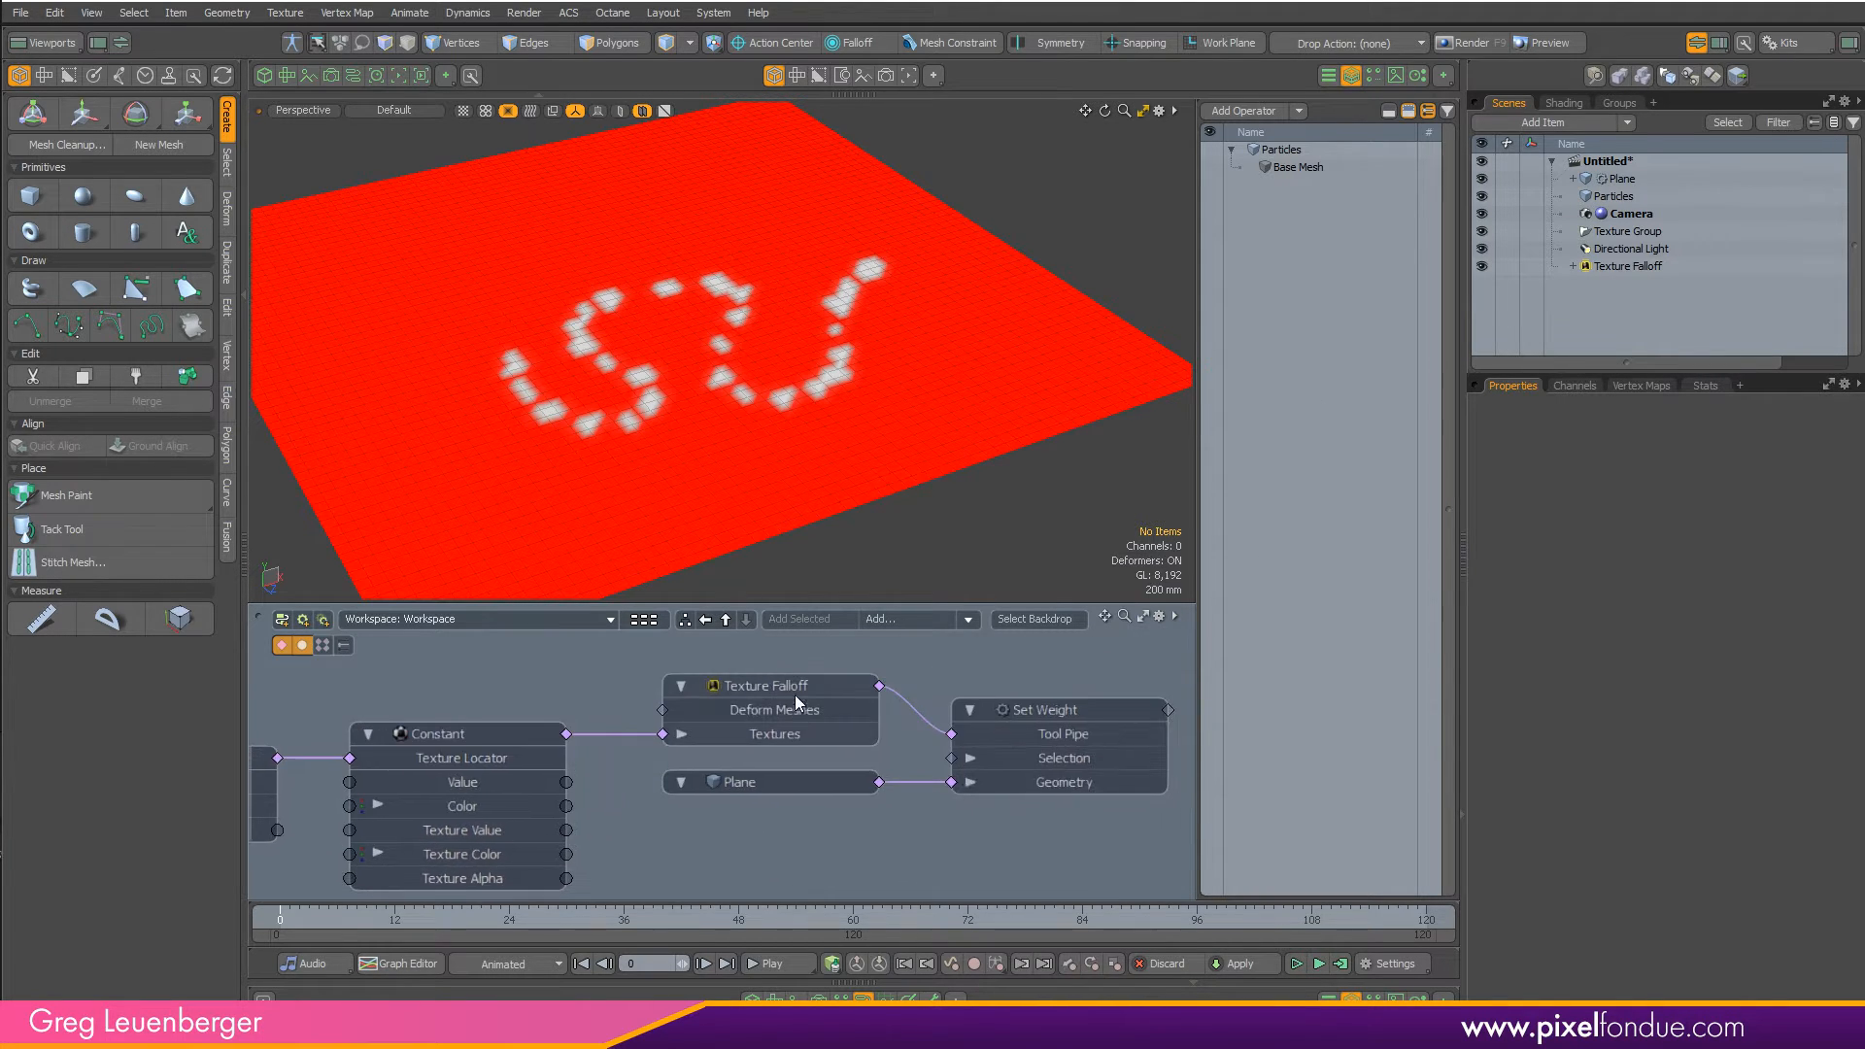
{"action": "left_click", "coordinate": [796, 695]}
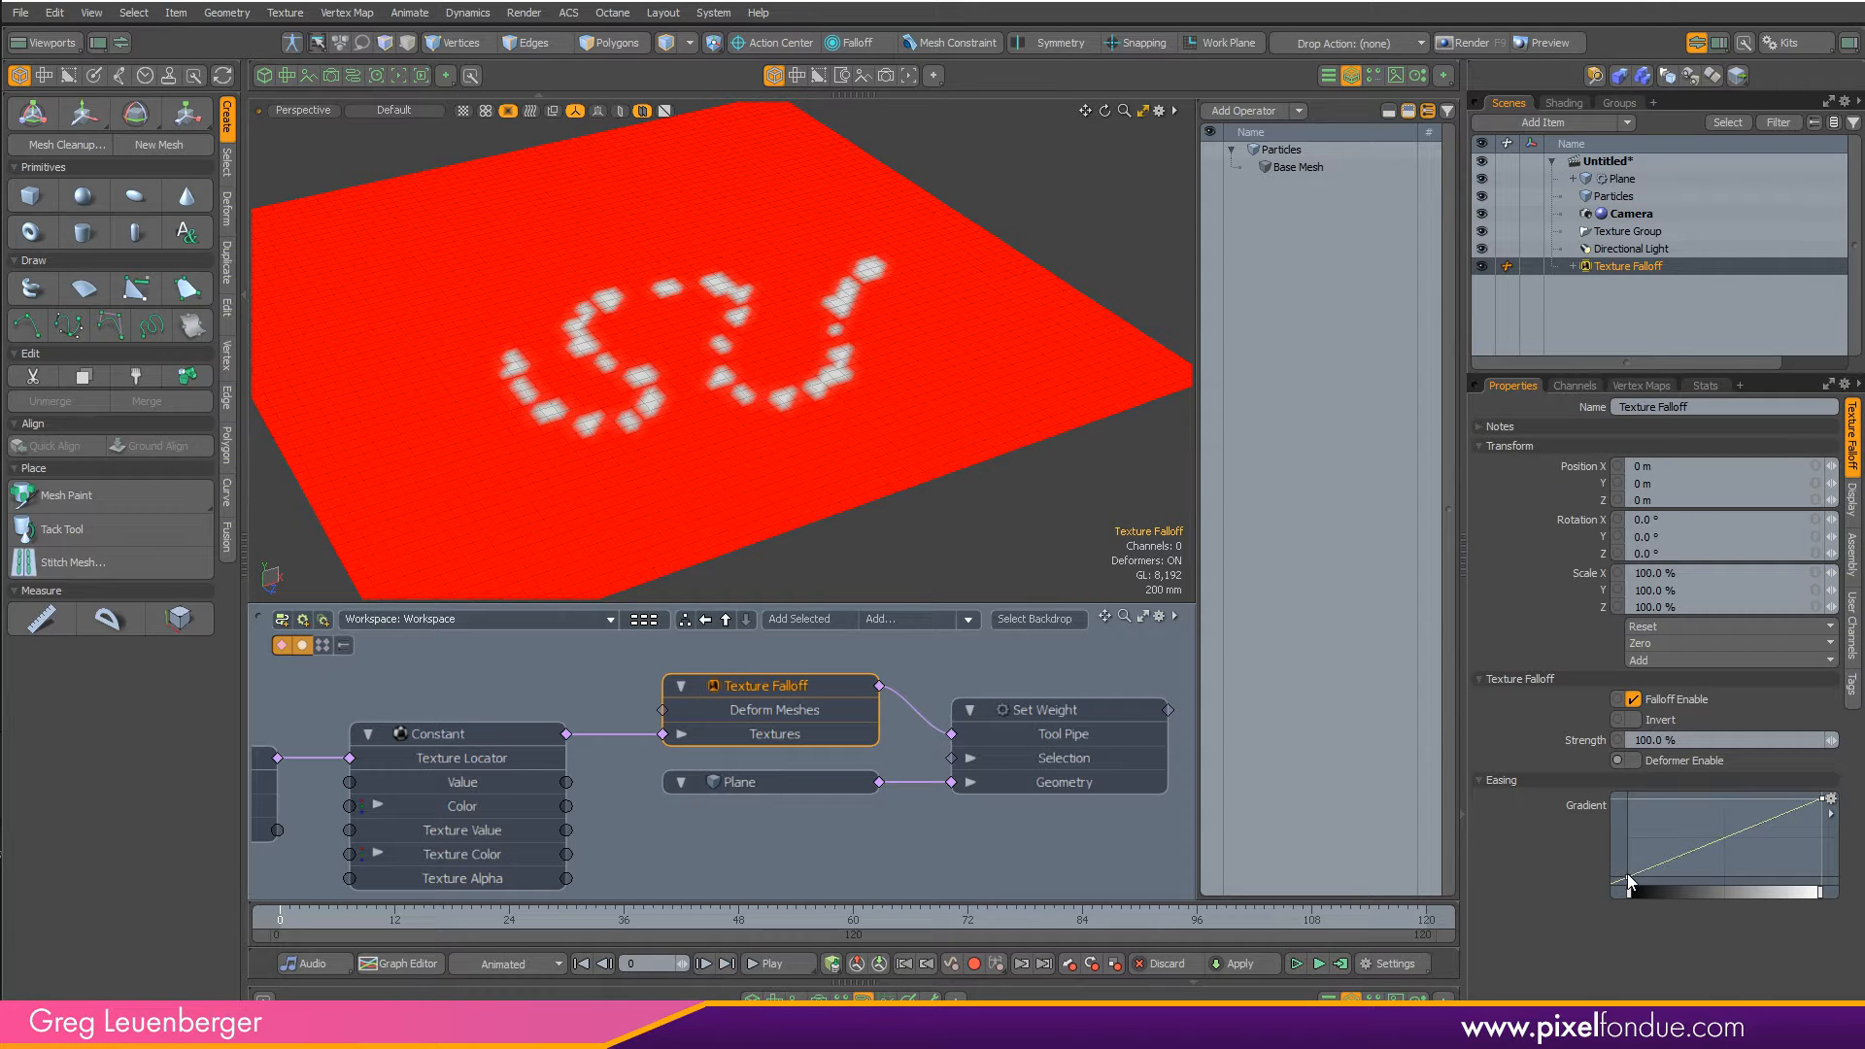
{"action": "left_click_drag", "start_coordinate": [1631, 881], "coordinate": [1631, 798]}
{"action": "left_click_drag", "start_coordinate": [1814, 792], "coordinate": [1808, 905]}
{"action": "scroll", "coordinate": [815, 445], "scroll_direction": "up", "scroll_amount": 3}
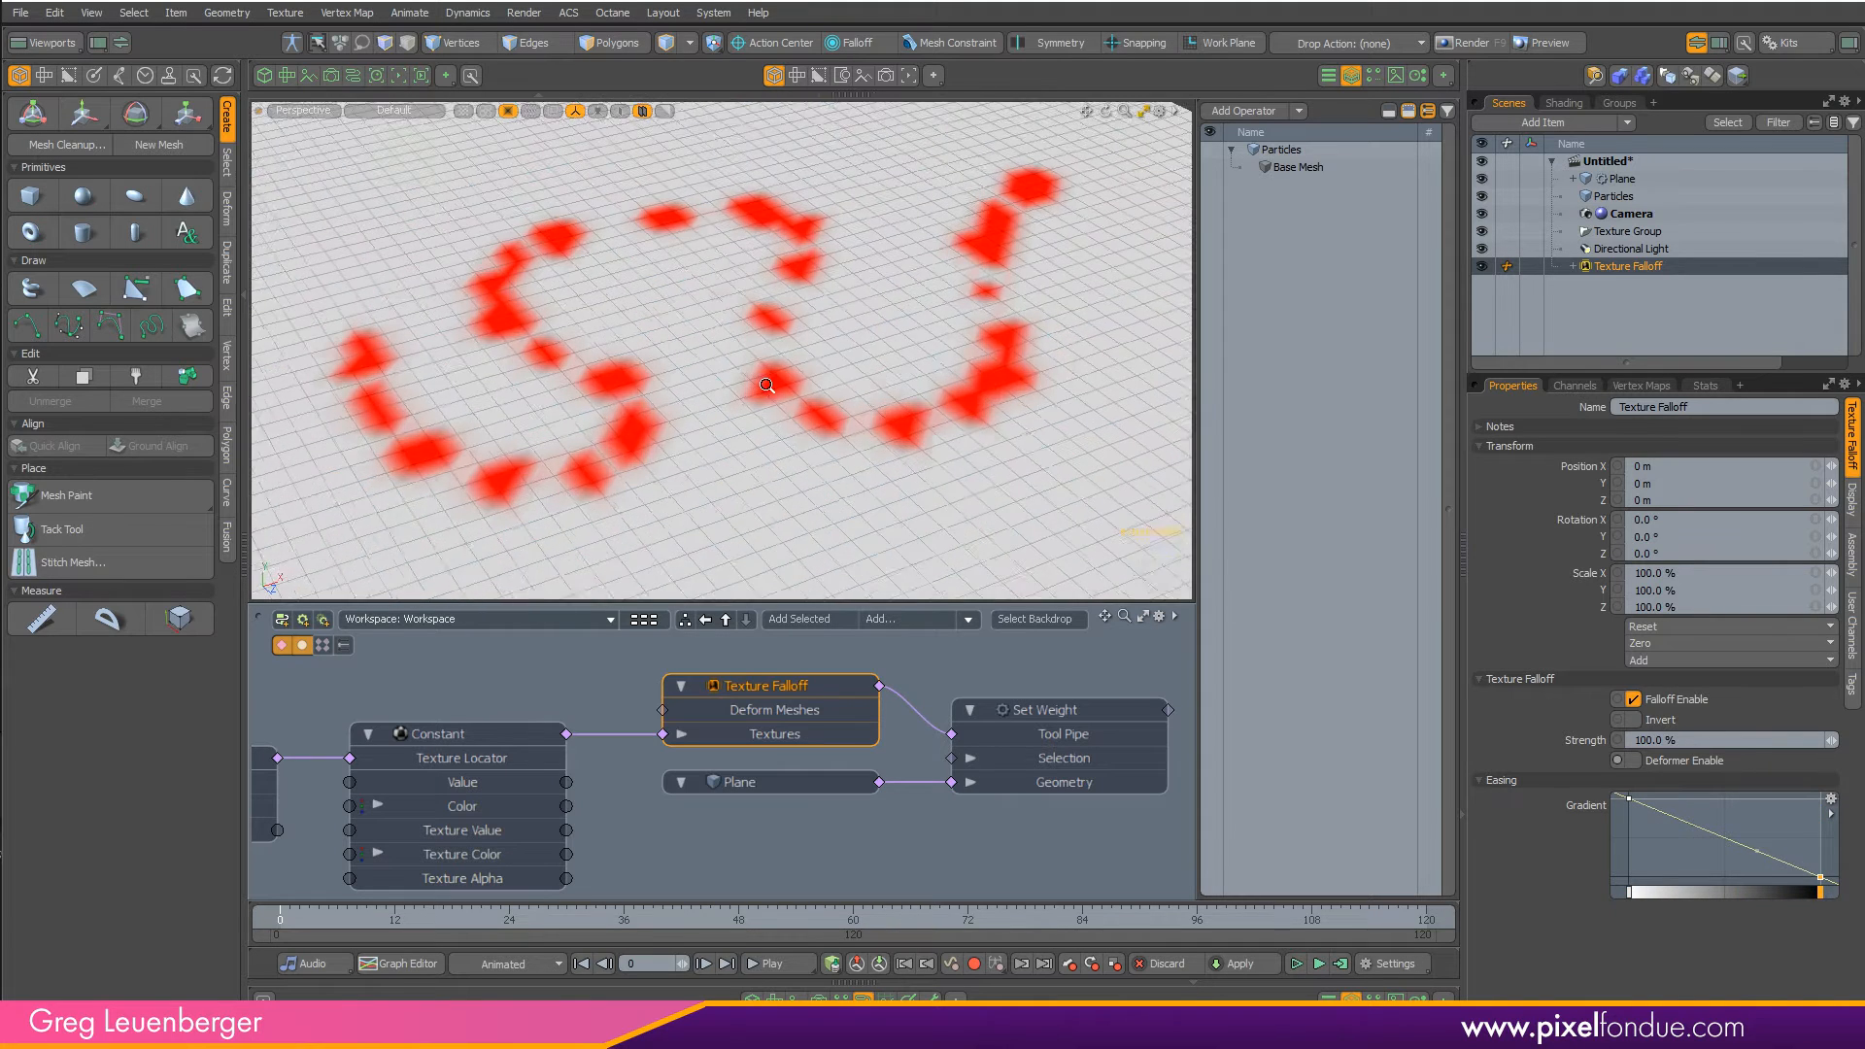
{"action": "left_click", "coordinate": [1671, 823]}
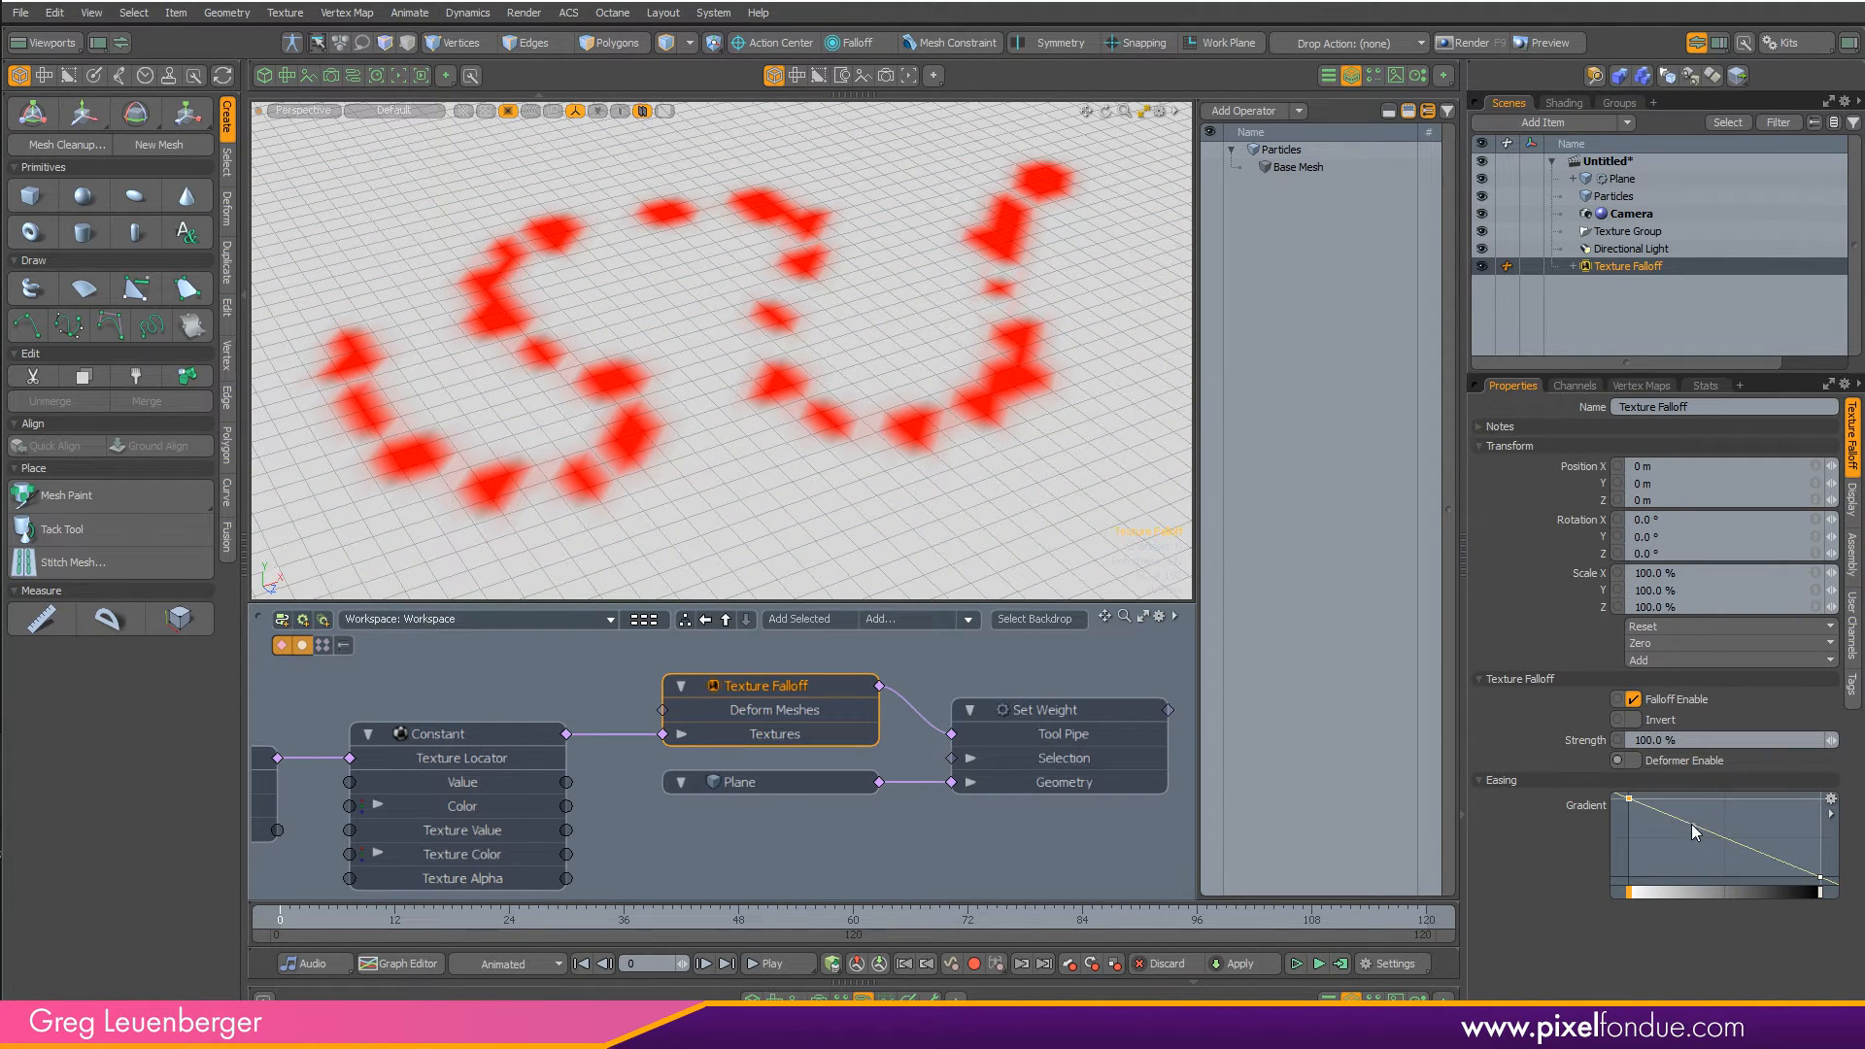
{"action": "left_click_drag", "start_coordinate": [1692, 823], "coordinate": [1741, 866]}
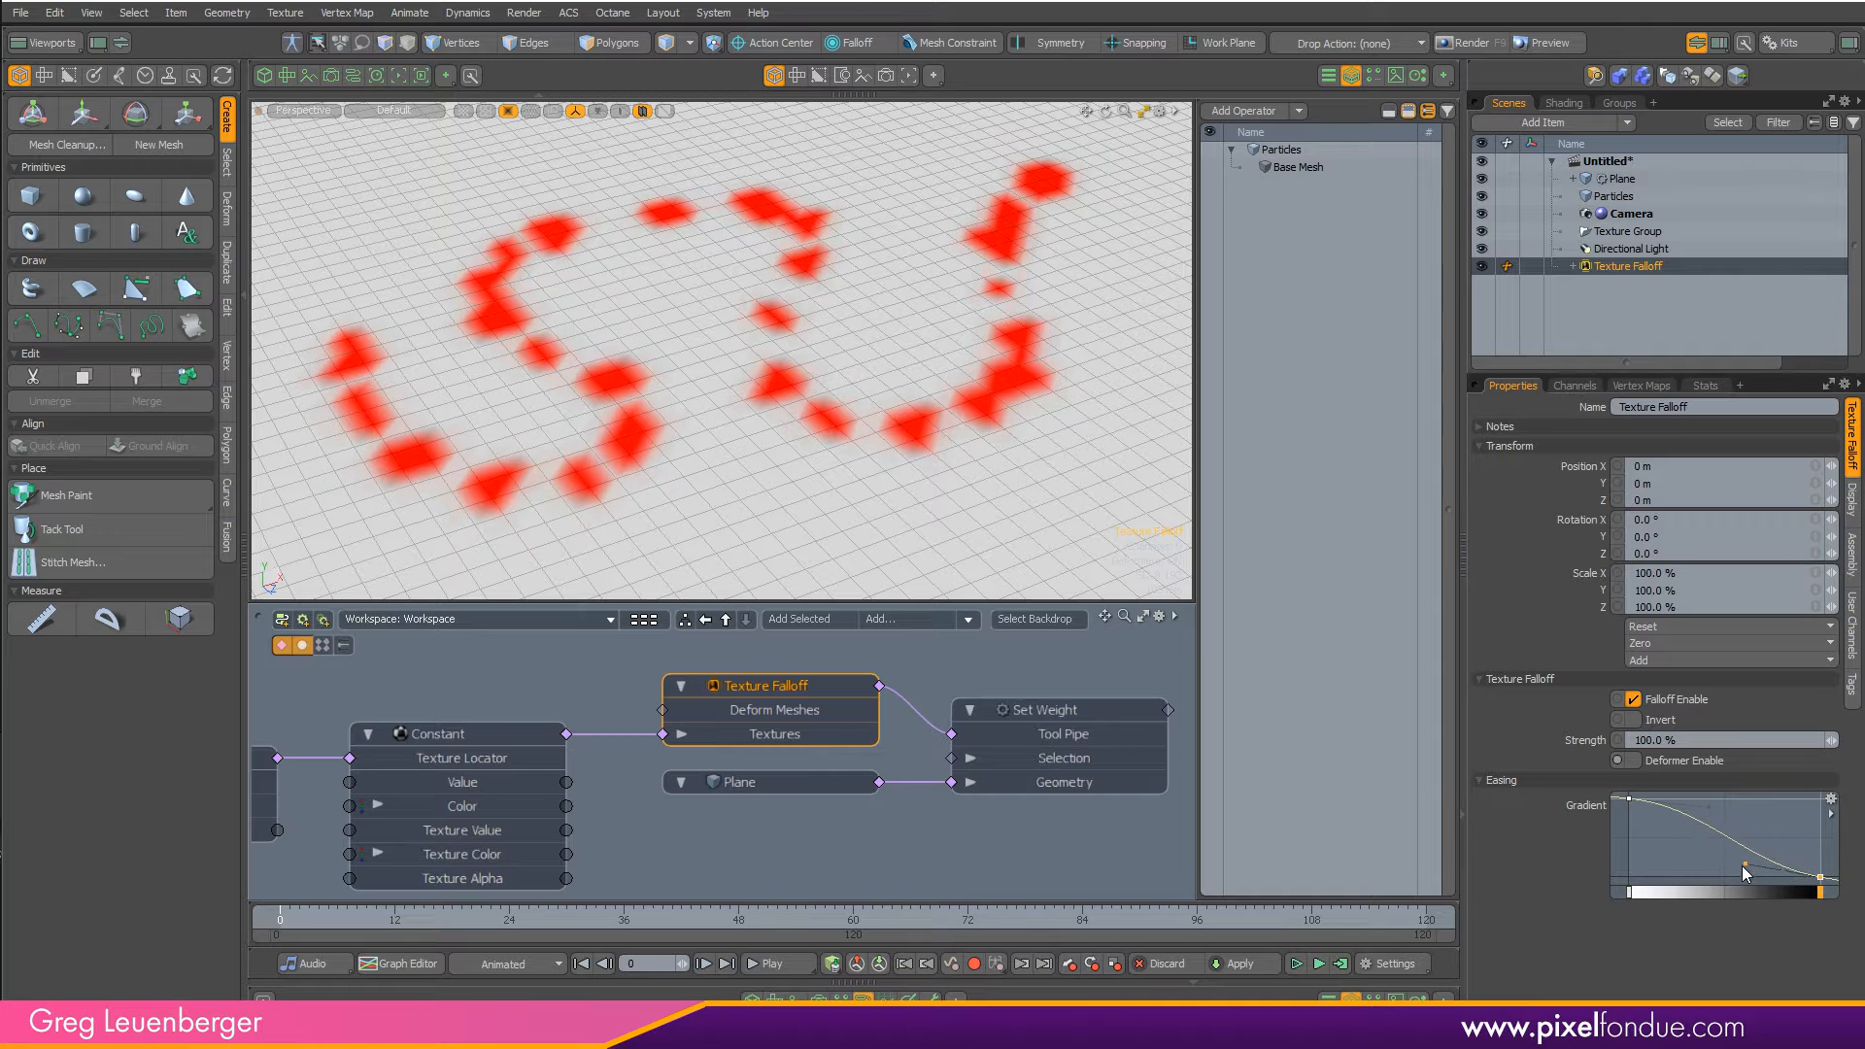
- Increase the Constant texture locator's particle size to about 369 mm
{"action": "middle_click_drag", "start_coordinate": [453, 702], "coordinate": [923, 693]}
{"action": "left_click", "coordinate": [641, 749]}
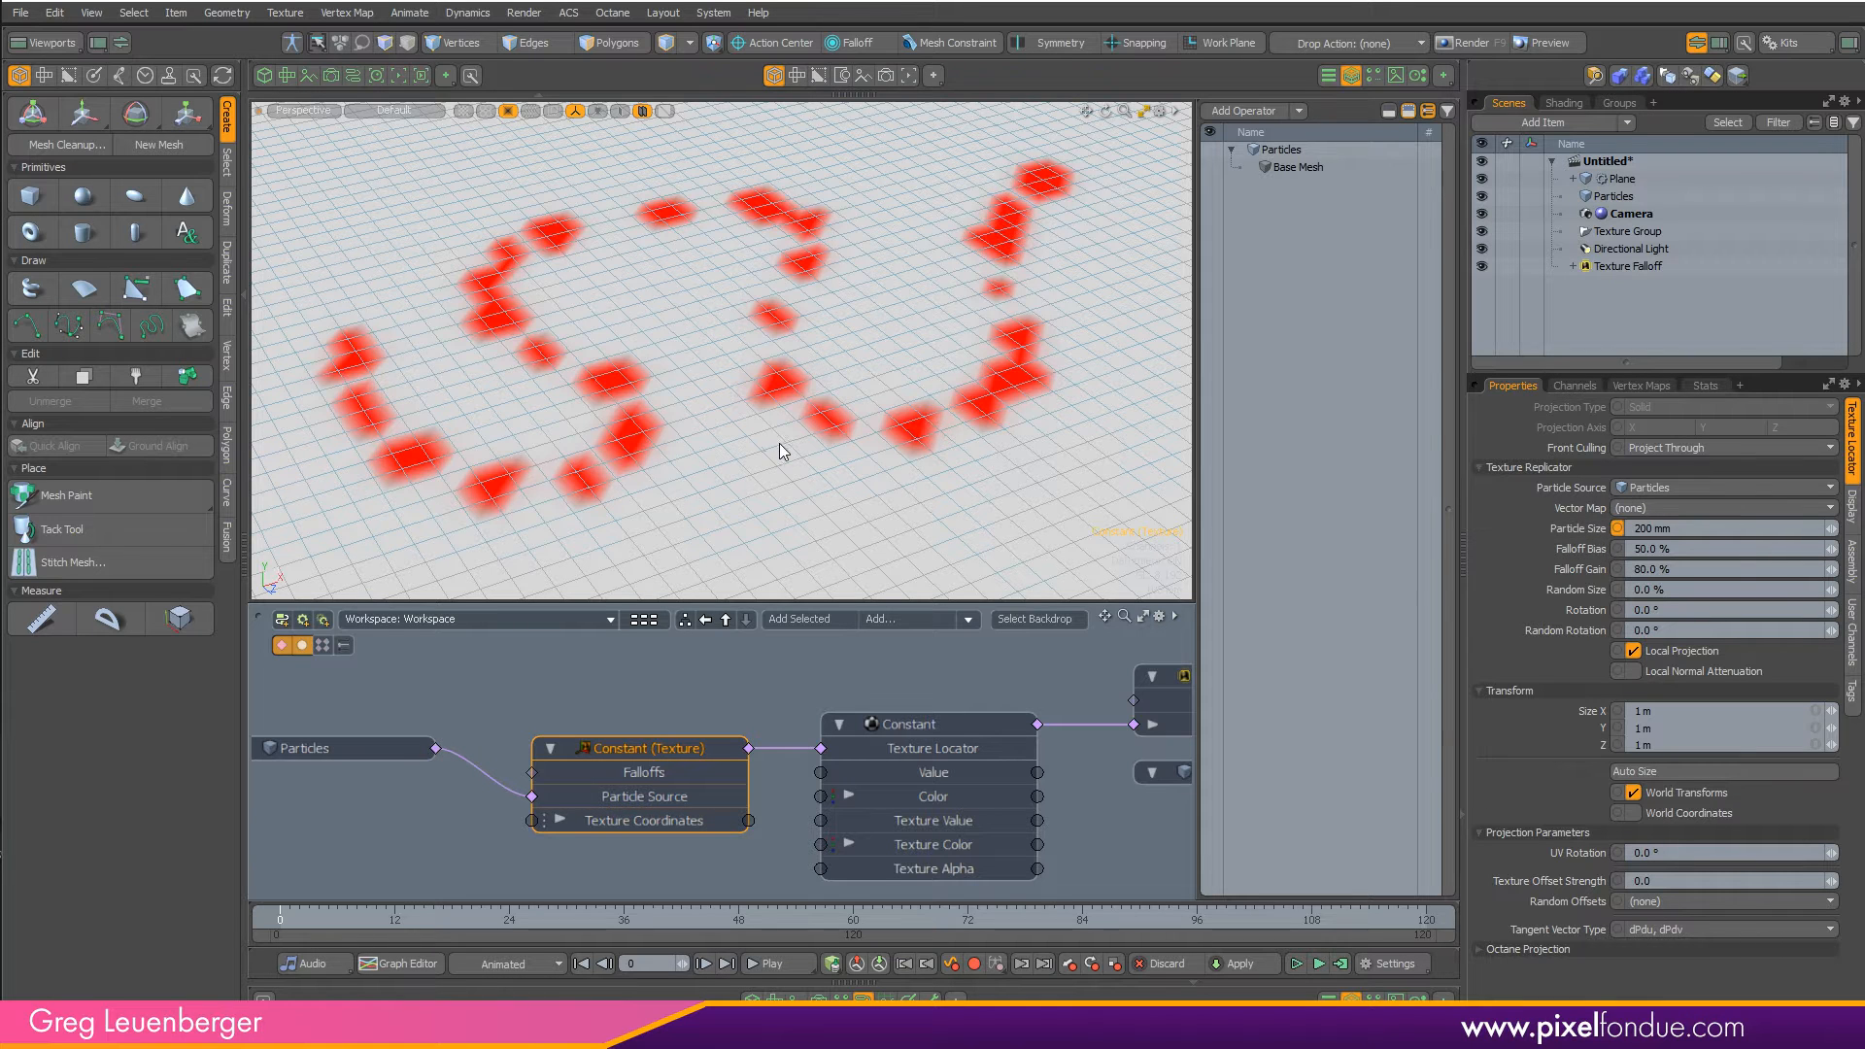
{"action": "left_click_drag", "start_coordinate": [720, 445], "coordinate": [889, 444]}
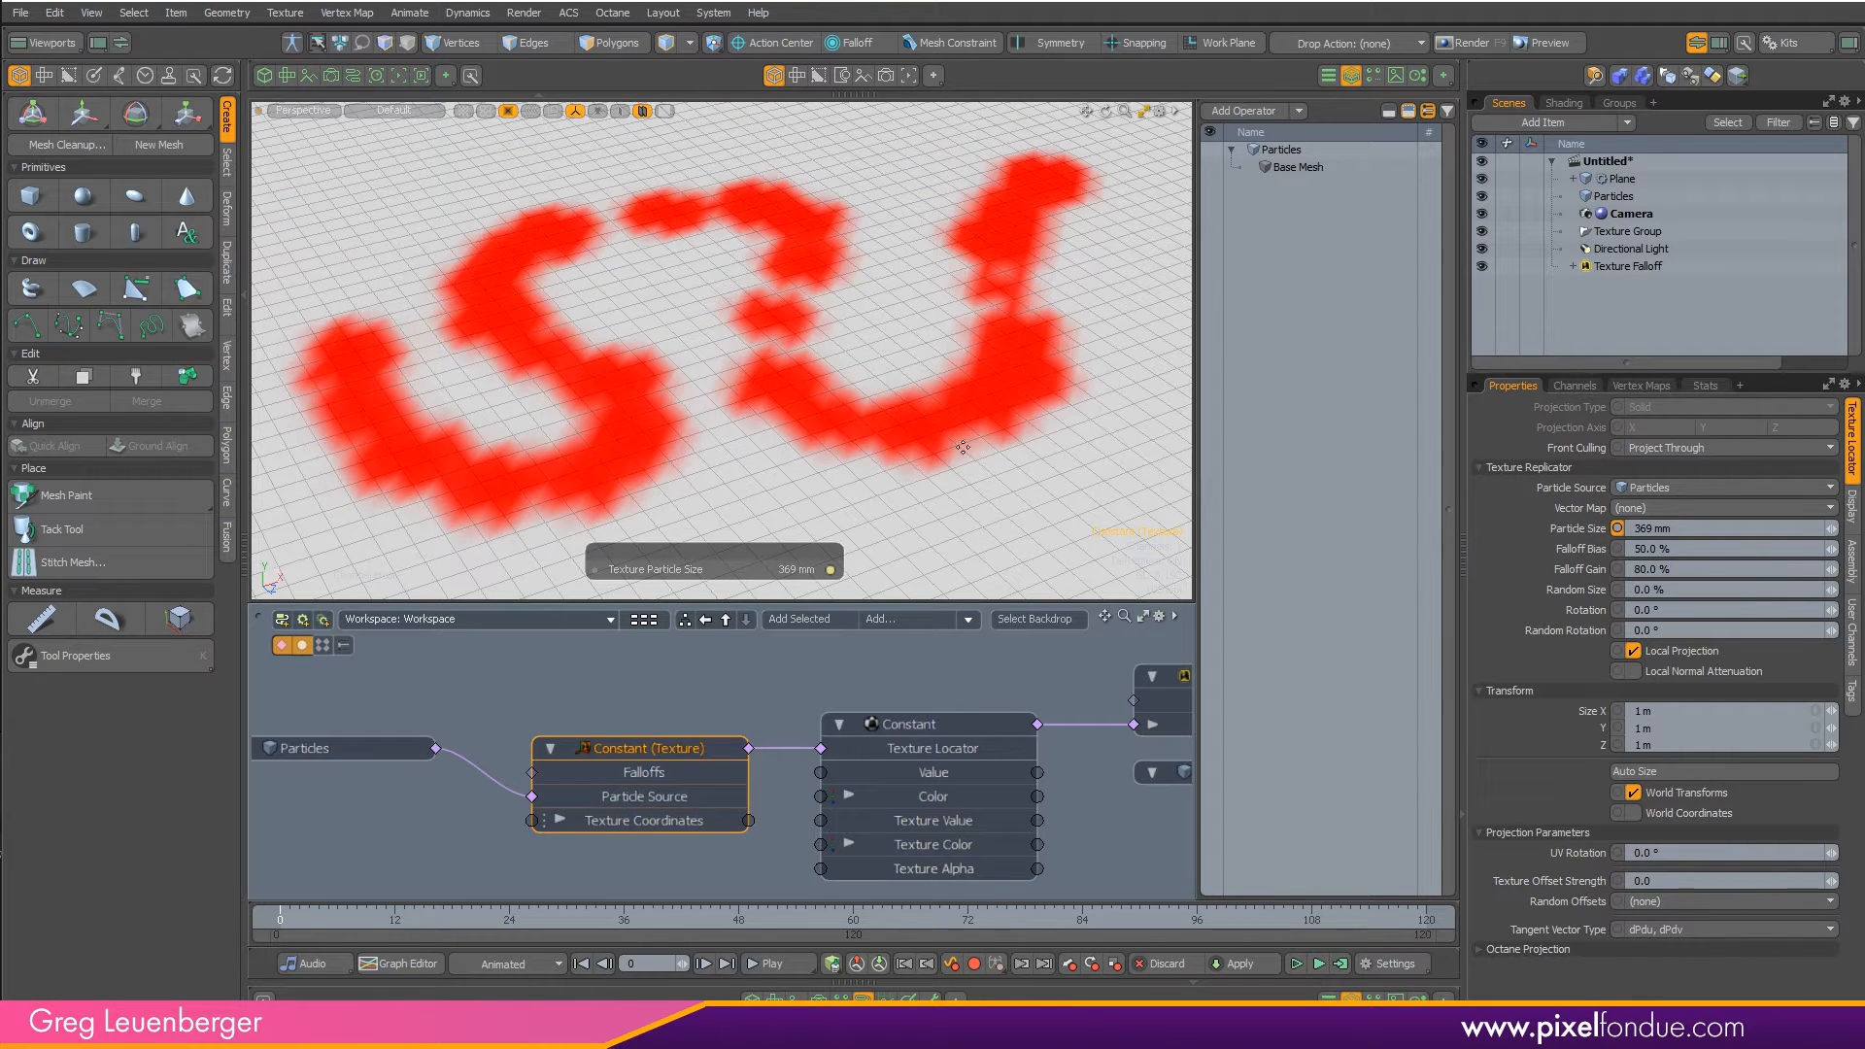
- Set the Constant texture locator's random particle size to 67.5%
{"action": "left_click", "coordinate": [1557, 590]}
{"action": "left_click_drag", "start_coordinate": [1282, 538], "coordinate": [1398, 538]}
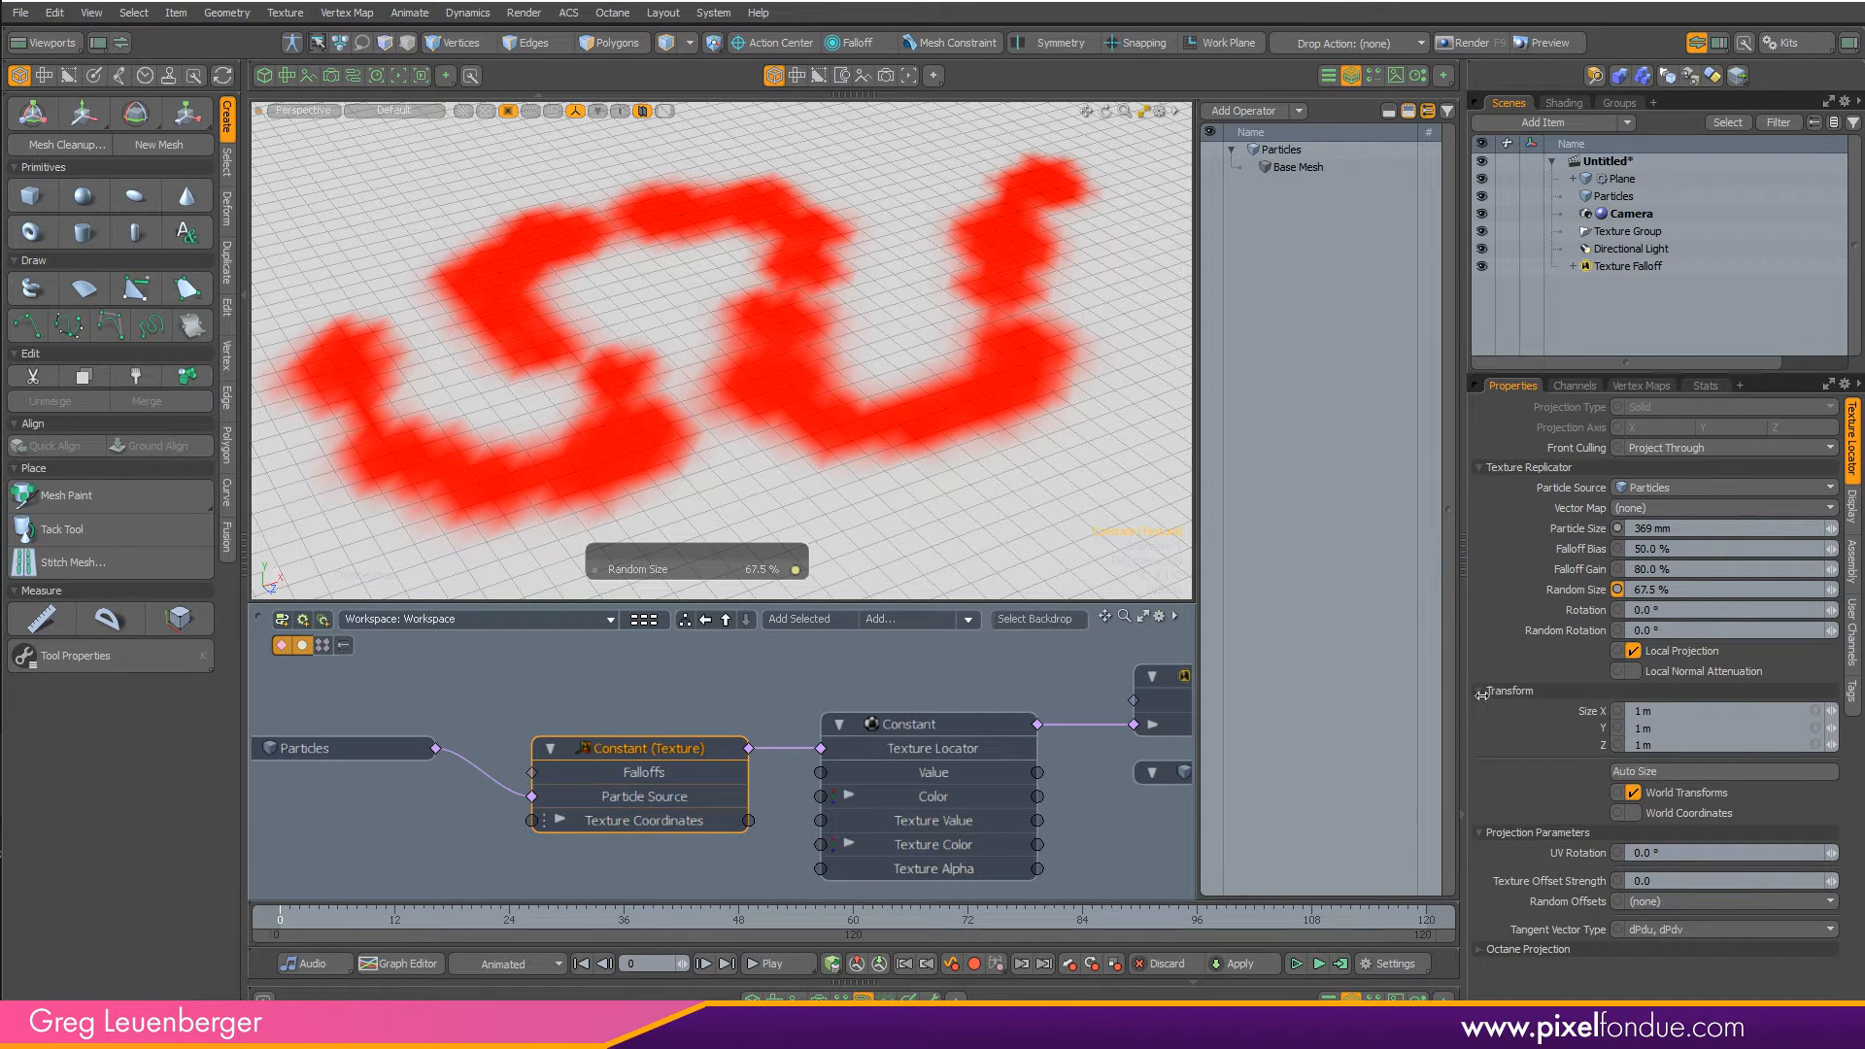
- Reshape the Texture Falloff's easing gradient into an outward-bulging curve that falls off from white to black
{"action": "middle_click_drag", "start_coordinate": [997, 736], "coordinate": [623, 751]}
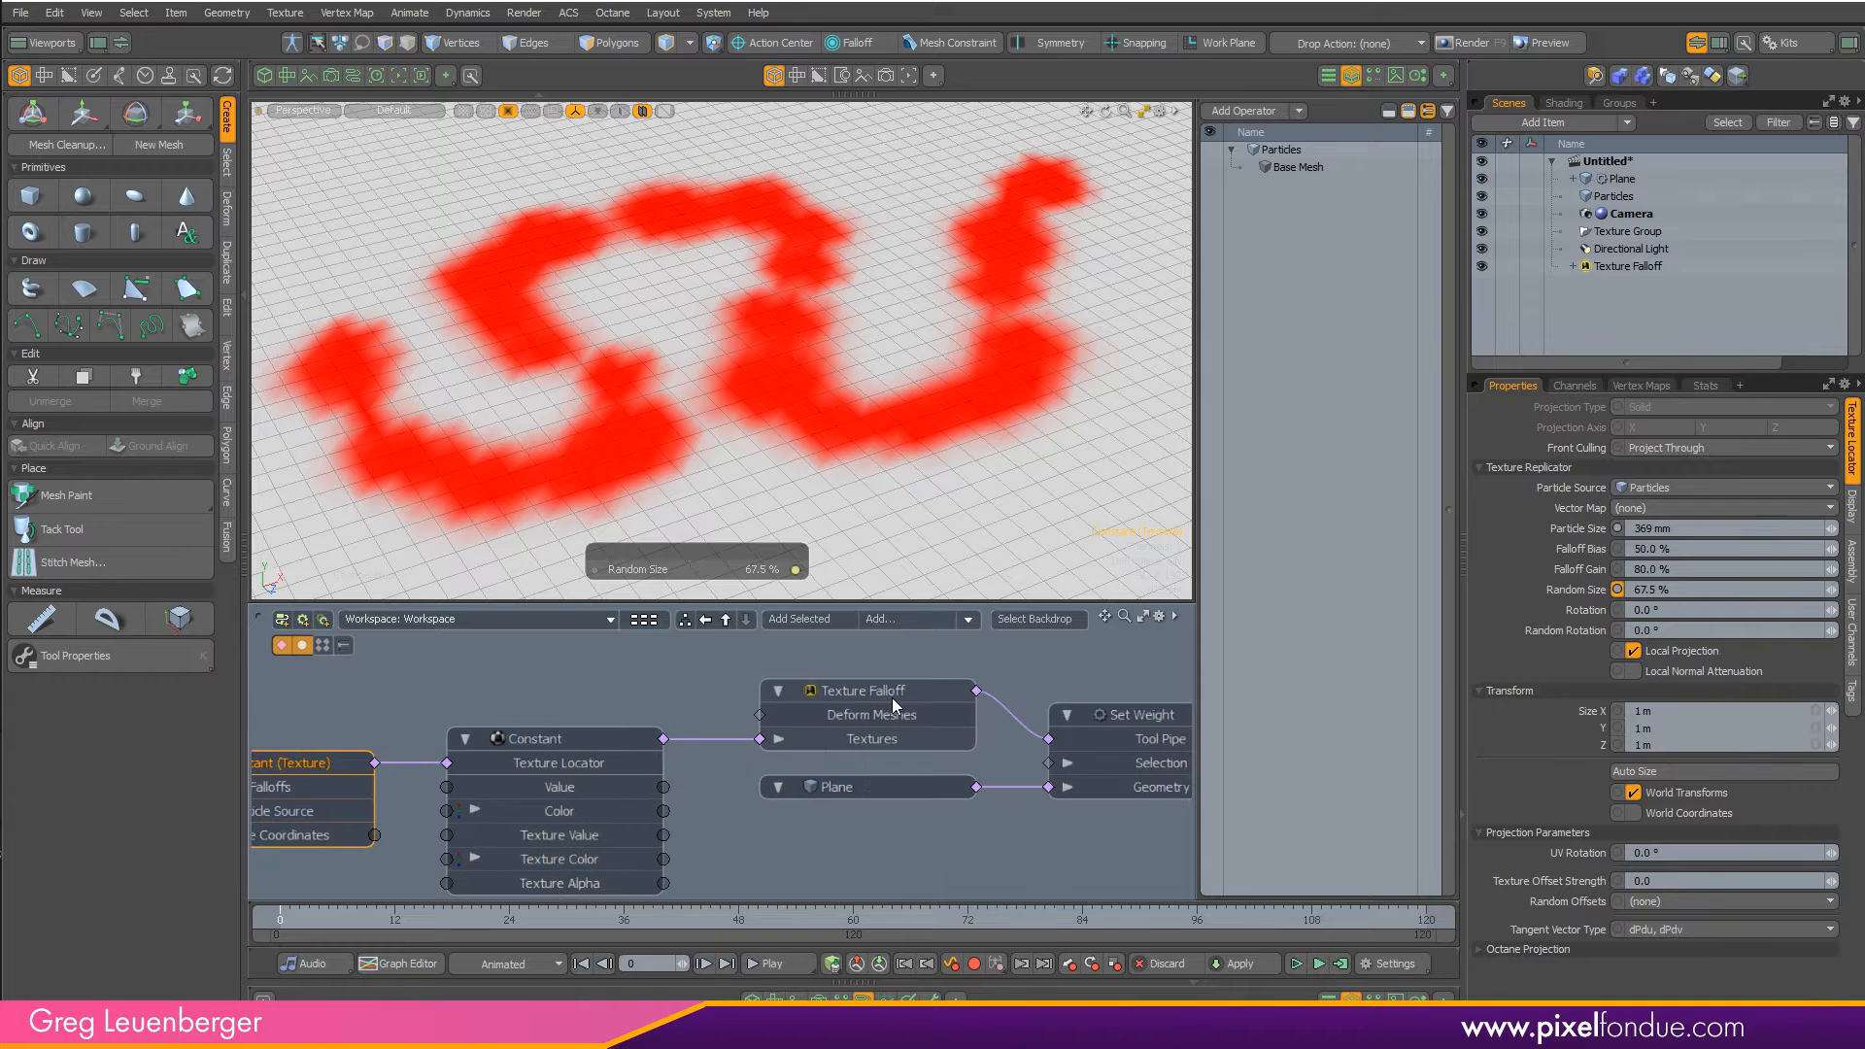
{"action": "left_click", "coordinate": [892, 694]}
{"action": "left_click_drag", "start_coordinate": [1821, 877], "coordinate": [1776, 833]}
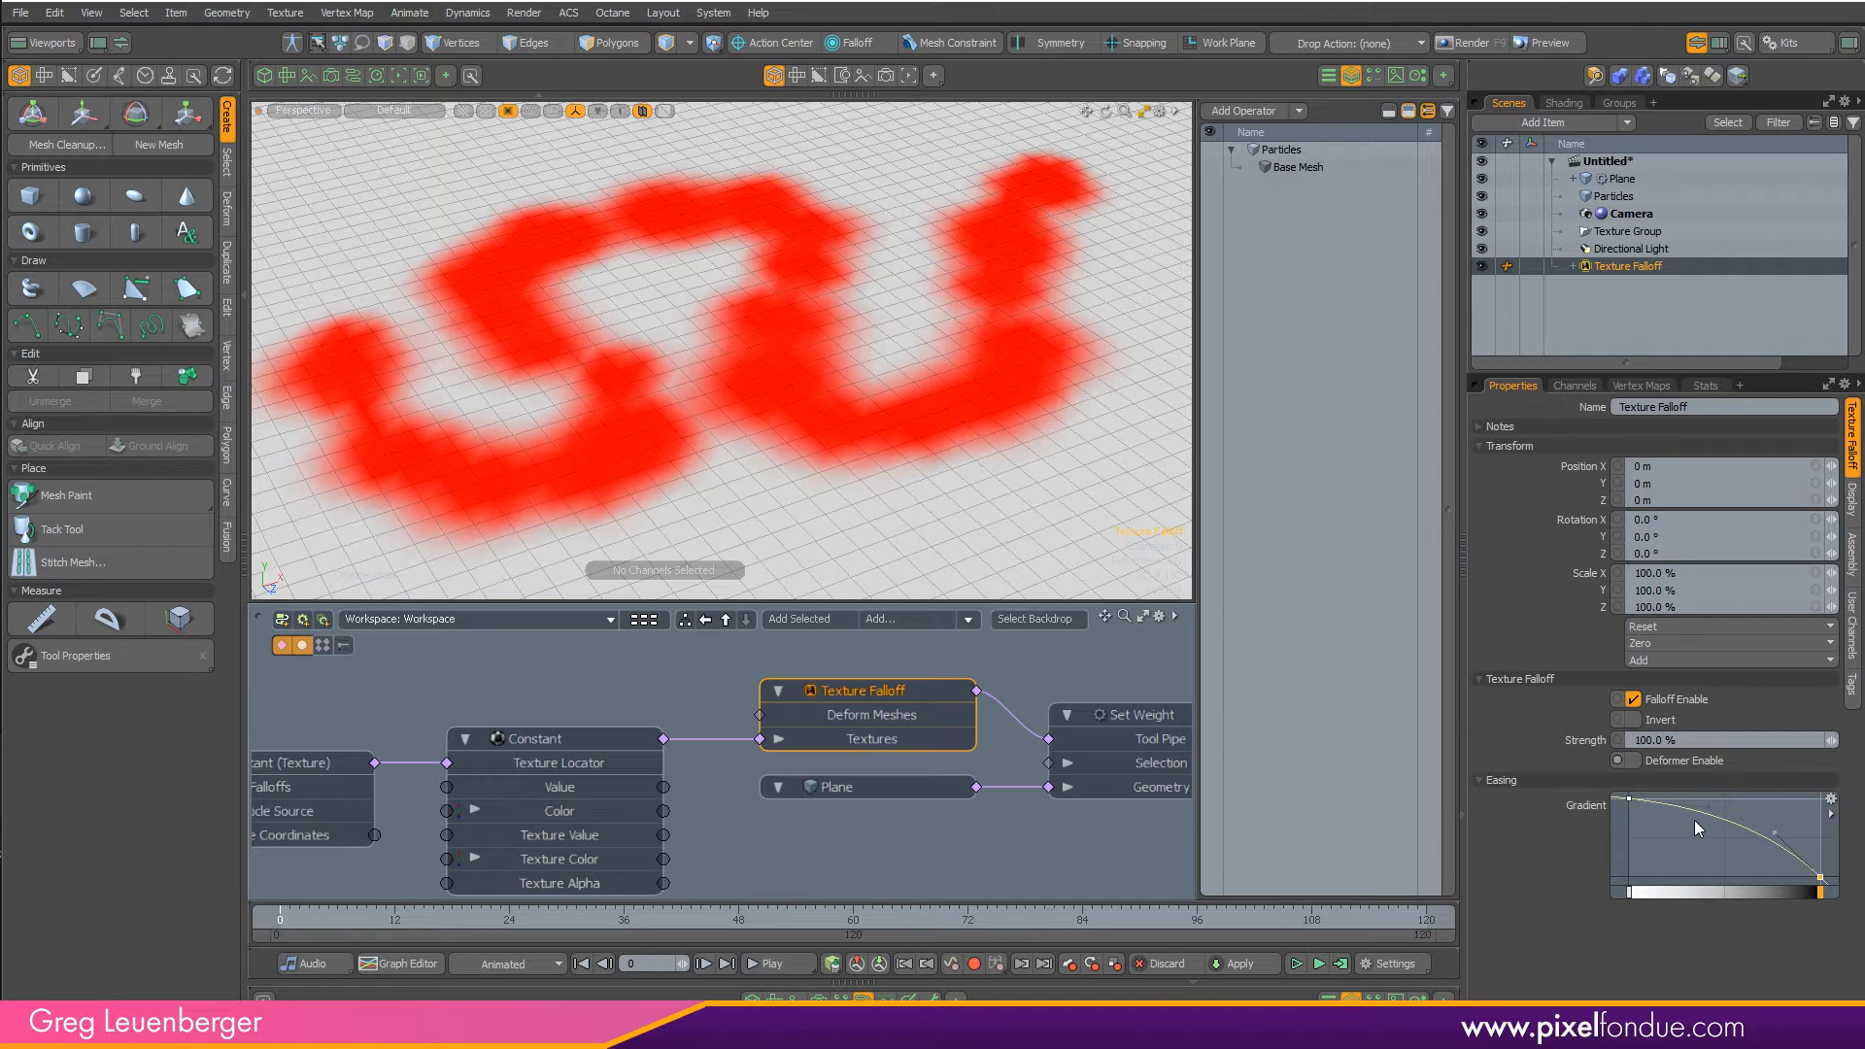
- Select vertices of the Particles mesh and move them across the plane to rearrange the weight pattern
{"action": "scroll", "coordinate": [826, 427], "scroll_direction": "down", "scroll_amount": 5}
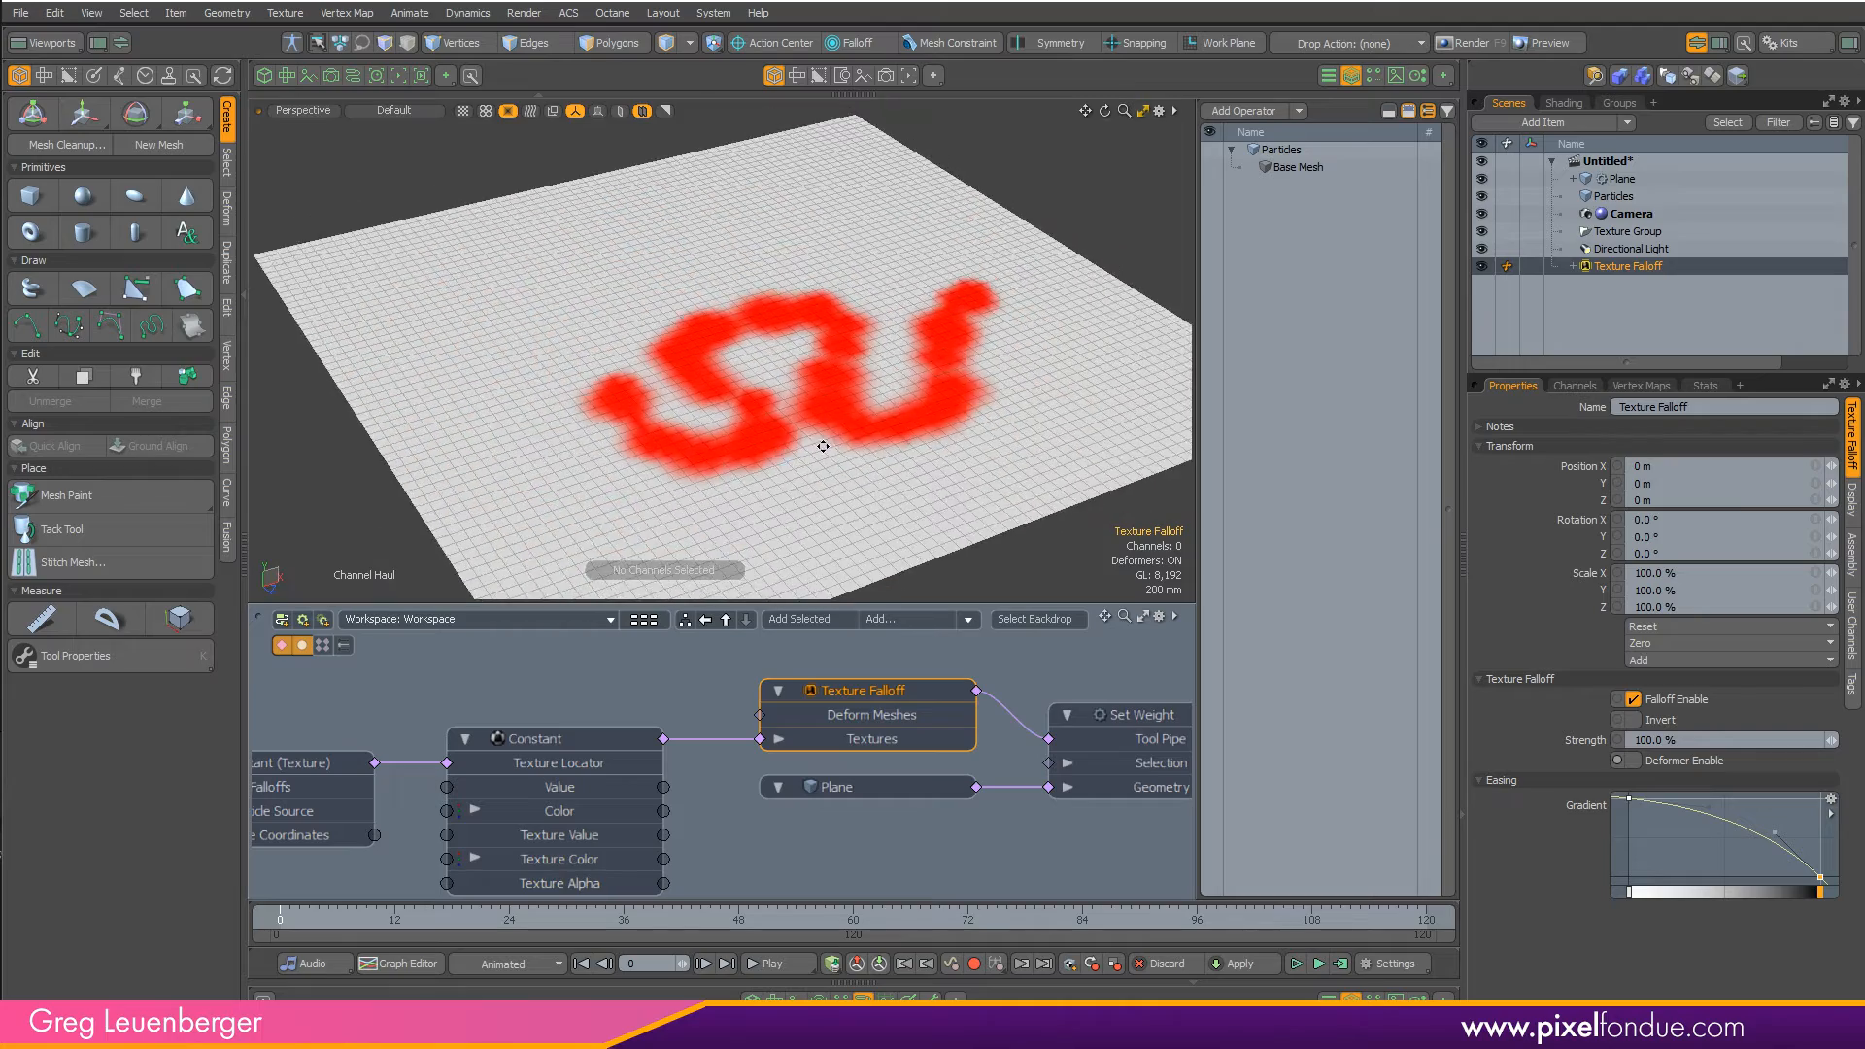
{"action": "left_click_drag", "start_coordinate": [820, 437], "coordinate": [865, 299], "text": "alt"}
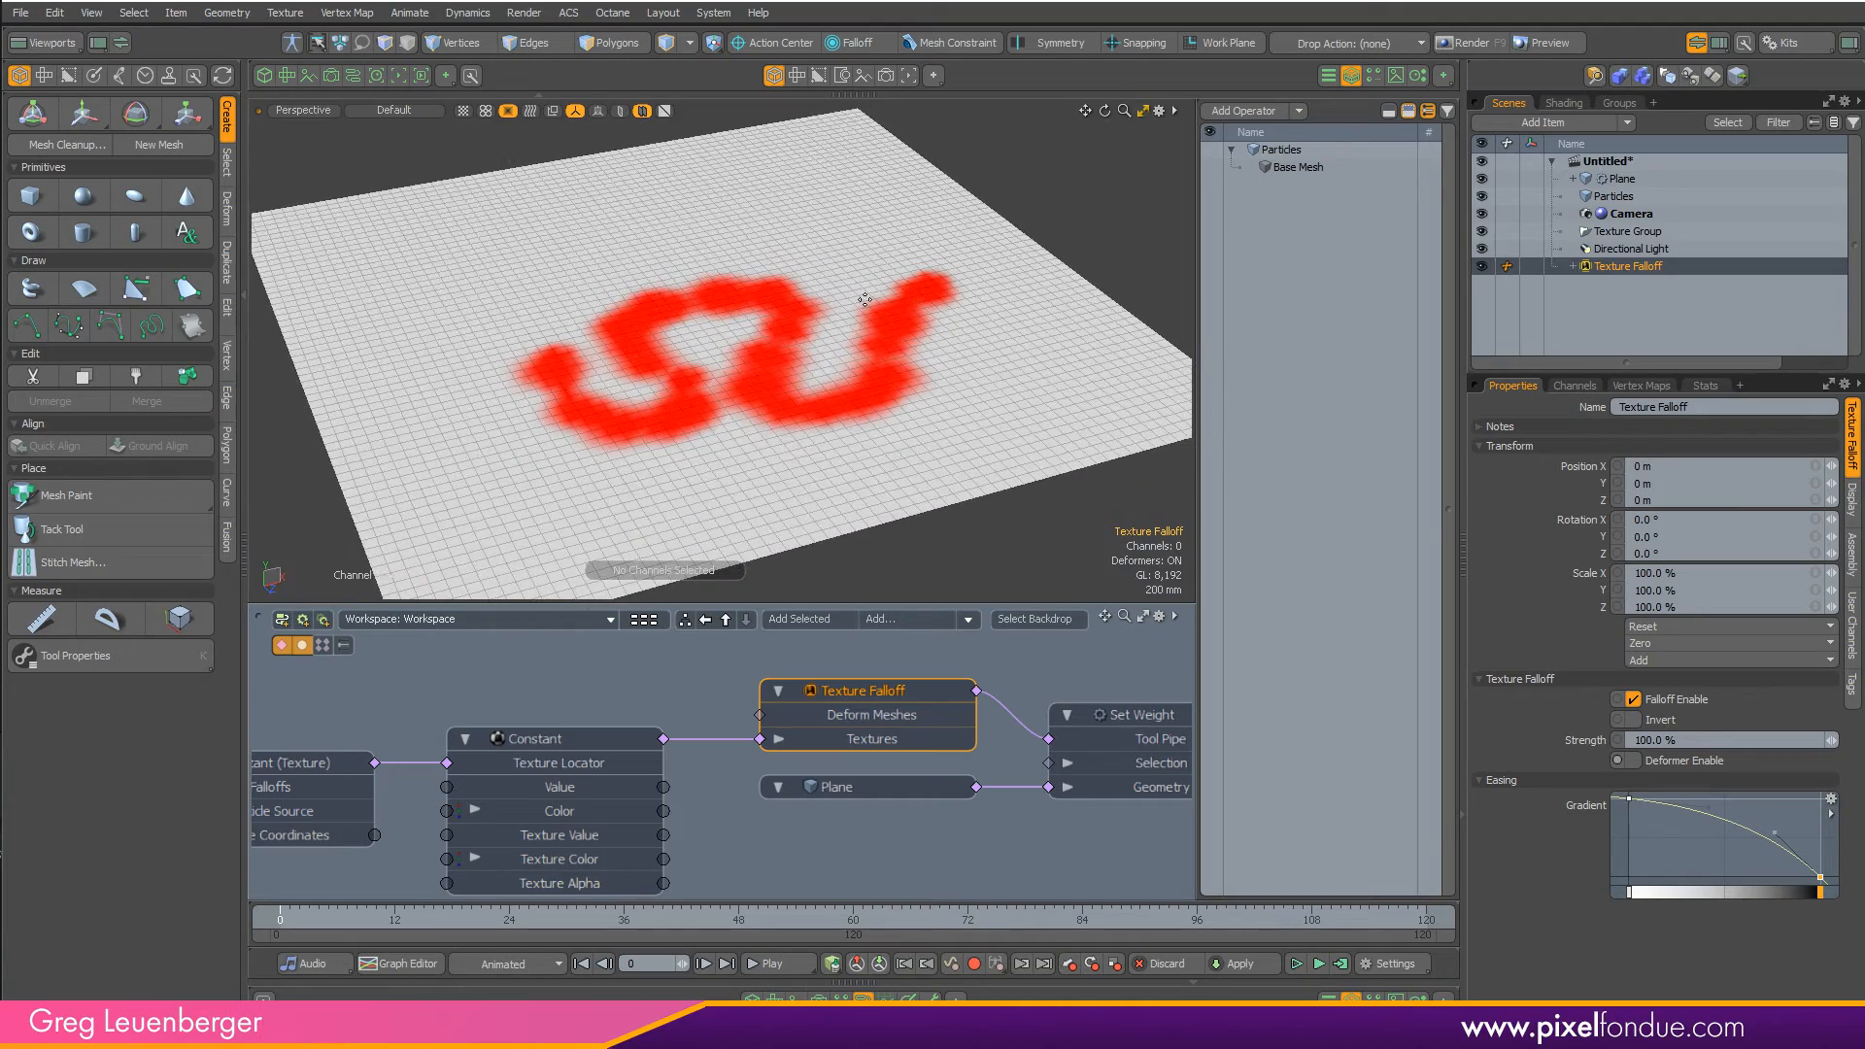
{"action": "left_click", "coordinate": [1641, 196]}
{"action": "key", "text": "1"}
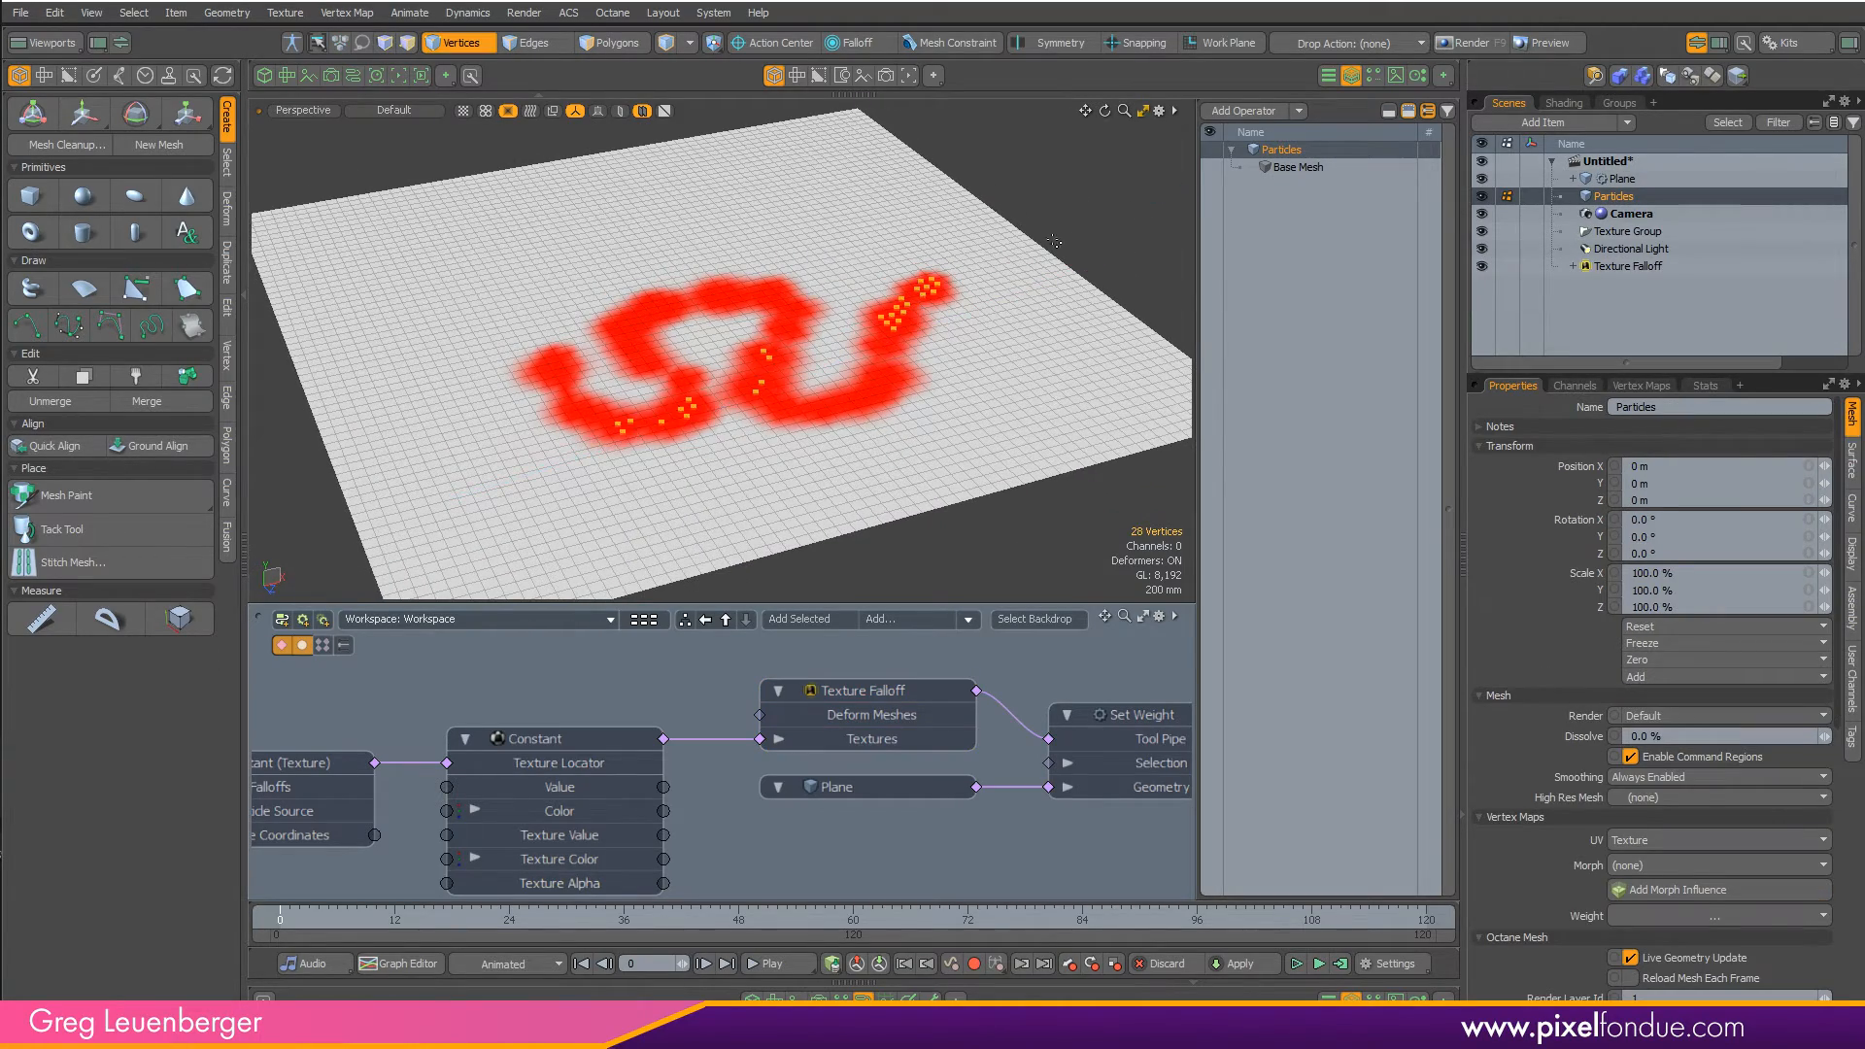
{"action": "key", "text": "w"}
{"action": "mouse_move", "coordinate": [801, 397]}
{"action": "left_mouse_down"}
{"action": "mouse_move", "coordinate": [735, 308]}
{"action": "mouse_move", "coordinate": [861, 335]}
{"action": "mouse_move", "coordinate": [867, 393]}
{"action": "mouse_move", "coordinate": [767, 404]}
{"action": "mouse_move", "coordinate": [782, 439]}
{"action": "mouse_move", "coordinate": [896, 263]}
{"action": "mouse_move", "coordinate": [808, 386]}
{"action": "mouse_move", "coordinate": [854, 307]}
{"action": "mouse_move", "coordinate": [885, 336]}
{"action": "mouse_move", "coordinate": [819, 400]}
{"action": "left_mouse_up"}
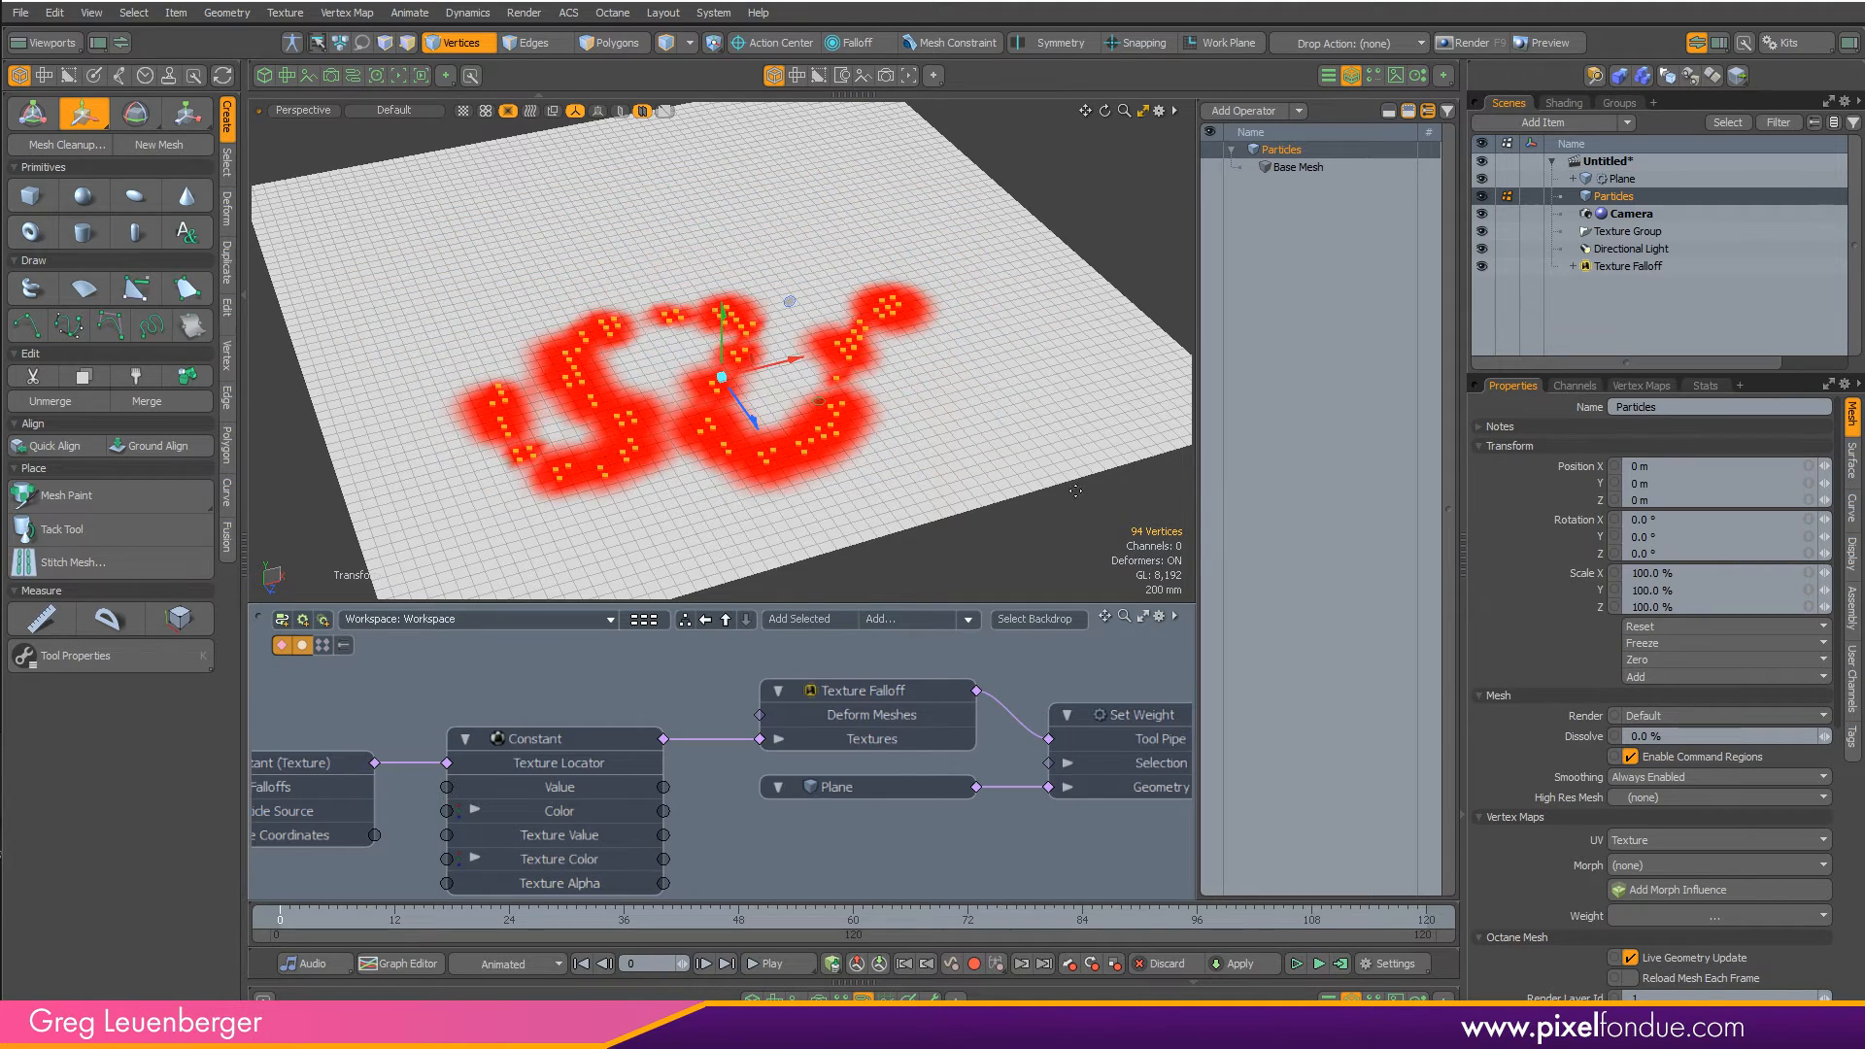
{"action": "key", "text": "space"}
- Disconnect the Particles mesh from the Constant texture locator's Particle Source and place its node above the locator
{"action": "left_click_drag", "start_coordinate": [1001, 505], "coordinate": [1009, 457], "text": "alt"}
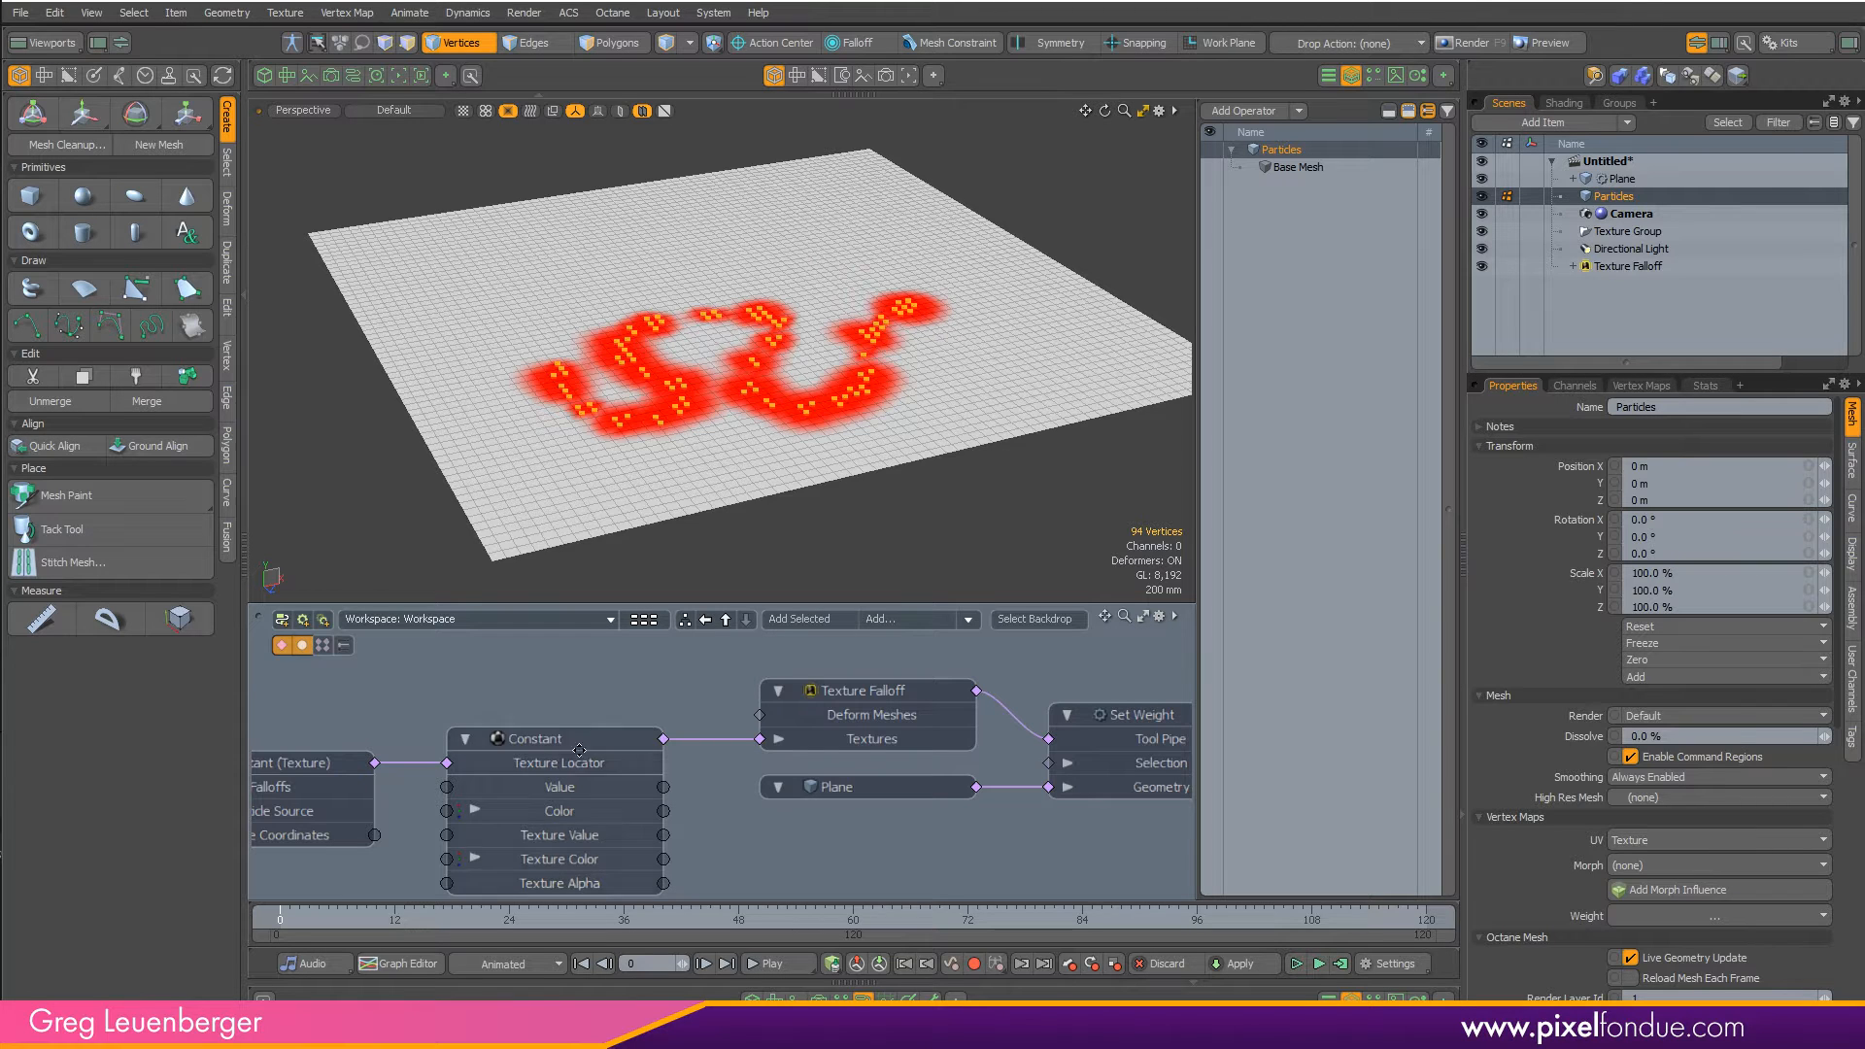
{"action": "left_click_drag", "start_coordinate": [579, 750], "coordinate": [849, 752], "text": "alt"}
{"action": "scroll", "coordinate": [486, 746], "scroll_direction": "up", "scroll_amount": 2}
{"action": "left_click_drag", "start_coordinate": [430, 725], "coordinate": [725, 716], "text": "alt"}
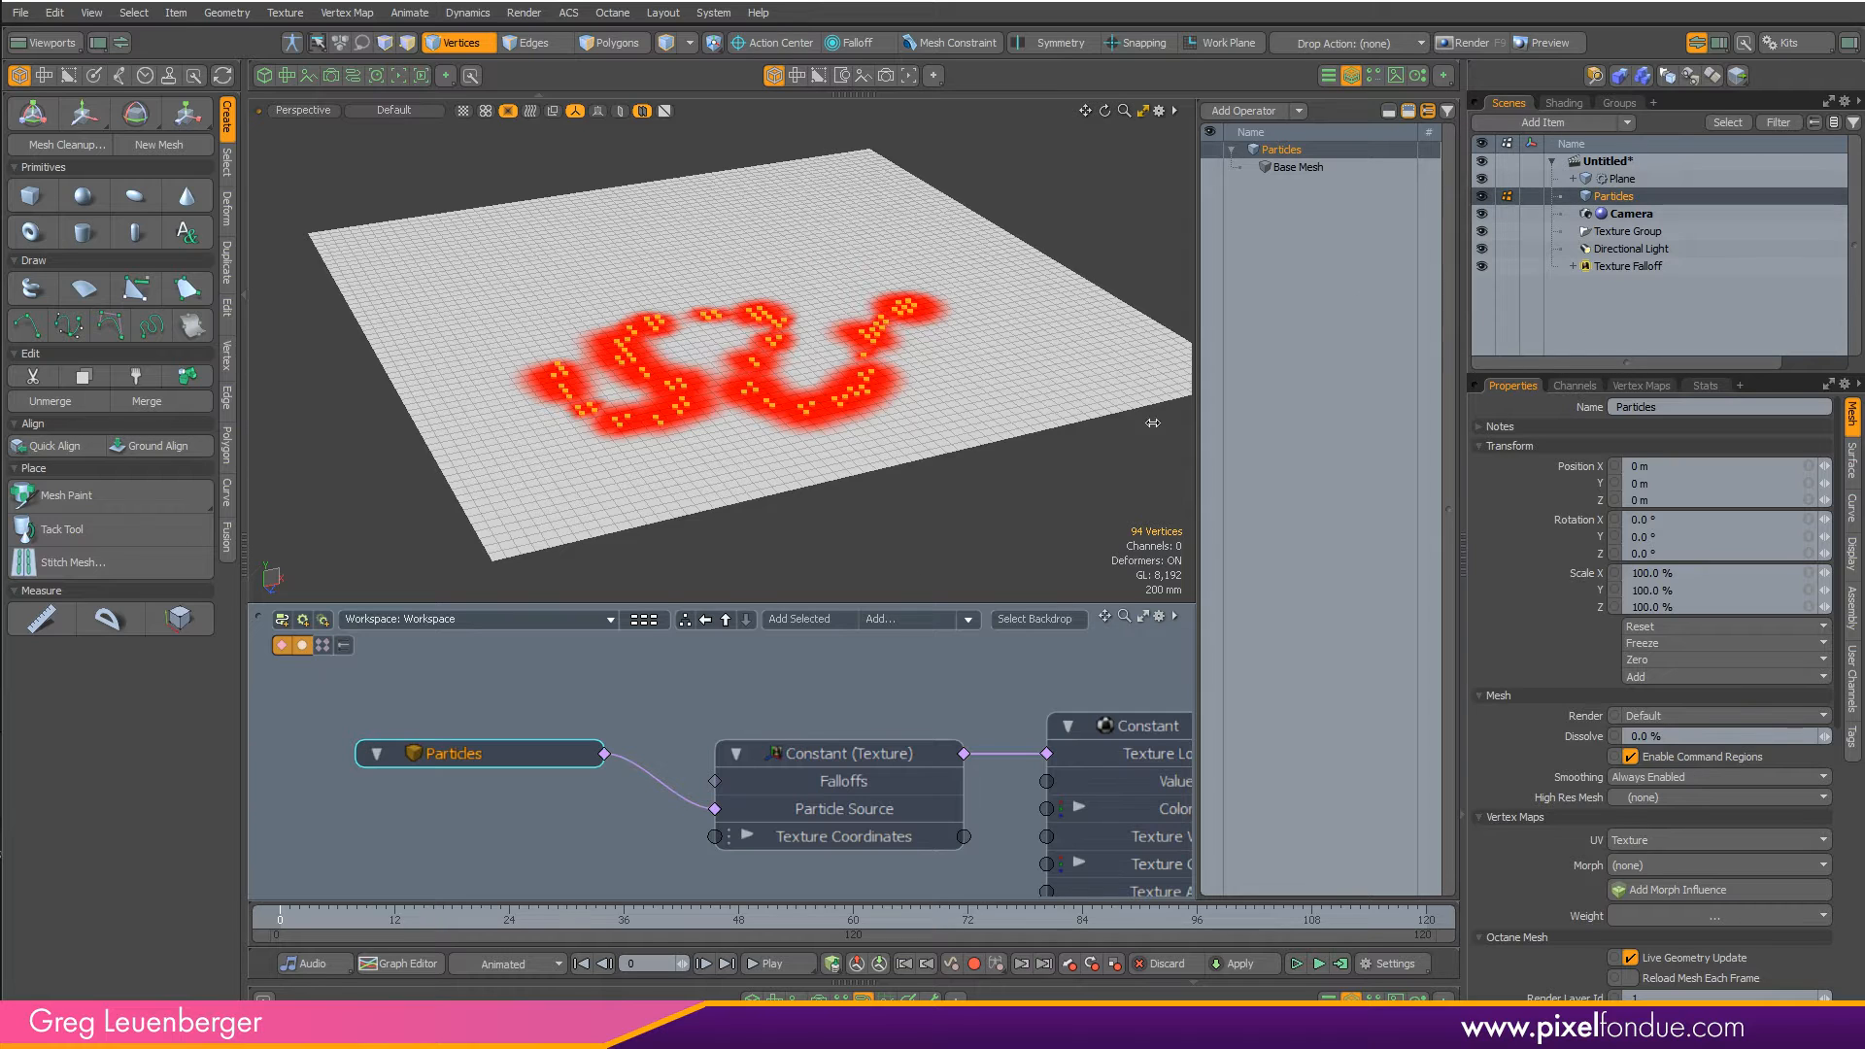
{"action": "left_click_drag", "start_coordinate": [714, 808], "coordinate": [942, 670]}
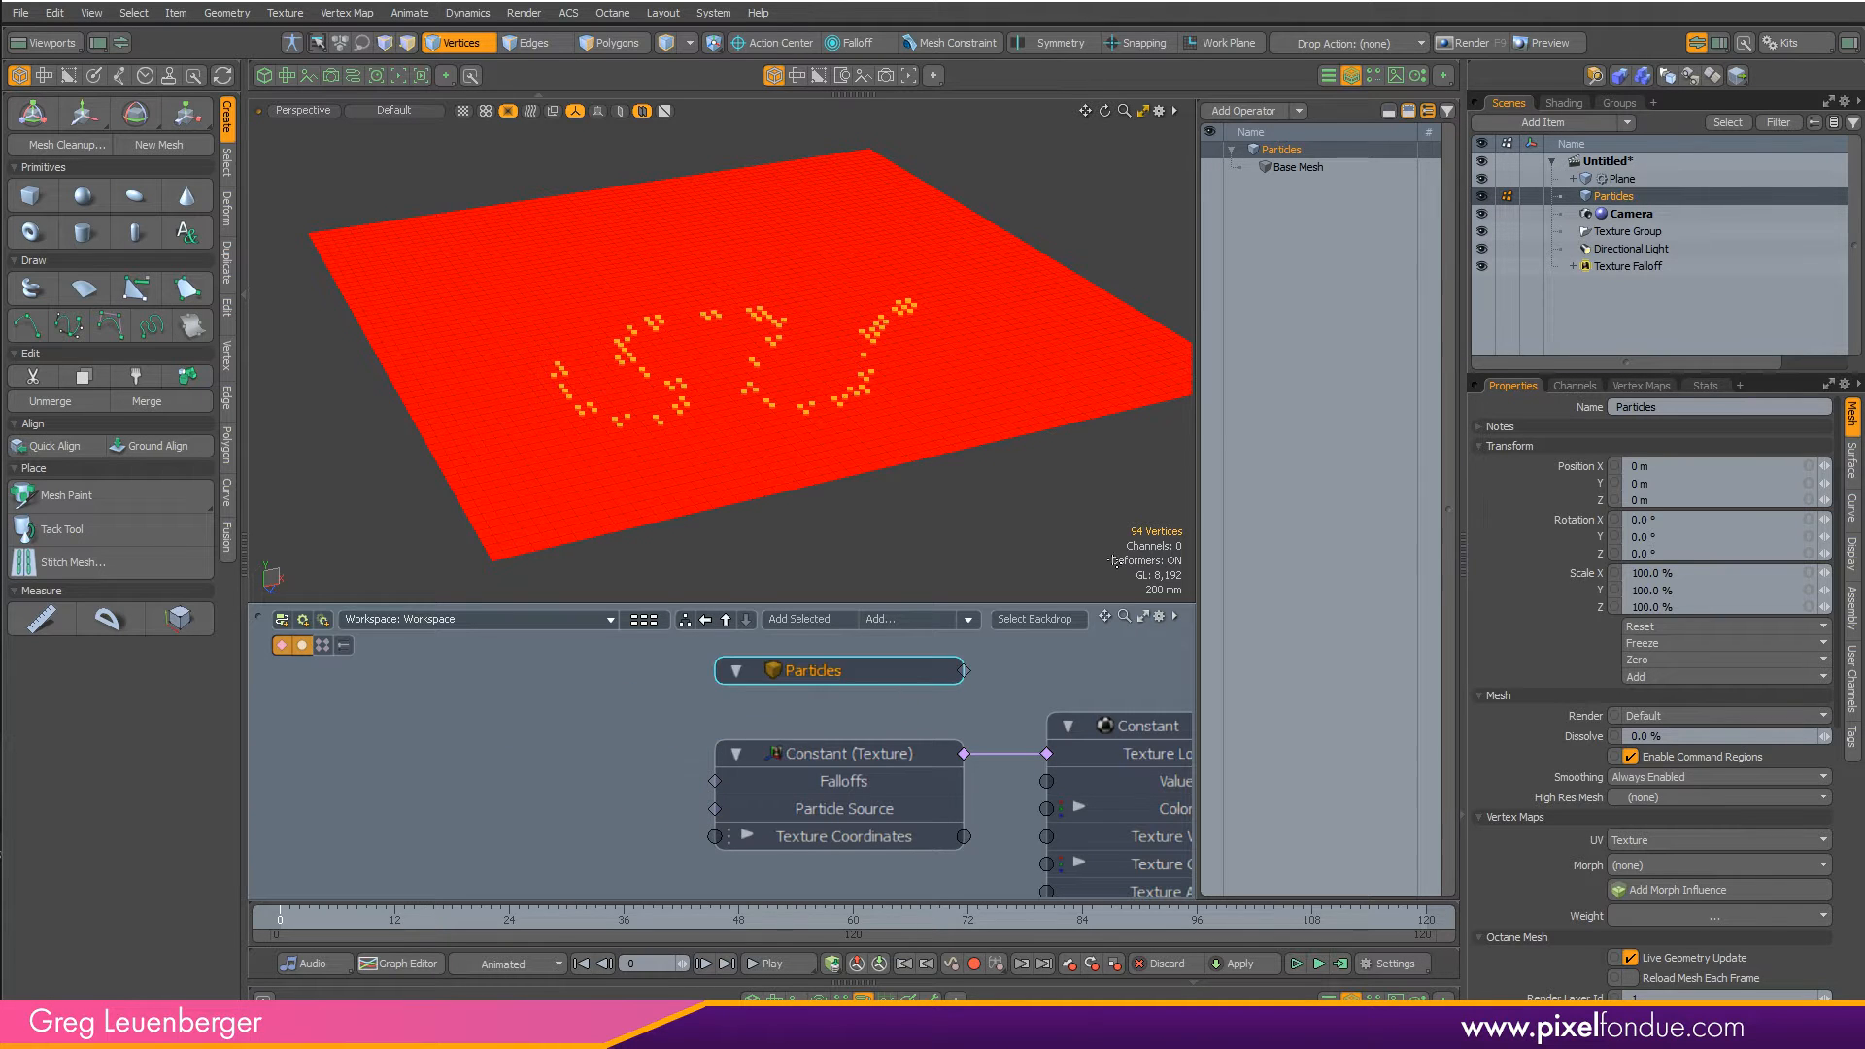
{"action": "scroll", "coordinate": [954, 467], "scroll_direction": "down", "scroll_amount": 1}
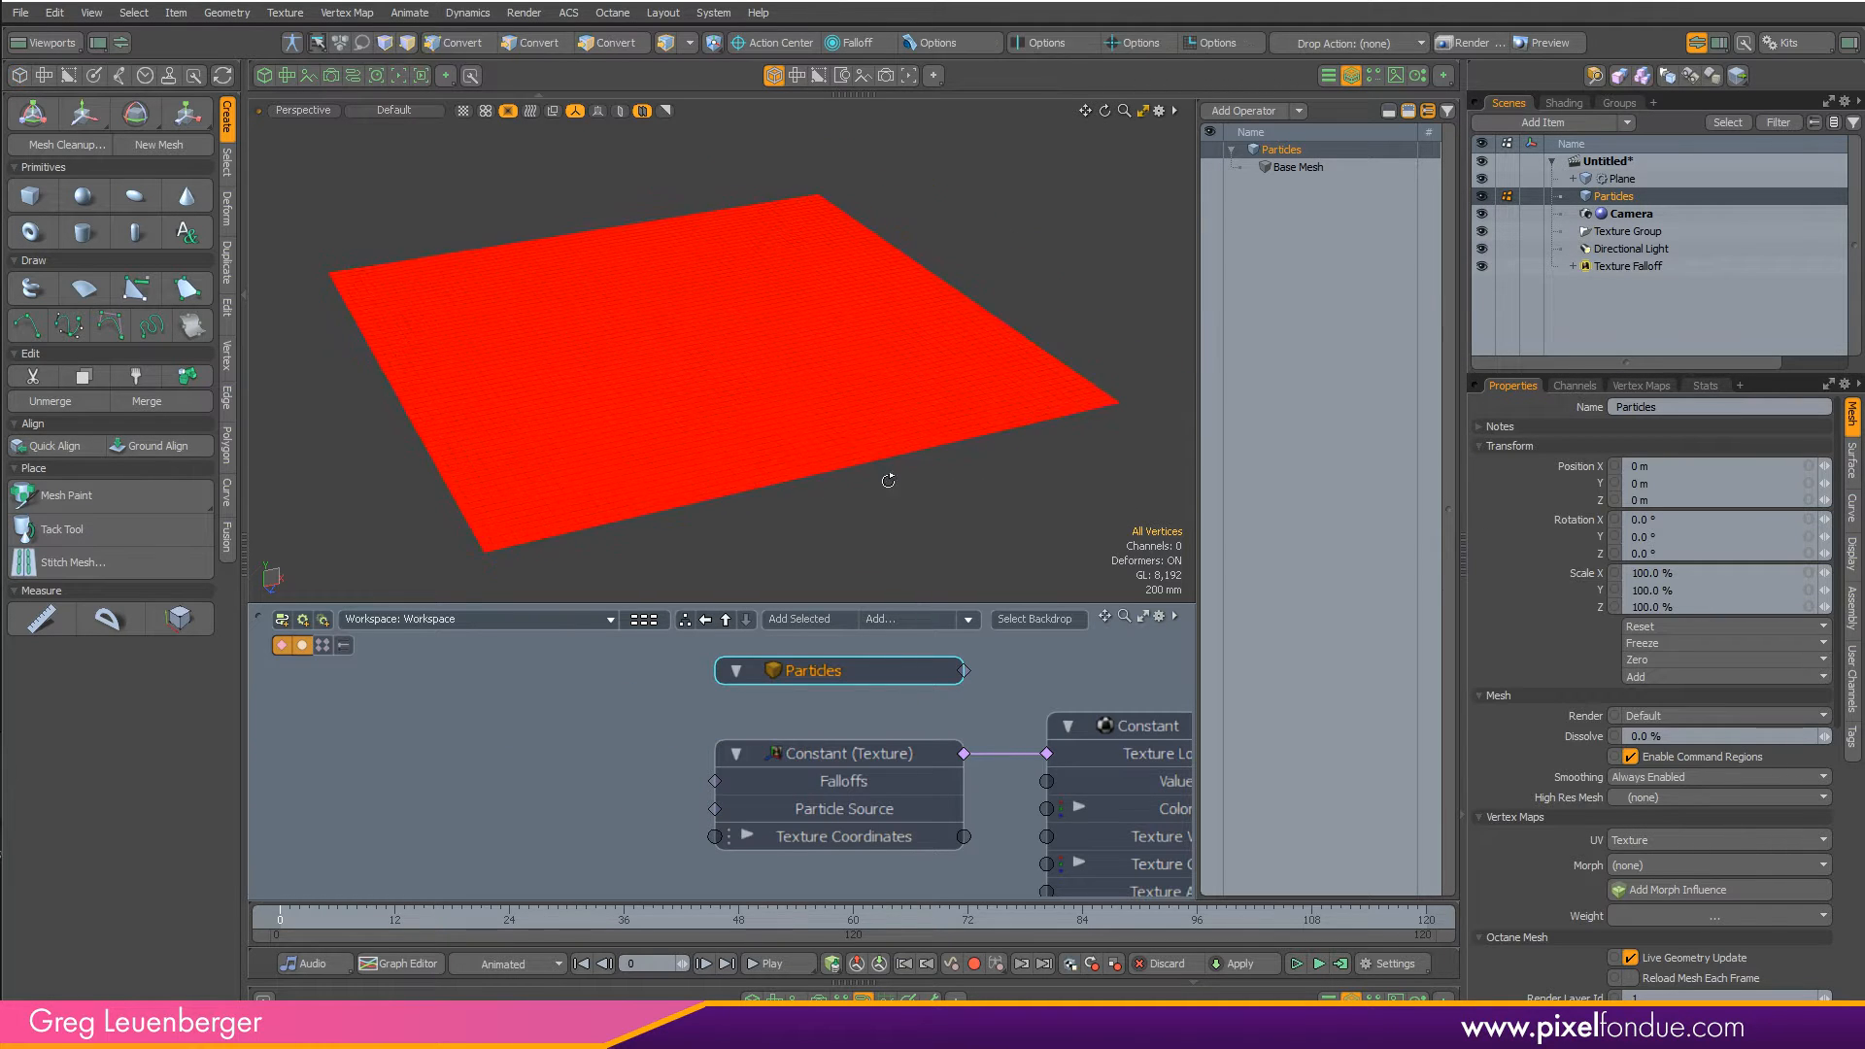
- Add a Radial Emitter item to the scene
{"action": "left_click", "coordinate": [1651, 311]}
{"action": "left_click", "coordinate": [1554, 122]}
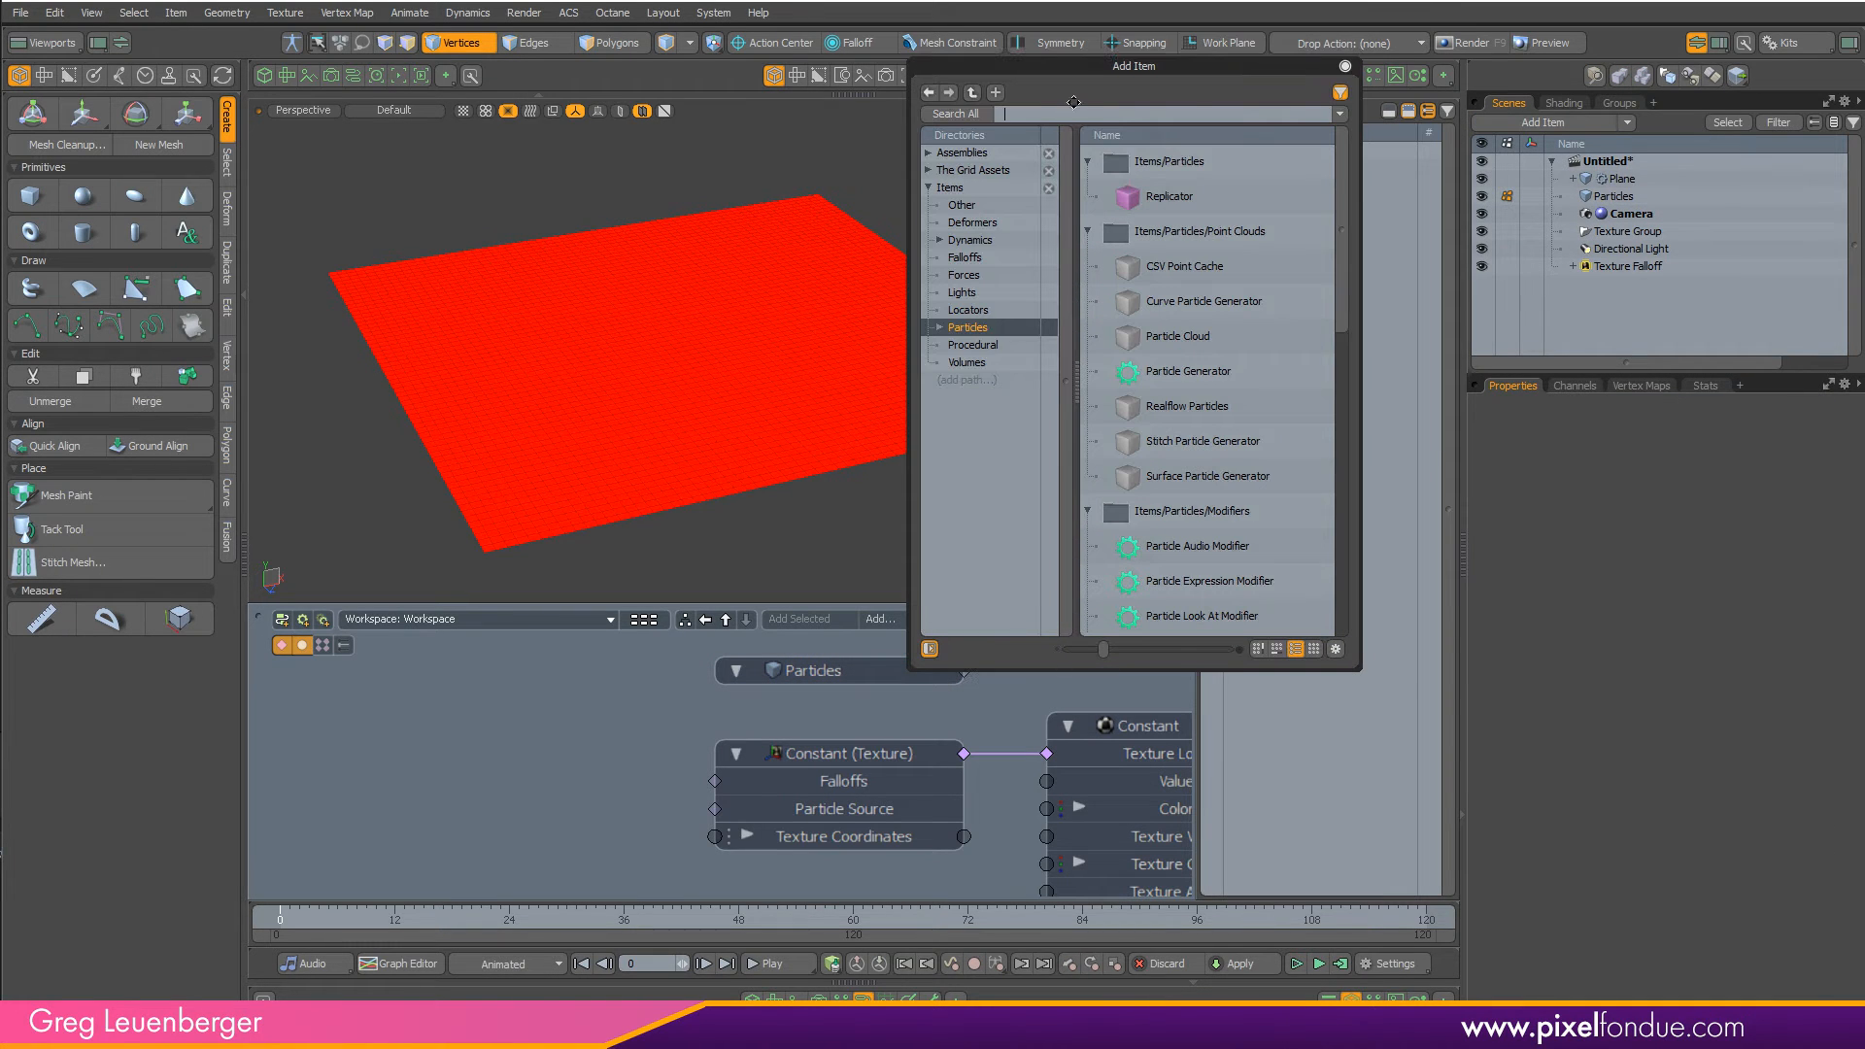
{"action": "type", "text": "radi"}
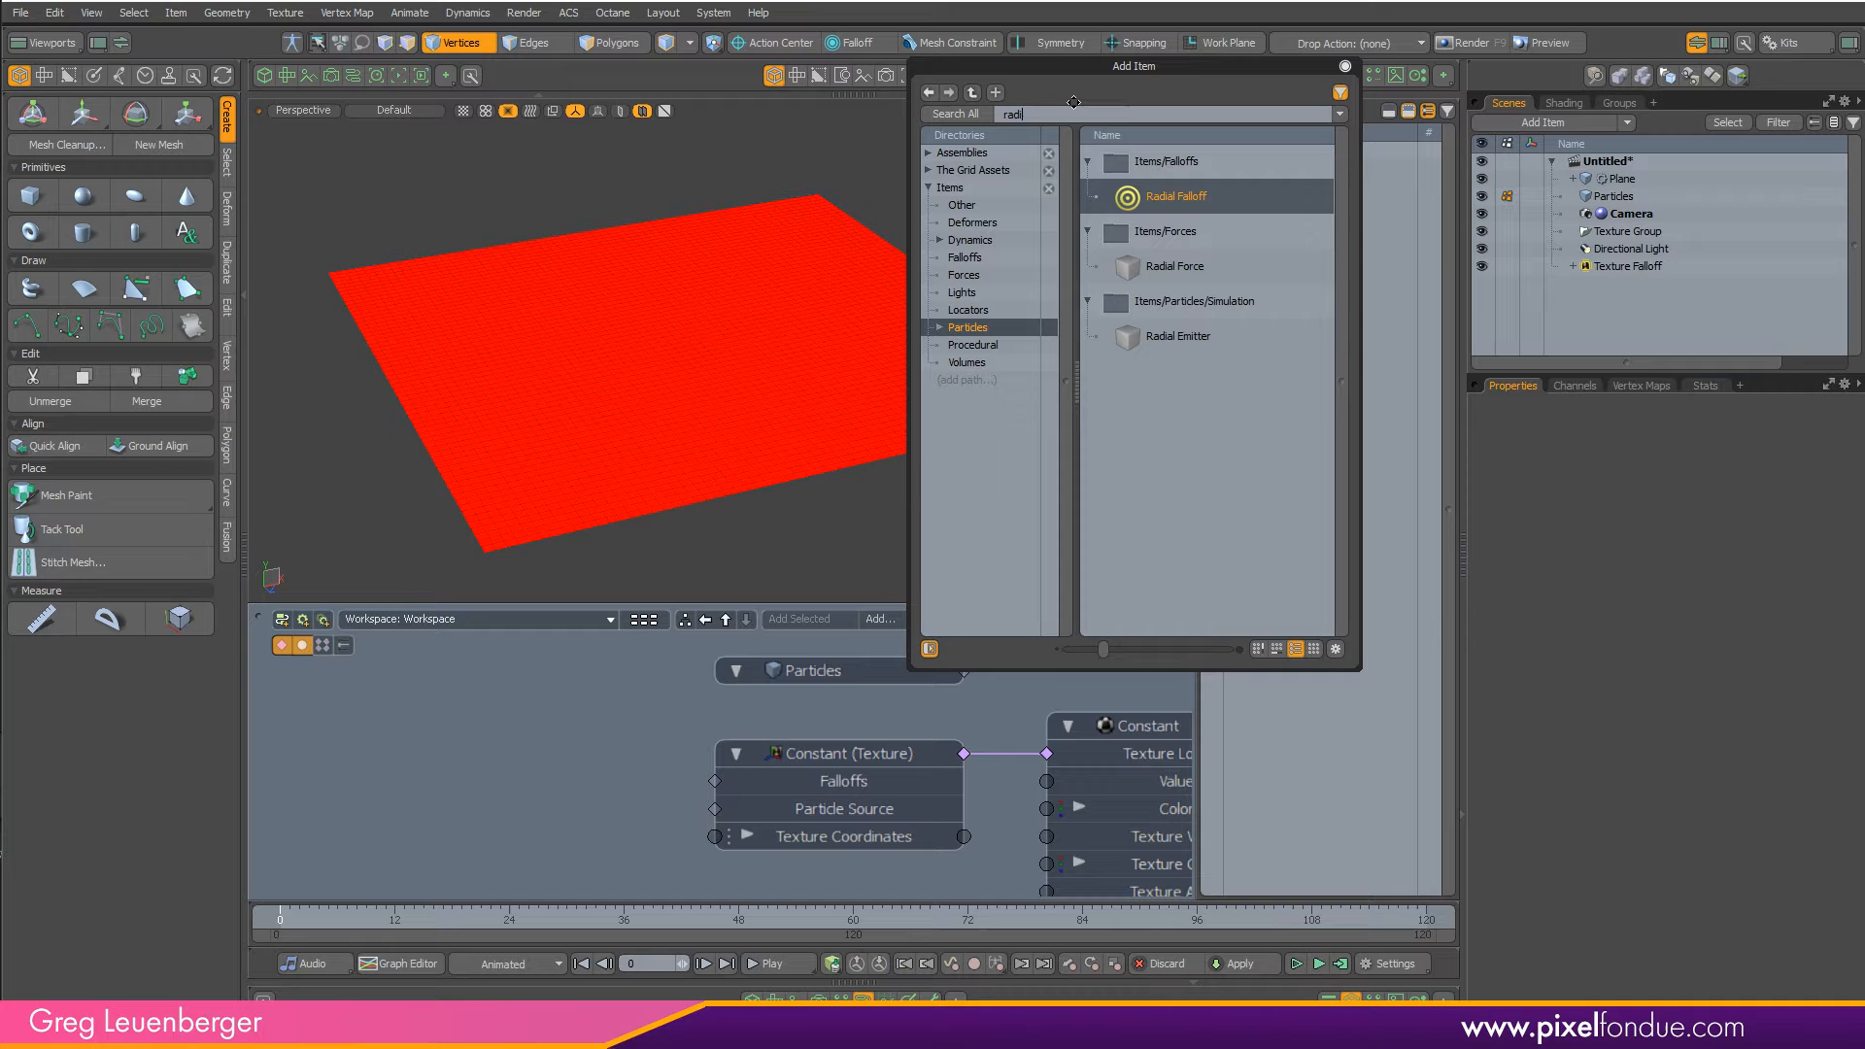
{"action": "double_click", "coordinate": [1191, 340]}
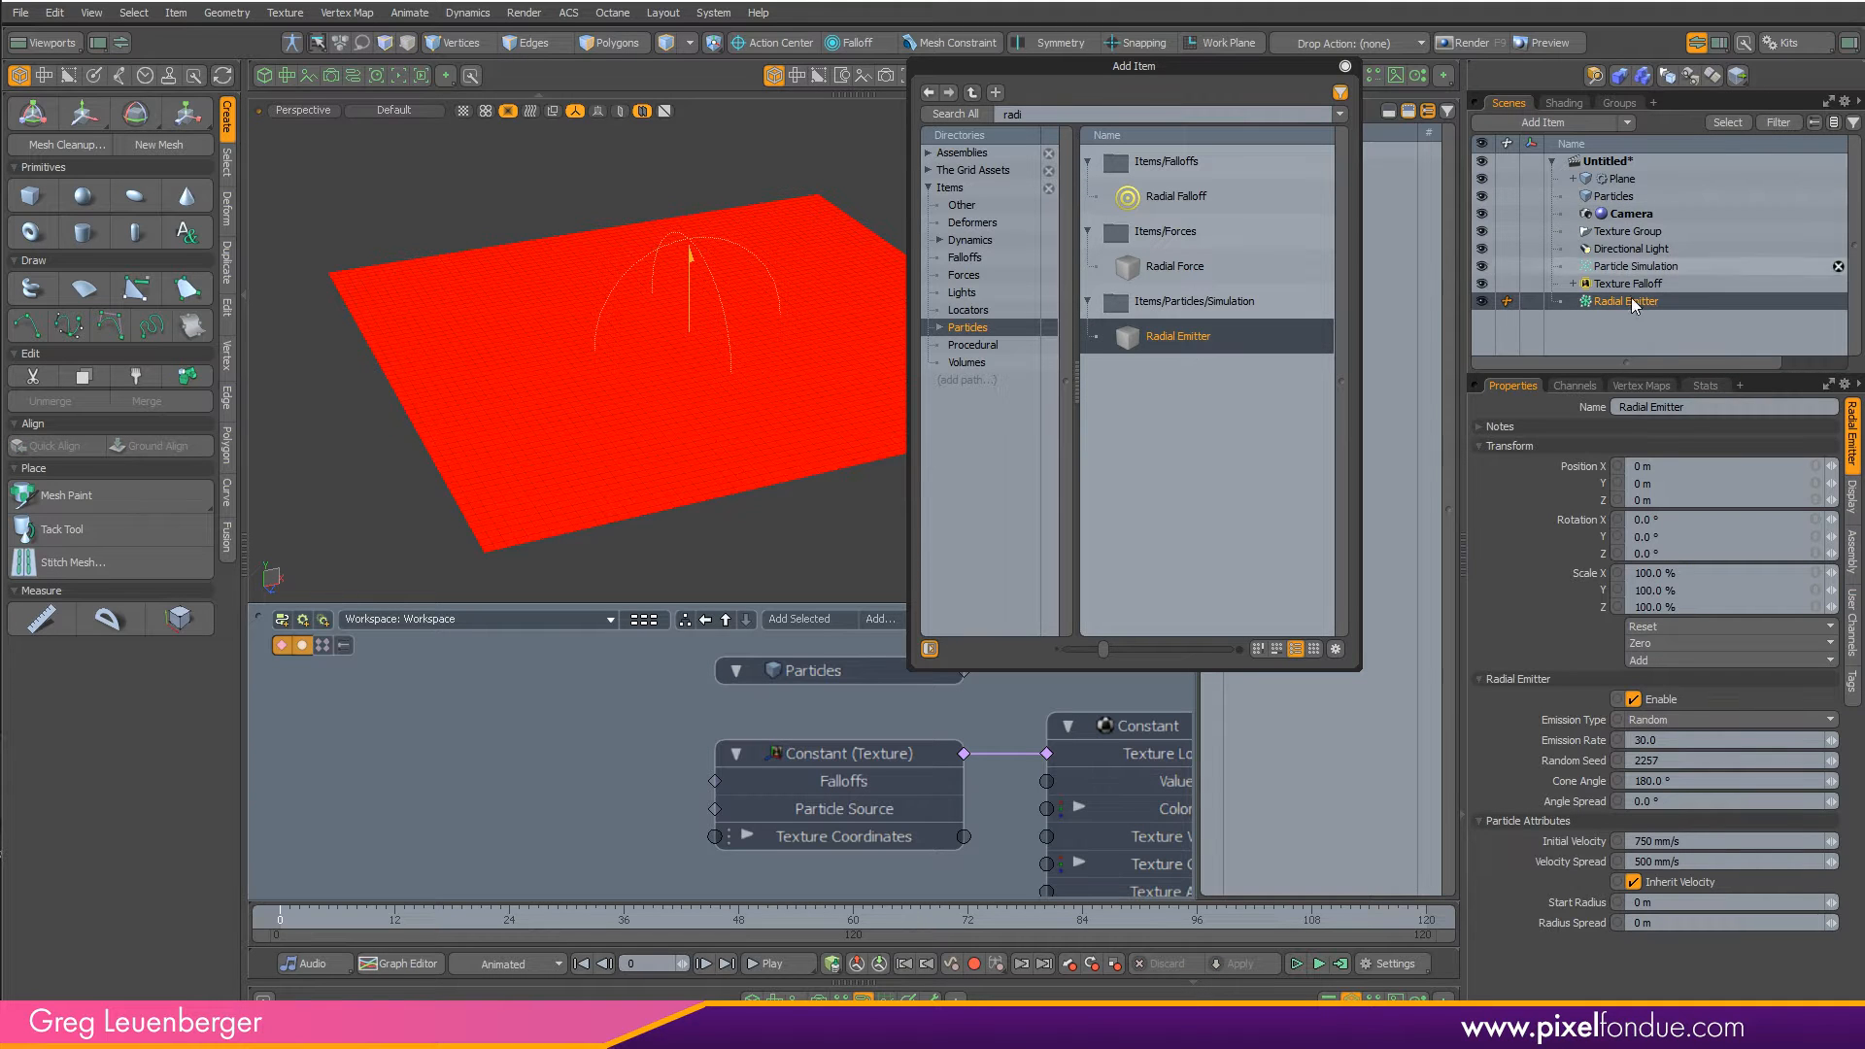
- Add the Particle Simulation and Radial Emitter to the schematic, placing the emitter's node ahead of the simulation's Operators input
{"action": "left_click", "coordinate": [1635, 264], "text": "ctrl"}
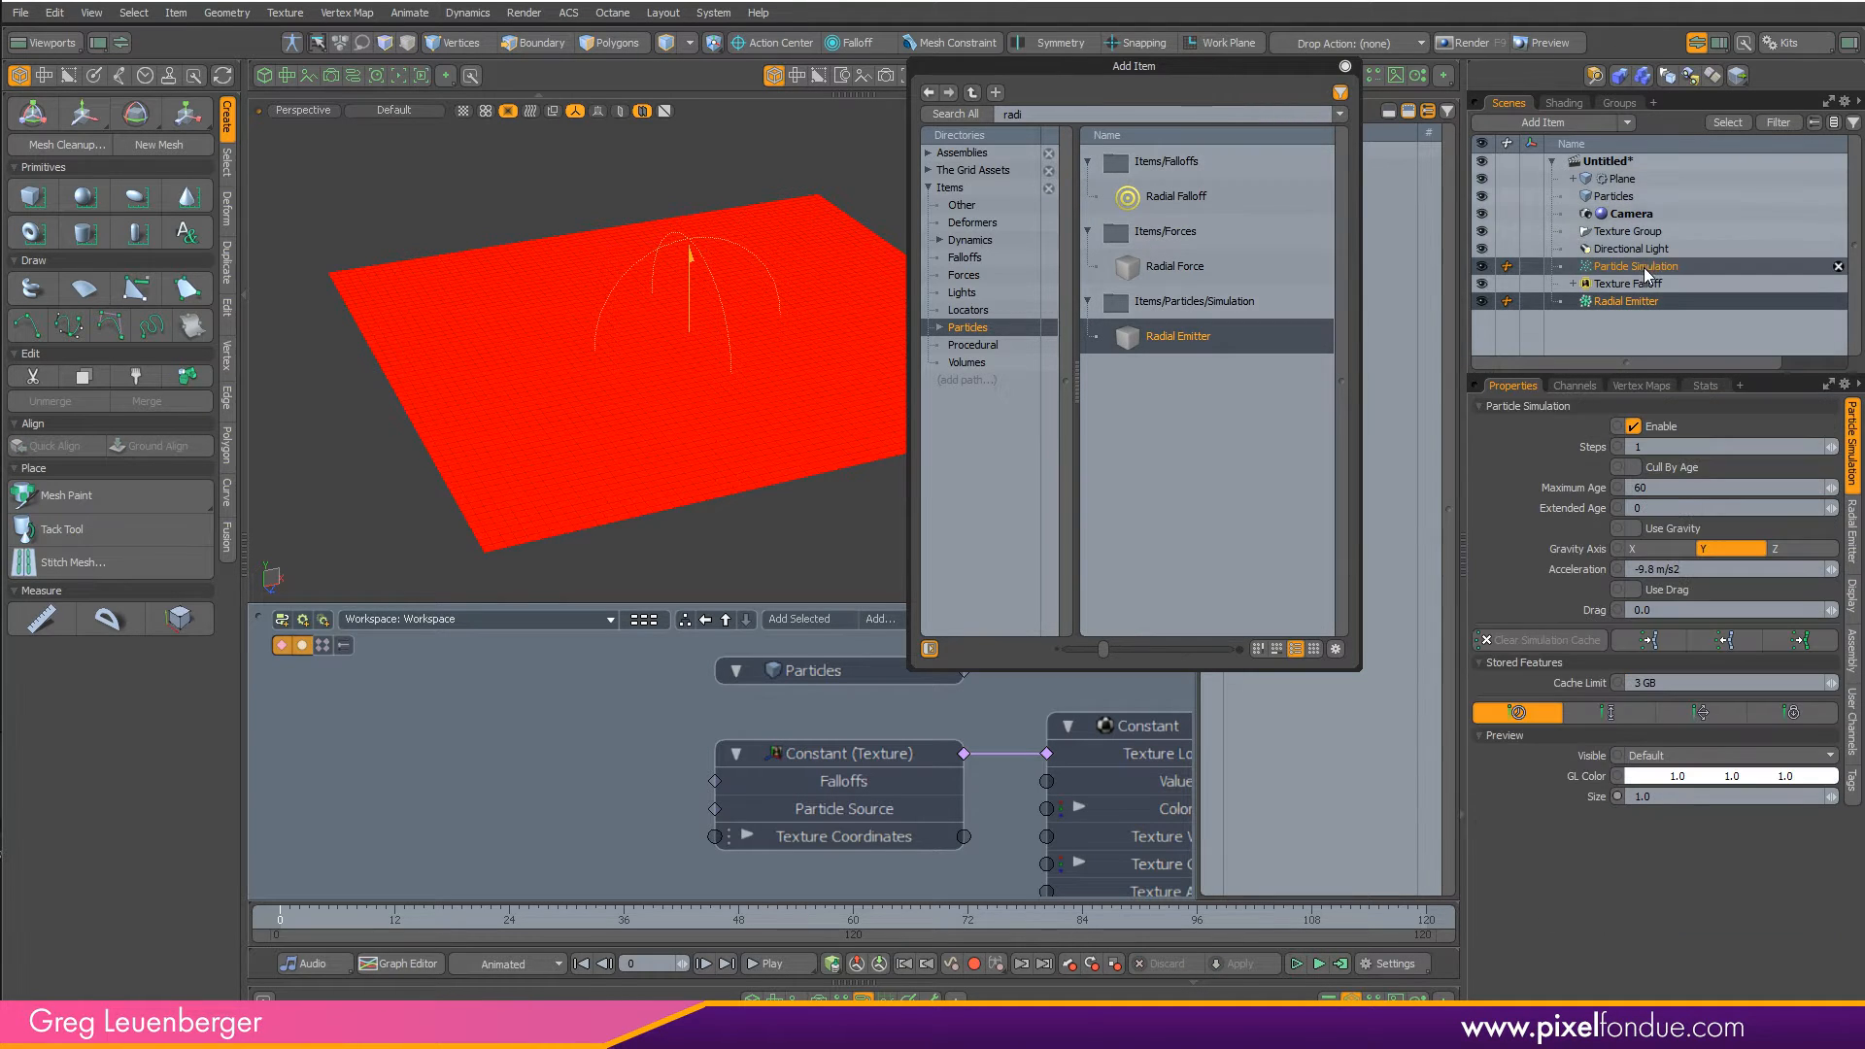
{"action": "left_click", "coordinate": [1344, 65]}
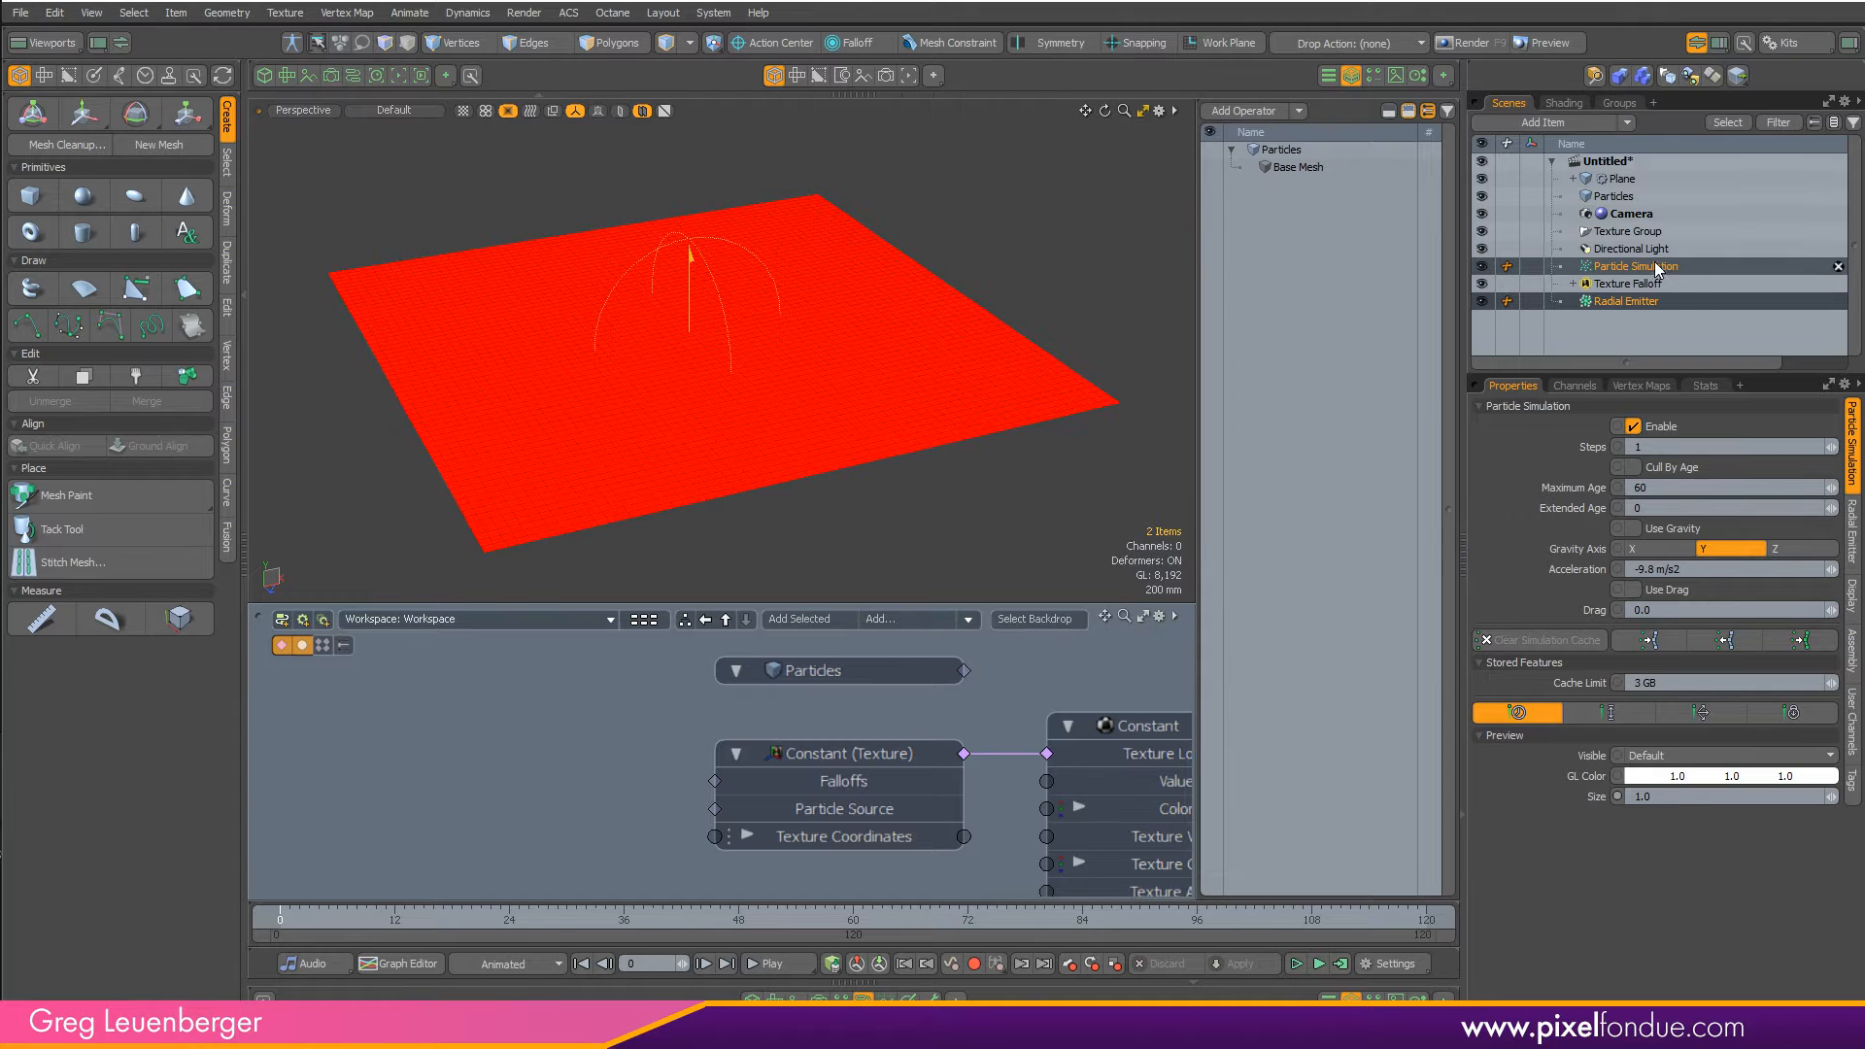
{"action": "left_click_drag", "start_coordinate": [1663, 270], "coordinate": [525, 763]}
{"action": "scroll", "coordinate": [948, 738], "scroll_direction": "down", "scroll_amount": 4}
{"action": "left_click_drag", "start_coordinate": [835, 741], "coordinate": [767, 745], "text": "alt"}
{"action": "scroll", "coordinate": [768, 745], "scroll_direction": "up", "scroll_amount": 4}
{"action": "left_click", "coordinate": [726, 803]}
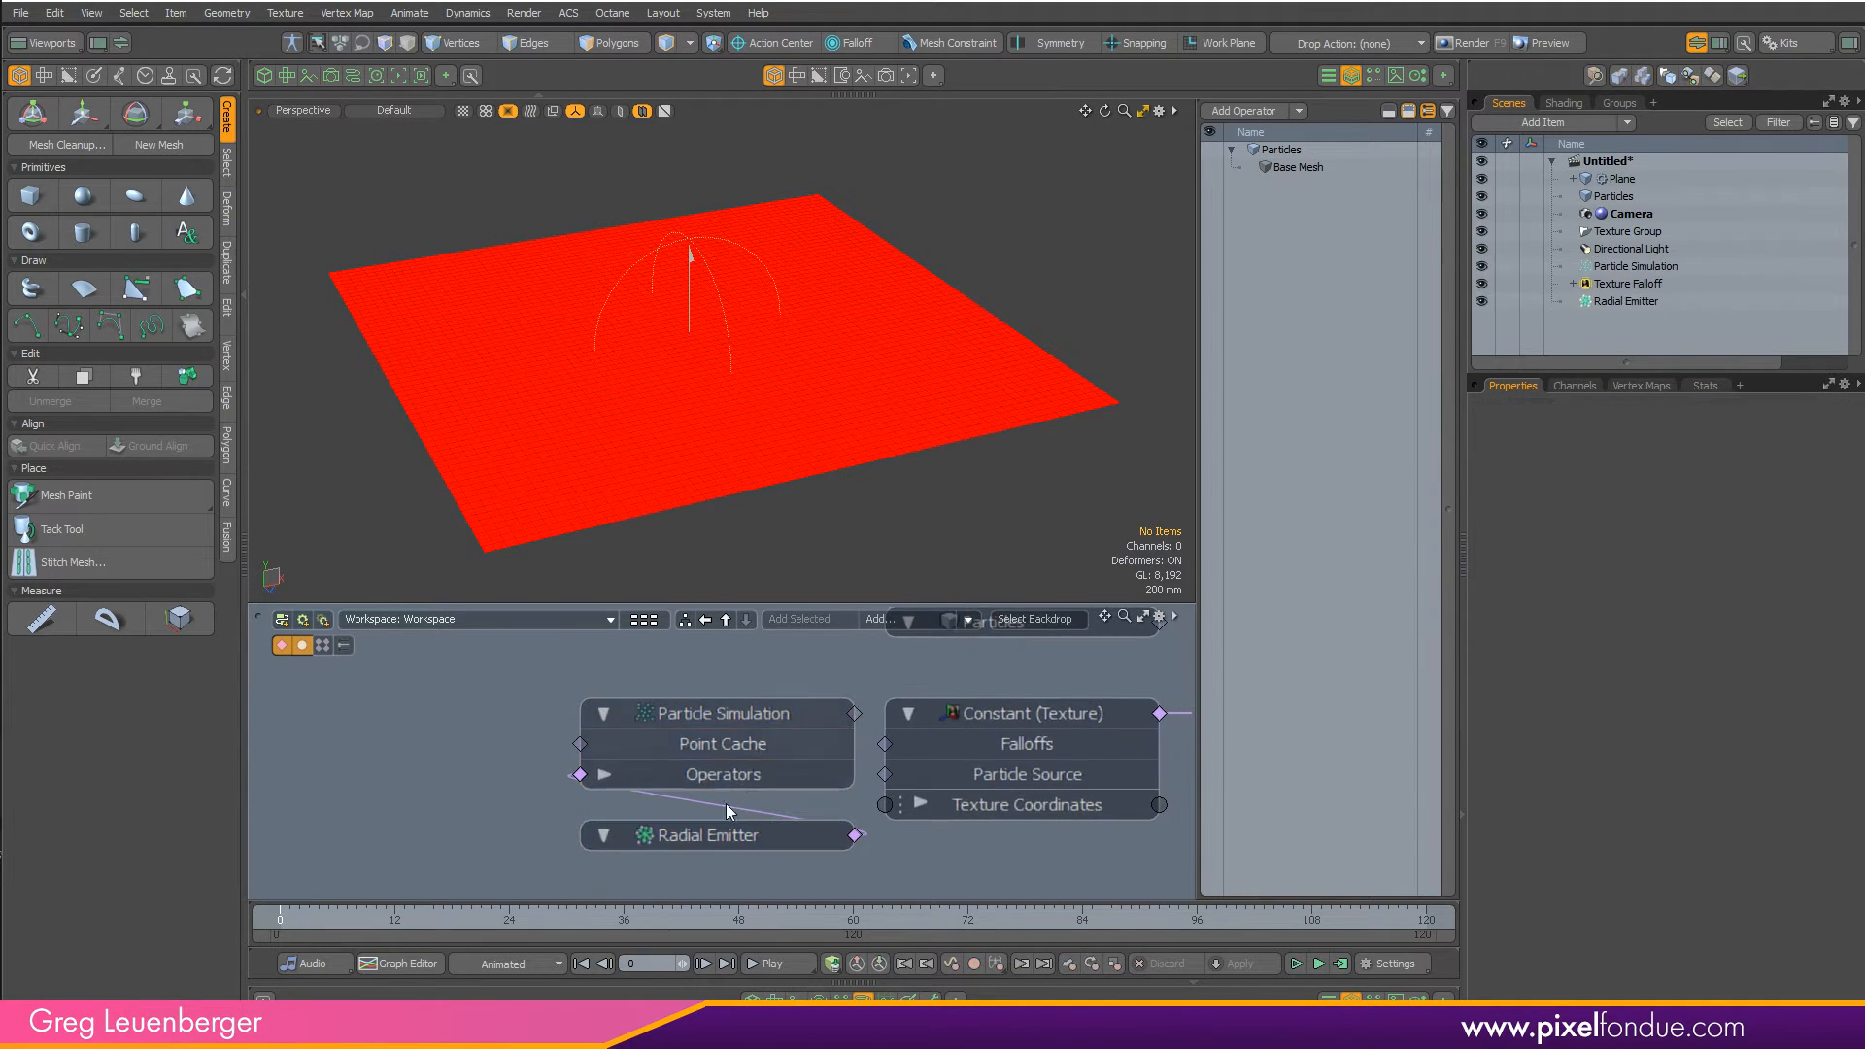
{"action": "left_click_drag", "start_coordinate": [706, 837], "coordinate": [480, 777]}
{"action": "double_click", "coordinate": [837, 721]}
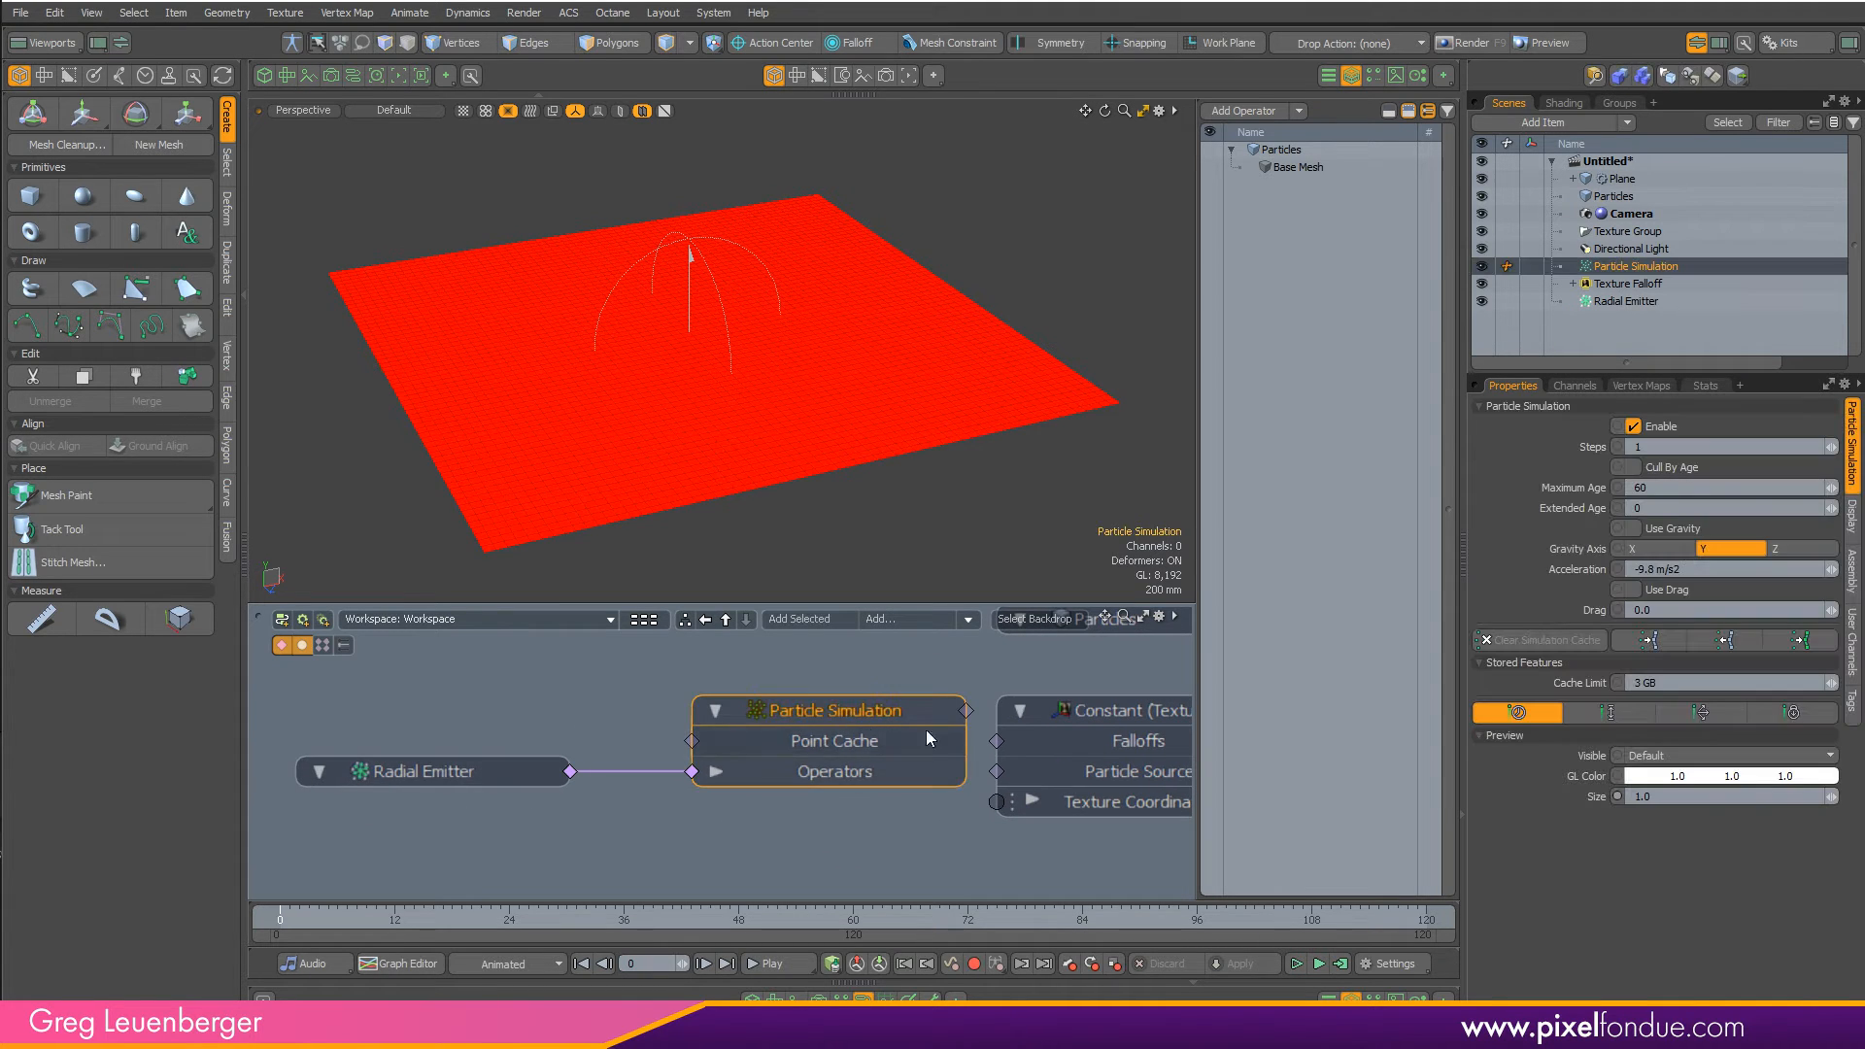
- Raise the Radial Emitter above the plane to a Y position of about 1.48 m
{"action": "left_click_drag", "start_coordinate": [679, 868], "coordinate": [294, 877], "text": "alt"}
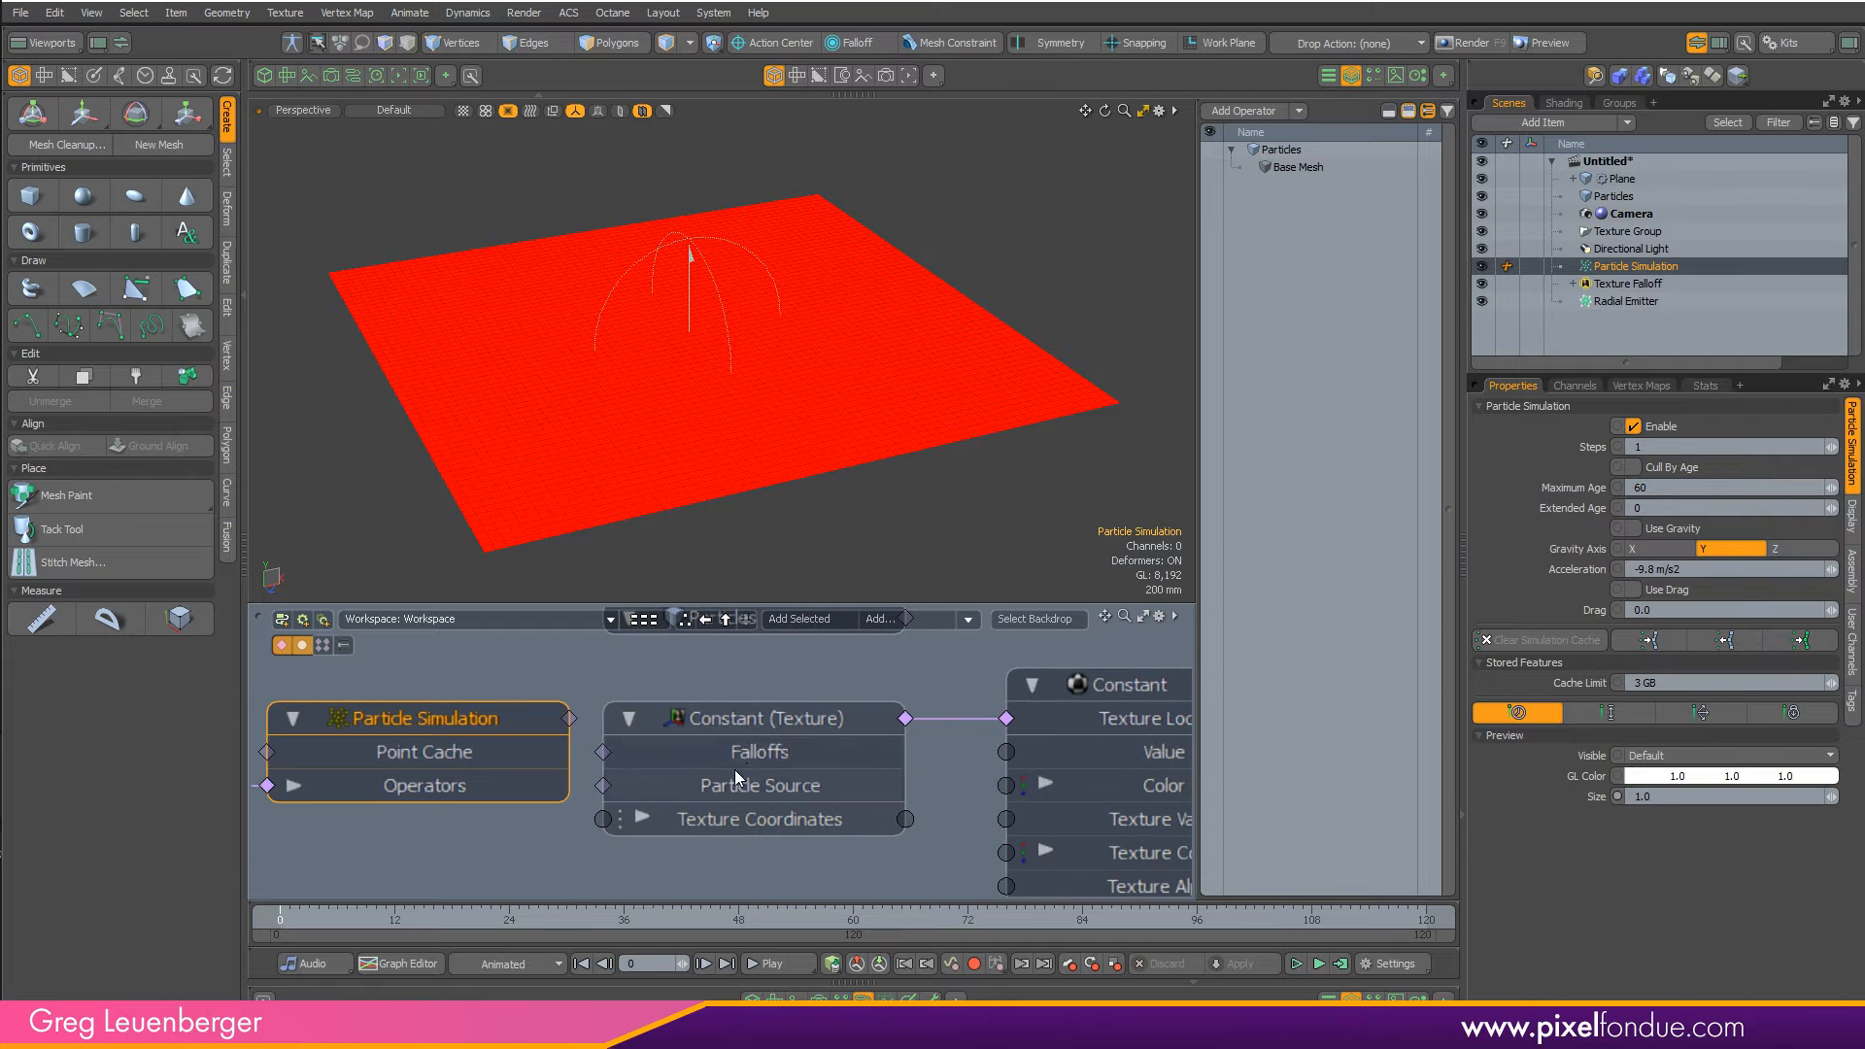
{"action": "scroll", "coordinate": [821, 796], "scroll_direction": "down", "scroll_amount": 2}
{"action": "scroll", "coordinate": [821, 806], "scroll_direction": "down", "scroll_amount": 2}
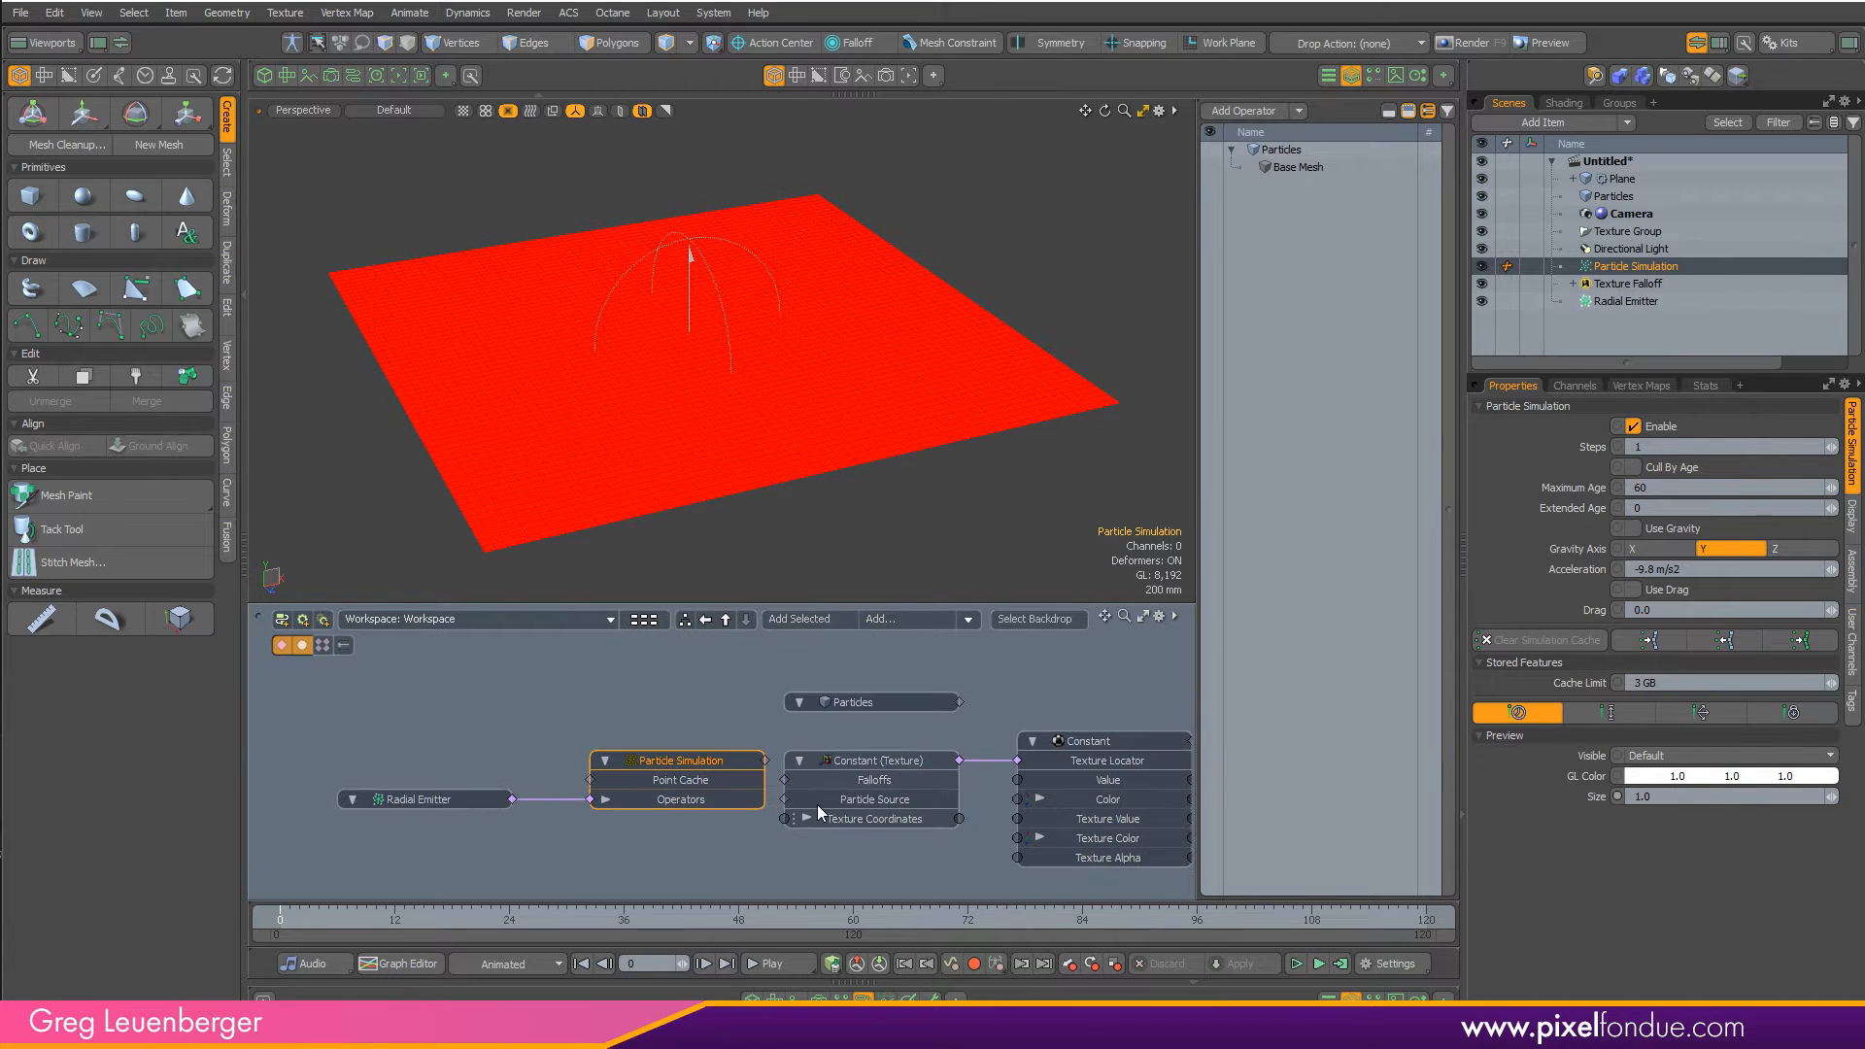
{"action": "left_click_drag", "start_coordinate": [749, 258], "coordinate": [701, 116], "text": "alt"}
{"action": "left_click", "coordinate": [703, 299]}
{"action": "key", "text": "w"}
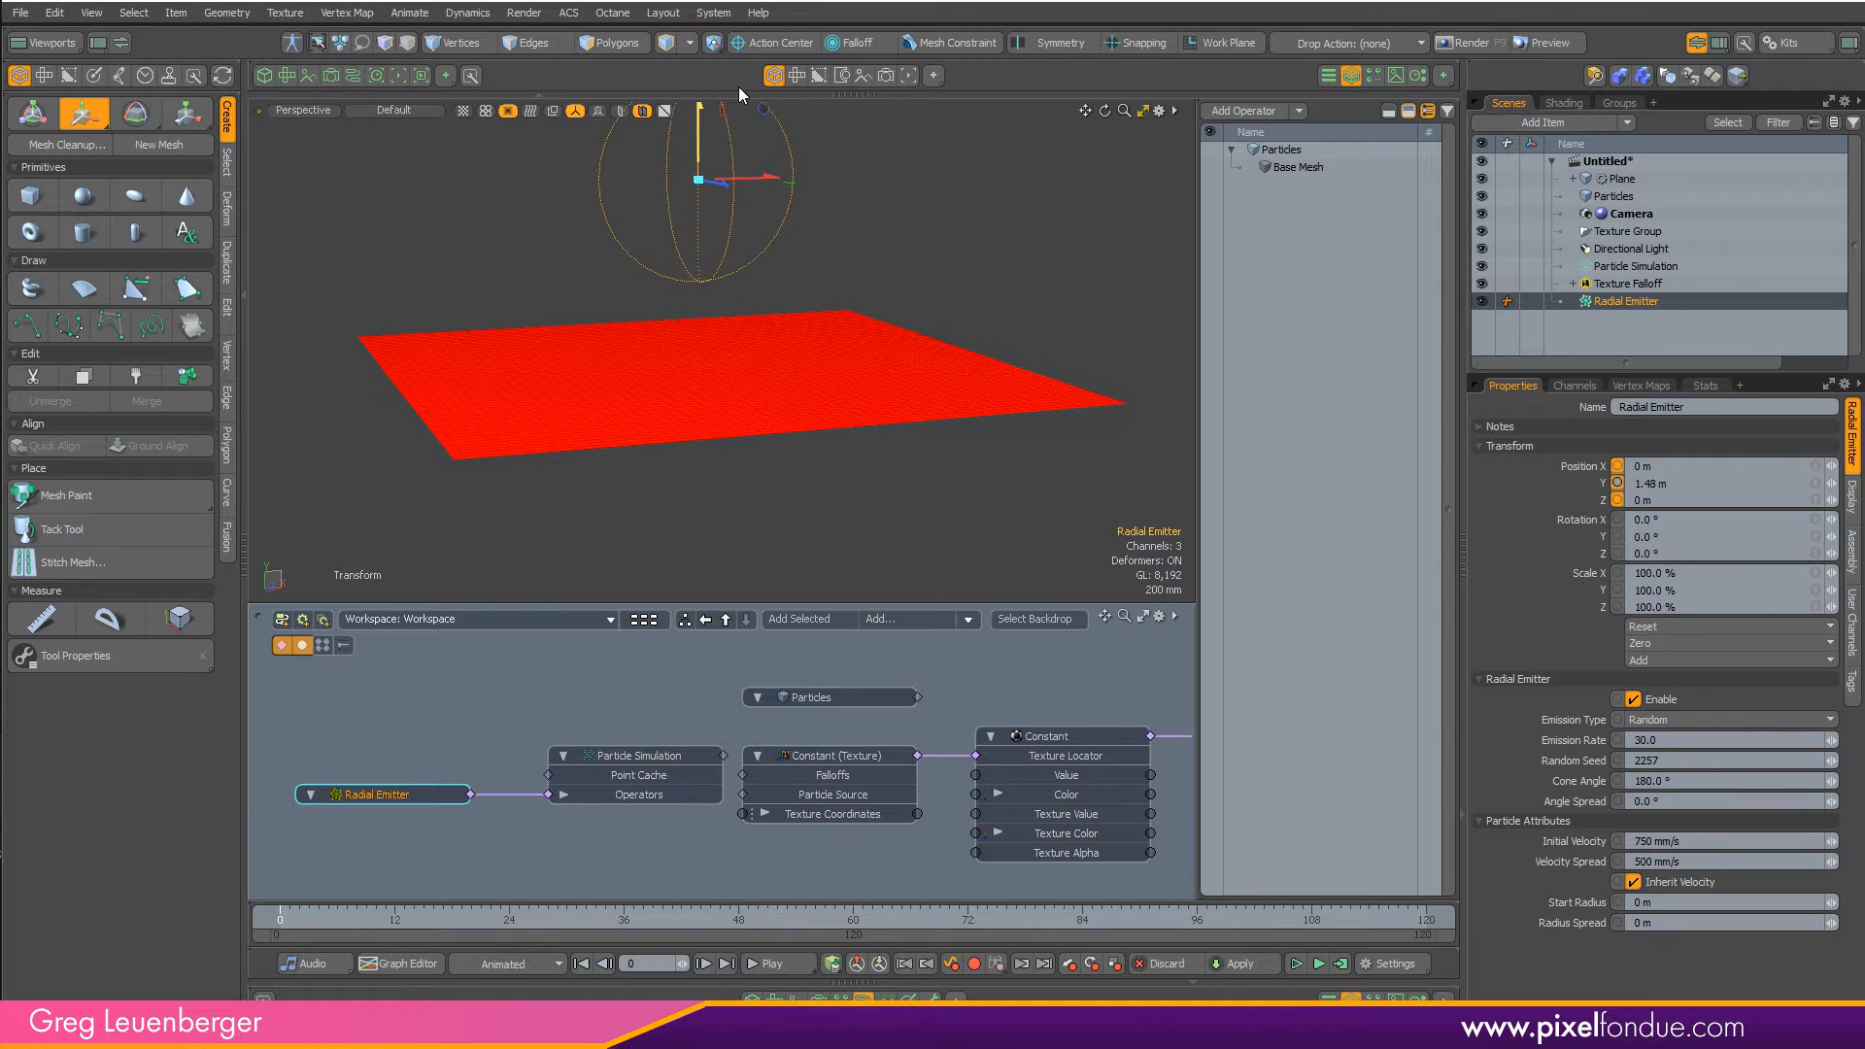
{"action": "left_click_drag", "start_coordinate": [826, 340], "coordinate": [853, 420], "text": "alt"}
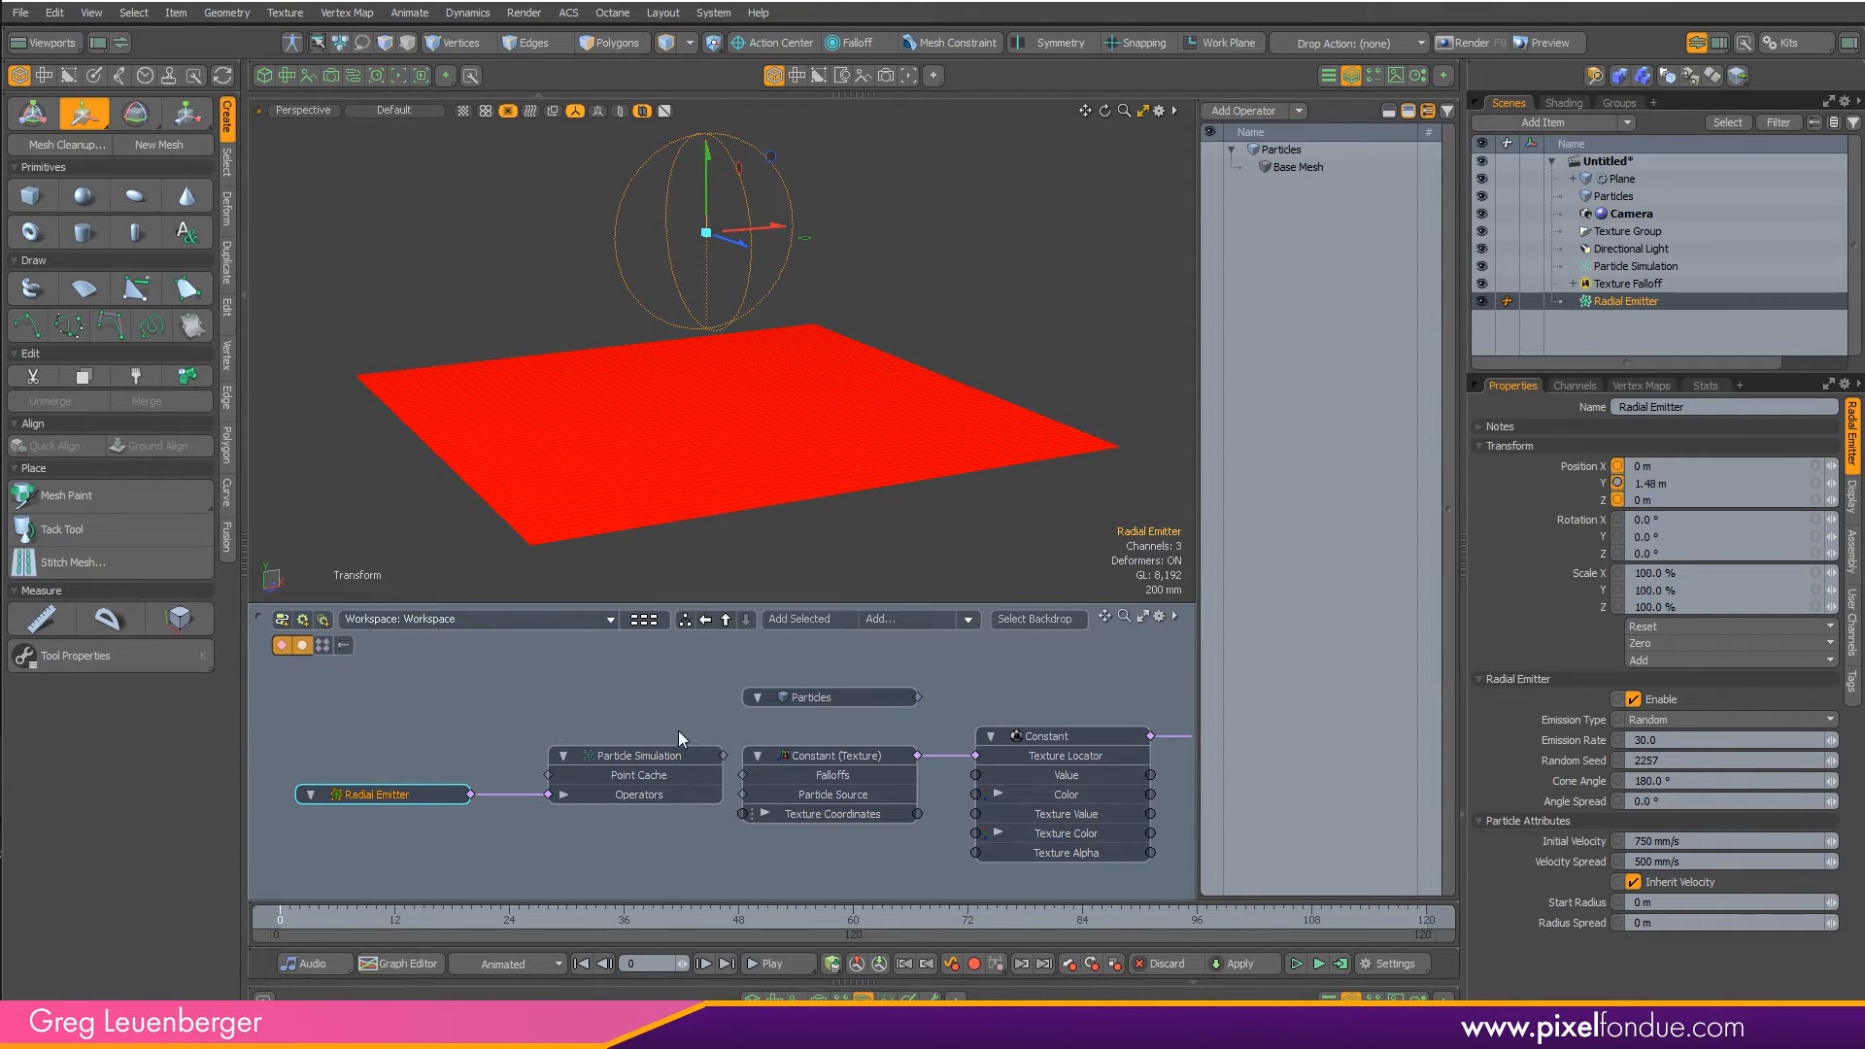
- Set the Particle Simulation's preview colour to green (0.4, 1.0, 0.63) and its preview size to 6.0
{"action": "left_click", "coordinate": [657, 759]}
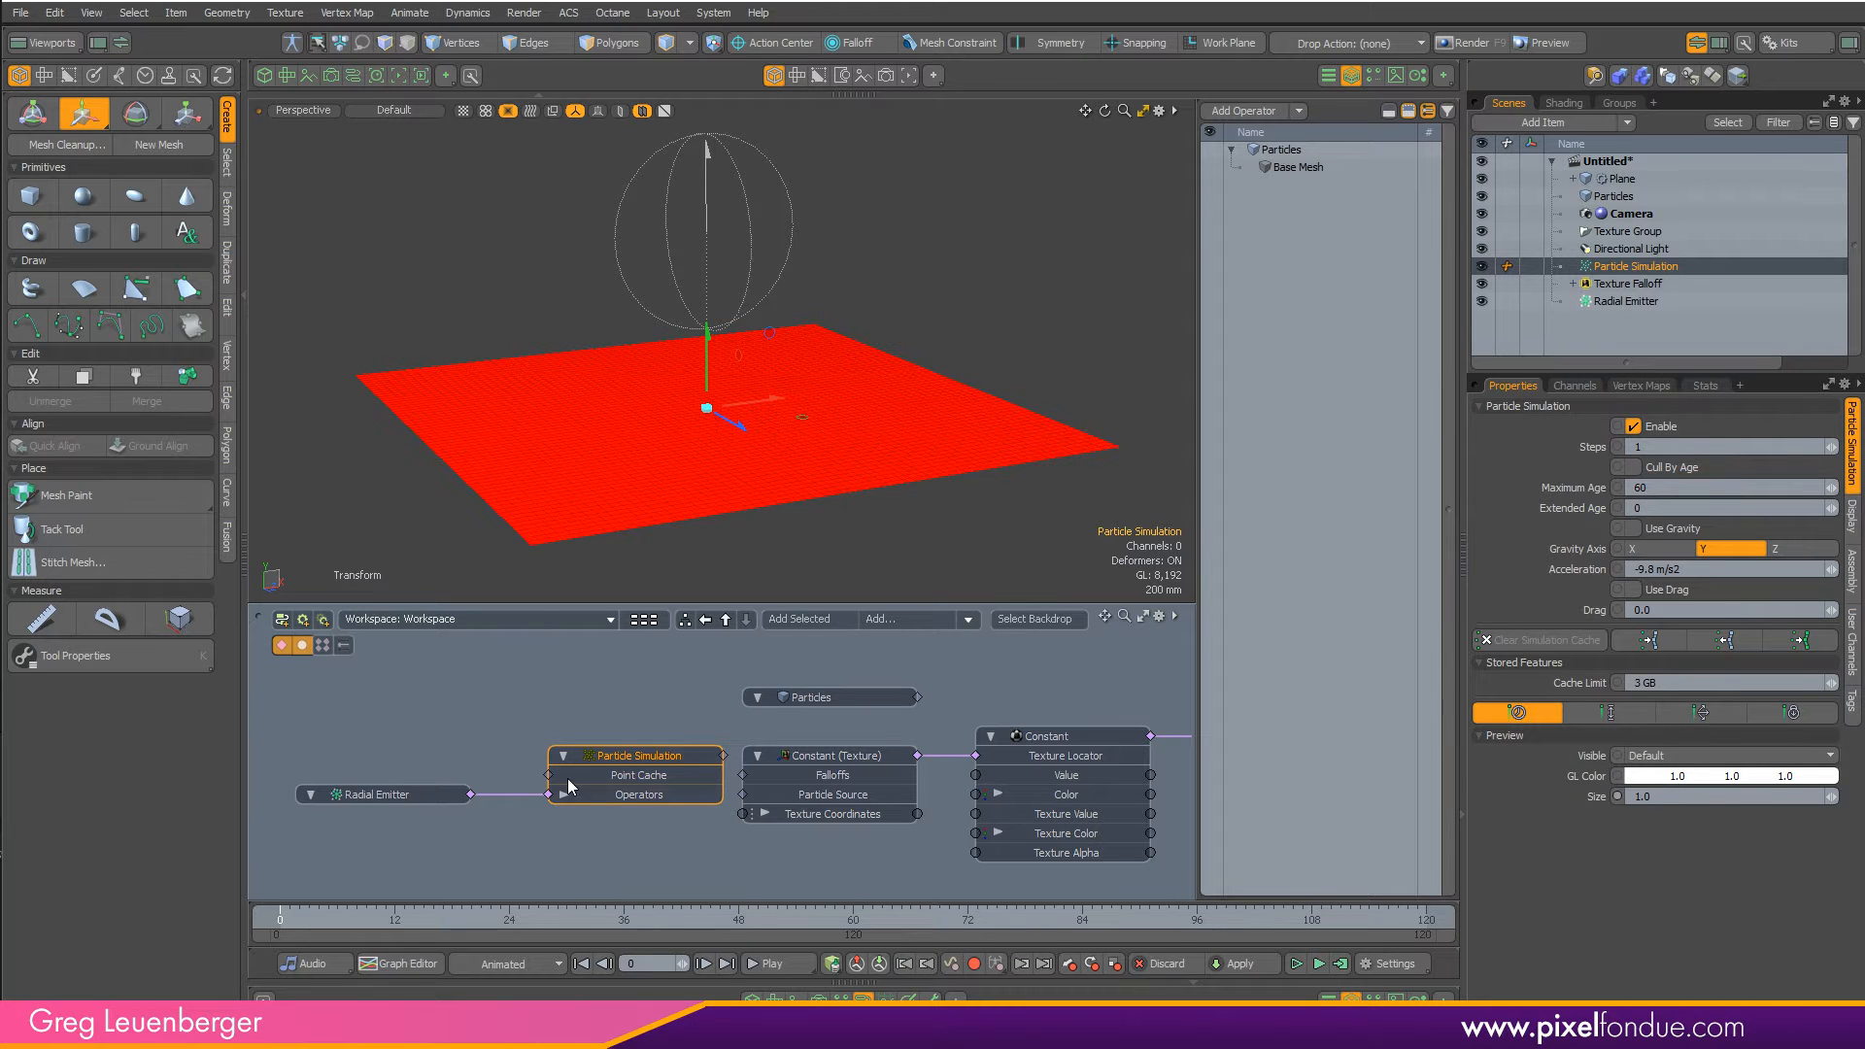
{"action": "scroll", "coordinate": [641, 766], "scroll_direction": "up", "scroll_amount": 3}
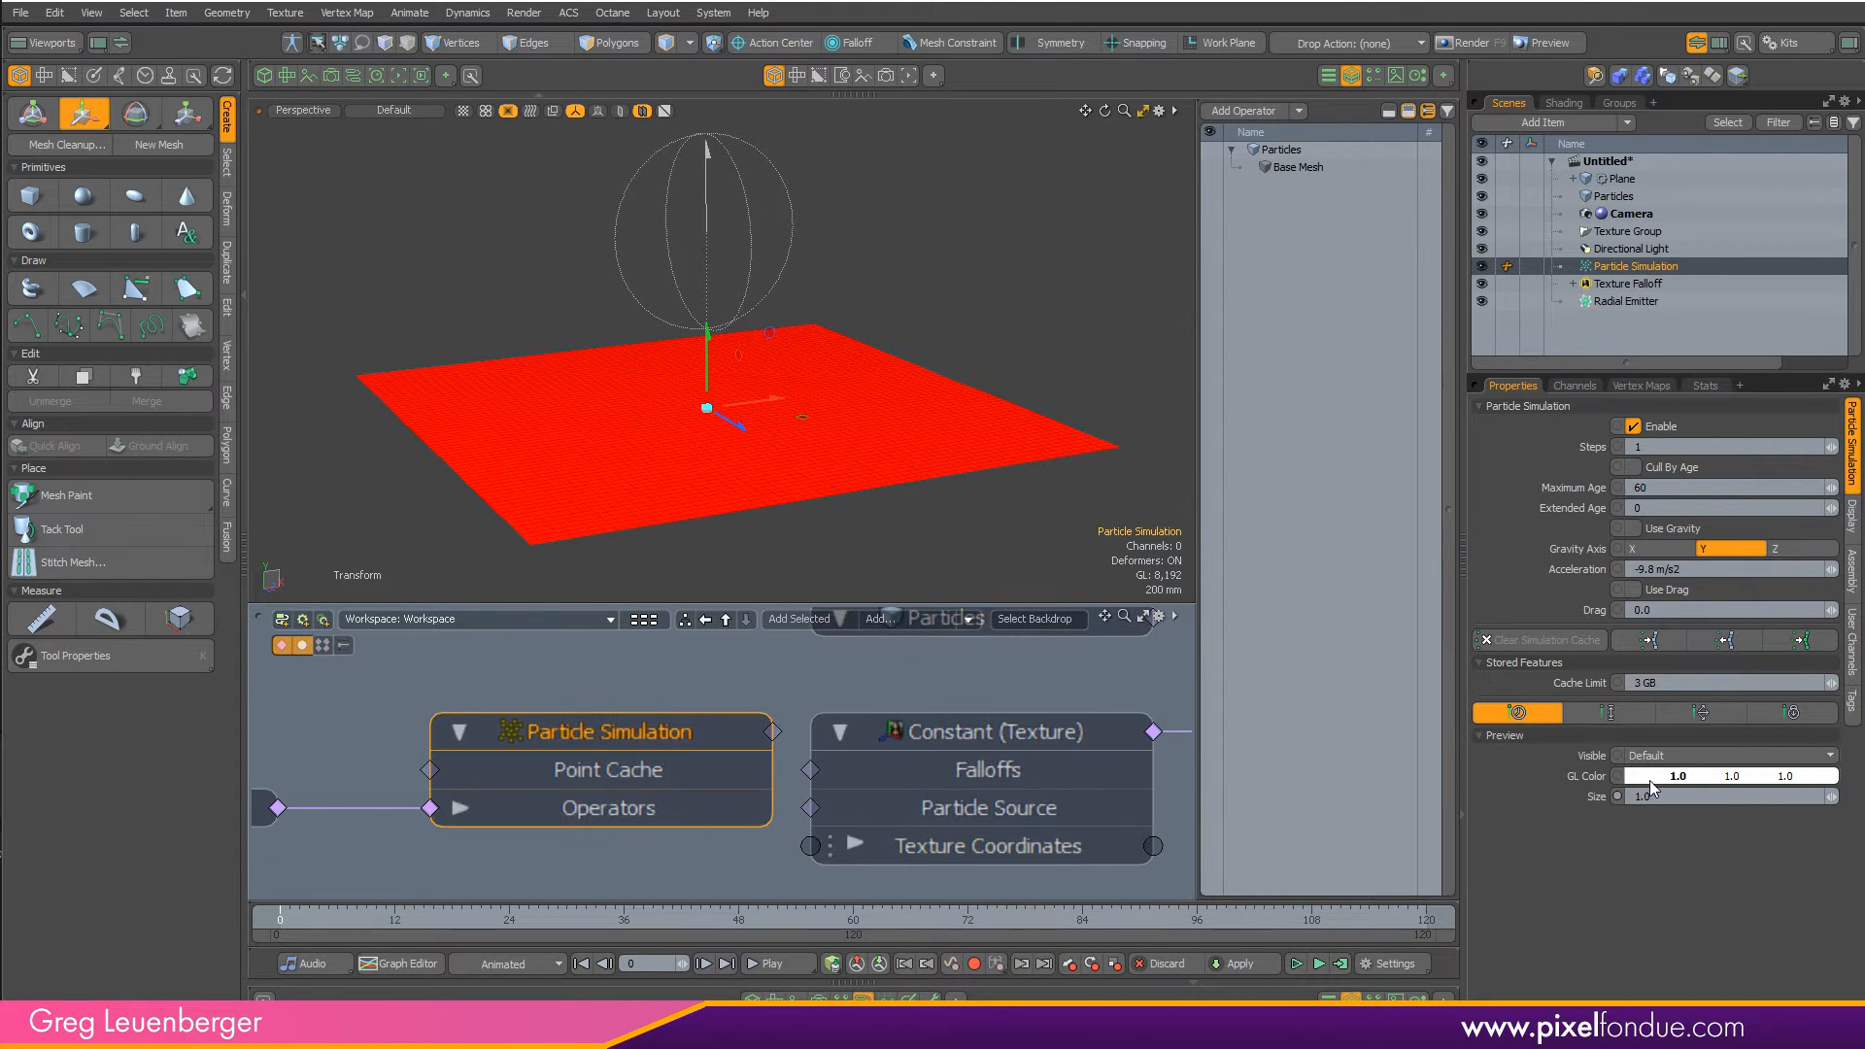
{"action": "left_click", "coordinate": [1651, 777]}
{"action": "left_click_drag", "start_coordinate": [1107, 631], "coordinate": [1069, 575]}
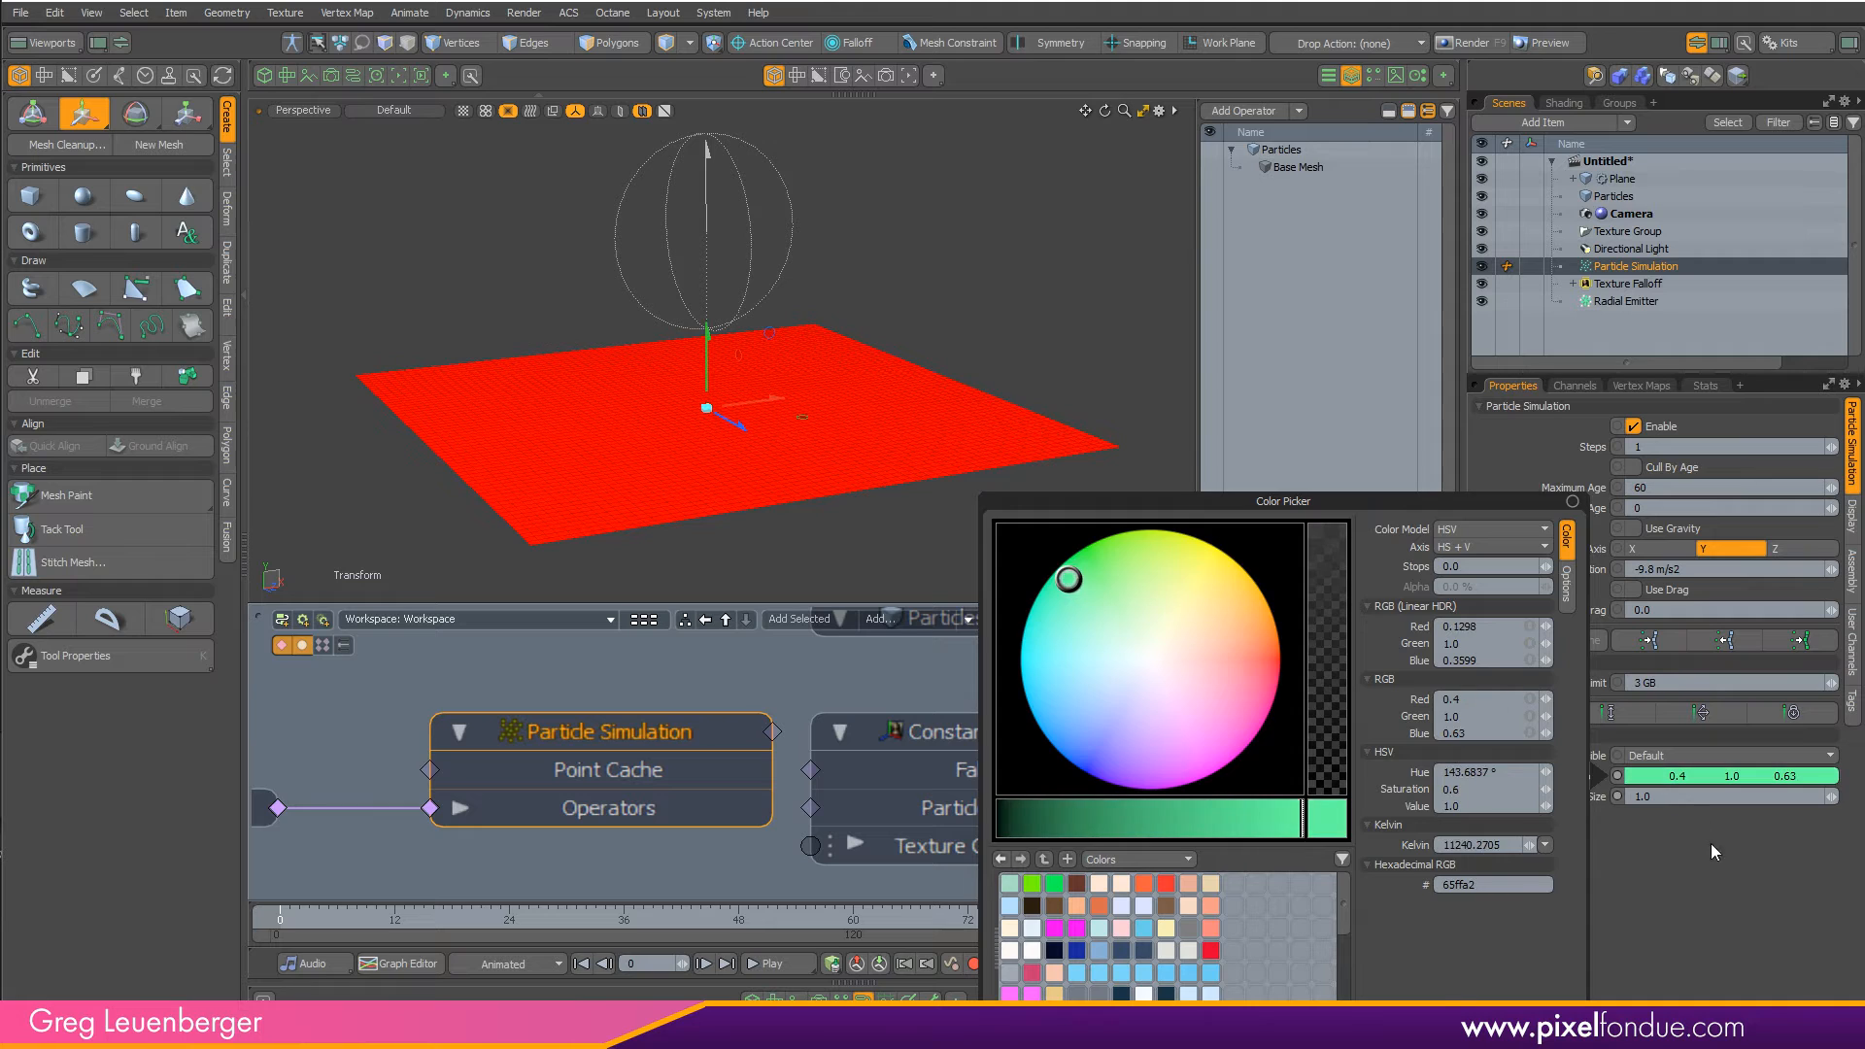
{"action": "left_click", "coordinate": [1694, 797]}
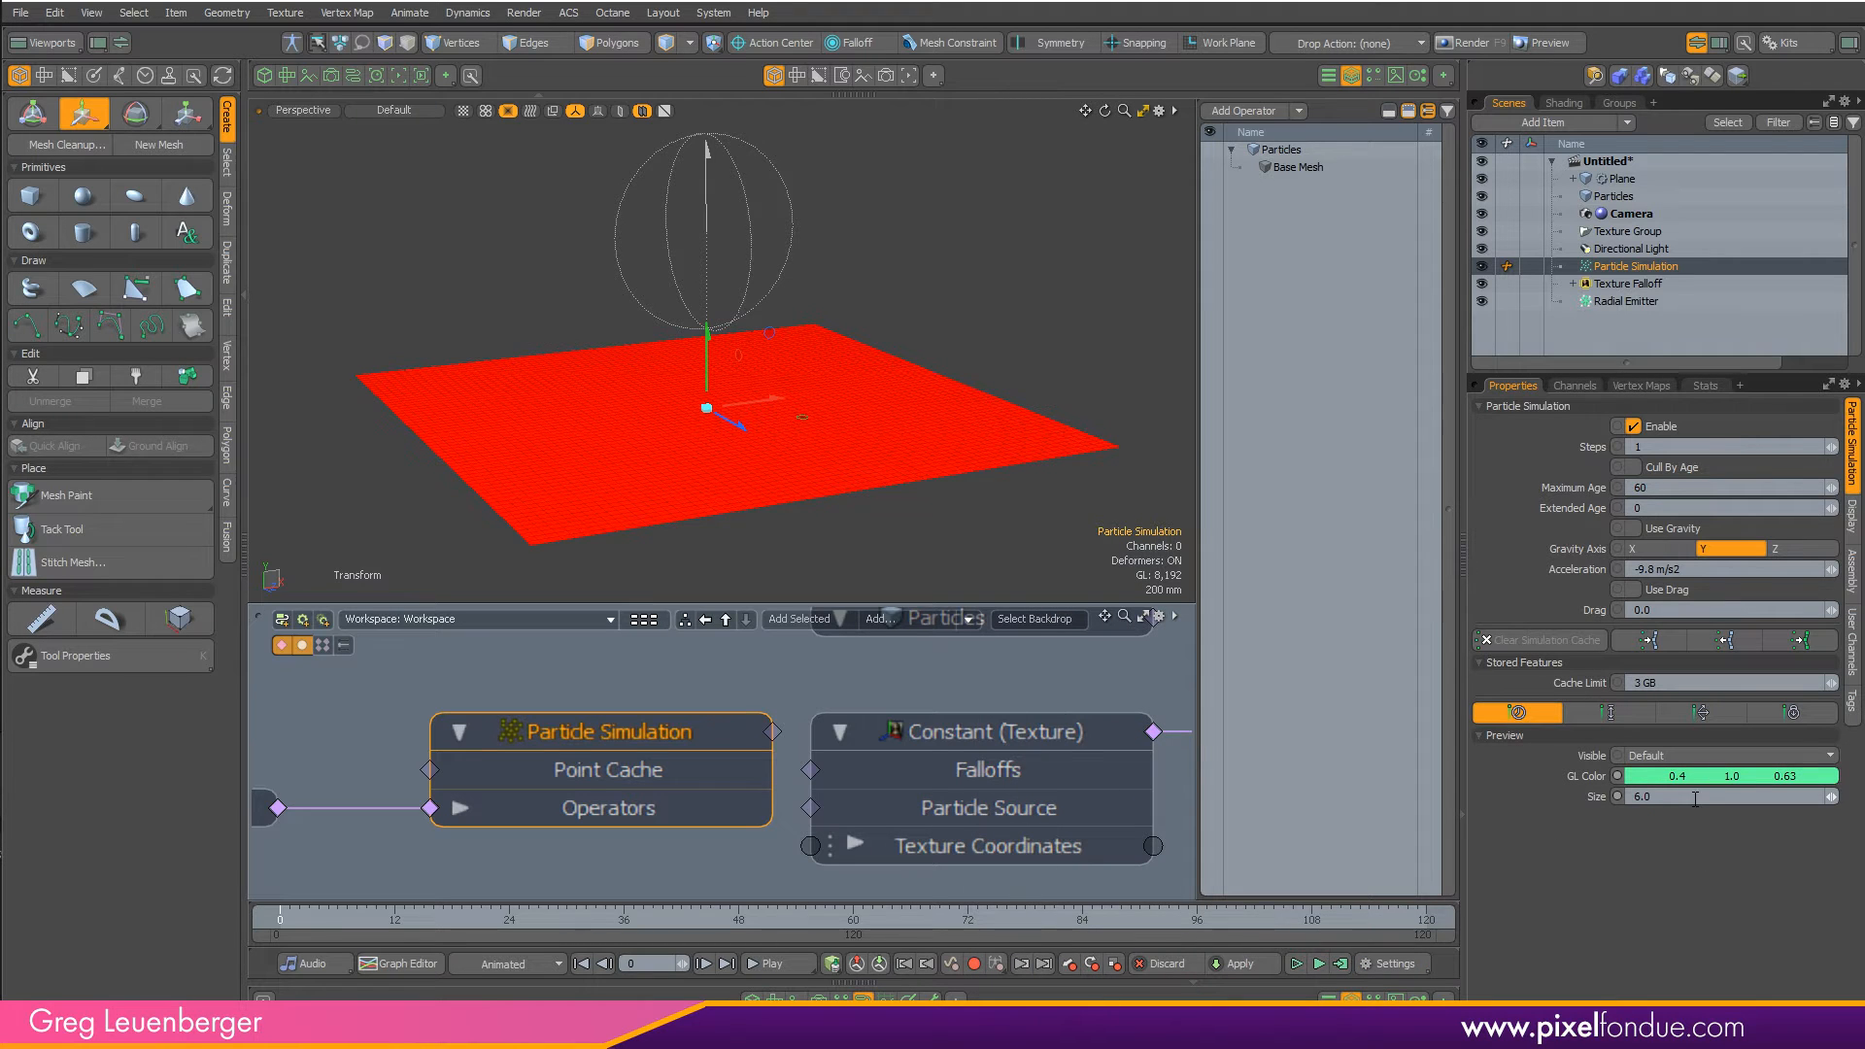
{"action": "key", "text": "q"}
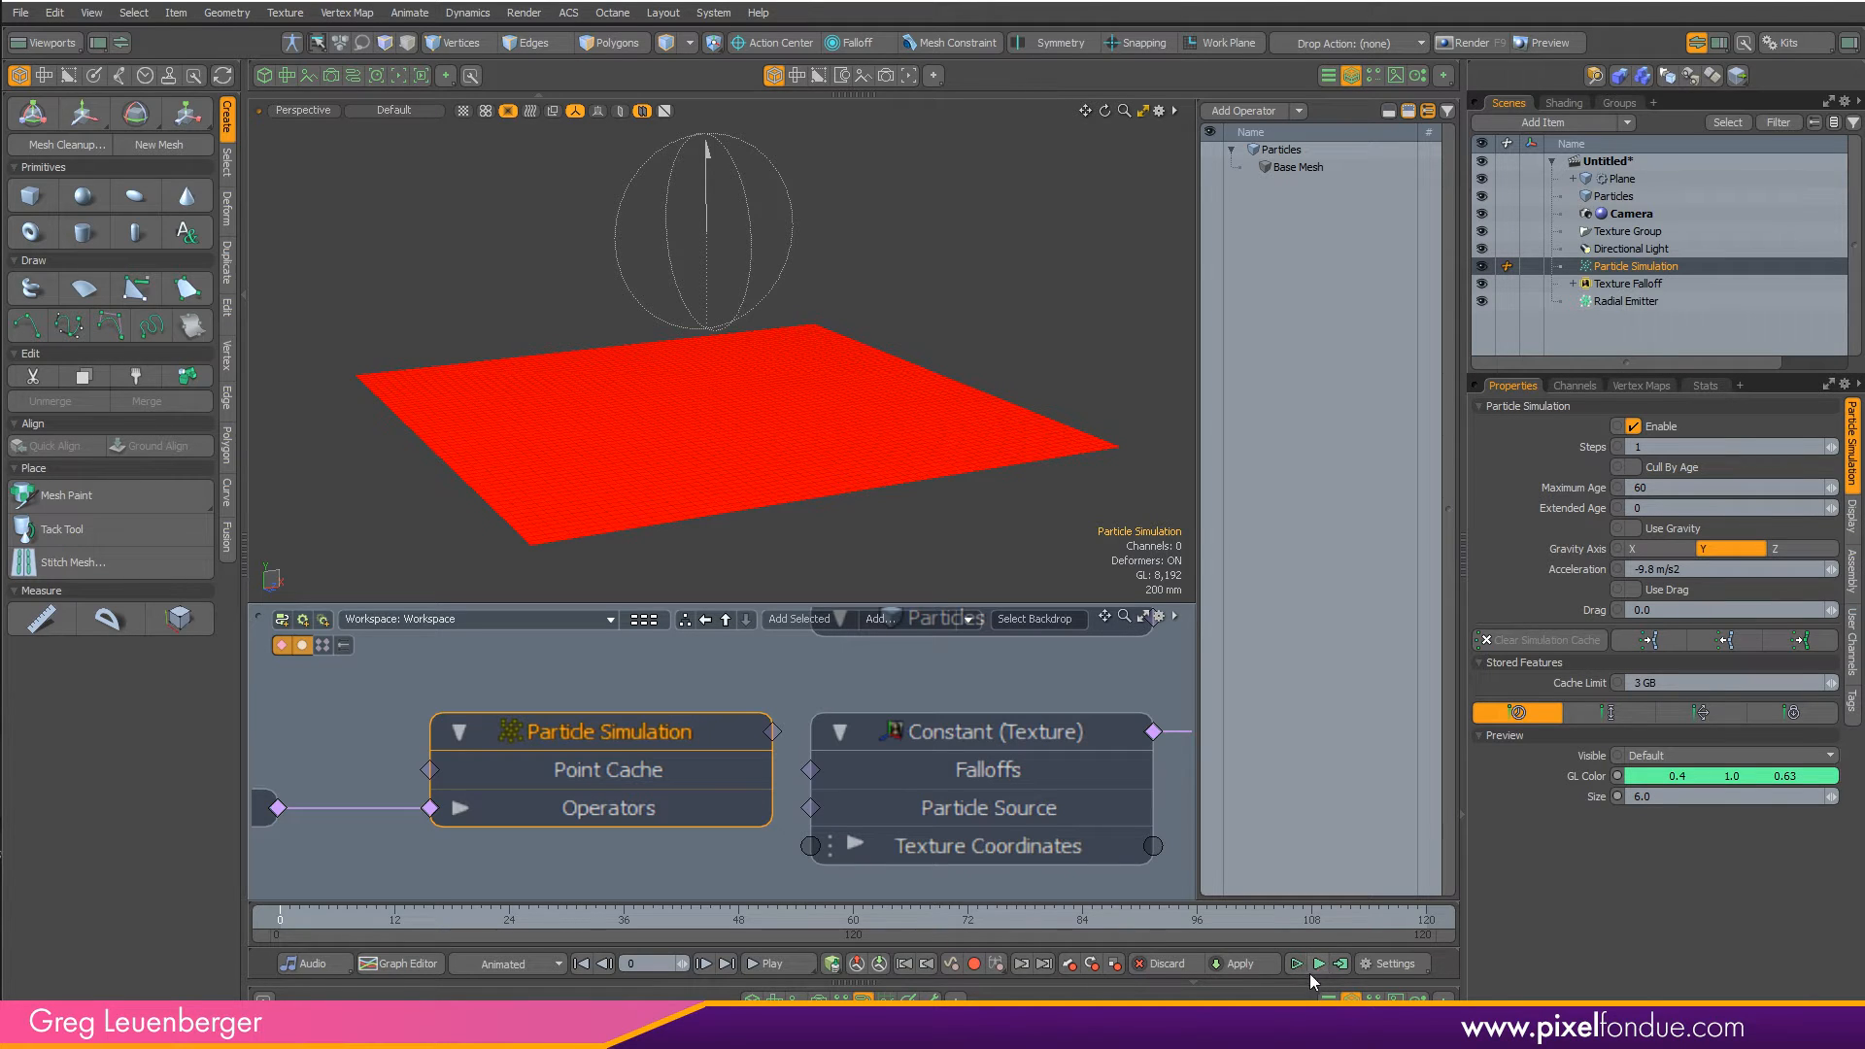
- Try out the simulation playback controls and compute the simulation from frame 0 to 120
{"action": "left_click", "coordinate": [1294, 963]}
{"action": "left_click", "coordinate": [1319, 965]}
{"action": "left_click", "coordinate": [1321, 965]}
{"action": "left_click", "coordinate": [1318, 965]}
{"action": "left_click", "coordinate": [1341, 964]}
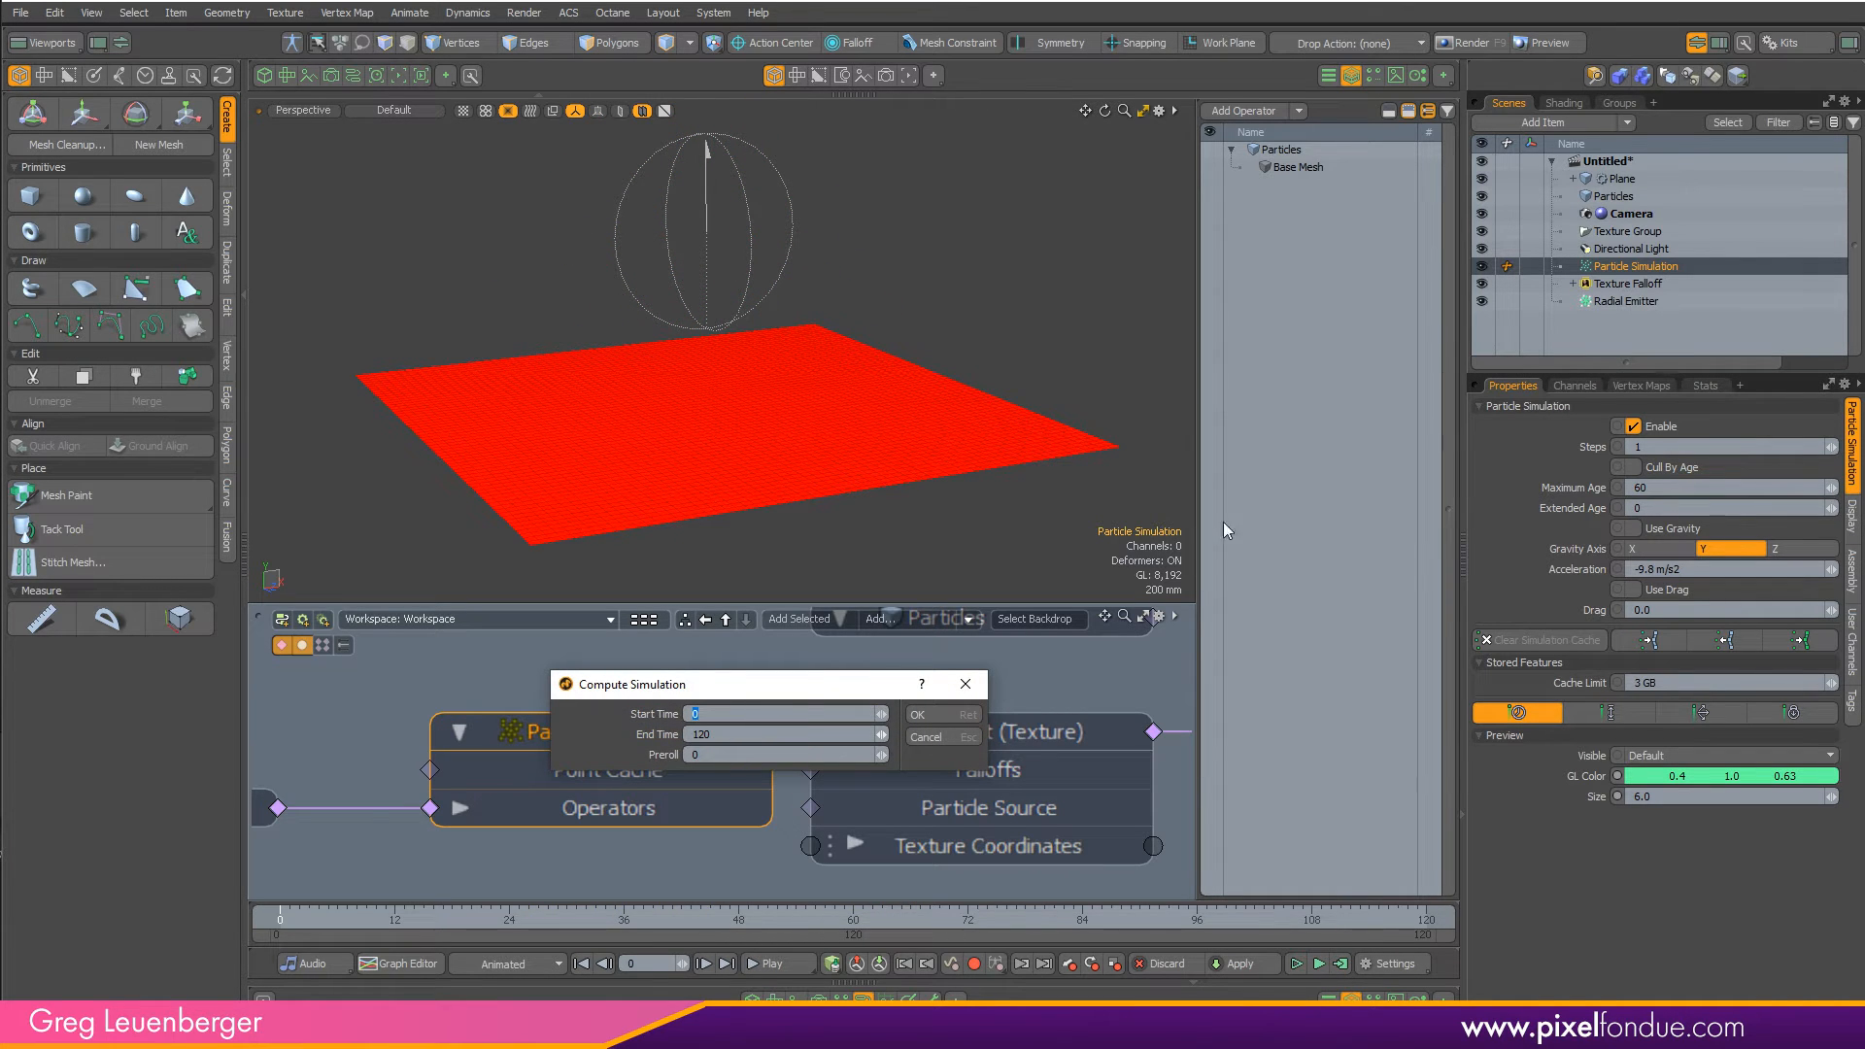
{"action": "left_click", "coordinate": [927, 715]}
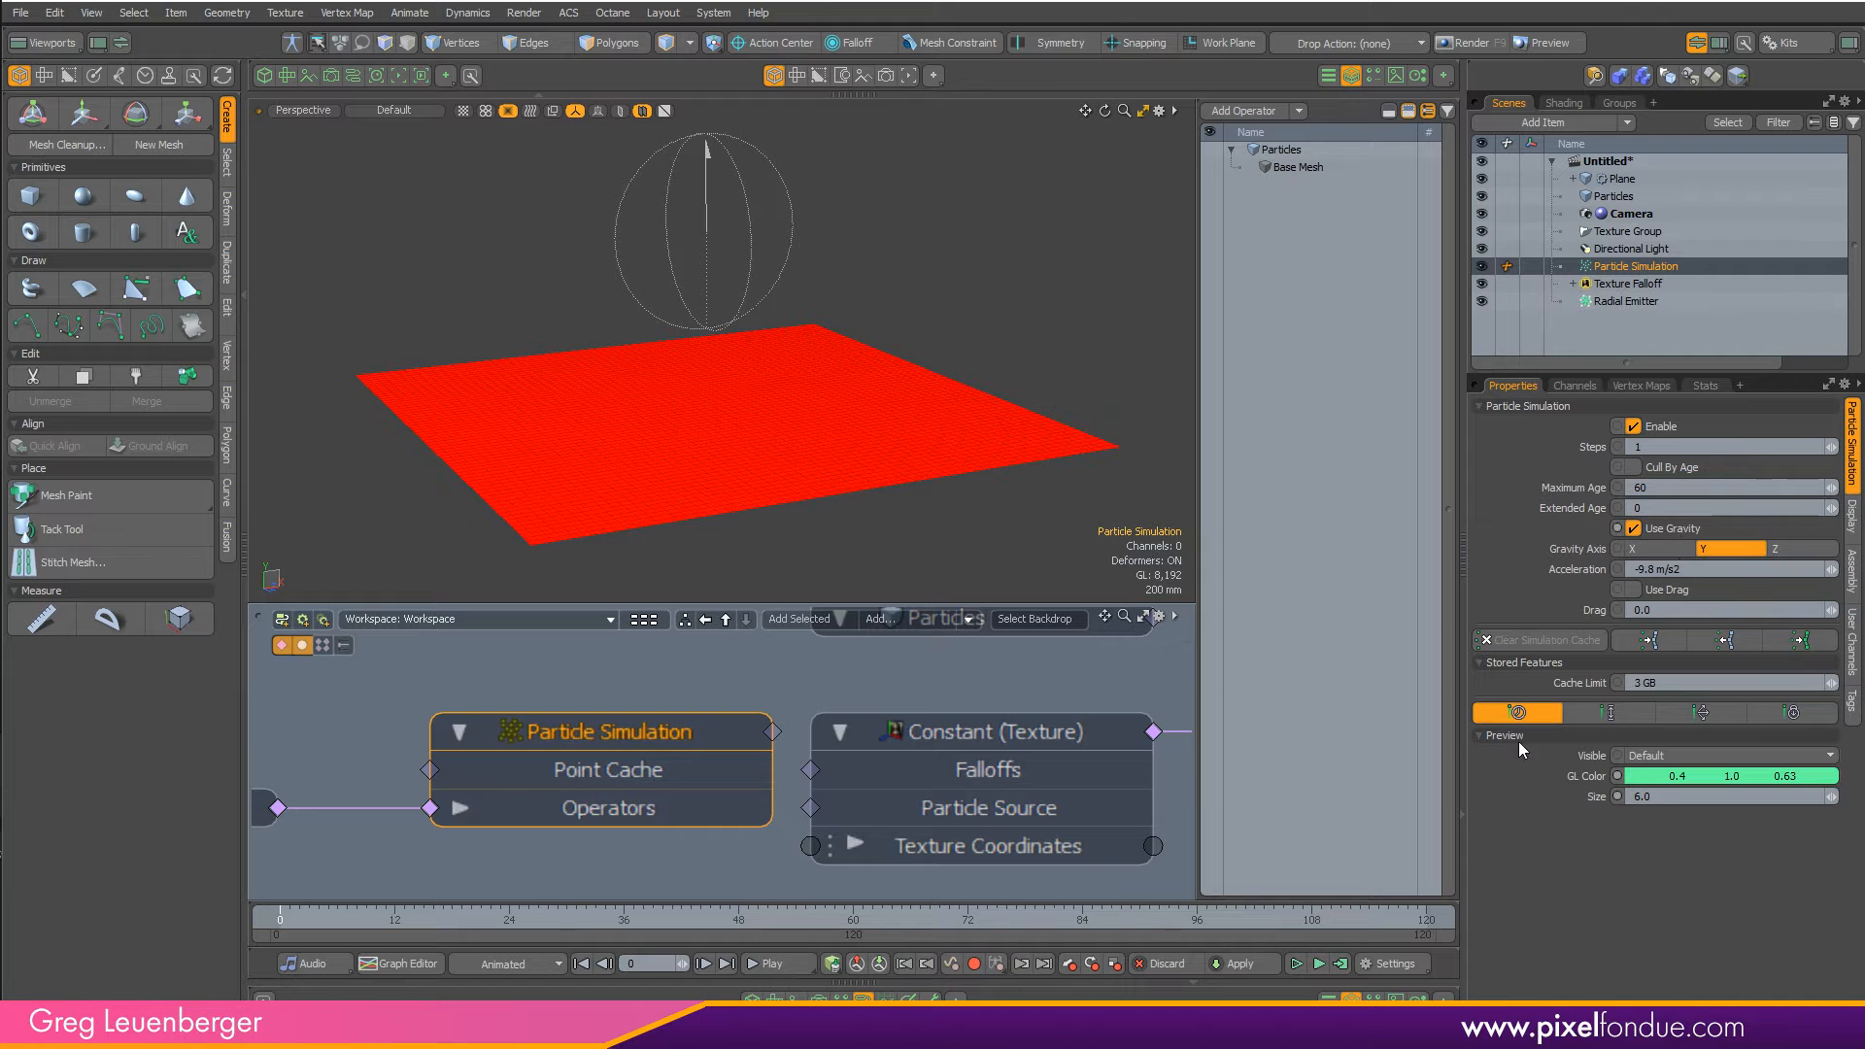
- Run the particle simulation live with gravity enabled, and raise the Radial Emitter to a Y position of about 2.11 m
{"action": "left_click", "coordinate": [1295, 966]}
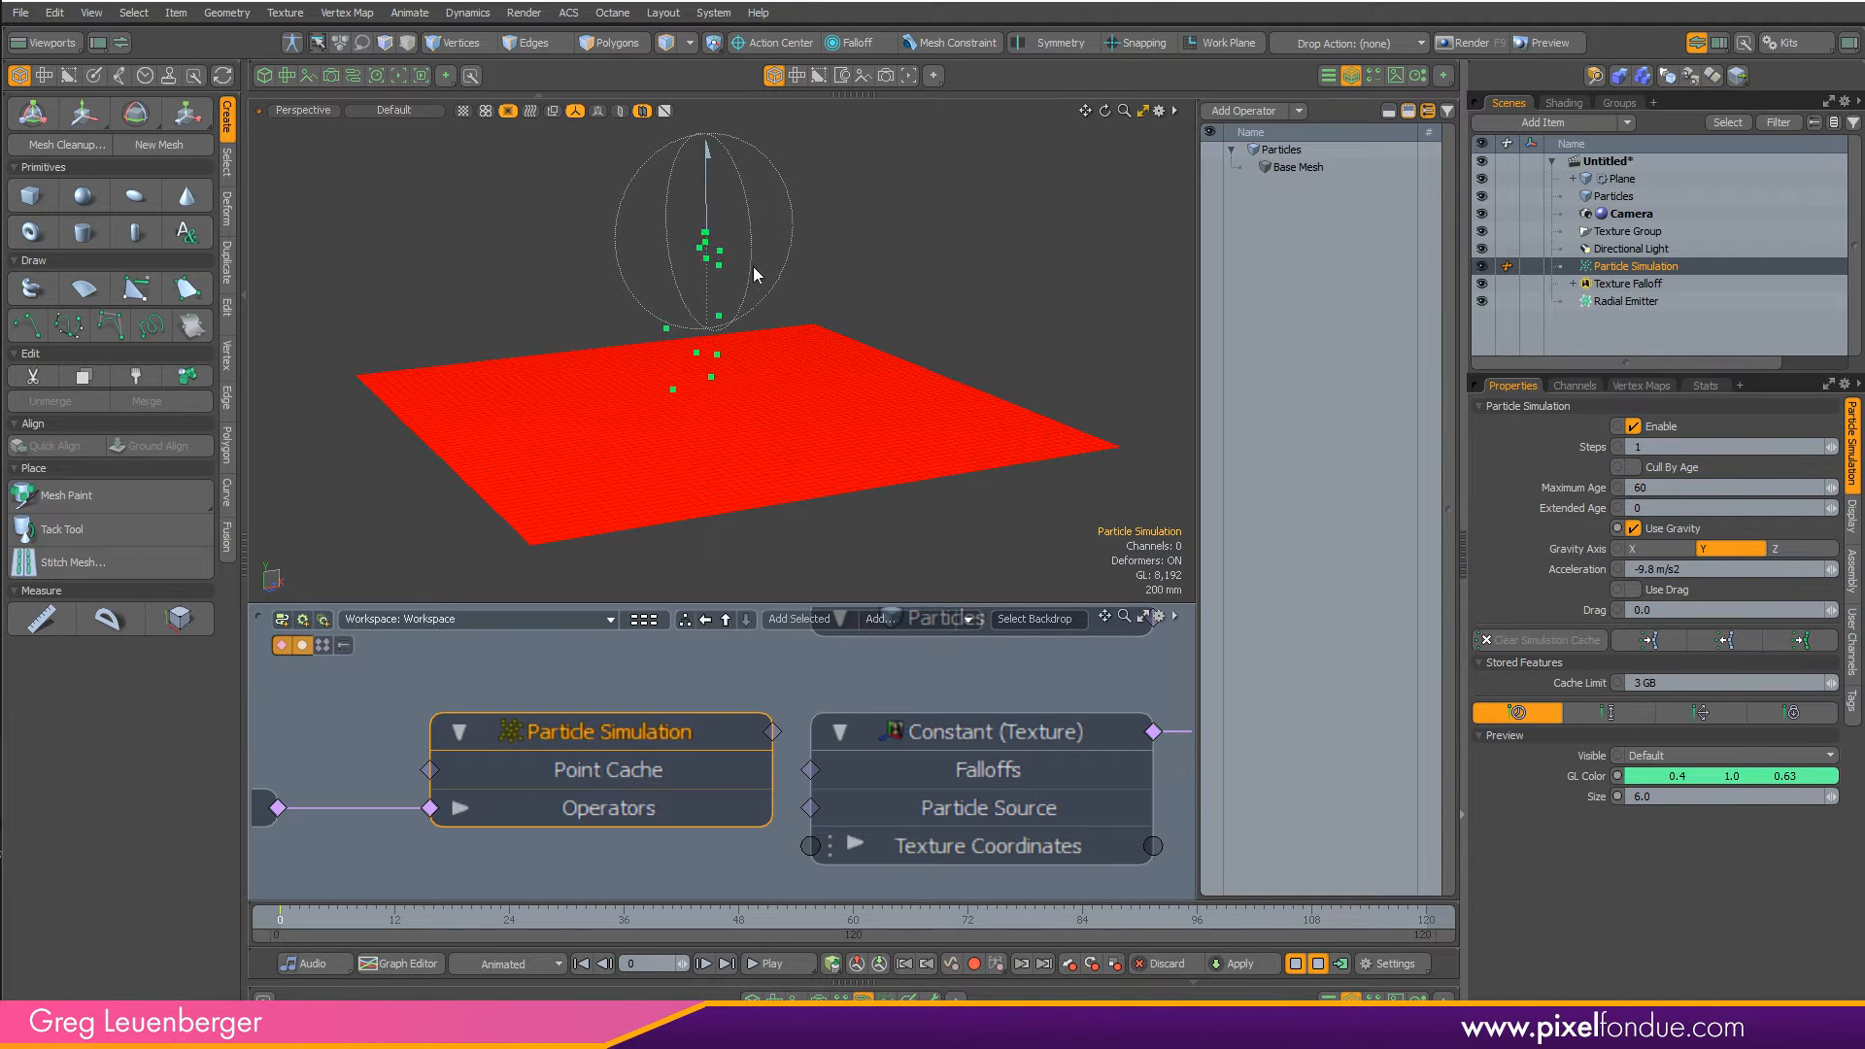
{"action": "left_click", "coordinate": [791, 225]}
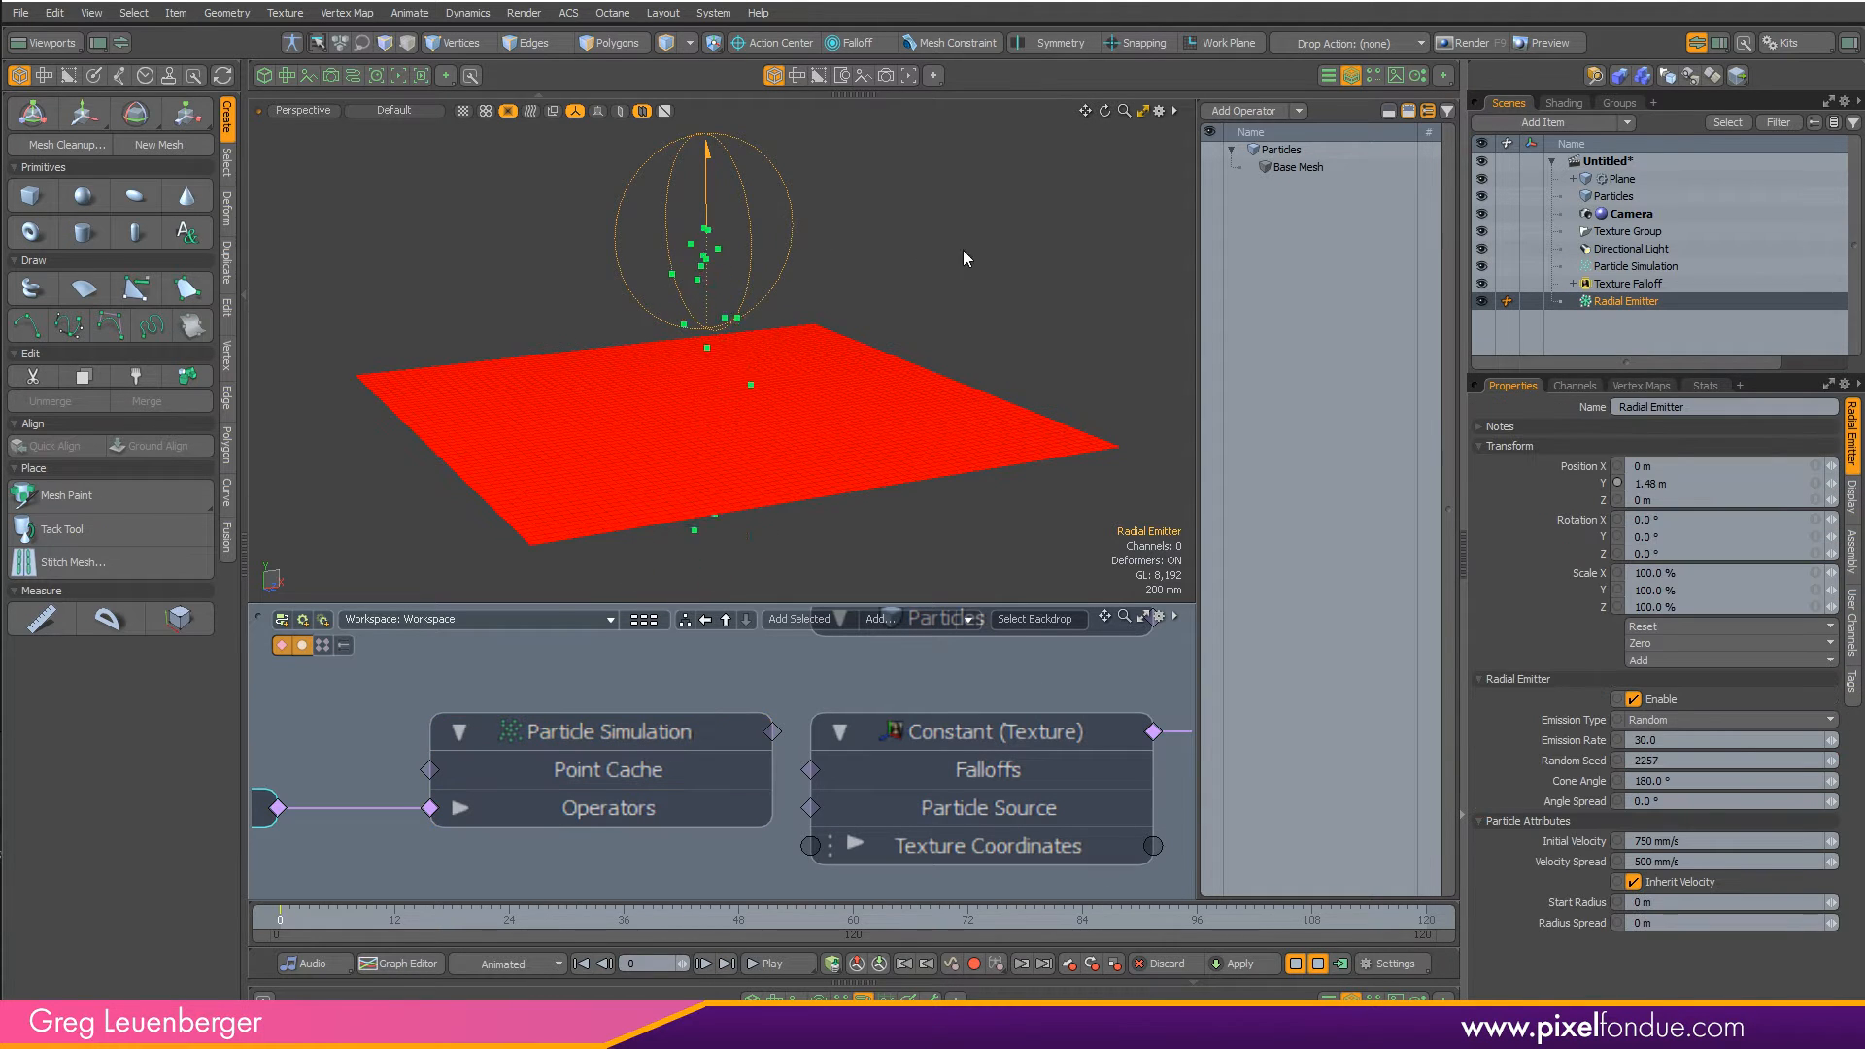
{"action": "scroll", "coordinate": [841, 301], "scroll_direction": "down", "scroll_amount": 3}
{"action": "key", "text": "w"}
{"action": "left_click_drag", "start_coordinate": [745, 182], "coordinate": [744, 127]}
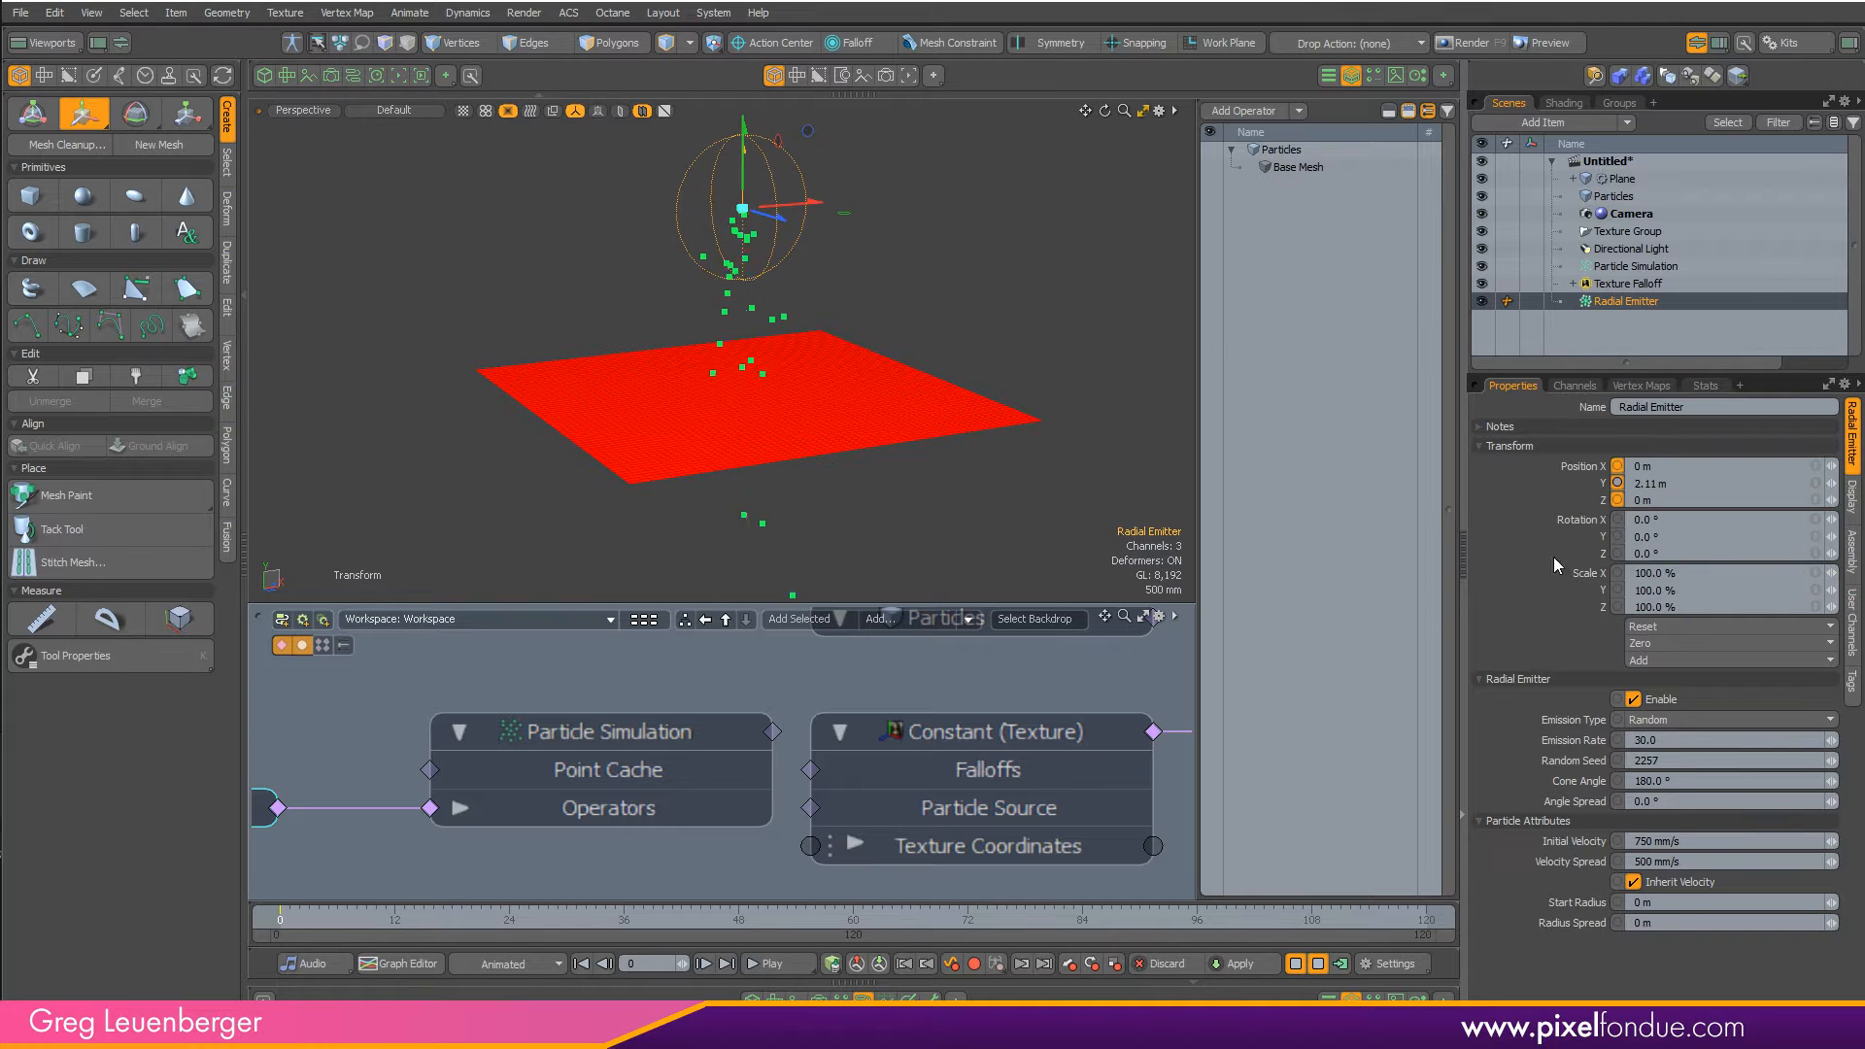
- Increase the Radial Emitter's start radius to about 1 m
{"action": "left_click", "coordinate": [1578, 904]}
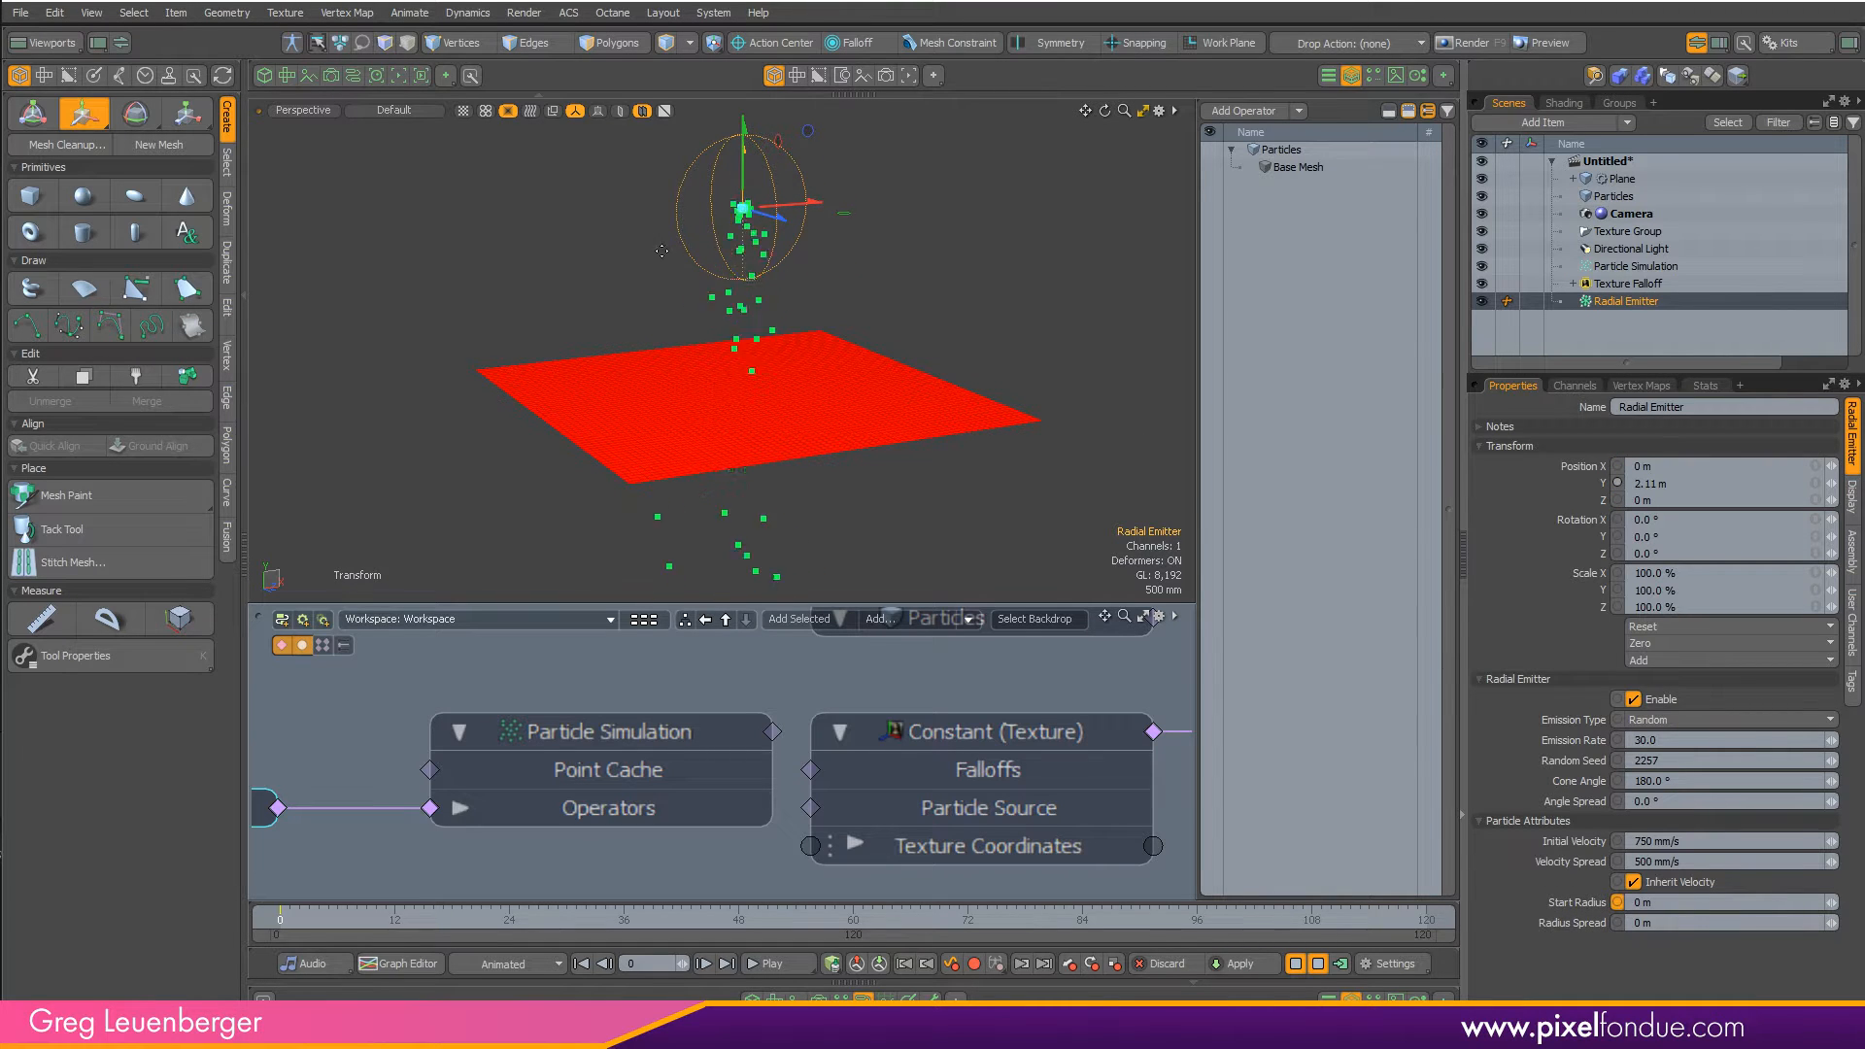
{"action": "key", "text": "c"}
{"action": "left_click_drag", "start_coordinate": [626, 256], "coordinate": [686, 257]}
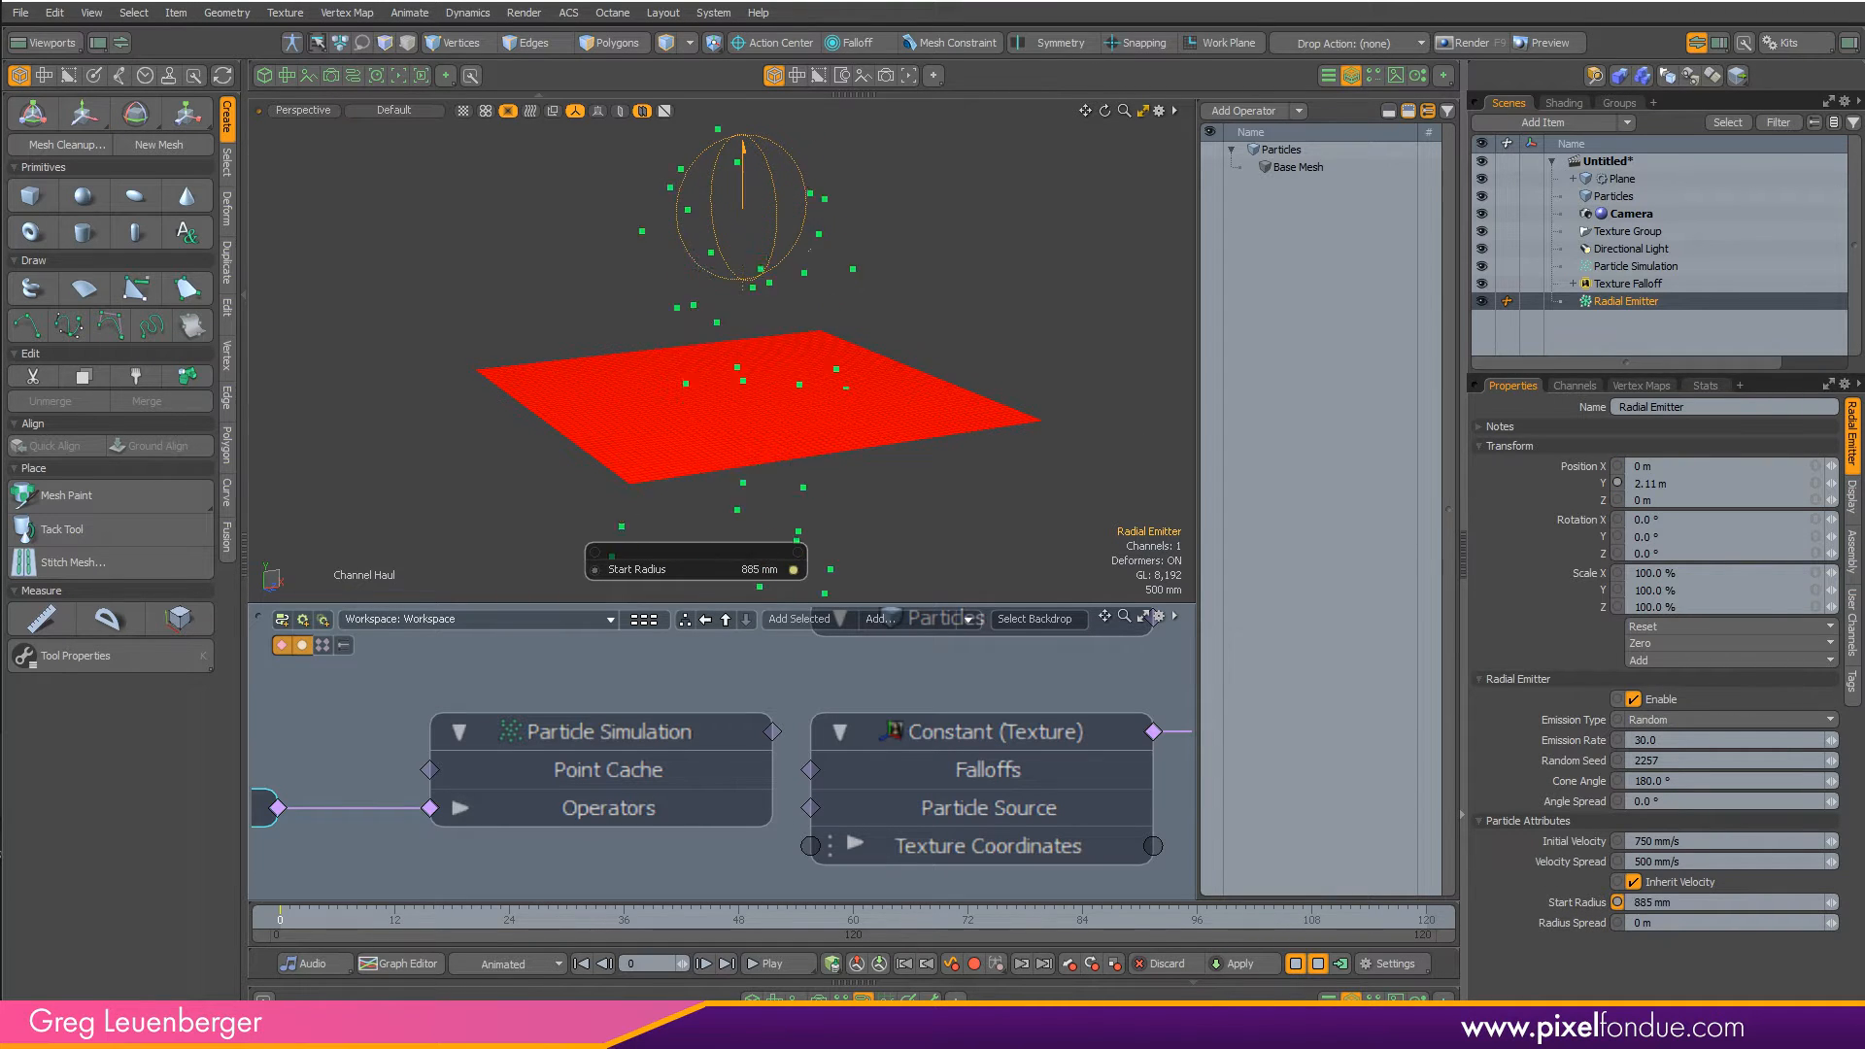
{"action": "left_click_drag", "start_coordinate": [826, 240], "coordinate": [833, 241]}
{"action": "left_click_drag", "start_coordinate": [822, 375], "coordinate": [745, 317], "text": "alt"}
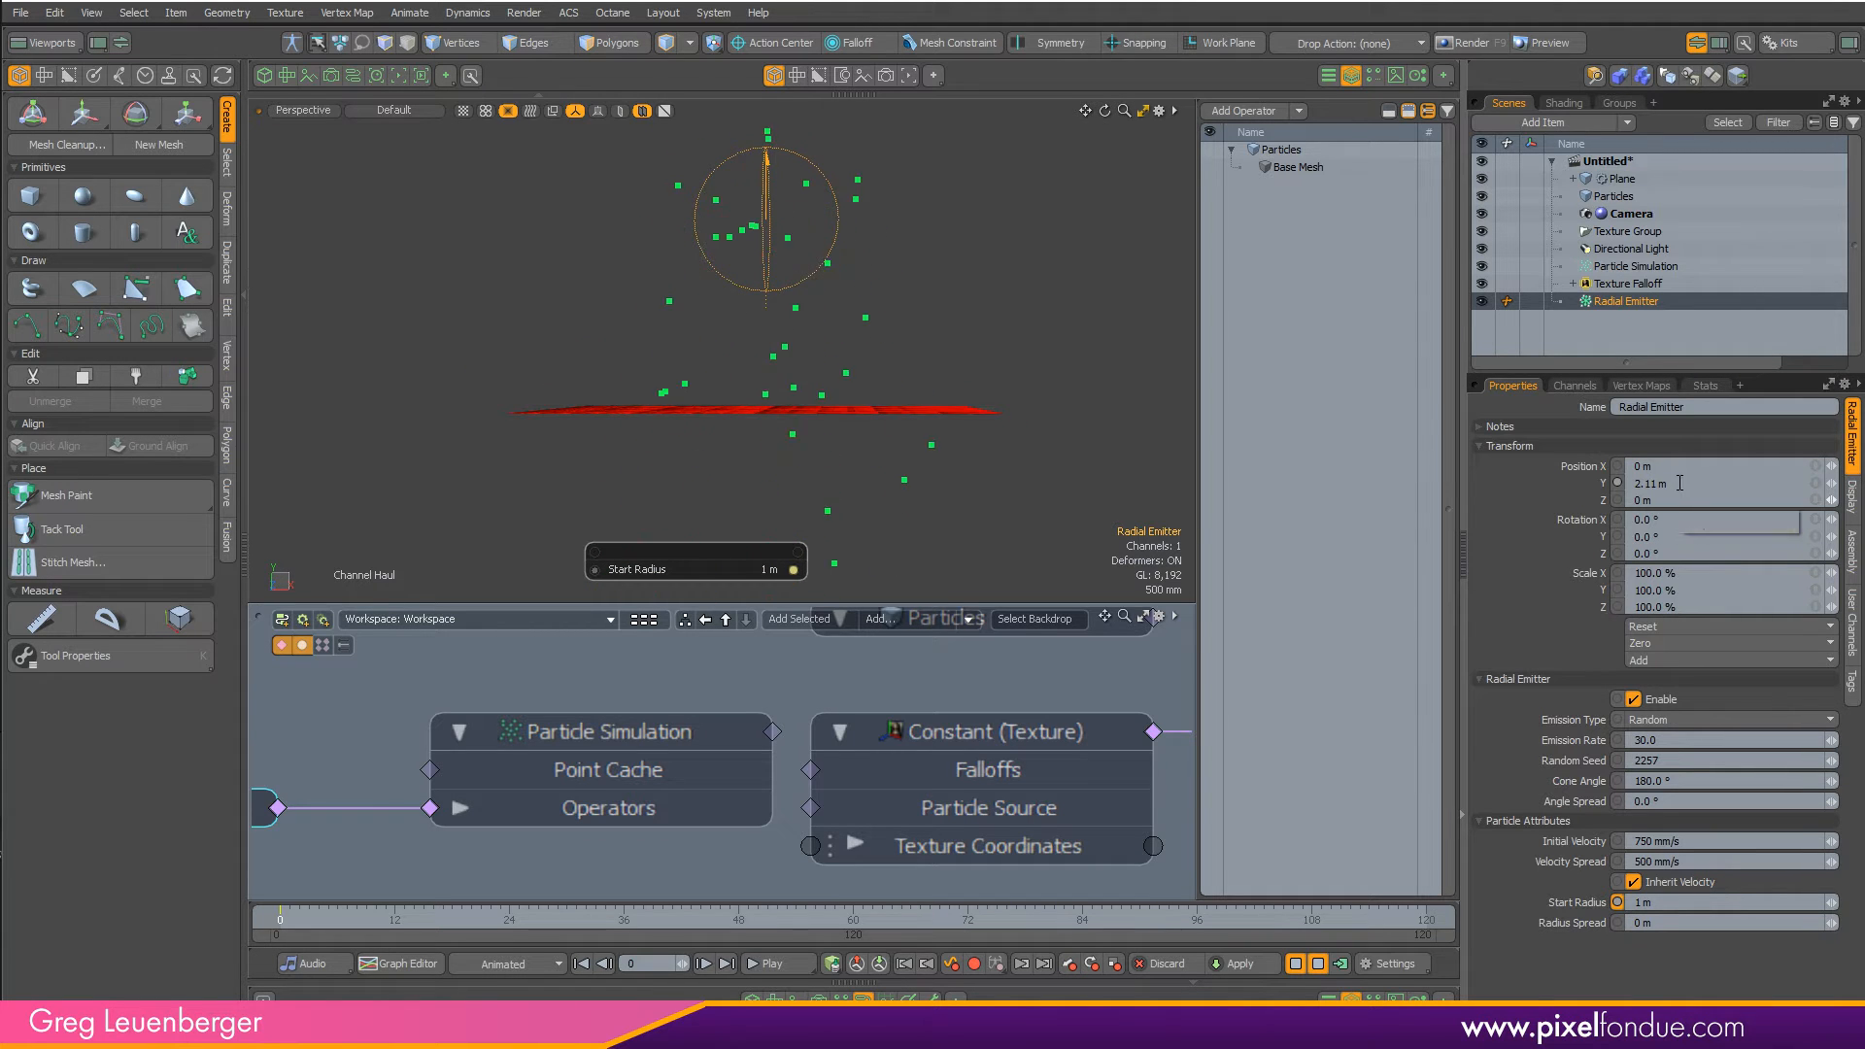
- Set the Particle Simulation's gravity acceleration to -5 m/s2
{"action": "left_click", "coordinate": [748, 753]}
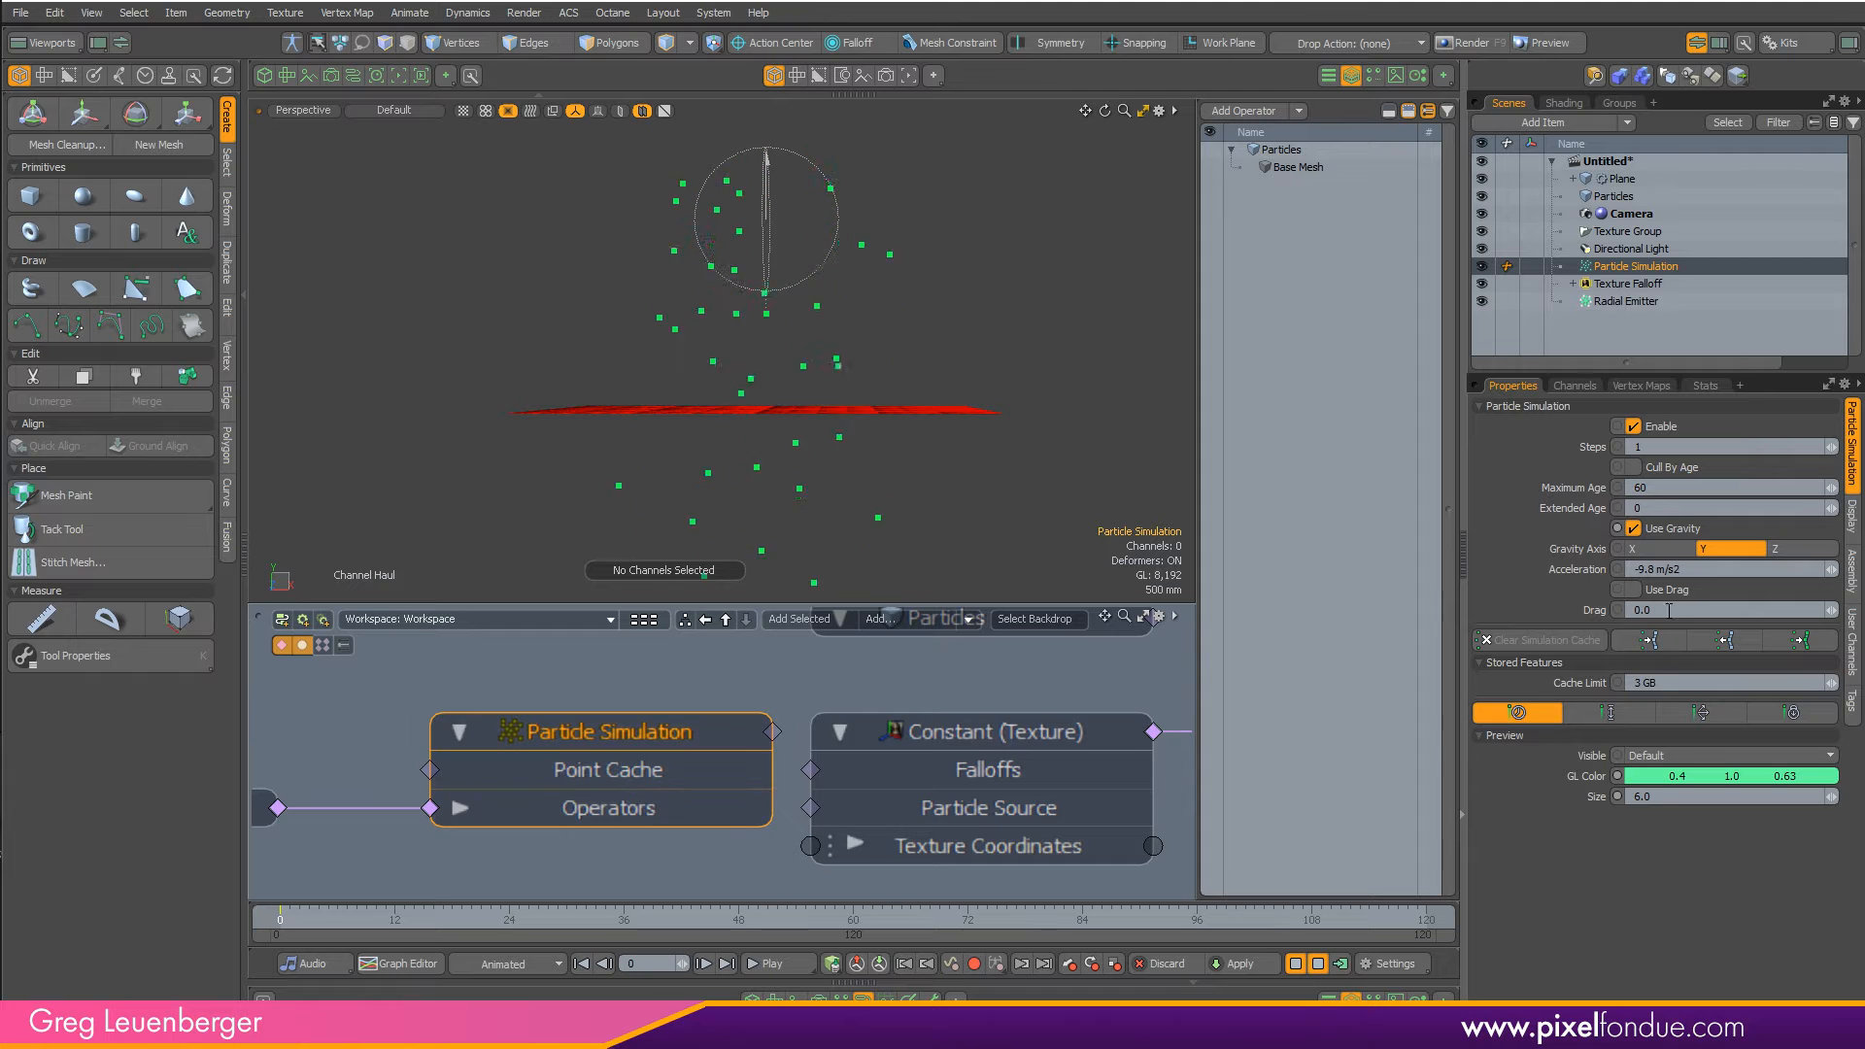
{"action": "type", "text": "-"}
{"action": "left_click_drag", "start_coordinate": [684, 457], "coordinate": [831, 546], "text": "alt"}
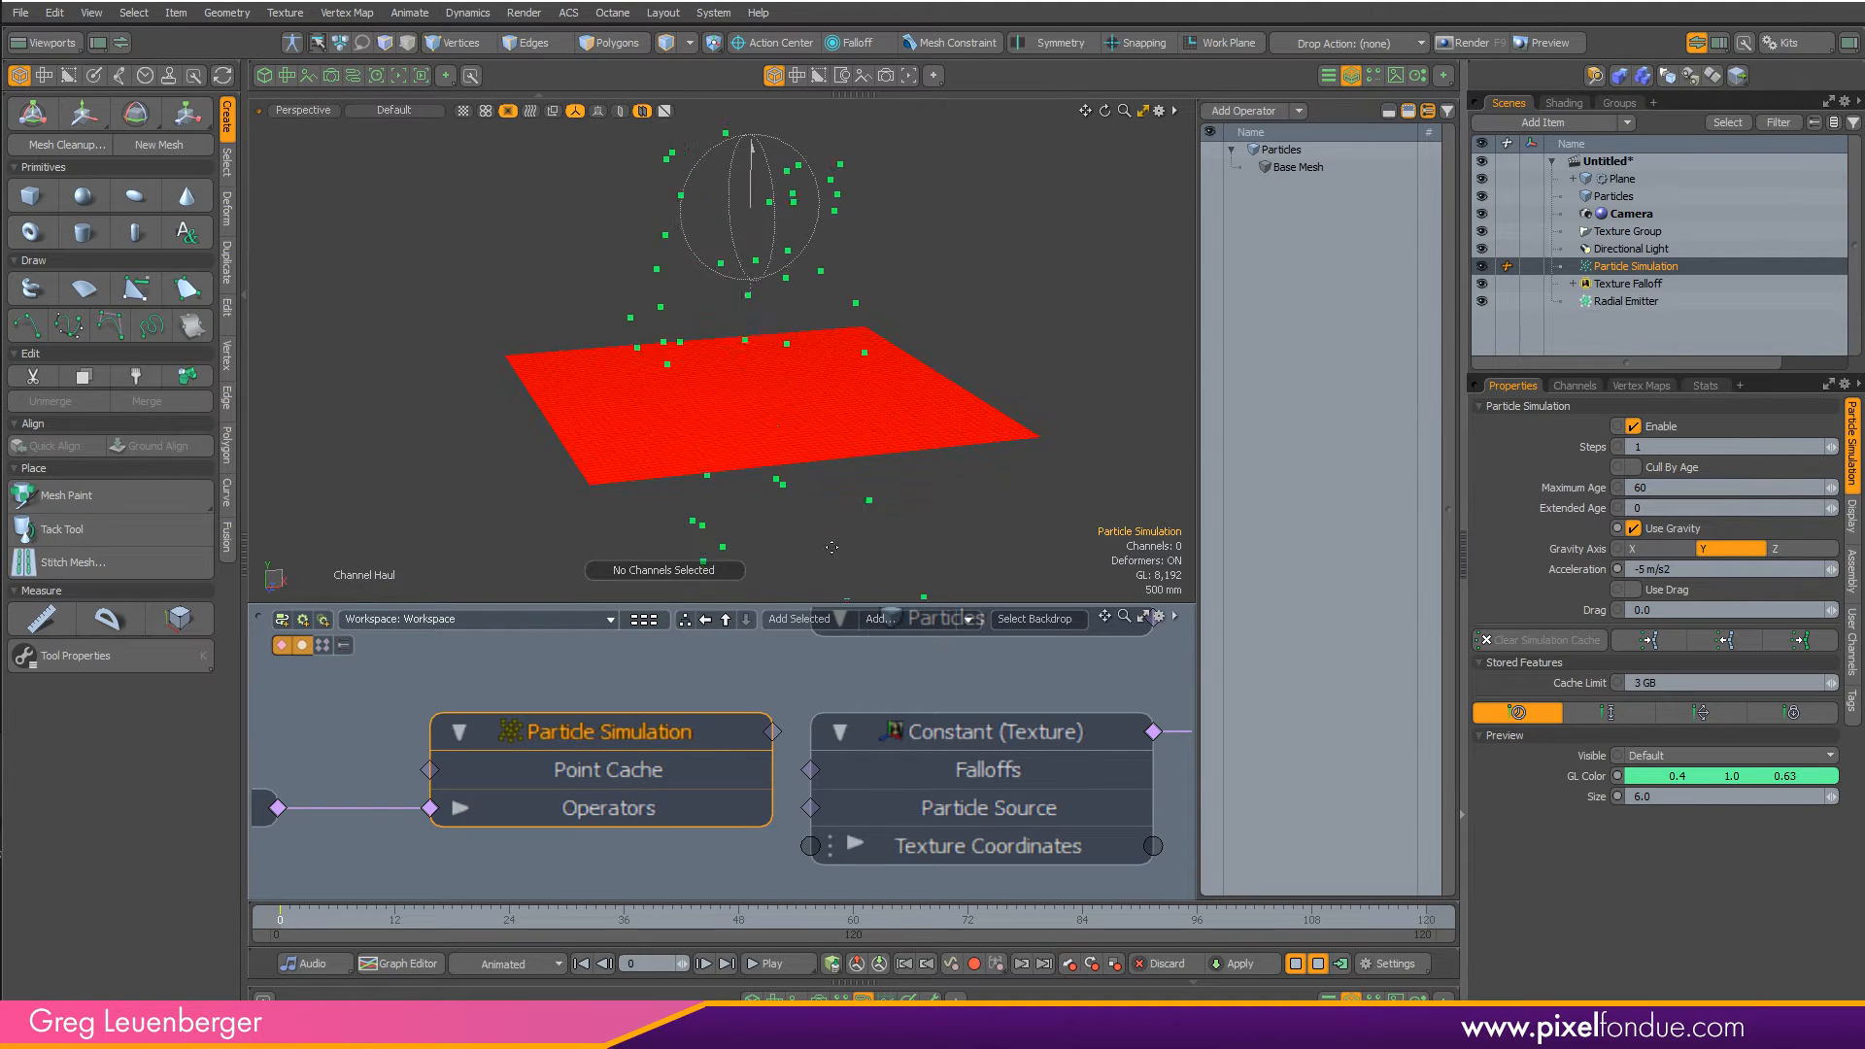
{"action": "left_click_drag", "start_coordinate": [840, 700], "coordinate": [792, 694], "text": "ctrl+alt"}
{"action": "mouse_move", "coordinate": [904, 538]}
{"action": "left_mouse_down", "text": "alt"}
{"action": "mouse_move", "coordinate": [1010, 451]}
{"action": "mouse_move", "coordinate": [799, 532]}
{"action": "mouse_move", "coordinate": [886, 507]}
{"action": "mouse_move", "coordinate": [861, 504]}
{"action": "mouse_move", "coordinate": [879, 525]}
{"action": "left_mouse_up", "text": "alt"}
- Move the Radial Emitter and Particle Simulation nodes together farther away from the Constant (Texture) node in the schematic
{"action": "left_click", "coordinate": [680, 847]}
{"action": "left_click_drag", "start_coordinate": [680, 847], "coordinate": [783, 834], "text": "alt"}
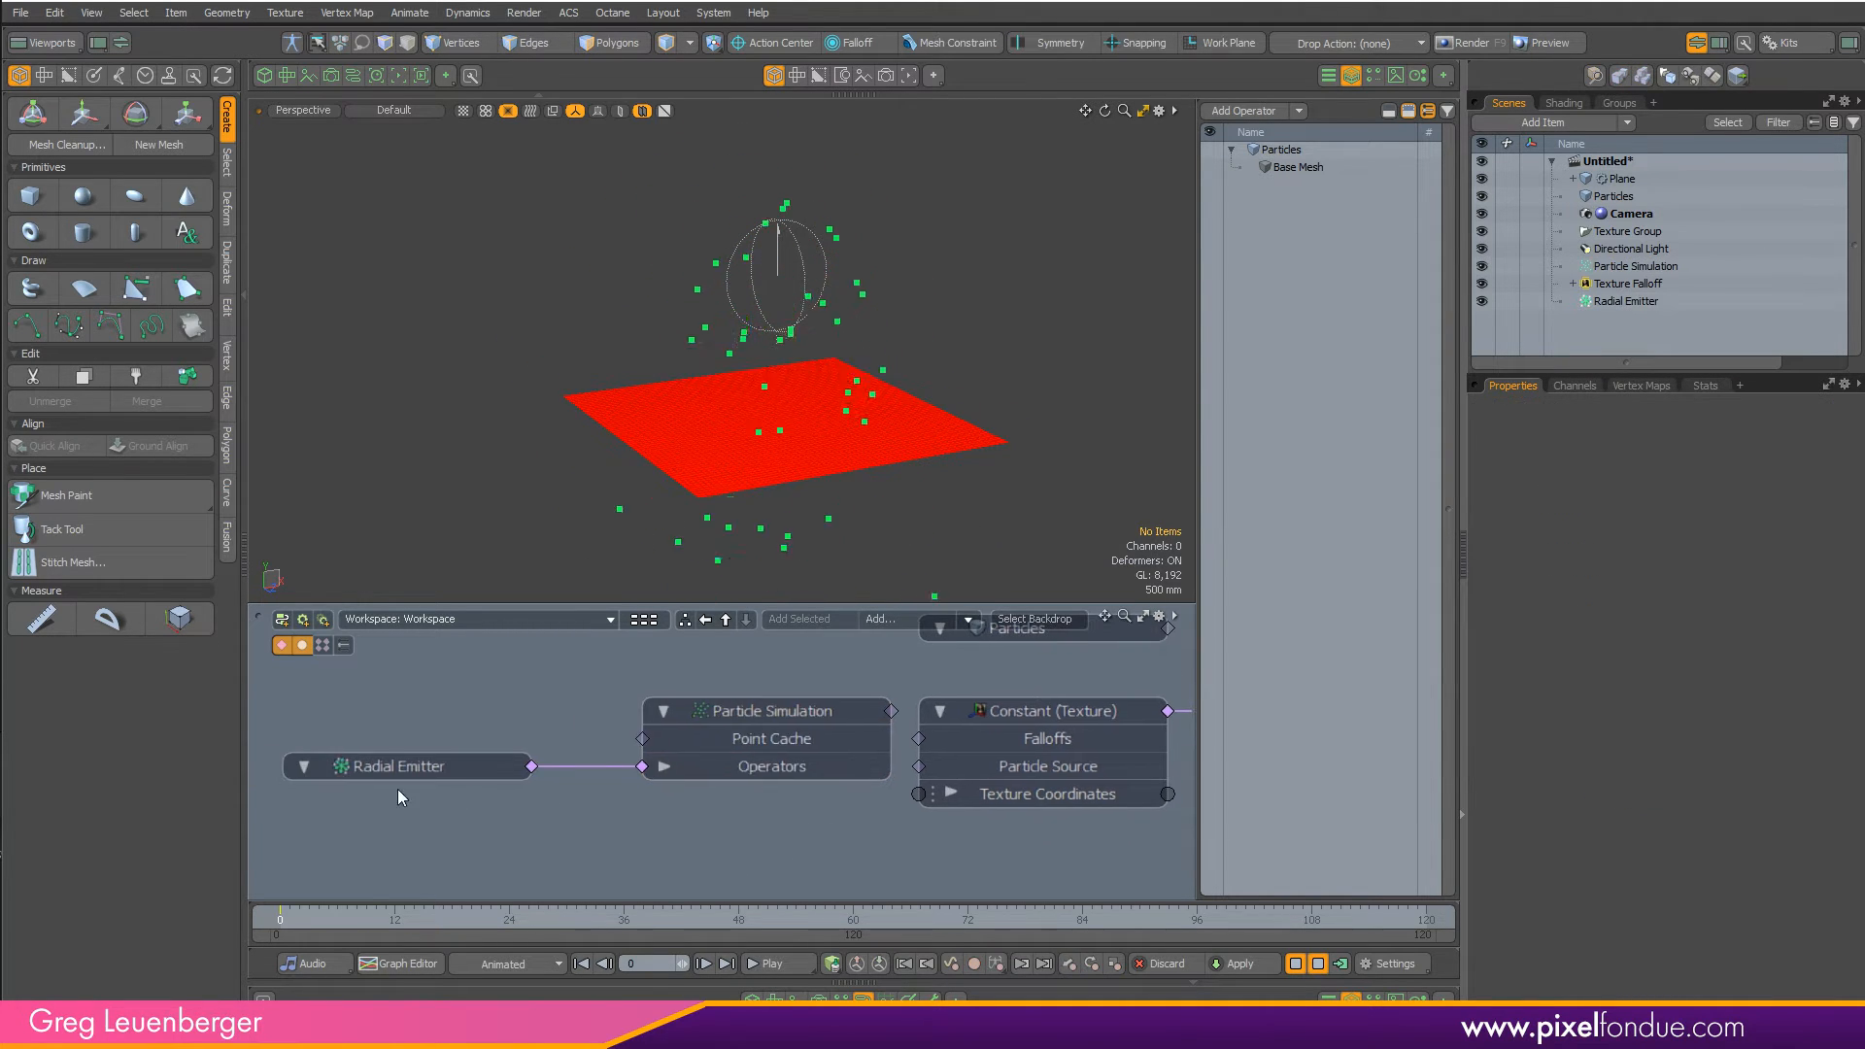
{"action": "left_click_drag", "start_coordinate": [342, 805], "coordinate": [680, 710]}
{"action": "left_click", "coordinate": [709, 823]}
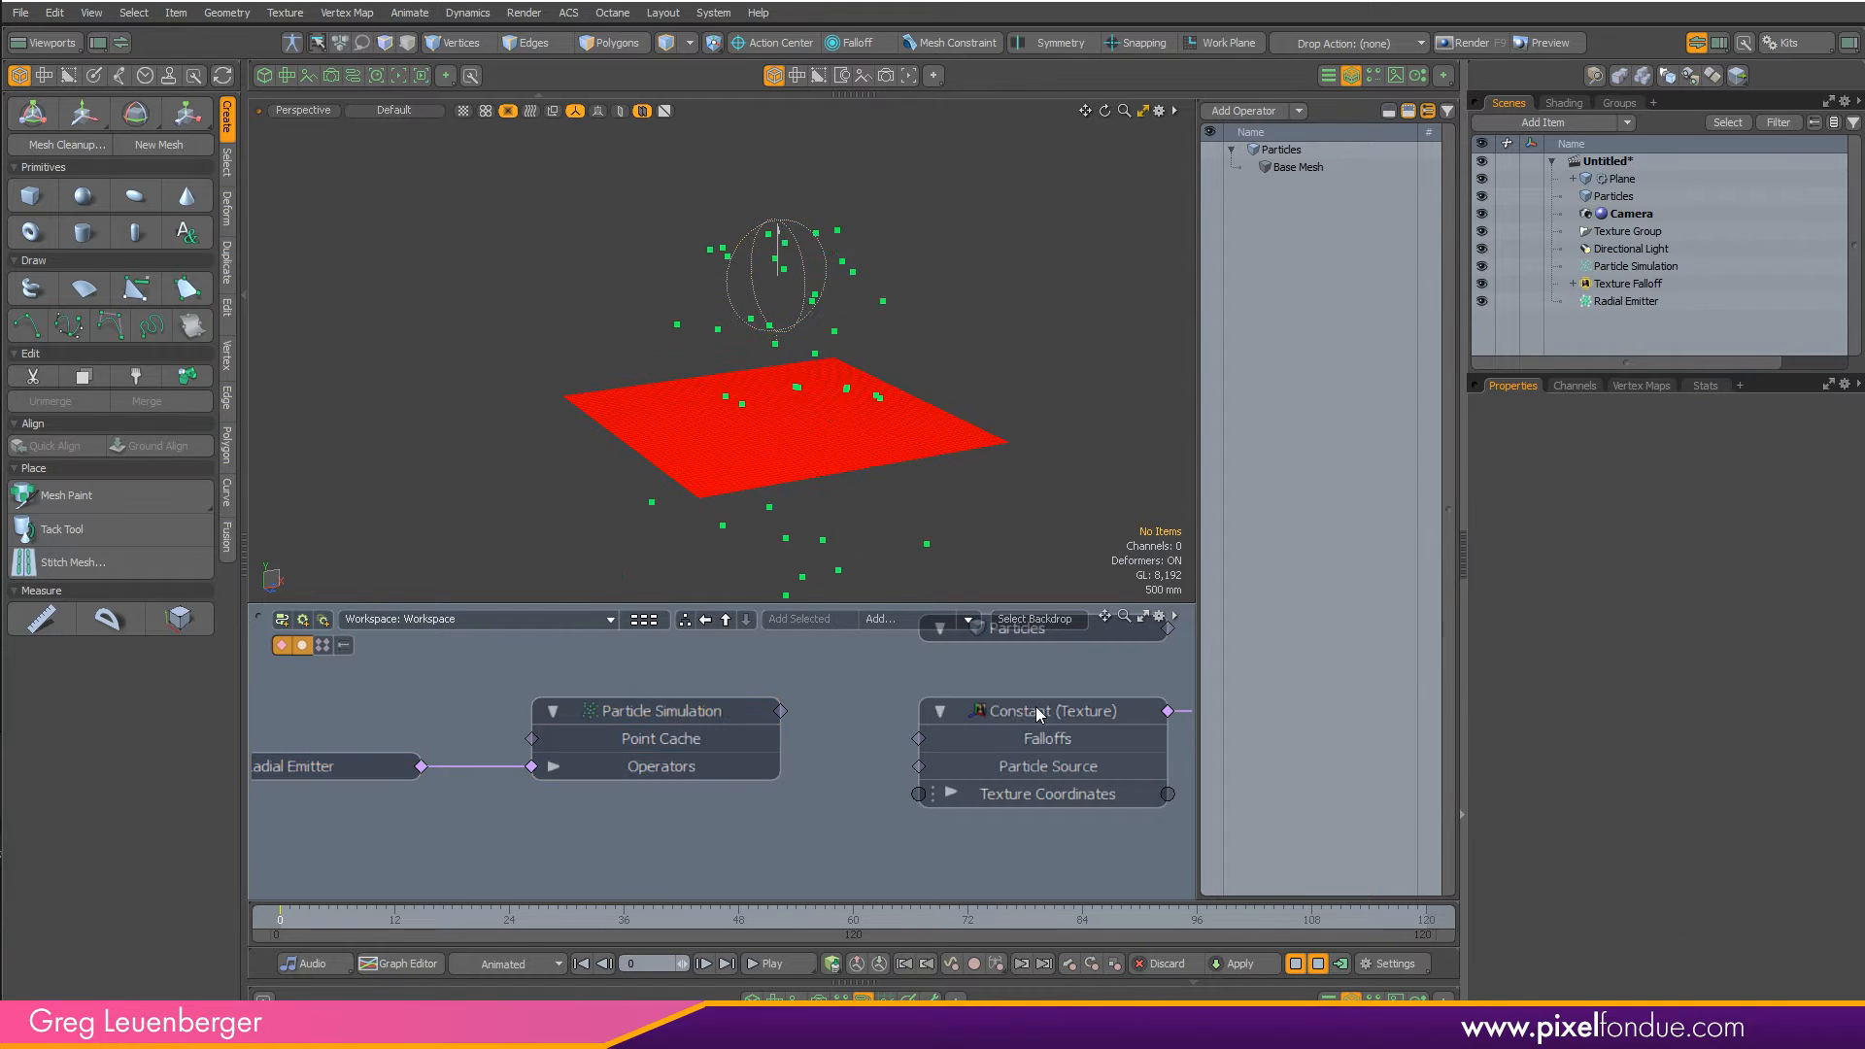
{"action": "left_click_drag", "start_coordinate": [968, 743], "coordinate": [788, 755], "text": "alt"}
{"action": "left_click_drag", "start_coordinate": [666, 754], "coordinate": [721, 748], "text": "ctrl+alt"}
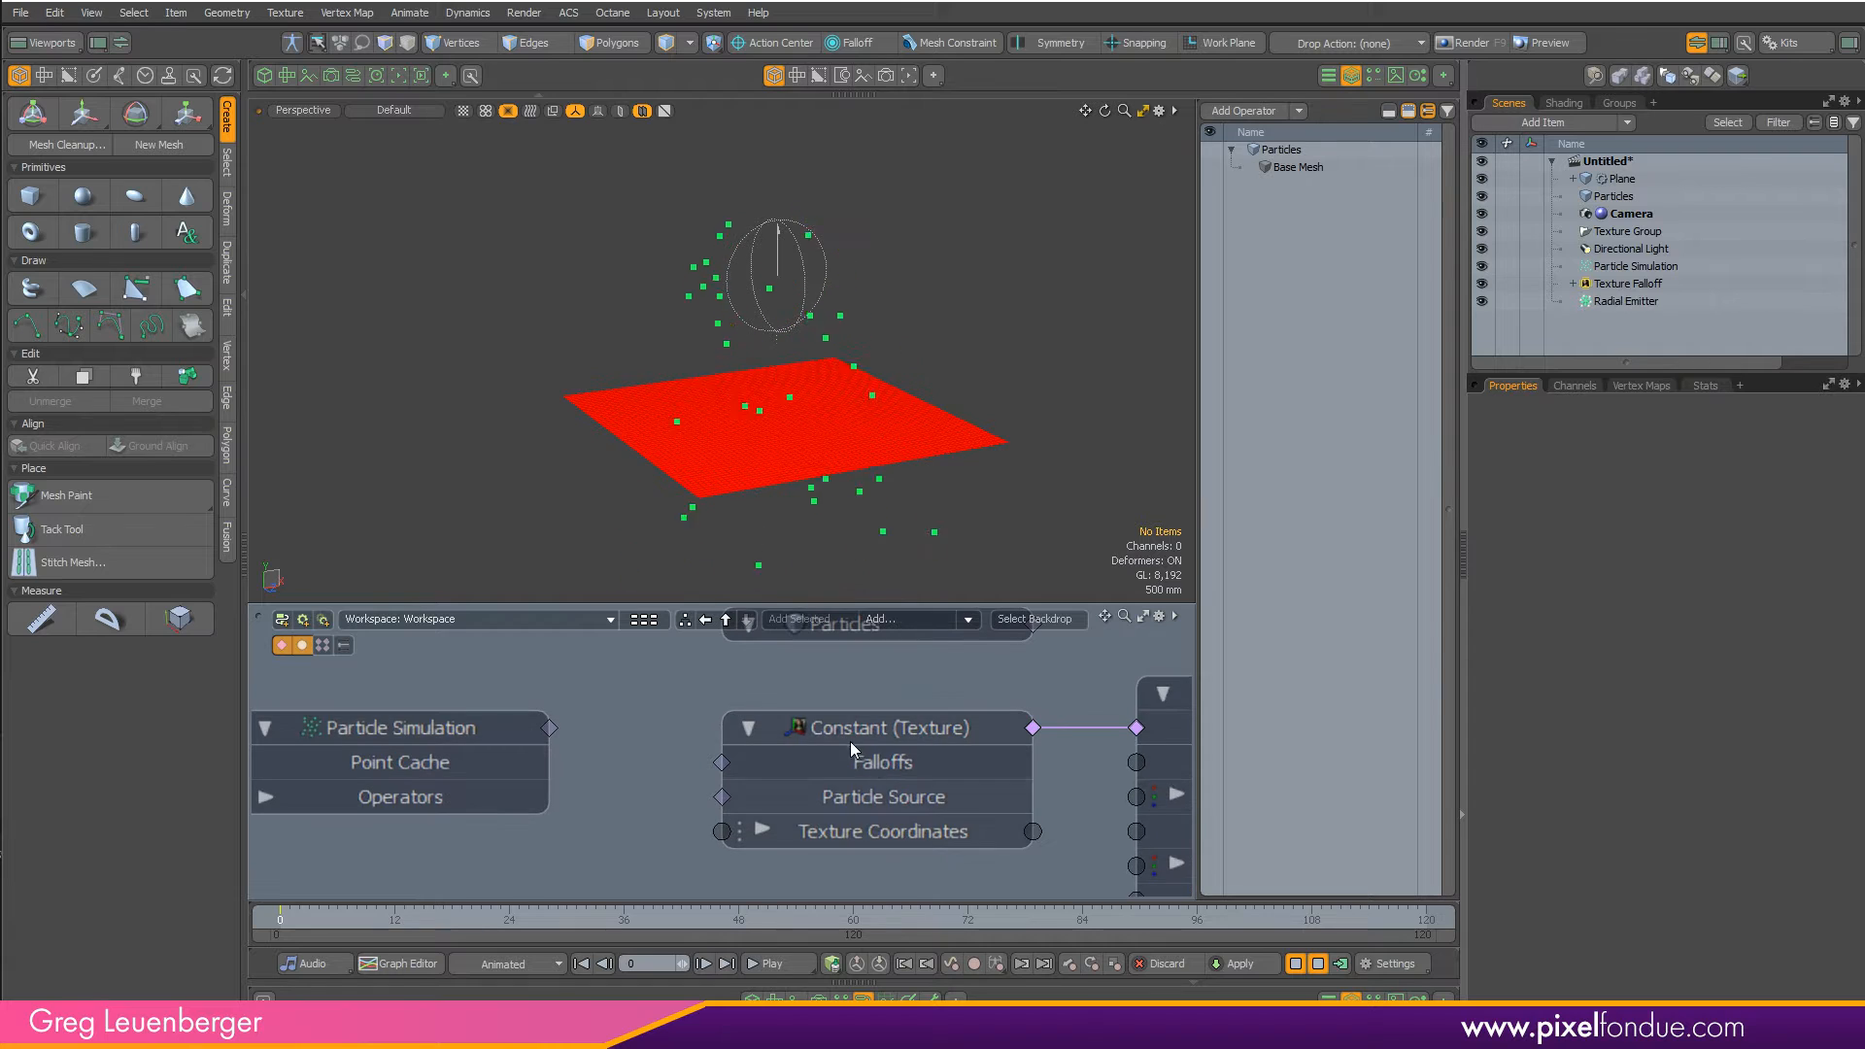
{"action": "left_click_drag", "start_coordinate": [881, 778], "coordinate": [830, 780], "text": "ctrl+alt"}
- Stop the live particle simulation
{"action": "left_click", "coordinate": [1318, 964]}
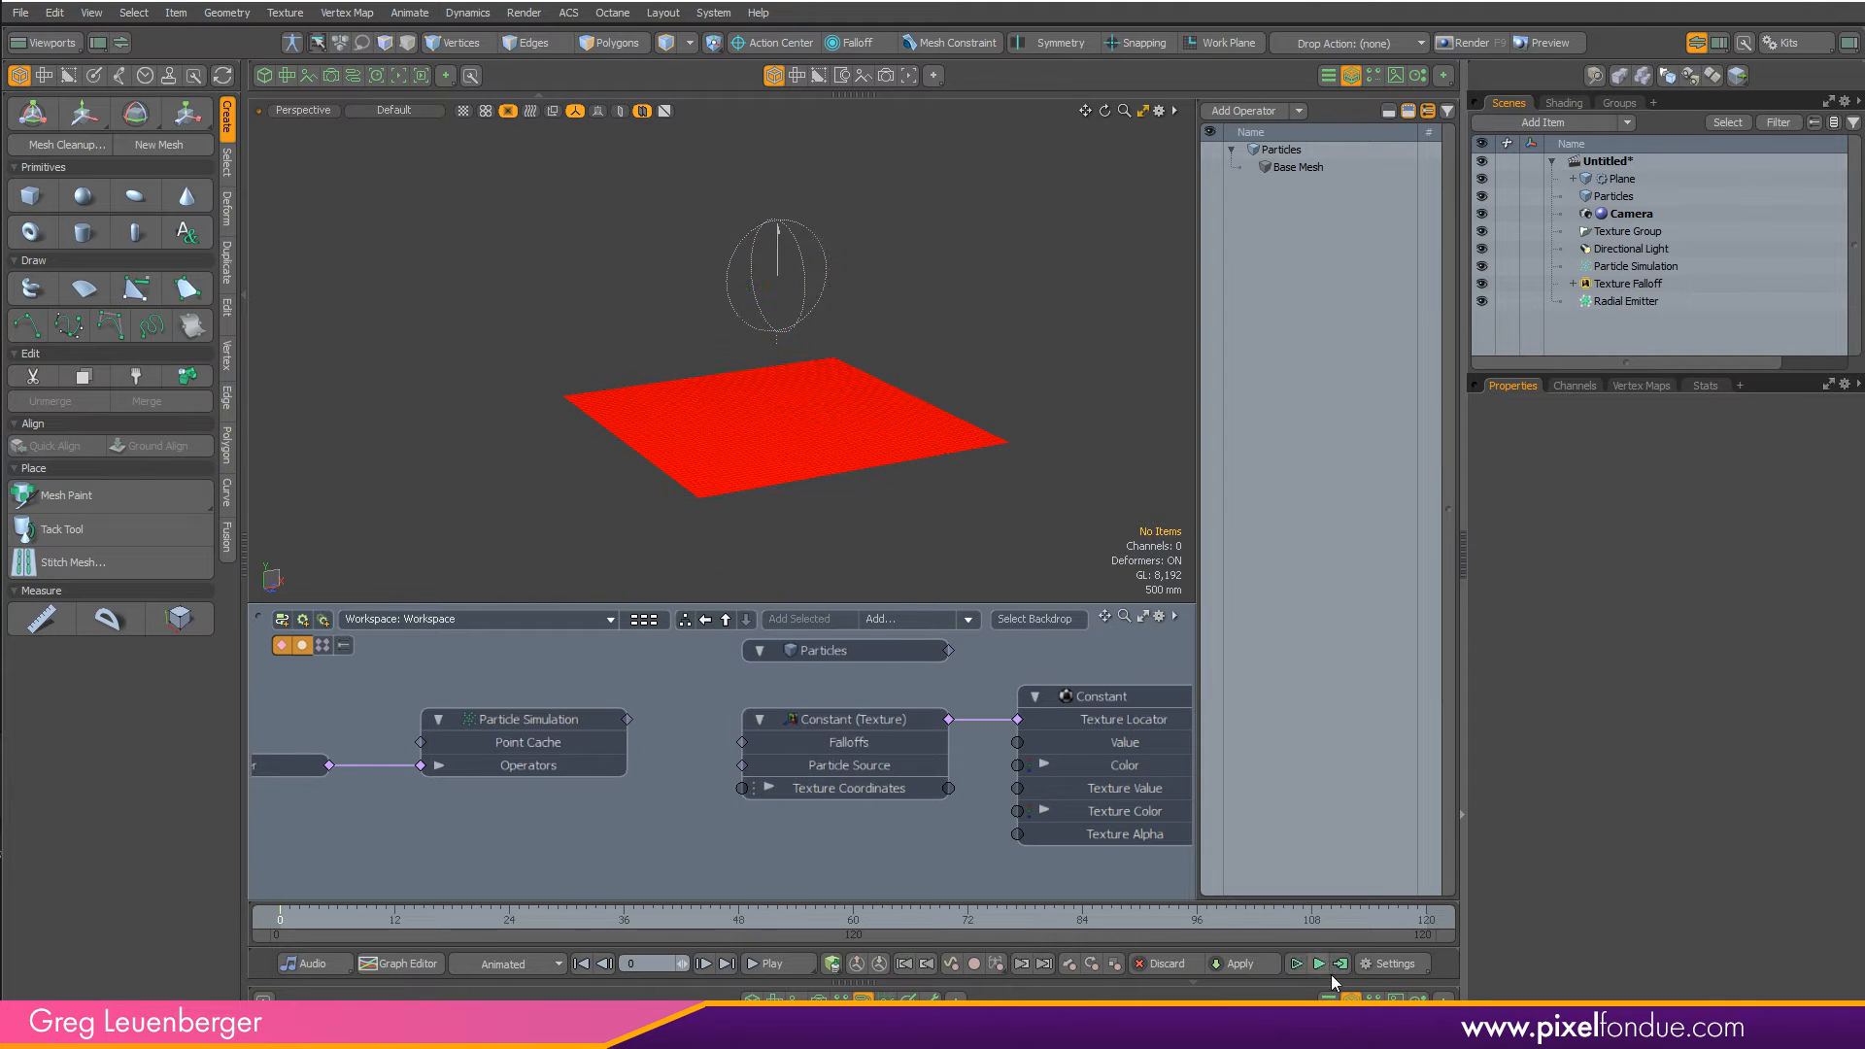
{"action": "left_click", "coordinate": [1341, 964]}
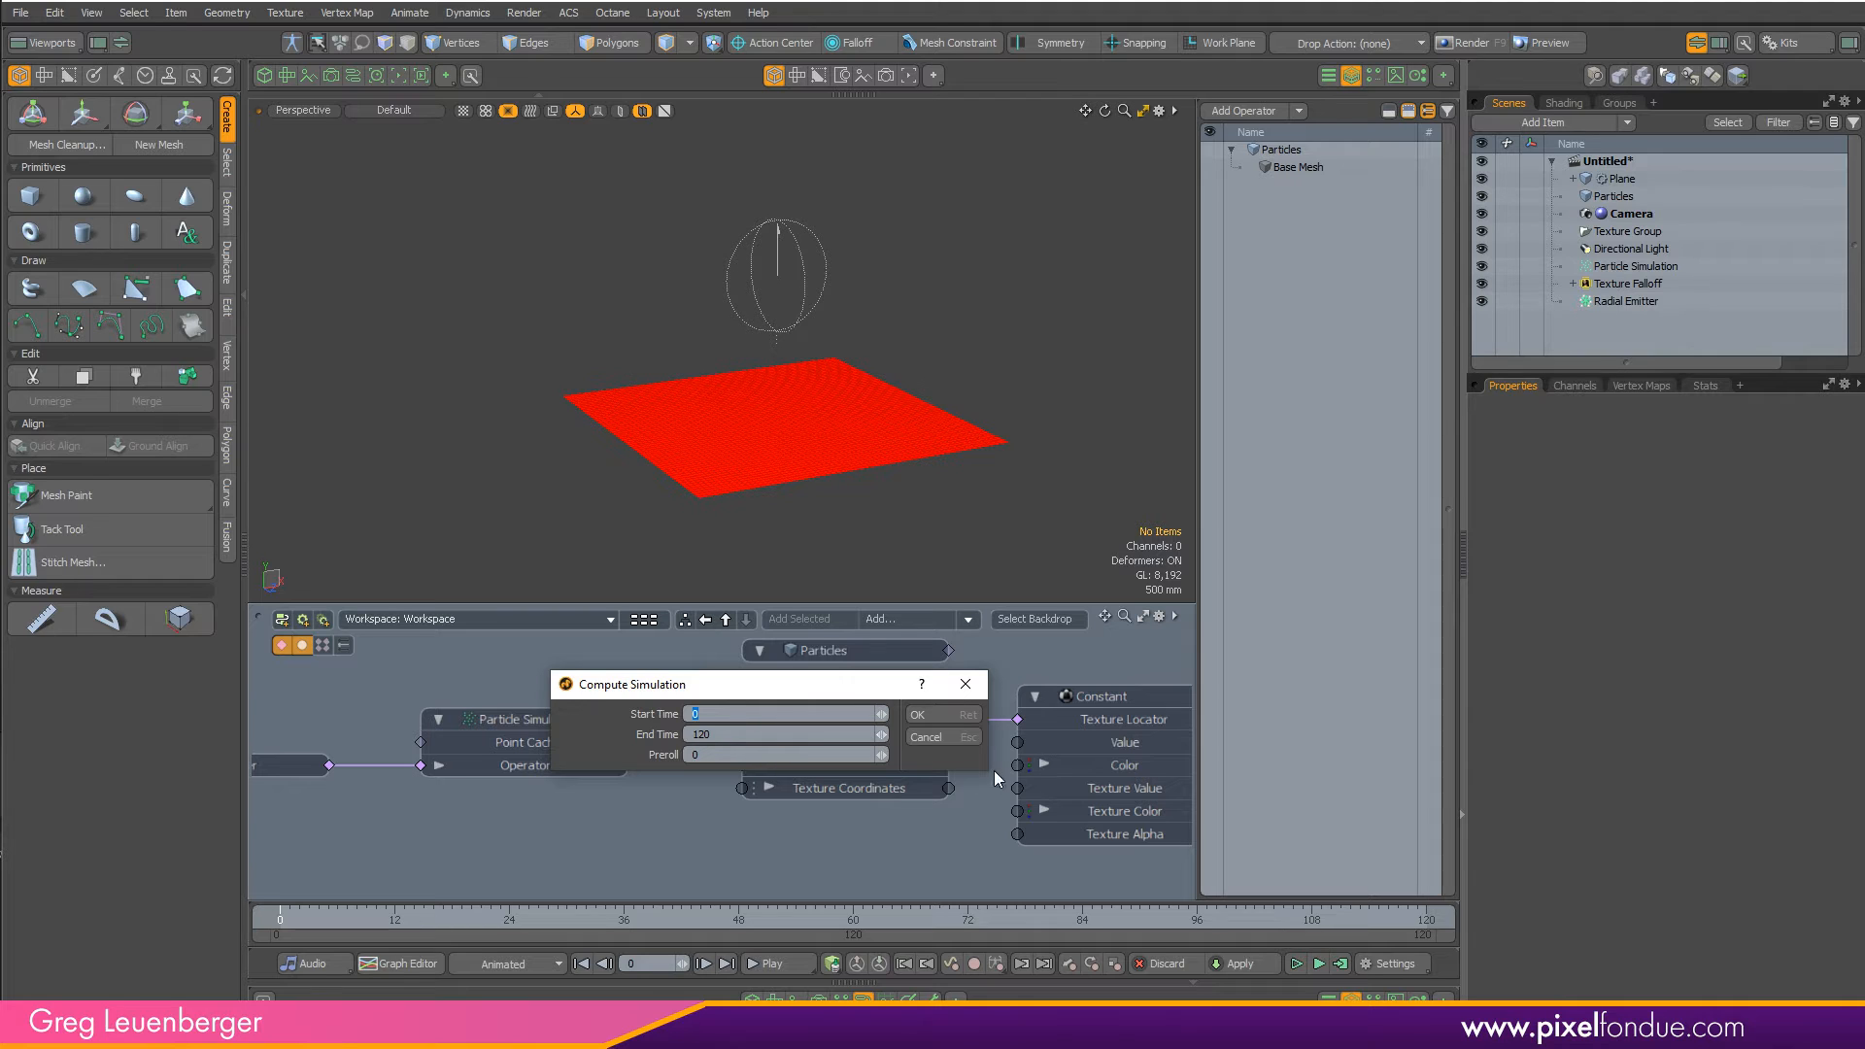
{"action": "left_click", "coordinate": [937, 737]}
- Set the scene's end frame to 300 and change the frame rate to NTSC (30.0)
{"action": "left_click", "coordinate": [1389, 963]}
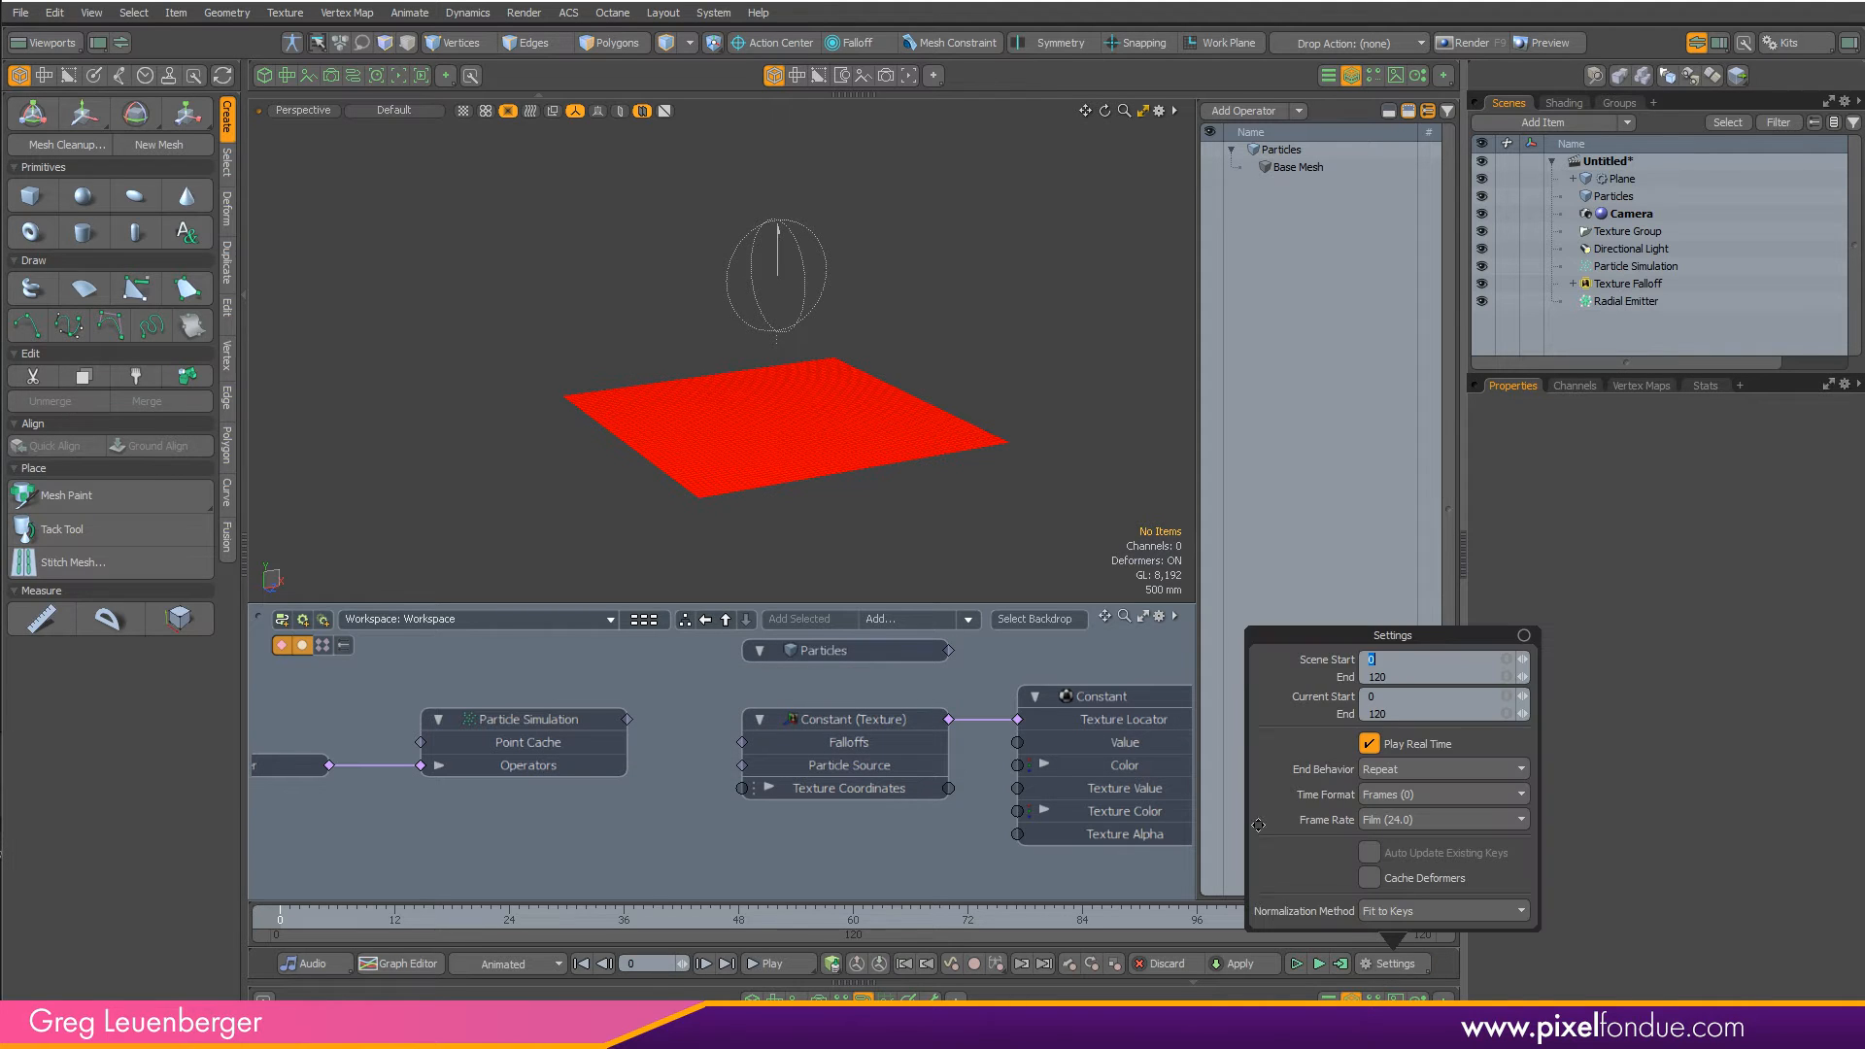
{"action": "left_click_drag", "start_coordinate": [1422, 638], "coordinate": [1171, 537]}
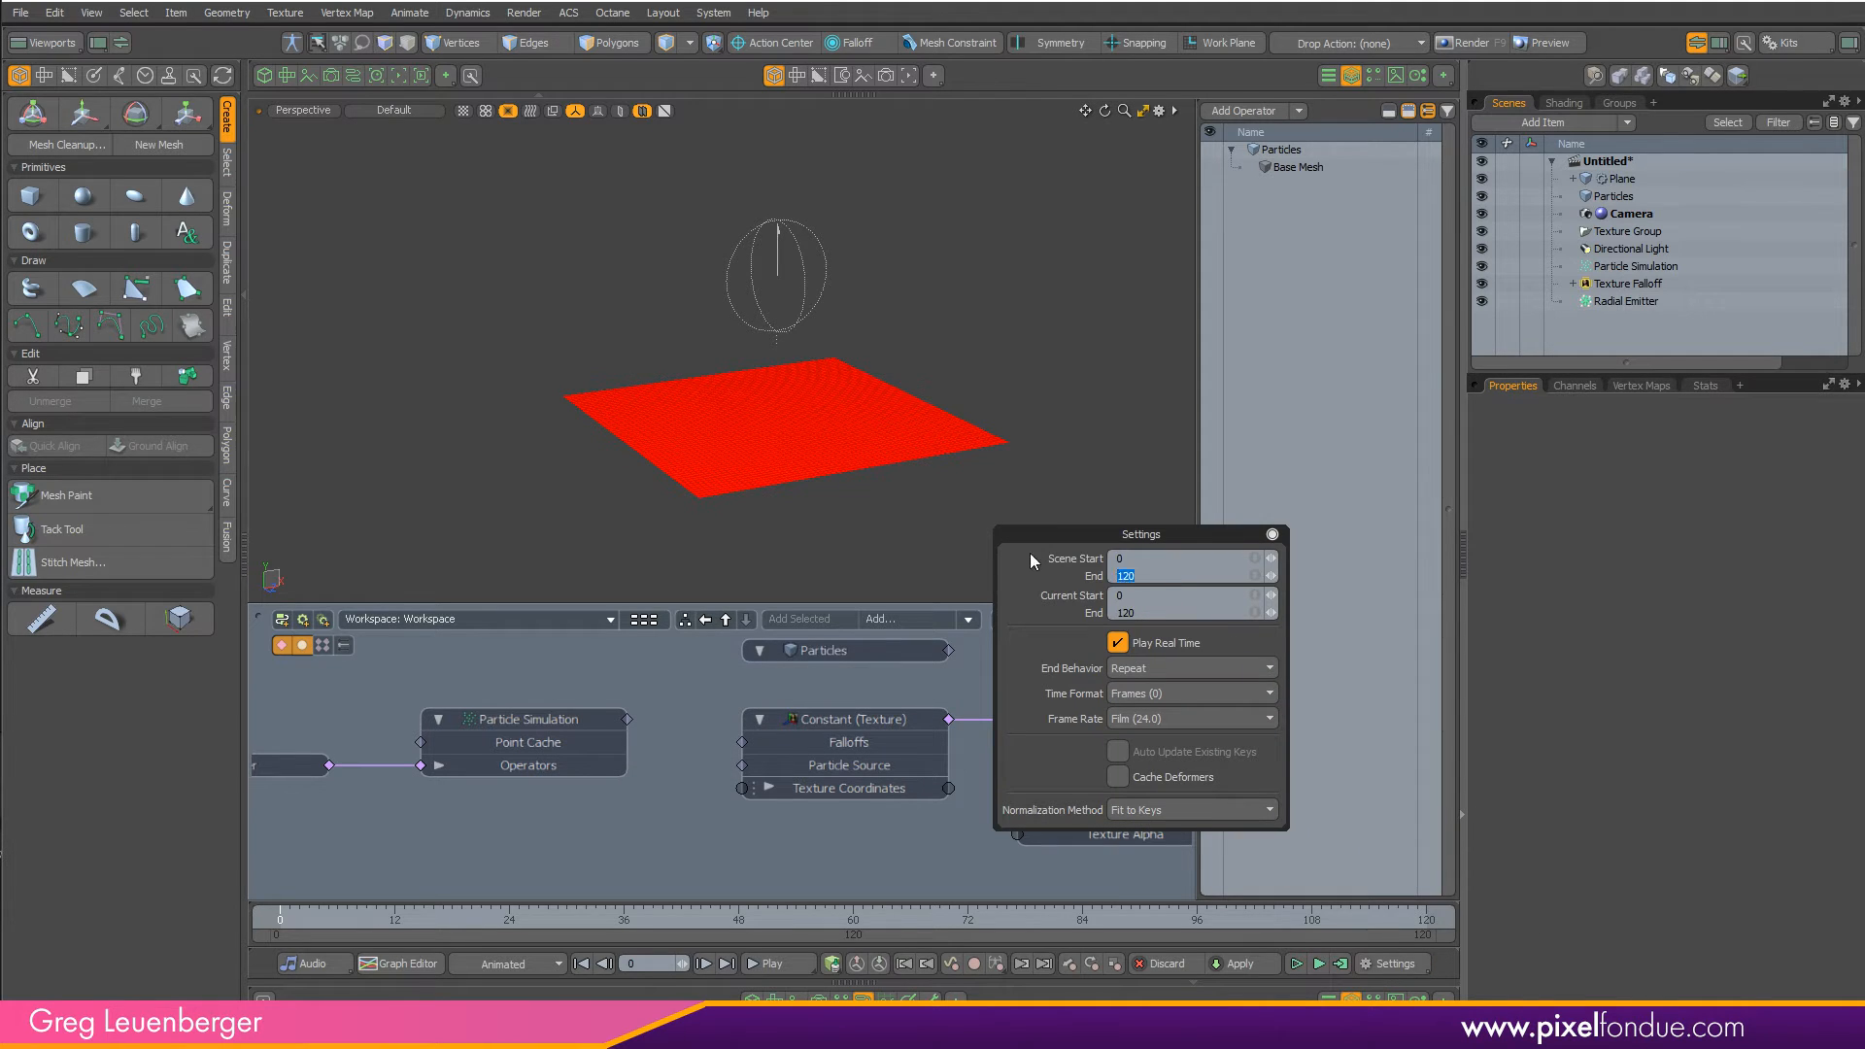
{"action": "type", "text": "300"}
{"action": "key", "text": "Return"}
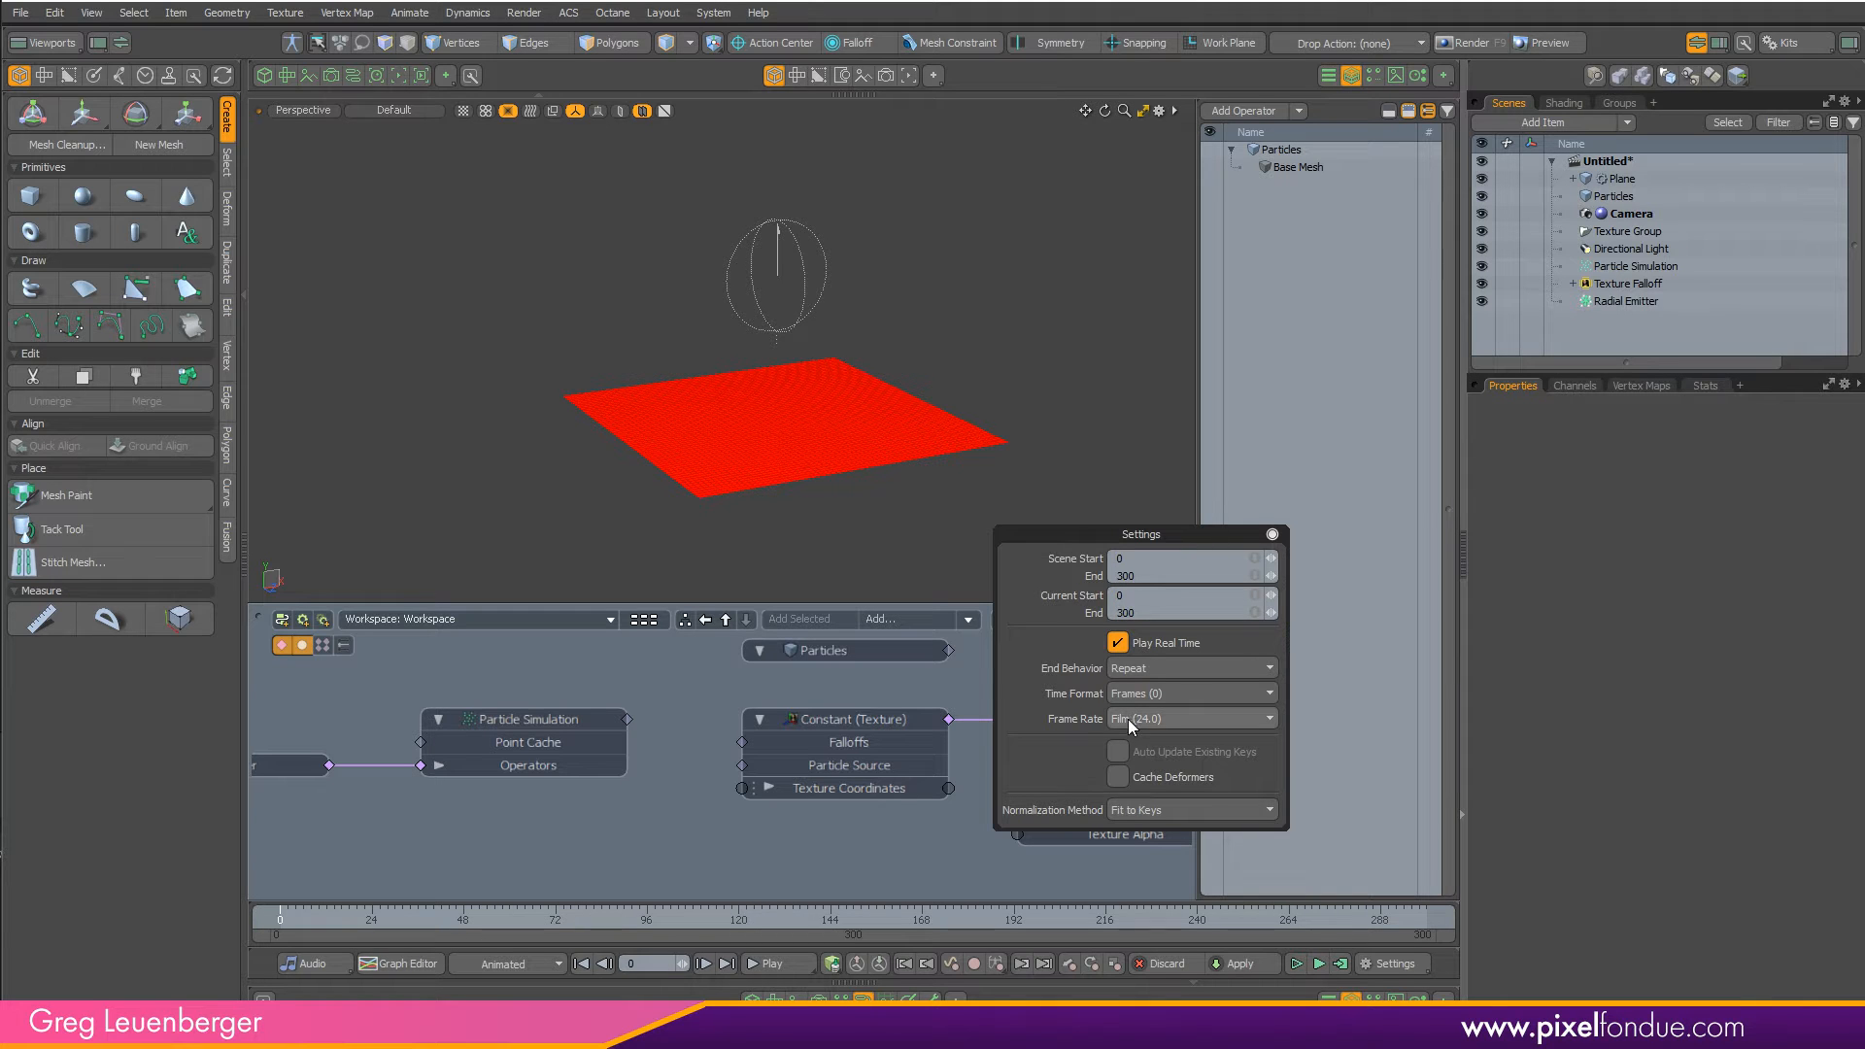
{"action": "left_click", "coordinate": [1161, 720]}
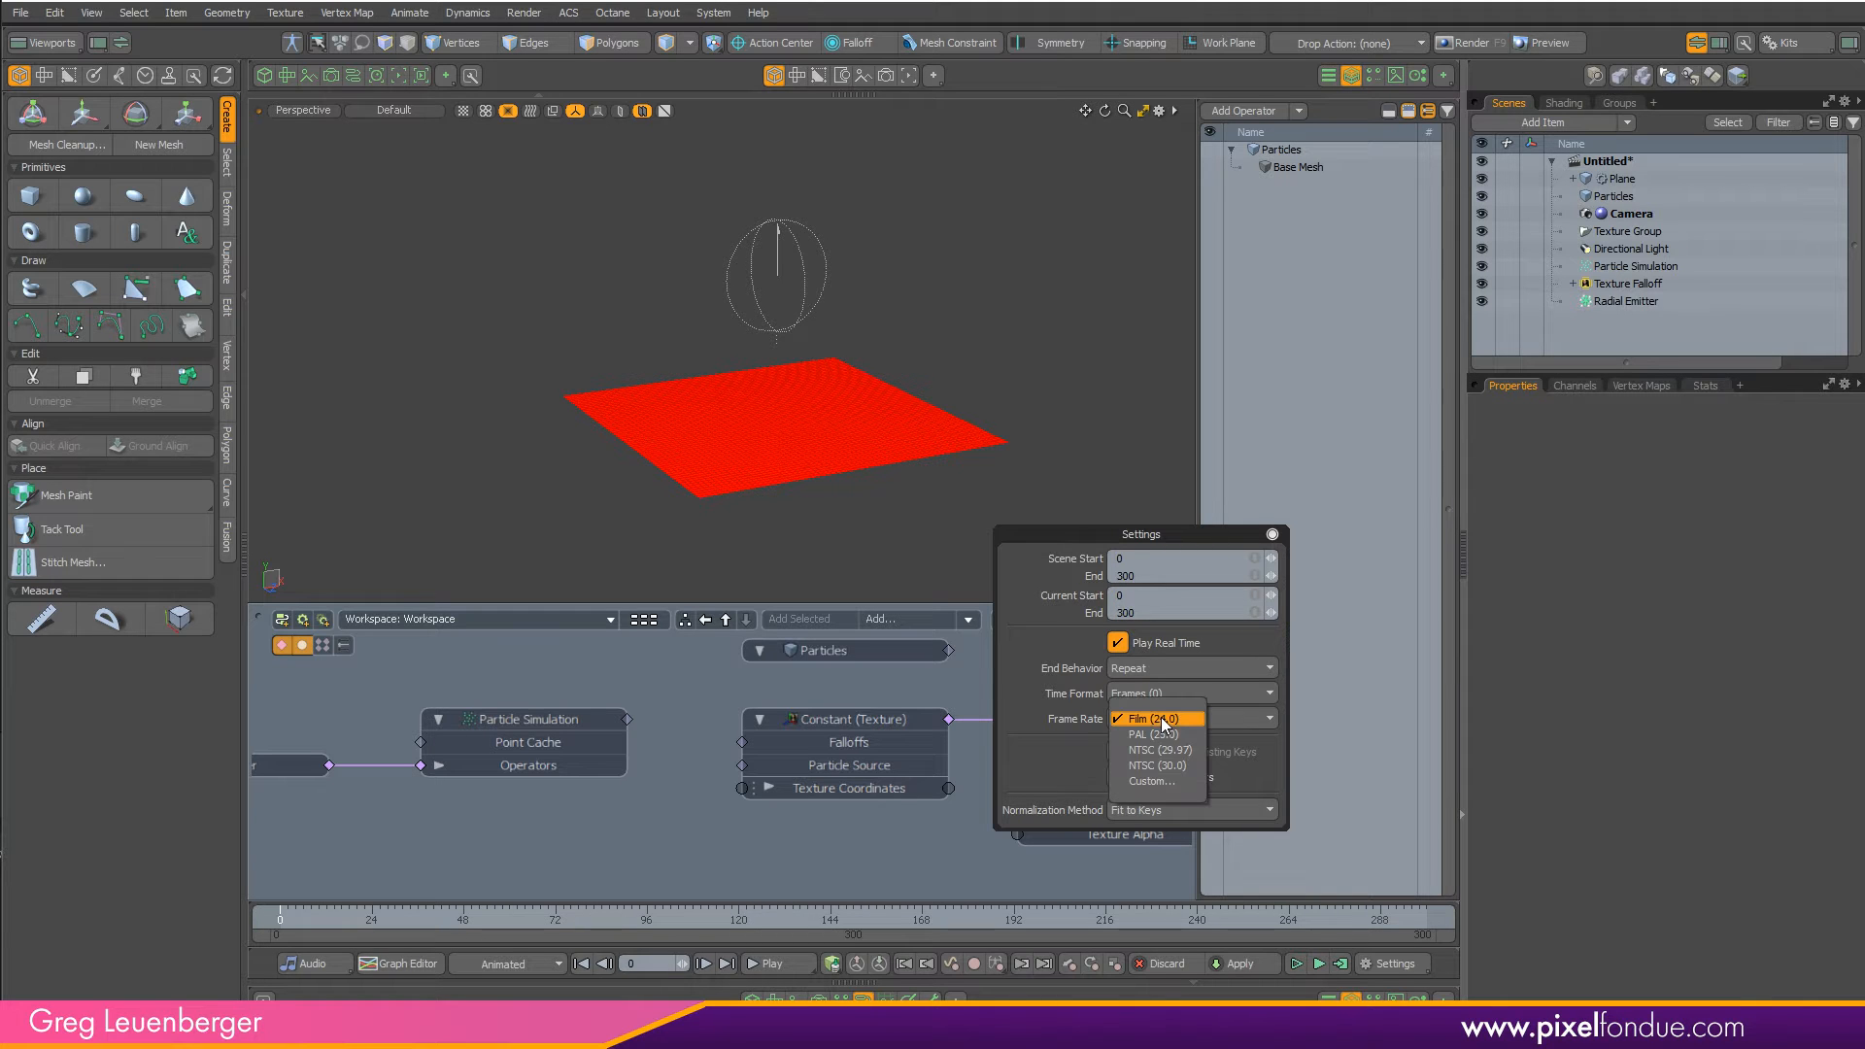
{"action": "left_click", "coordinate": [1185, 767]}
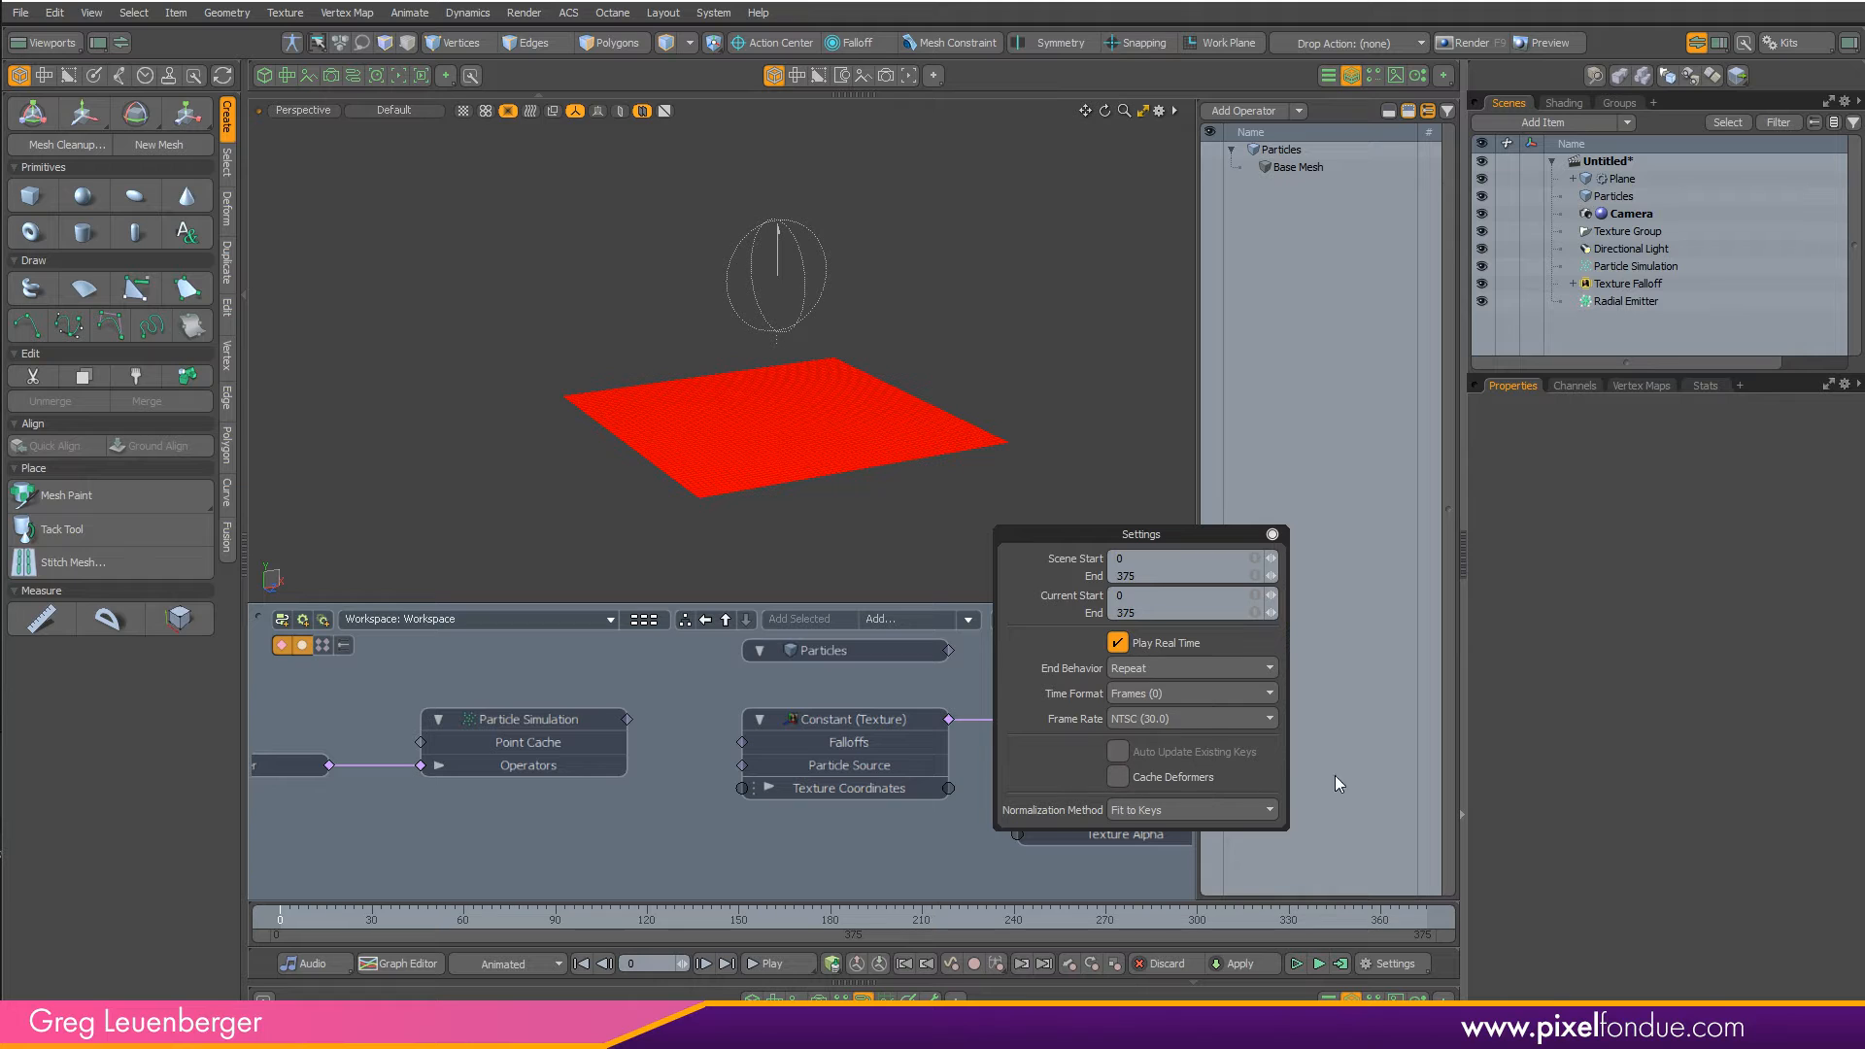
{"action": "left_click", "coordinate": [1273, 535]}
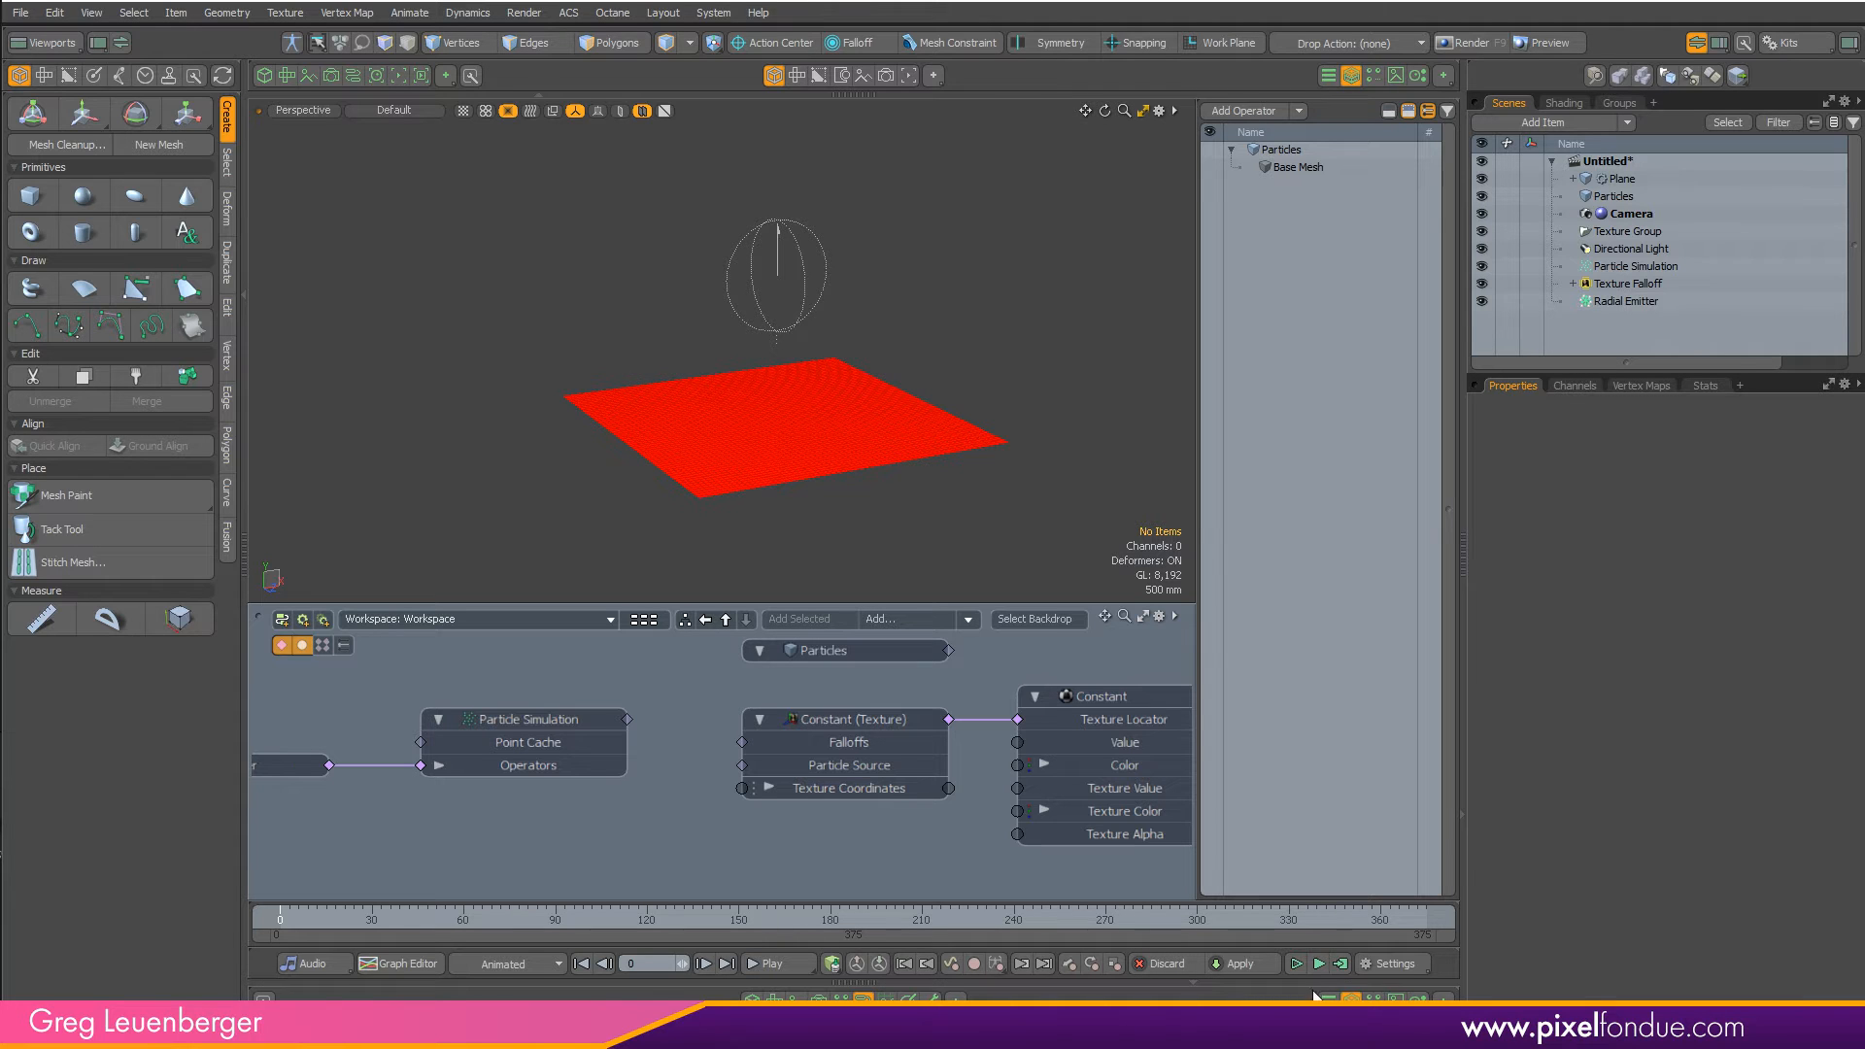
- Compute the simulation from frame 0 to 375 and connect the Particle Simulation to the Constant (Texture) node's Particle Source
{"action": "left_click", "coordinate": [1341, 964]}
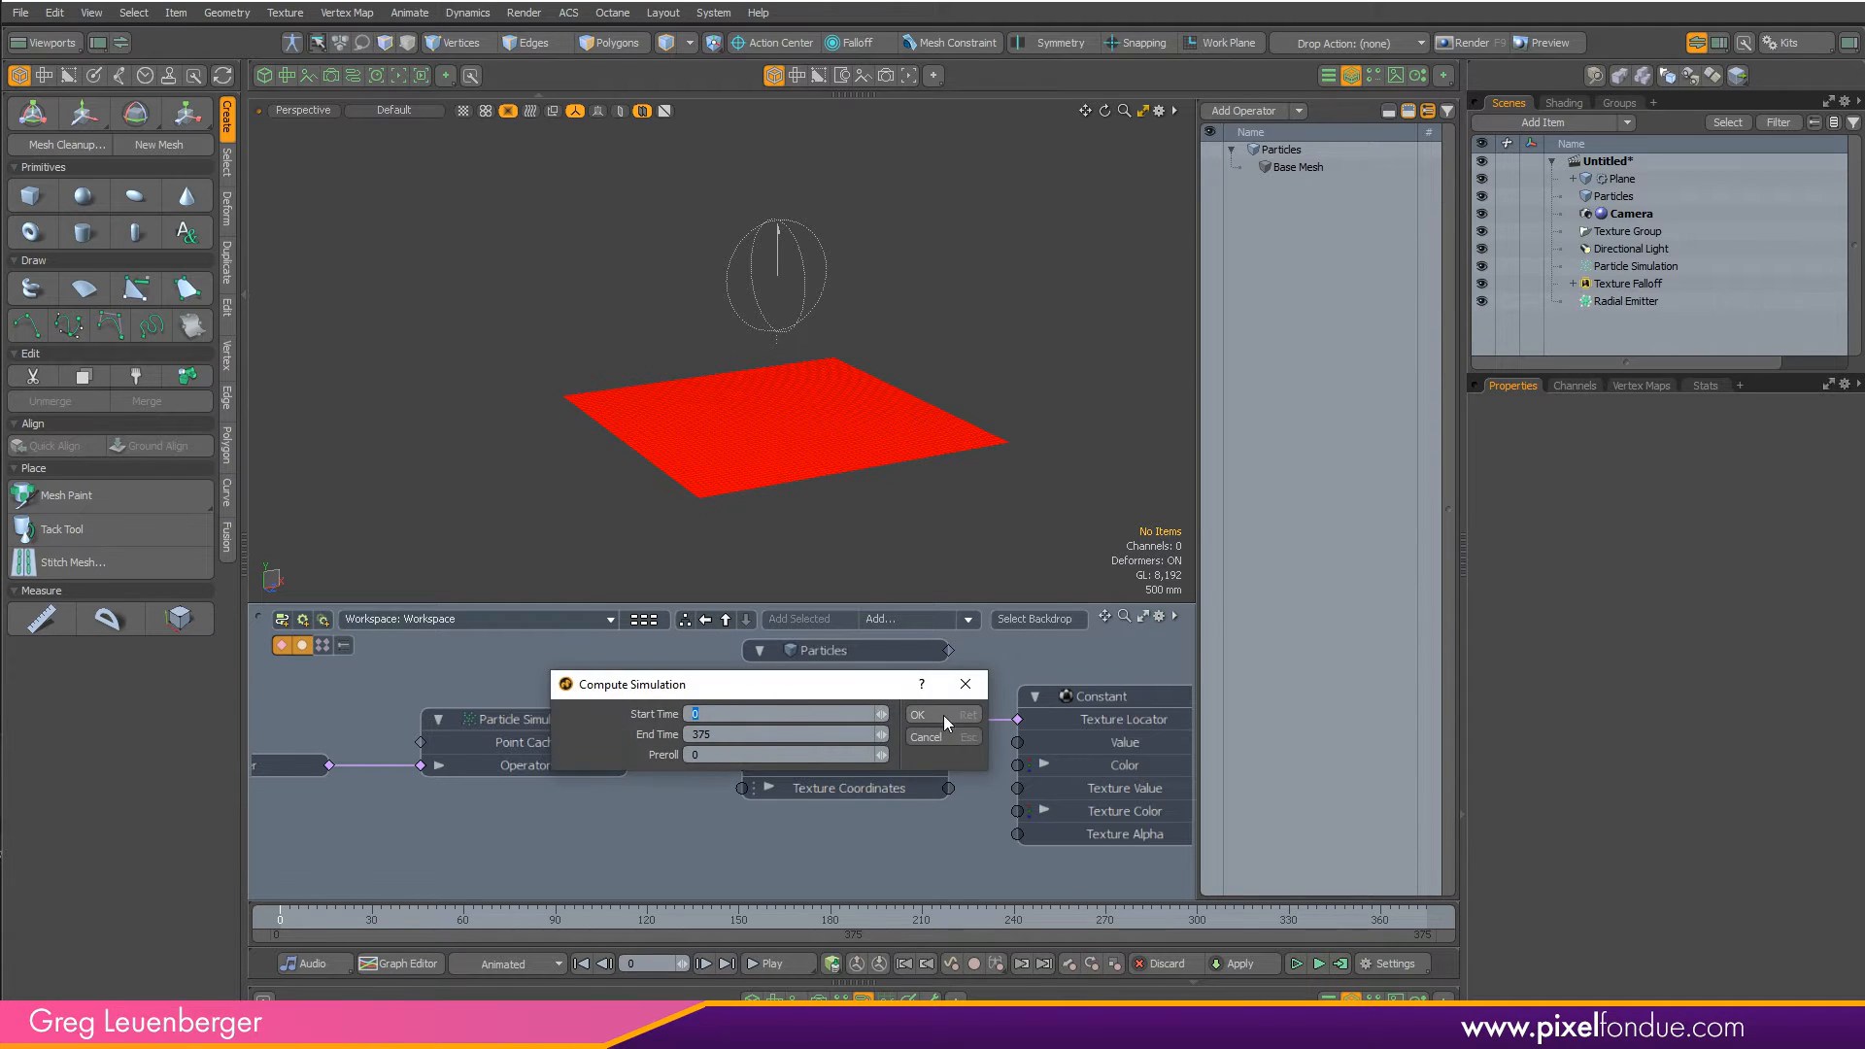
{"action": "left_click", "coordinate": [917, 715]}
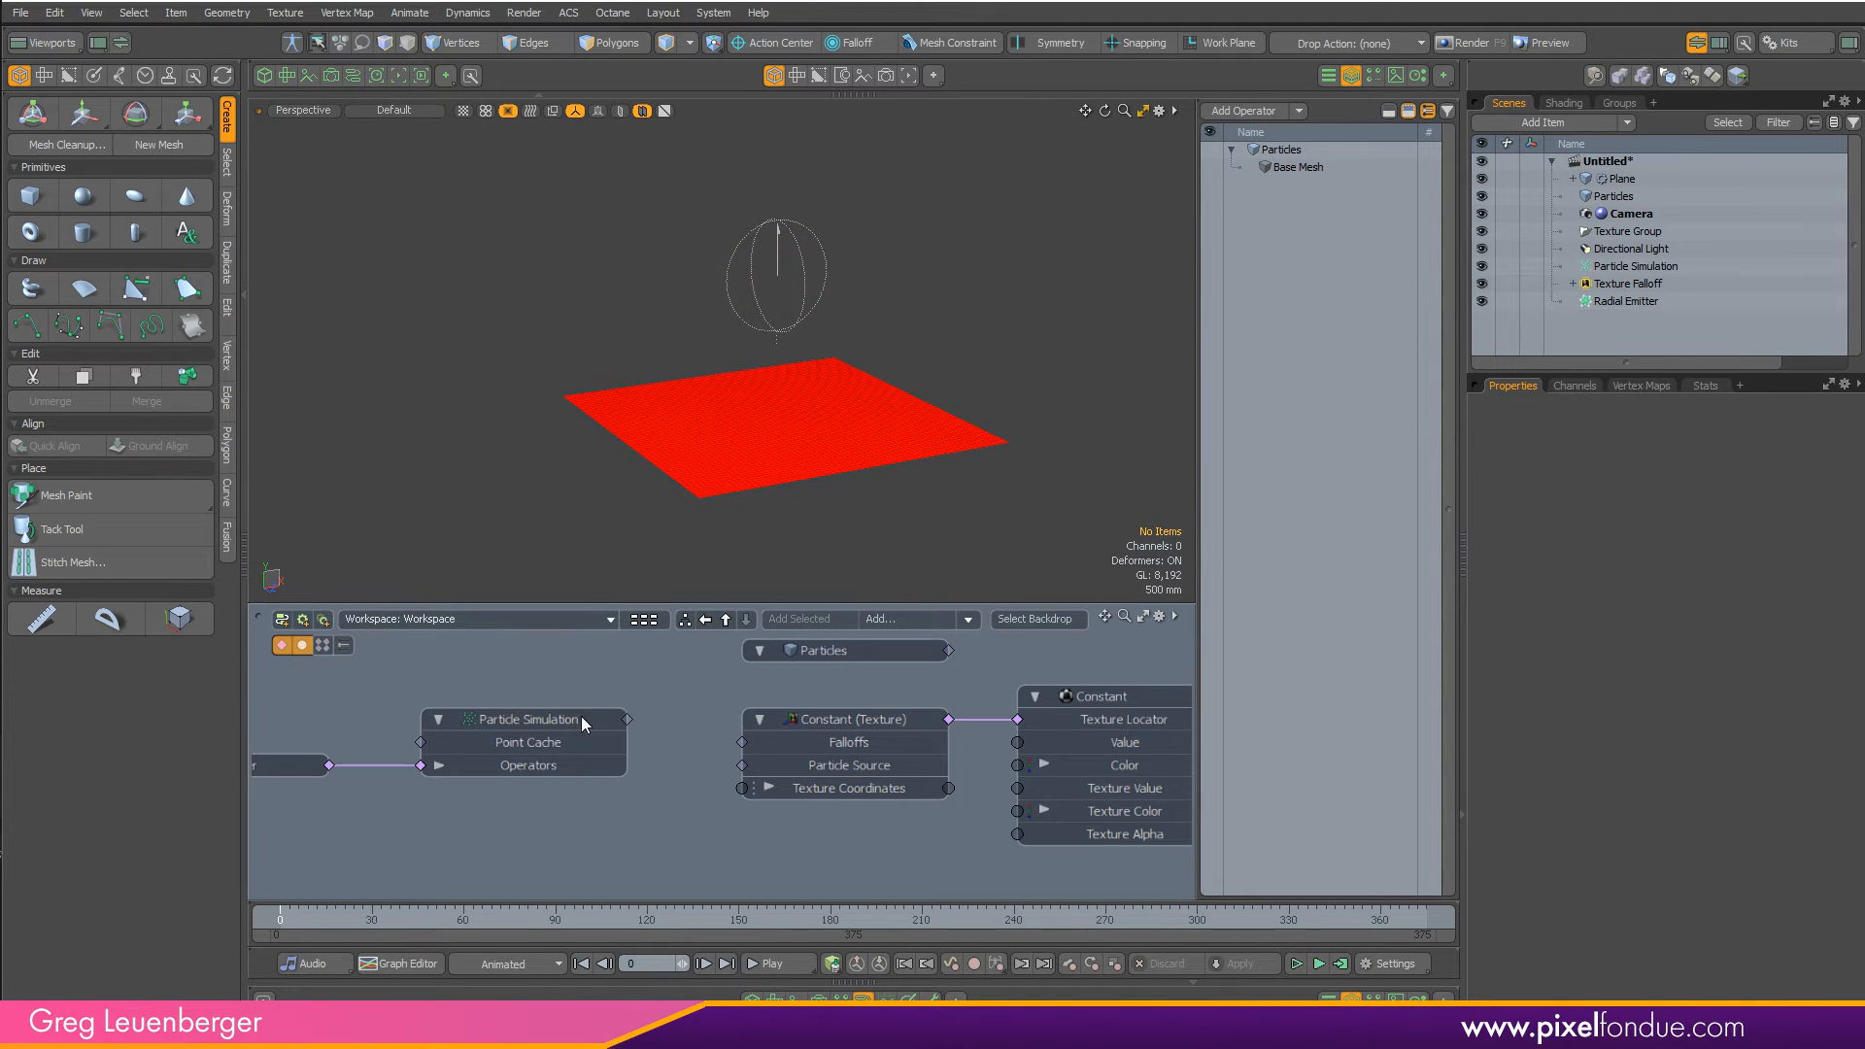
{"action": "left_click_drag", "start_coordinate": [735, 794], "coordinate": [742, 765]}
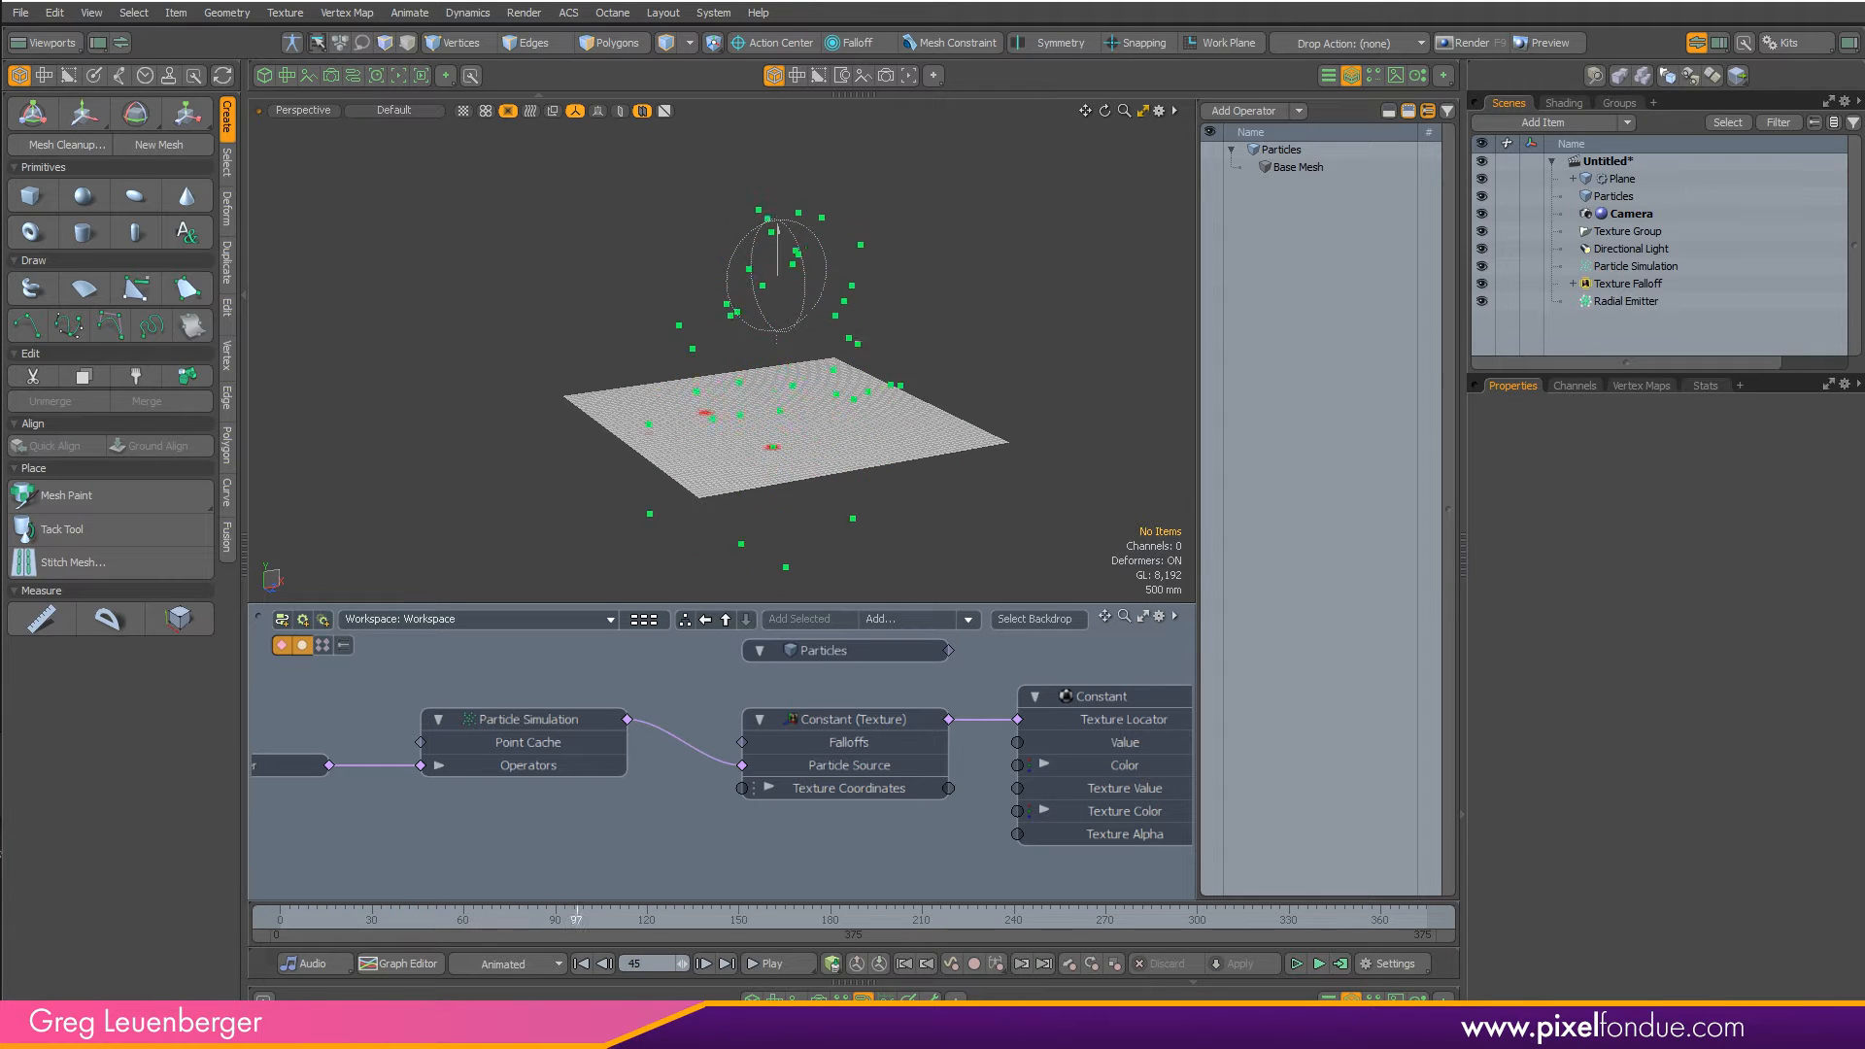
- Increase the Constant texture locator's particle size to about 795 mm and review the weight spots on the plane
{"action": "scroll", "coordinate": [719, 349], "scroll_direction": "up", "scroll_amount": 5}
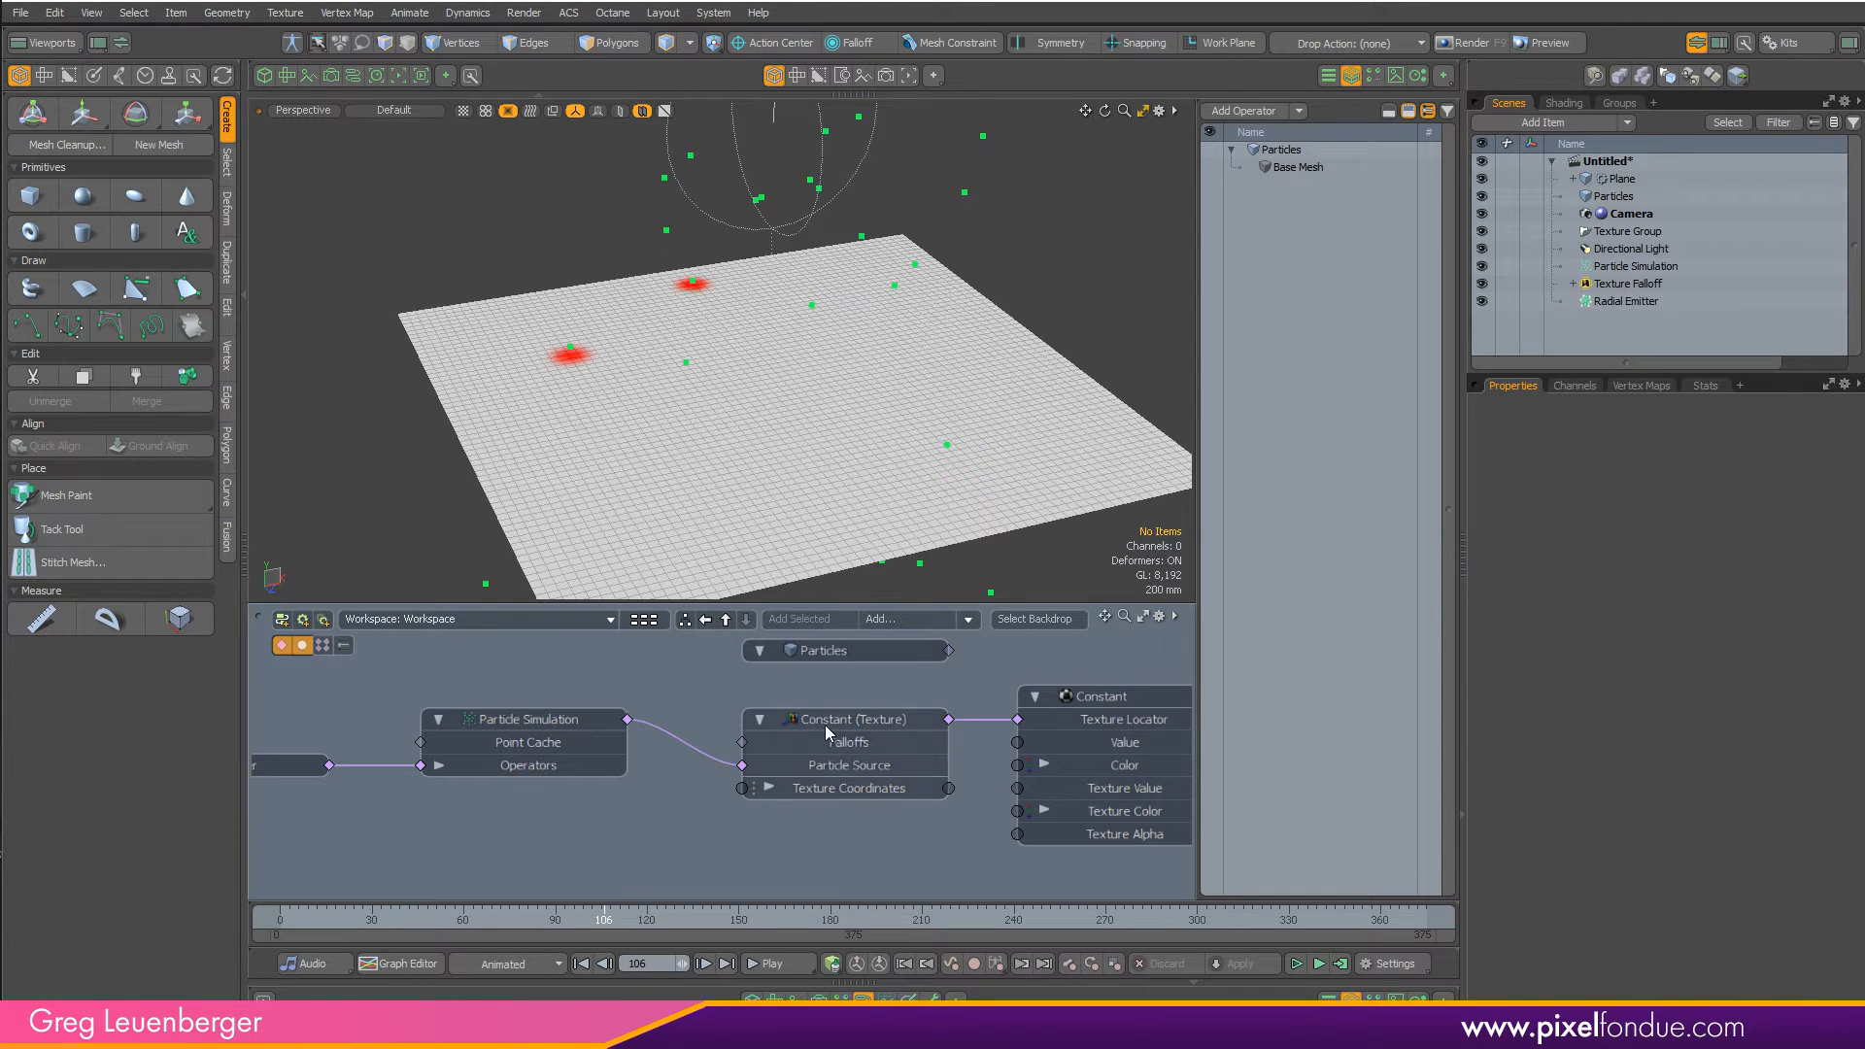
{"action": "left_click", "coordinate": [852, 723]}
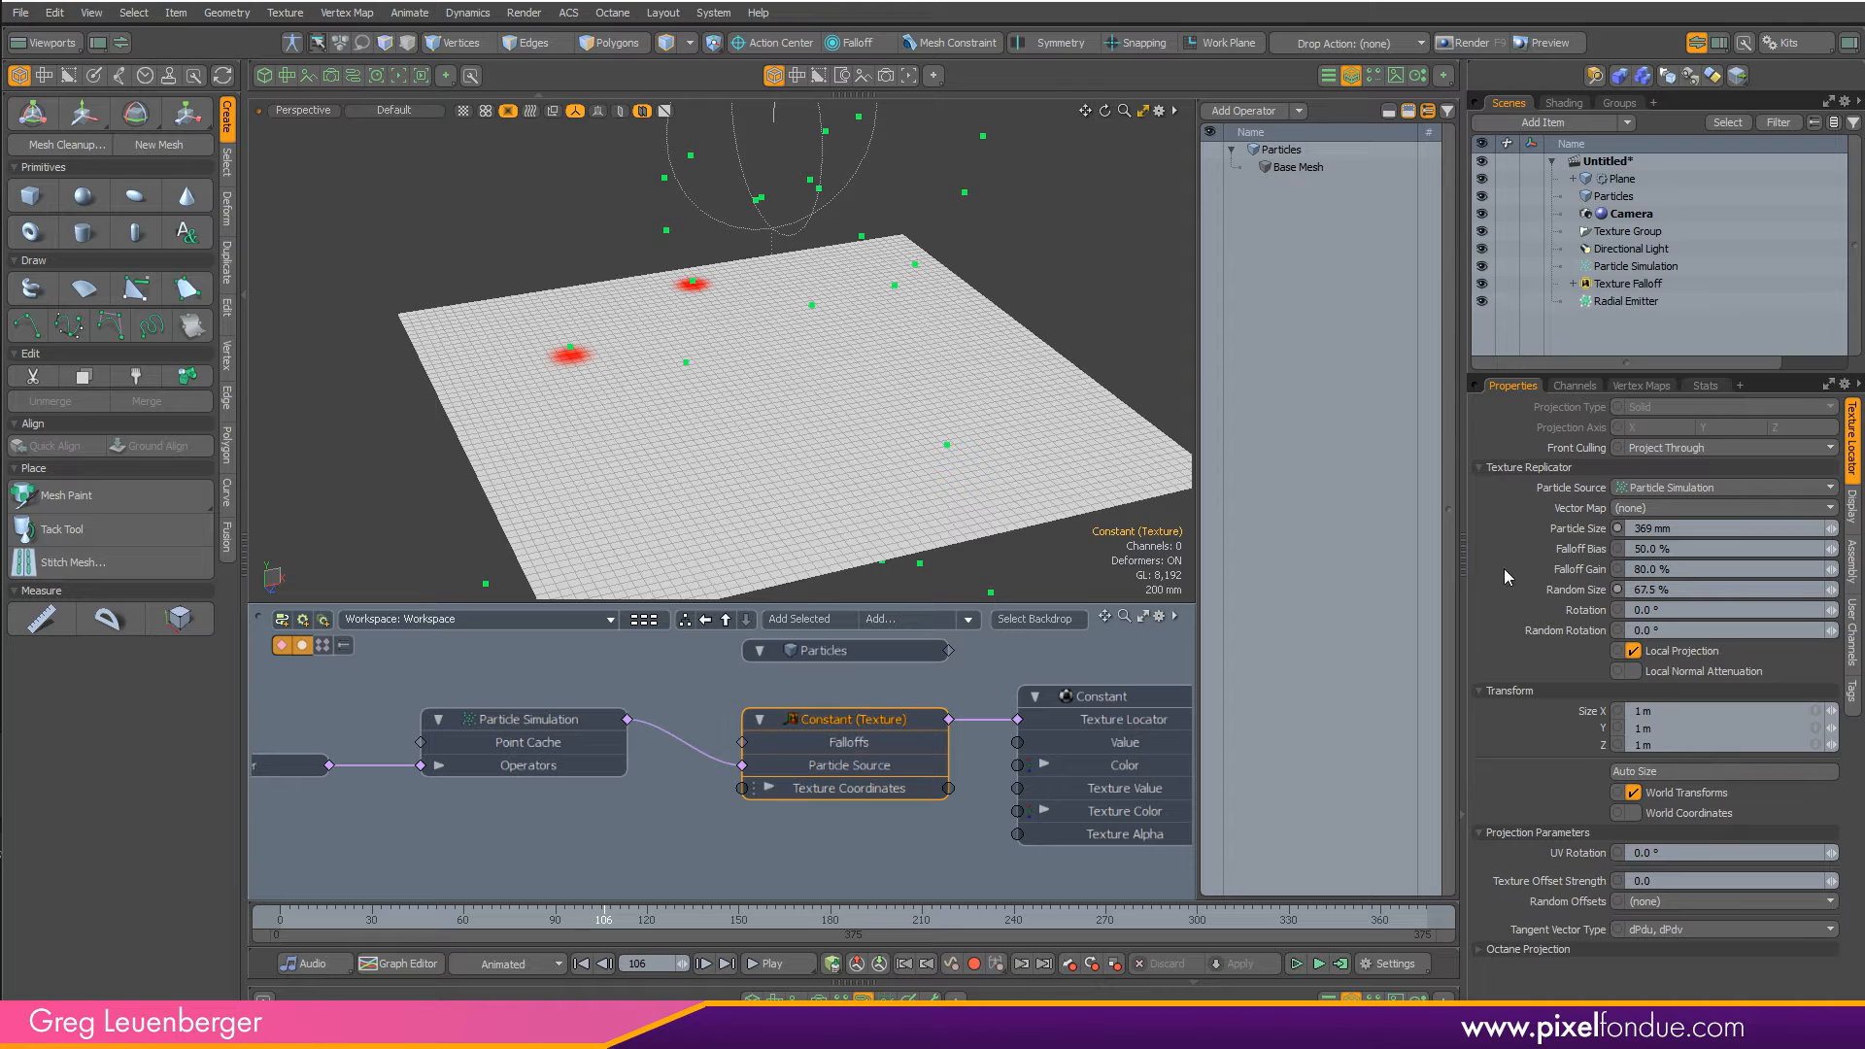
{"action": "left_click", "coordinate": [1578, 529]}
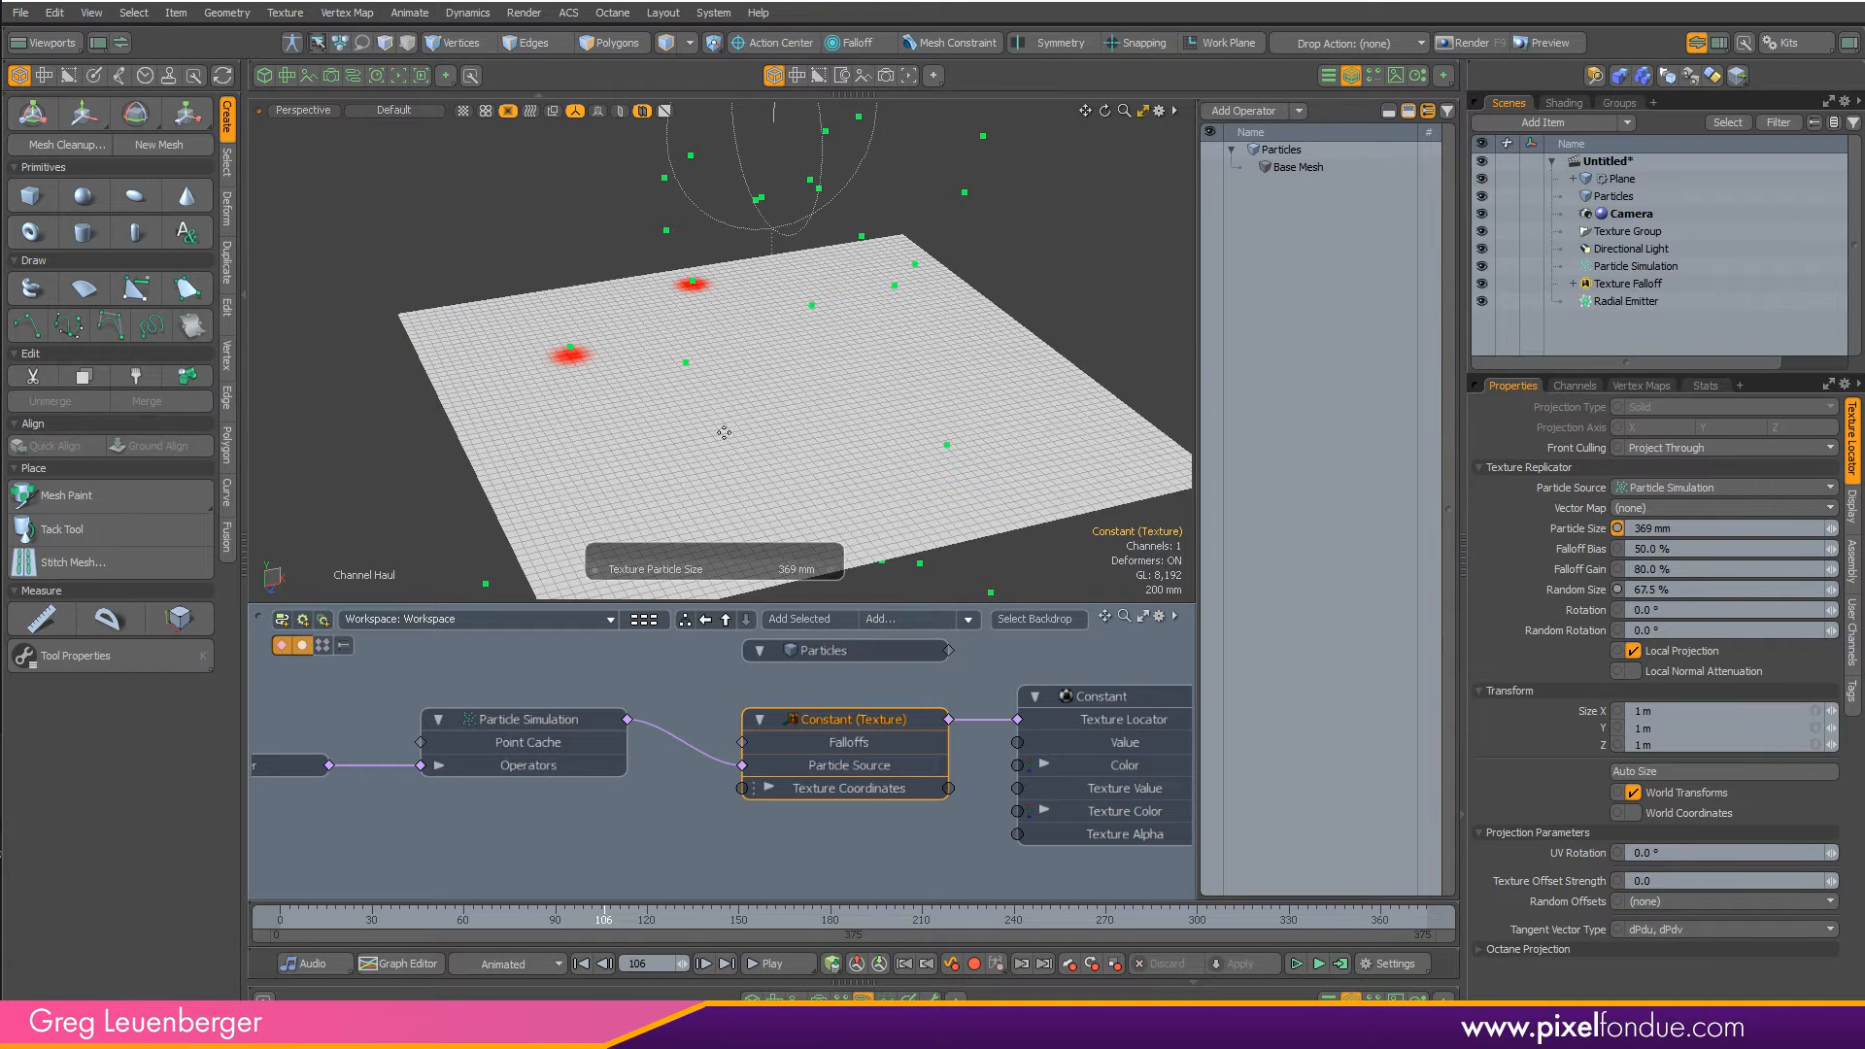
{"action": "left_click_drag", "start_coordinate": [714, 568], "coordinate": [768, 568]}
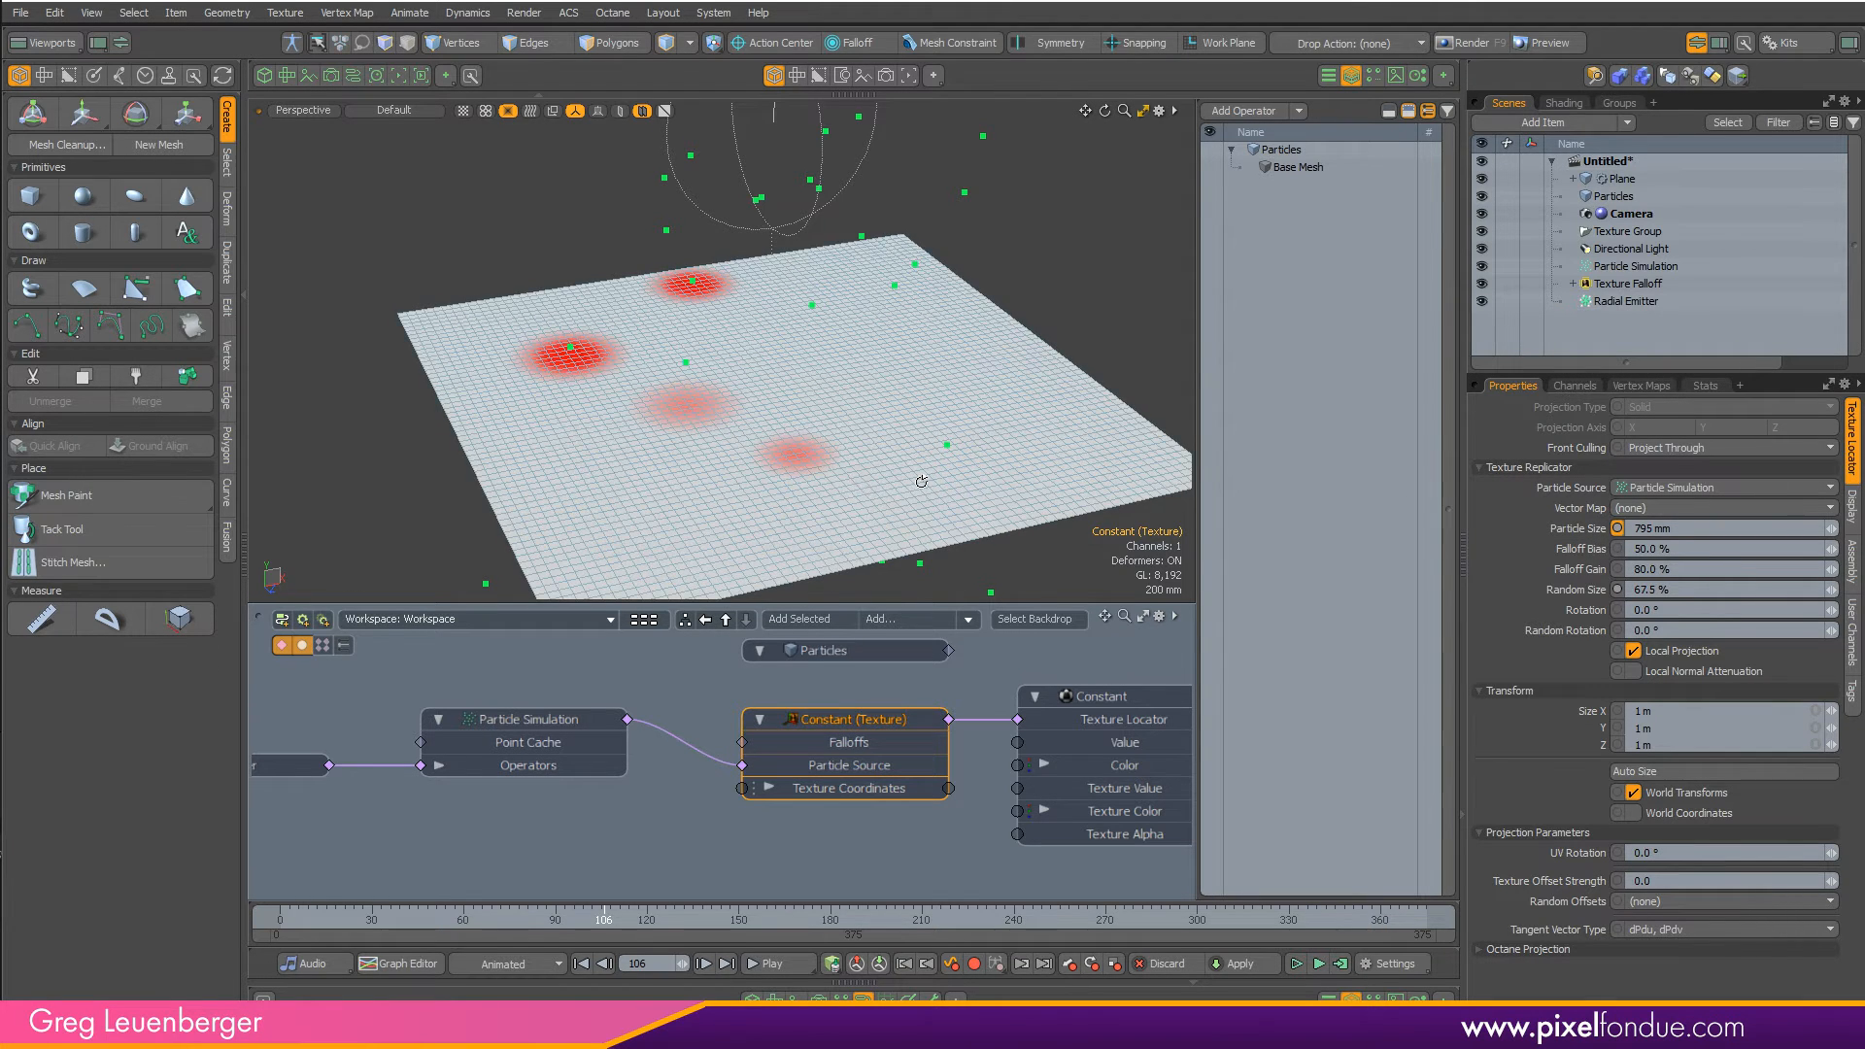
{"action": "scroll", "coordinate": [777, 418], "scroll_direction": "down", "scroll_amount": 3}
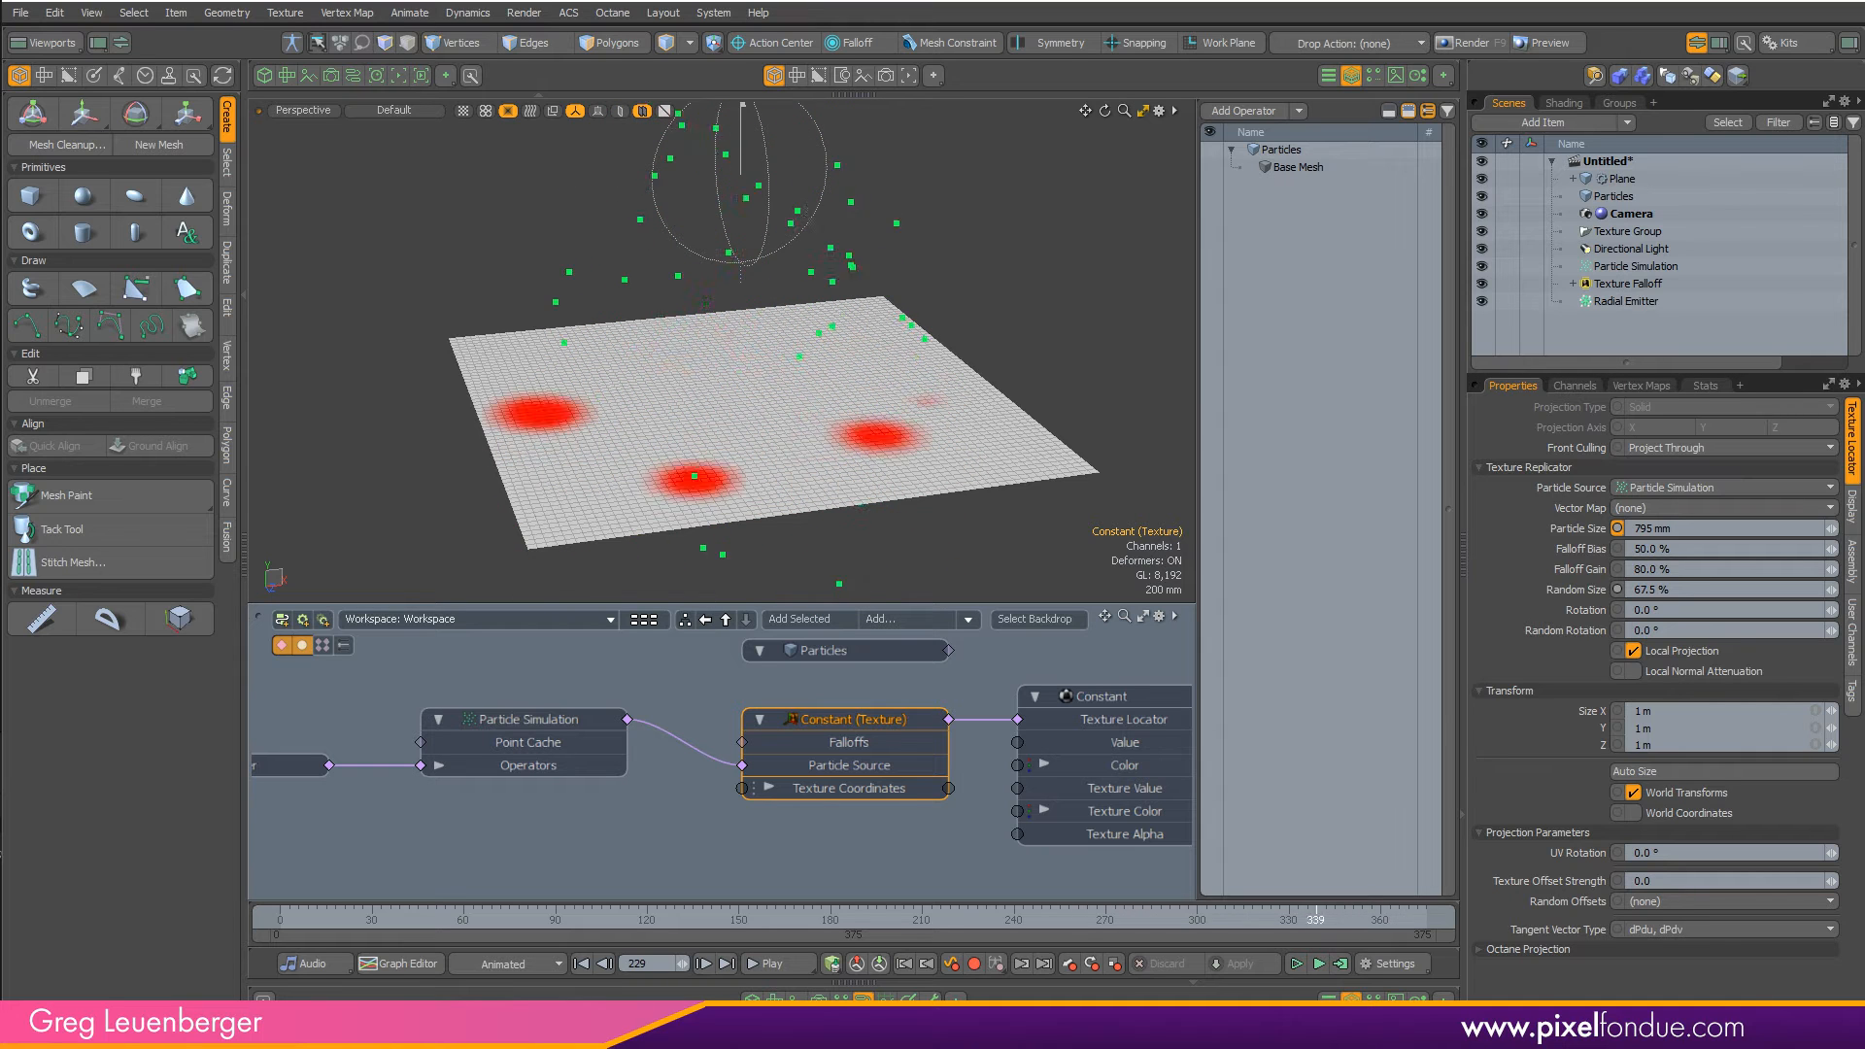
{"action": "left_click_drag", "start_coordinate": [825, 466], "coordinate": [877, 425], "text": "alt"}
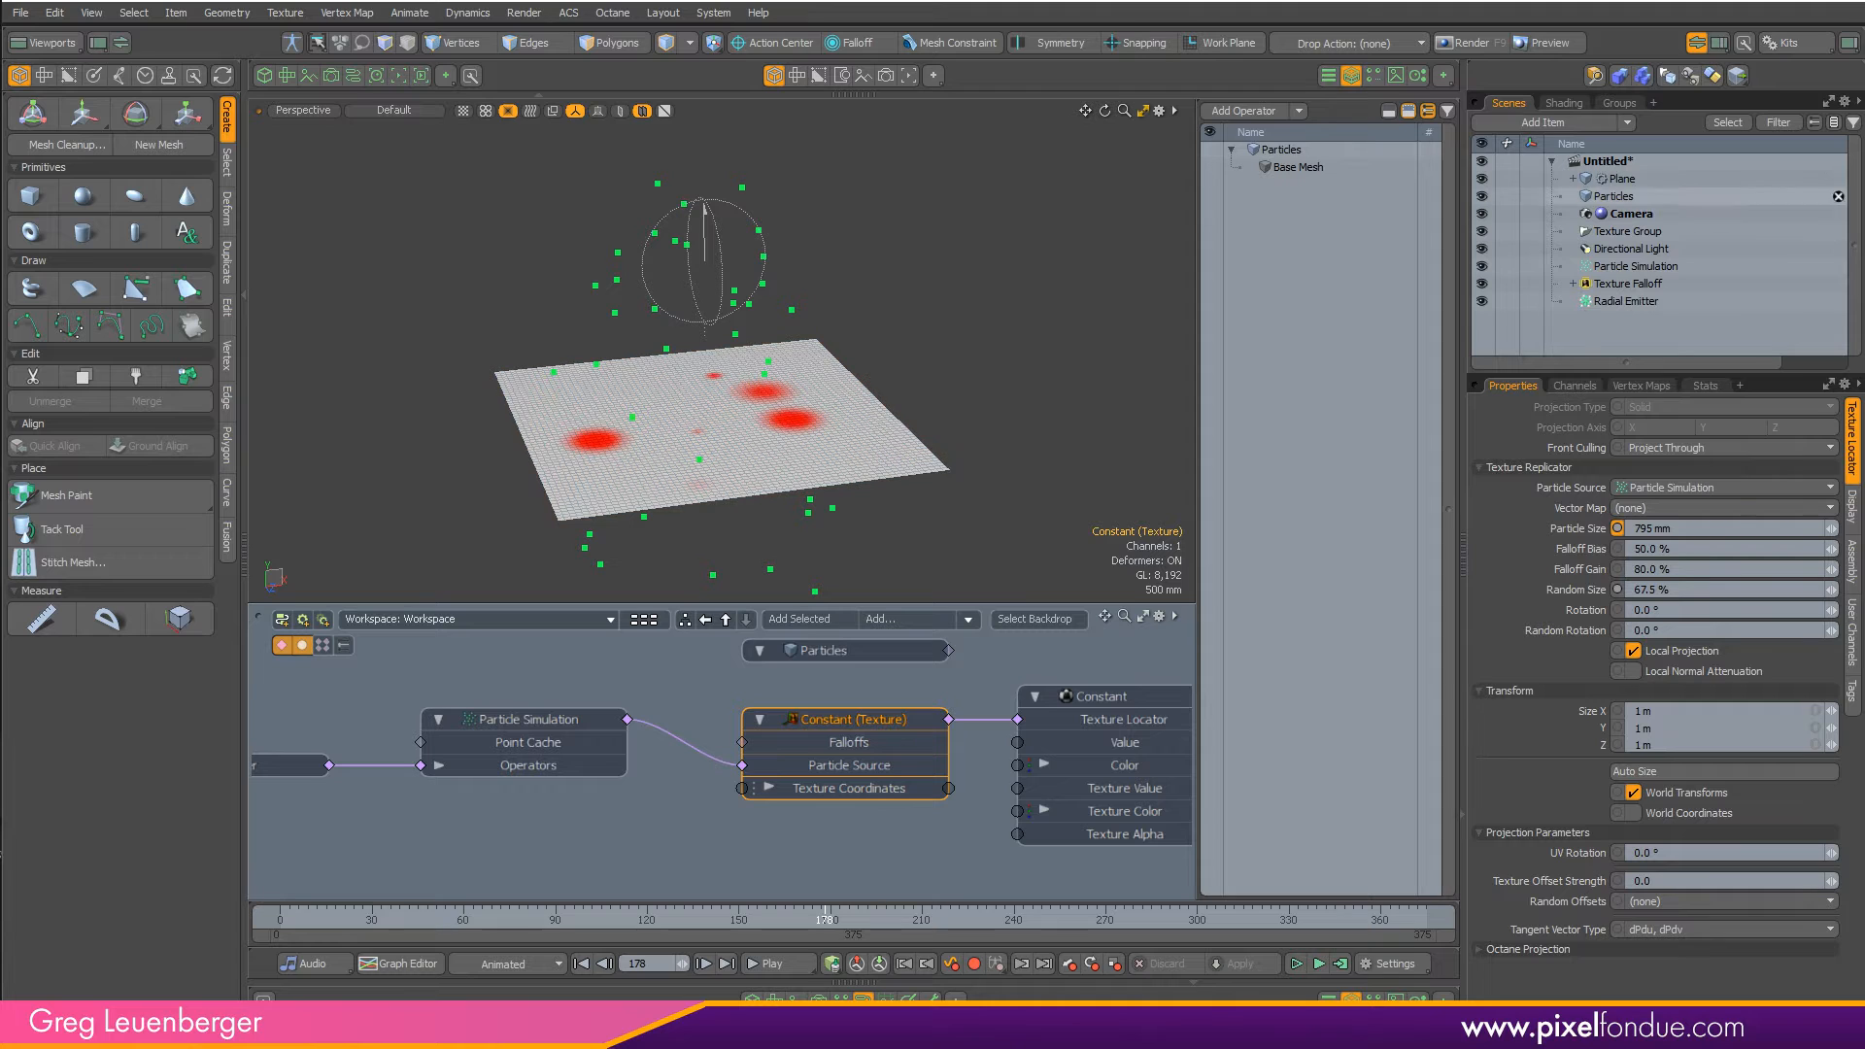
- Add a Push mesh operation above Set Weight in the Plane's operation stack
{"action": "left_click", "coordinate": [1620, 179]}
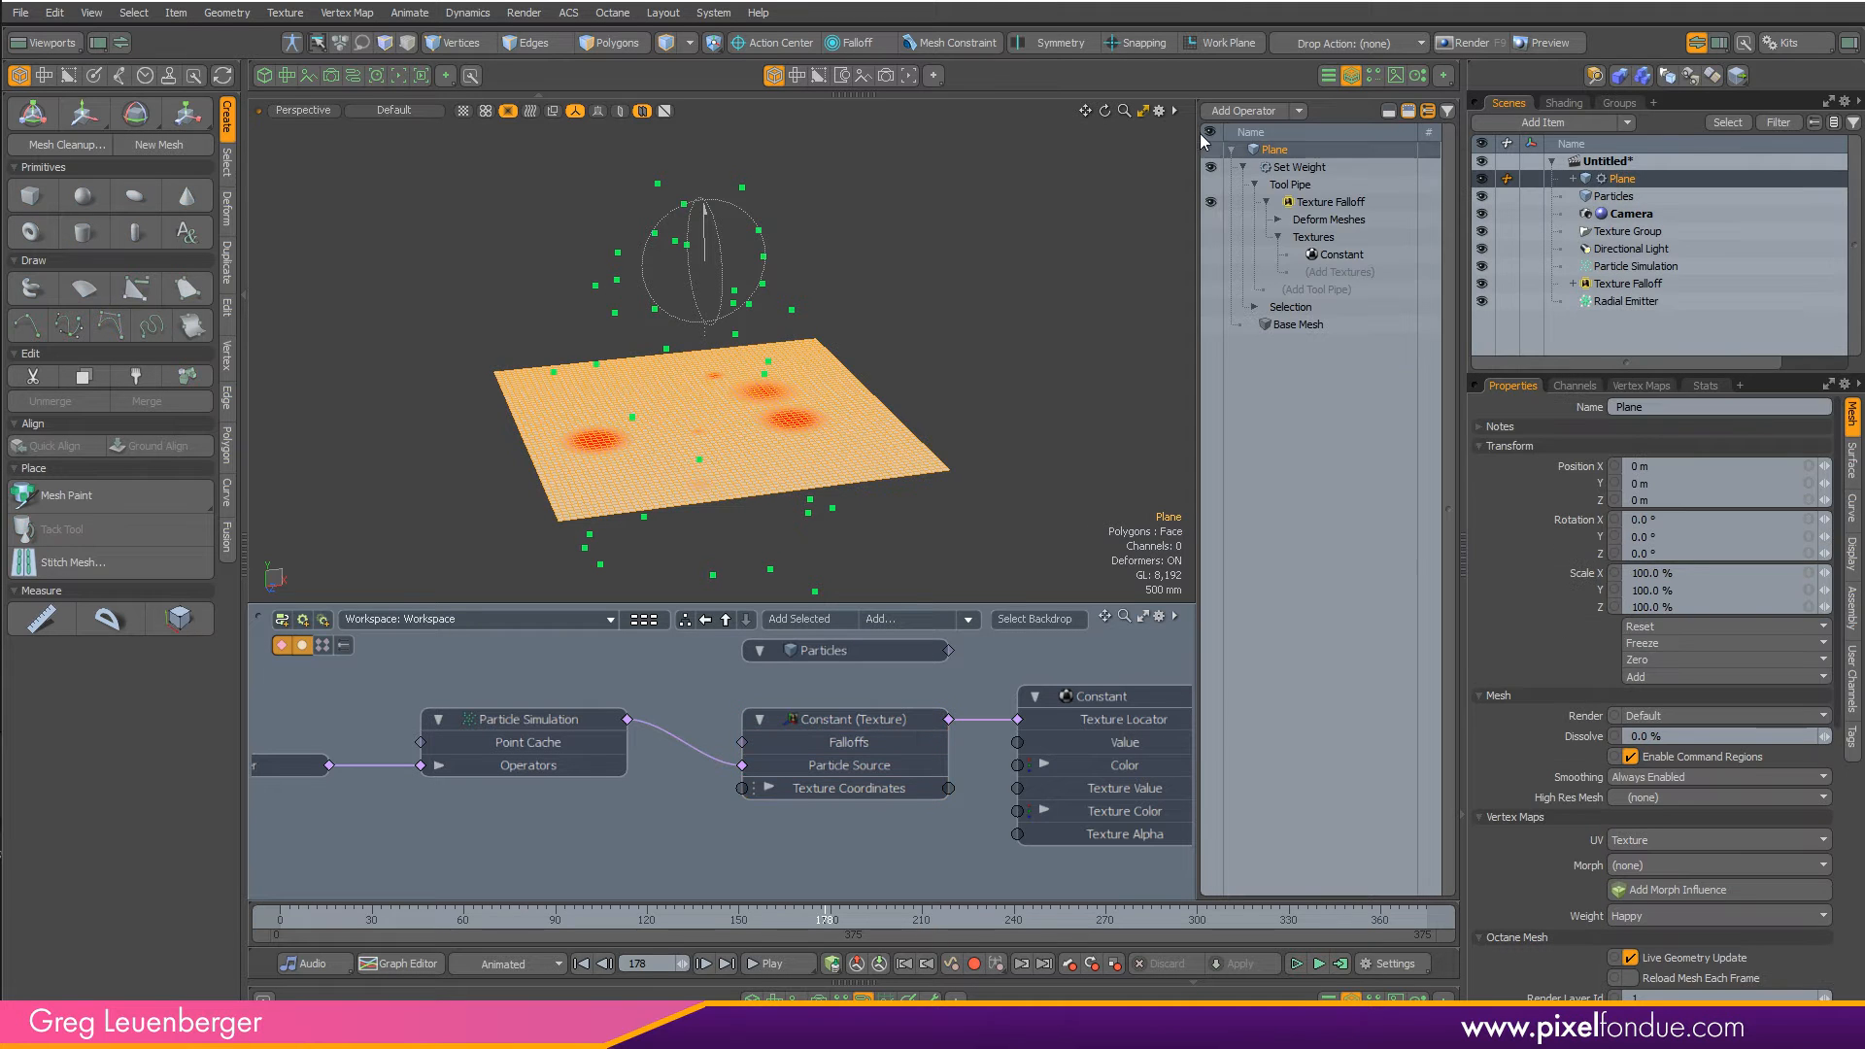
{"action": "left_click", "coordinate": [1253, 111]}
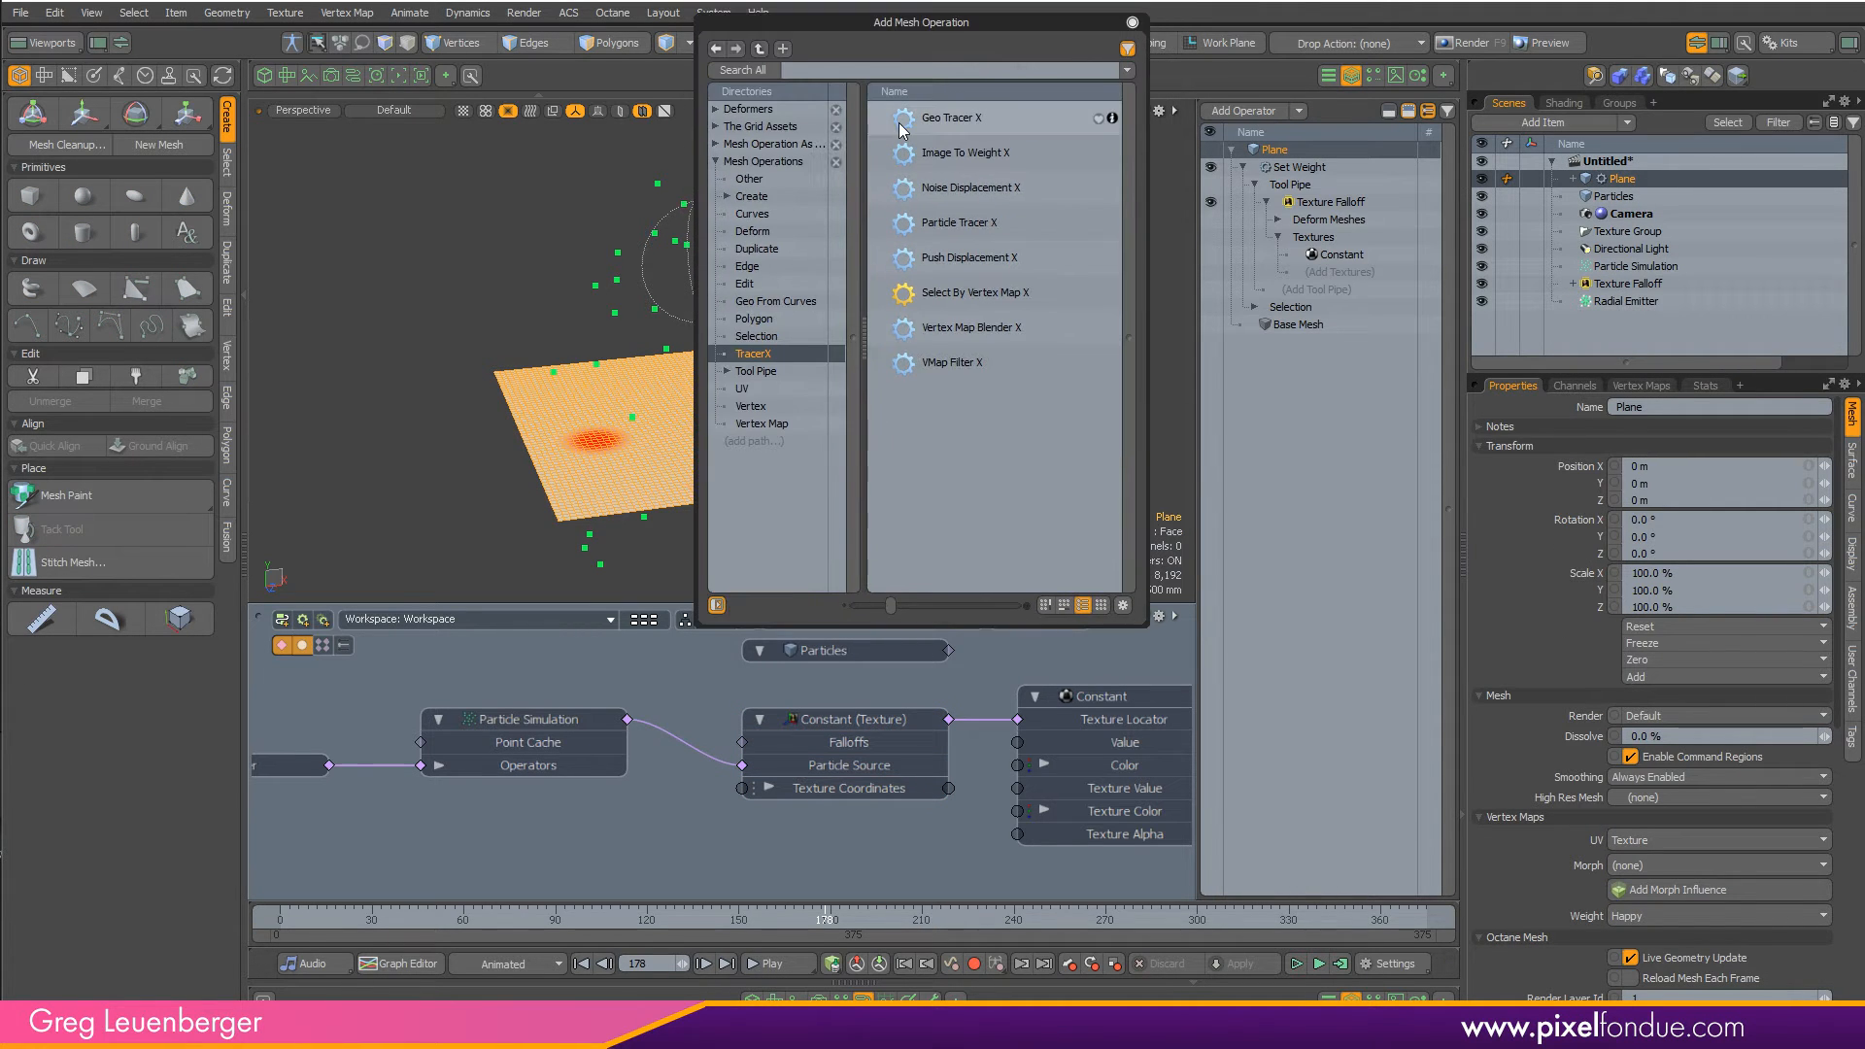
{"action": "key", "text": "p"}
{"action": "key", "text": "Escape"}
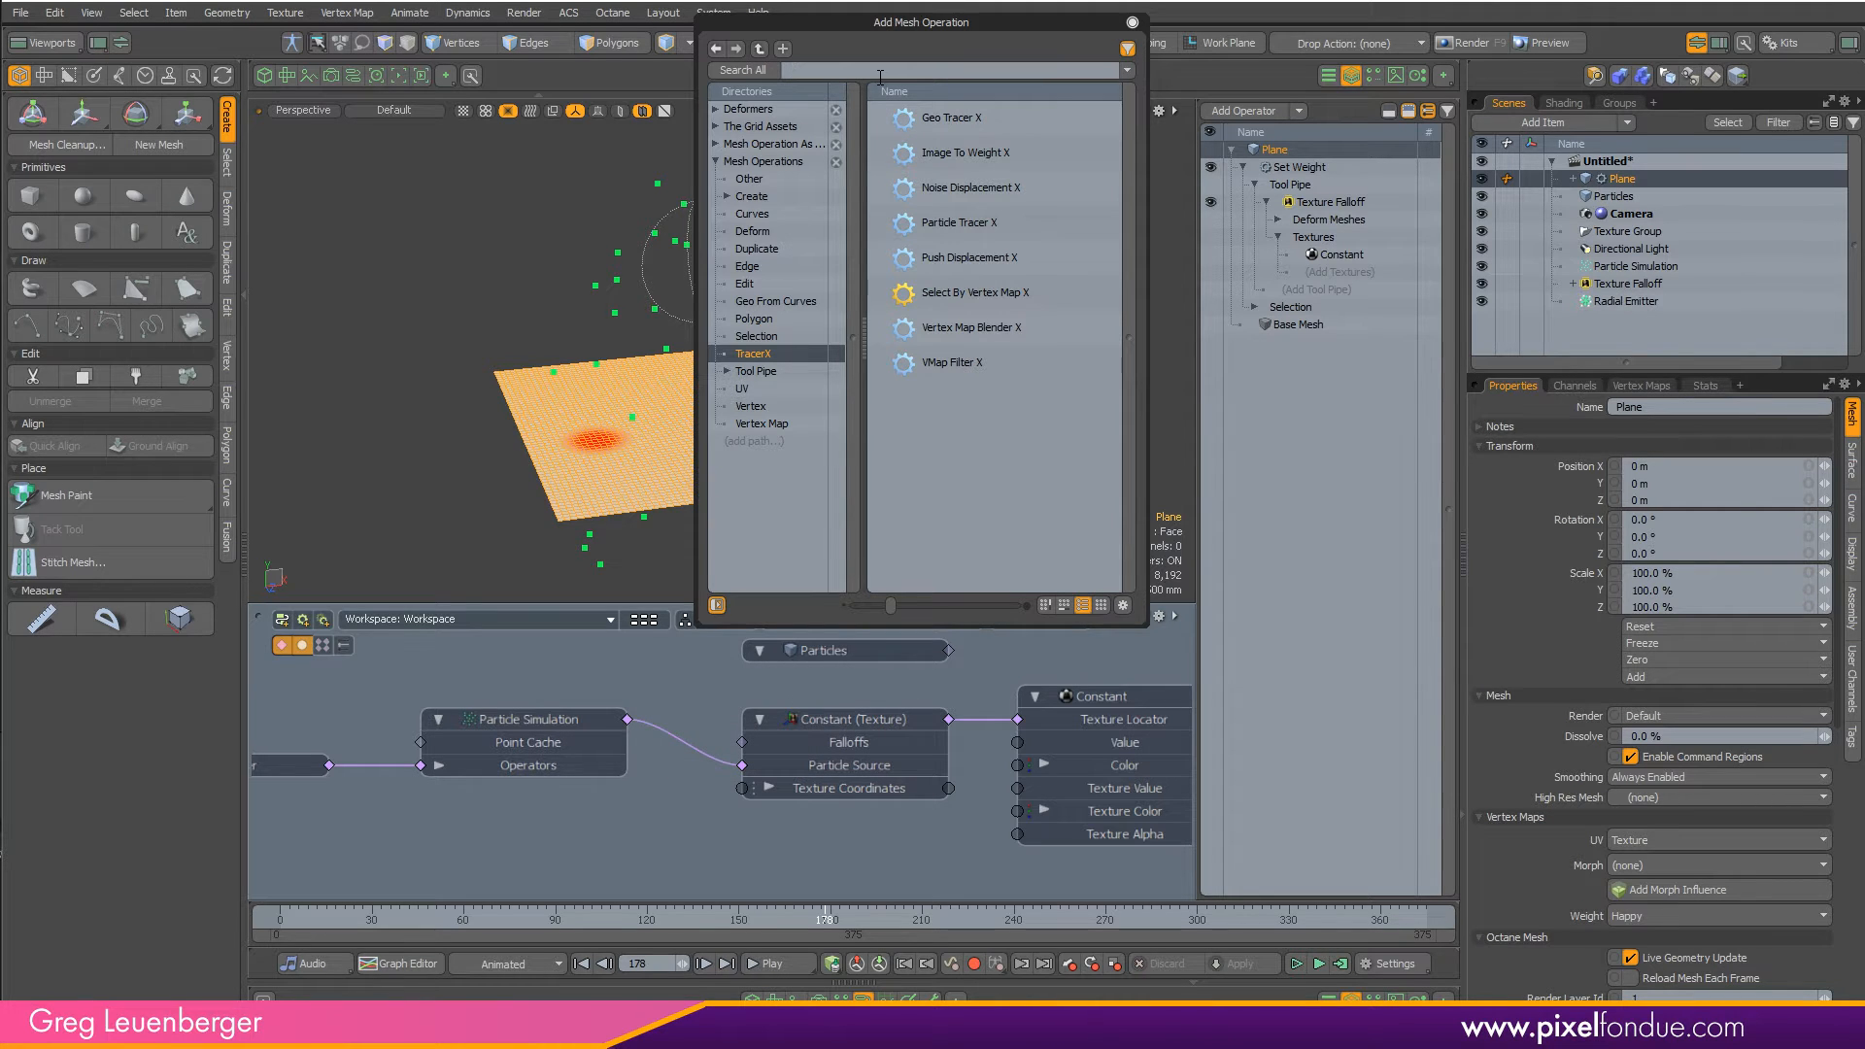
{"action": "type", "text": "push"}
{"action": "key", "text": "Return"}
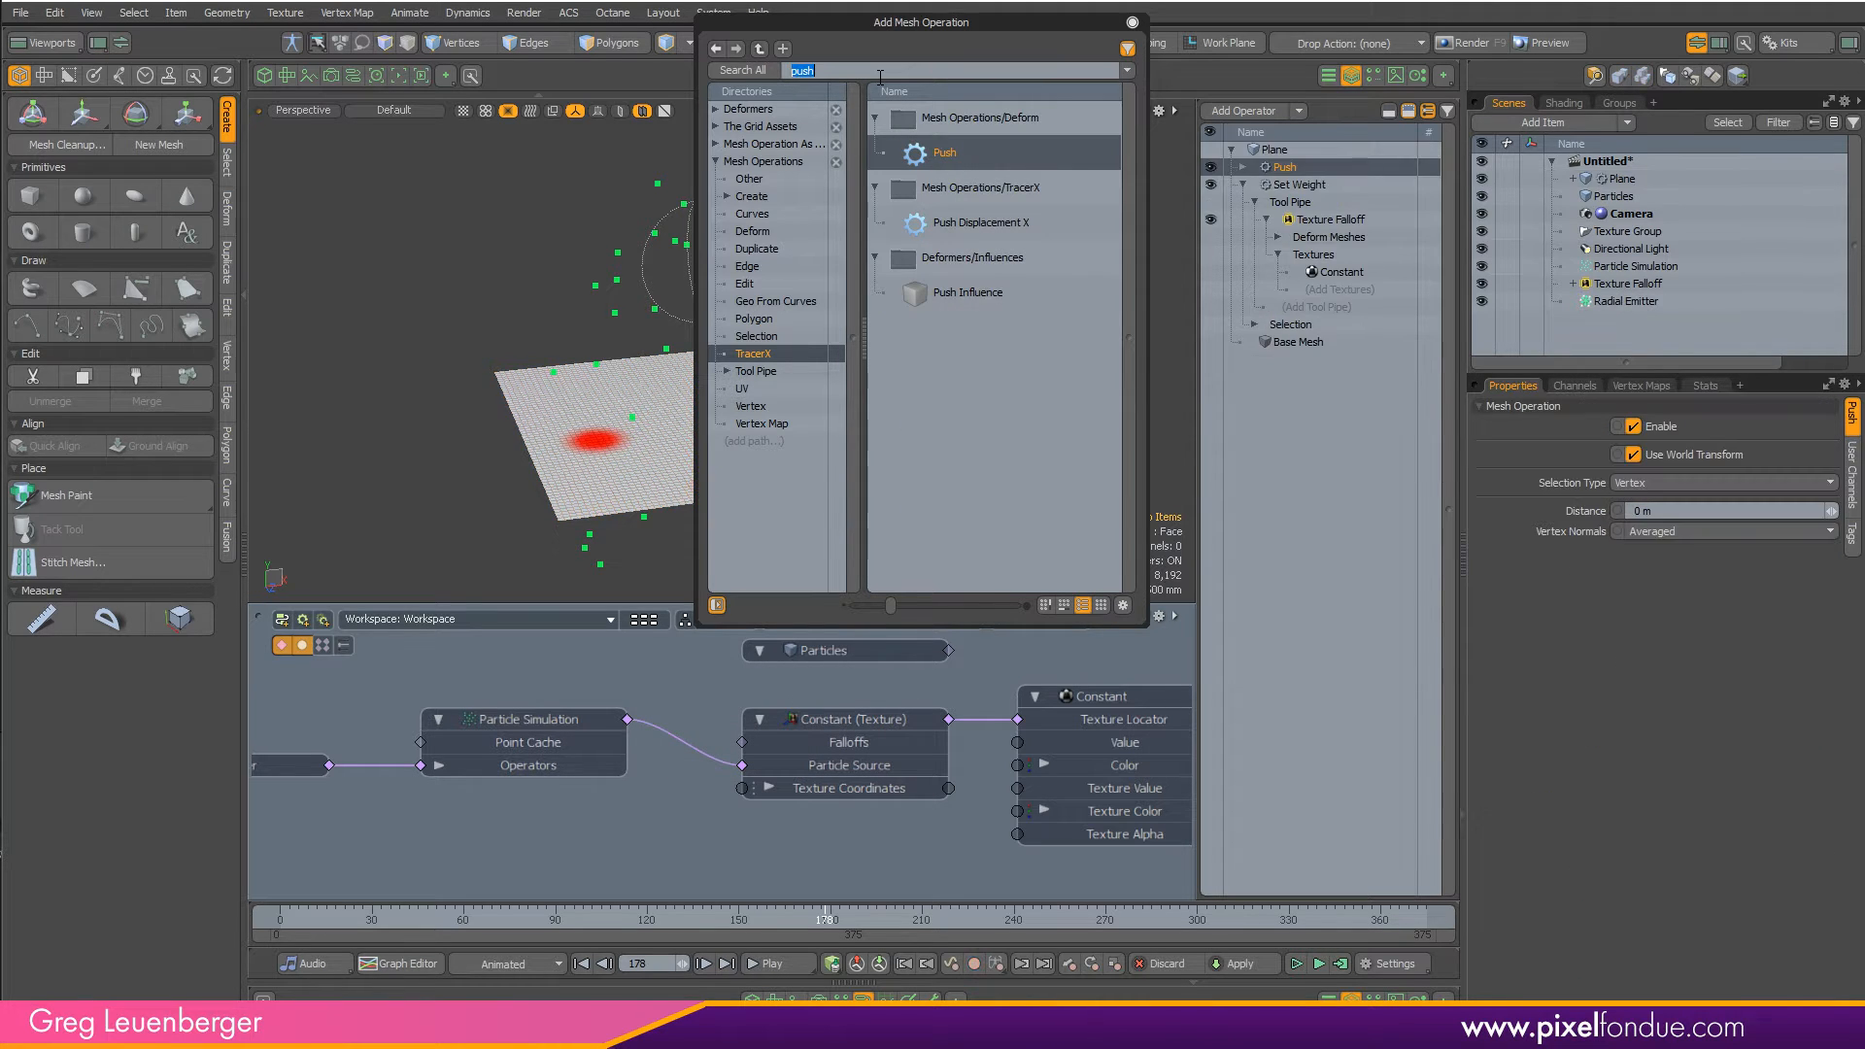
- Set the Push operation's distance to about -110 mm
{"action": "left_click_drag", "start_coordinate": [921, 22], "coordinate": [1152, 304]}
{"action": "left_click_drag", "start_coordinate": [580, 373], "coordinate": [583, 344]}
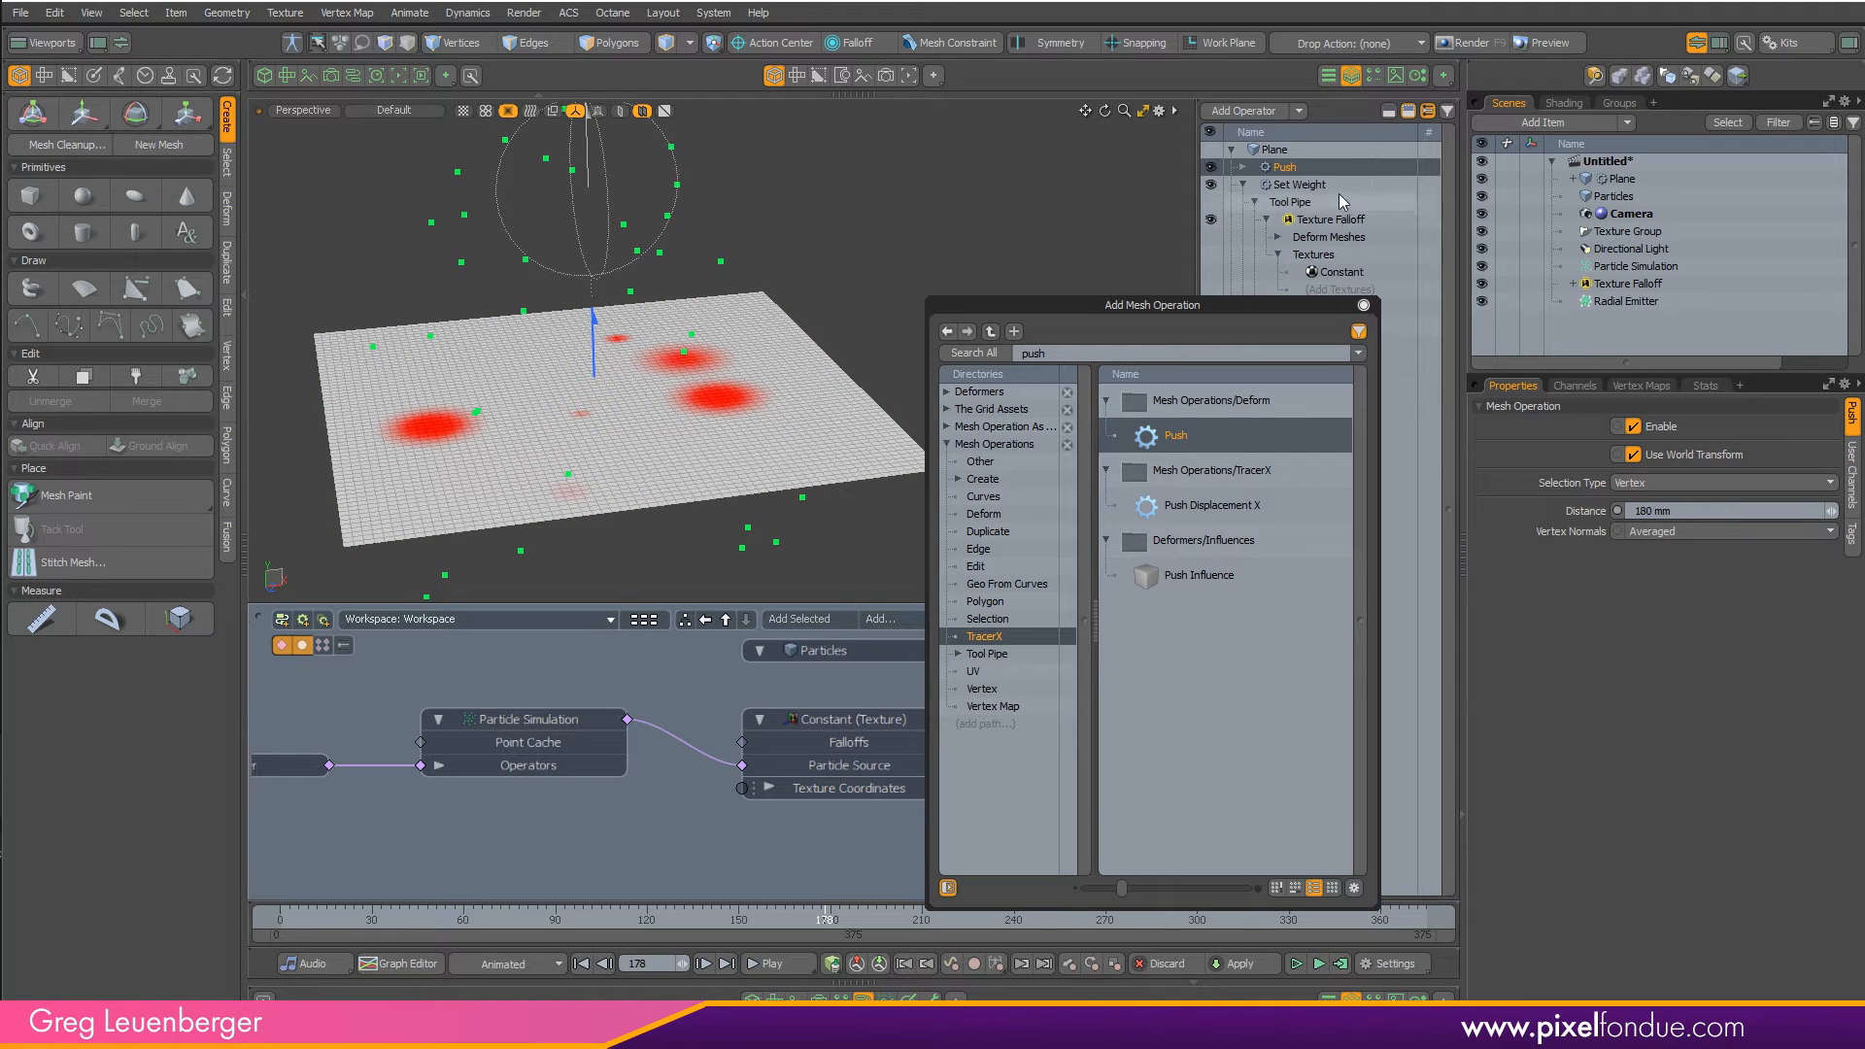
{"action": "left_click_drag", "start_coordinate": [1831, 511], "coordinate": [1802, 511]}
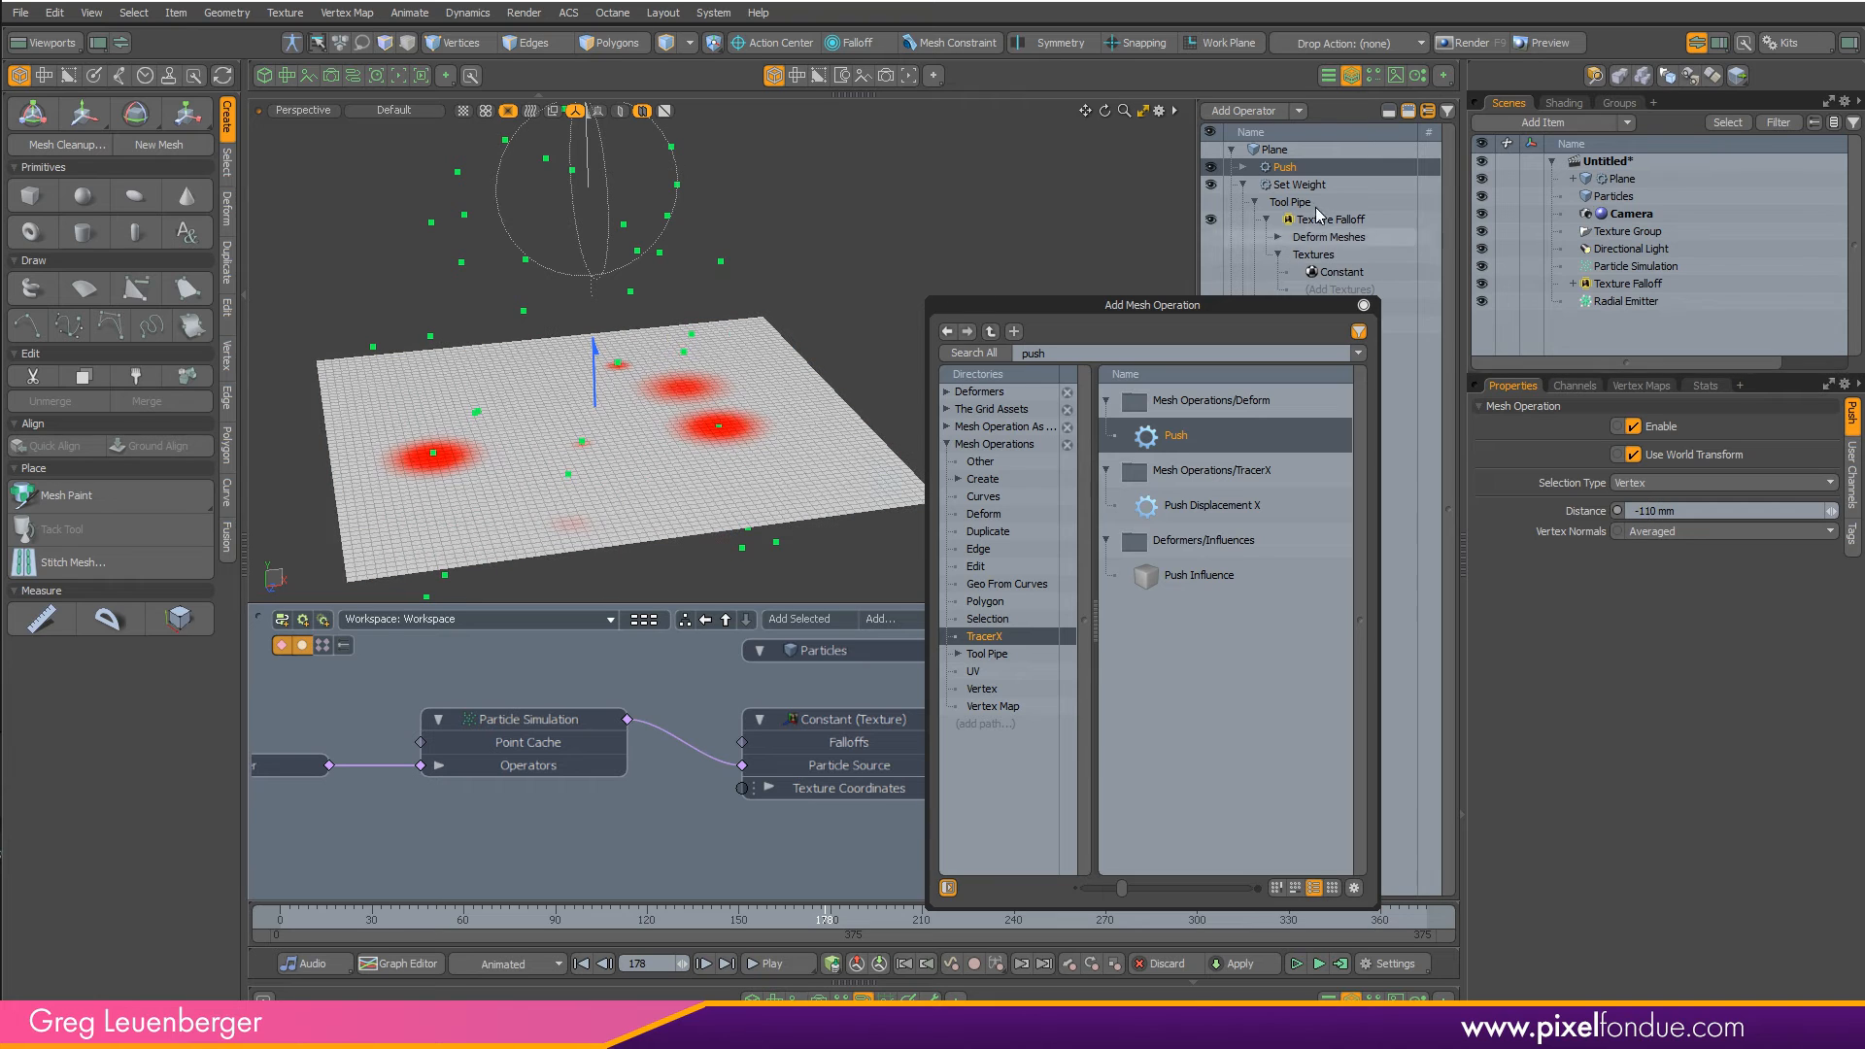
- Add a Weight Map Falloff to the Push operation's tool pipe and assign the Happy weight map to it
{"action": "left_click_drag", "start_coordinate": [1220, 300], "coordinate": [1330, 407]}
{"action": "left_click", "coordinate": [1242, 168]}
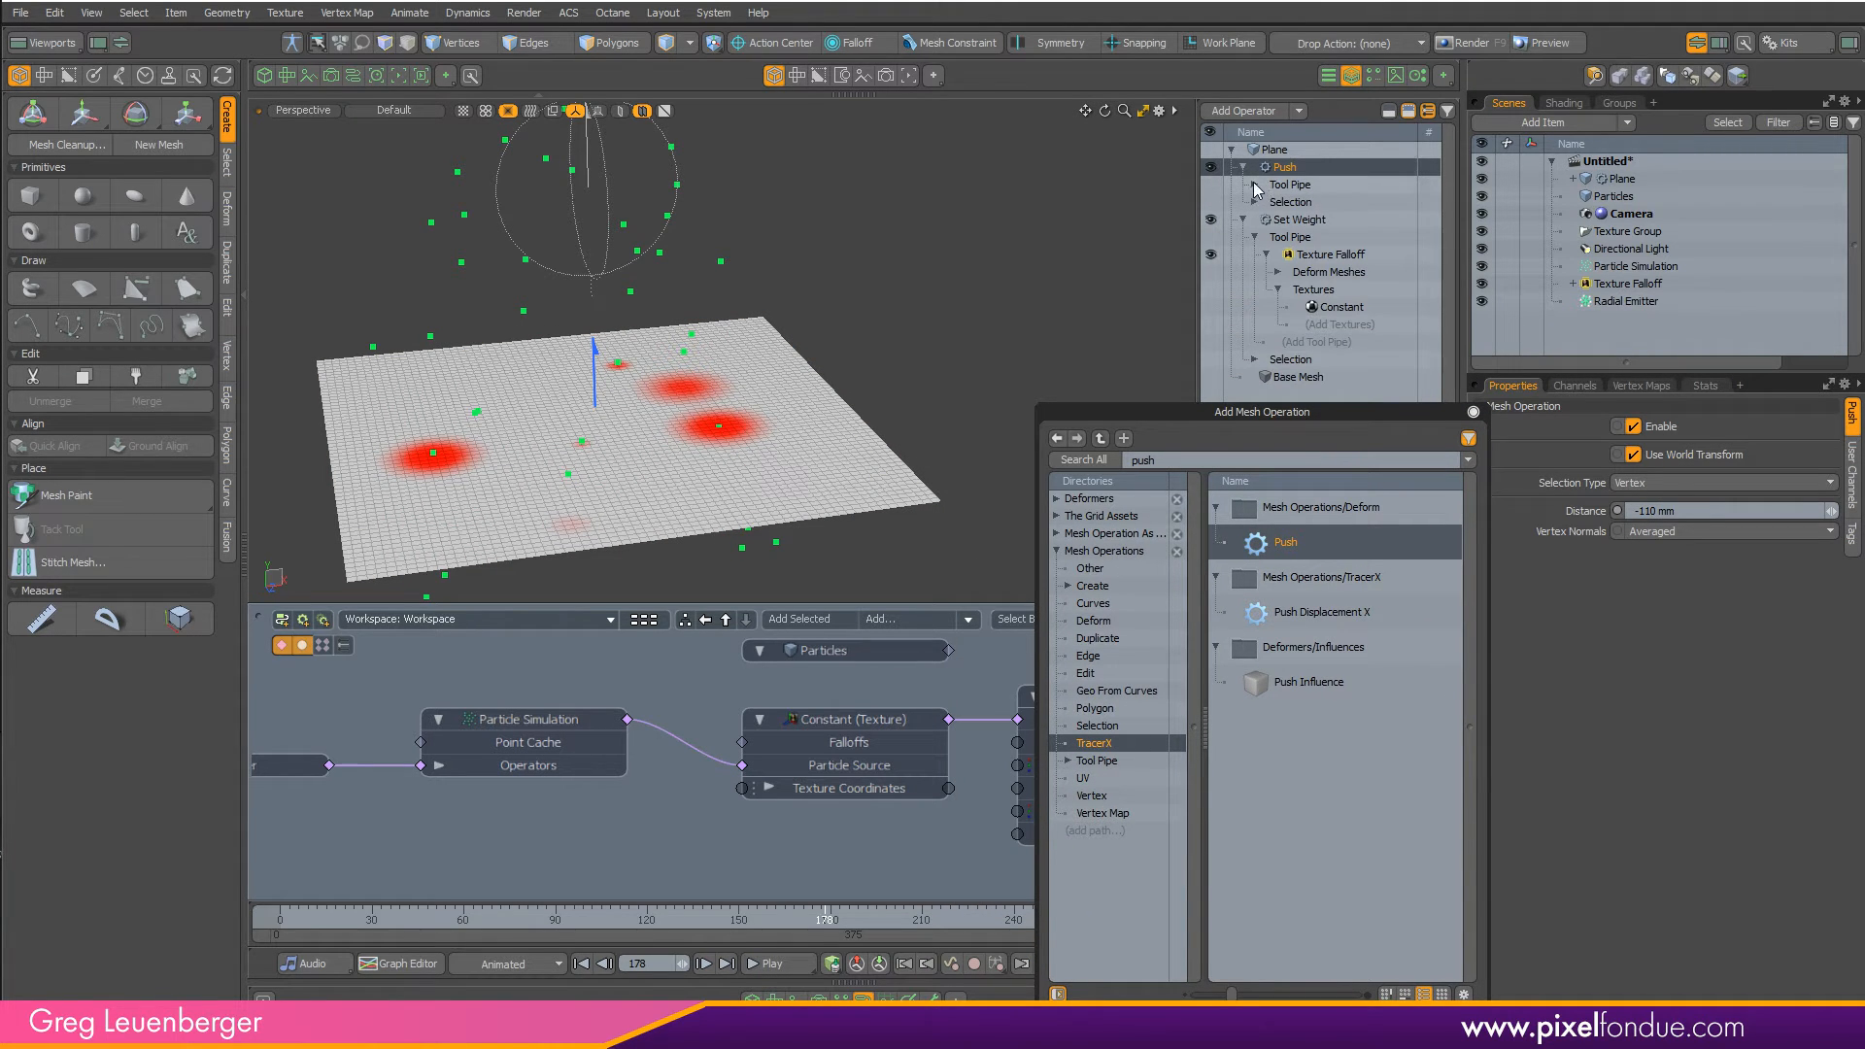
{"action": "left_click", "coordinate": [1255, 184]}
{"action": "left_click", "coordinate": [1313, 202]}
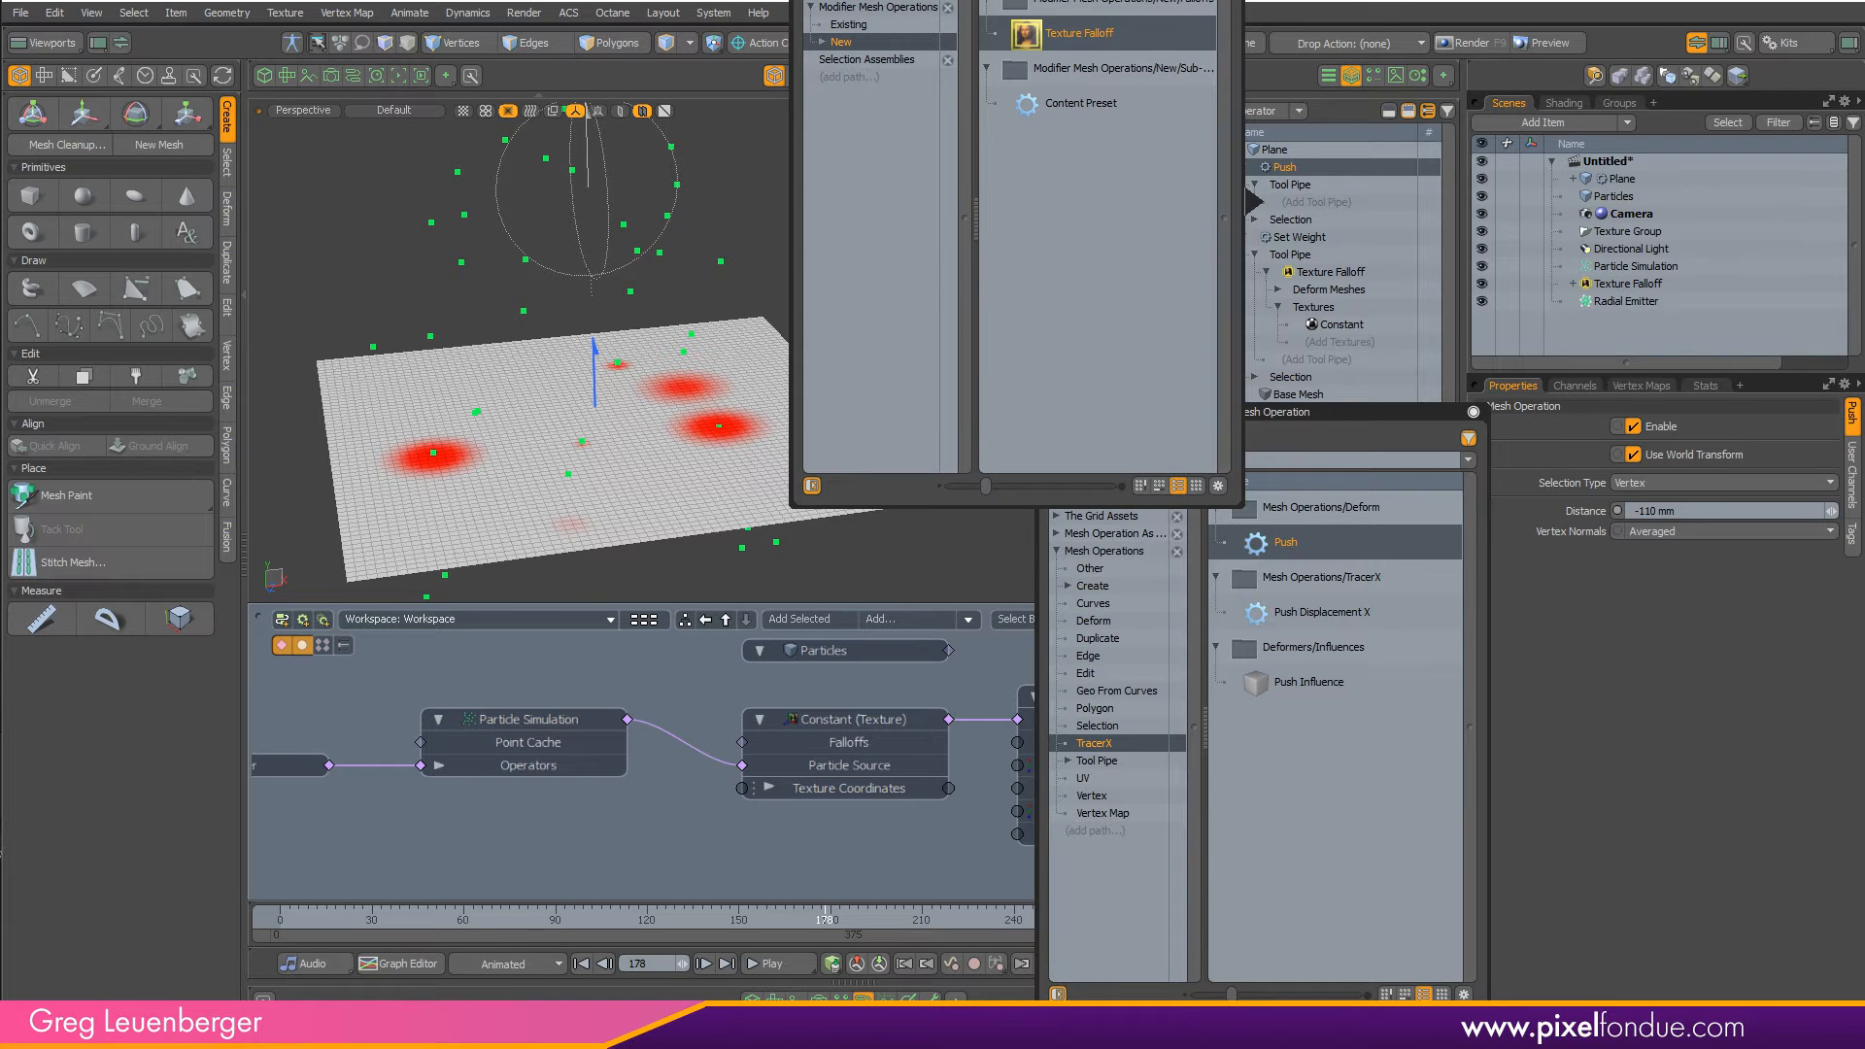
{"action": "key", "text": "BackSpace"}
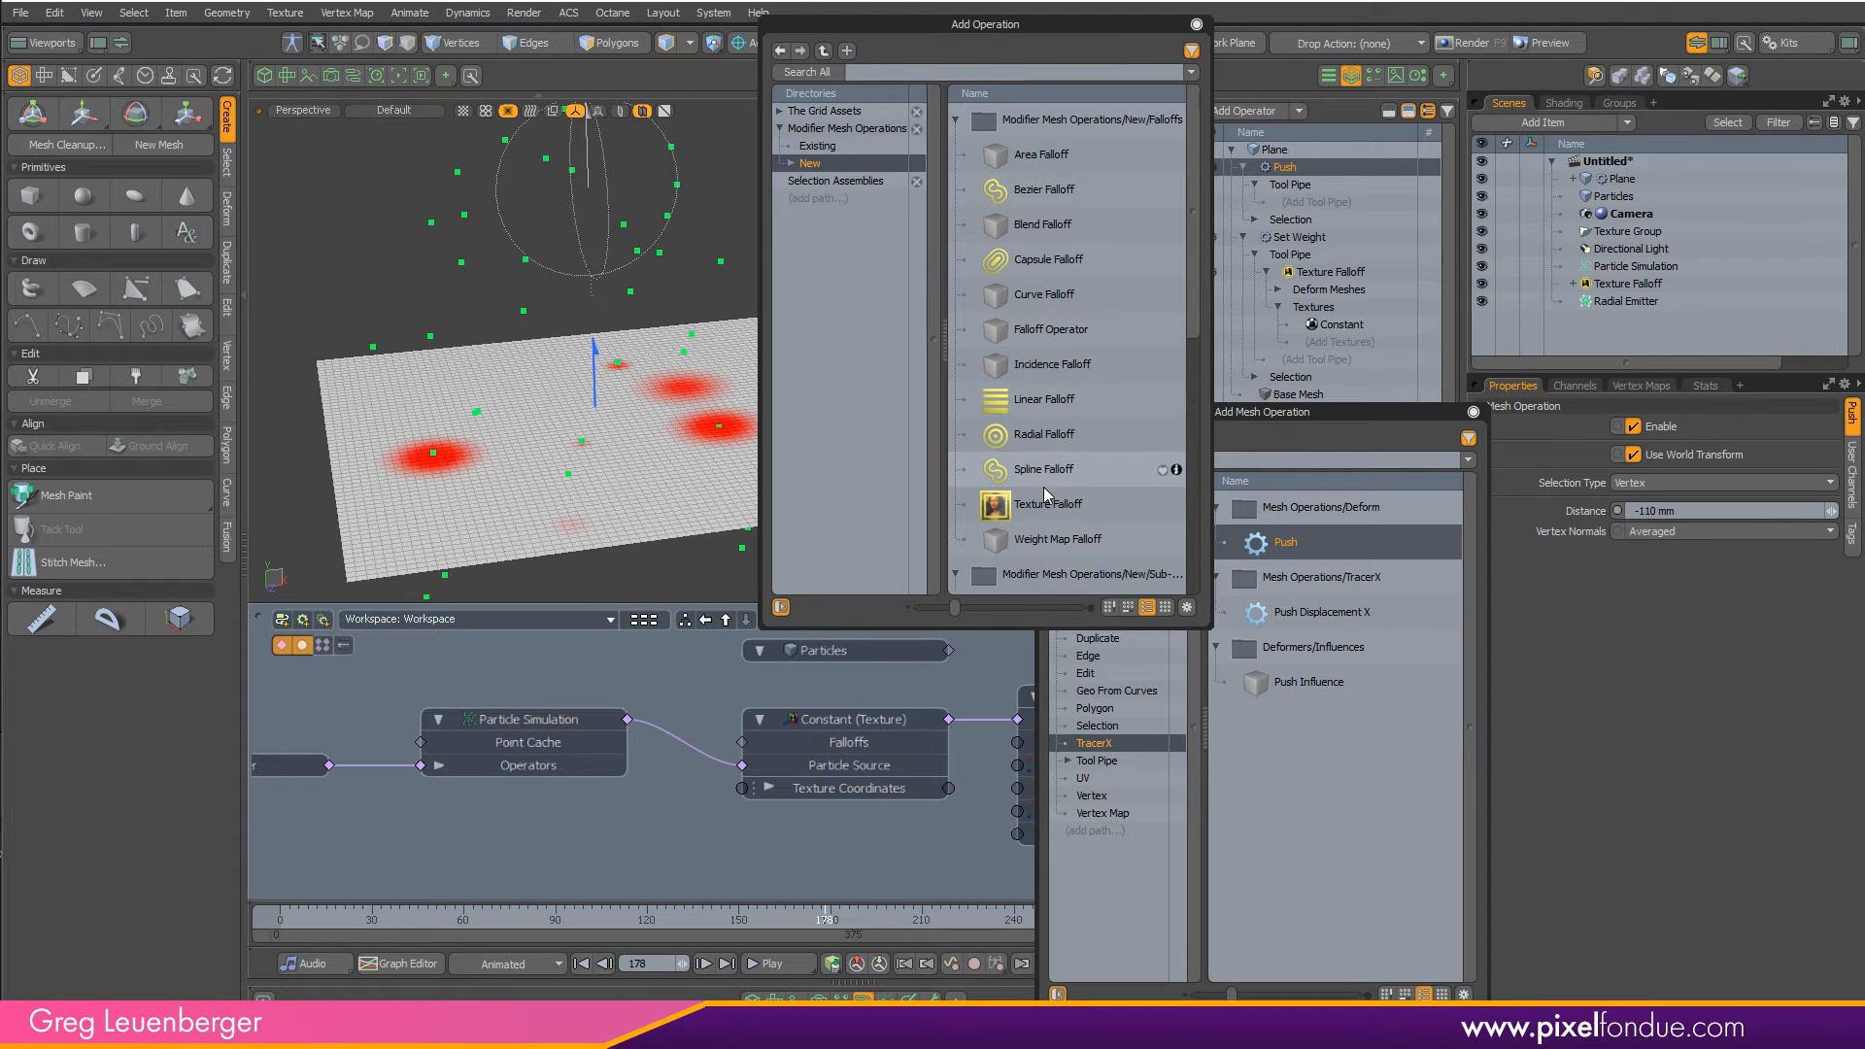
{"action": "double_click", "coordinate": [1055, 541]}
{"action": "left_click", "coordinate": [1670, 549]}
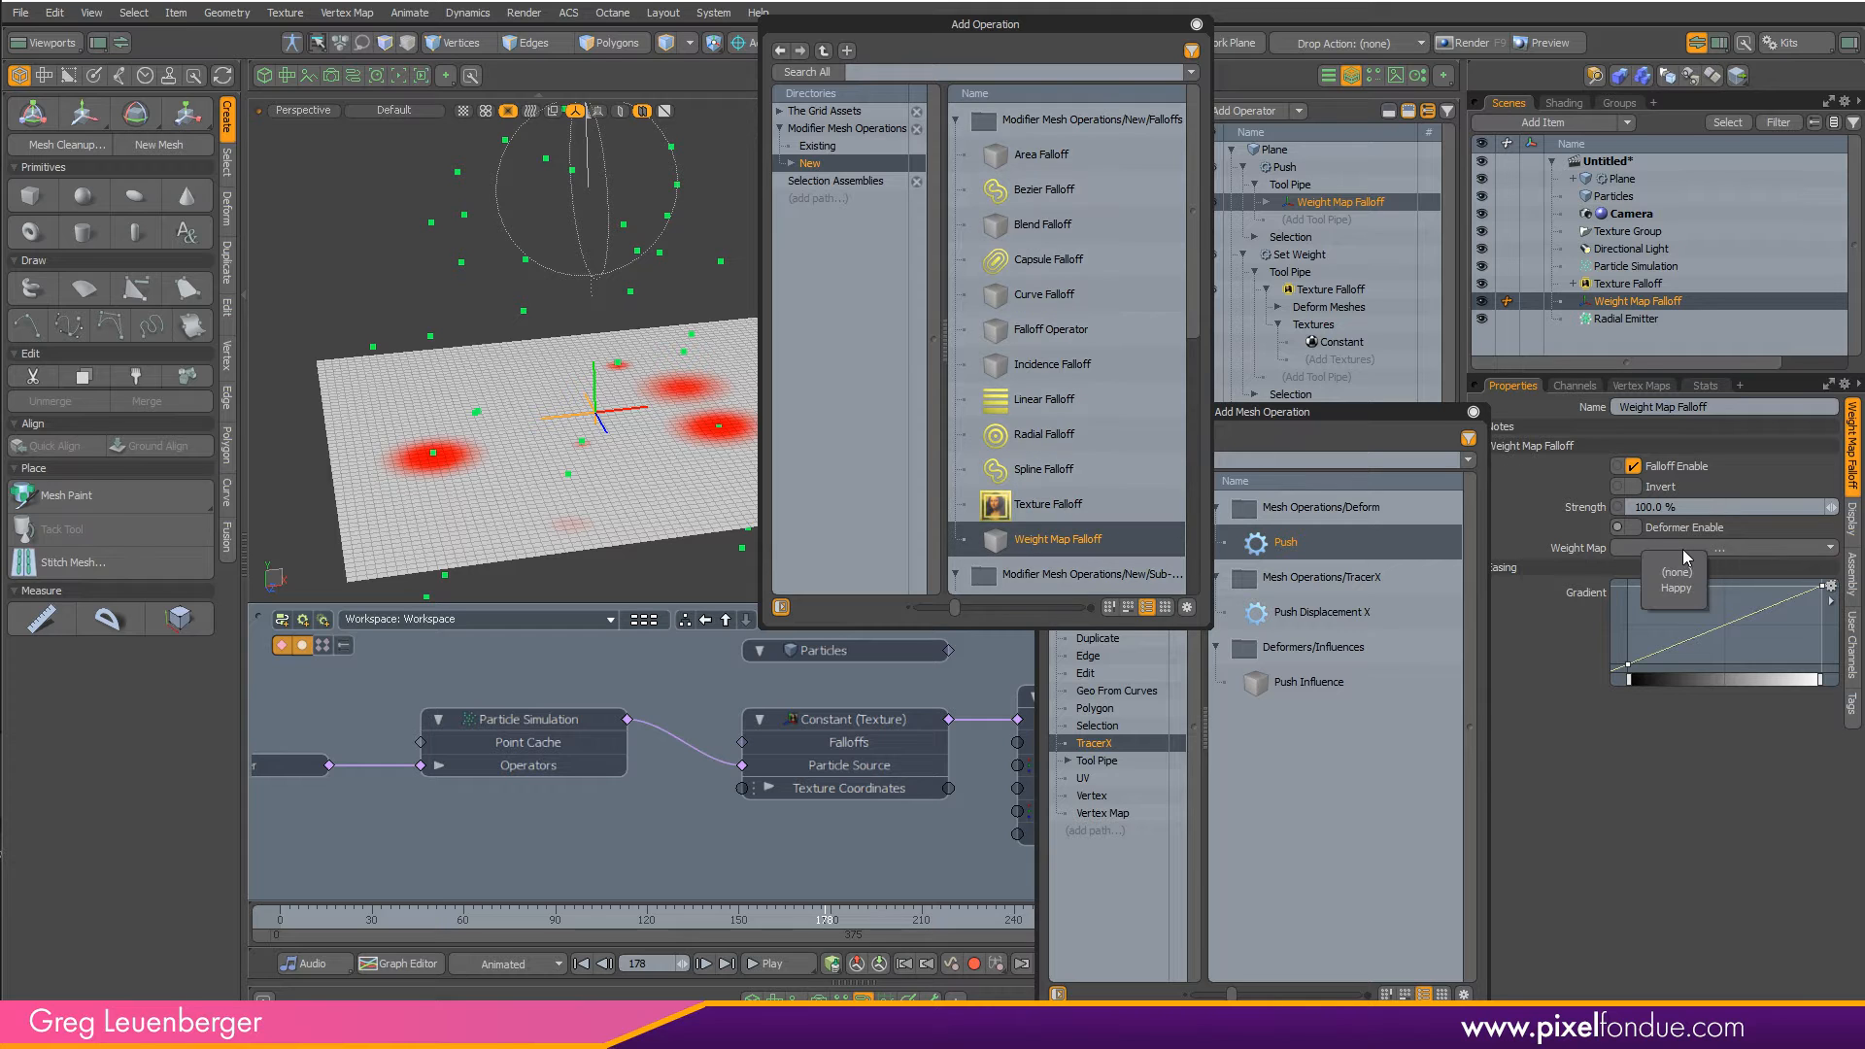
{"action": "left_click", "coordinate": [1694, 573]}
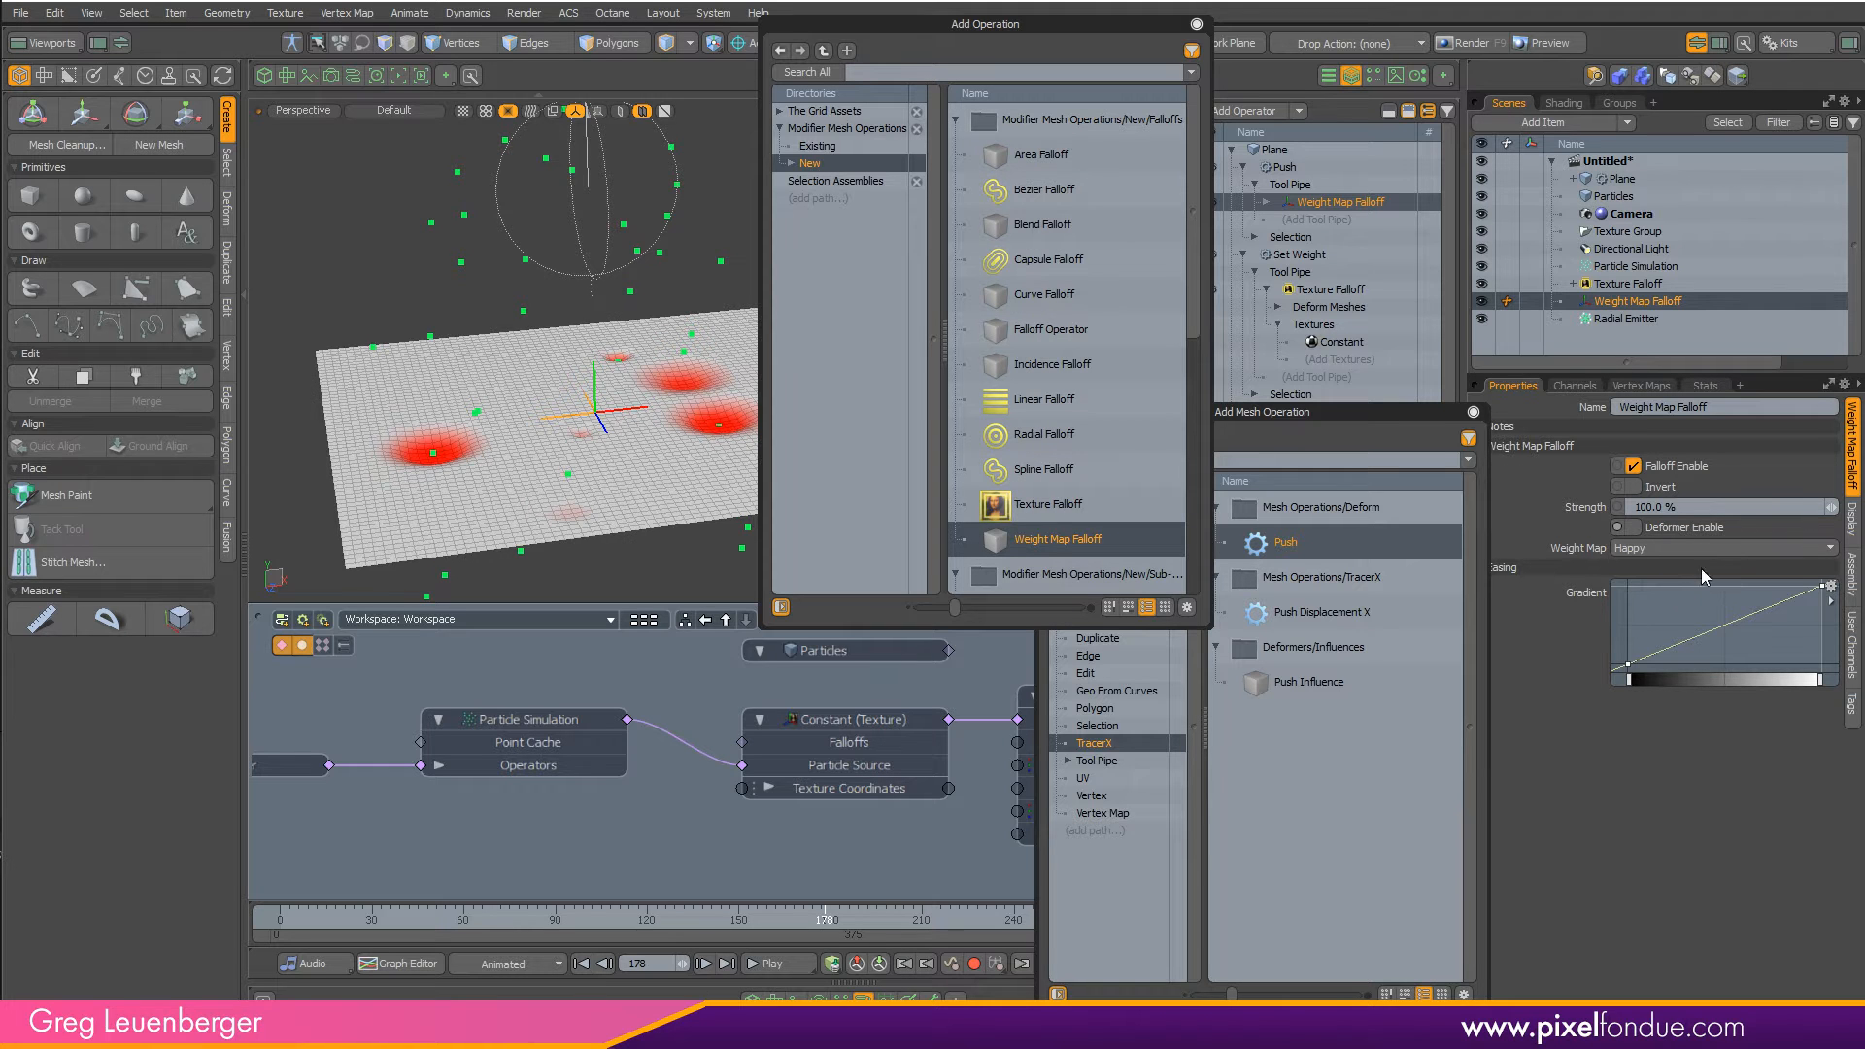
{"action": "left_click", "coordinate": [1198, 24]}
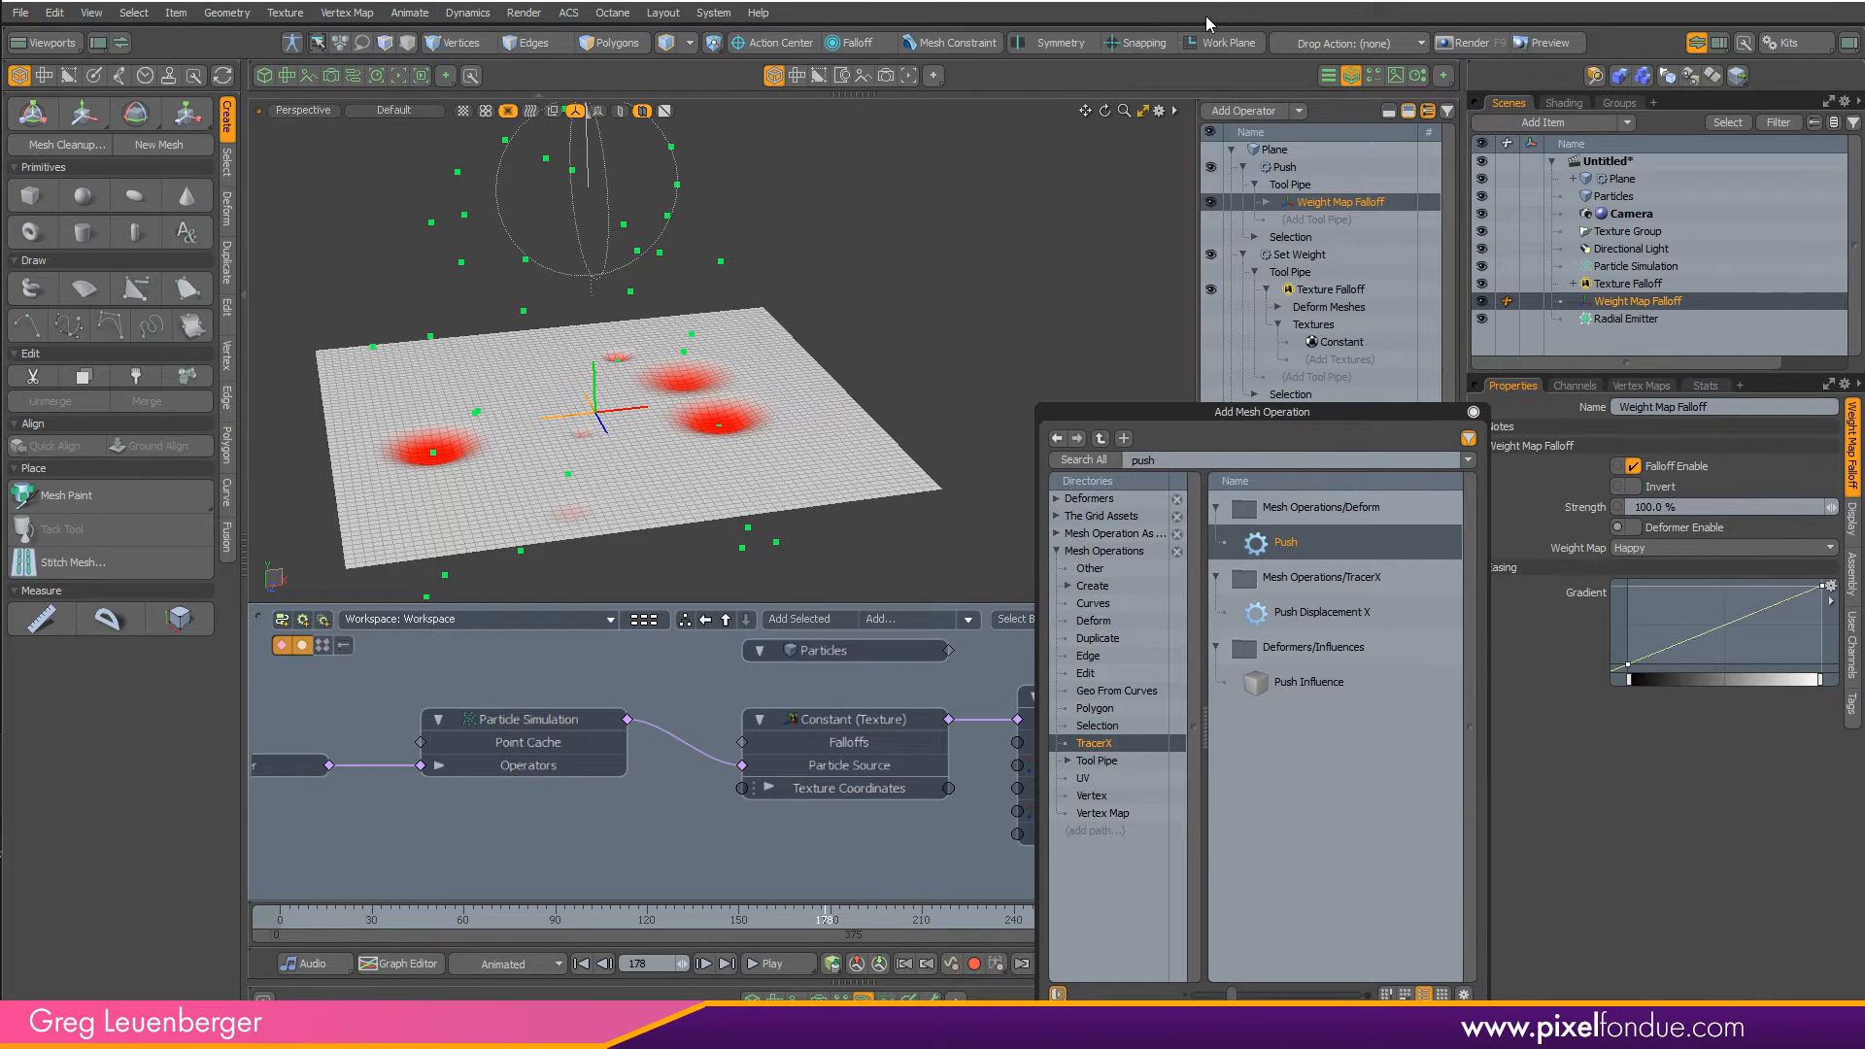
{"action": "left_click", "coordinate": [1475, 412]}
- Collapse the Push and Set Weight operations in the Plane's operation stack
{"action": "left_click", "coordinate": [1285, 167]}
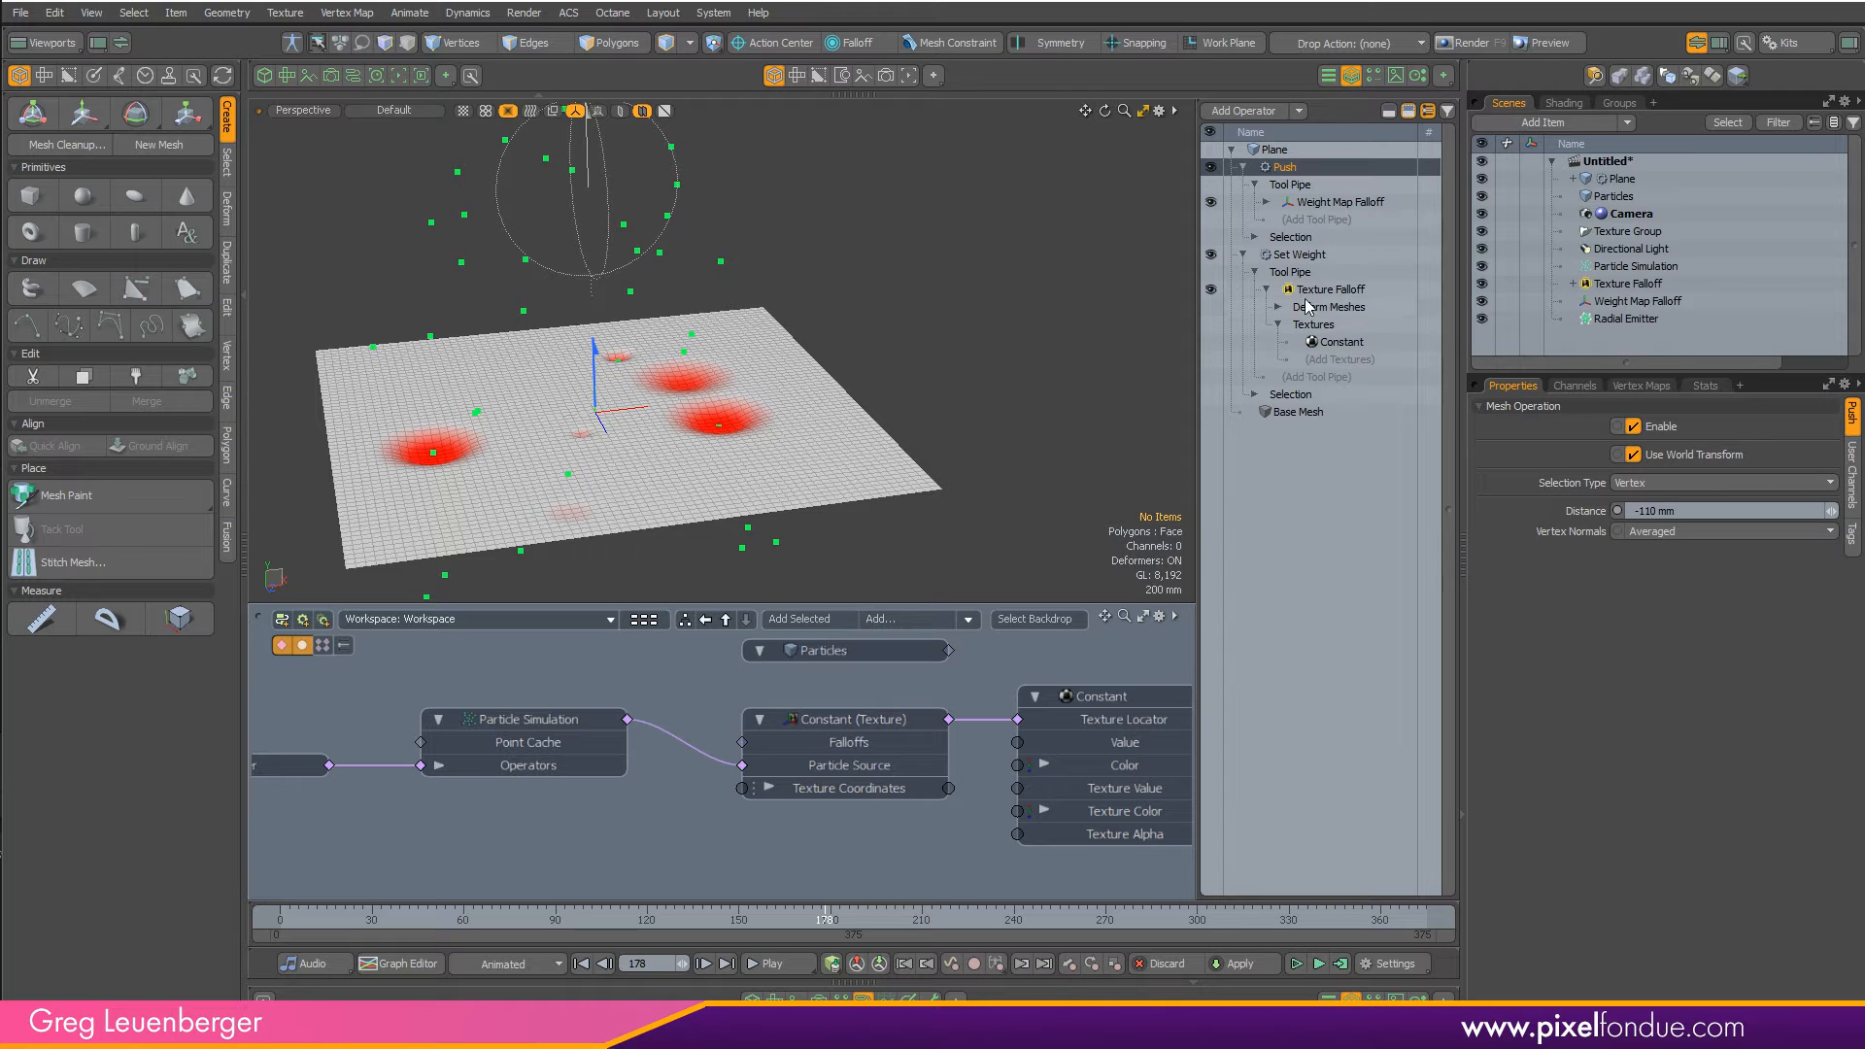
{"action": "left_click", "coordinate": [1244, 254]}
{"action": "left_click", "coordinate": [1244, 168]}
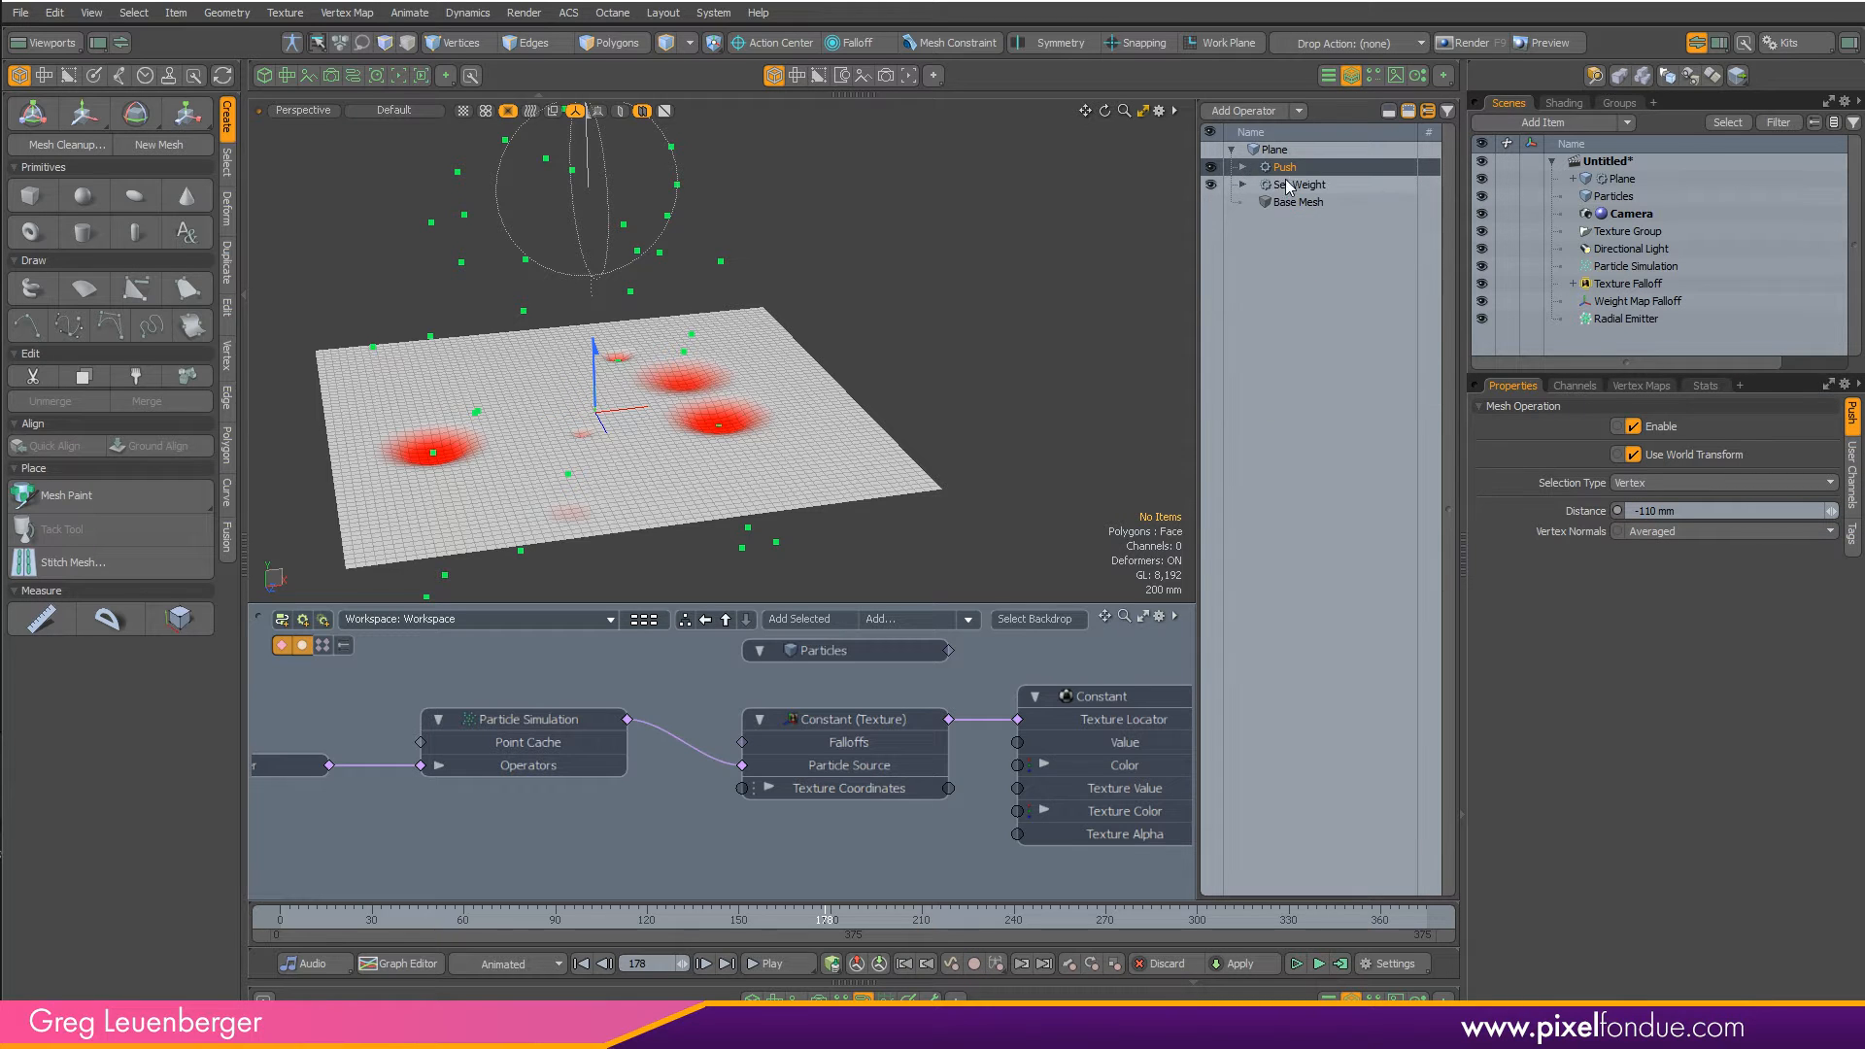
{"action": "left_click", "coordinate": [1291, 184]}
{"action": "left_click", "coordinate": [1292, 171]}
- Scrub the timeline to frame 134 to examine the particle dents, and check the Particle Simulation node's settings
{"action": "left_click_drag", "start_coordinate": [762, 390], "coordinate": [842, 379], "text": "alt+shift"}
{"action": "scroll", "coordinate": [842, 379], "scroll_direction": "up", "scroll_amount": 3}
{"action": "left_click", "coordinate": [1286, 263]}
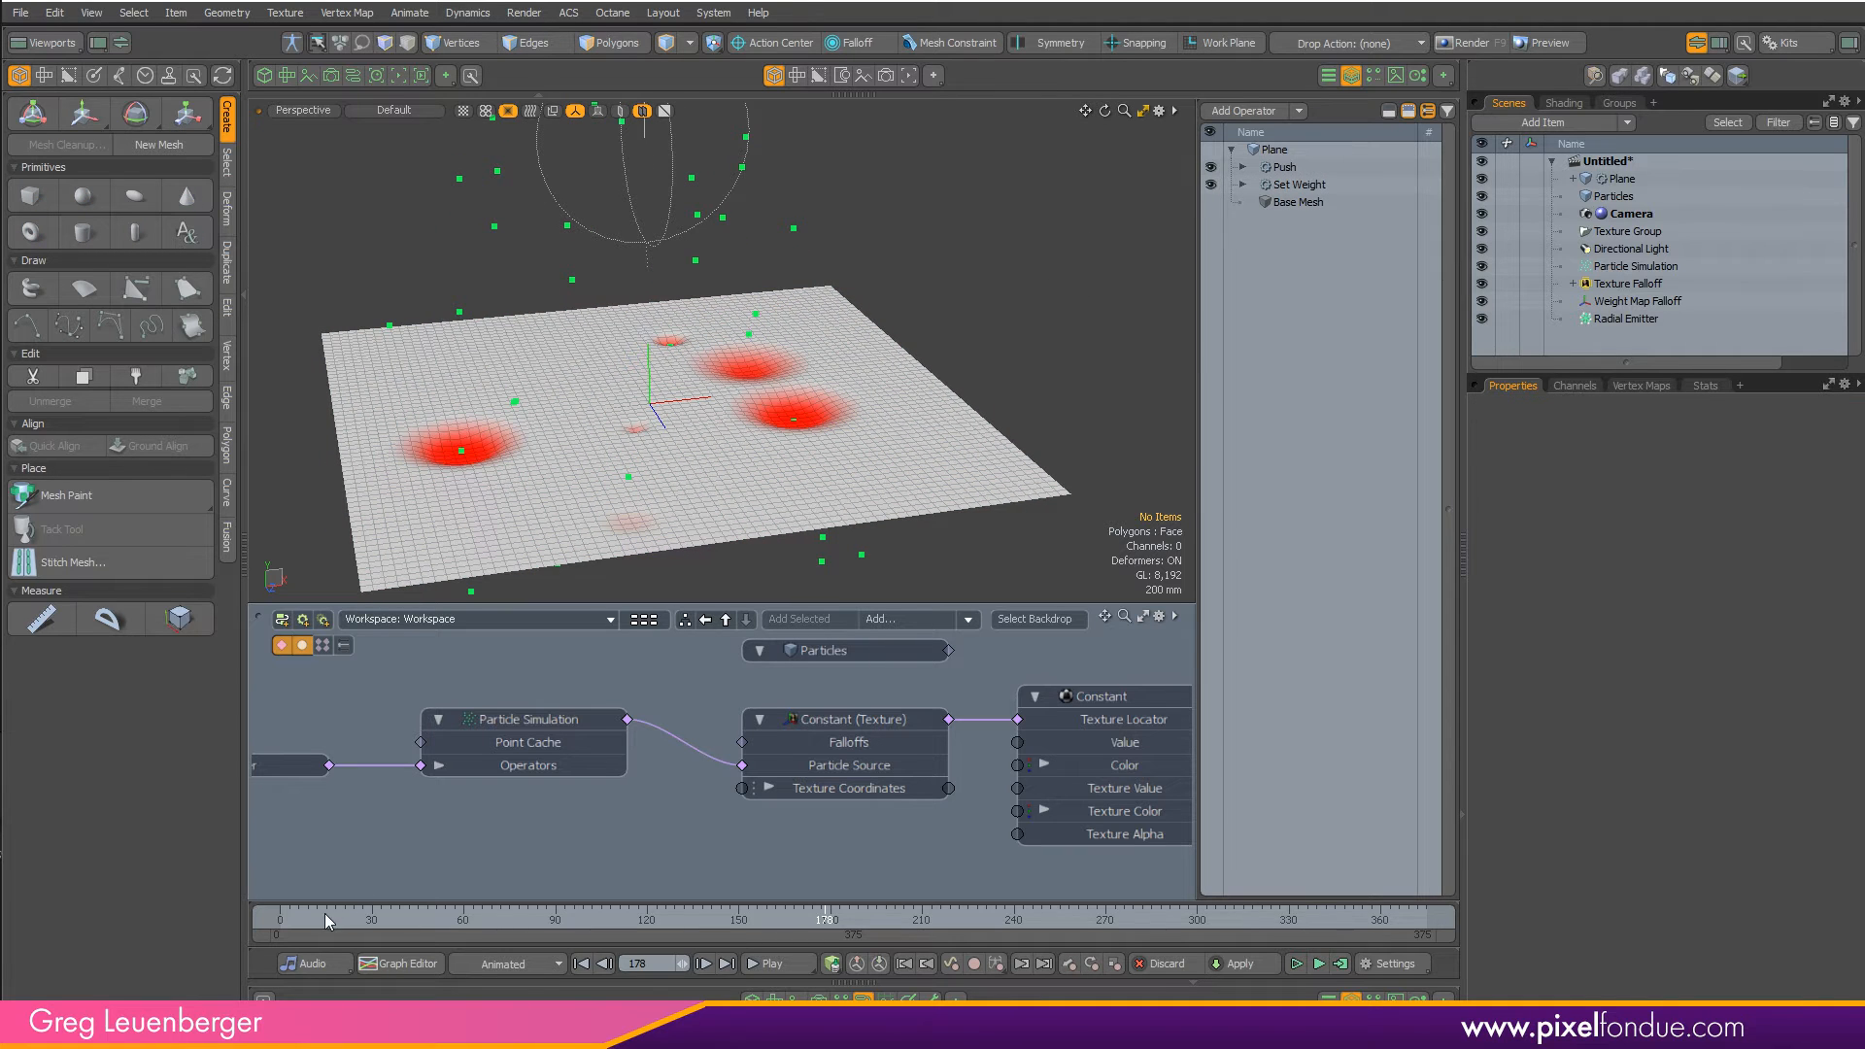
{"action": "left_click_drag", "start_coordinate": [327, 920], "coordinate": [552, 921]}
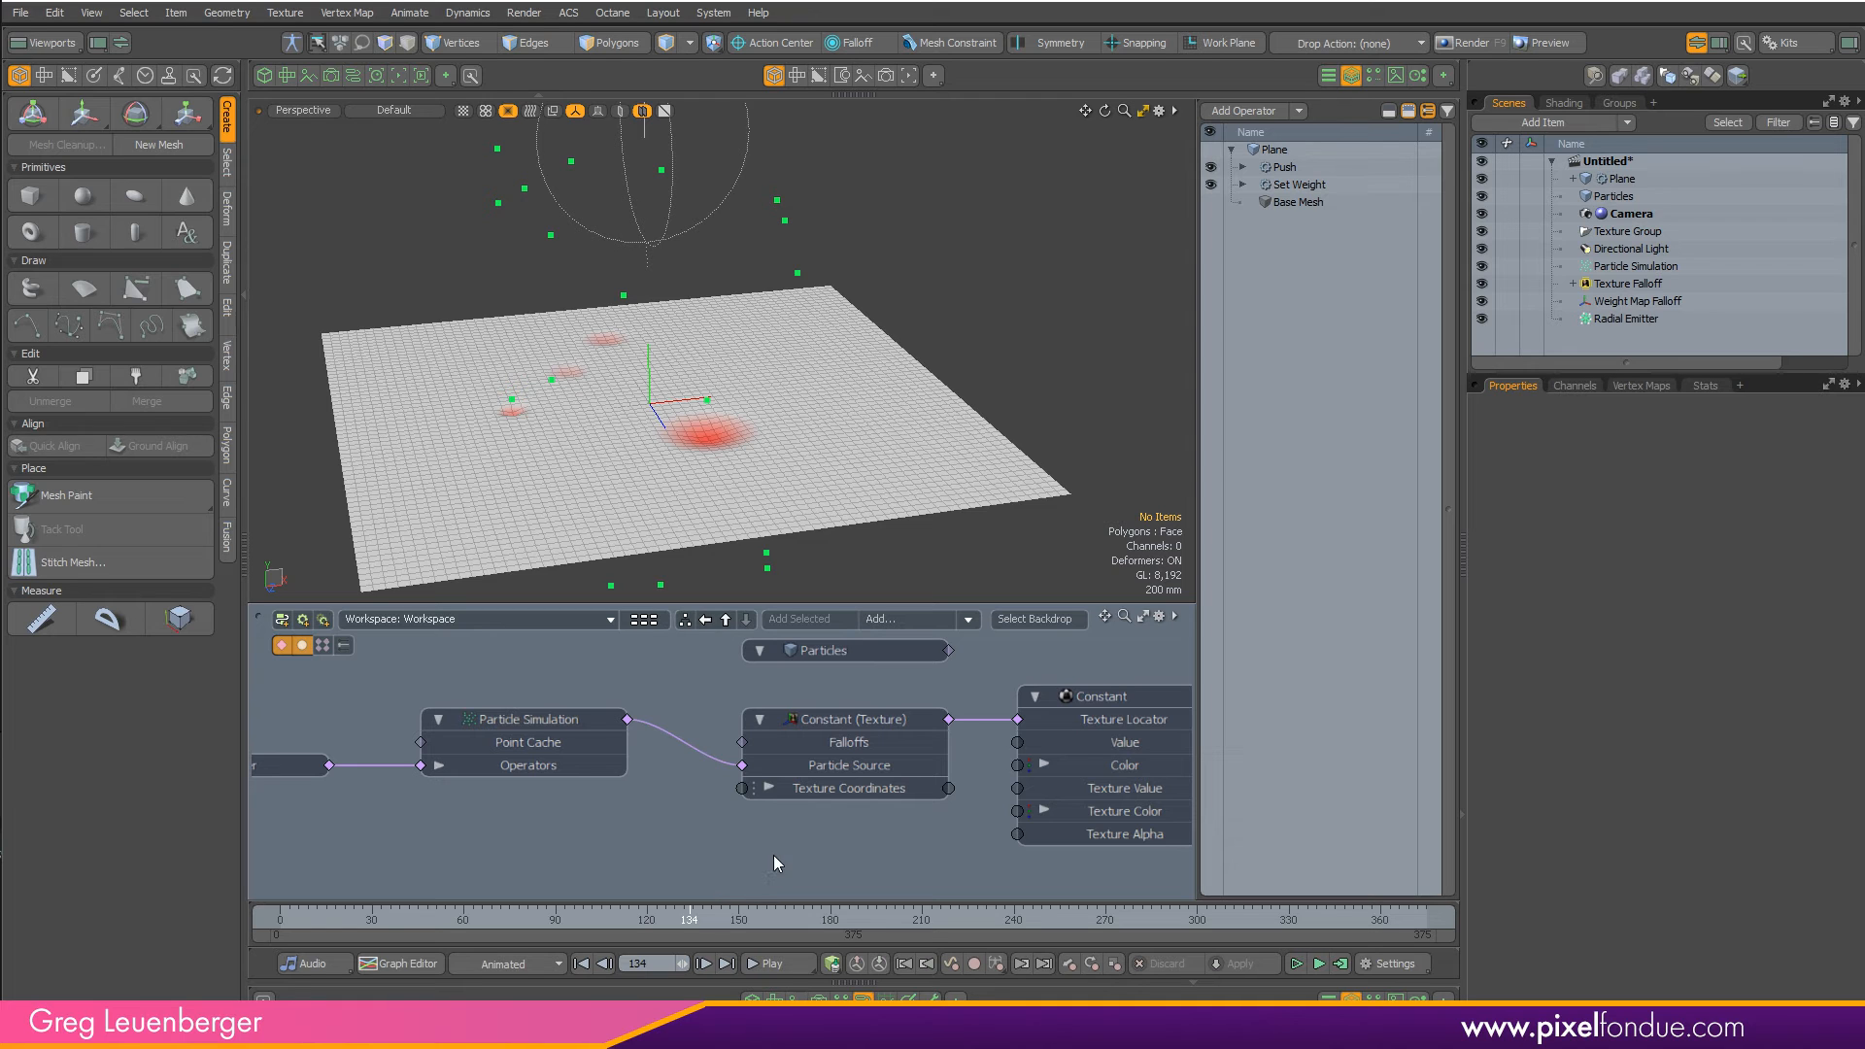
{"action": "scroll", "coordinate": [738, 801], "scroll_direction": "down", "scroll_amount": 3}
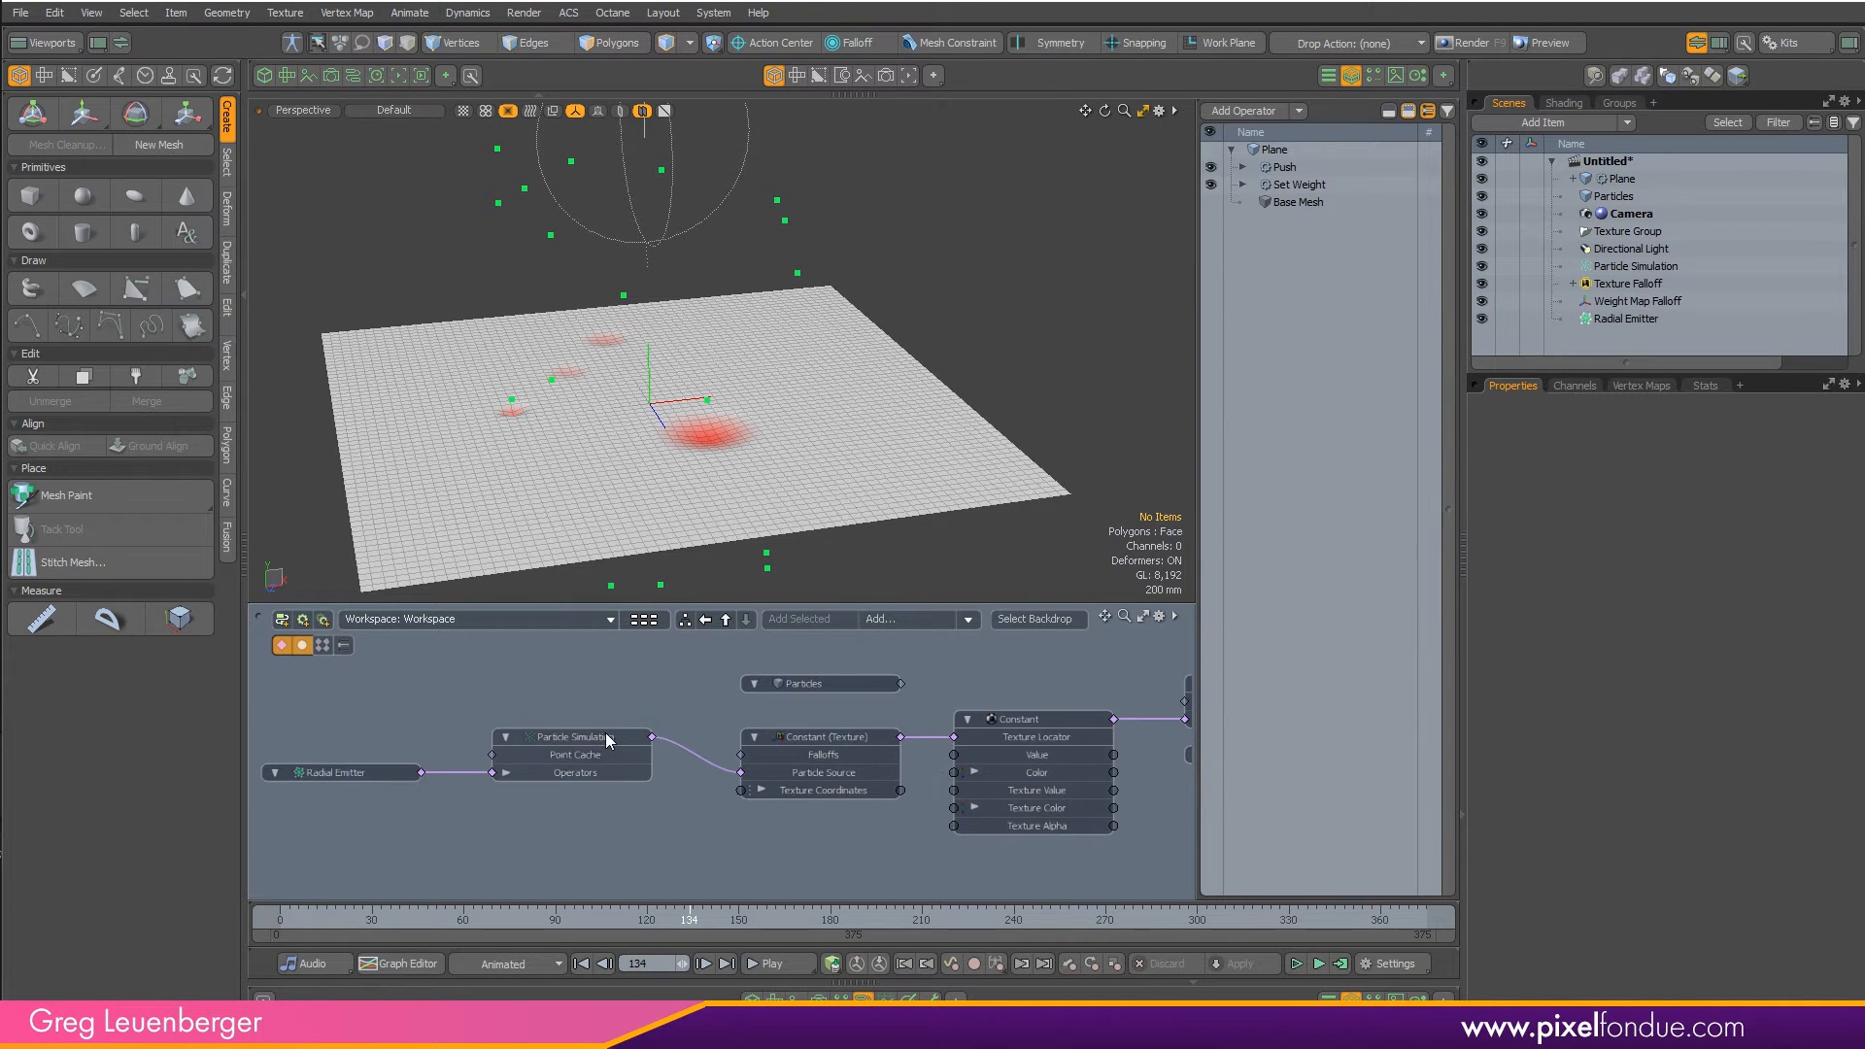
{"action": "left_click", "coordinate": [641, 760]}
{"action": "left_click_drag", "start_coordinate": [1014, 814], "coordinate": [824, 807], "text": "alt"}
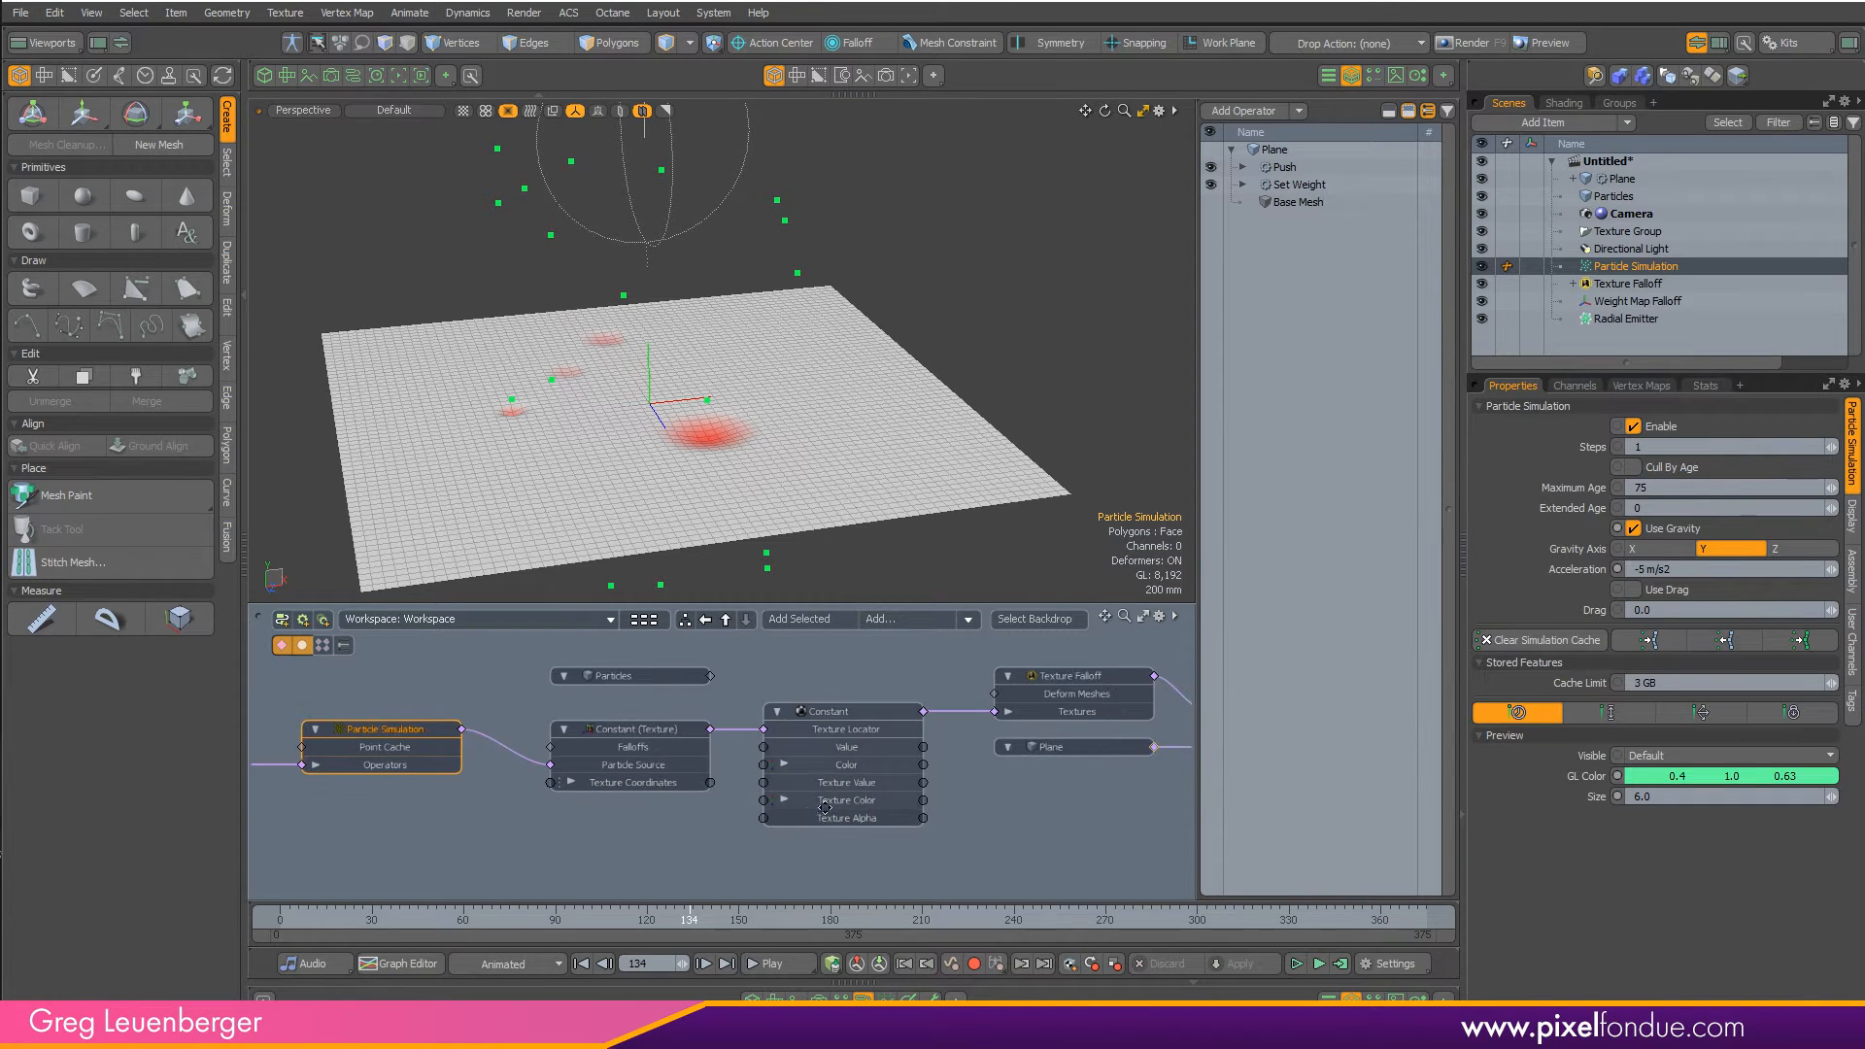
- Make the Plane a static rigid body and set its bounce to 0
{"action": "left_click", "coordinate": [936, 465]}
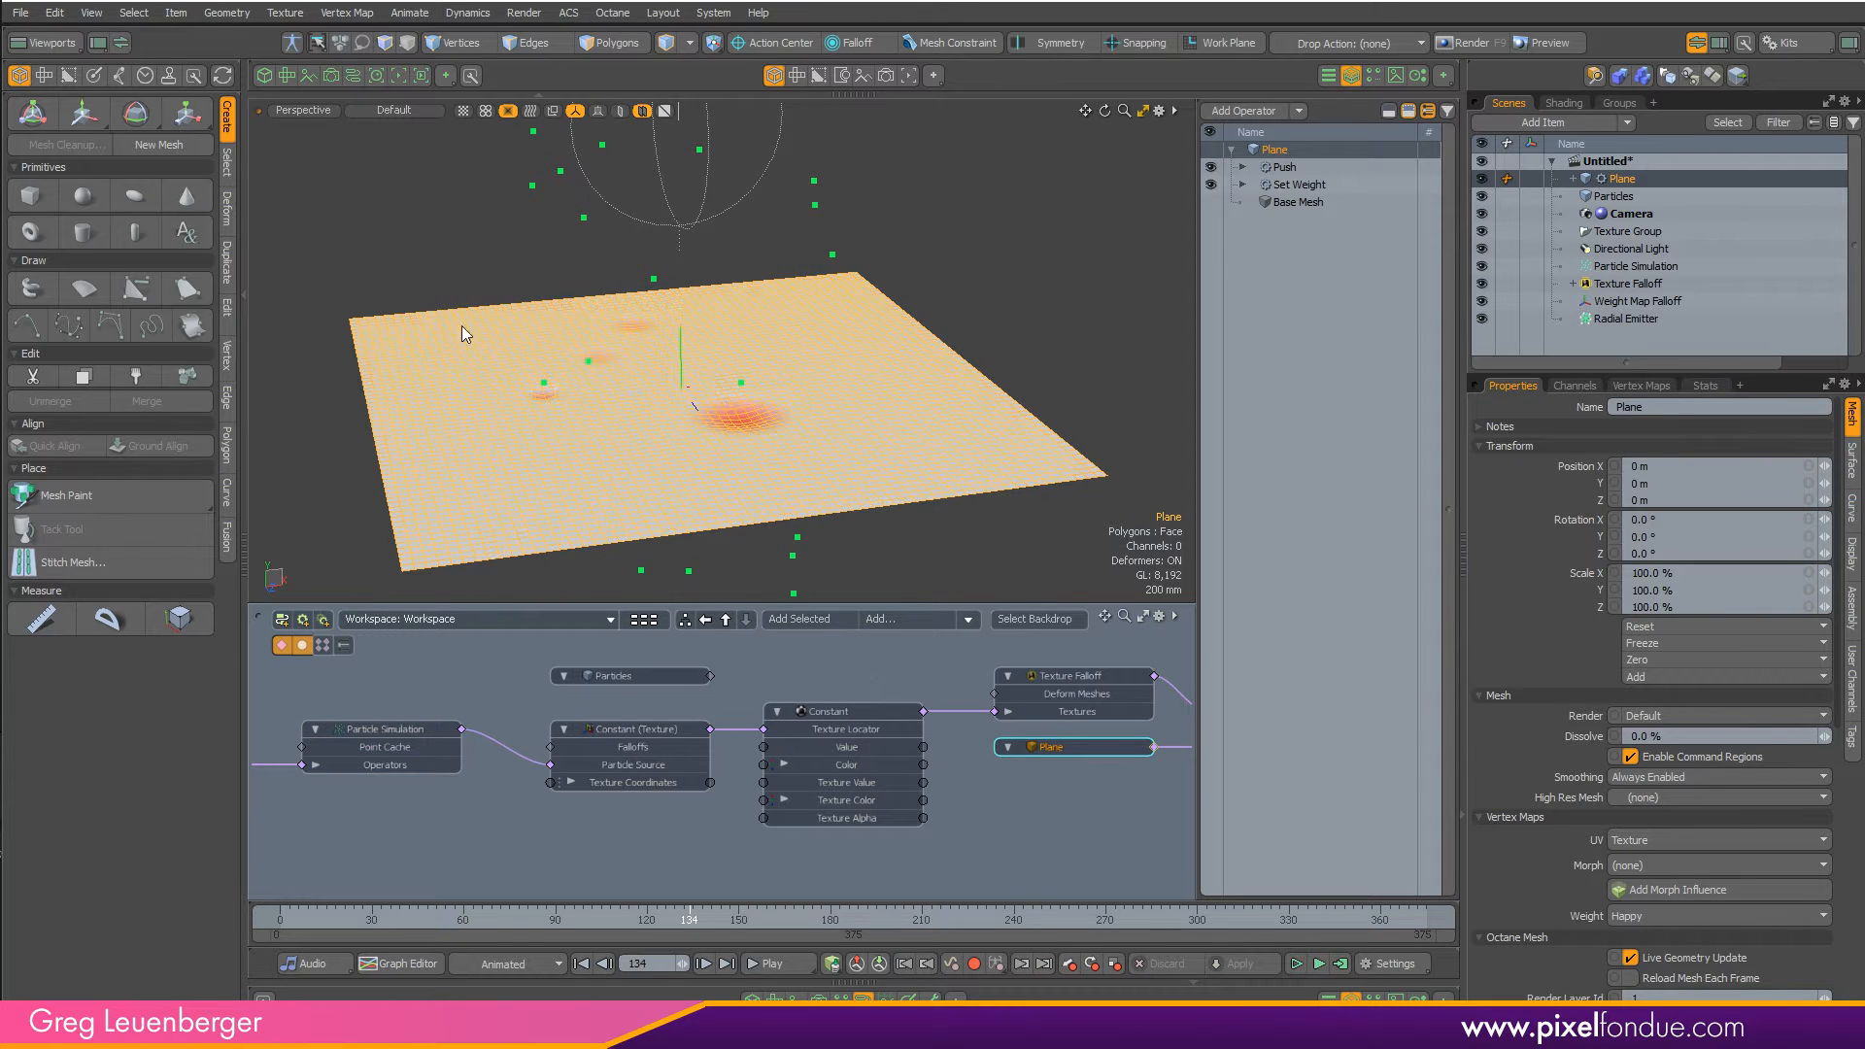
{"action": "left_click", "coordinate": [118, 74]}
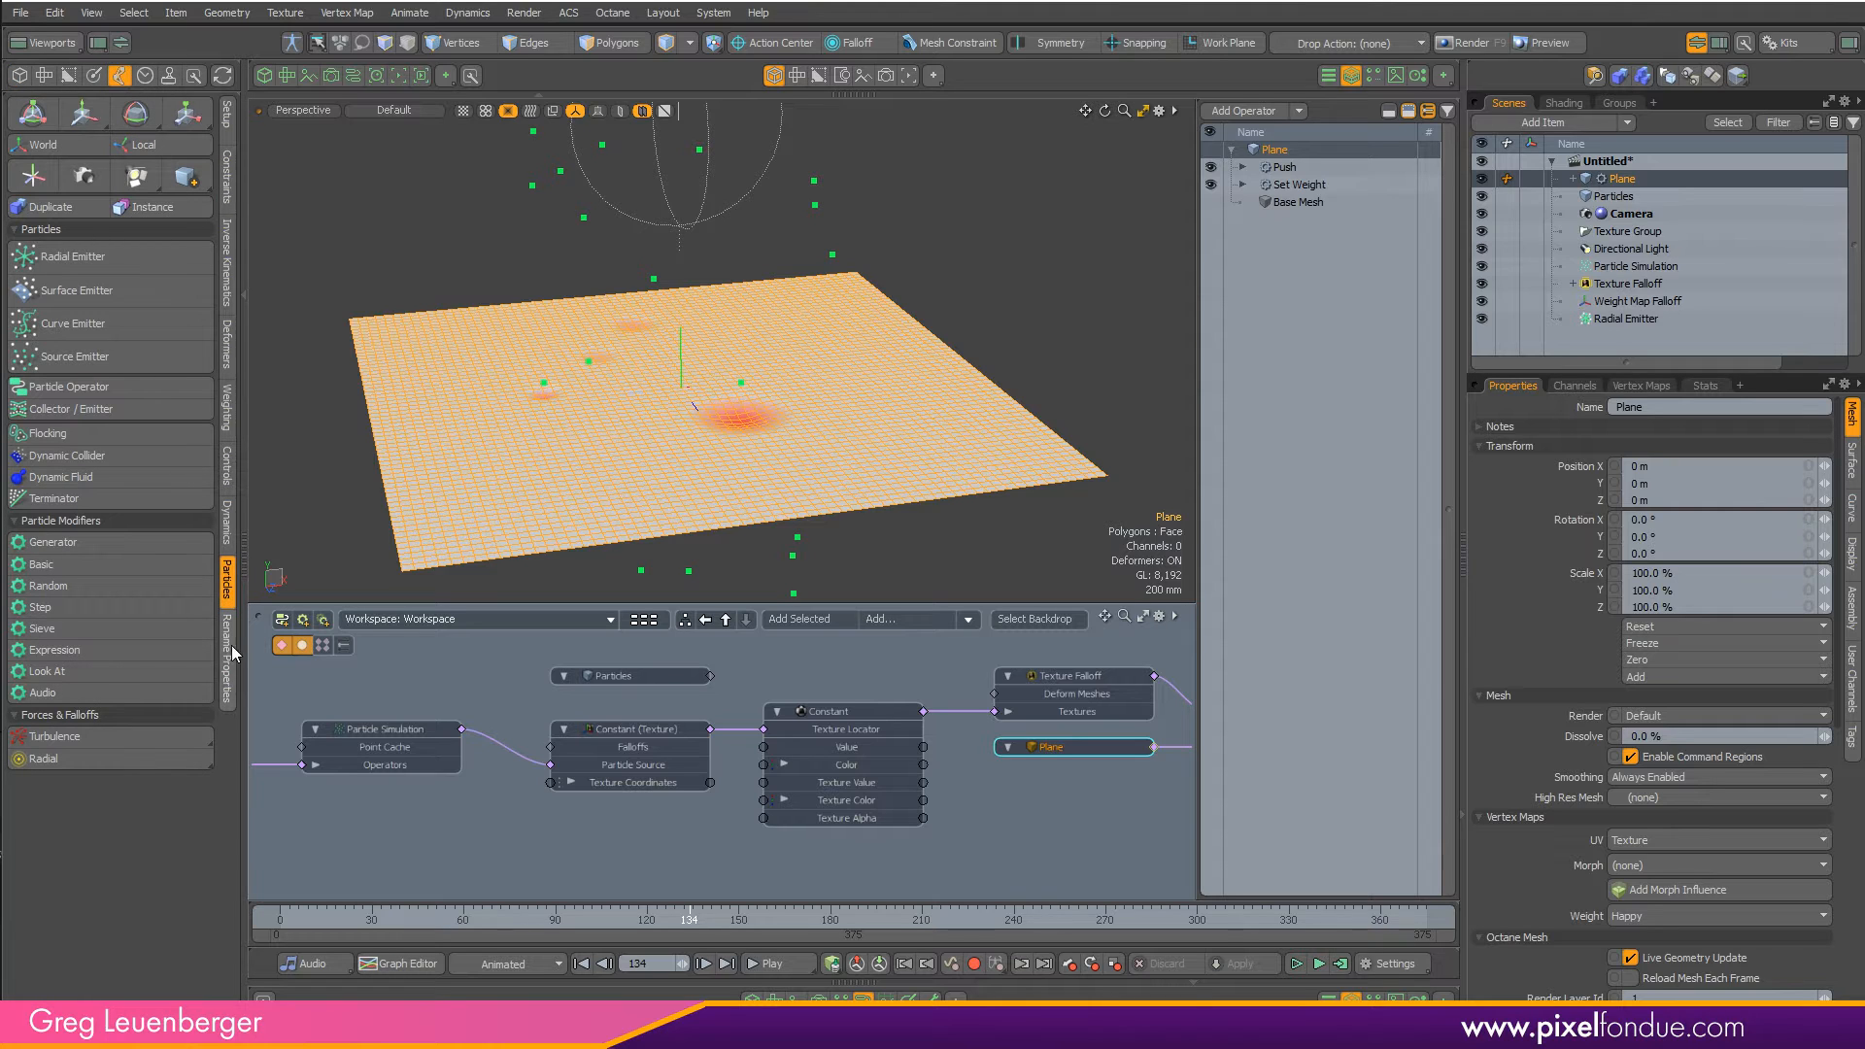
{"action": "left_click", "coordinate": [233, 531]}
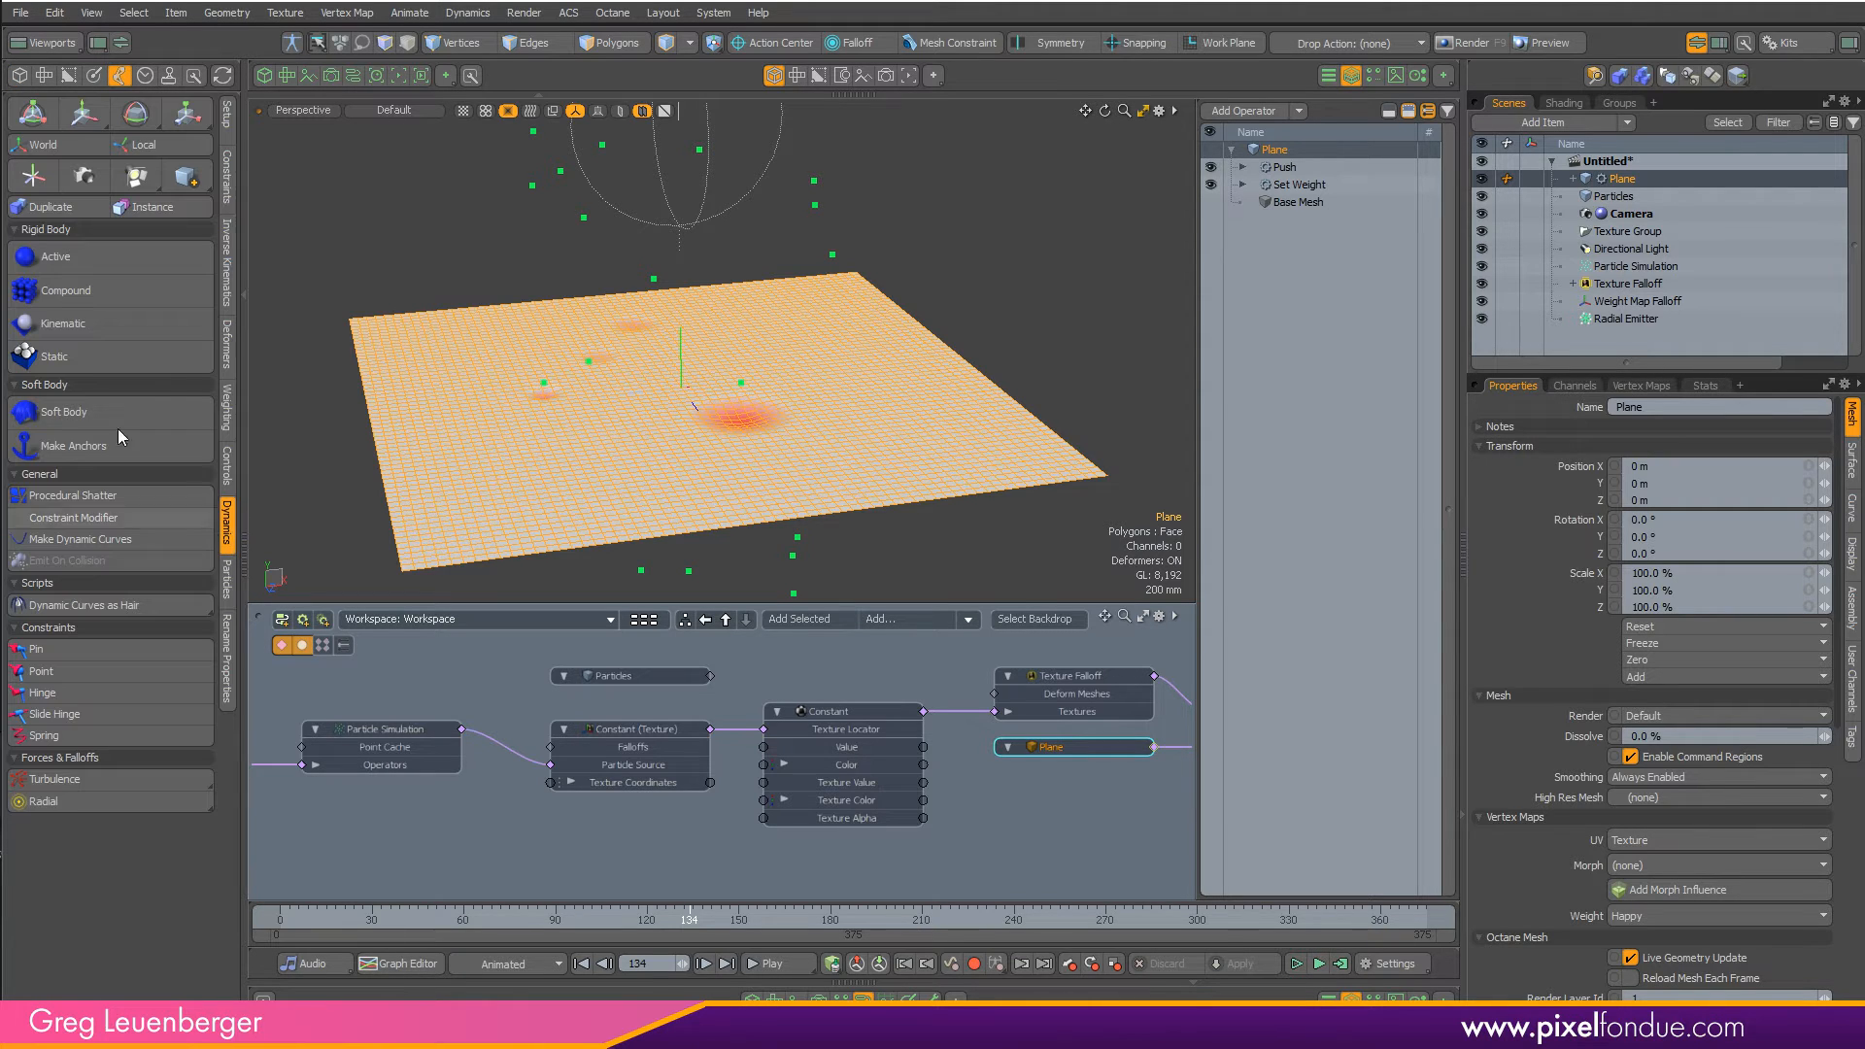
{"action": "left_click", "coordinate": [67, 365]}
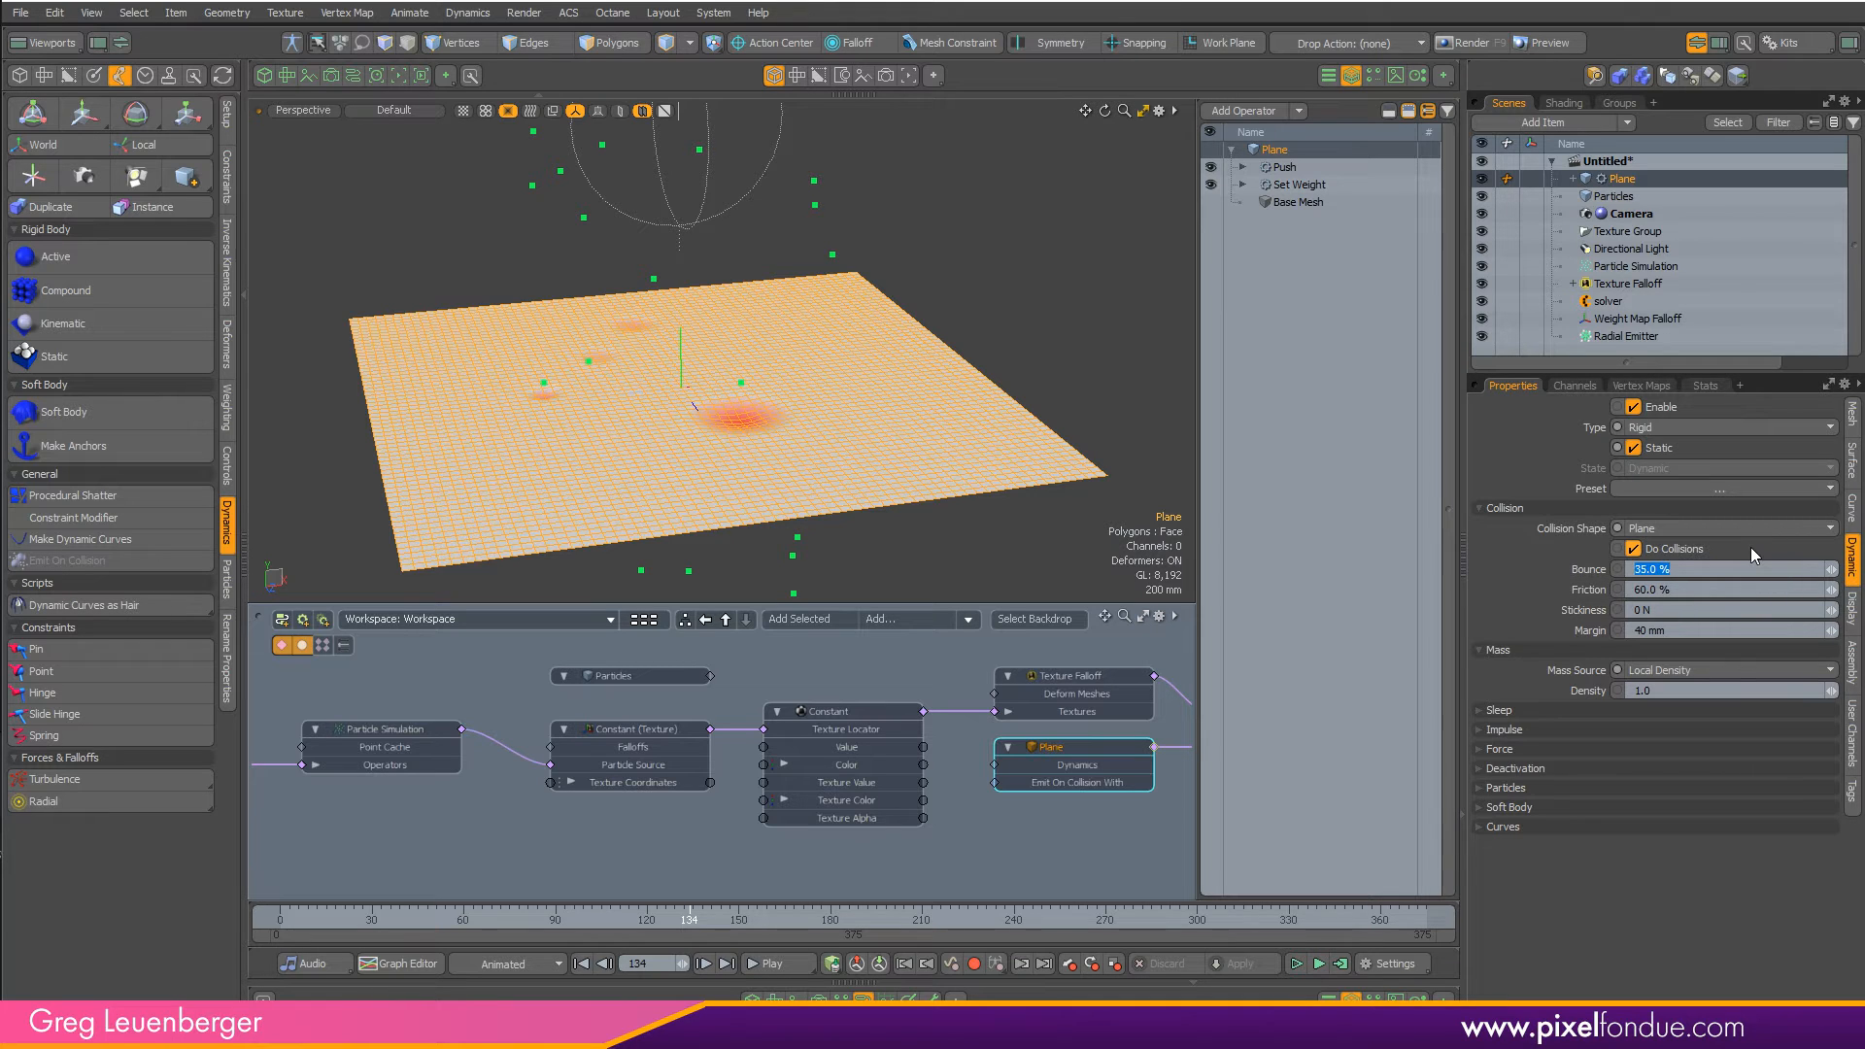
{"action": "type", "text": "0"}
{"action": "key", "text": "Return"}
- Add a Dynamic Collider with the Particle Simulation and the Plane selected together
{"action": "left_click_drag", "start_coordinate": [553, 753], "coordinate": [609, 787], "text": "alt"}
{"action": "left_click", "coordinate": [563, 858]}
{"action": "left_click", "coordinate": [515, 738]}
{"action": "left_click_drag", "start_coordinate": [1088, 772], "coordinate": [1036, 783], "text": "alt"}
{"action": "scroll", "coordinate": [1035, 784], "scroll_direction": "up", "scroll_amount": 2}
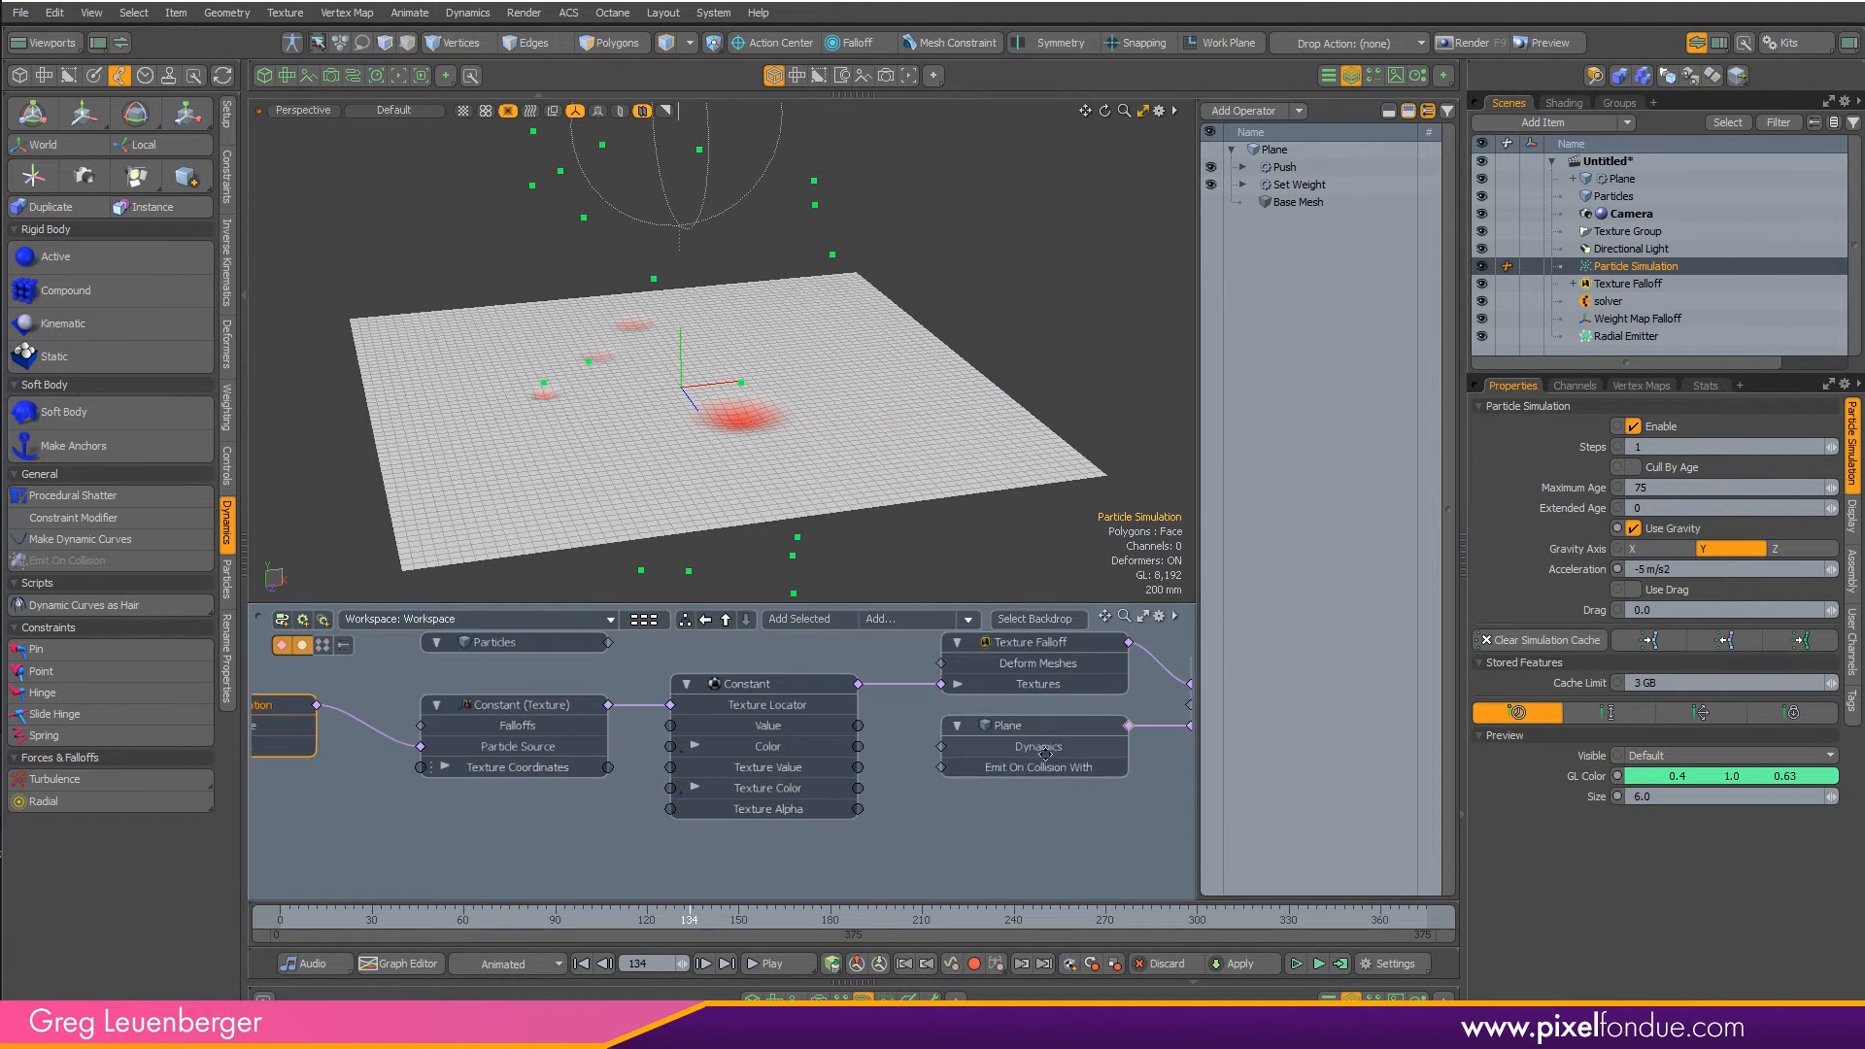
{"action": "left_click", "coordinate": [1052, 745], "text": "shift"}
{"action": "left_click_drag", "start_coordinate": [948, 825], "coordinate": [1039, 833], "text": "alt"}
{"action": "left_click_drag", "start_coordinate": [774, 838], "coordinate": [865, 830], "text": "alt"}
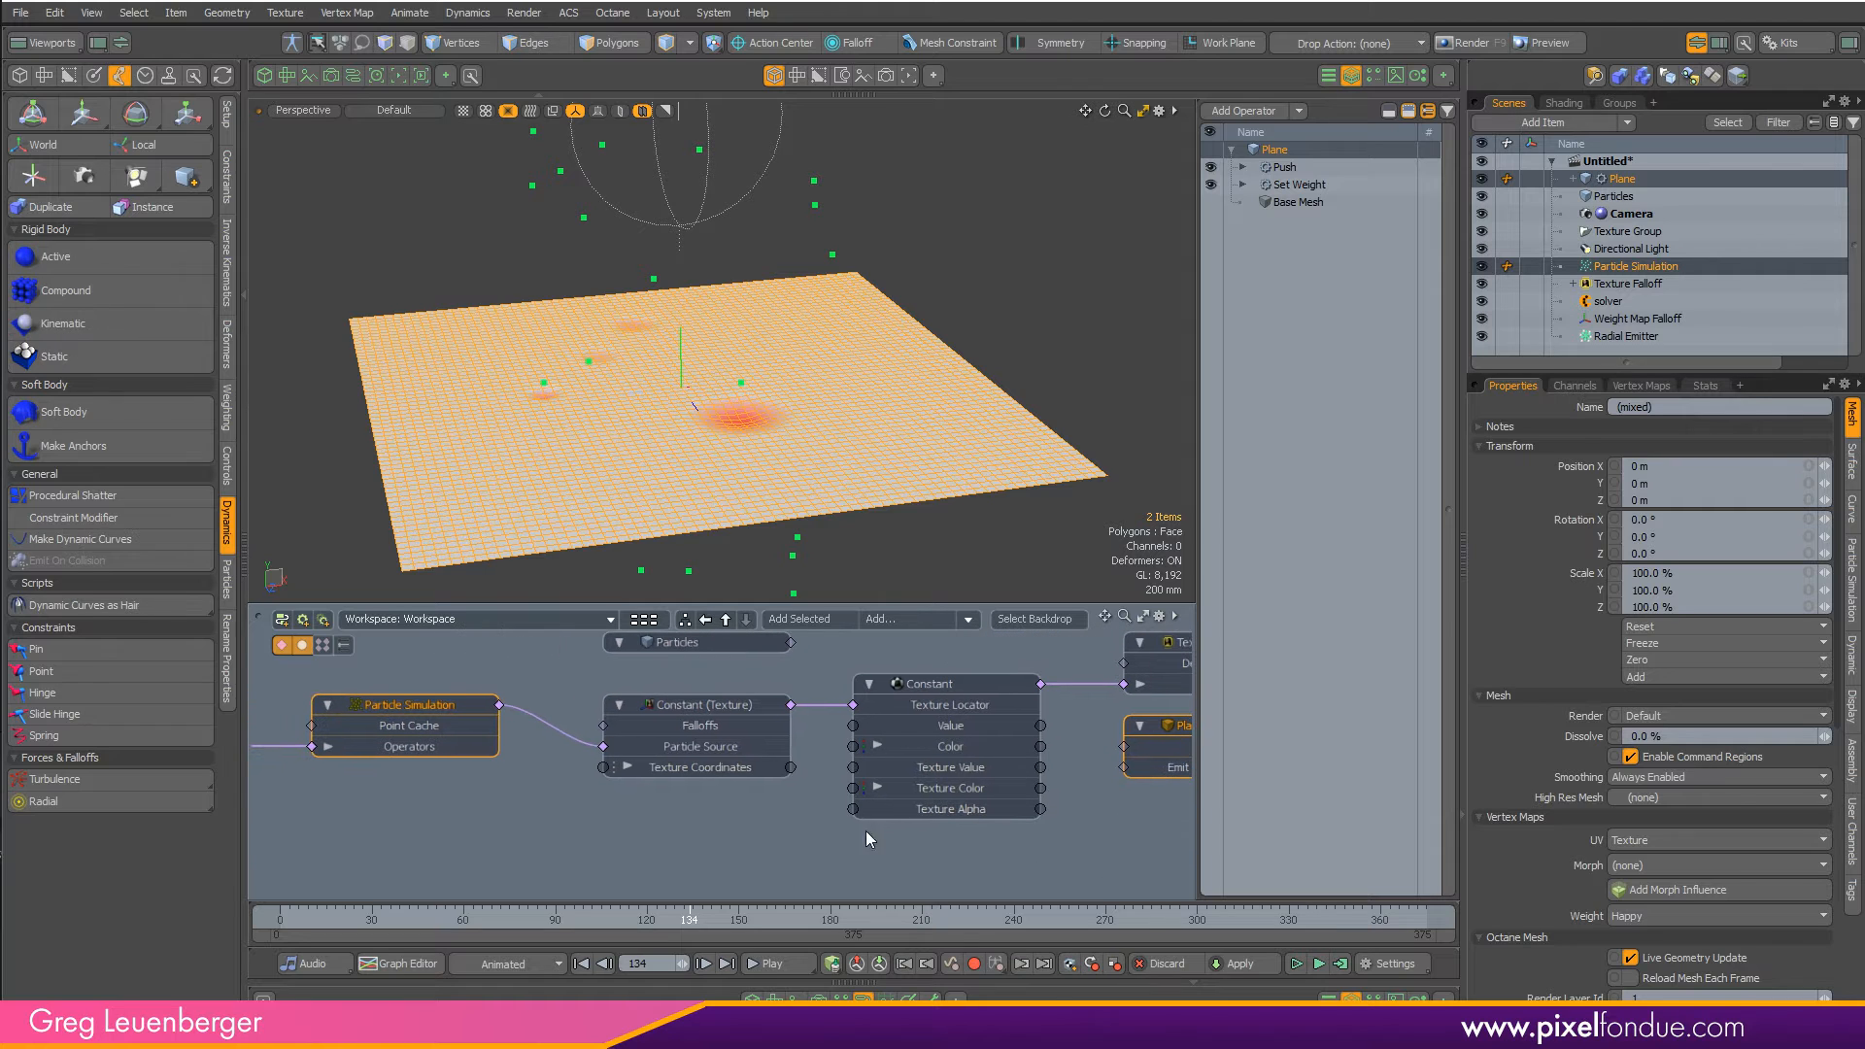
{"action": "scroll", "coordinate": [749, 858], "scroll_direction": "down", "scroll_amount": 2}
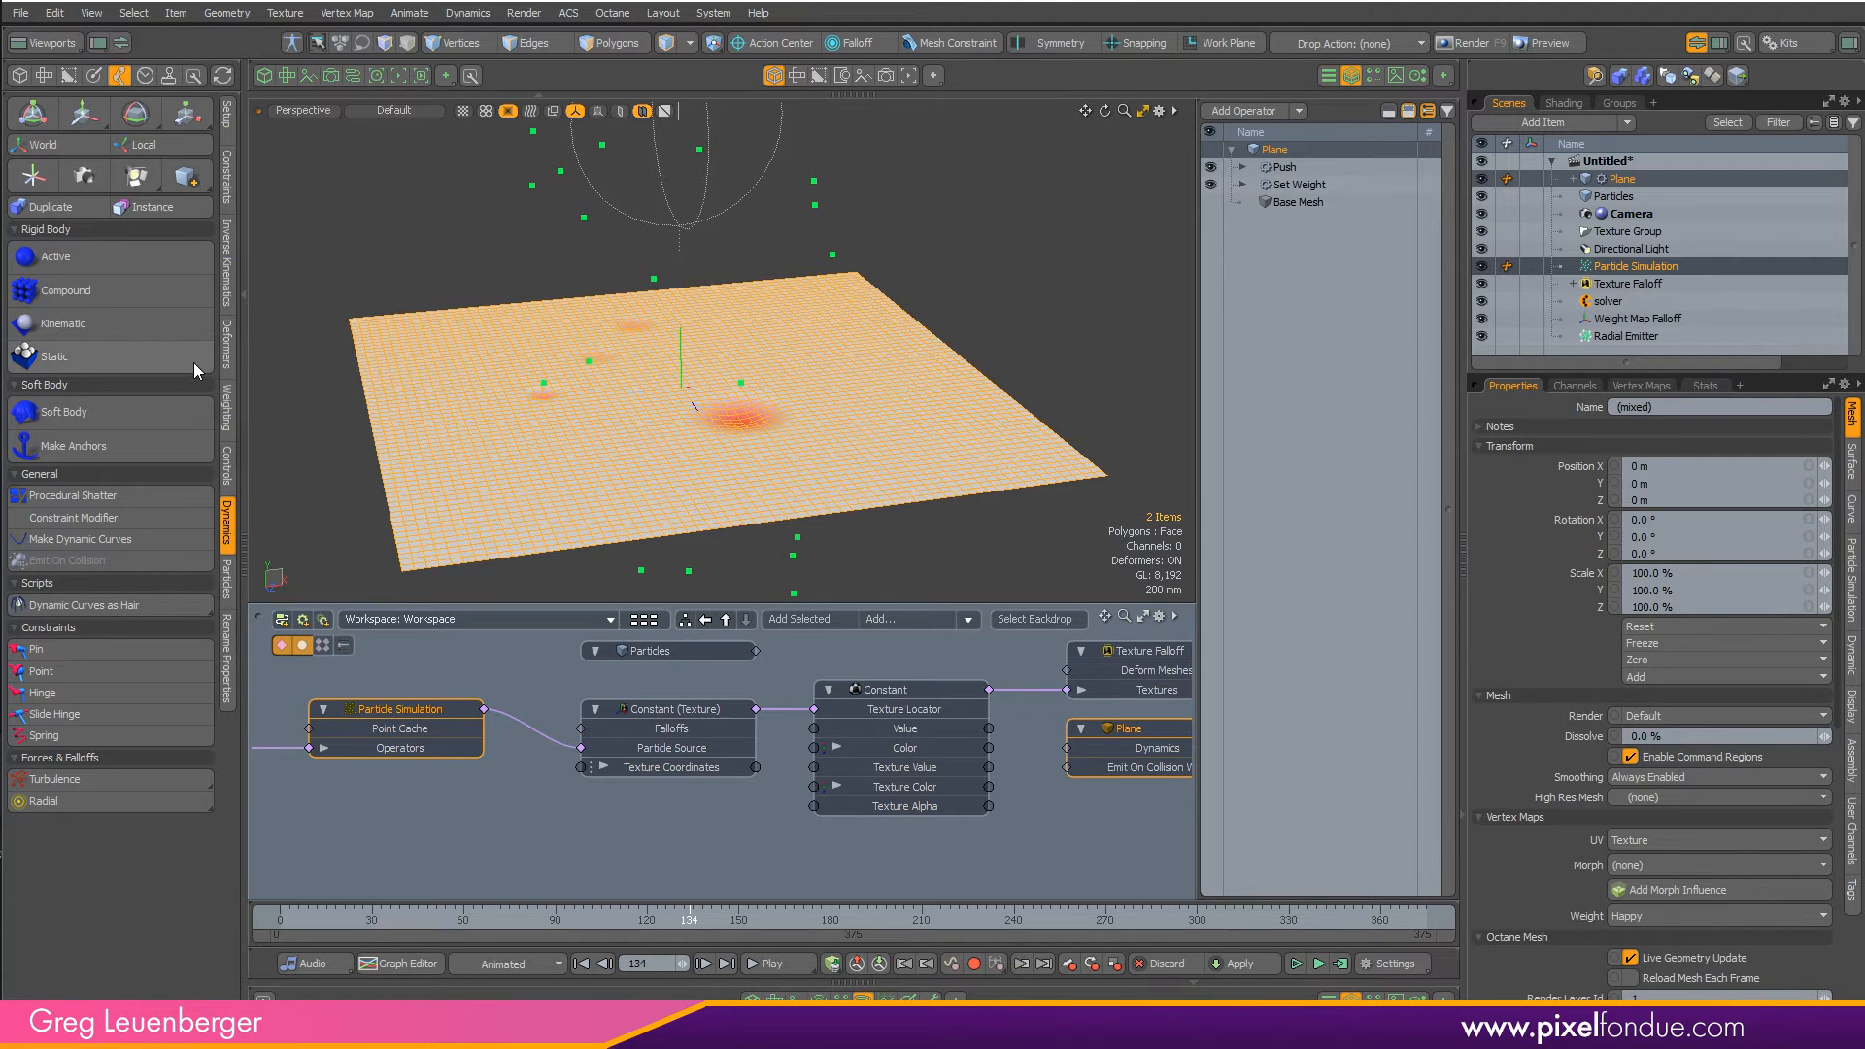
{"action": "left_click", "coordinate": [225, 581]}
{"action": "left_click", "coordinate": [97, 456]}
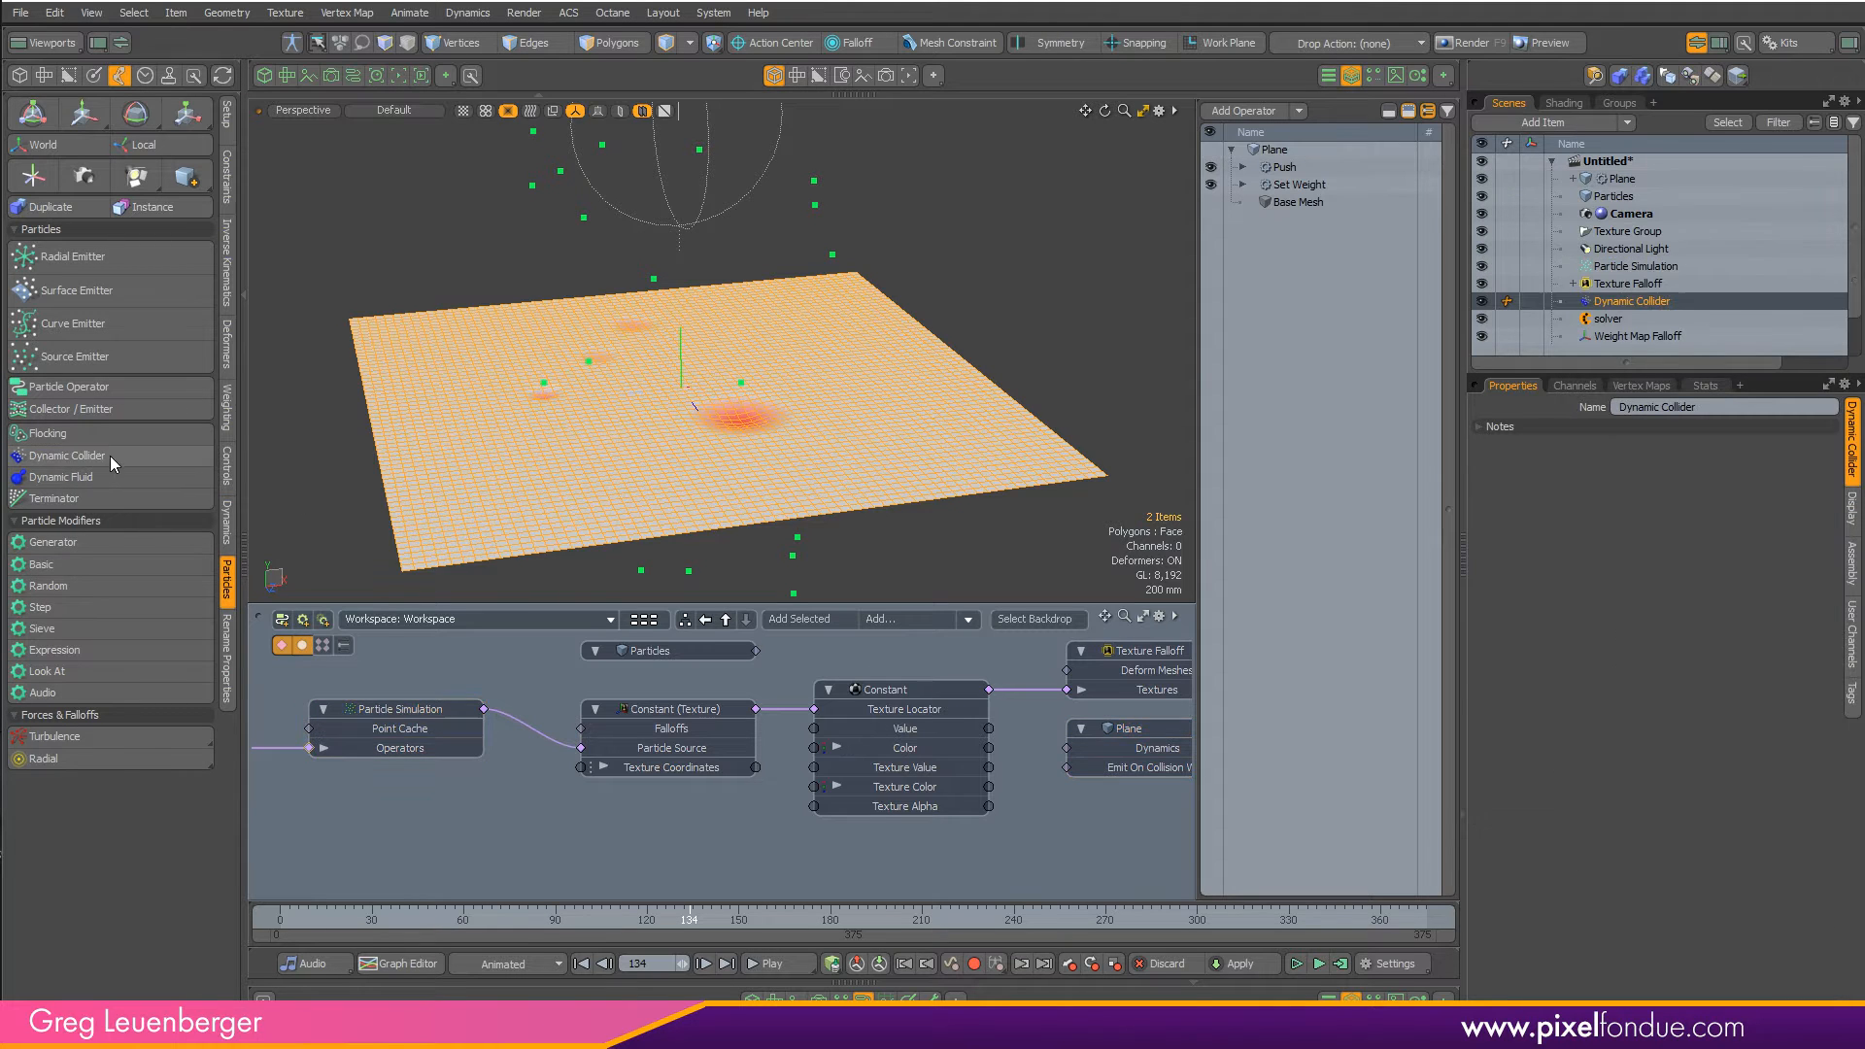
- Compute the simulation from frame 0 to 375 and play it back to review the particles colliding with the Plane
{"action": "left_click", "coordinate": [579, 843]}
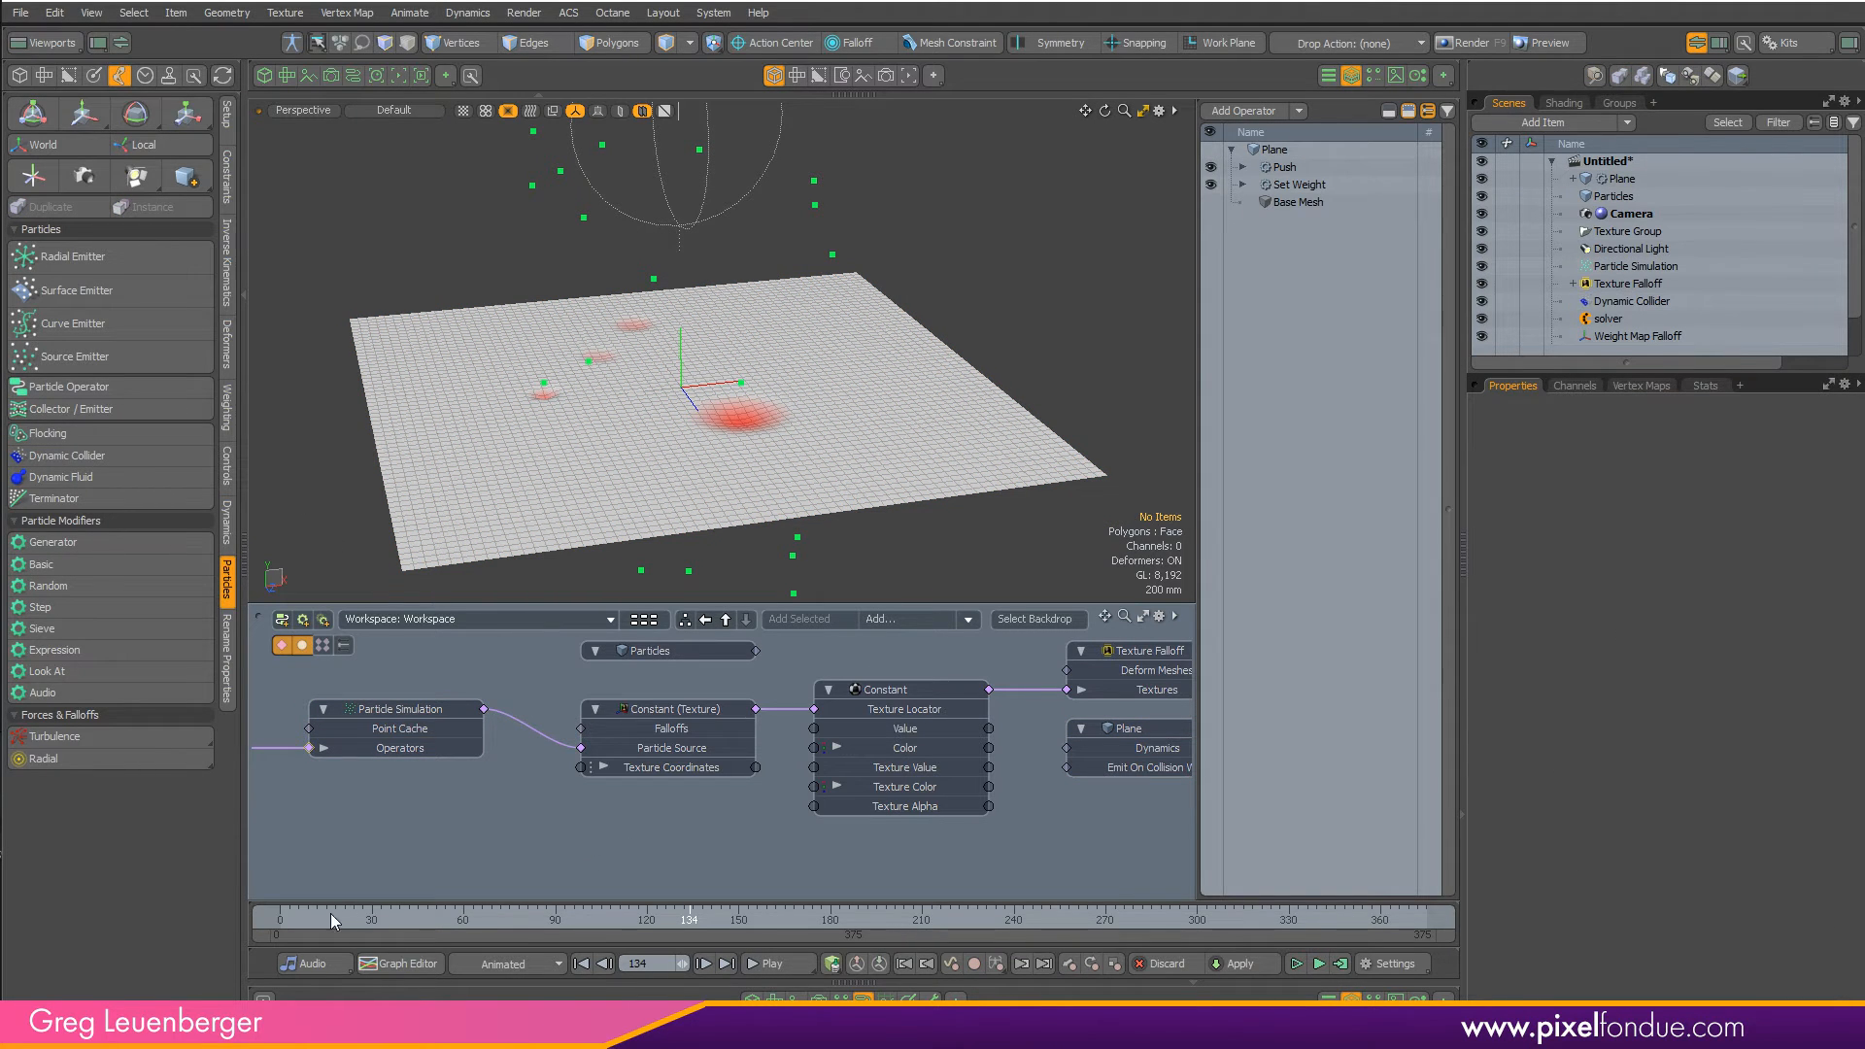
{"action": "left_click_drag", "start_coordinate": [330, 913], "coordinate": [266, 923]}
{"action": "left_click", "coordinate": [1346, 963]}
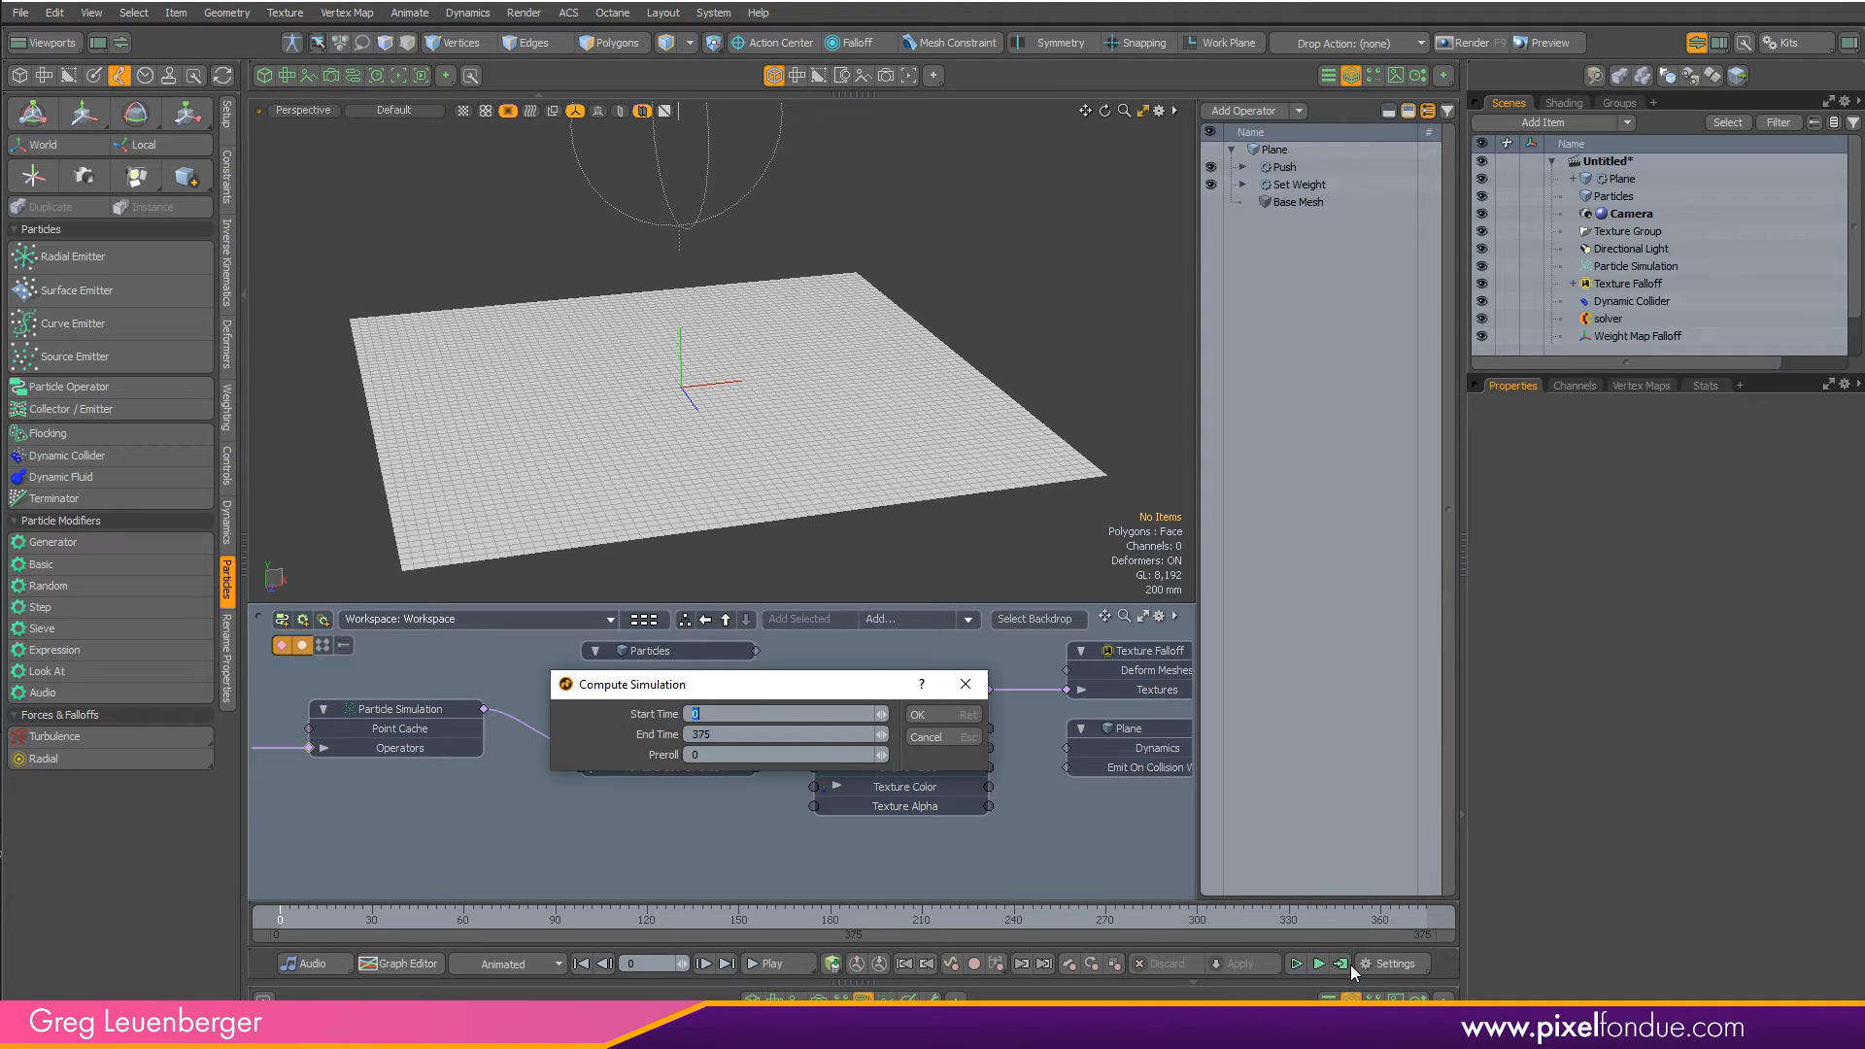
{"action": "left_click", "coordinate": [940, 715]}
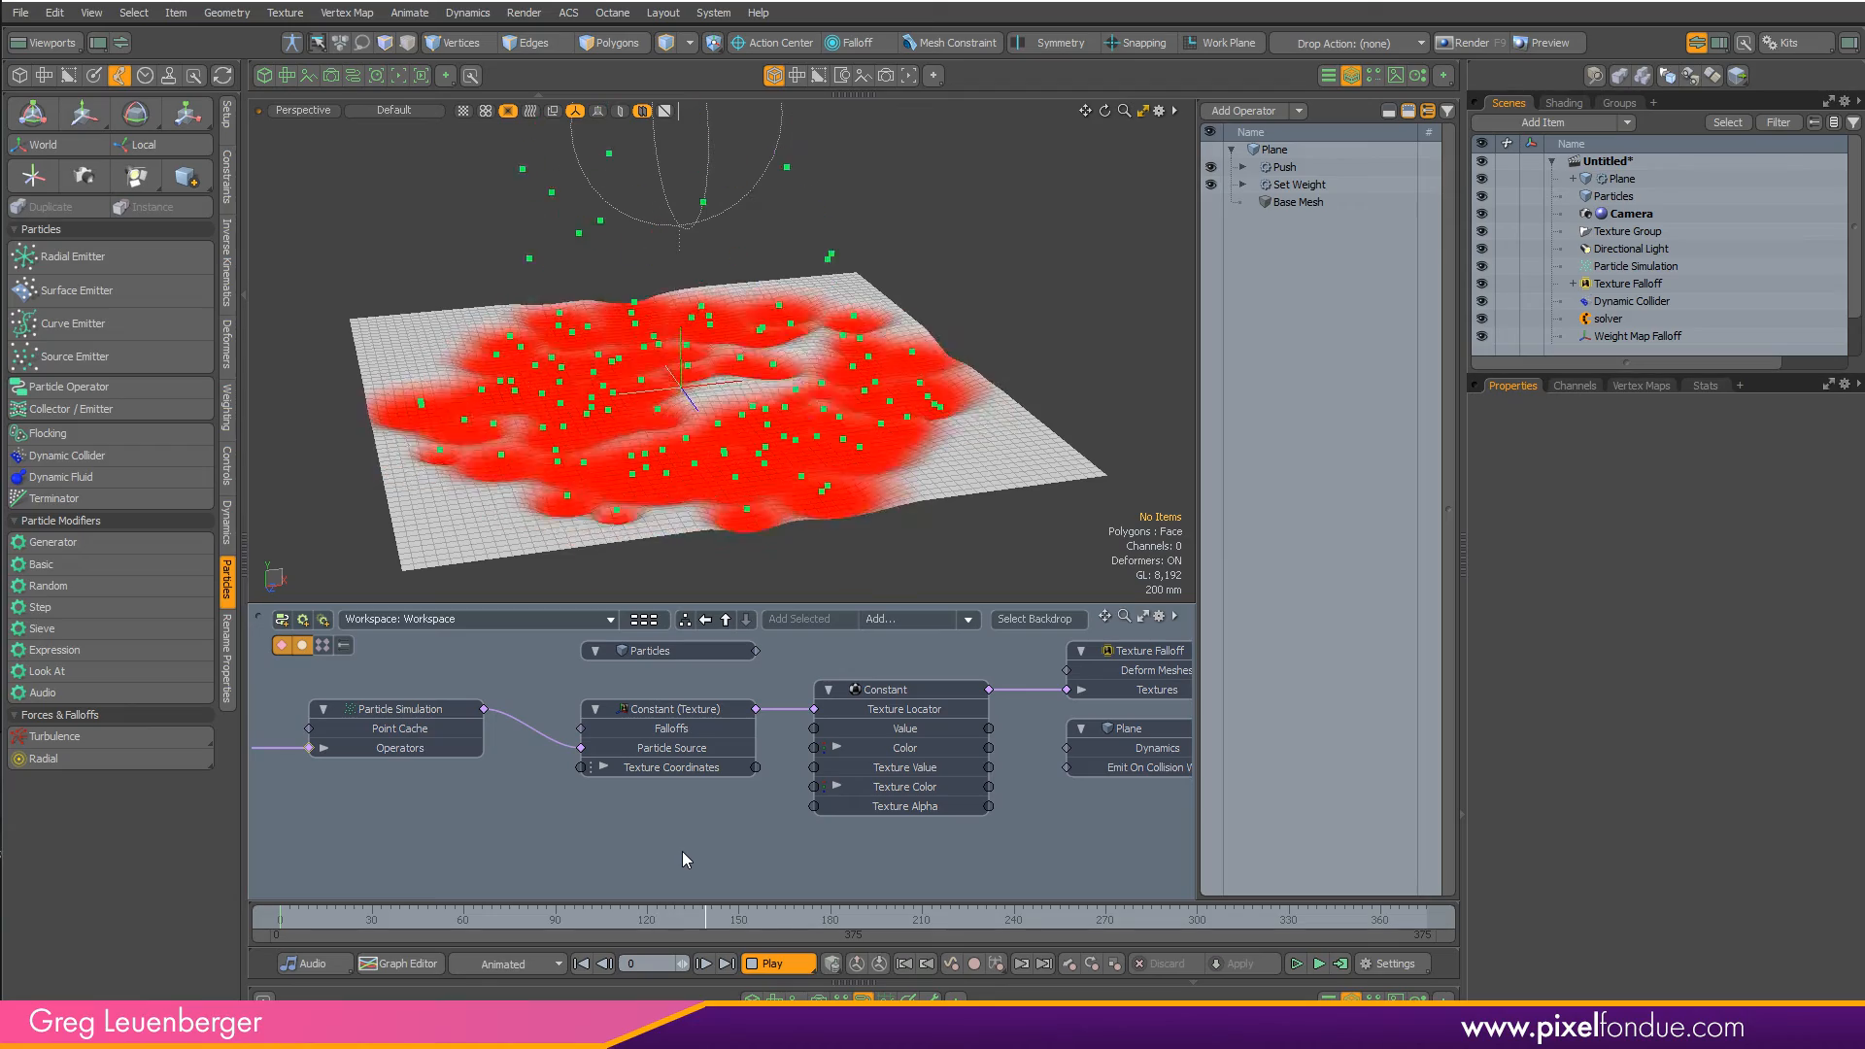
{"action": "left_click", "coordinate": [789, 962]}
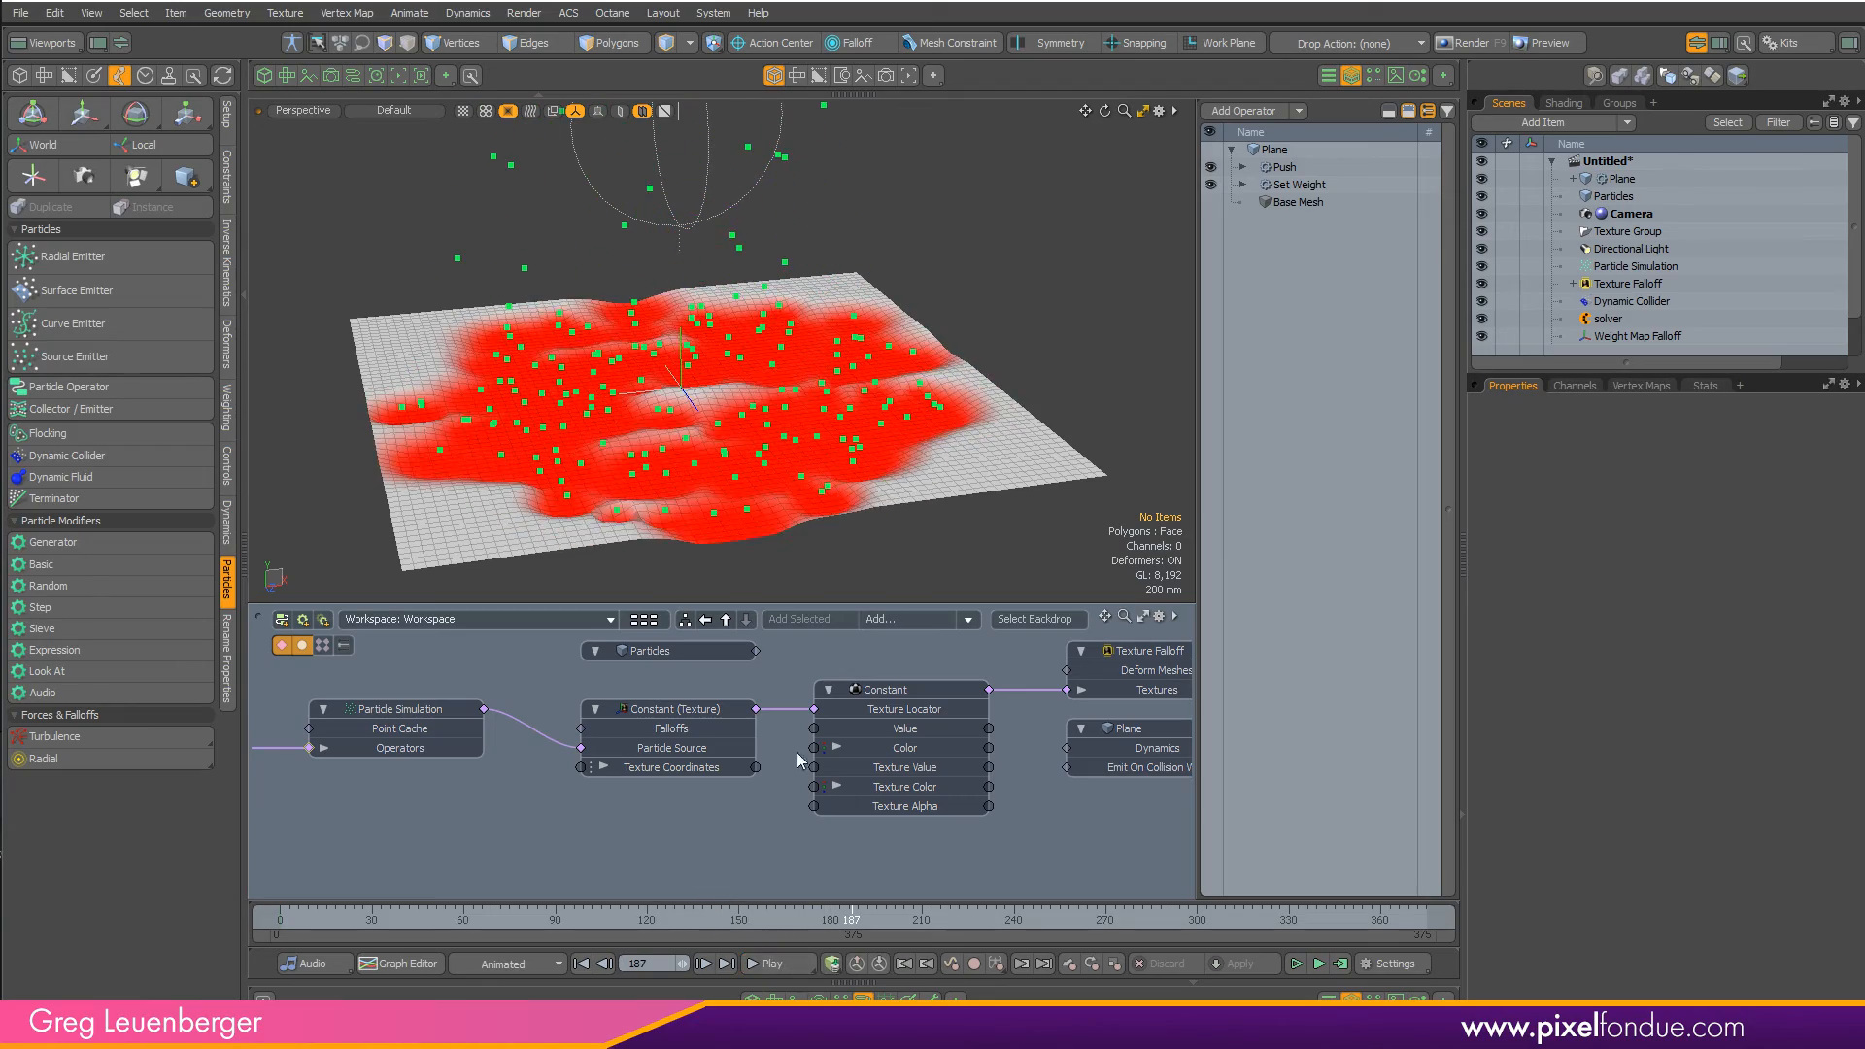
{"action": "mouse_move", "coordinate": [806, 466]}
{"action": "left_mouse_down", "text": "alt"}
{"action": "mouse_move", "coordinate": [825, 364]}
{"action": "mouse_move", "coordinate": [874, 485]}
{"action": "mouse_move", "coordinate": [981, 398]}
{"action": "mouse_move", "coordinate": [962, 408]}
{"action": "mouse_move", "coordinate": [933, 369]}
{"action": "mouse_move", "coordinate": [845, 525]}
{"action": "mouse_move", "coordinate": [805, 501]}
{"action": "left_mouse_up", "text": "alt"}
{"action": "scroll", "coordinate": [879, 466], "scroll_direction": "up", "scroll_amount": 5}
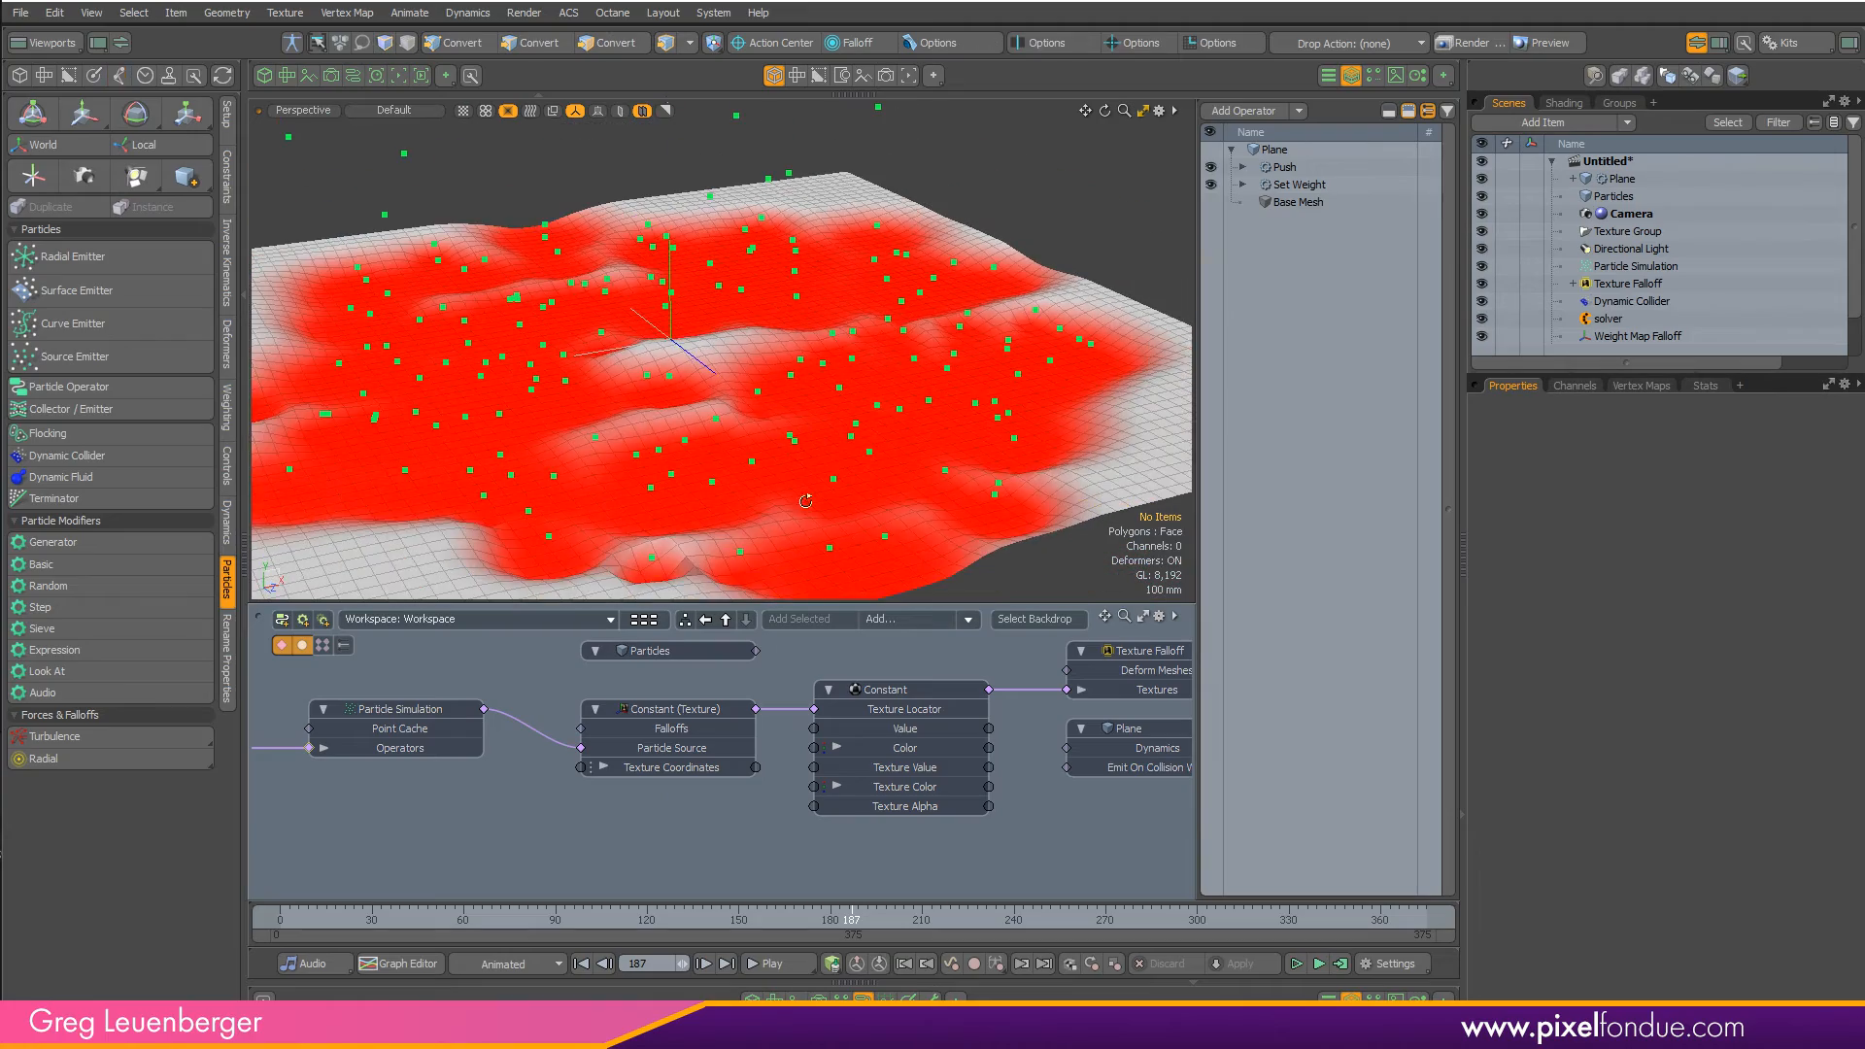
- Go to frame 60 and create a frozen duplicate of the Plane with Duplicate and Freeze
{"action": "left_click_drag", "start_coordinate": [406, 923], "coordinate": [465, 913]}
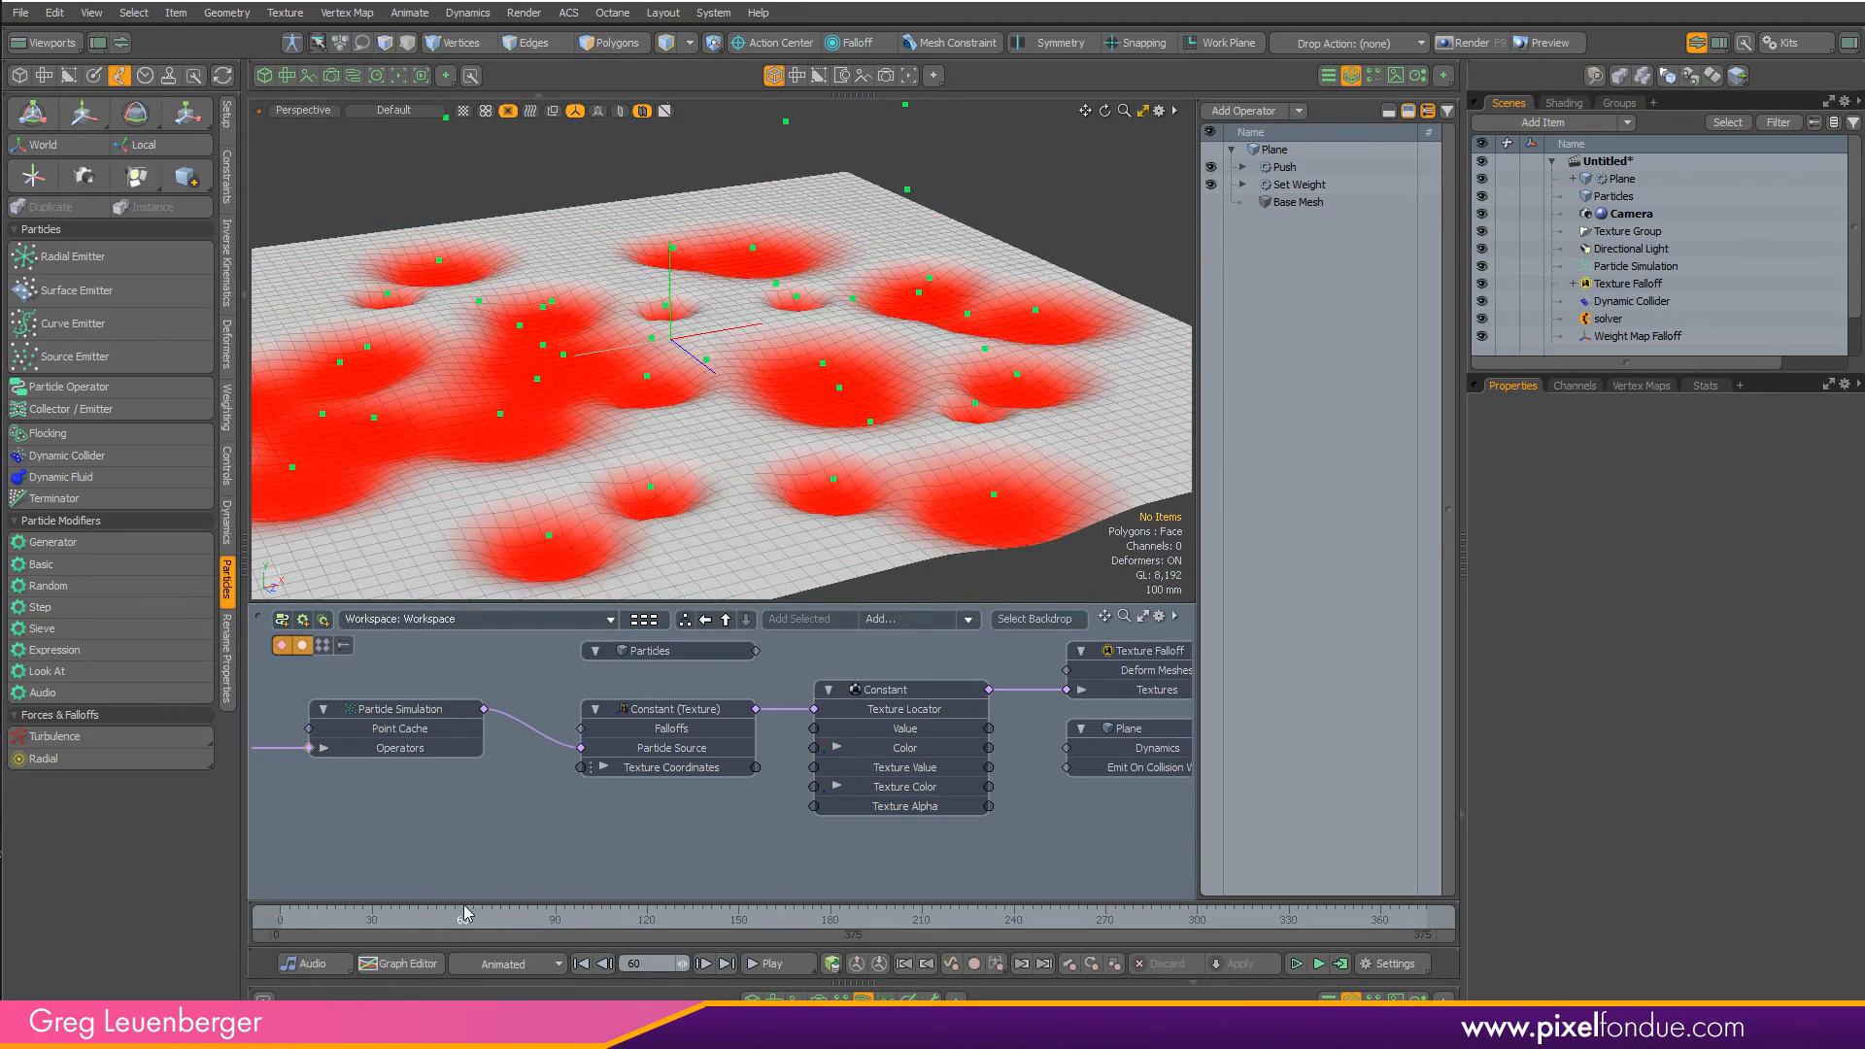
{"action": "left_click_drag", "start_coordinate": [933, 433], "coordinate": [831, 505], "text": "alt"}
{"action": "scroll", "coordinate": [888, 437], "scroll_direction": "down", "scroll_amount": 3}
{"action": "left_click", "coordinate": [1076, 478]}
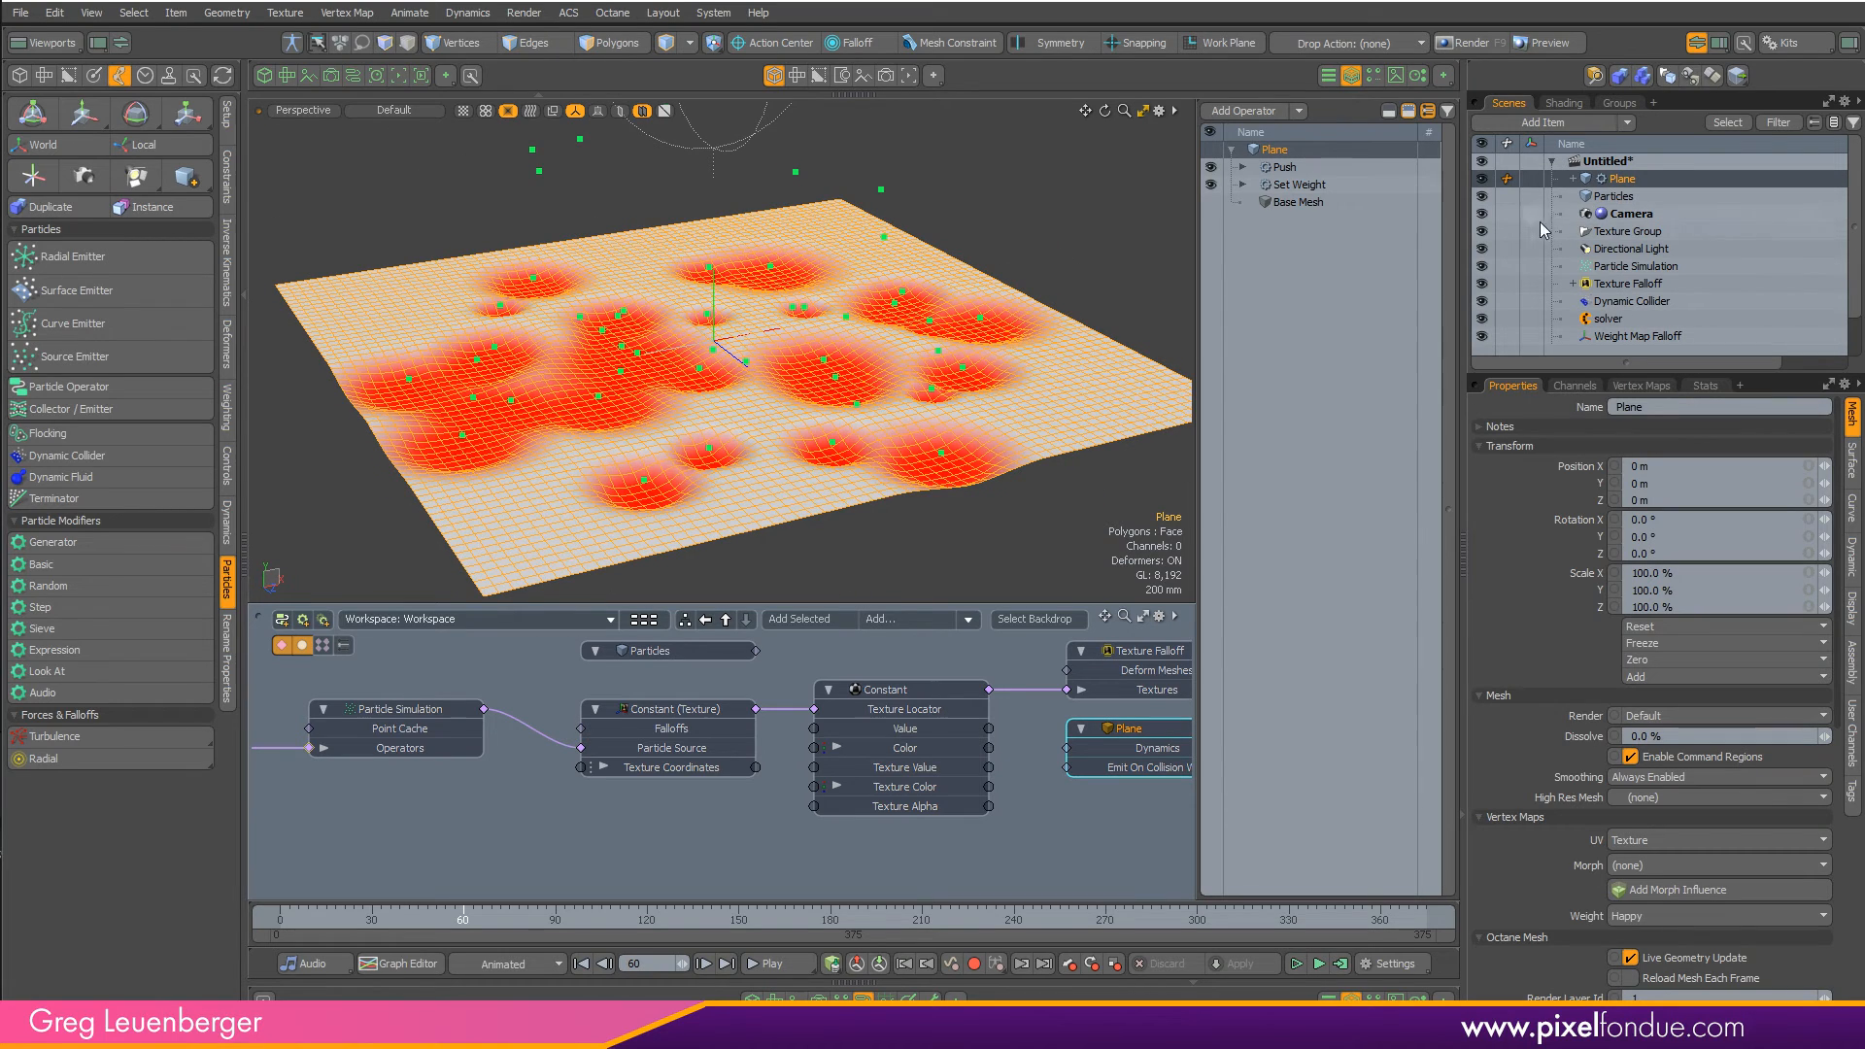
{"action": "right_click", "coordinate": [1605, 184]}
{"action": "mouse_move", "coordinate": [1631, 367]}
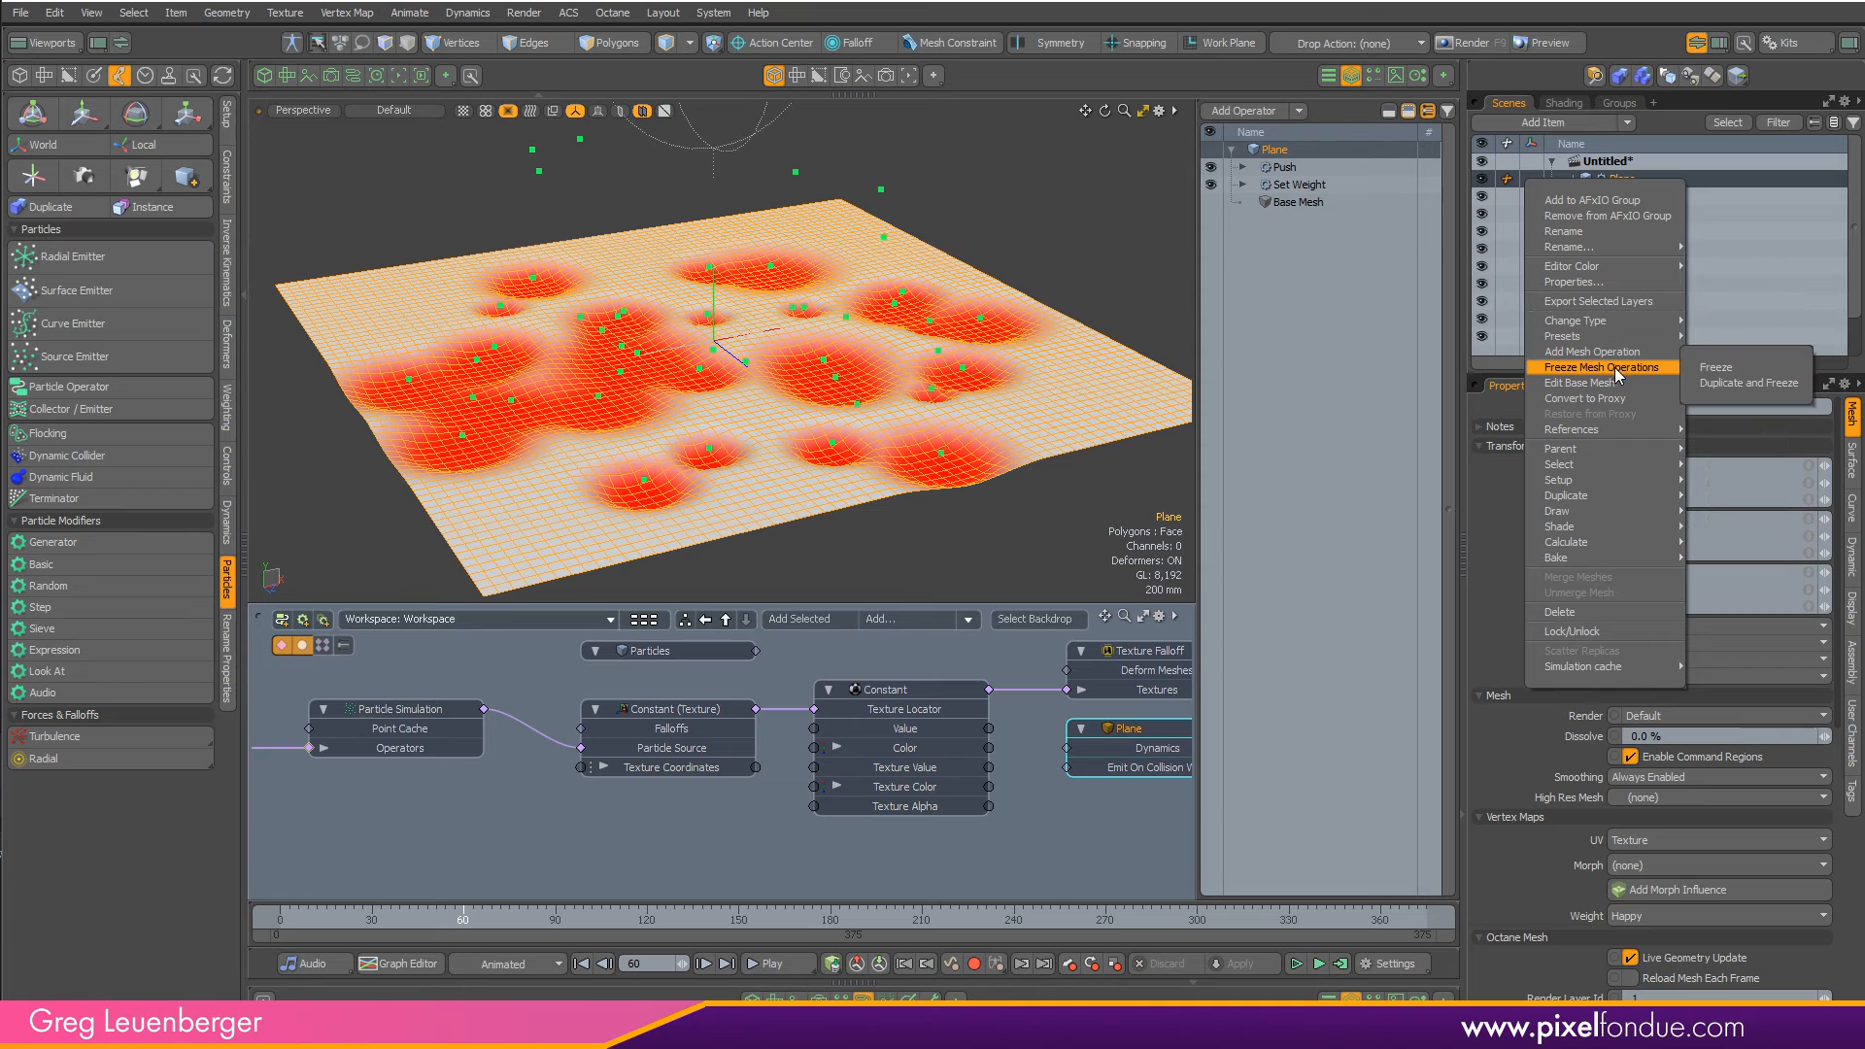
{"action": "left_click", "coordinate": [1719, 384]}
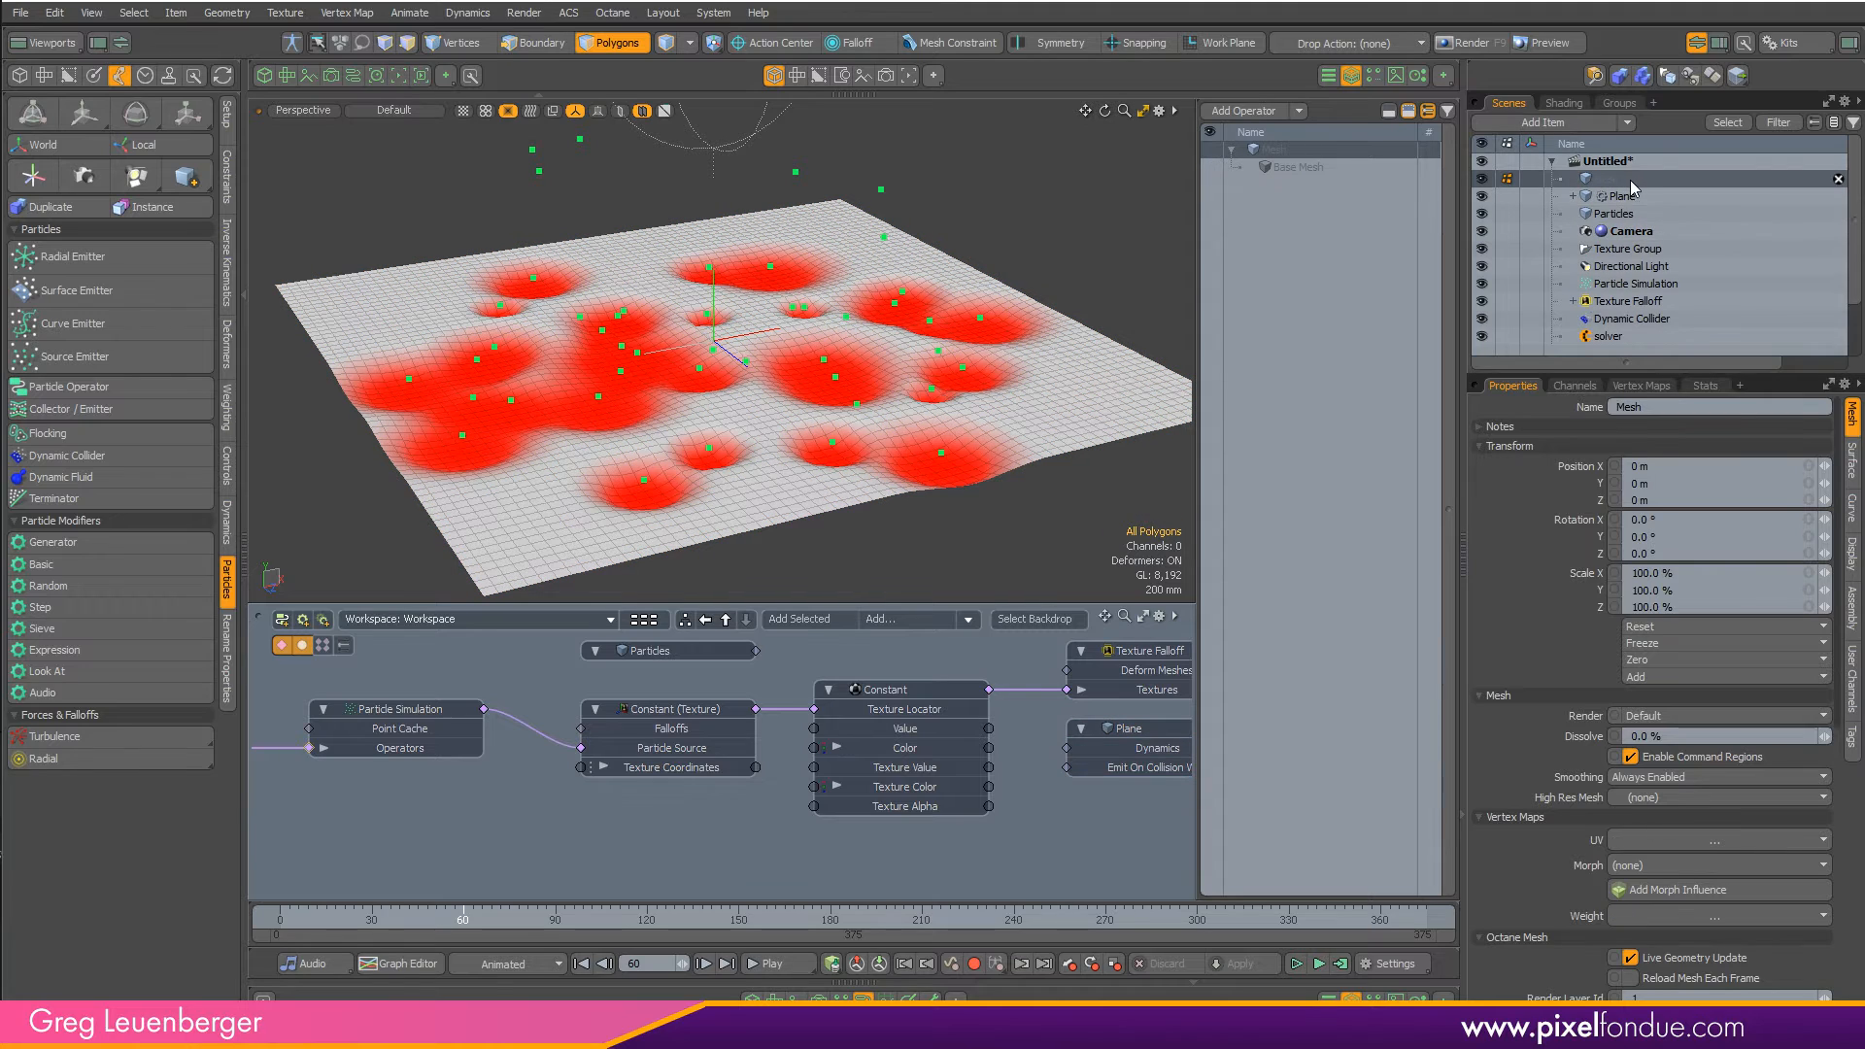
- Hide the inactive items and particles from the viewport and examine the dents in the frozen mesh
{"action": "left_click", "coordinate": [620, 111]}
{"action": "left_click", "coordinate": [611, 43]}
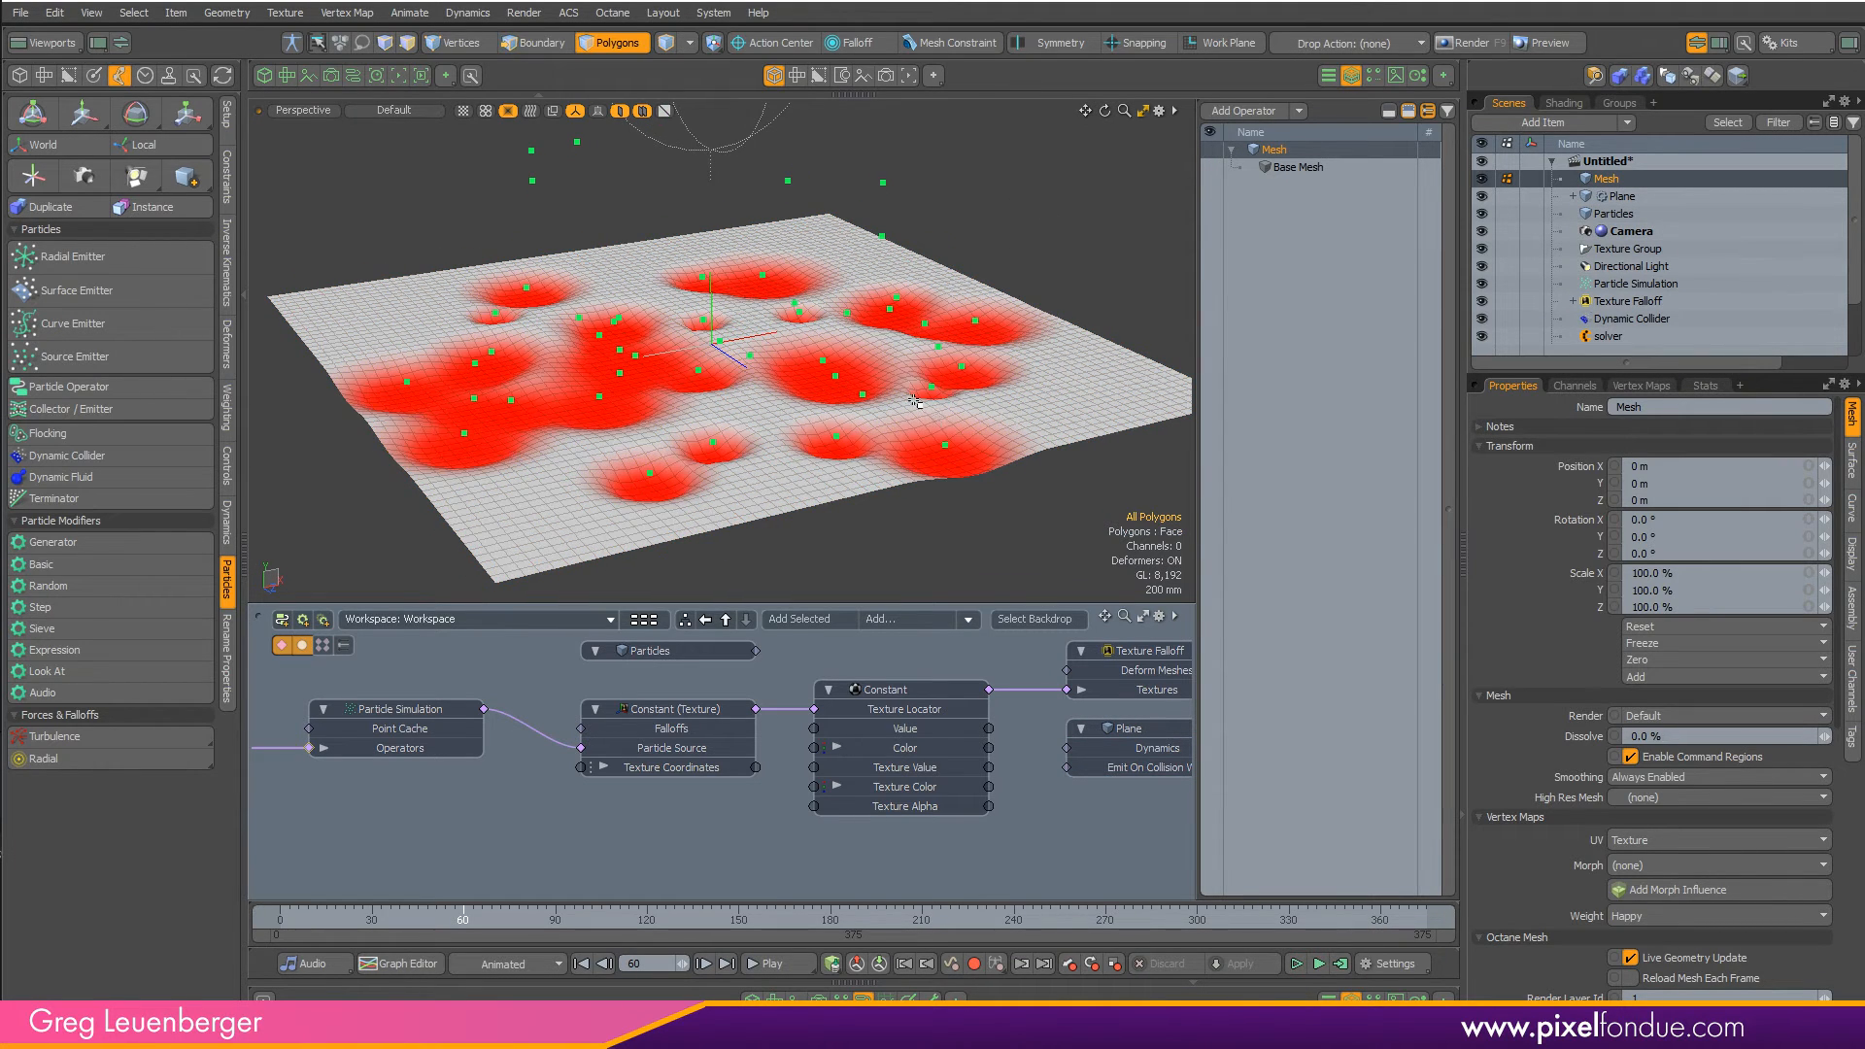
{"action": "left_click", "coordinate": [721, 474]}
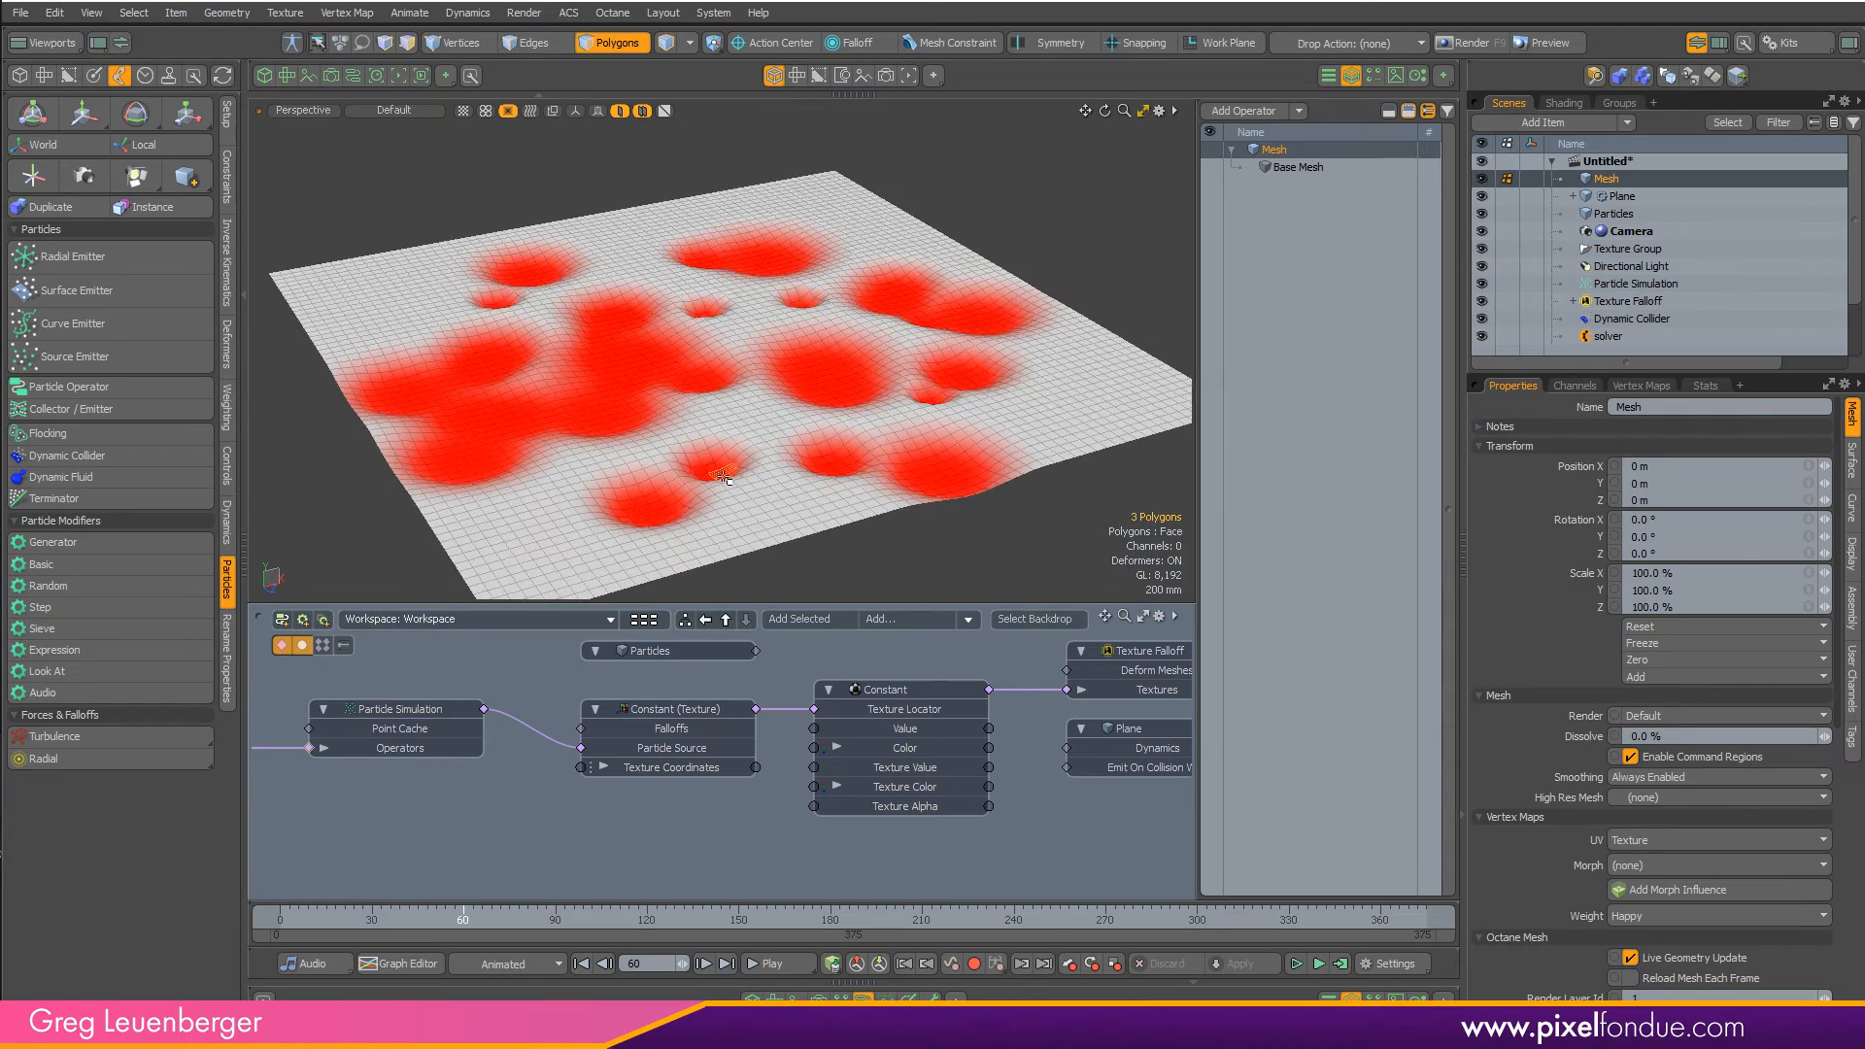
{"action": "left_click_drag", "start_coordinate": [874, 554], "coordinate": [910, 446], "text": "alt"}
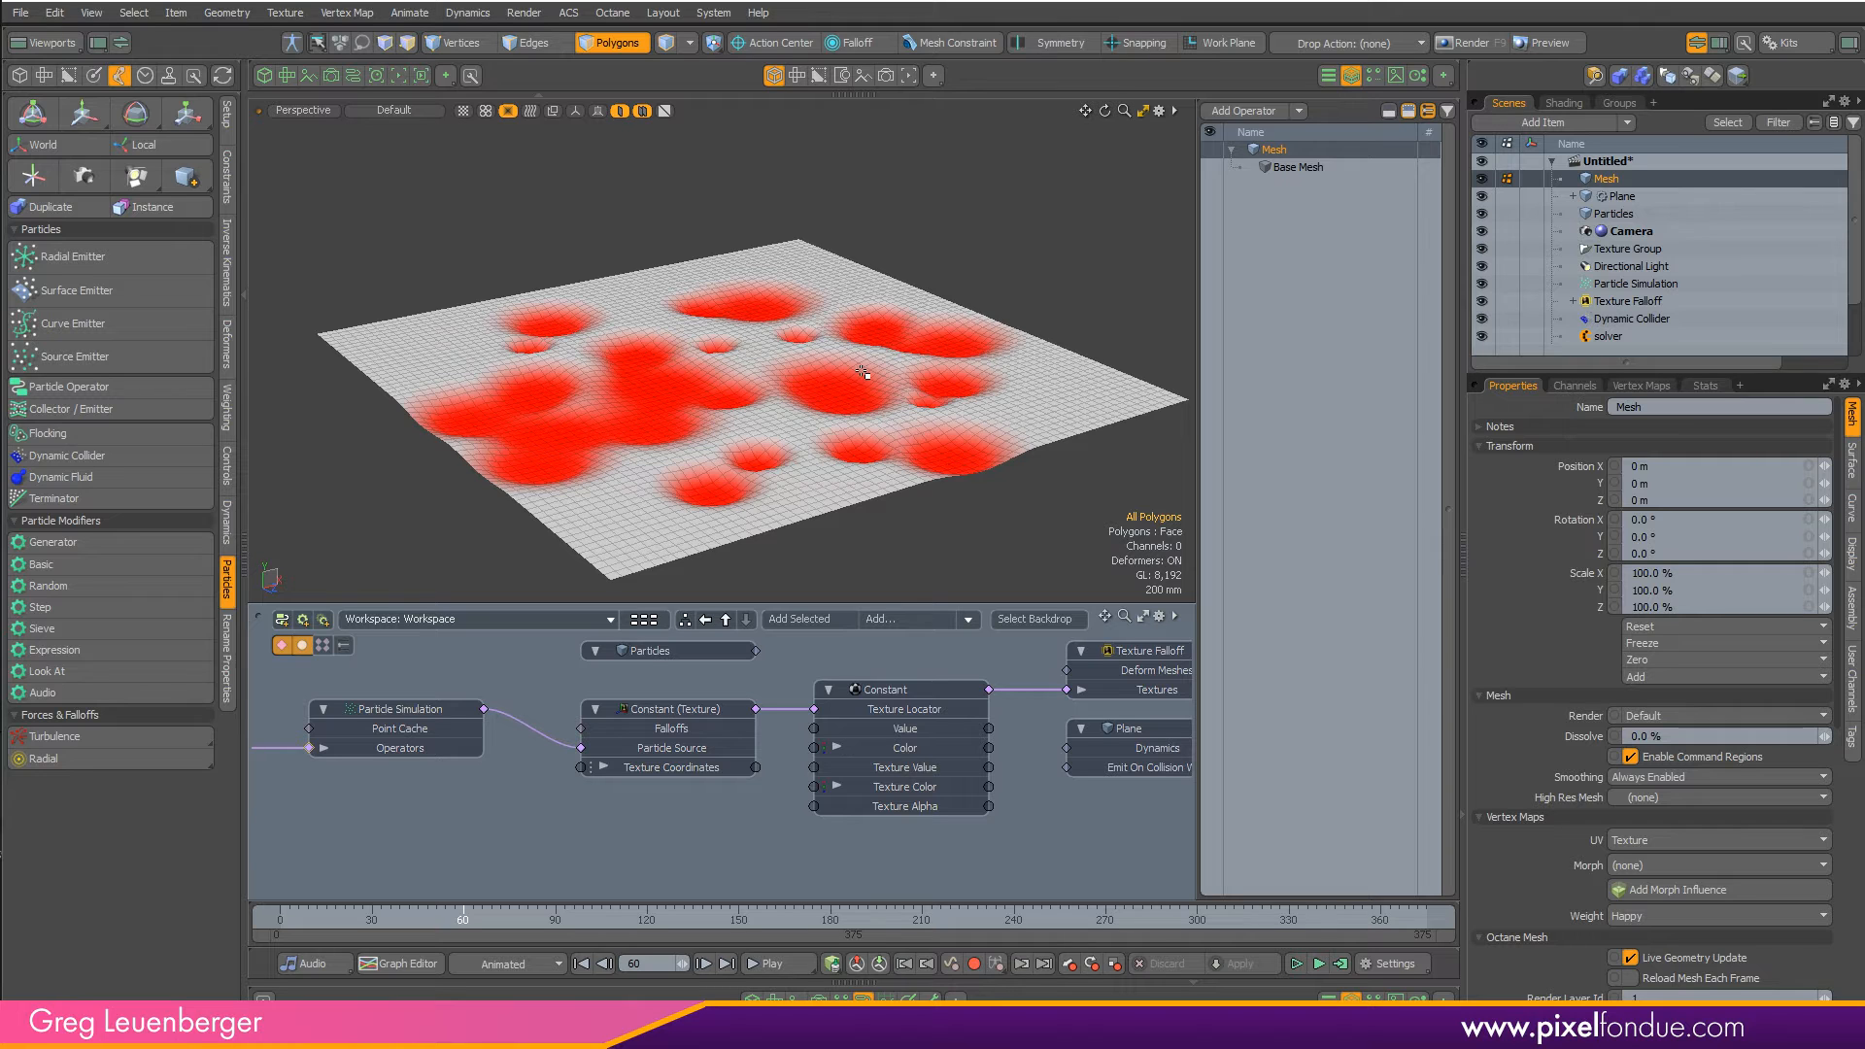
{"action": "left_click_drag", "start_coordinate": [863, 372], "coordinate": [857, 384], "text": "alt"}
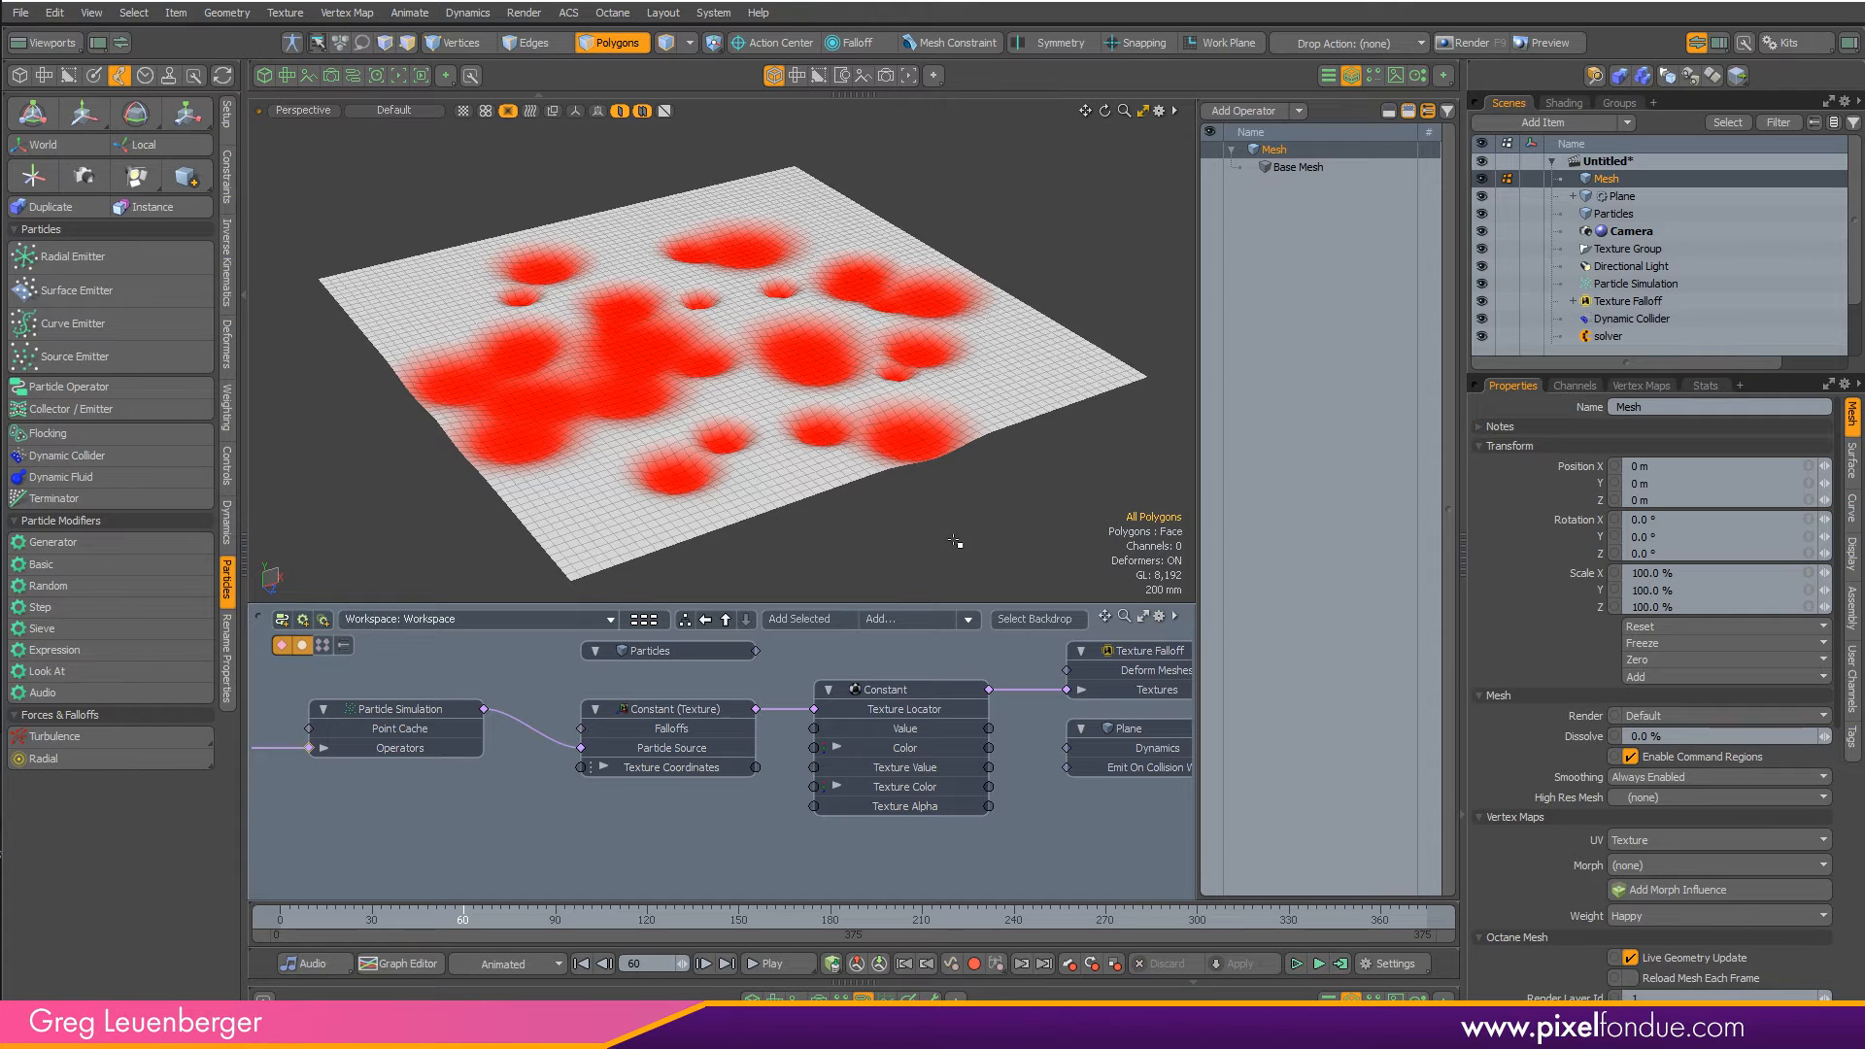
- Open the Ship.lxo scene, show the ship along with the Ocean mesh, and advance to frame 144
{"action": "left_click", "coordinate": [20, 12]}
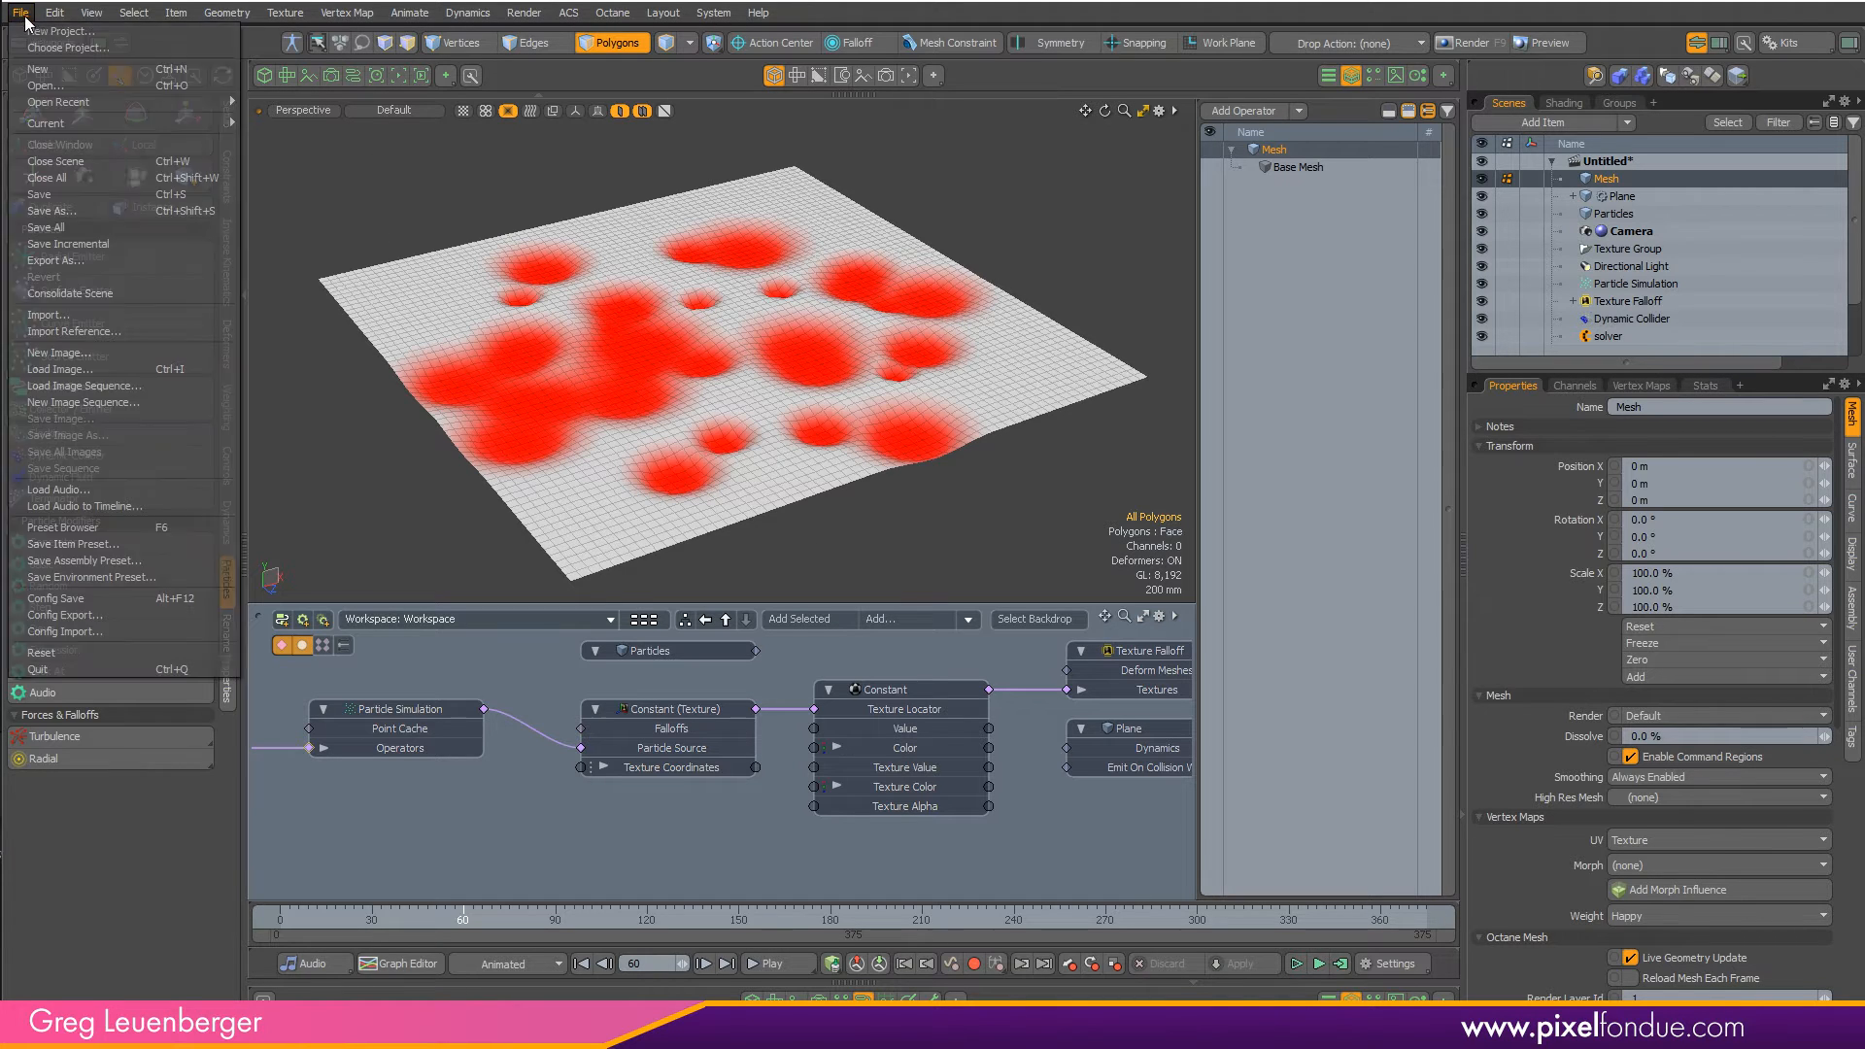
{"action": "left_click", "coordinate": [658, 294]}
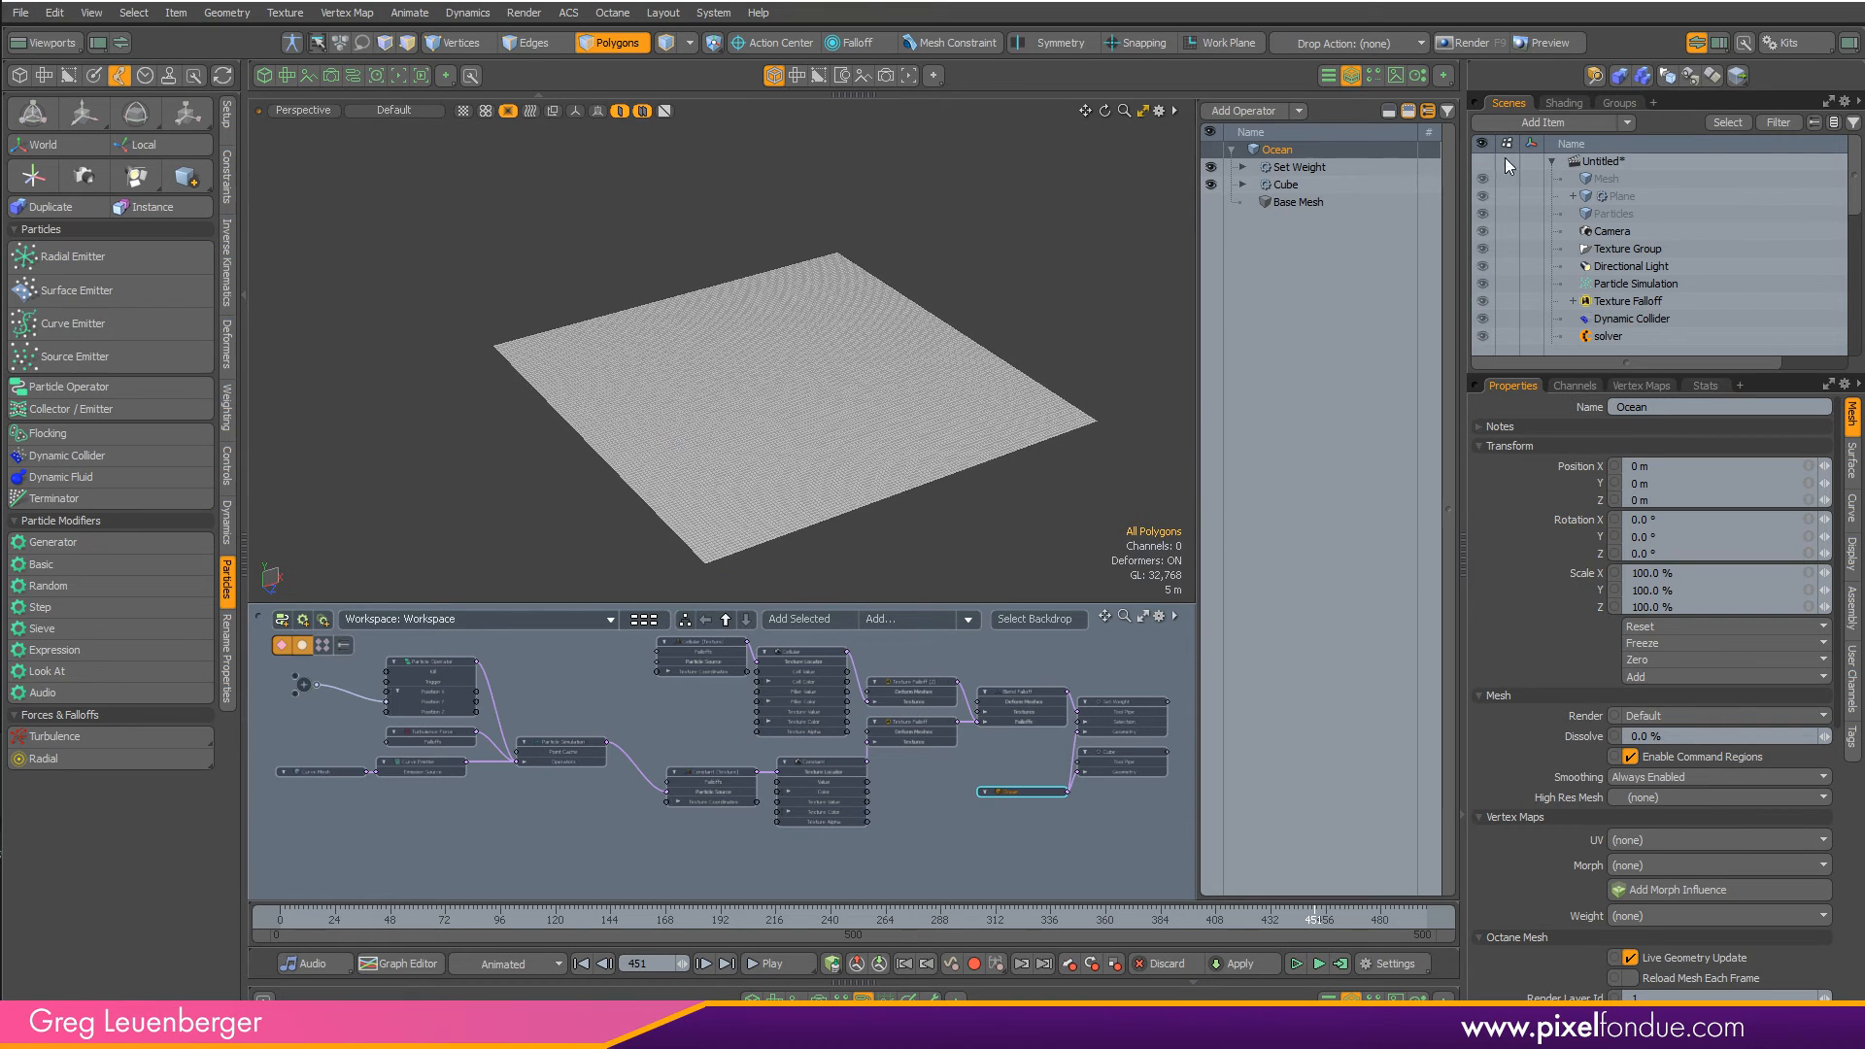
{"action": "left_click", "coordinate": [1551, 161]}
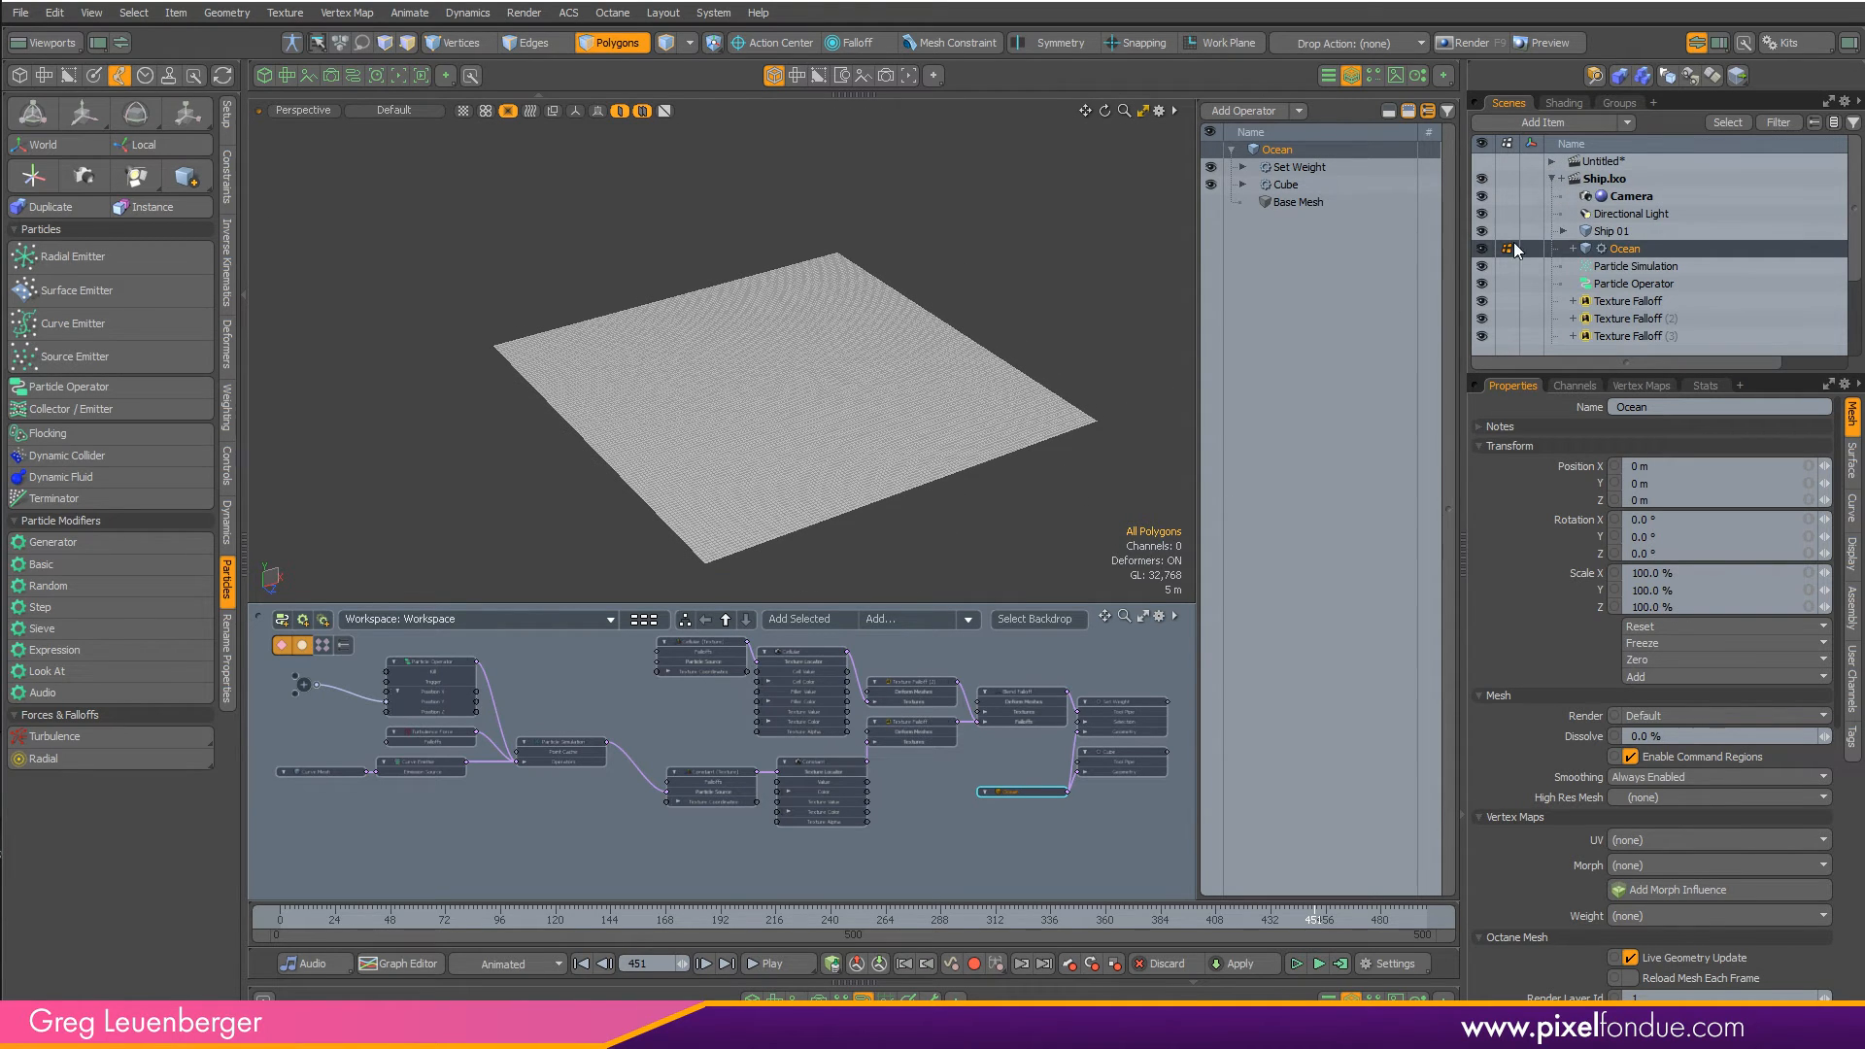
{"action": "left_click", "coordinate": [619, 109]}
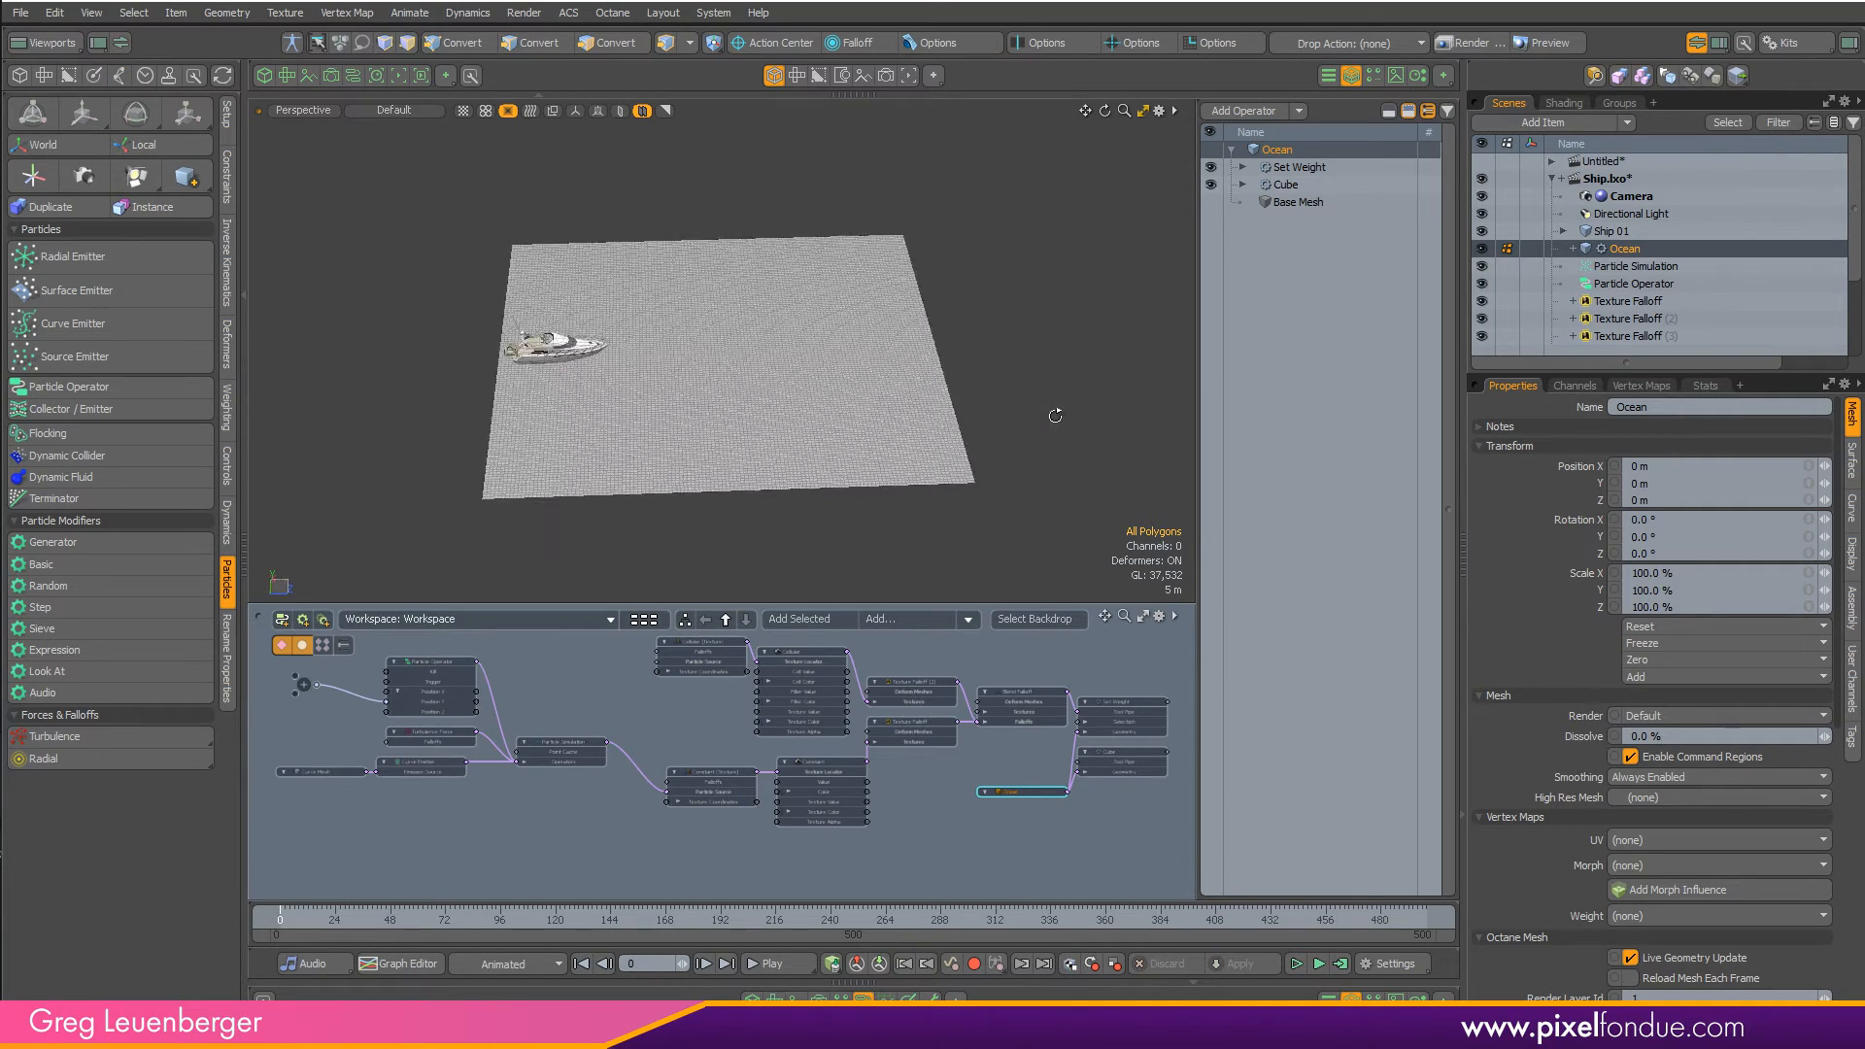
{"action": "scroll", "coordinate": [615, 381], "scroll_direction": "up", "scroll_amount": 5}
{"action": "key", "text": "3"}
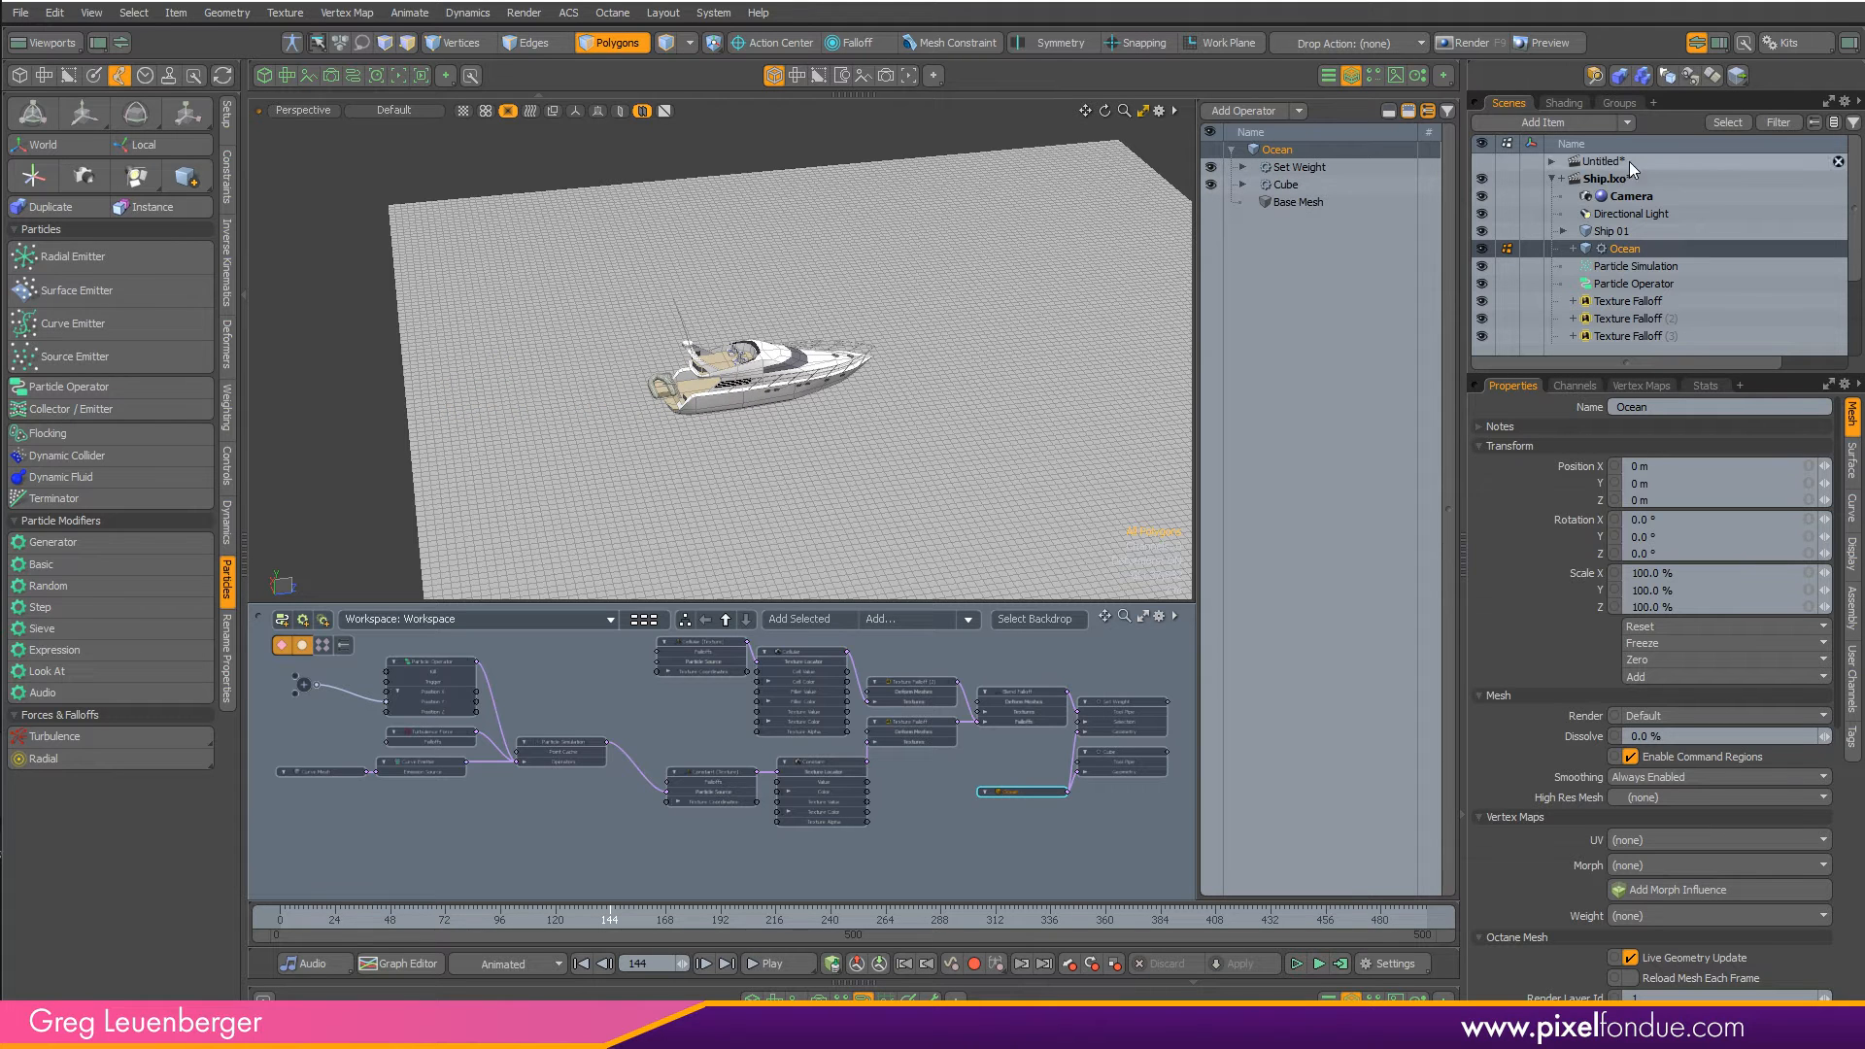
- Display the foam weight map on the Ocean and scrub to frame 417 to examine the ship's wake
{"action": "left_click", "coordinate": [1640, 386]}
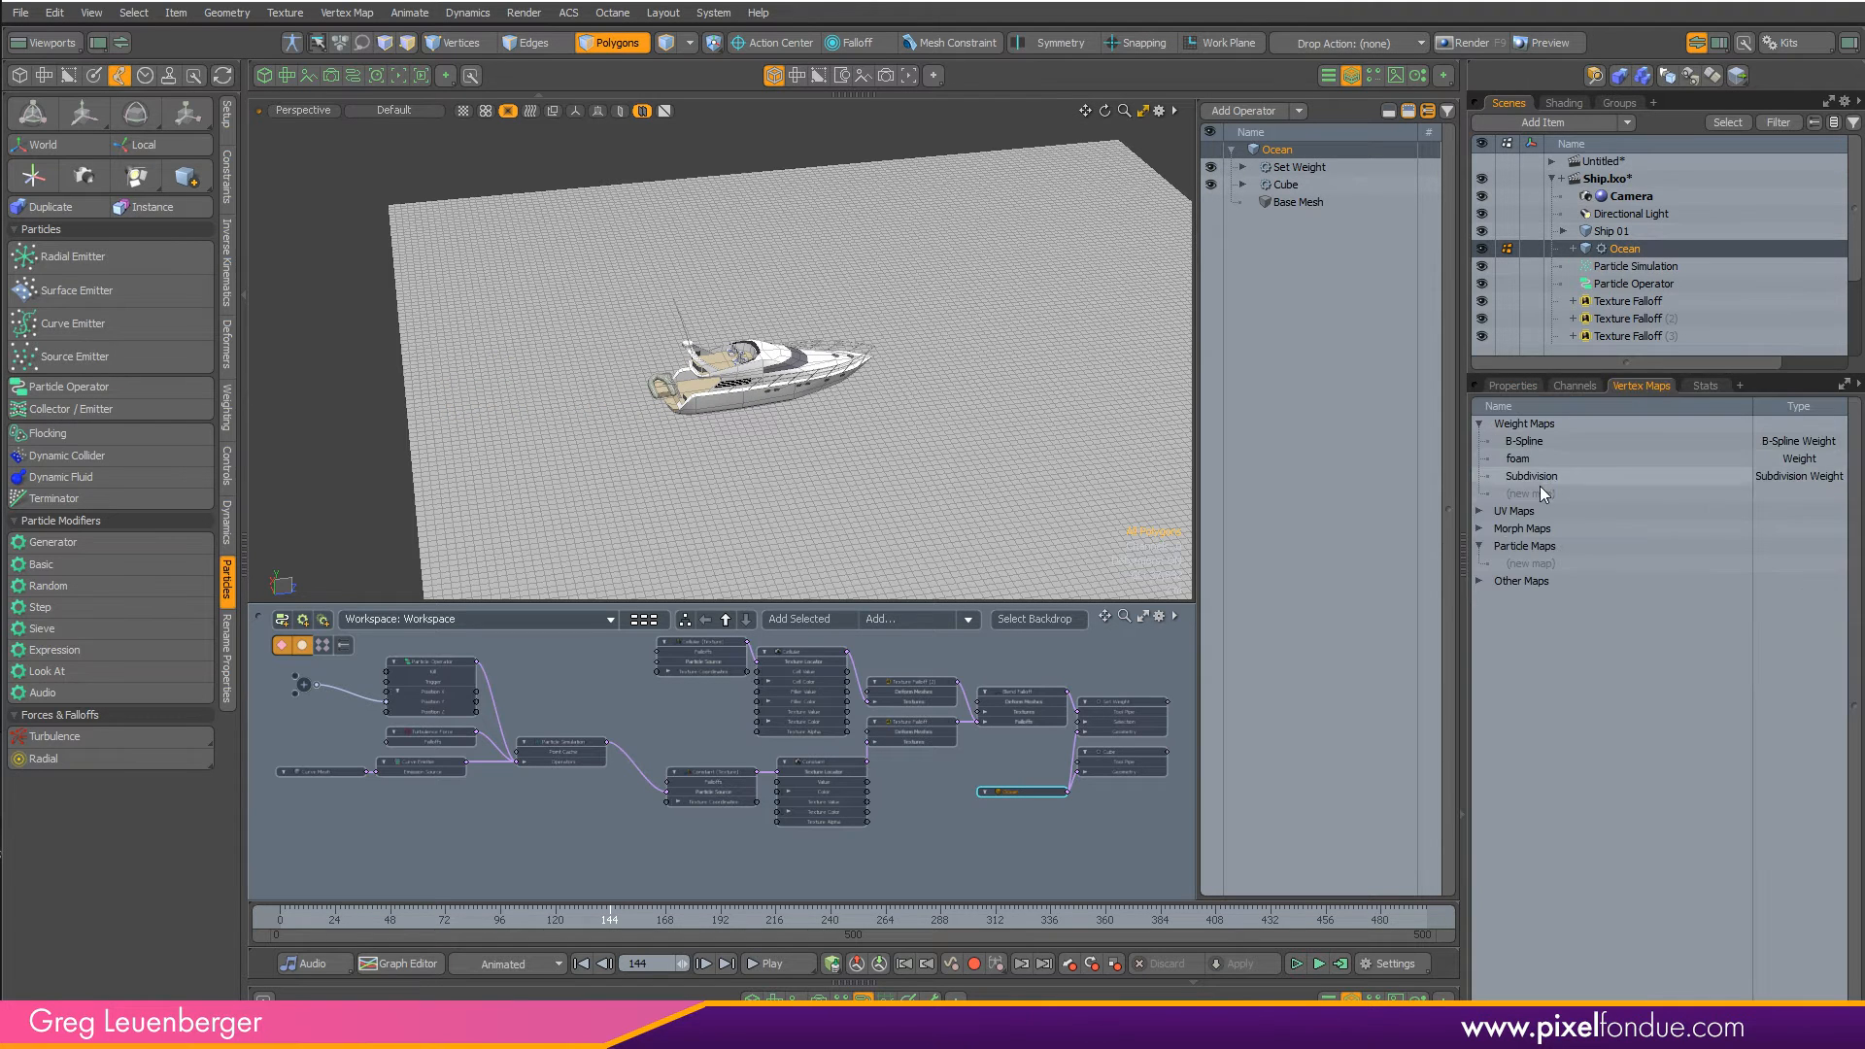
{"action": "left_click", "coordinate": [1537, 456]}
{"action": "left_click_drag", "start_coordinate": [360, 930], "coordinate": [1235, 930]}
{"action": "left_click_drag", "start_coordinate": [1001, 464], "coordinate": [836, 468], "text": "alt"}
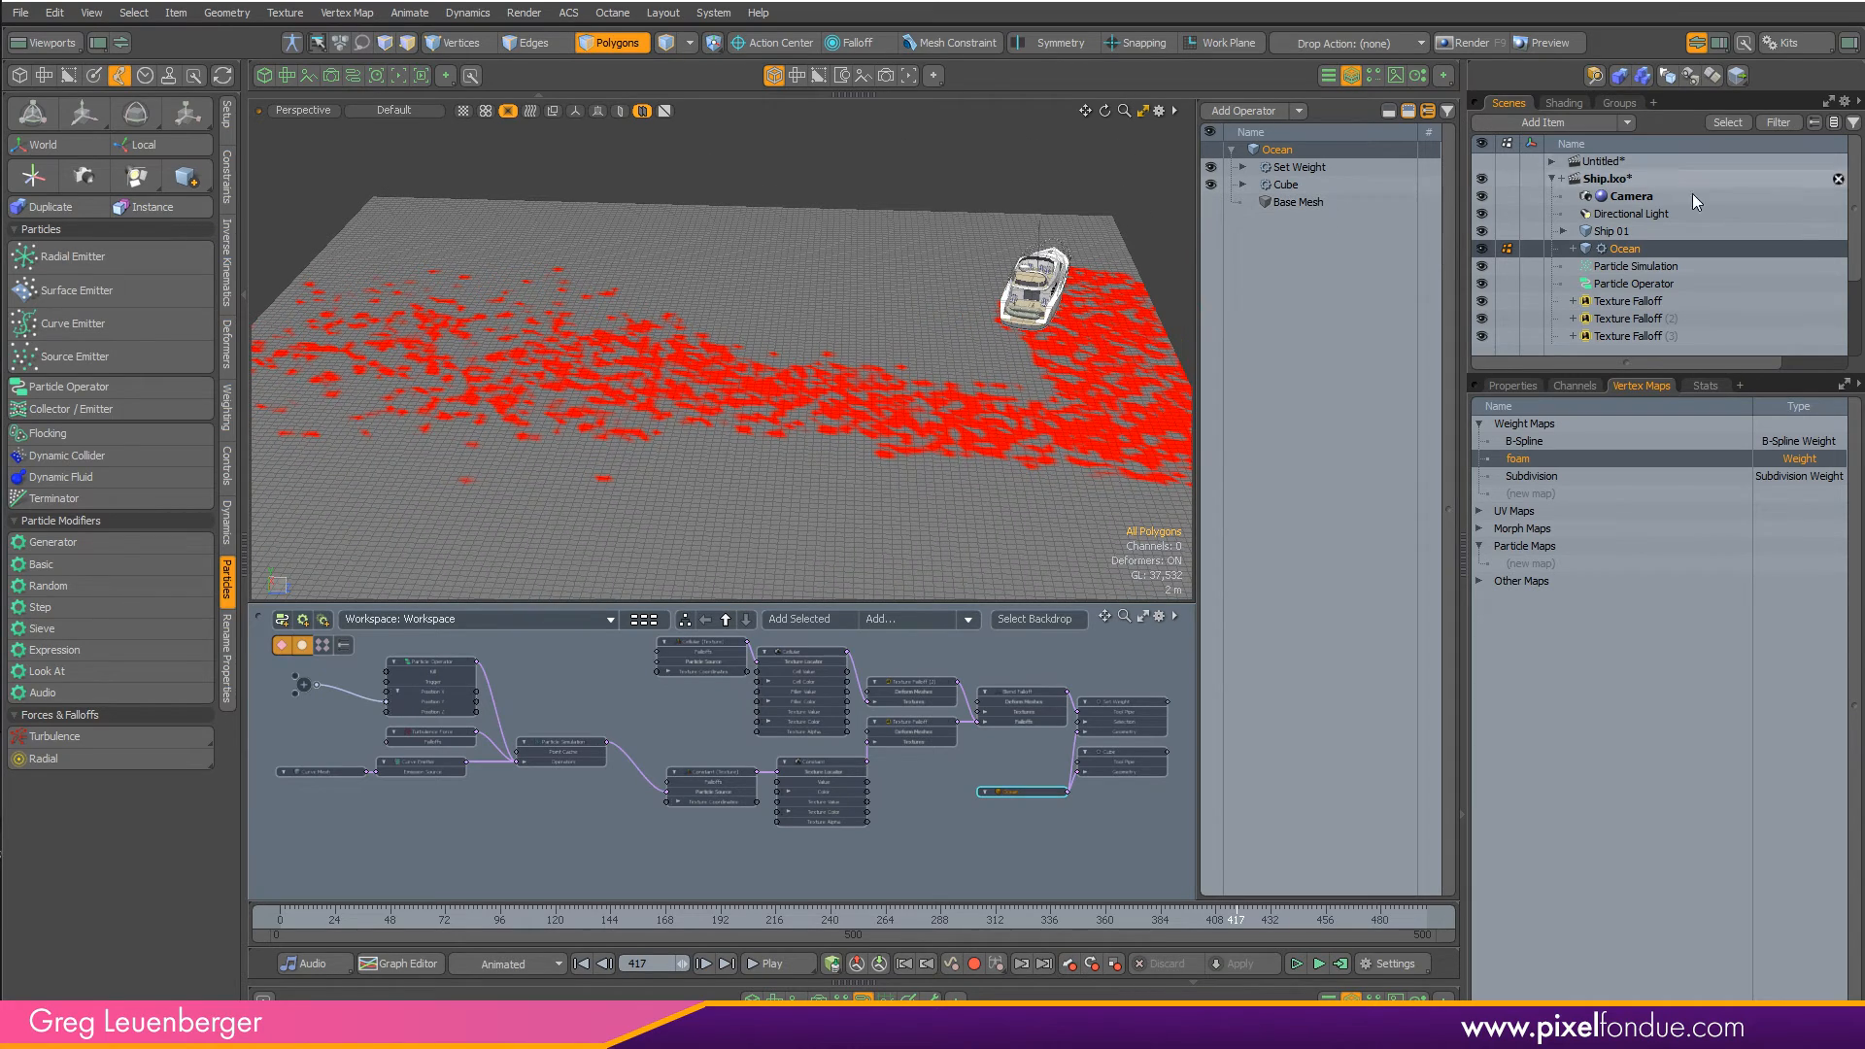
- Select the Cube operation of the Ocean mesh and turn off Set Weight to expose the bare grid
{"action": "left_click", "coordinate": [1287, 185]}
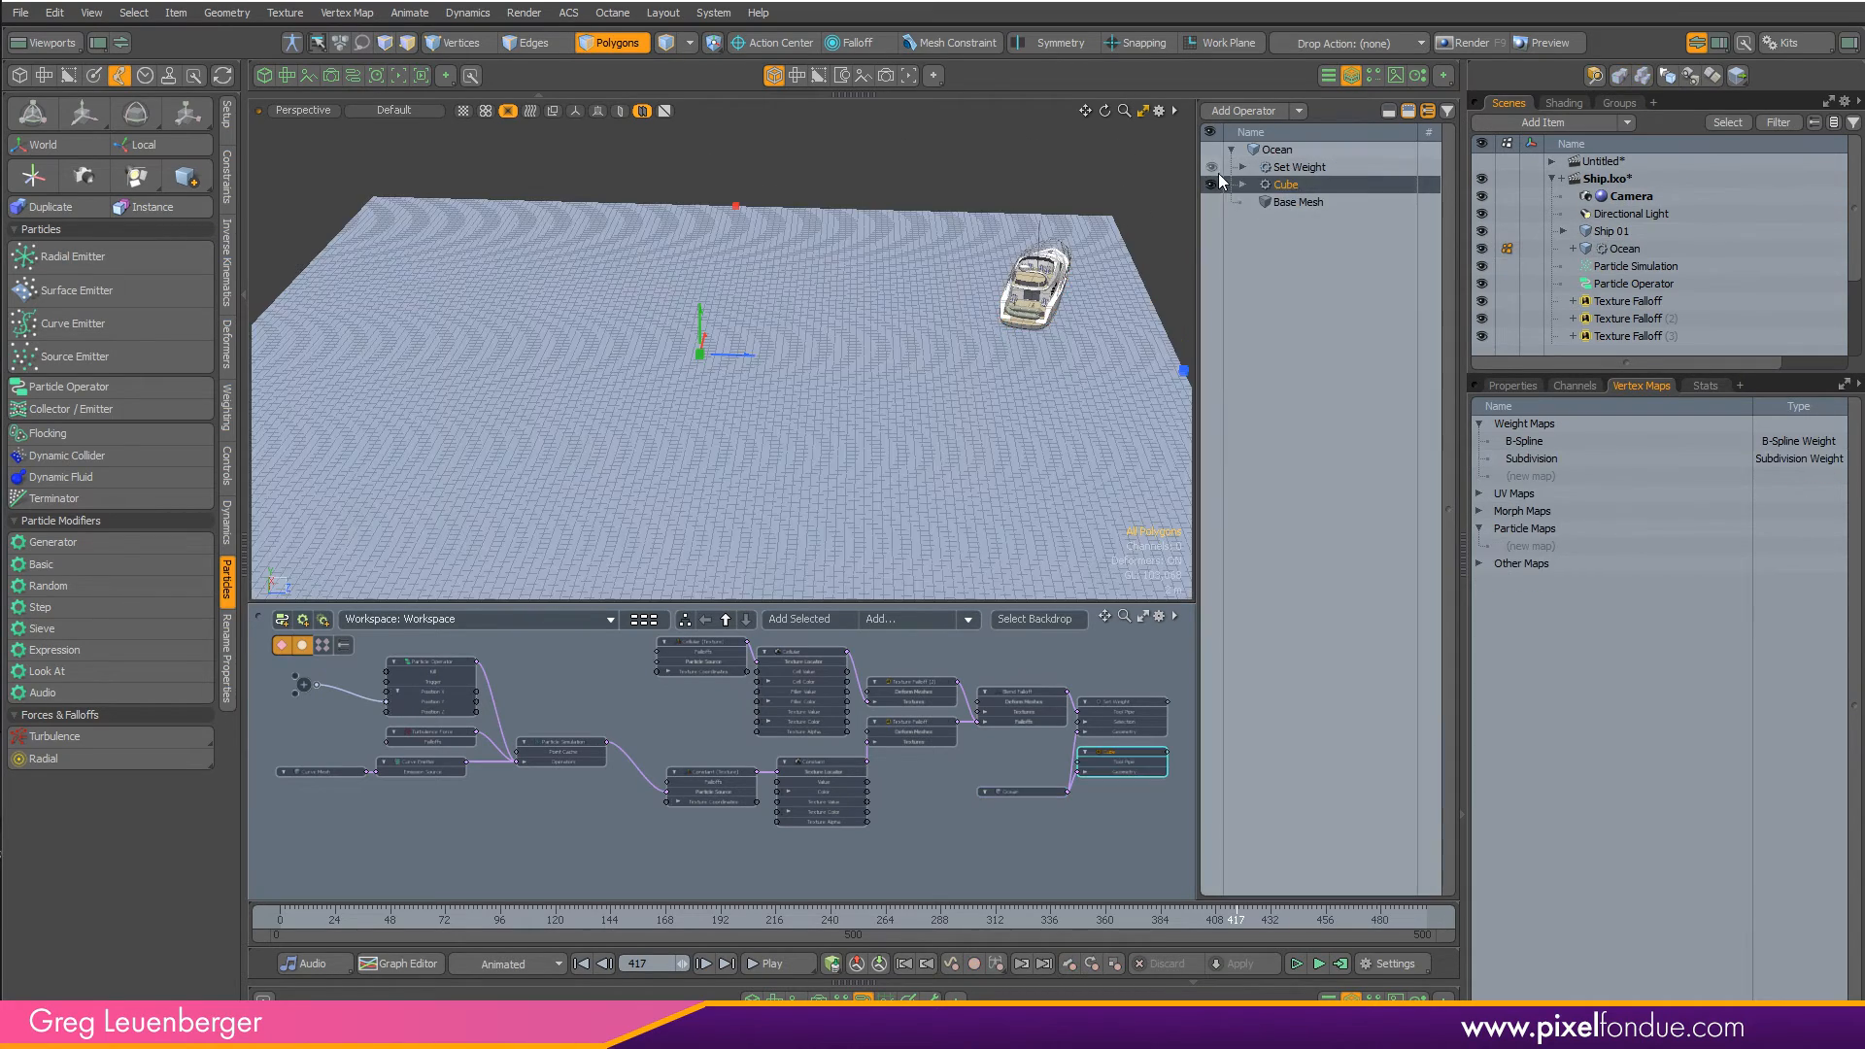
{"action": "left_click_drag", "start_coordinate": [929, 388], "coordinate": [923, 359], "text": "alt"}
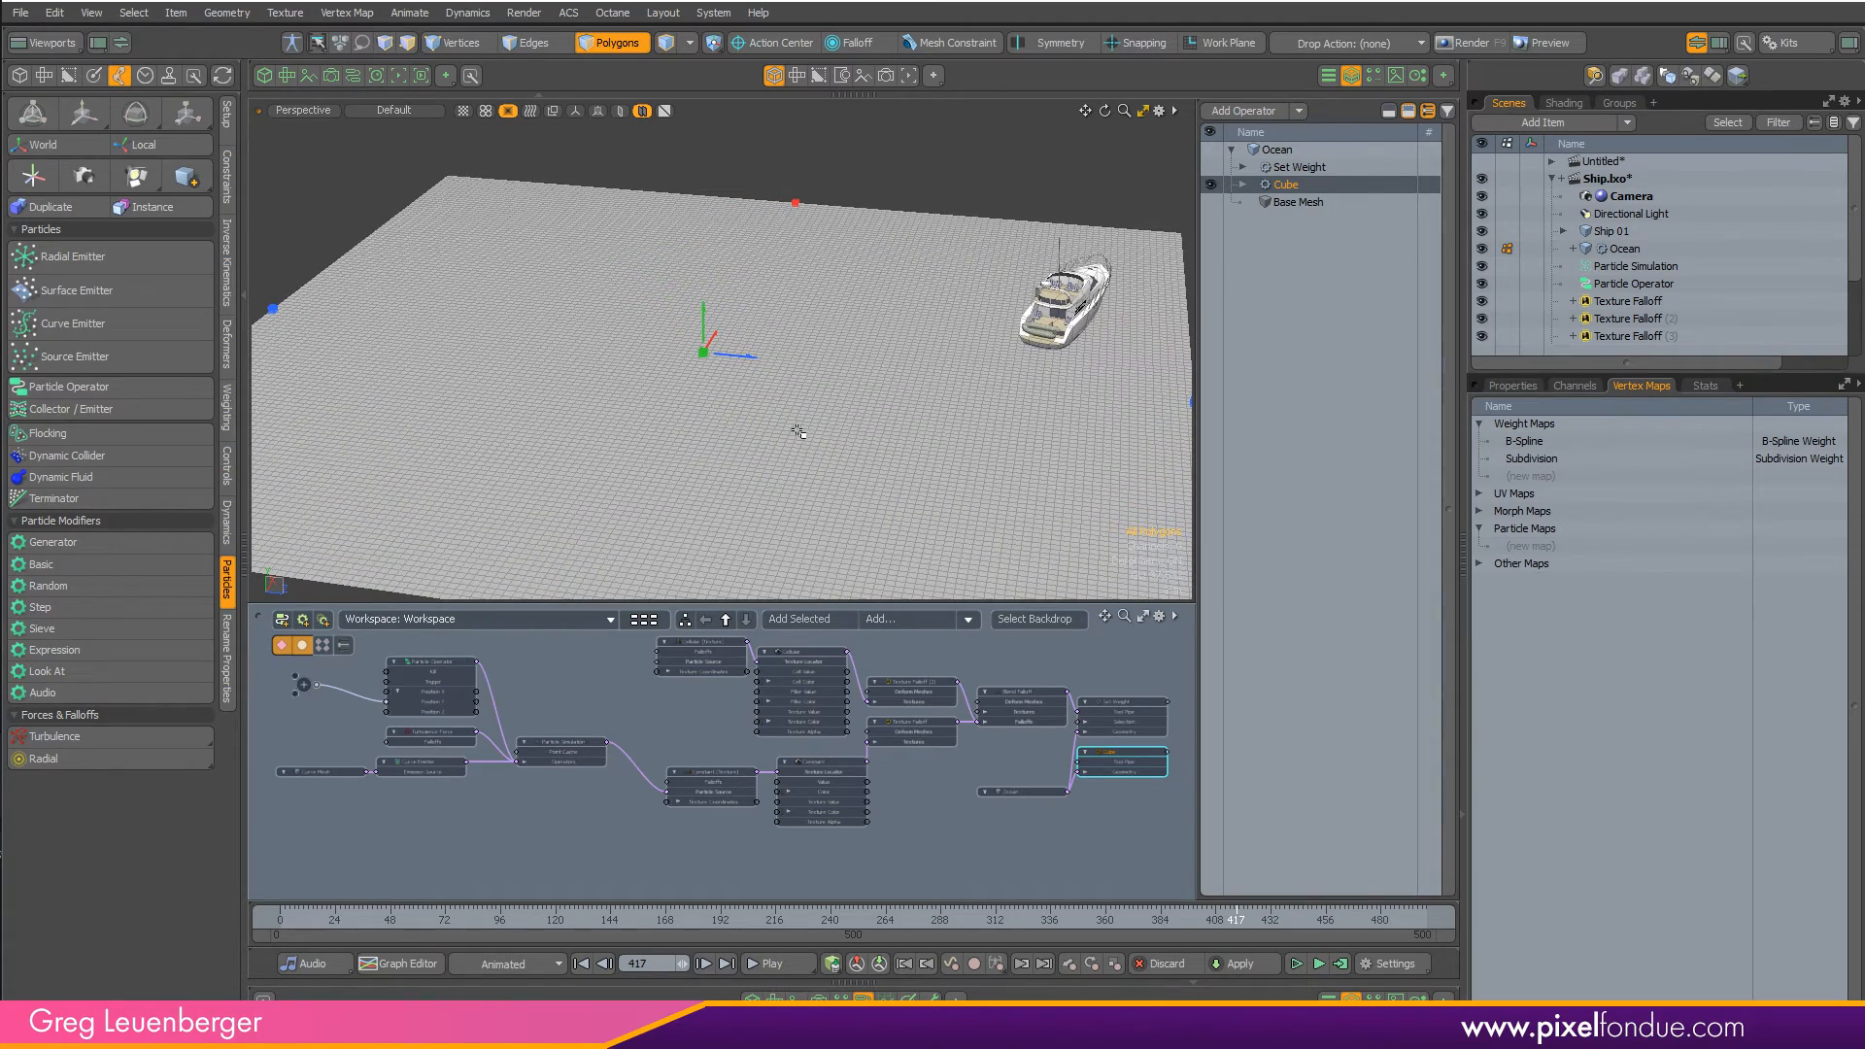
{"action": "left_click_drag", "start_coordinate": [798, 431], "coordinate": [806, 408], "text": "alt"}
{"action": "left_click", "coordinate": [226, 114]}
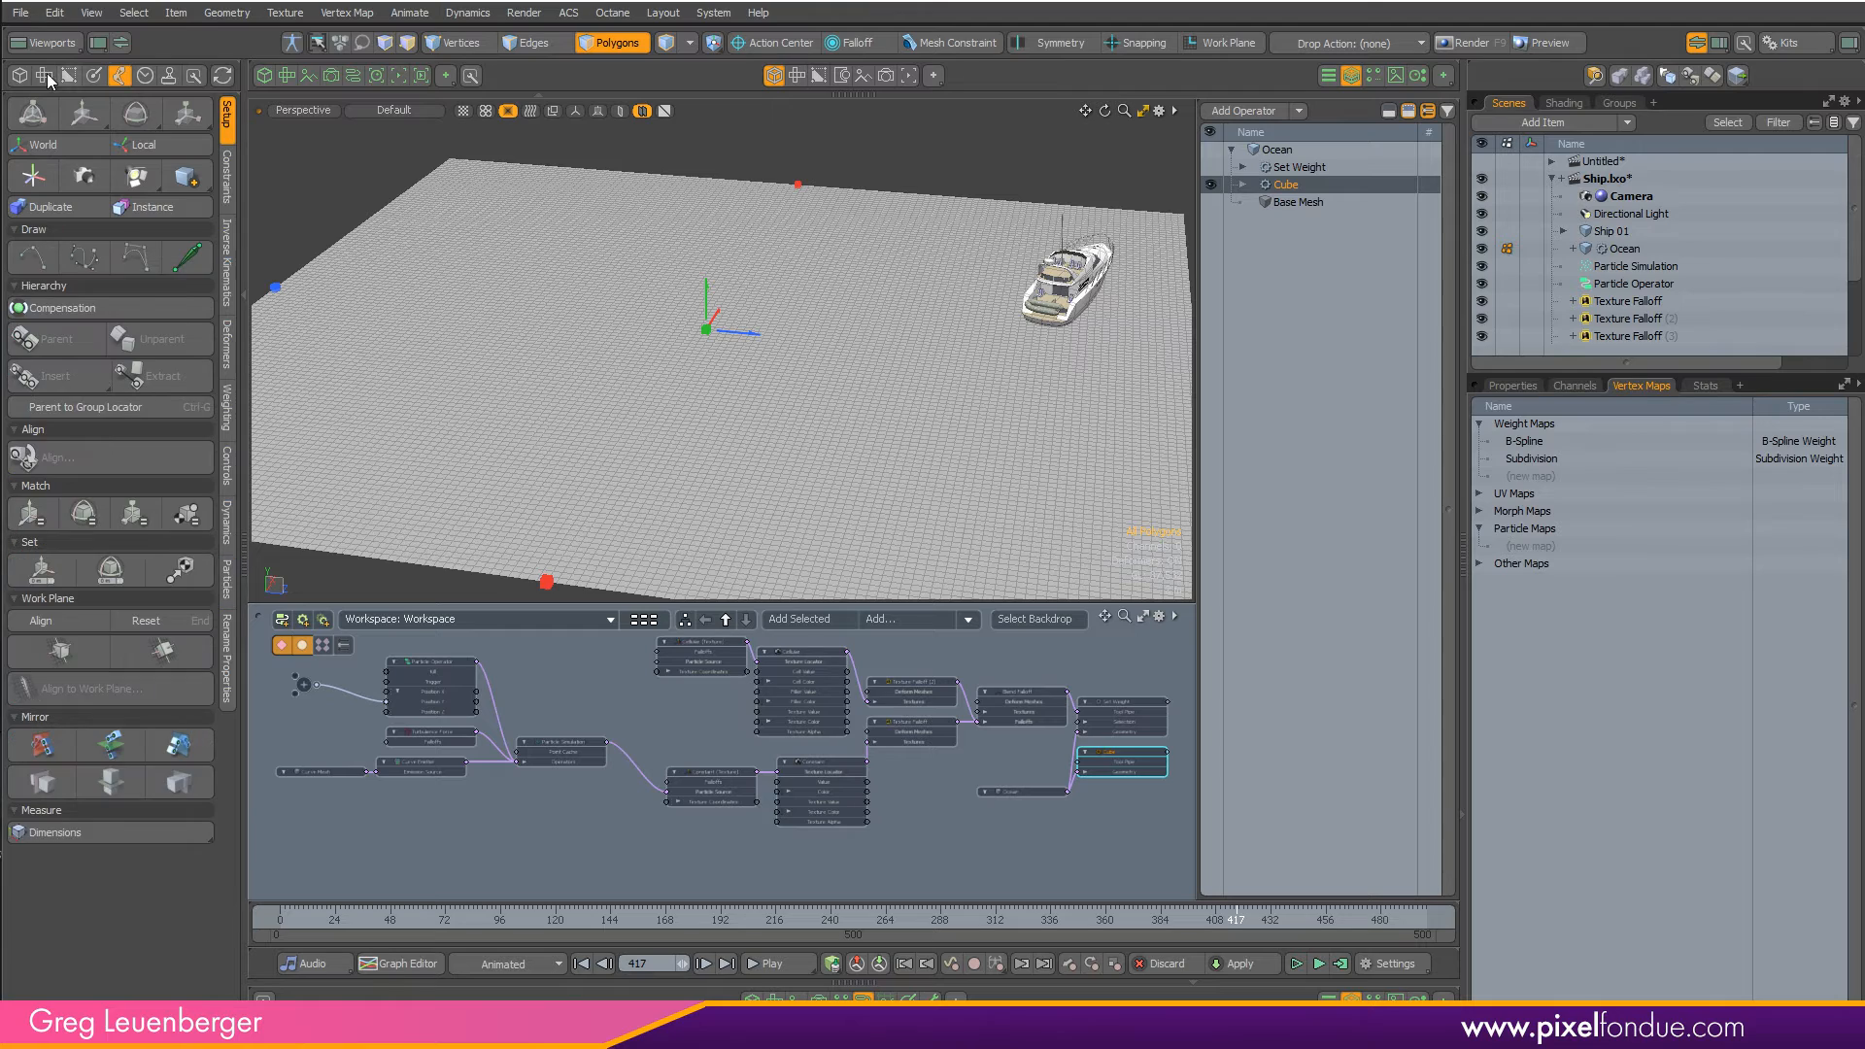
{"action": "left_click", "coordinate": [20, 76]}
{"action": "left_click_drag", "start_coordinate": [841, 395], "coordinate": [1073, 442], "text": "alt"}
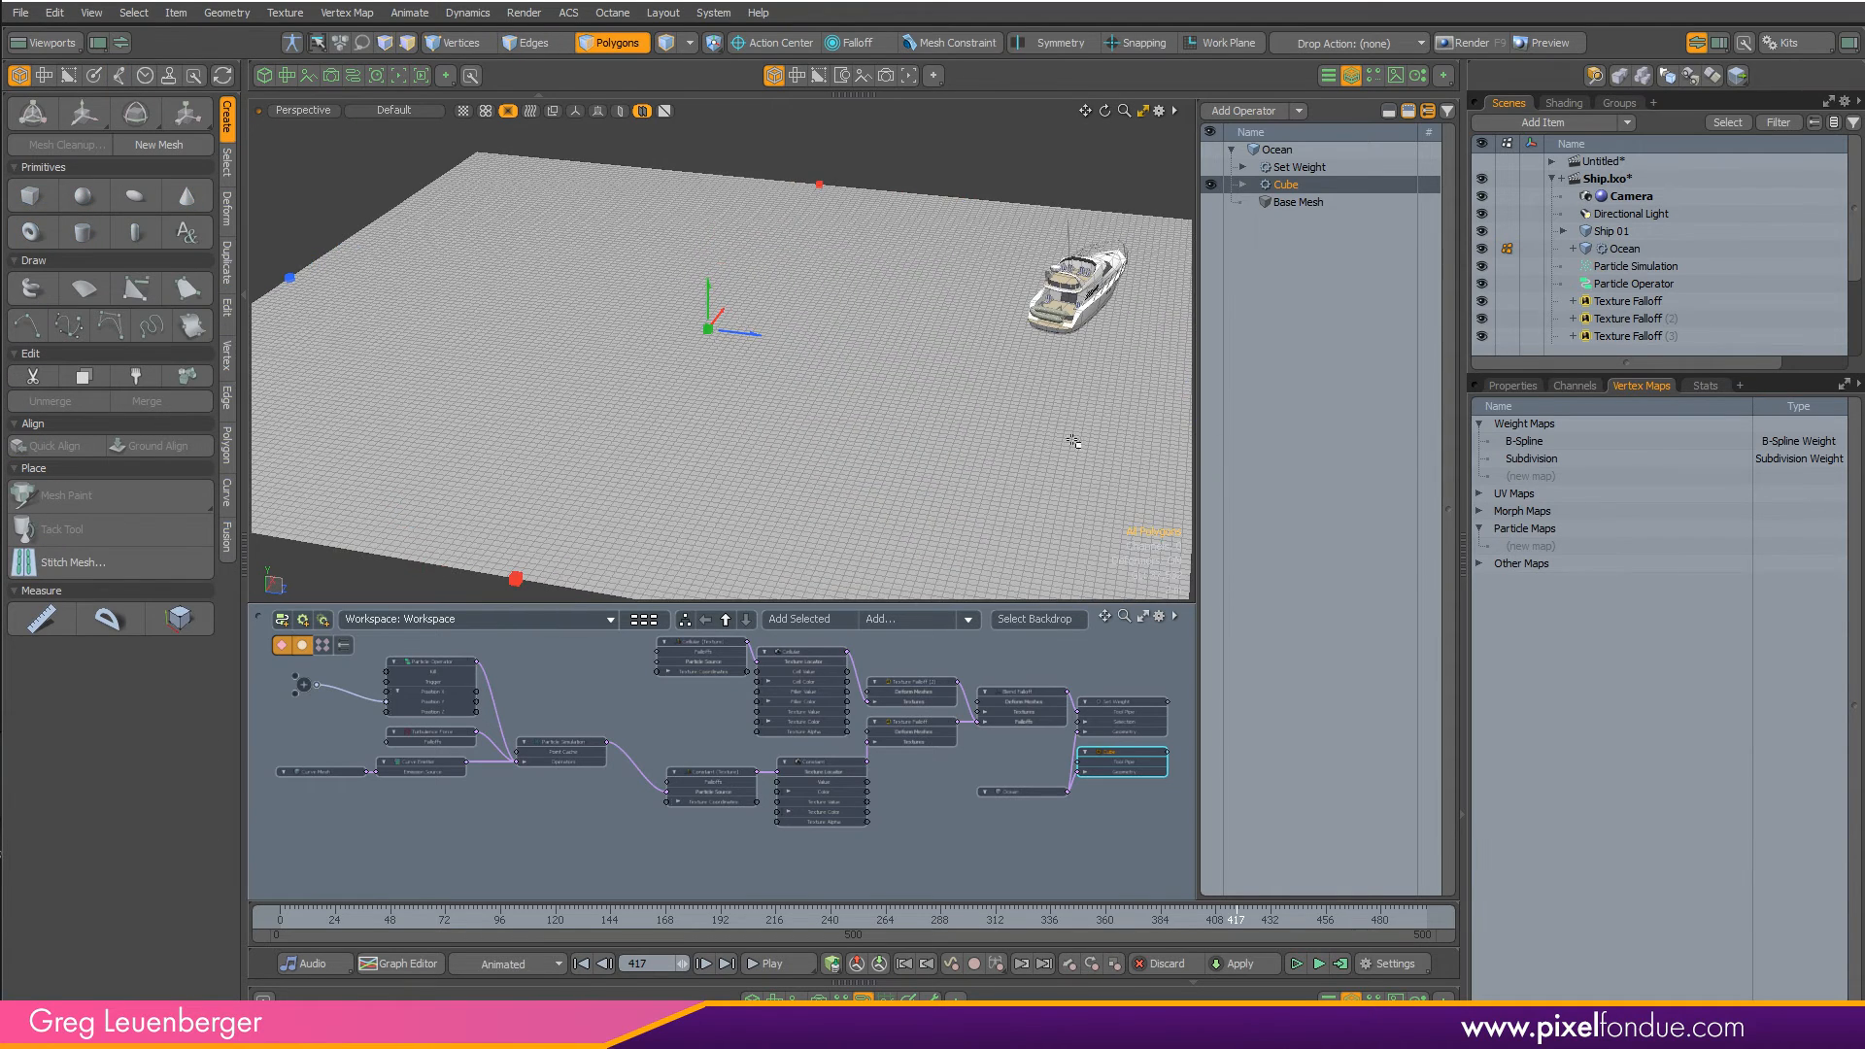
- Set the Ocean Cube's X and Z segments to 256 and turn the Set Weight operation back on
{"action": "left_click", "coordinate": [1514, 386]}
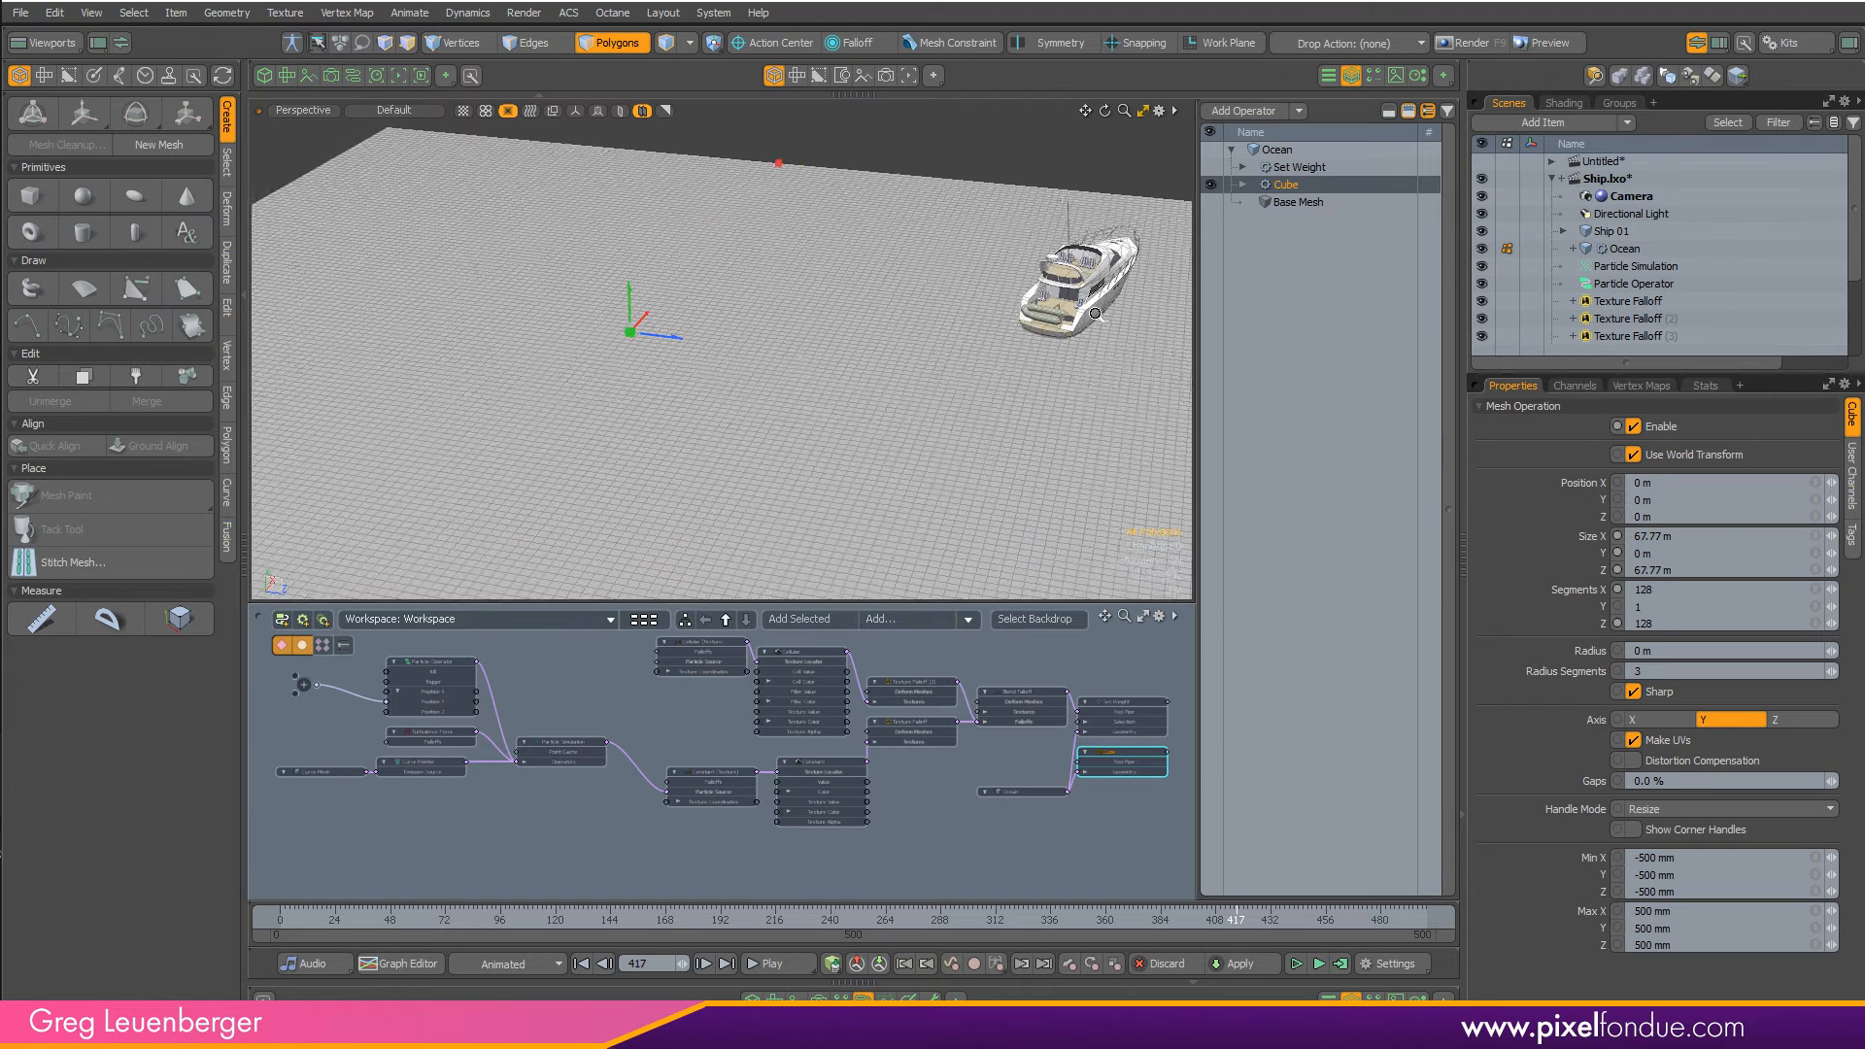
{"action": "type", "text": "2"}
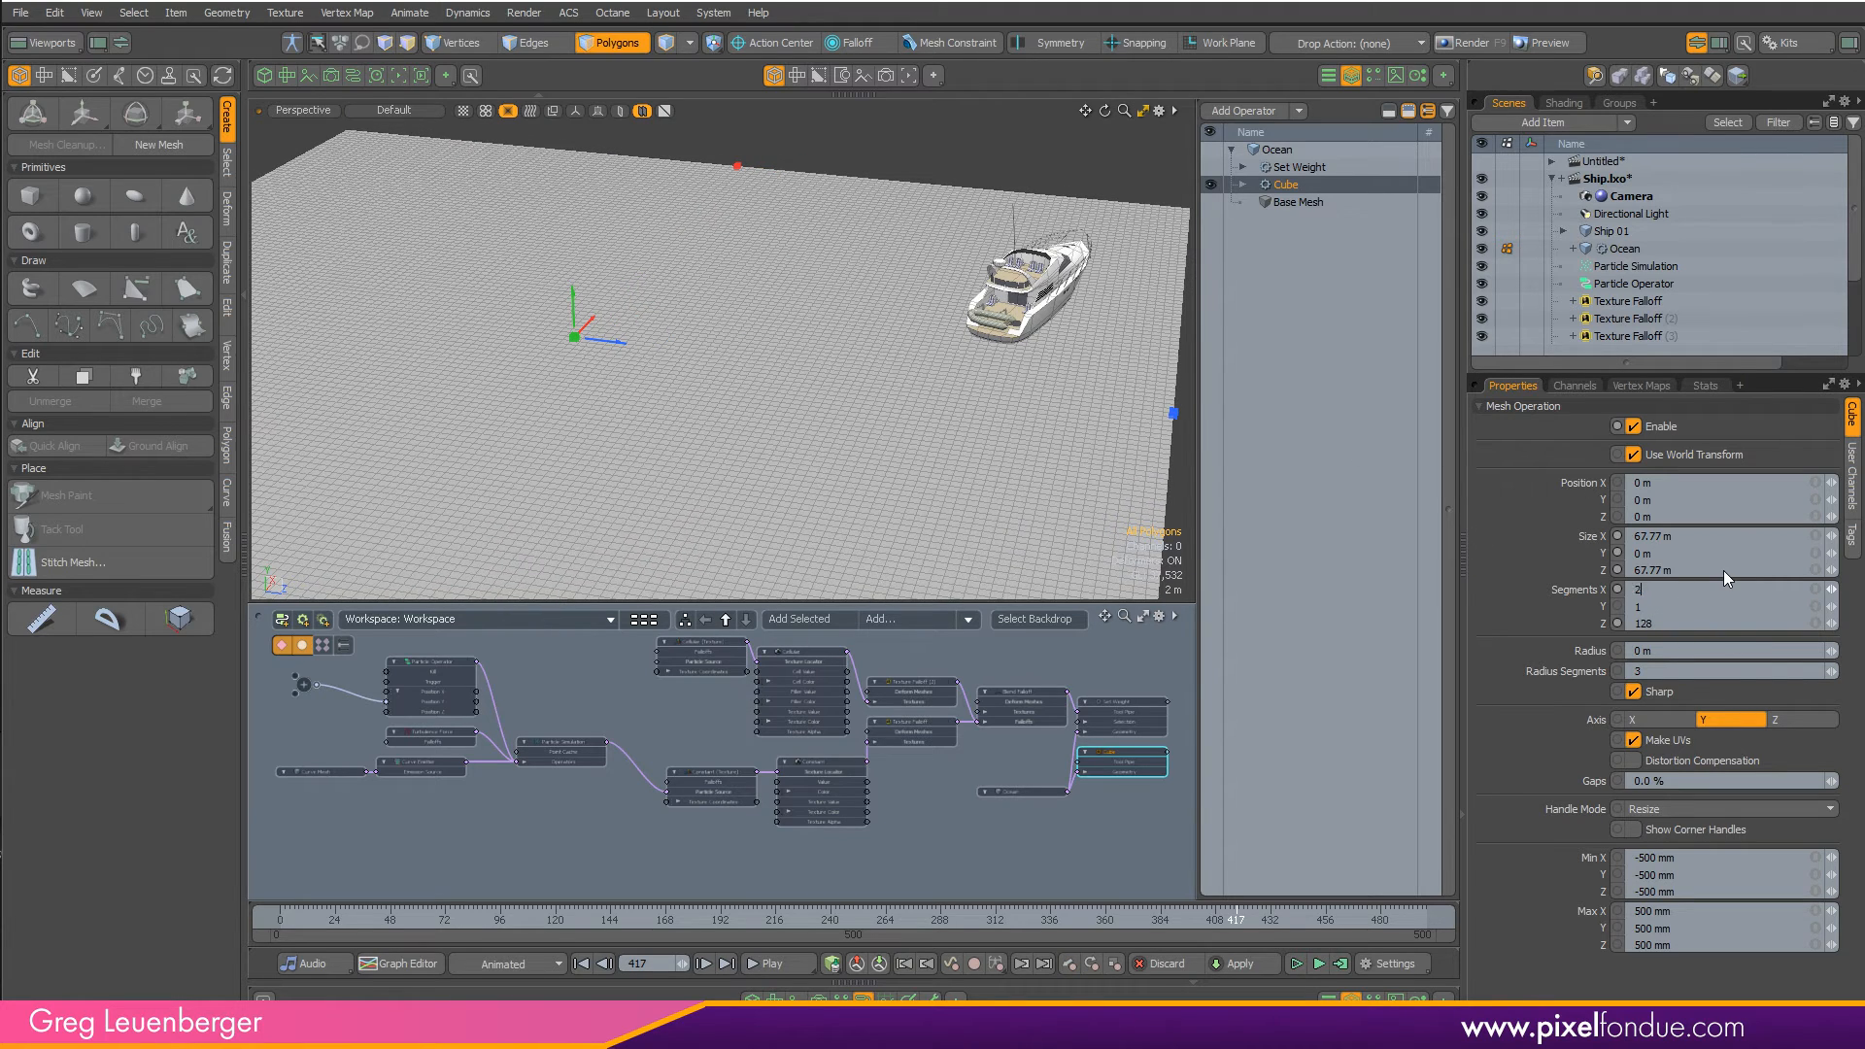
{"action": "type", "text": "56"}
{"action": "key", "text": "Tab"}
{"action": "key", "text": "Tab"}
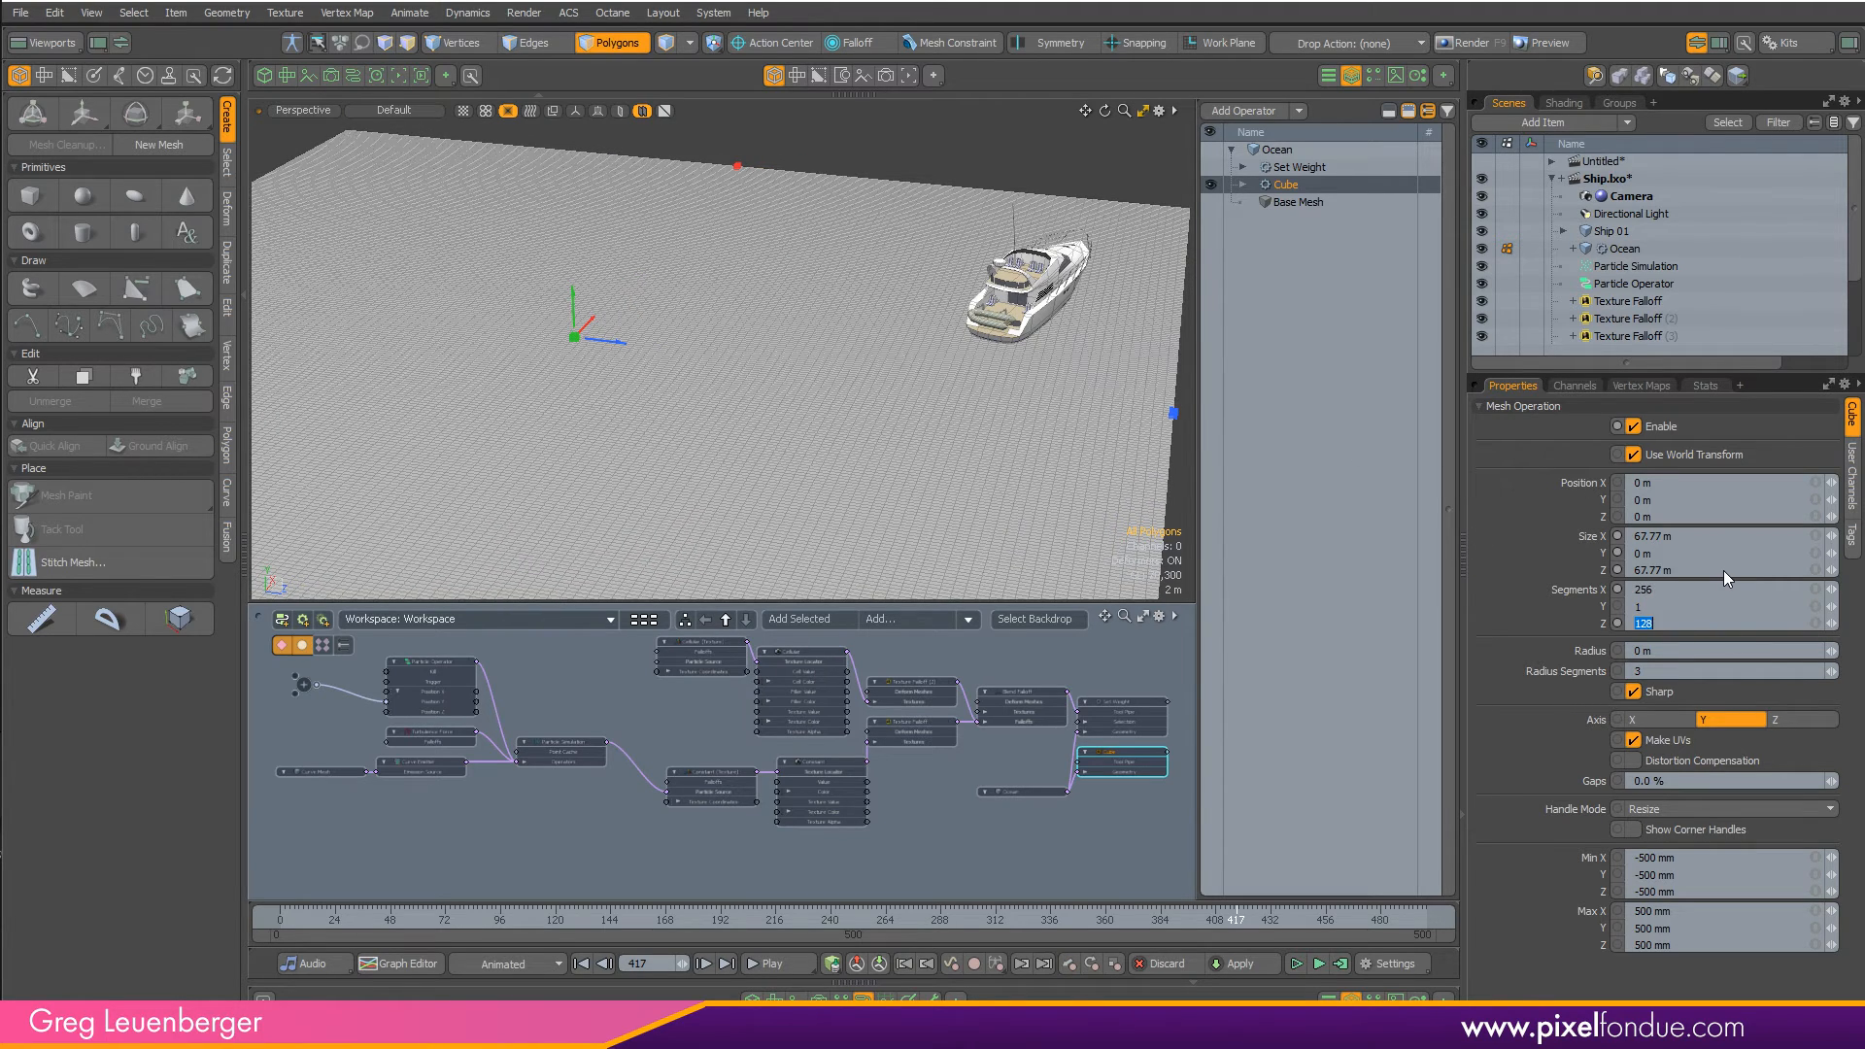
{"action": "type", "text": "256"}
{"action": "left_click_drag", "start_coordinate": [916, 470], "coordinate": [1025, 389], "text": "alt"}
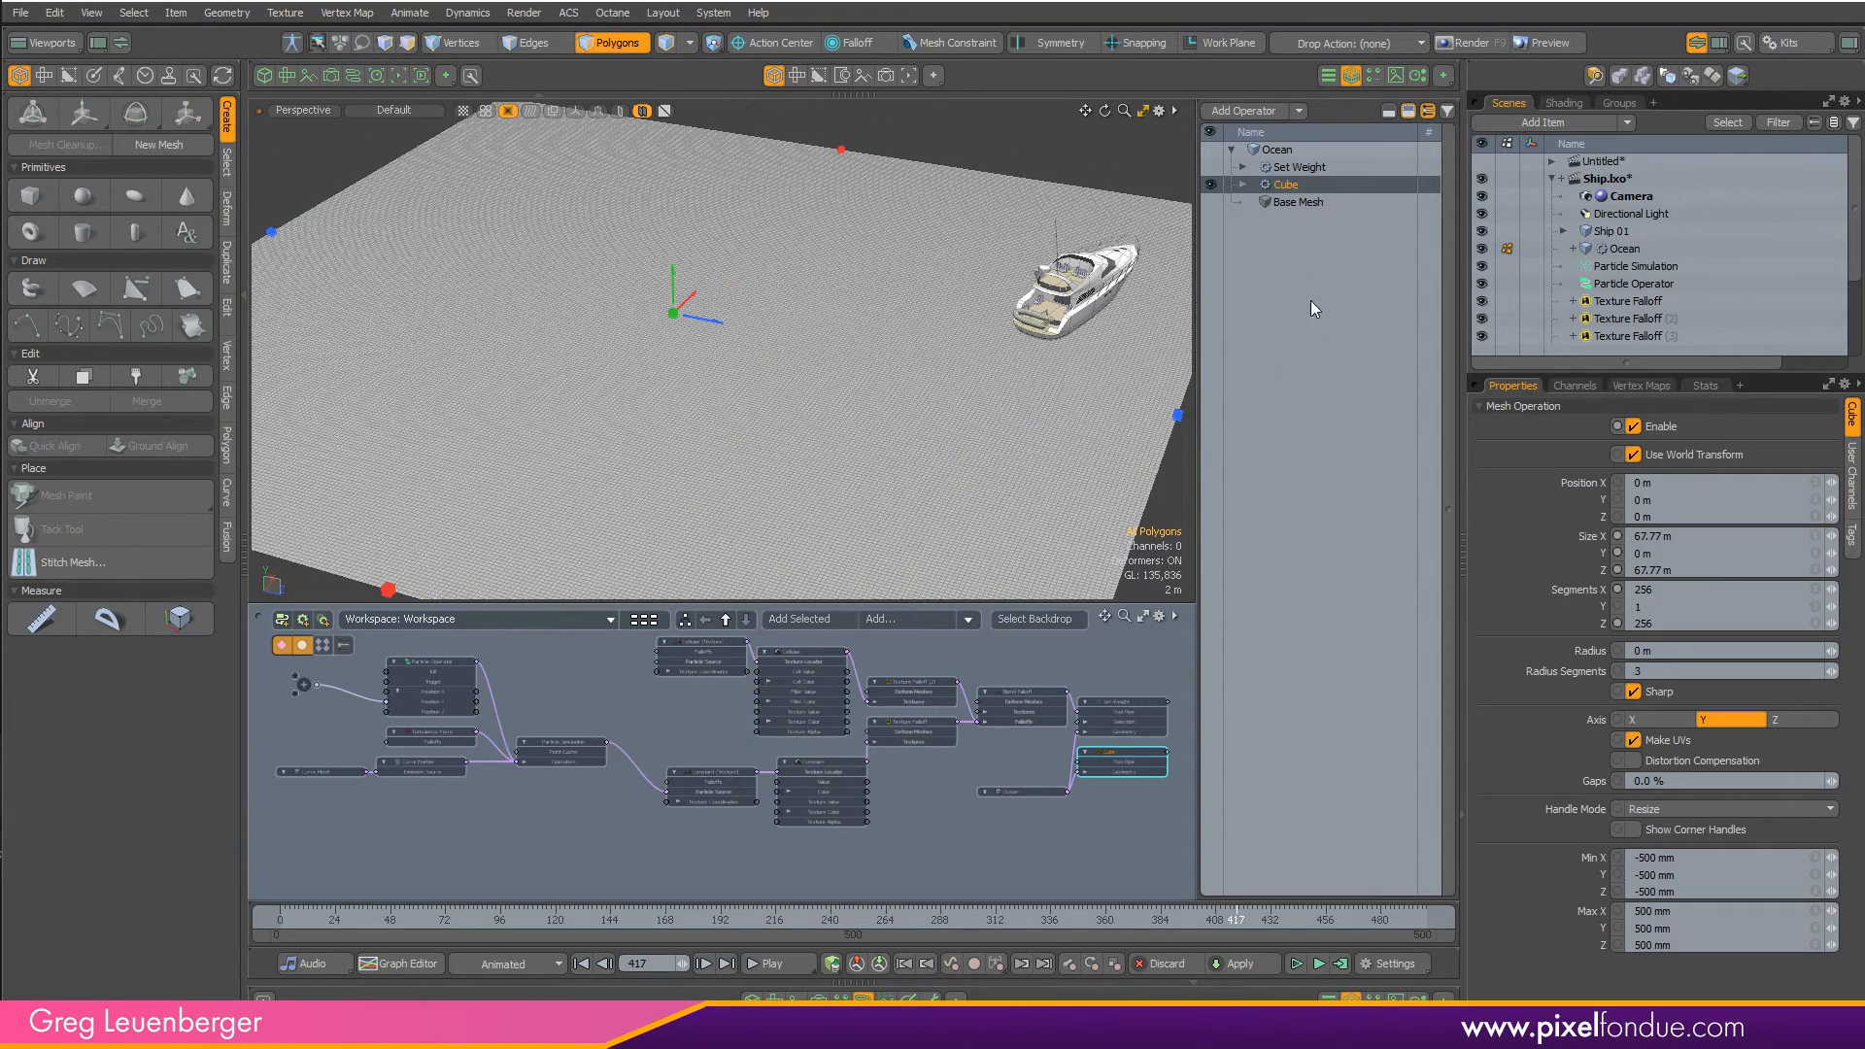
{"action": "left_click", "coordinate": [1305, 169]}
{"action": "left_click", "coordinate": [1211, 167]}
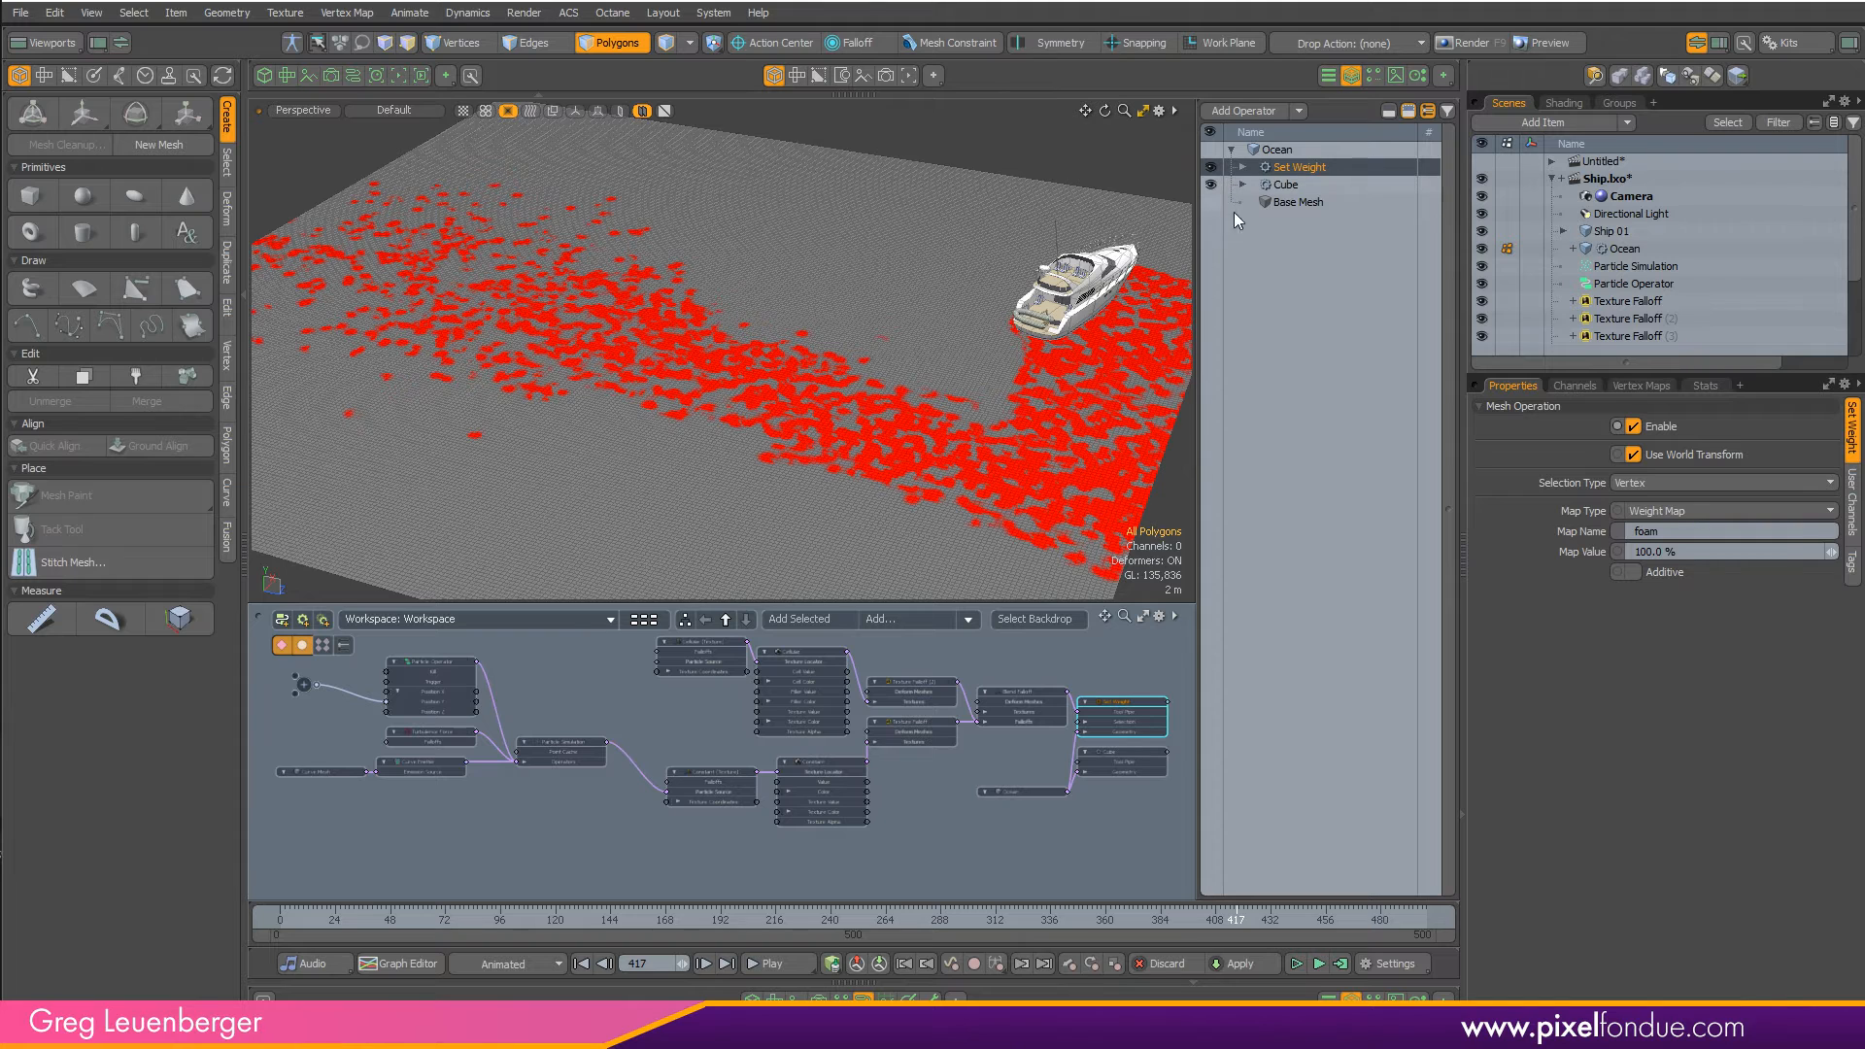
- Select the Blend Falloff node in the schematic and examine its settings and the falloffs feeding it
{"action": "left_click_drag", "start_coordinate": [1166, 713], "coordinate": [914, 690], "text": "alt"}
{"action": "scroll", "coordinate": [985, 723], "scroll_direction": "up", "scroll_amount": 5}
{"action": "key", "text": "ctrl+z"}
{"action": "left_click_drag", "start_coordinate": [524, 670], "coordinate": [740, 668], "text": "alt"}
{"action": "scroll", "coordinate": [790, 706], "scroll_direction": "up", "scroll_amount": 3}
{"action": "left_click", "coordinate": [1028, 714]}
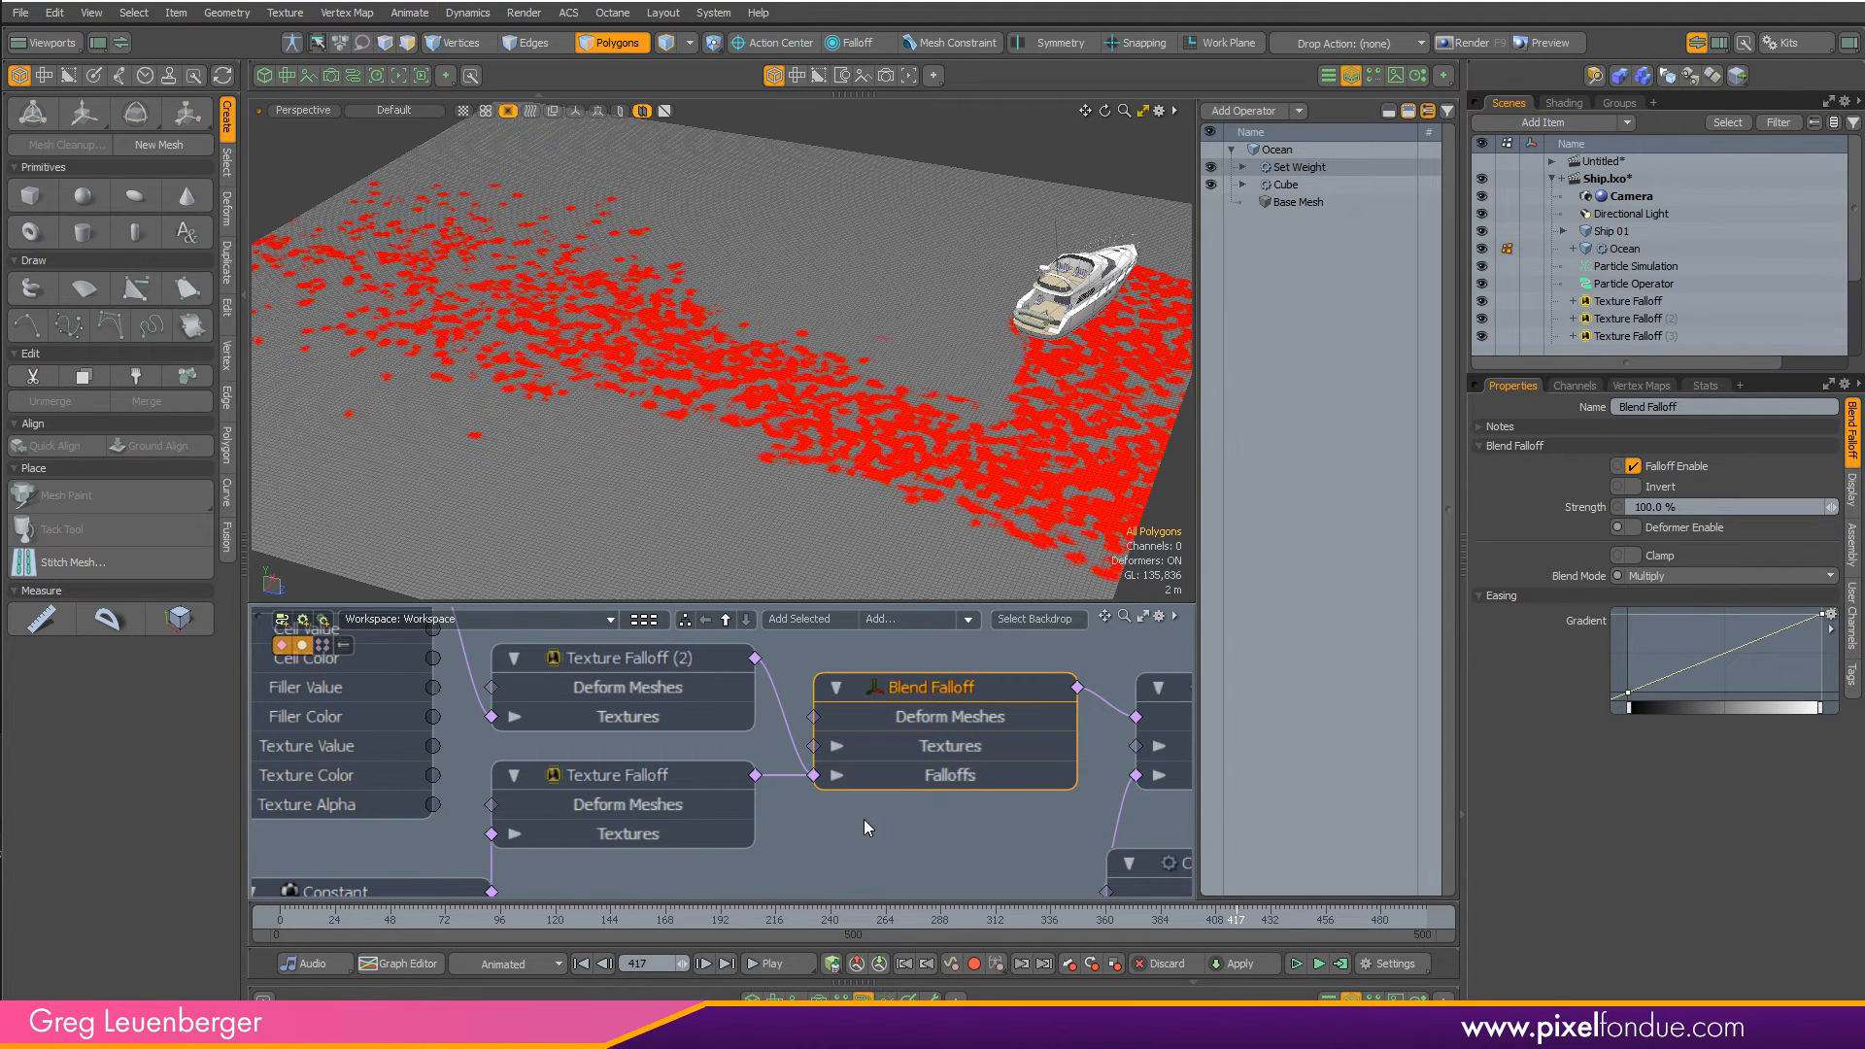
- Connect Texture Falloff directly to the Set Weight node's Tool Pipe, bypassing Blend Falloff
{"action": "scroll", "coordinate": [938, 823], "scroll_direction": "down", "scroll_amount": 3}
{"action": "left_click_drag", "start_coordinate": [960, 806], "coordinate": [769, 805], "text": "alt"}
{"action": "scroll", "coordinate": [769, 804], "scroll_direction": "up", "scroll_amount": 2}
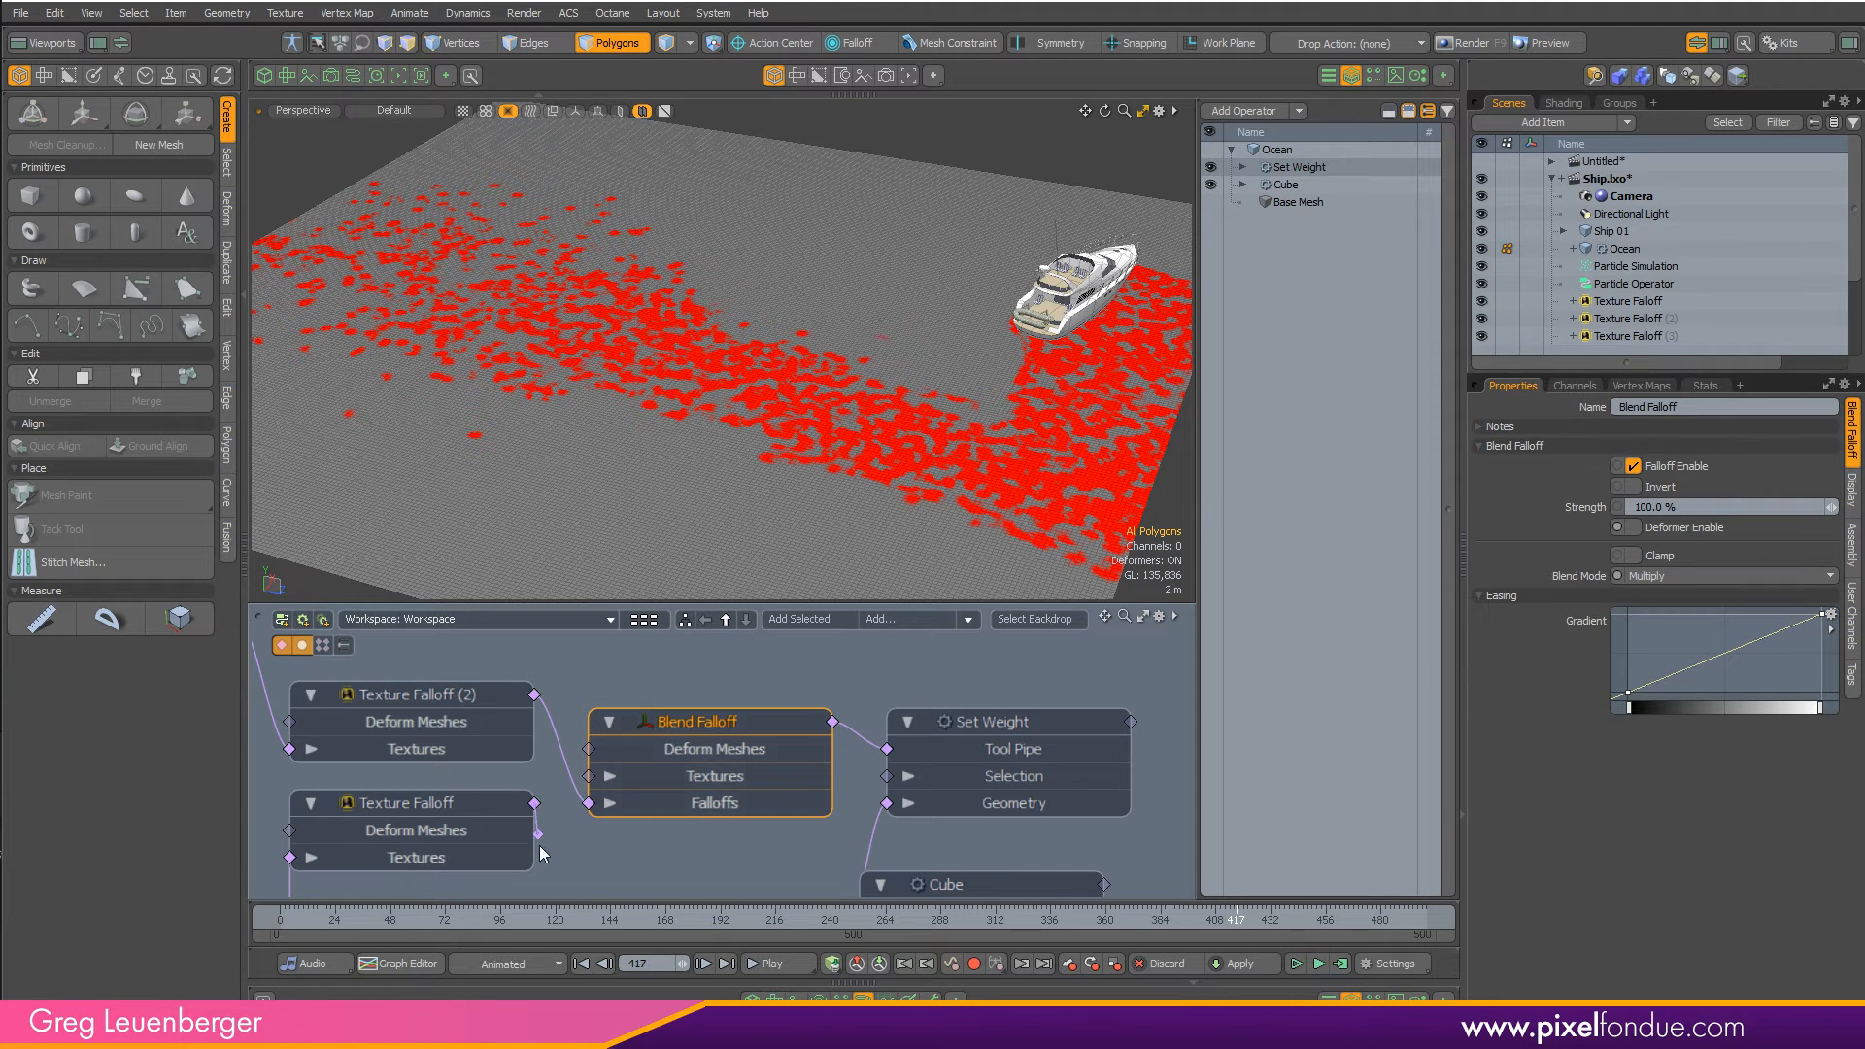
{"action": "left_click_drag", "start_coordinate": [586, 804], "coordinate": [938, 757]}
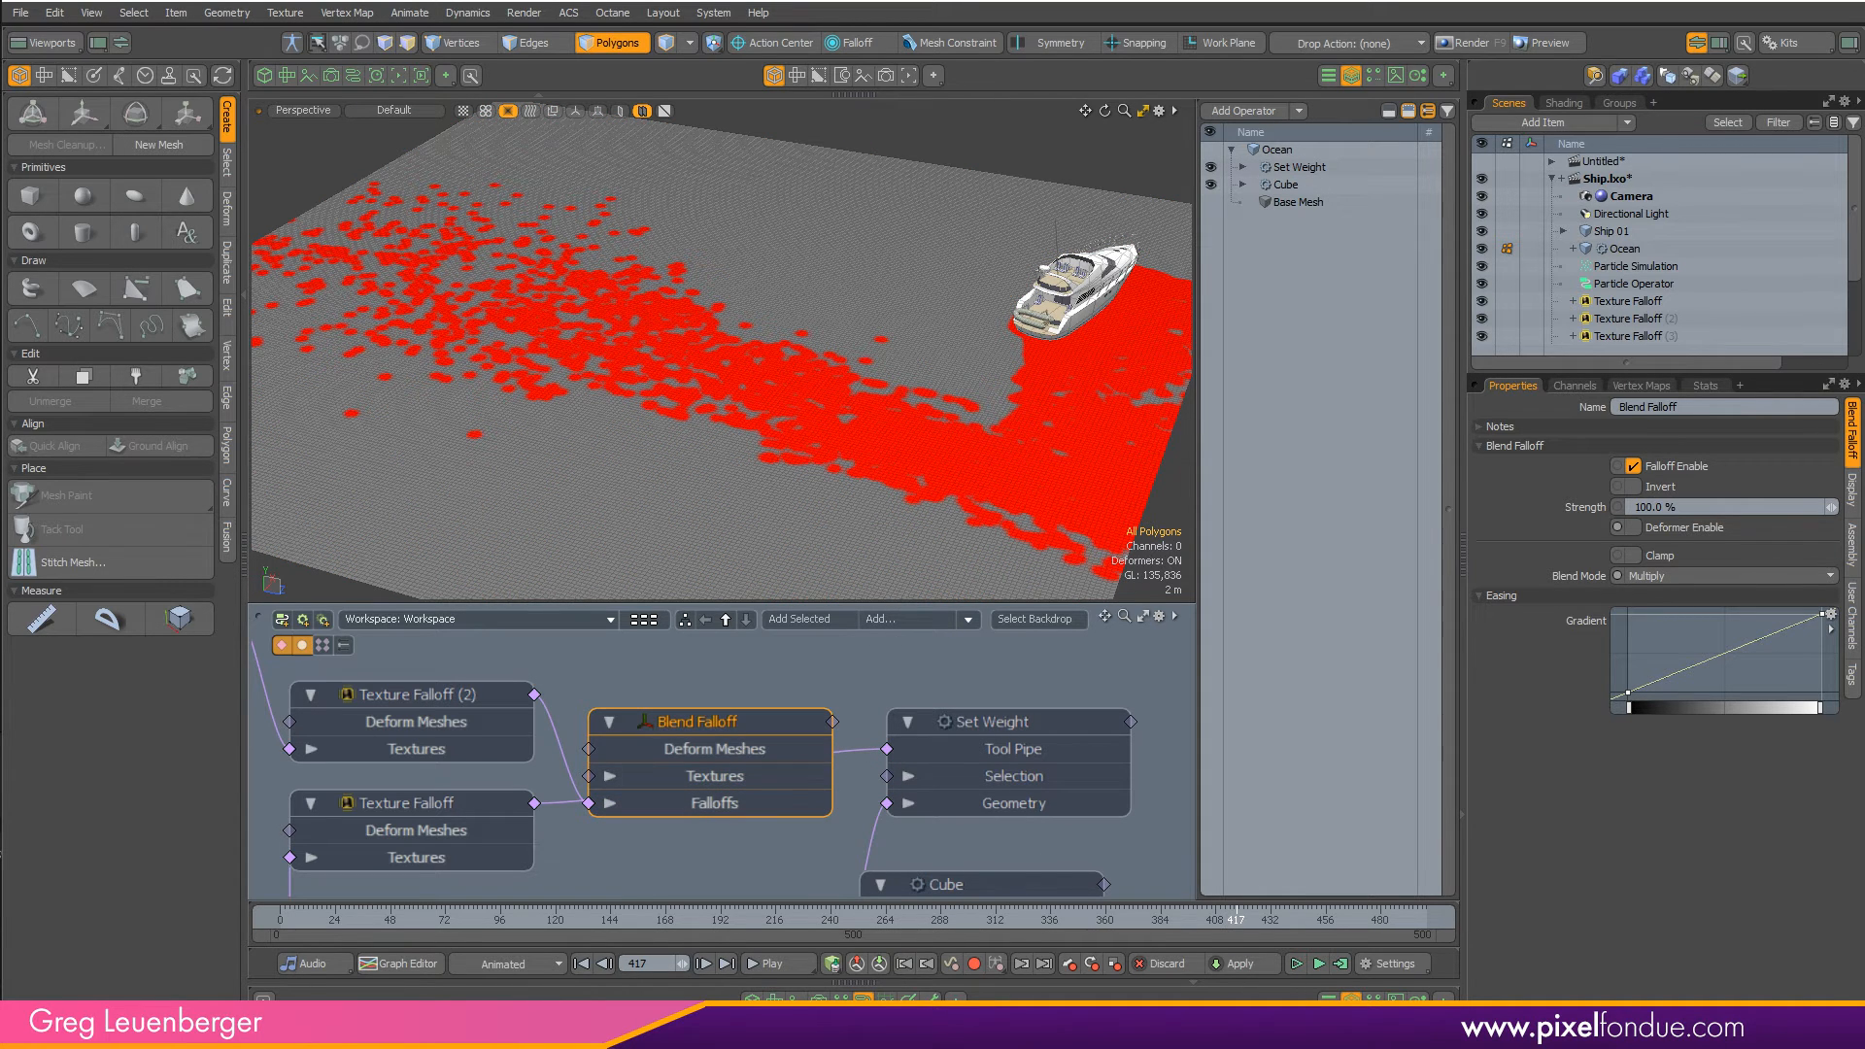
- Show the particles in the viewport and scrub to frame 264 to examine the particle-driven foam around the ship
{"action": "left_click_drag", "start_coordinate": [1235, 918], "coordinate": [879, 919]}
{"action": "left_click_drag", "start_coordinate": [947, 228], "coordinate": [1029, 257], "text": "alt+shift"}
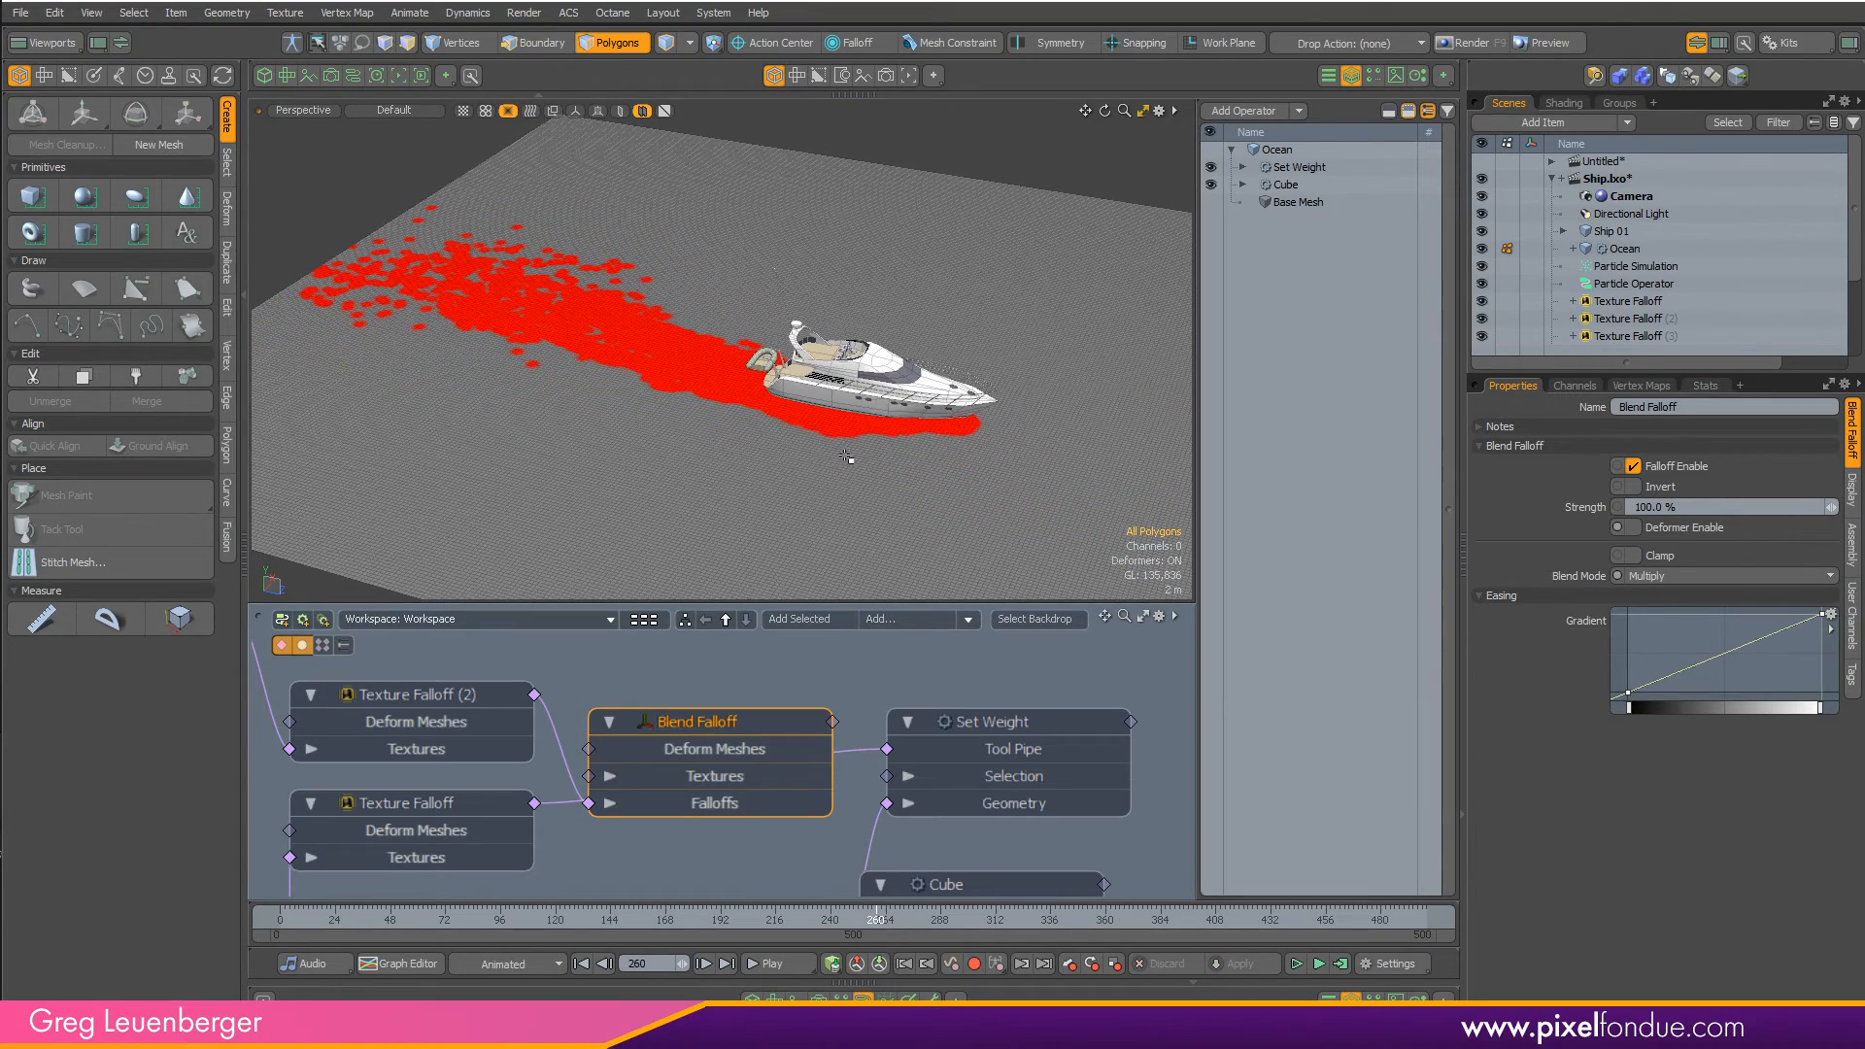
{"action": "key", "text": "ctrl+space"}
{"action": "left_click", "coordinate": [757, 400]}
{"action": "left_click_drag", "start_coordinate": [757, 399], "coordinate": [714, 326], "text": "alt"}
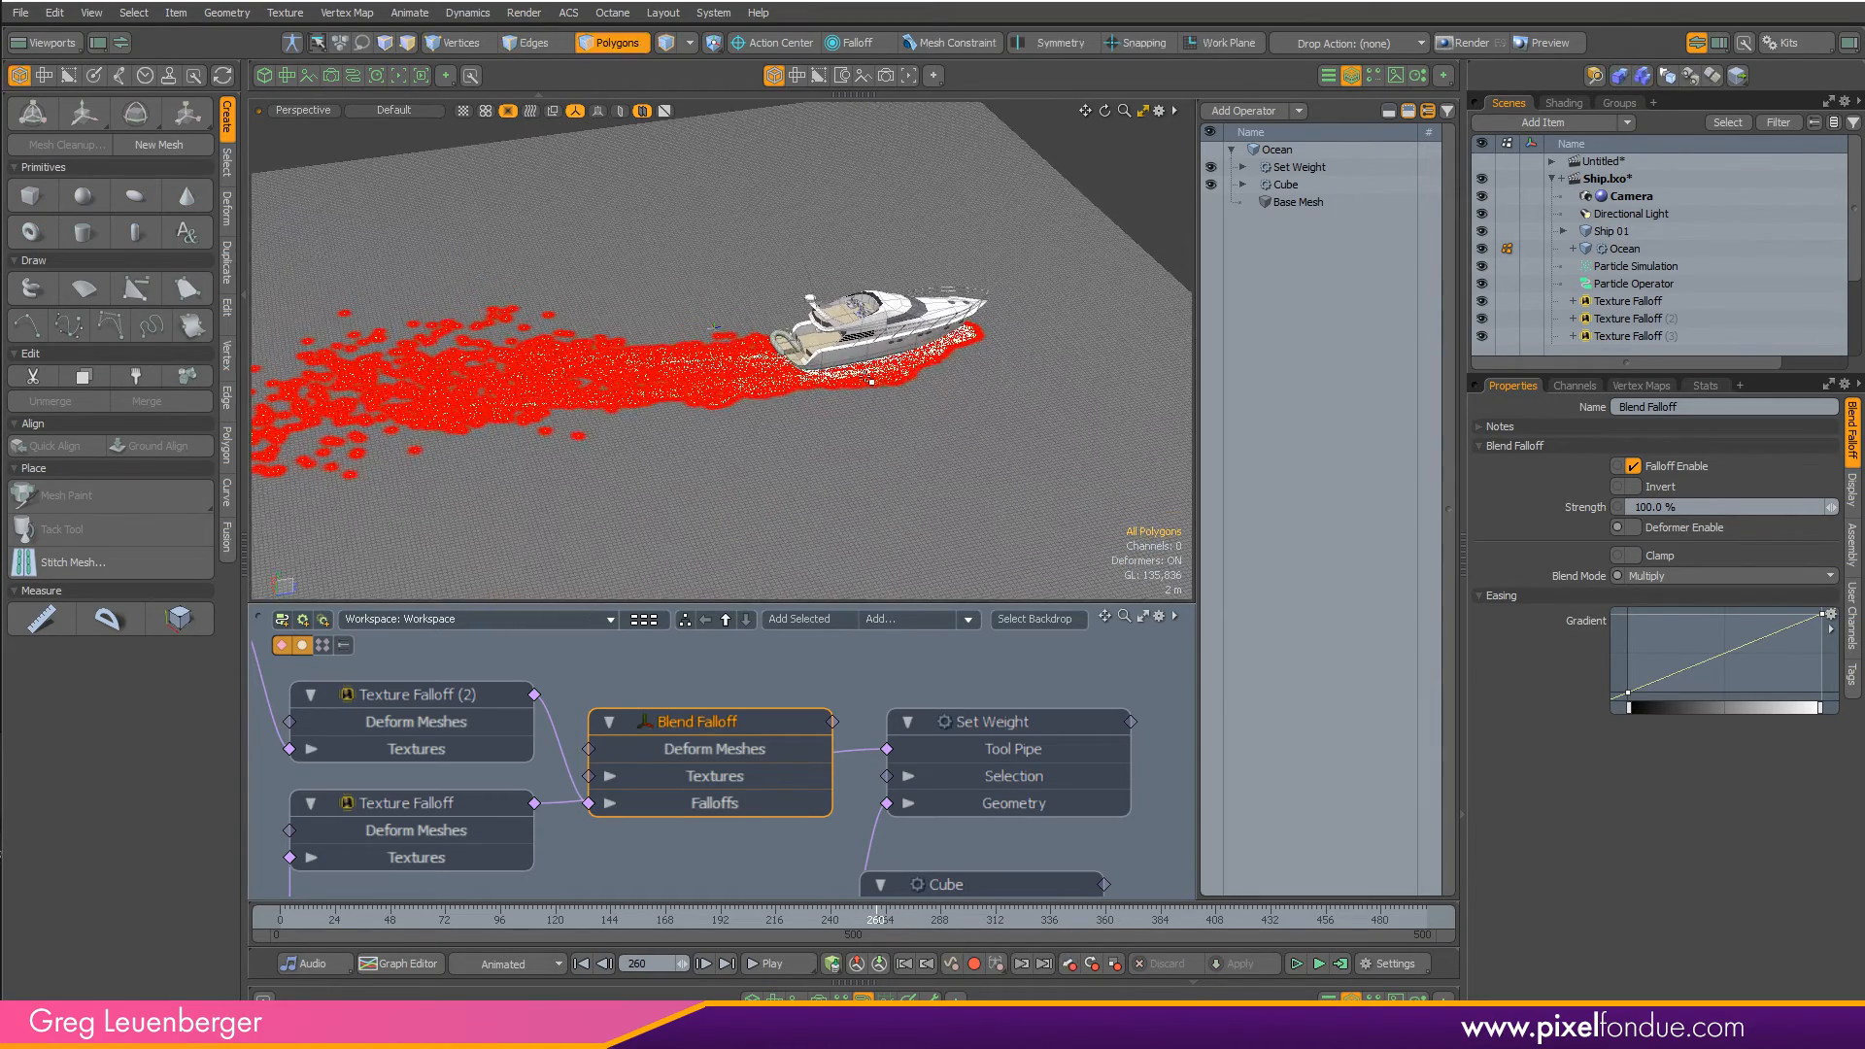
{"action": "mouse_move", "coordinate": [827, 919]}
{"action": "left_mouse_down"}
{"action": "mouse_move", "coordinate": [476, 918]}
{"action": "mouse_move", "coordinate": [885, 918]}
{"action": "left_mouse_up"}
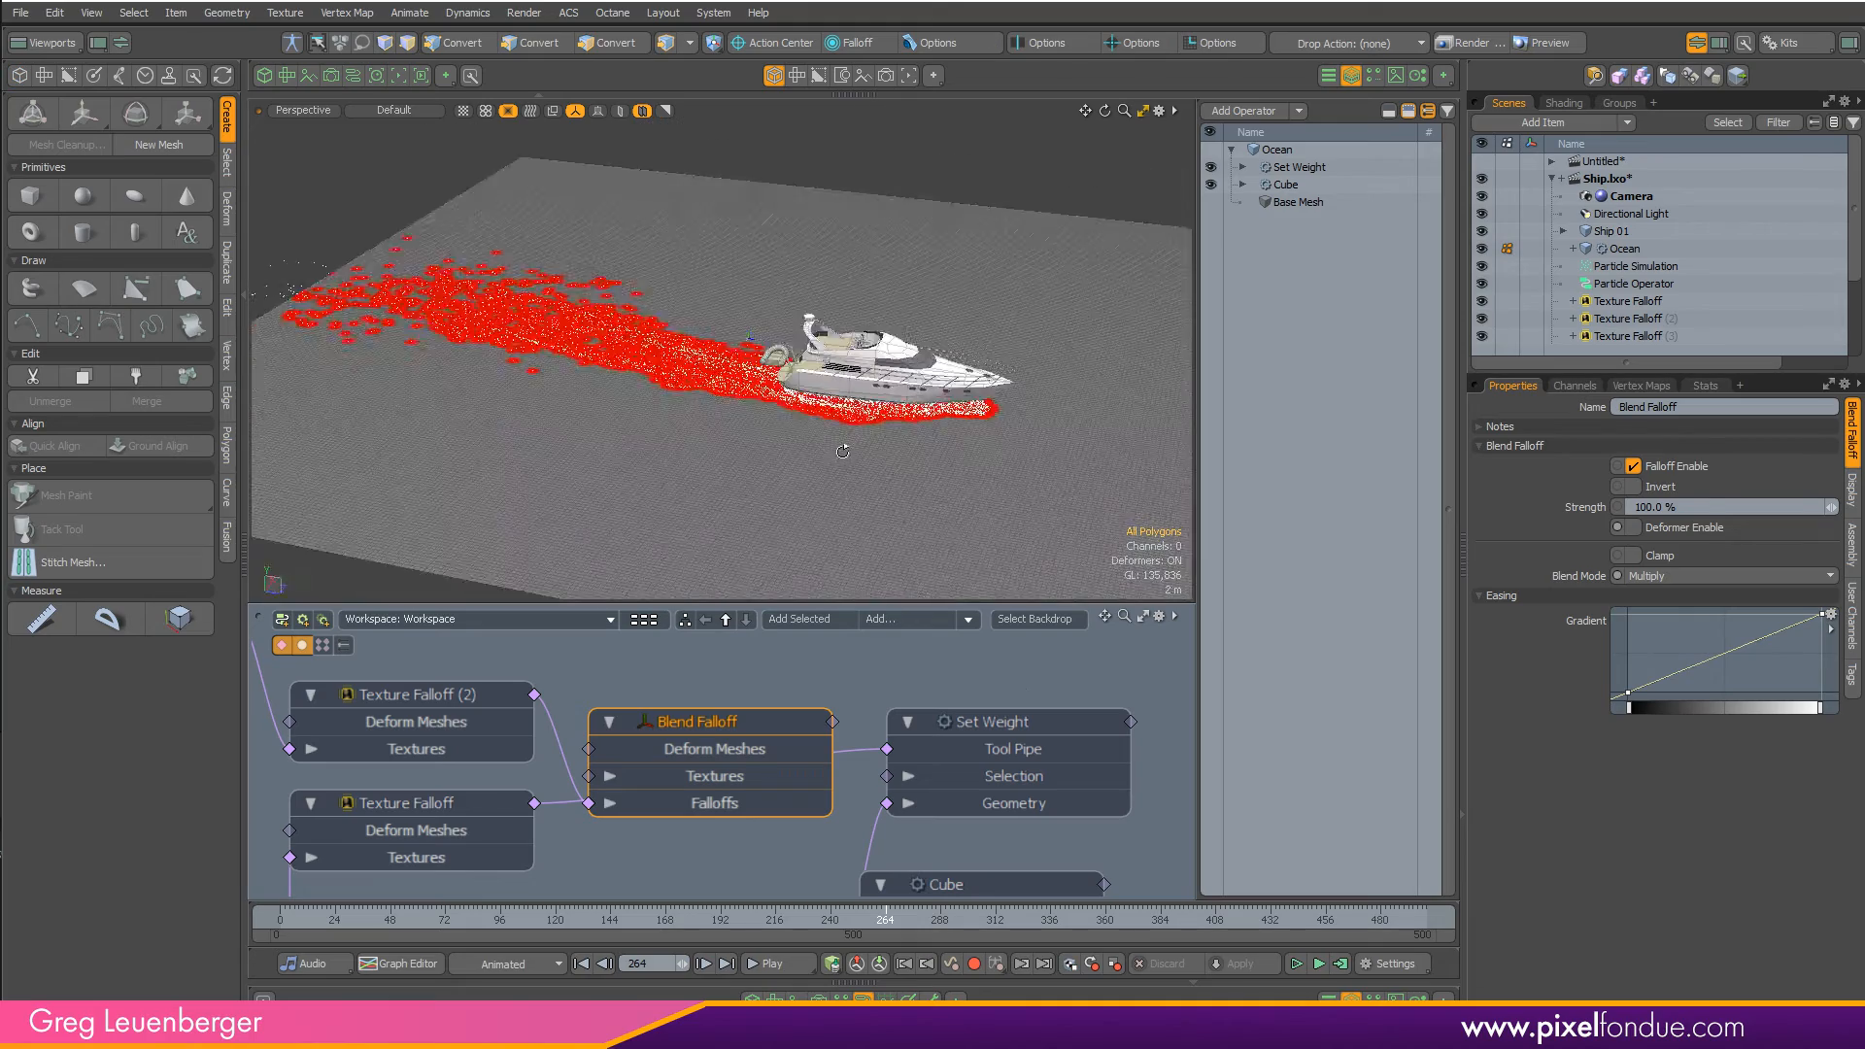
- Connect Texture Falloff (2) directly to Set Weight's Tool Pipe so only the cellular pattern drives the foam map
{"action": "mouse_move", "coordinate": [658, 791]}
{"action": "middle_mouse_down"}
{"action": "mouse_move", "coordinate": [806, 787]}
{"action": "mouse_move", "coordinate": [642, 780]}
{"action": "middle_mouse_up"}
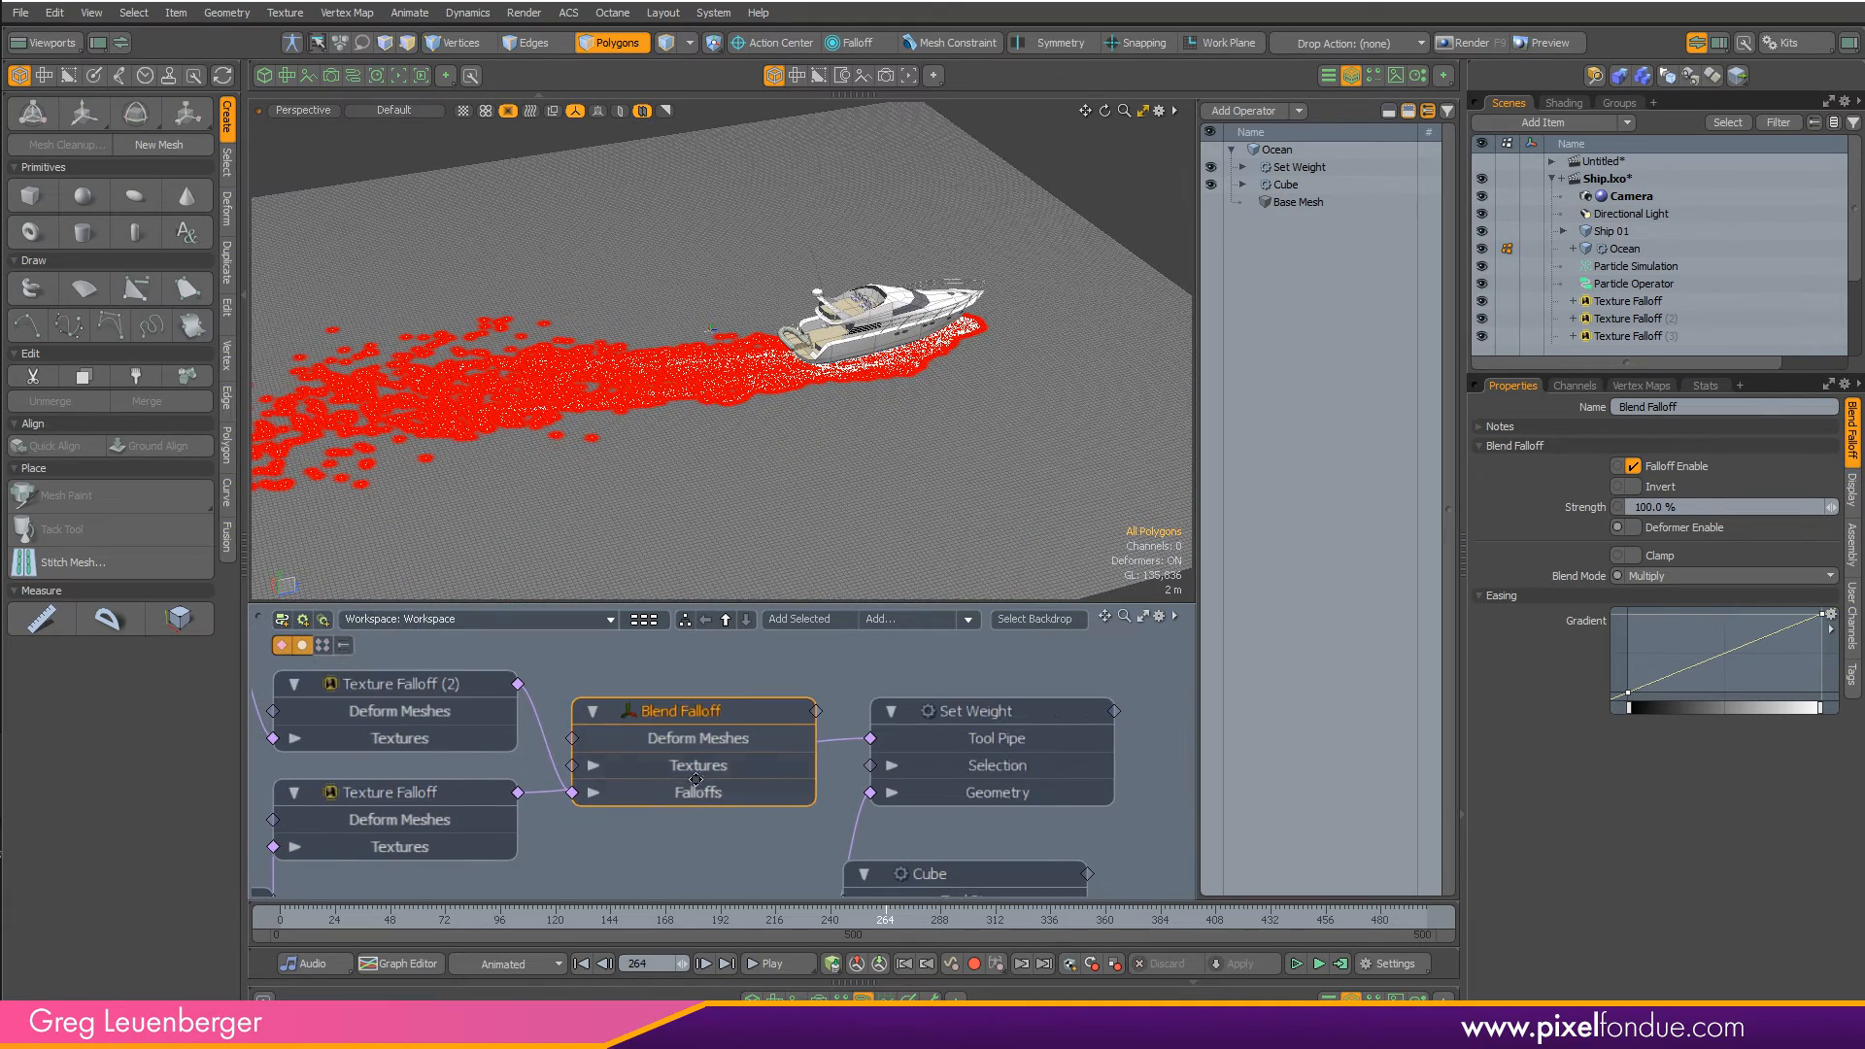
{"action": "left_click_drag", "start_coordinate": [572, 791], "coordinate": [919, 736]}
{"action": "left_click_drag", "start_coordinate": [728, 735], "coordinate": [831, 744], "text": "alt"}
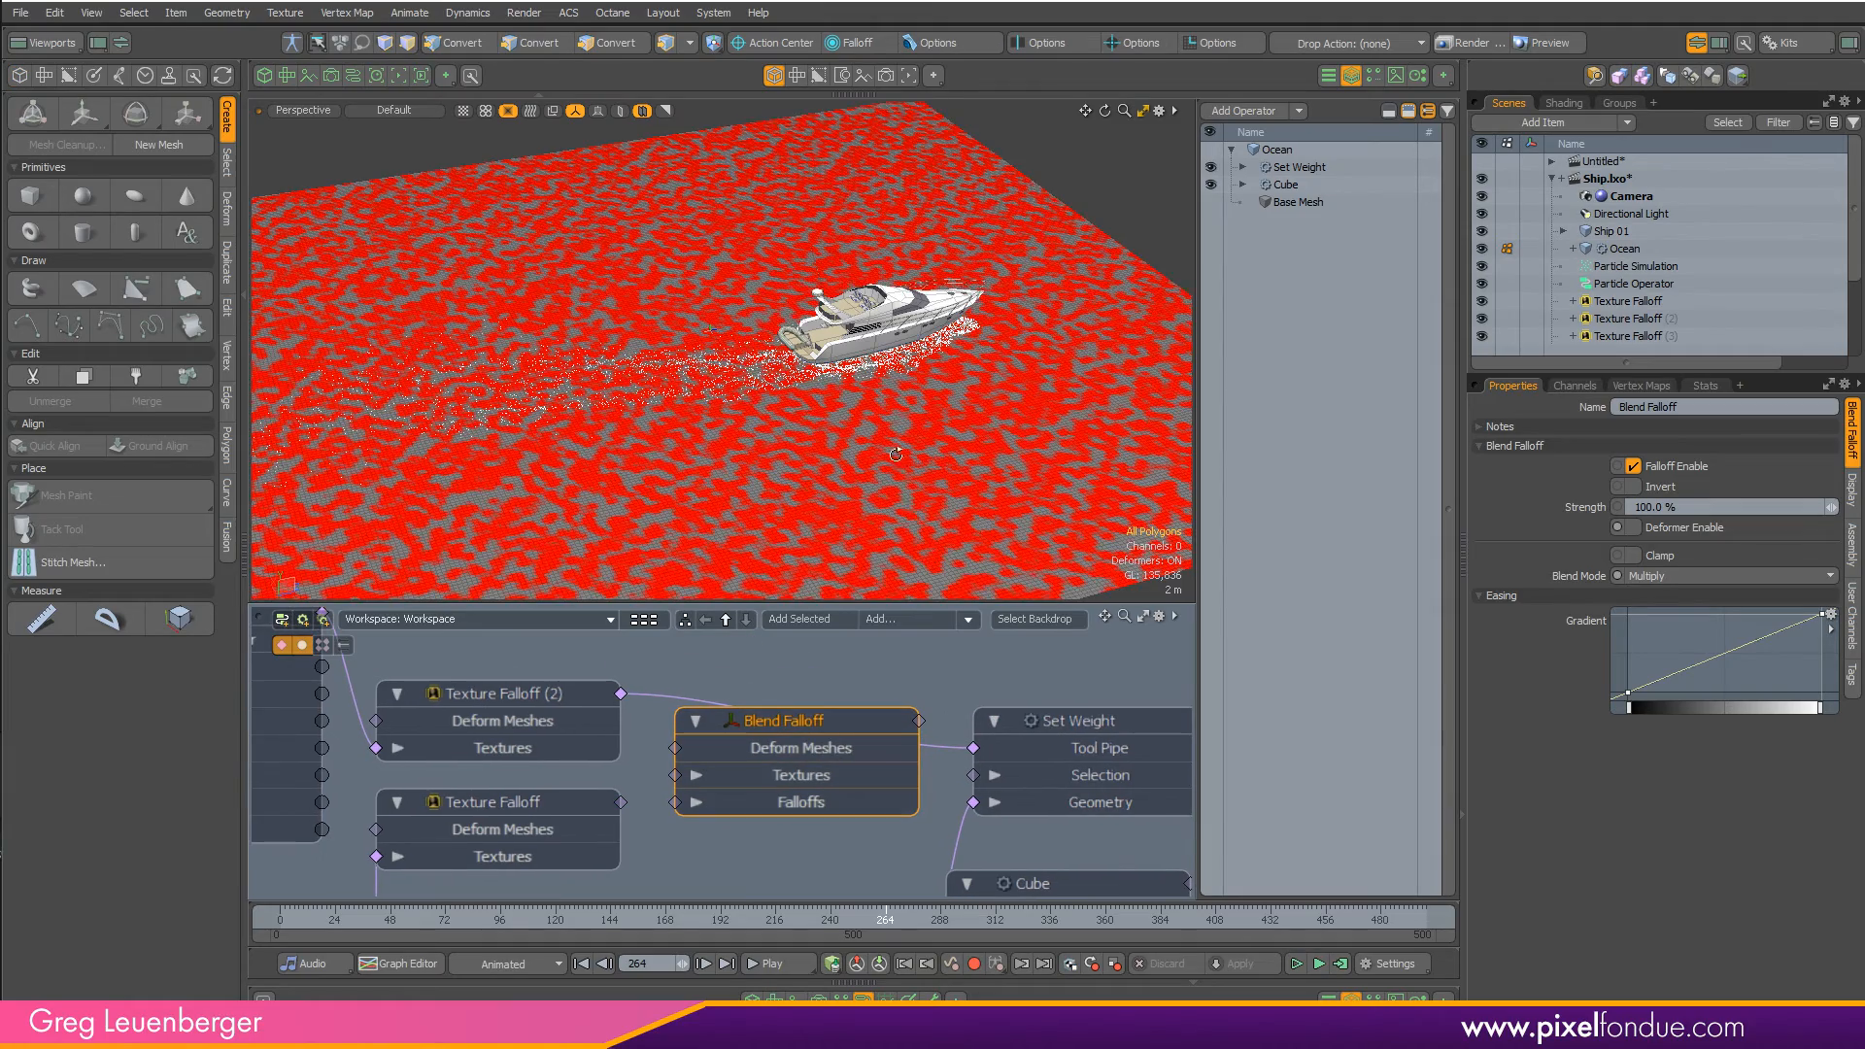
{"action": "left_click_drag", "start_coordinate": [865, 468], "coordinate": [930, 472], "text": "alt"}
- Examine the Cellular texture's settings and select the Position Y channel of its texture locator
{"action": "left_click_drag", "start_coordinate": [622, 670], "coordinate": [1105, 764], "text": "alt"}
{"action": "left_click", "coordinate": [735, 697]}
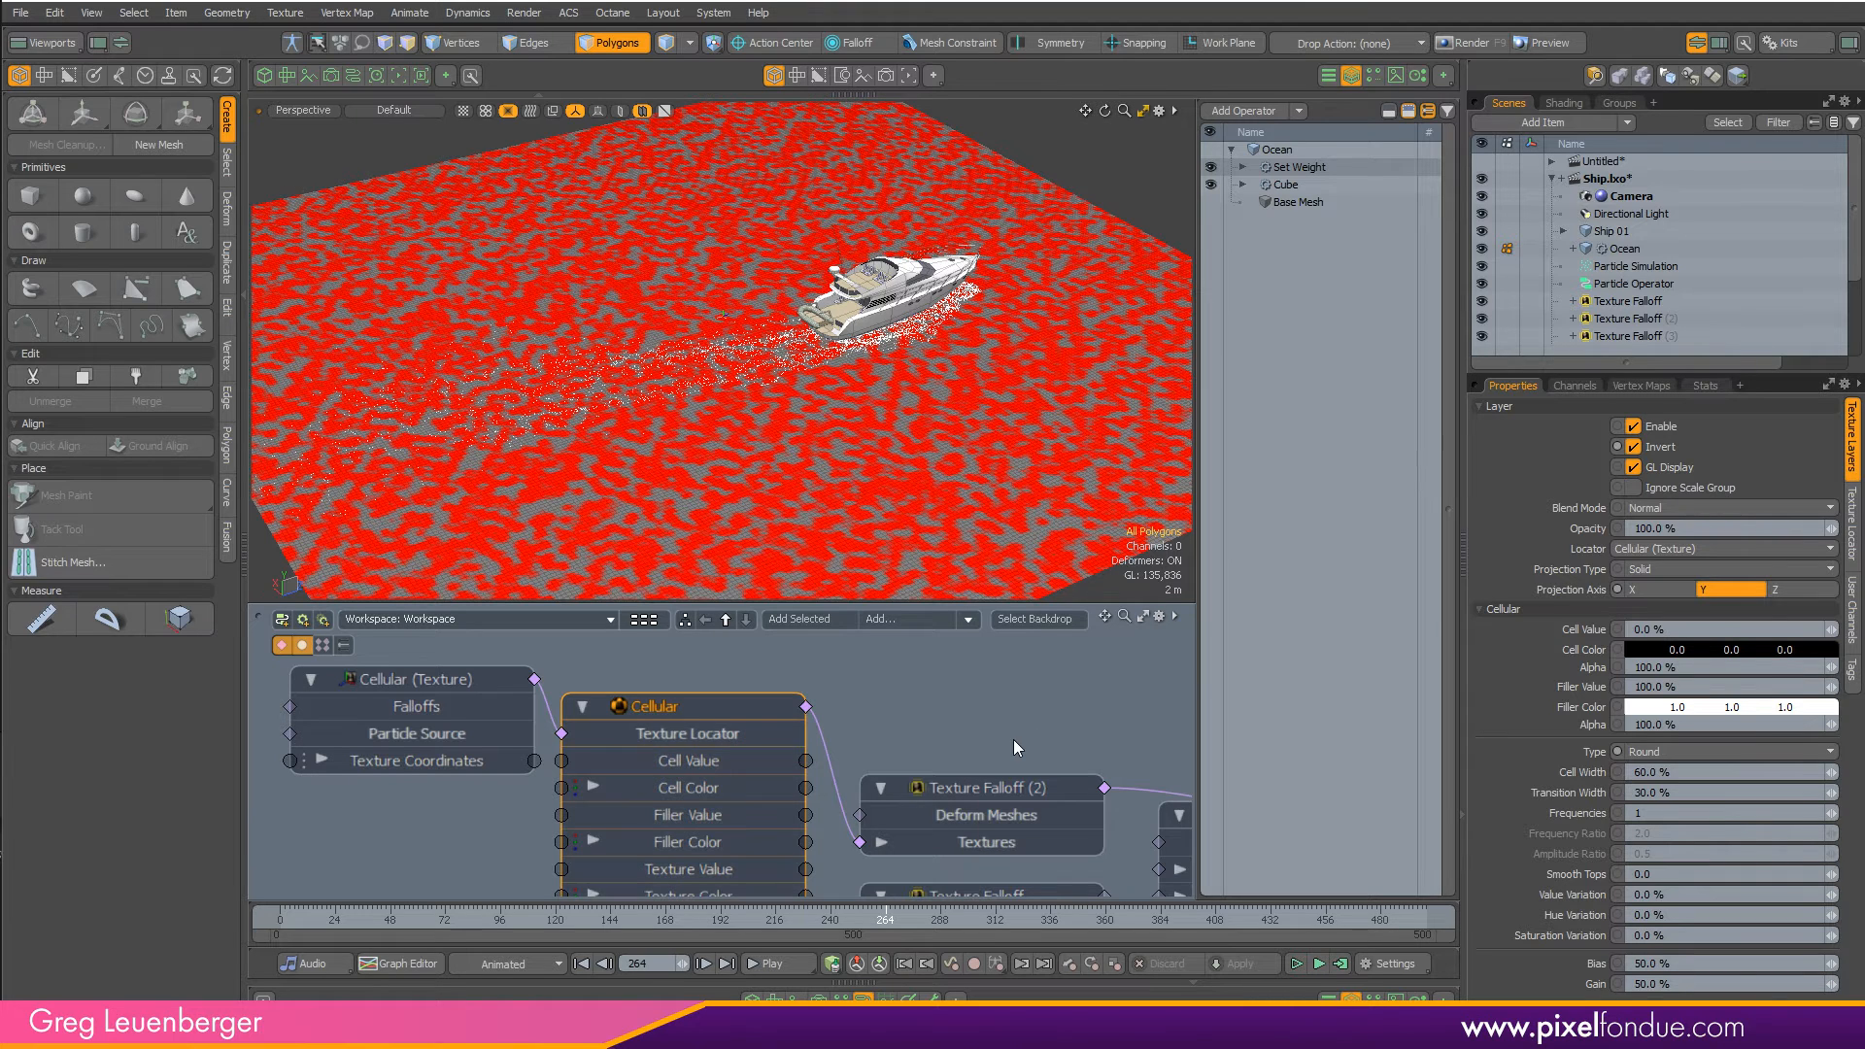
{"action": "left_click", "coordinate": [1851, 524]}
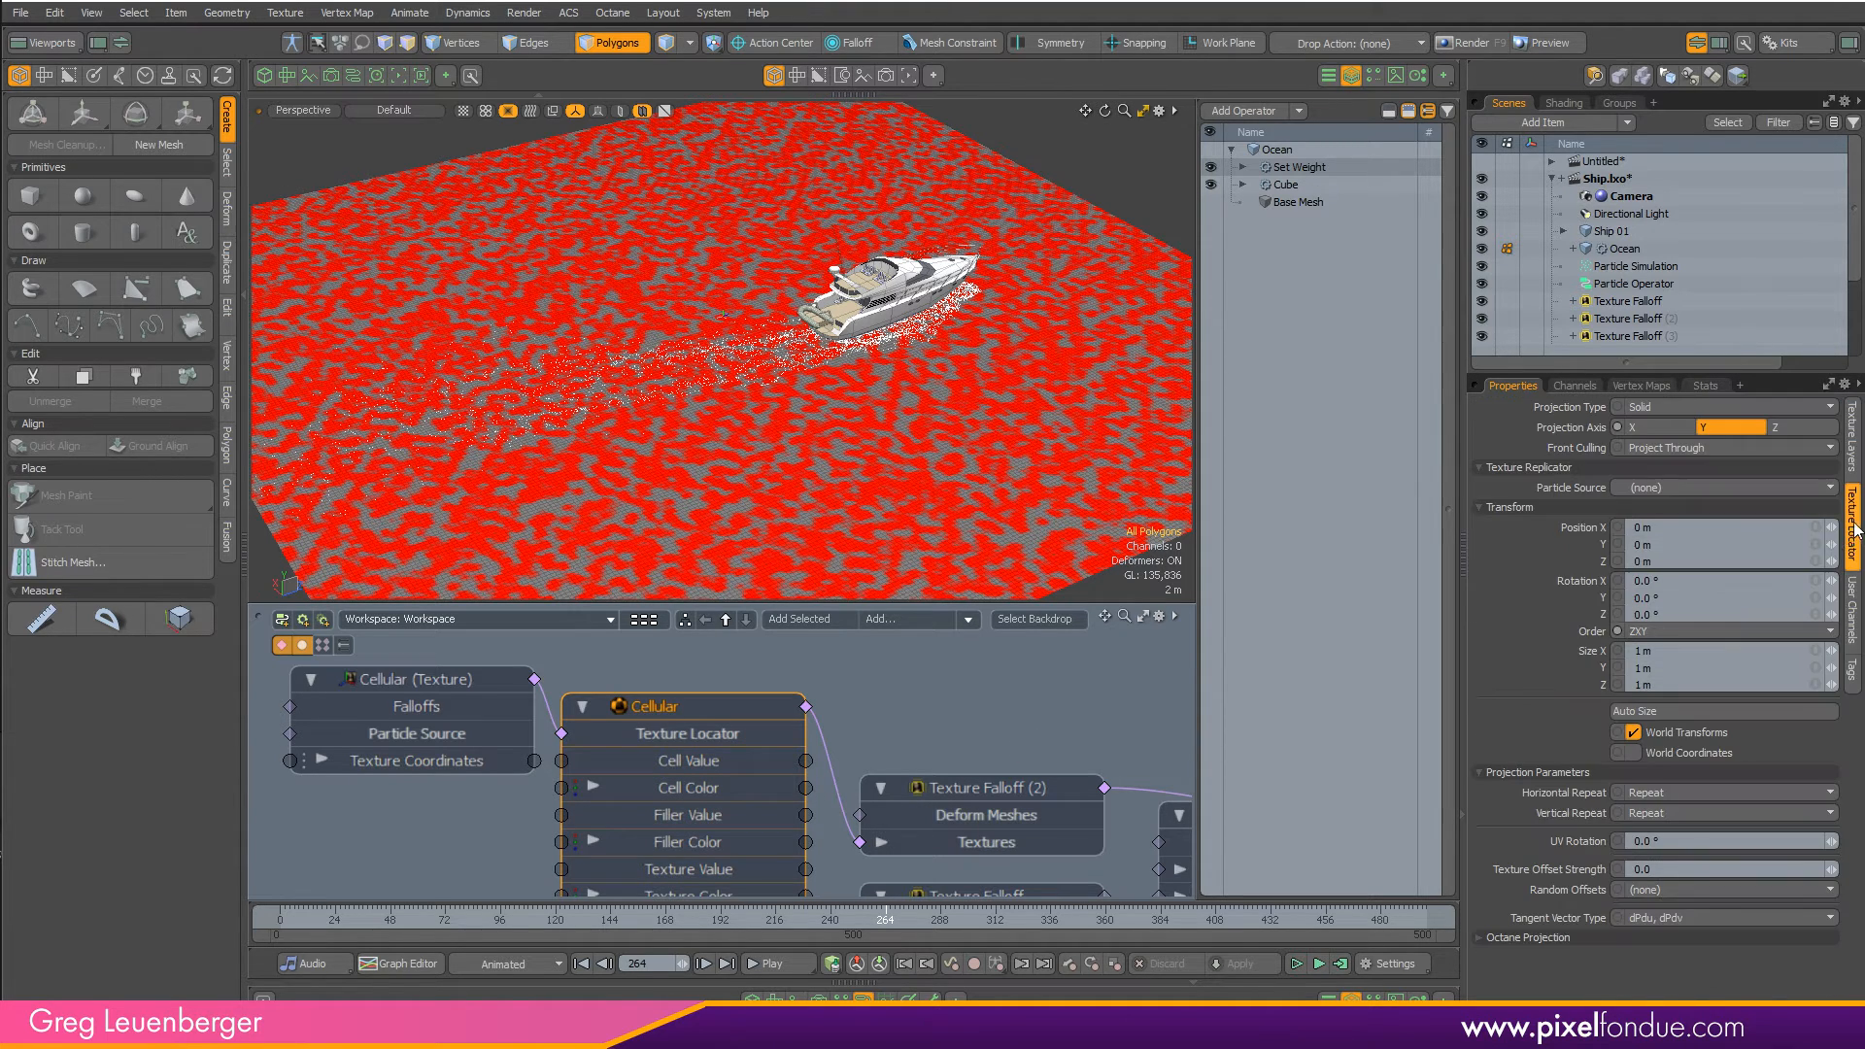
{"action": "left_click", "coordinate": [1586, 545]}
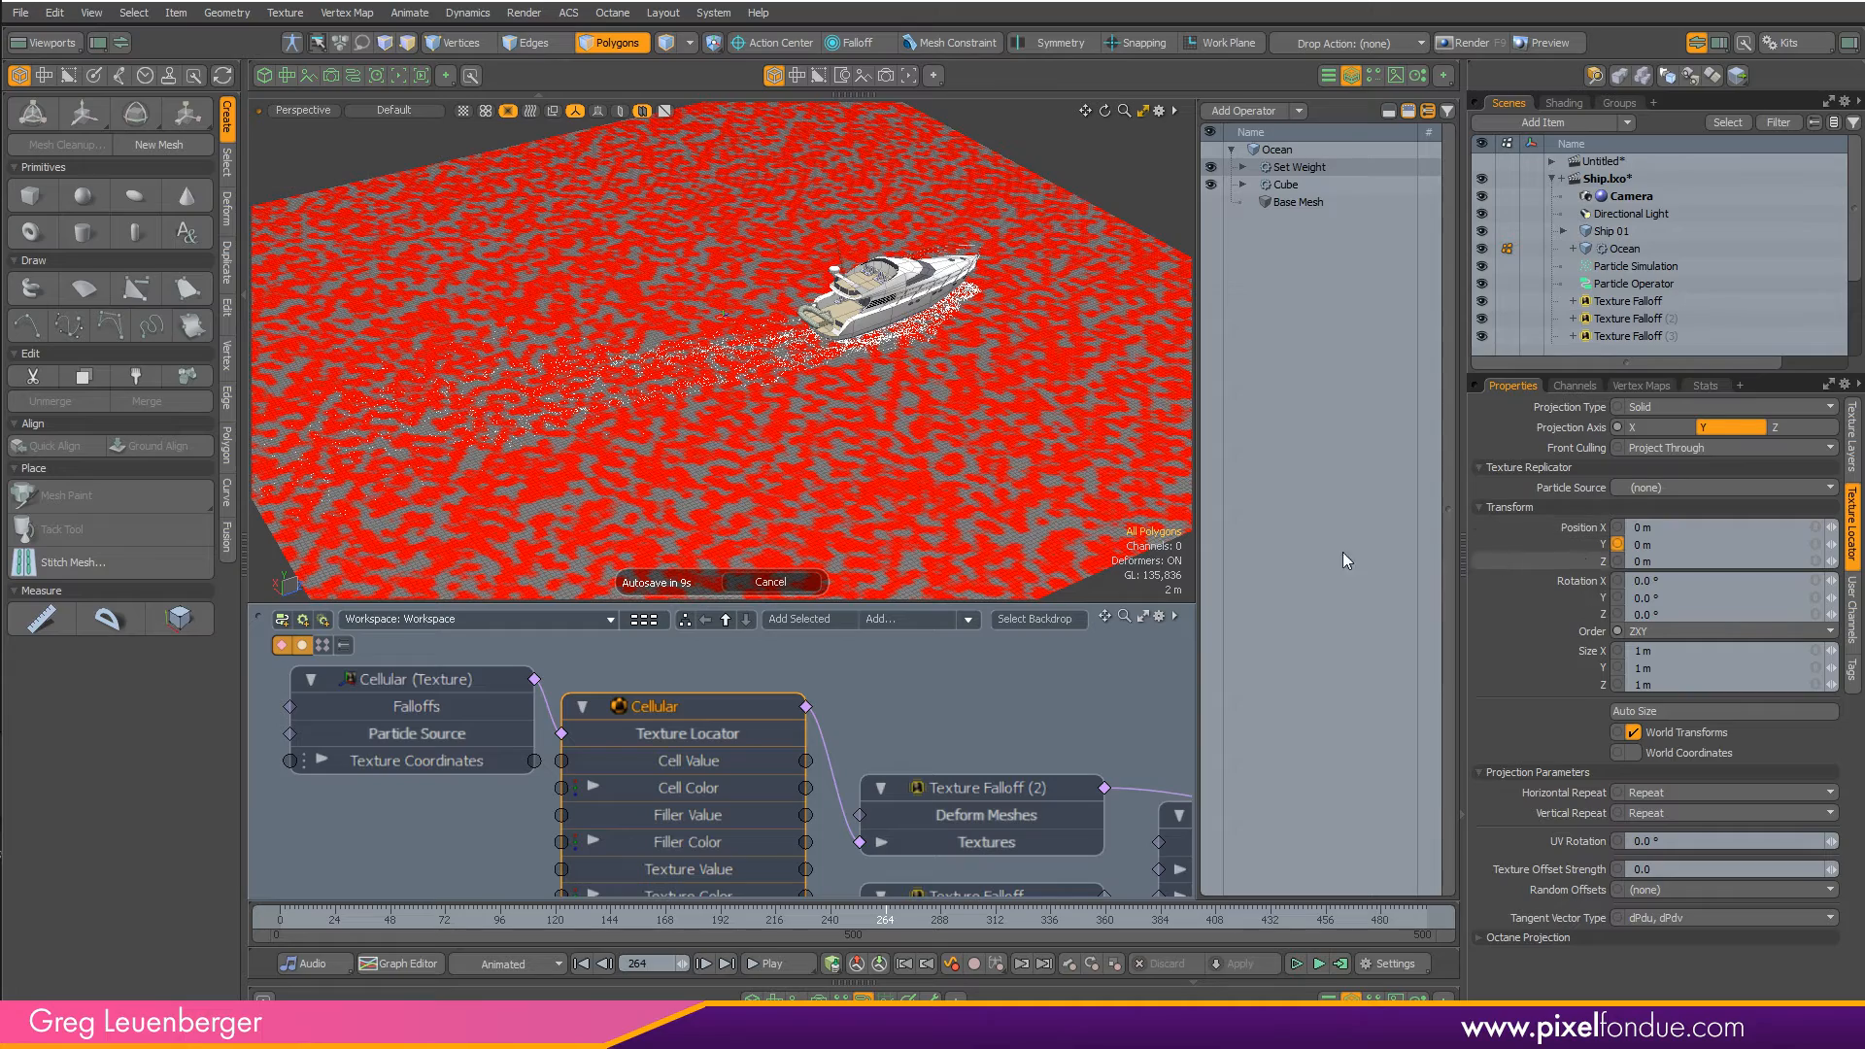
{"action": "left_click", "coordinate": [785, 583]}
{"action": "key", "text": "c"}
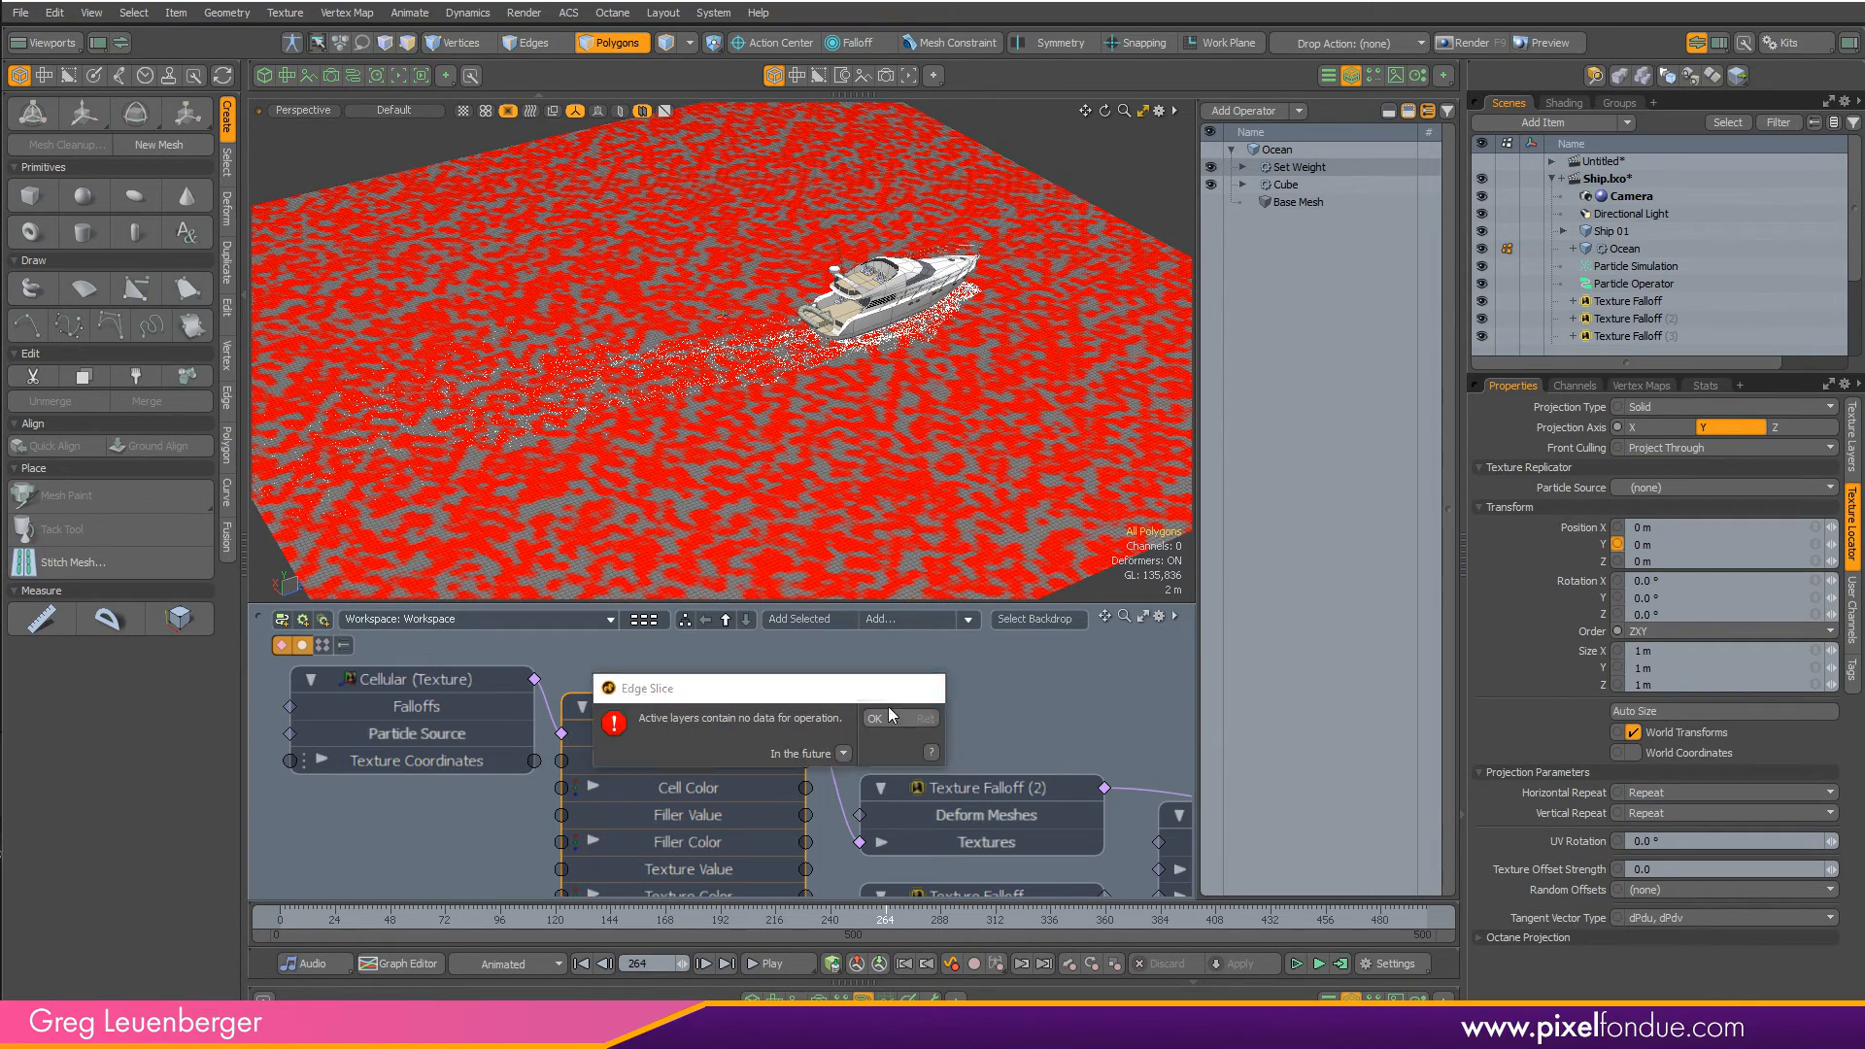
{"action": "left_click", "coordinate": [888, 716]}
{"action": "left_click_drag", "start_coordinate": [786, 457], "coordinate": [1063, 533]}
- Remove the direct falloff link to Set Weight and route both texture falloffs through Blend Falloff into its Tool Pipe
{"action": "left_click", "coordinate": [919, 730]}
{"action": "middle_click_drag", "start_coordinate": [918, 730], "coordinate": [615, 755]}
{"action": "left_click", "coordinate": [946, 774]}
{"action": "key", "text": "Delete"}
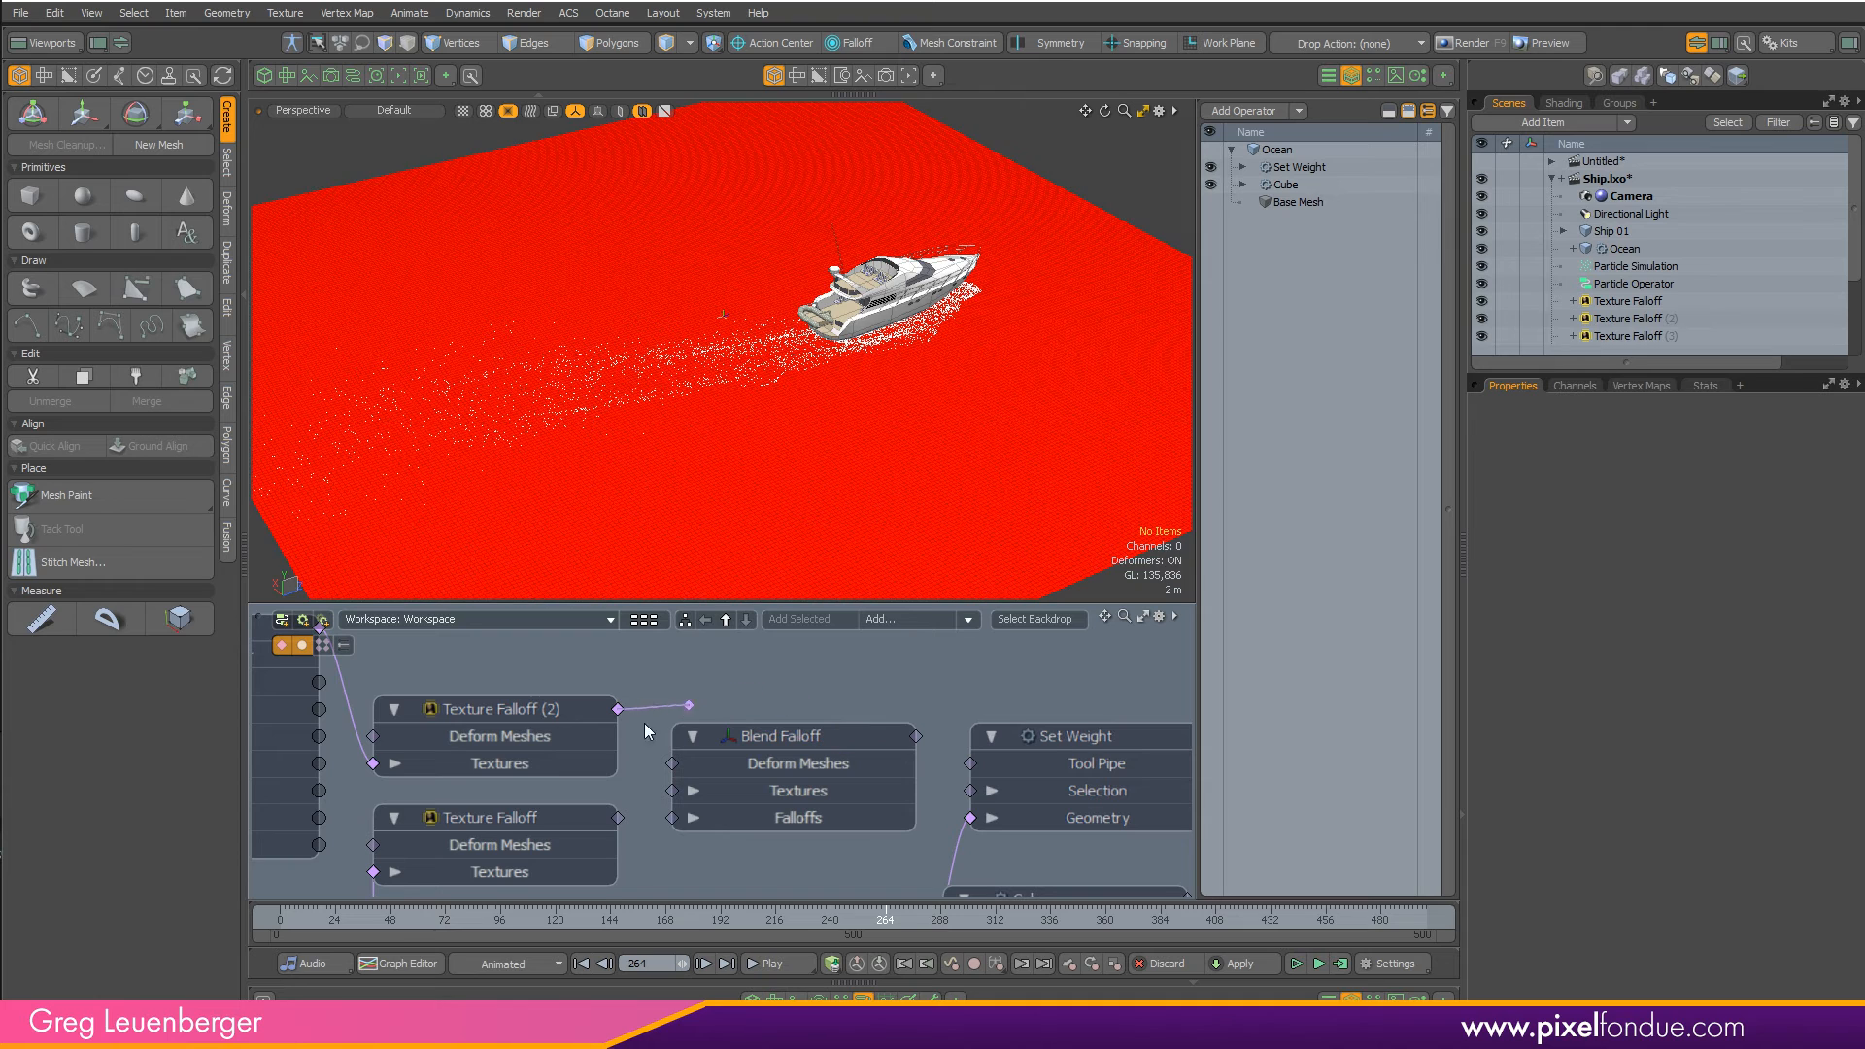
{"action": "left_click_drag", "start_coordinate": [618, 709], "coordinate": [701, 819]}
{"action": "left_click", "coordinate": [804, 740]}
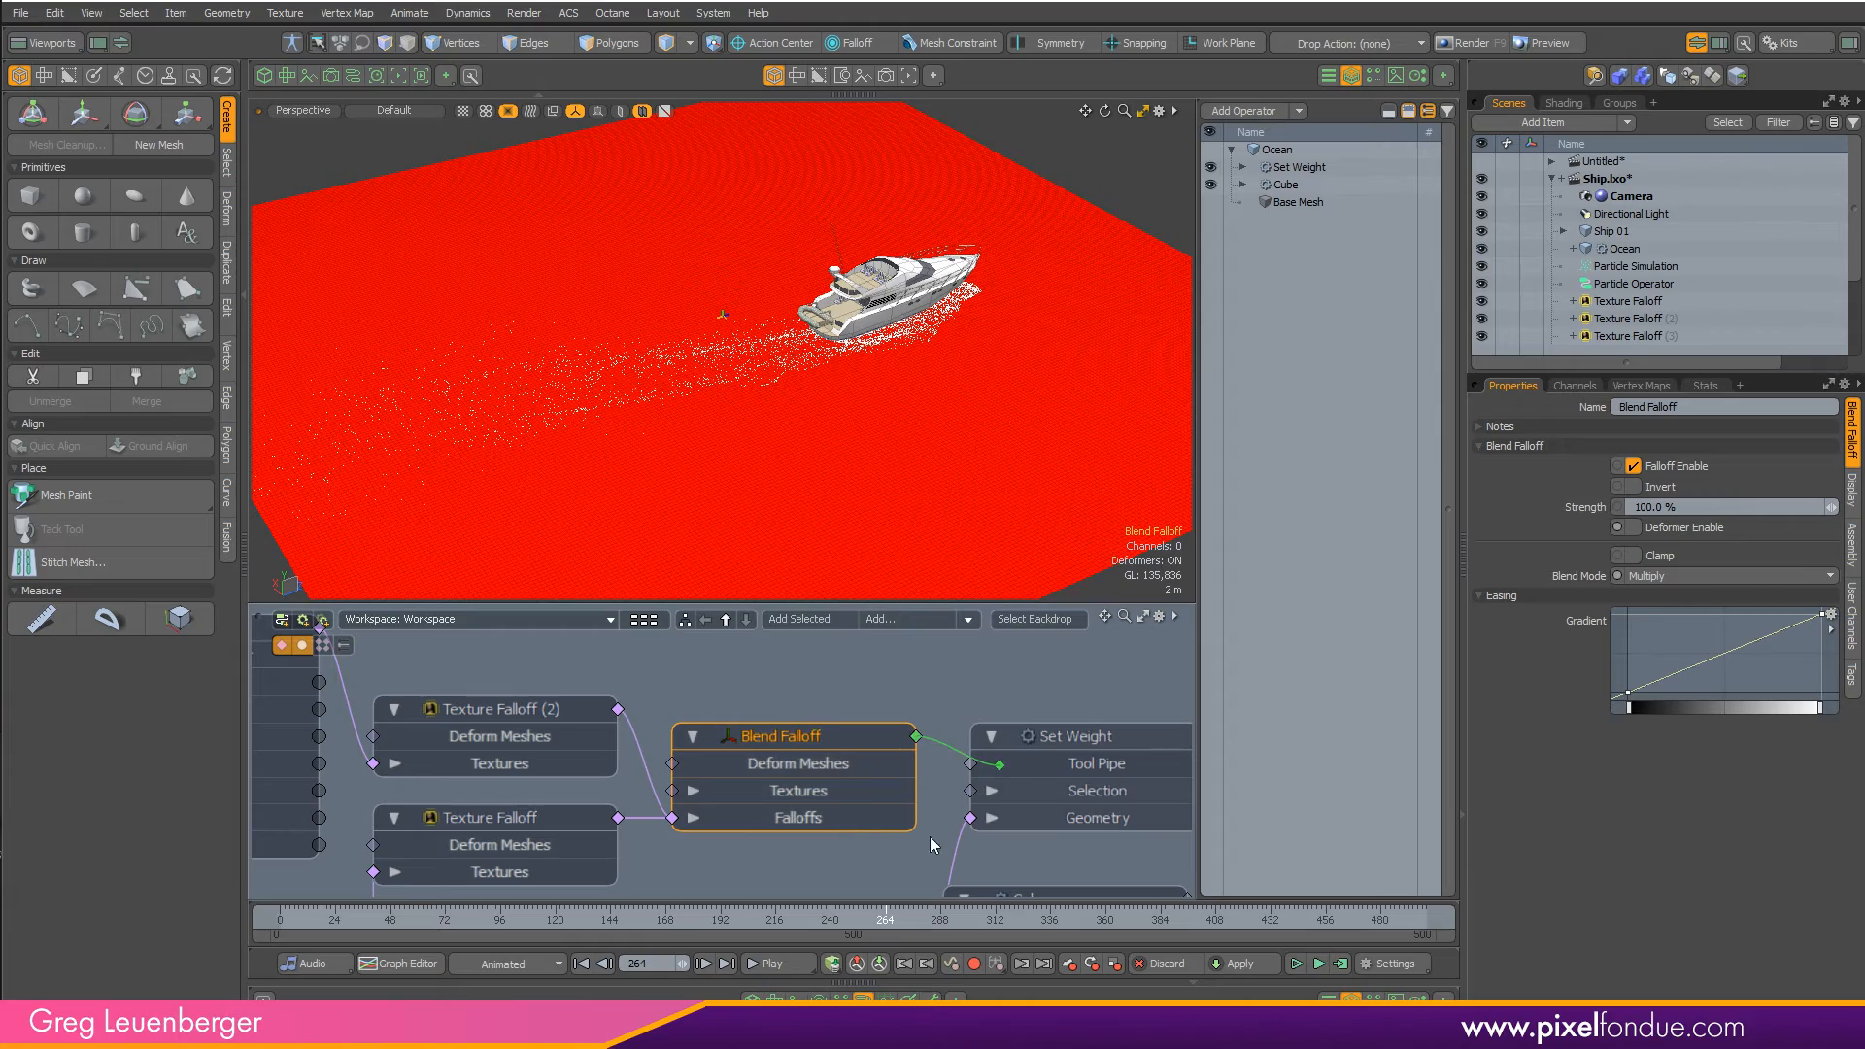
- Scrub through the animation to frame 211 and examine the blended foam pattern in the ship's wake
{"action": "left_click_drag", "start_coordinate": [811, 436], "coordinate": [911, 386], "text": "alt"}
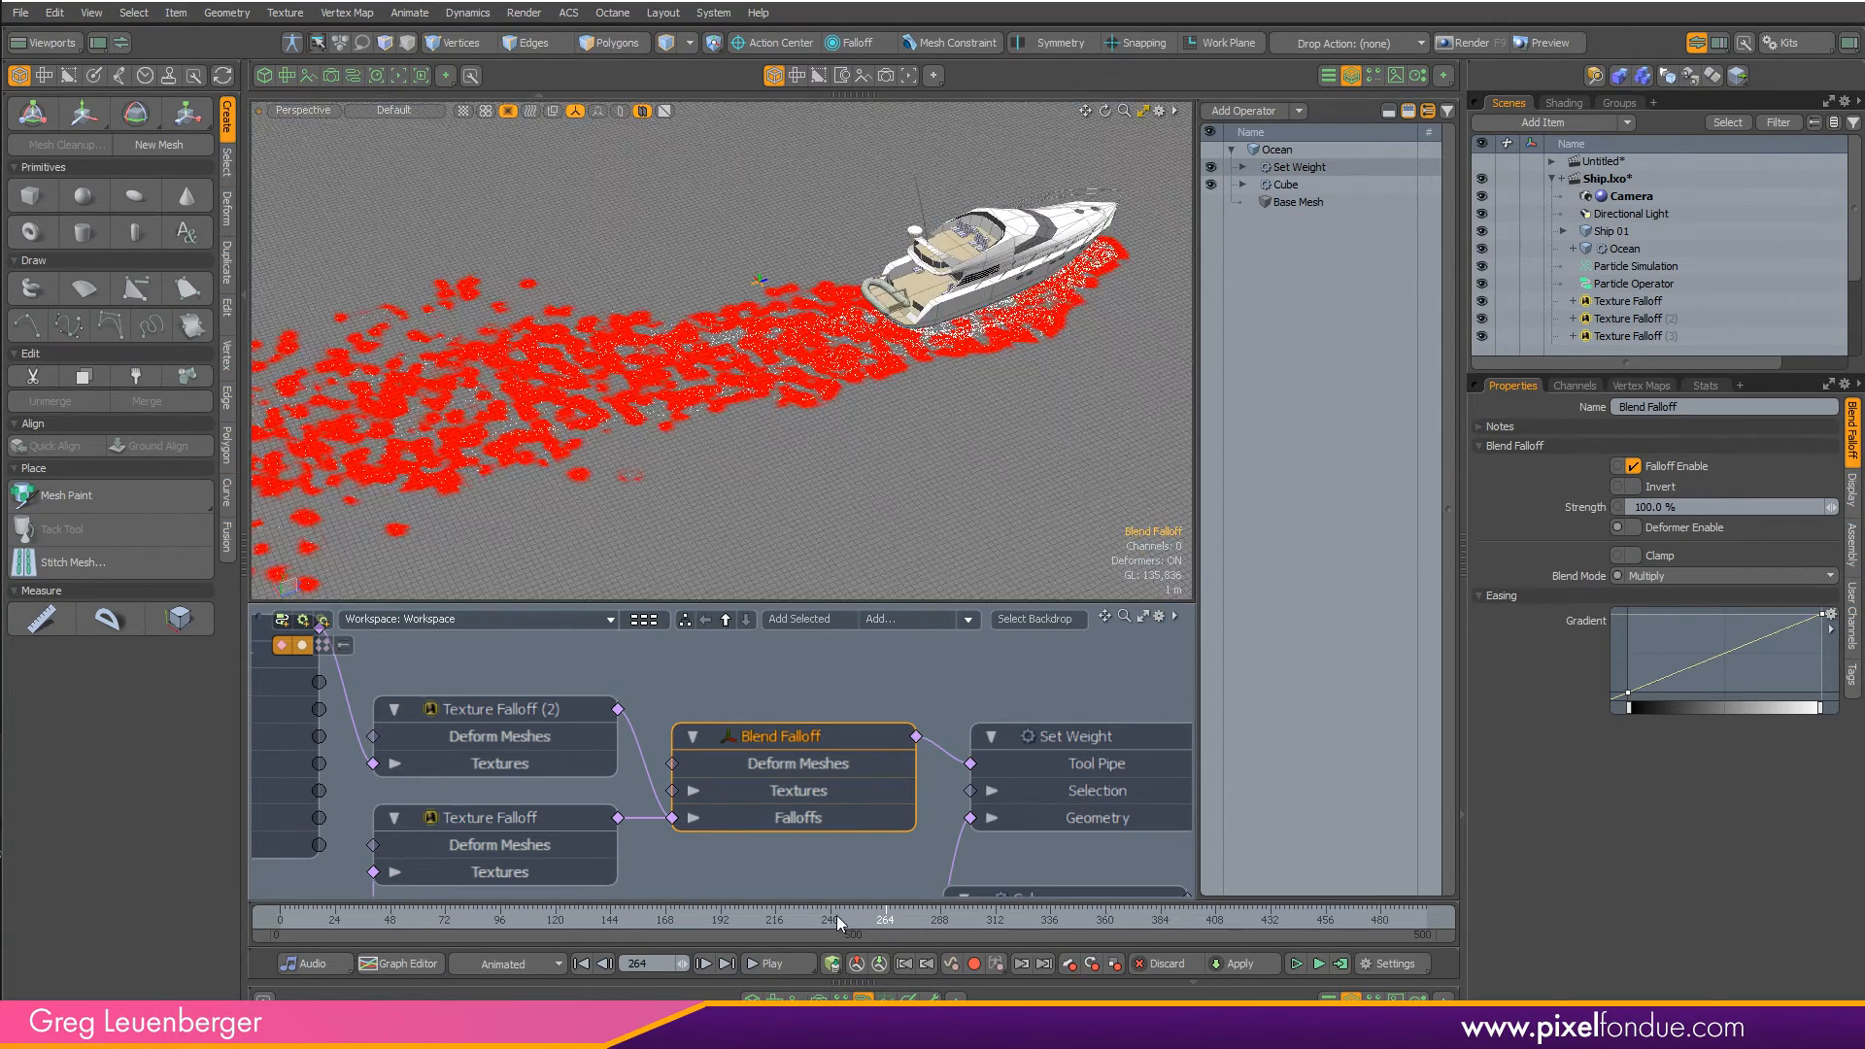
{"action": "left_click_drag", "start_coordinate": [394, 918], "coordinate": [764, 918]}
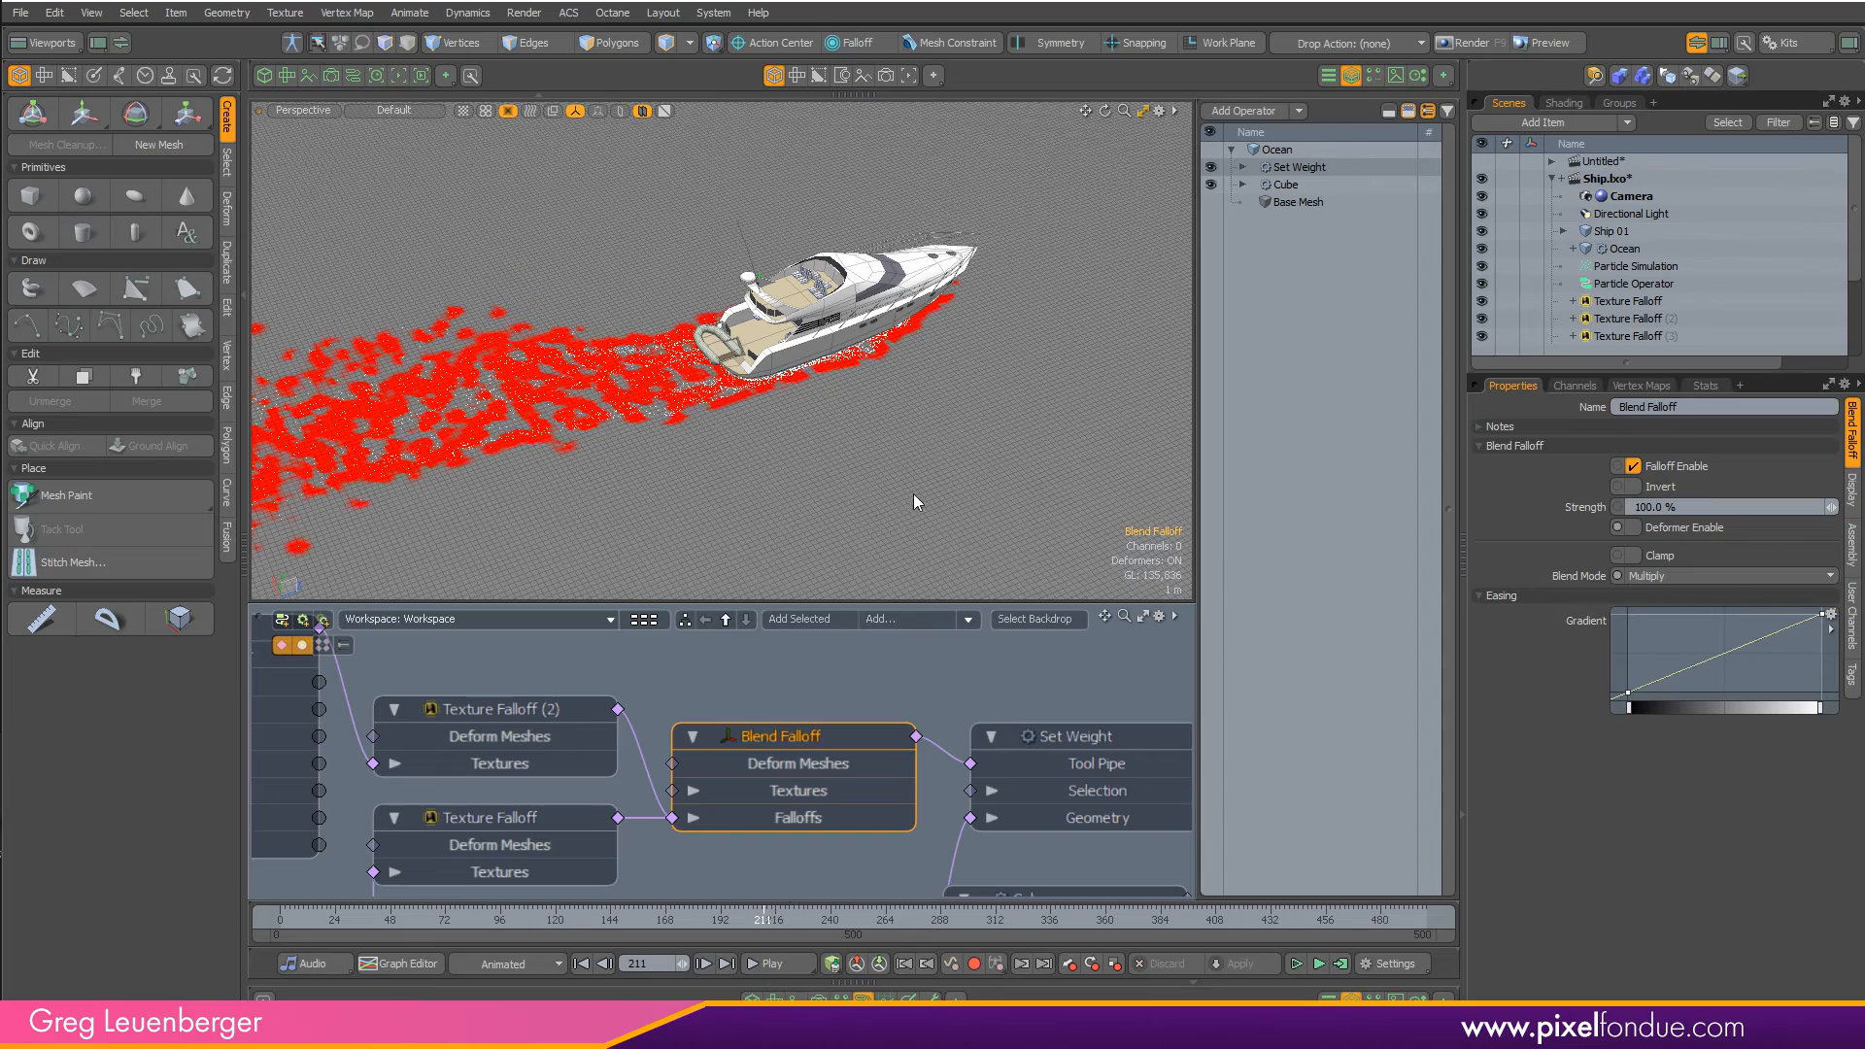
{"action": "left_click_drag", "start_coordinate": [946, 459], "coordinate": [797, 464], "text": "alt"}
{"action": "scroll", "coordinate": [845, 451], "scroll_direction": "down", "scroll_amount": 3}
{"action": "scroll", "coordinate": [855, 447], "scroll_direction": "up", "scroll_amount": 4}
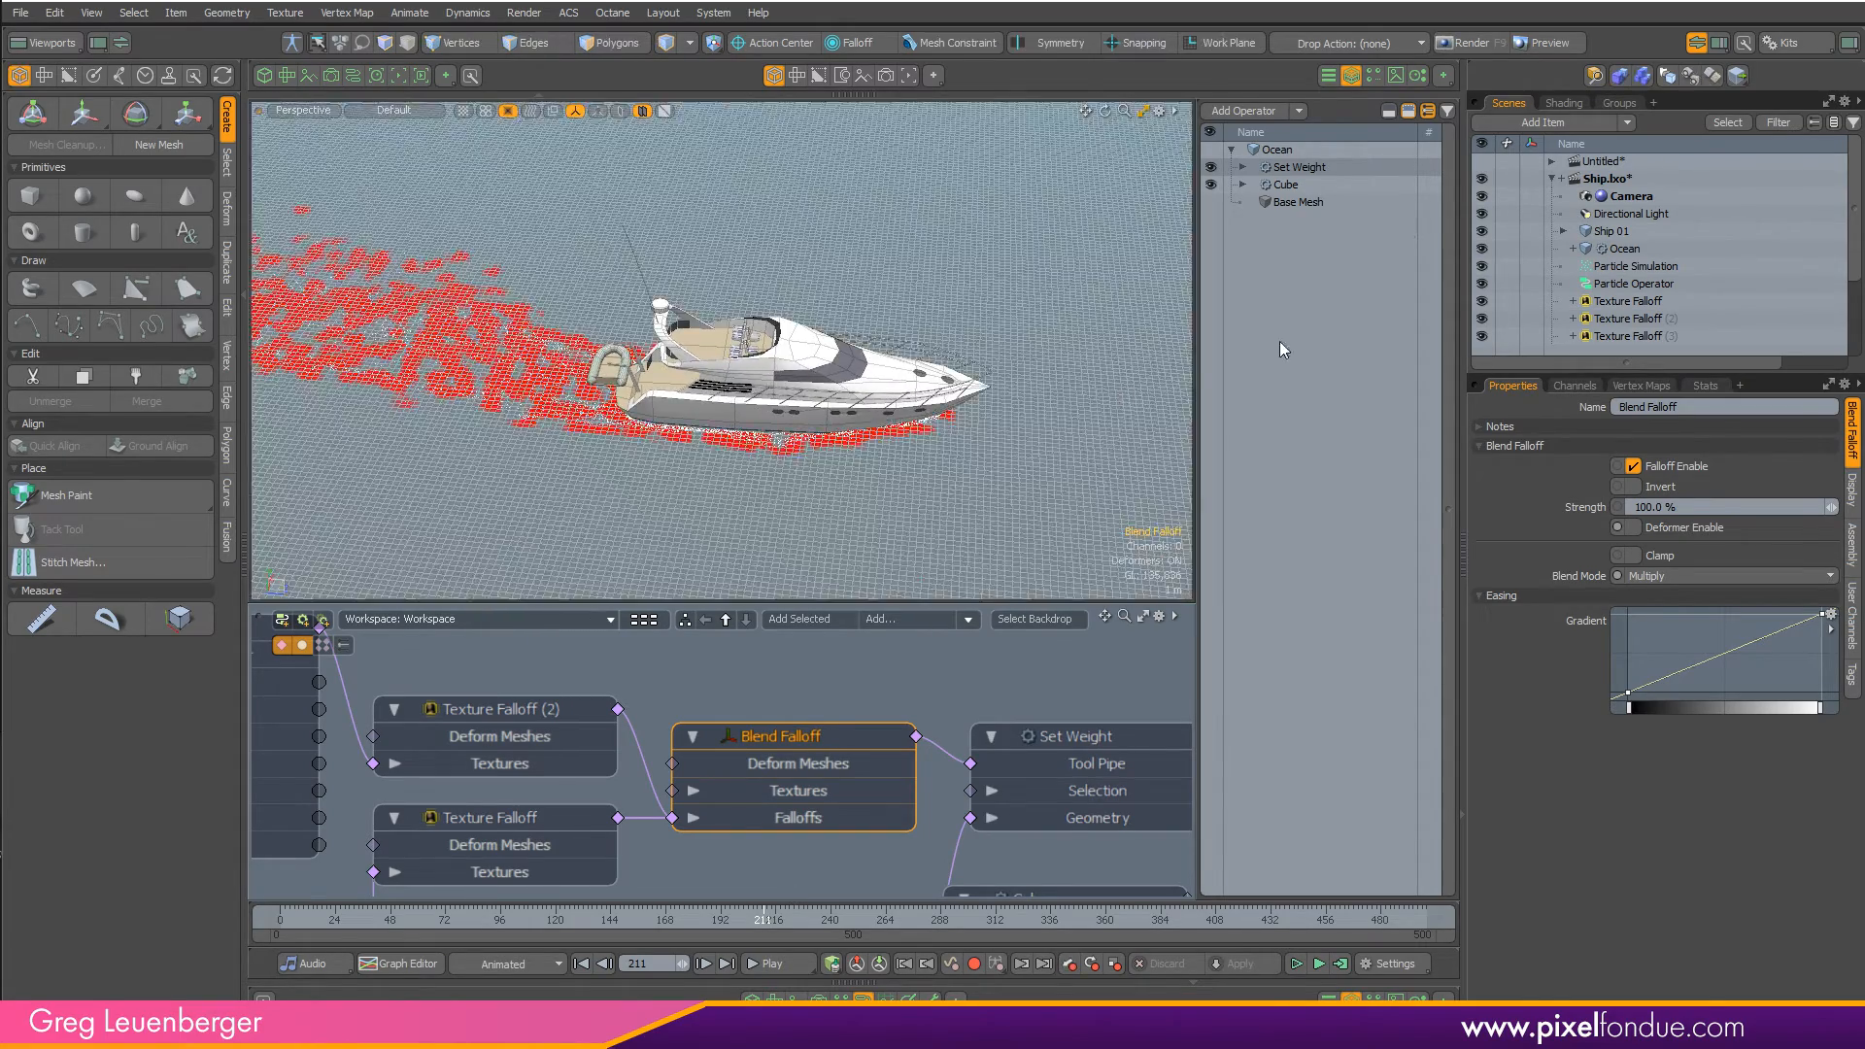
- Select the Curve Mesh under Ship 01 together with Ship 01 and hide the inactive Ocean
{"action": "left_click", "coordinate": [1563, 231]}
{"action": "left_click", "coordinate": [1632, 249]}
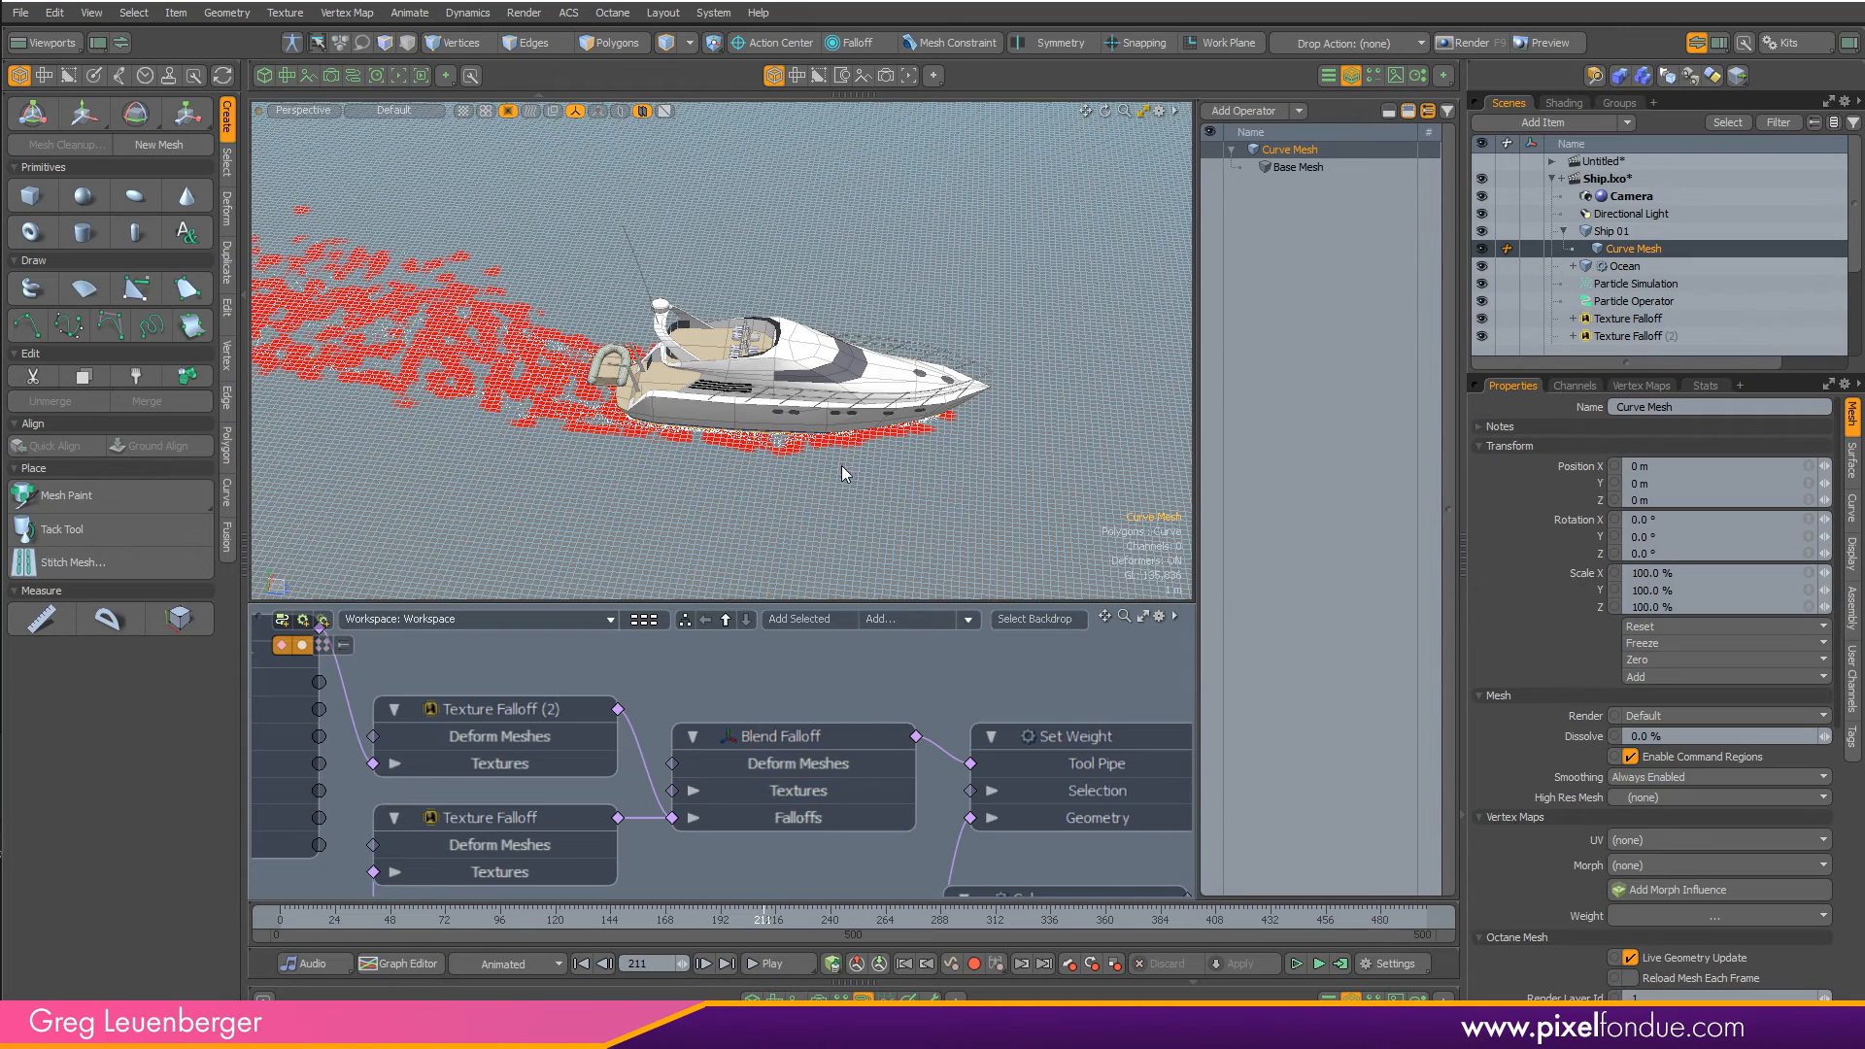
{"action": "left_click", "coordinate": [621, 112]}
{"action": "left_click_drag", "start_coordinate": [752, 337], "coordinate": [989, 400], "text": "alt"}
{"action": "left_click", "coordinate": [1619, 233], "text": "ctrl"}
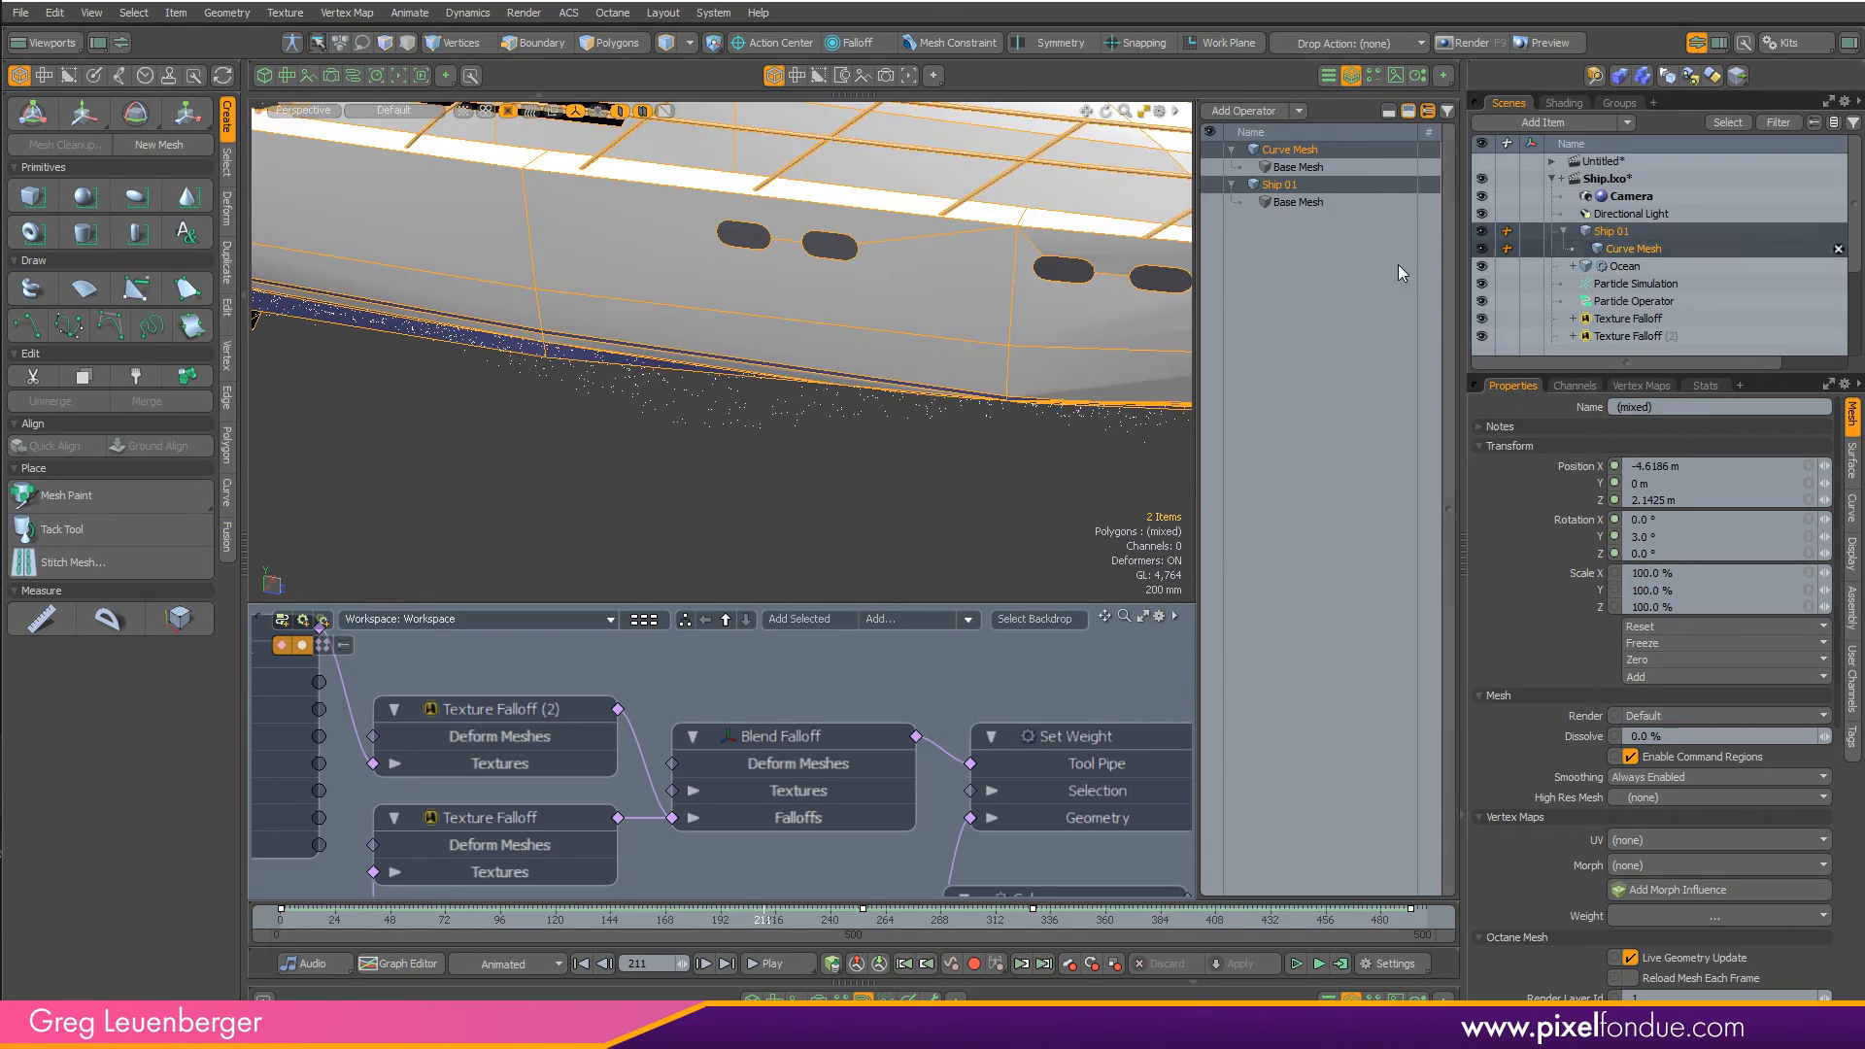
- Select two adjacent edges along the side of the ship's hull just above the waterline
{"action": "left_click_drag", "start_coordinate": [834, 335], "coordinate": [788, 281], "text": "alt"}
{"action": "key", "text": "2"}
{"action": "scroll", "coordinate": [682, 276], "scroll_direction": "up", "scroll_amount": 4}
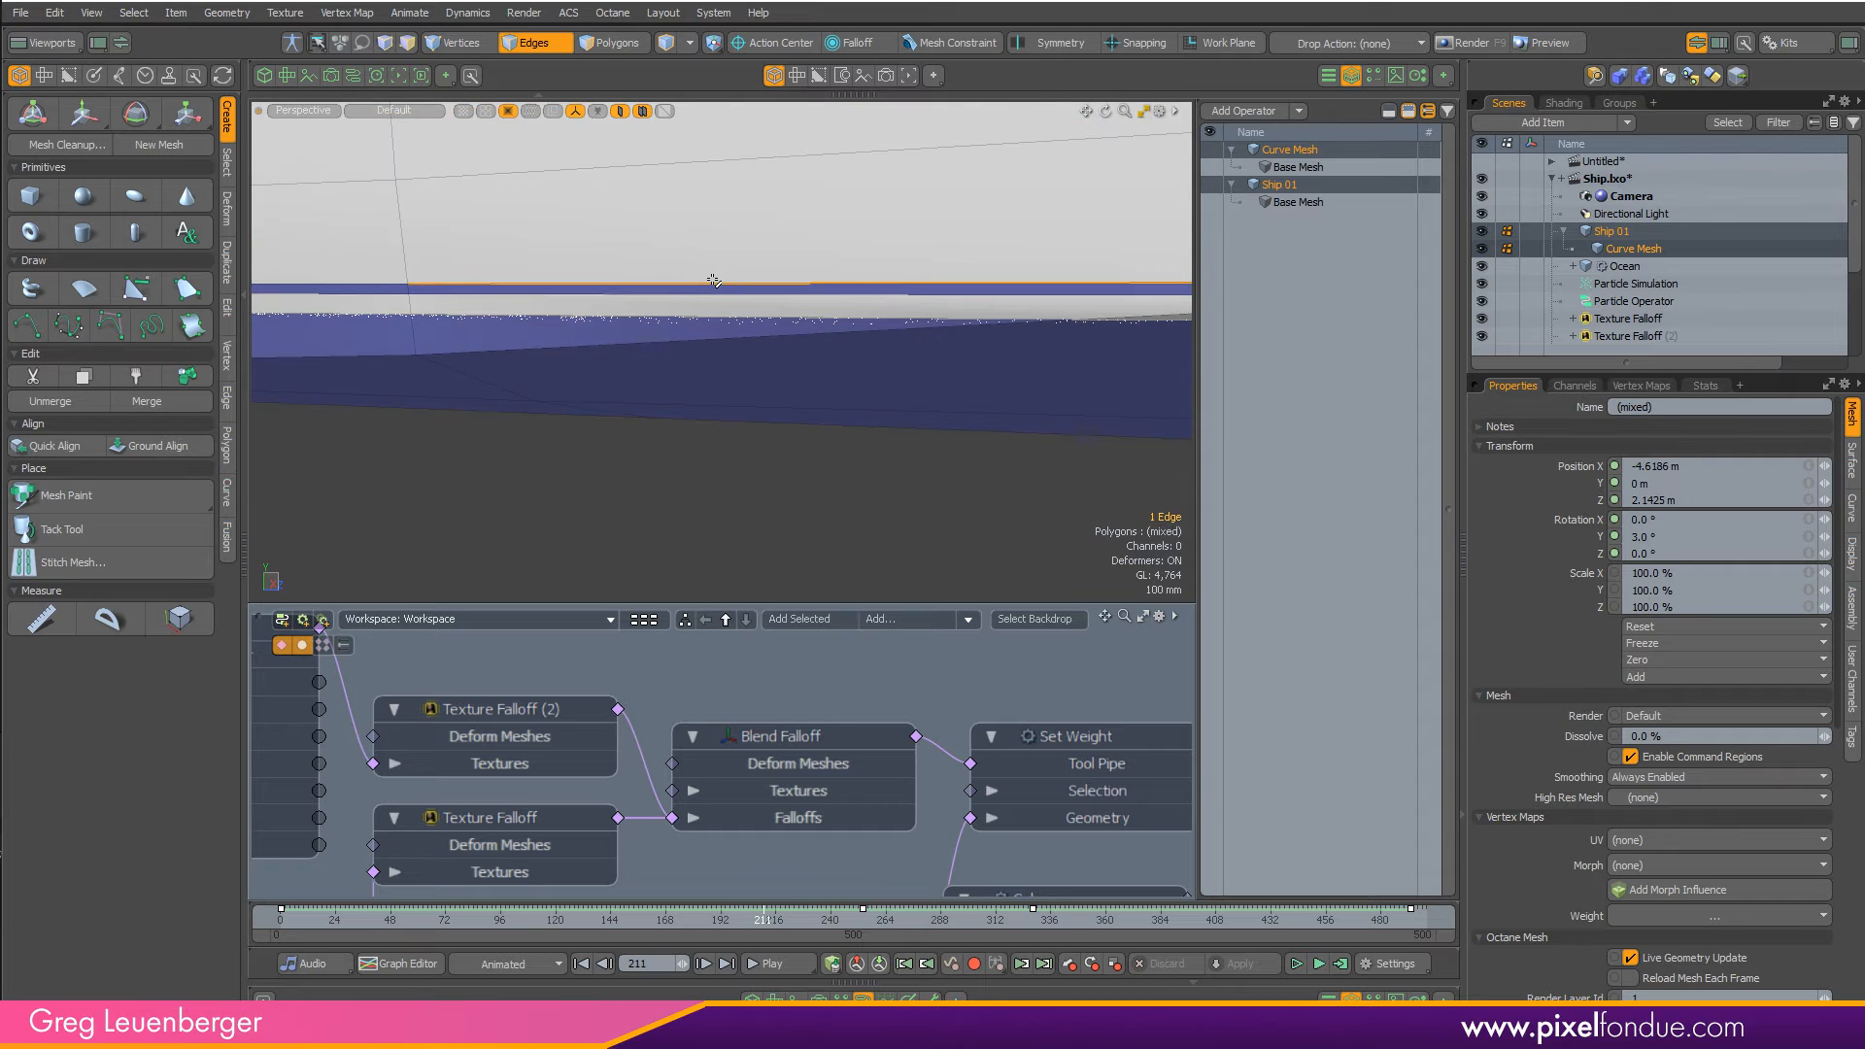
{"action": "scroll", "coordinate": [653, 304], "scroll_direction": "down", "scroll_amount": 5}
{"action": "left_click_drag", "start_coordinate": [654, 304], "coordinate": [763, 340], "text": "alt"}
{"action": "scroll", "coordinate": [741, 280], "scroll_direction": "up", "scroll_amount": 4}
{"action": "left_click", "coordinate": [736, 276], "text": "shift"}
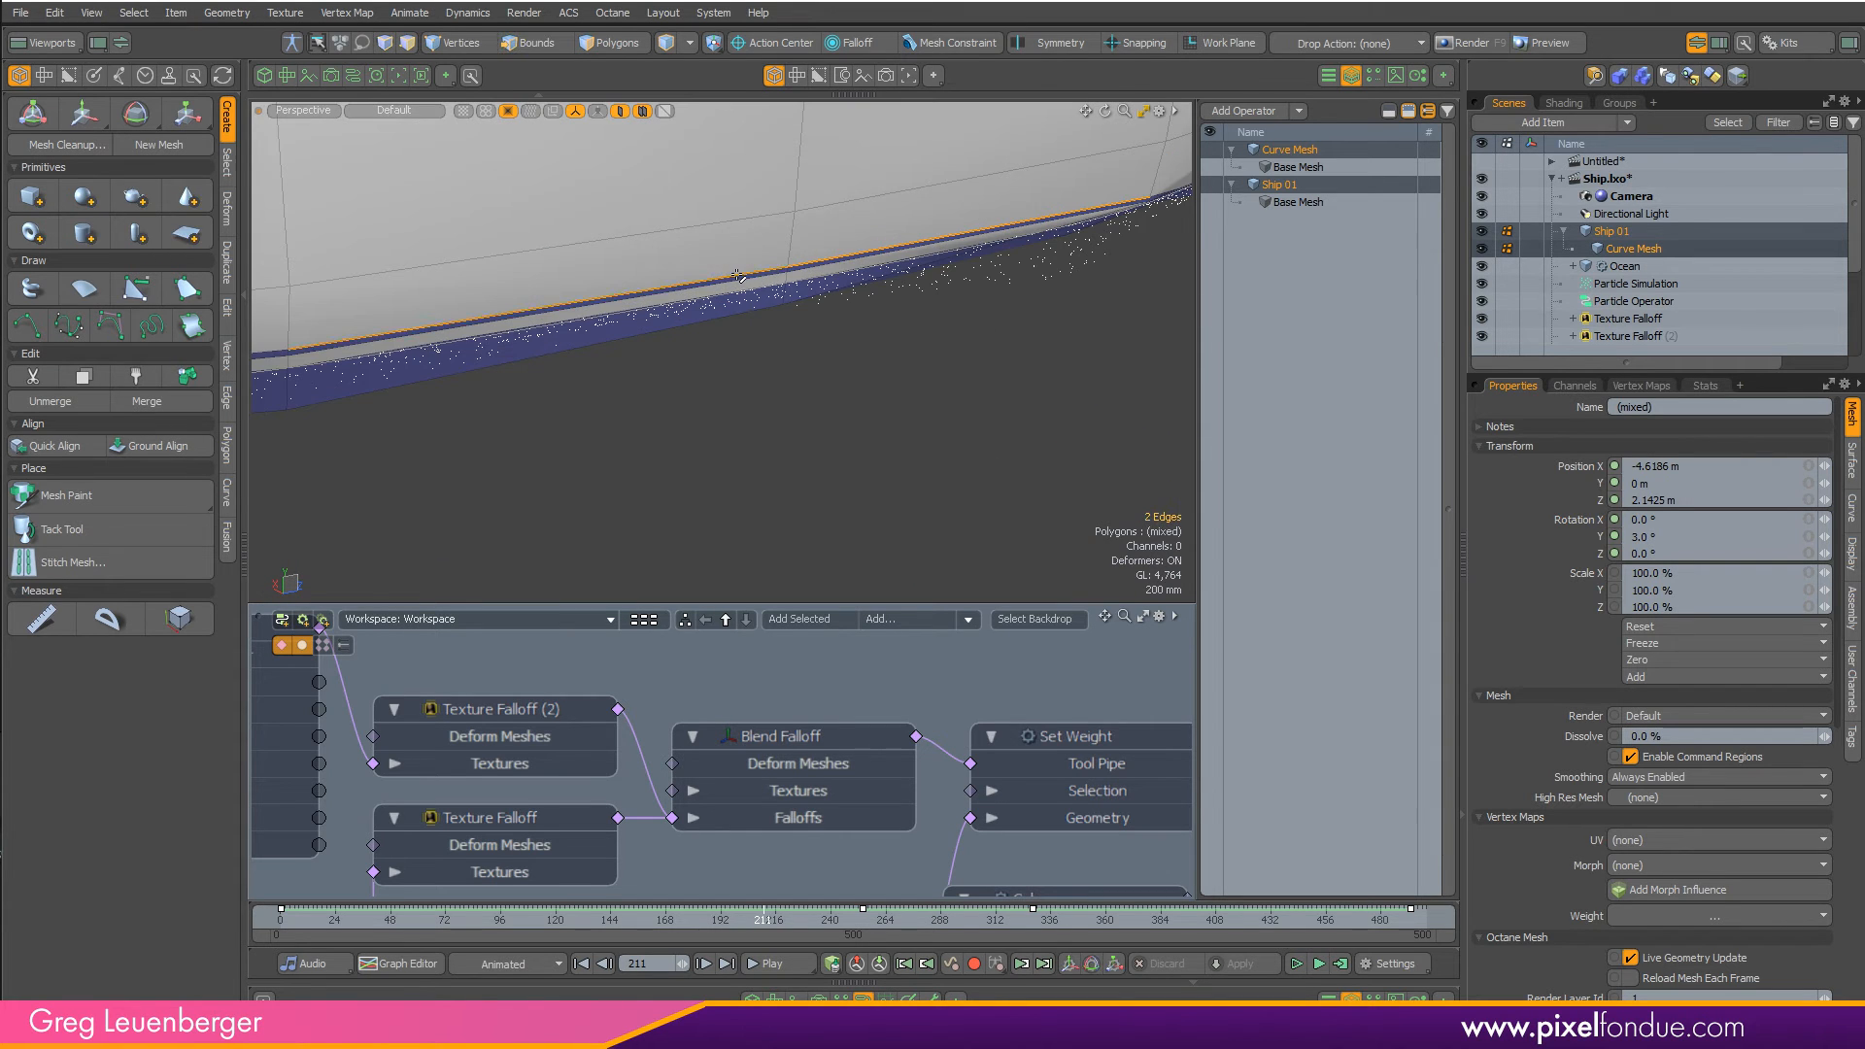
- Extend the edge selection step by step along the ship's hull and around the bow
{"action": "key", "text": "Up"}
{"action": "key", "text": "Up"}
{"action": "key", "text": "Up"}
{"action": "key", "text": "Up"}
{"action": "key", "text": "Up"}
{"action": "scroll", "coordinate": [736, 276], "scroll_direction": "down", "scroll_amount": 4}
{"action": "left_click_drag", "start_coordinate": [740, 278], "coordinate": [578, 422], "text": "alt"}
{"action": "key", "text": "Up"}
{"action": "key", "text": "Up"}
{"action": "key", "text": "Up"}
{"action": "key", "text": "Up"}
{"action": "key", "text": "Up"}
{"action": "key", "text": "Up"}
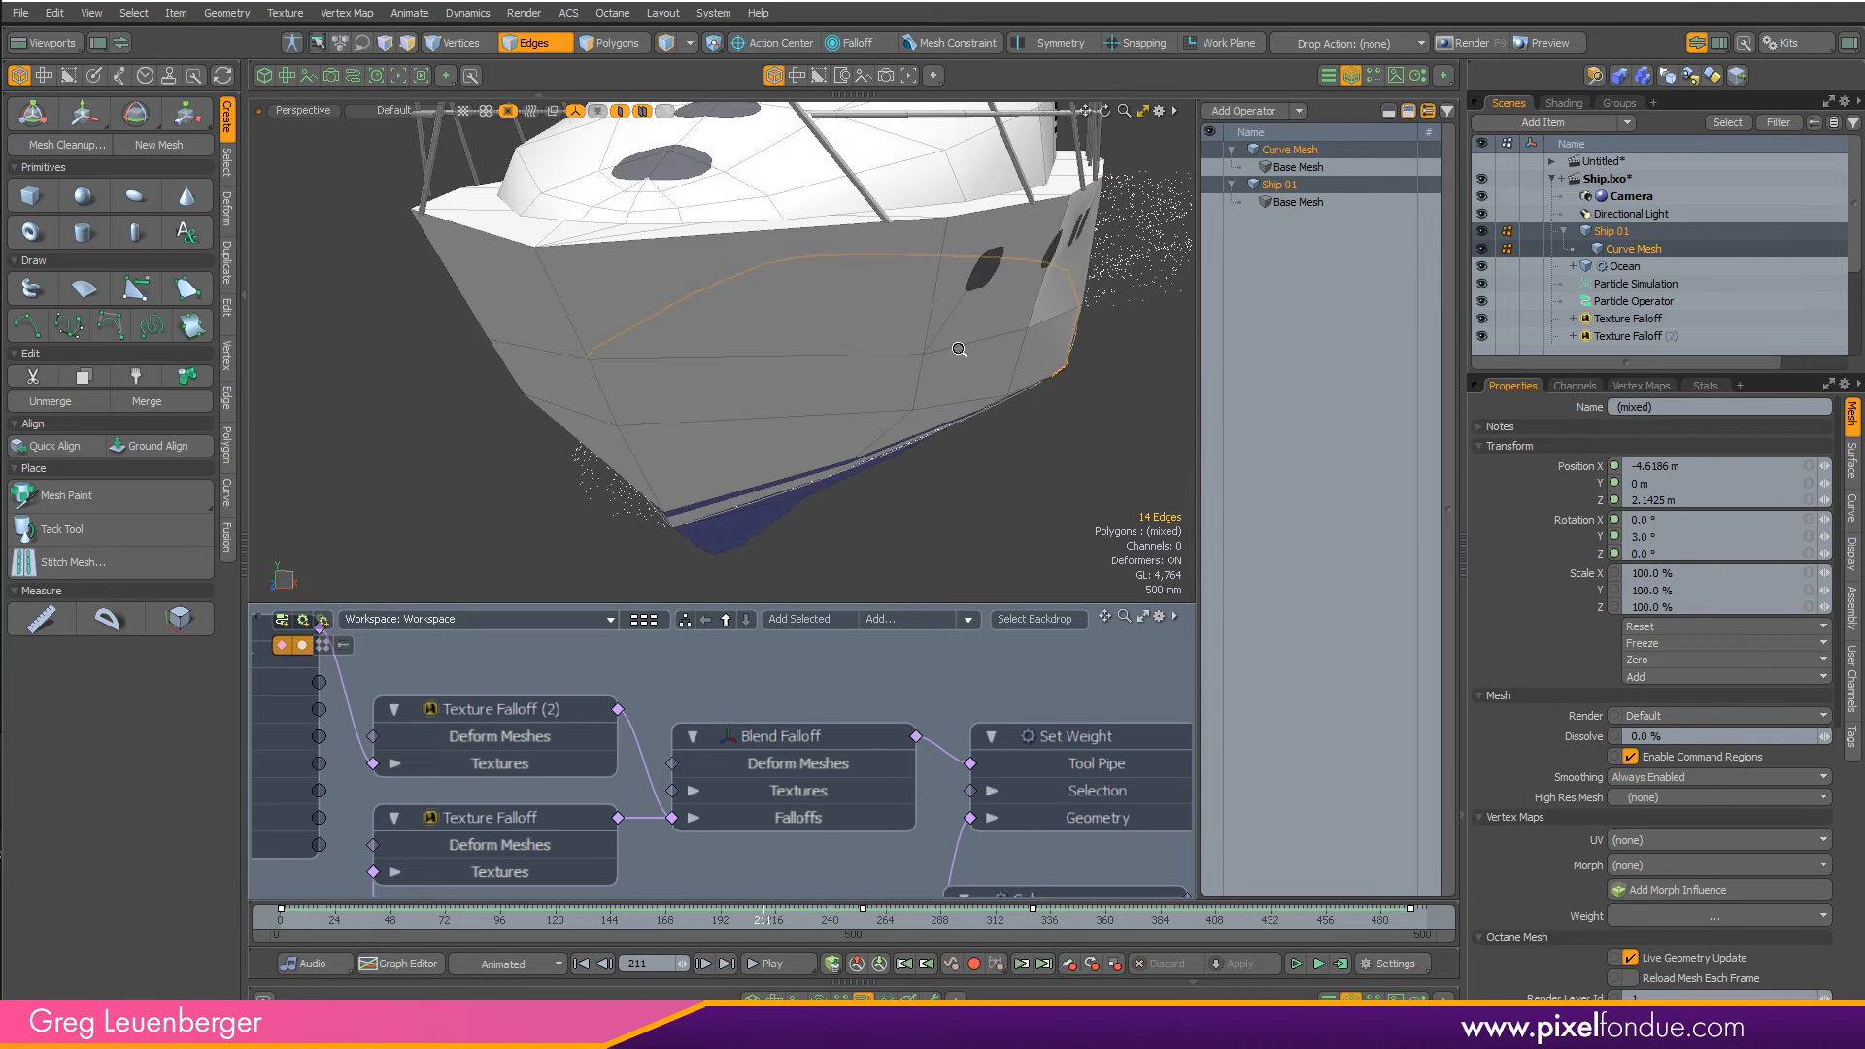
- Try converting the selected hull edges with Edges To Curves, using Spline Curve and Create New Mesh
{"action": "scroll", "coordinate": [959, 349], "scroll_direction": "down", "scroll_amount": 4}
{"action": "left_click", "coordinate": [226, 398]}
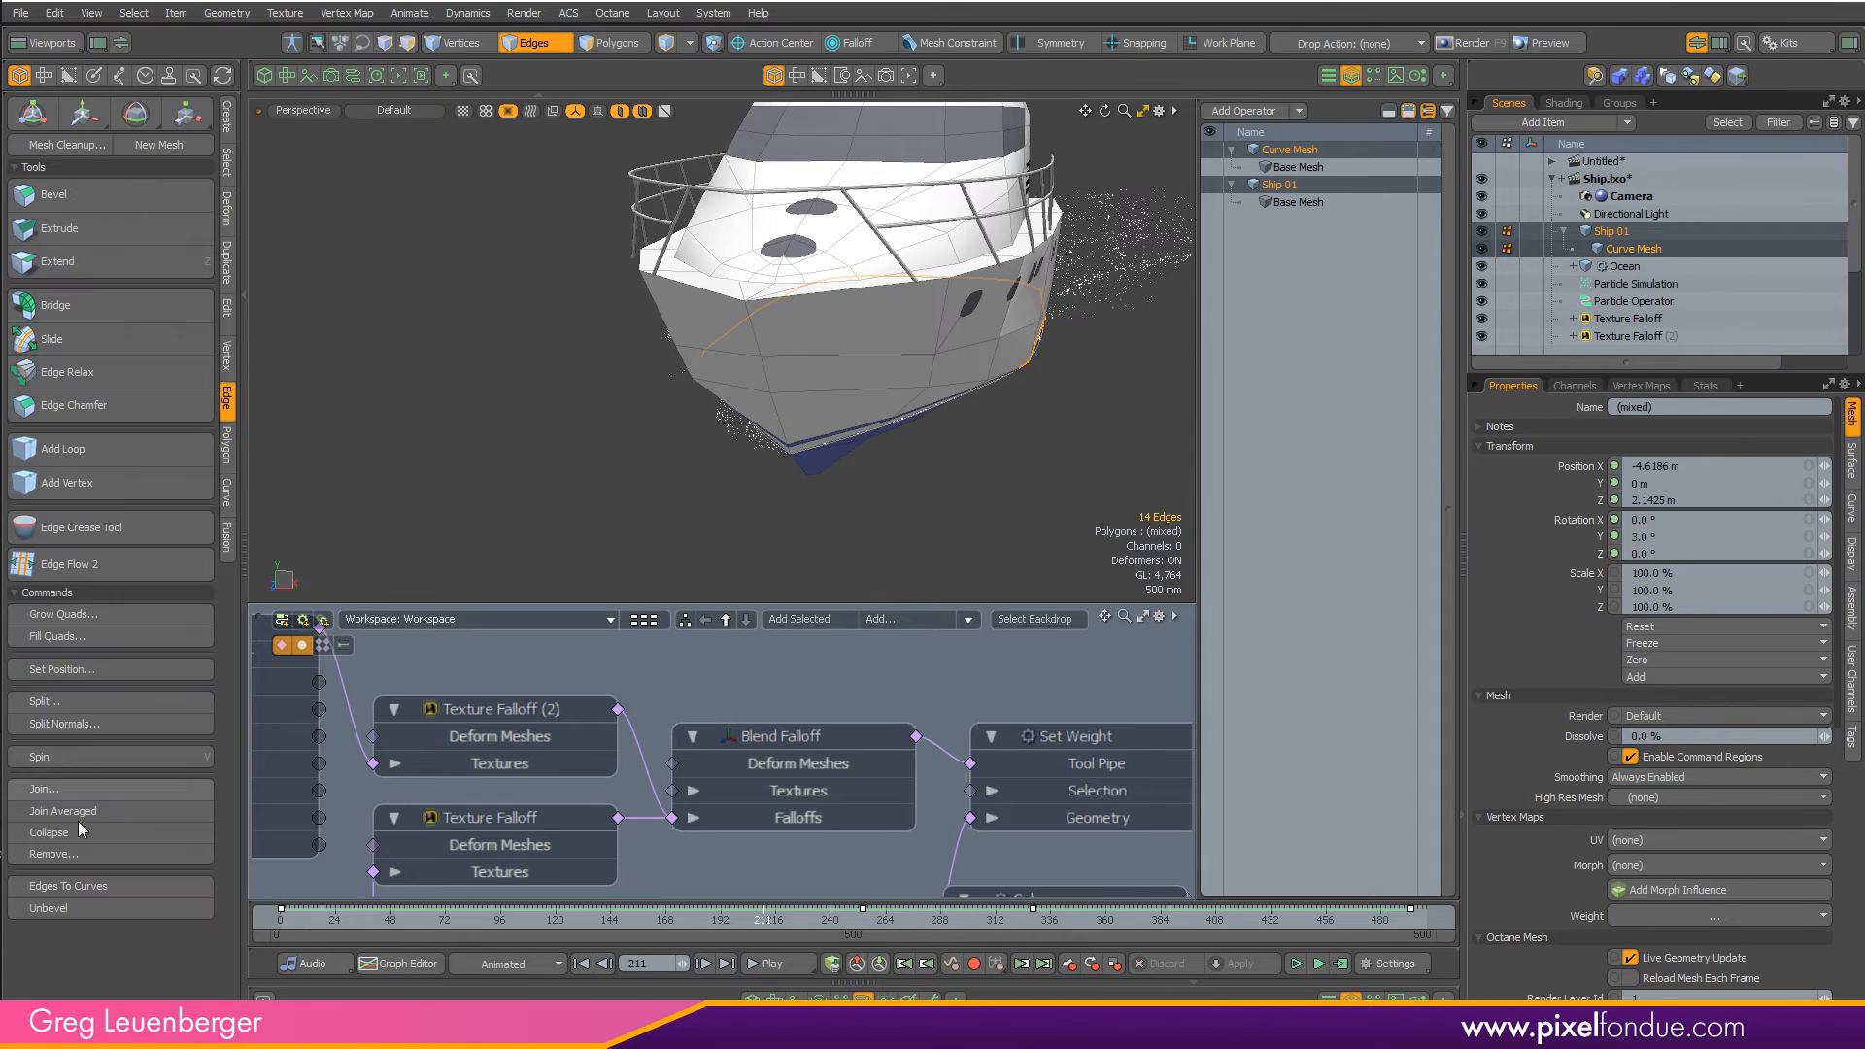
{"action": "left_click", "coordinate": [103, 889]}
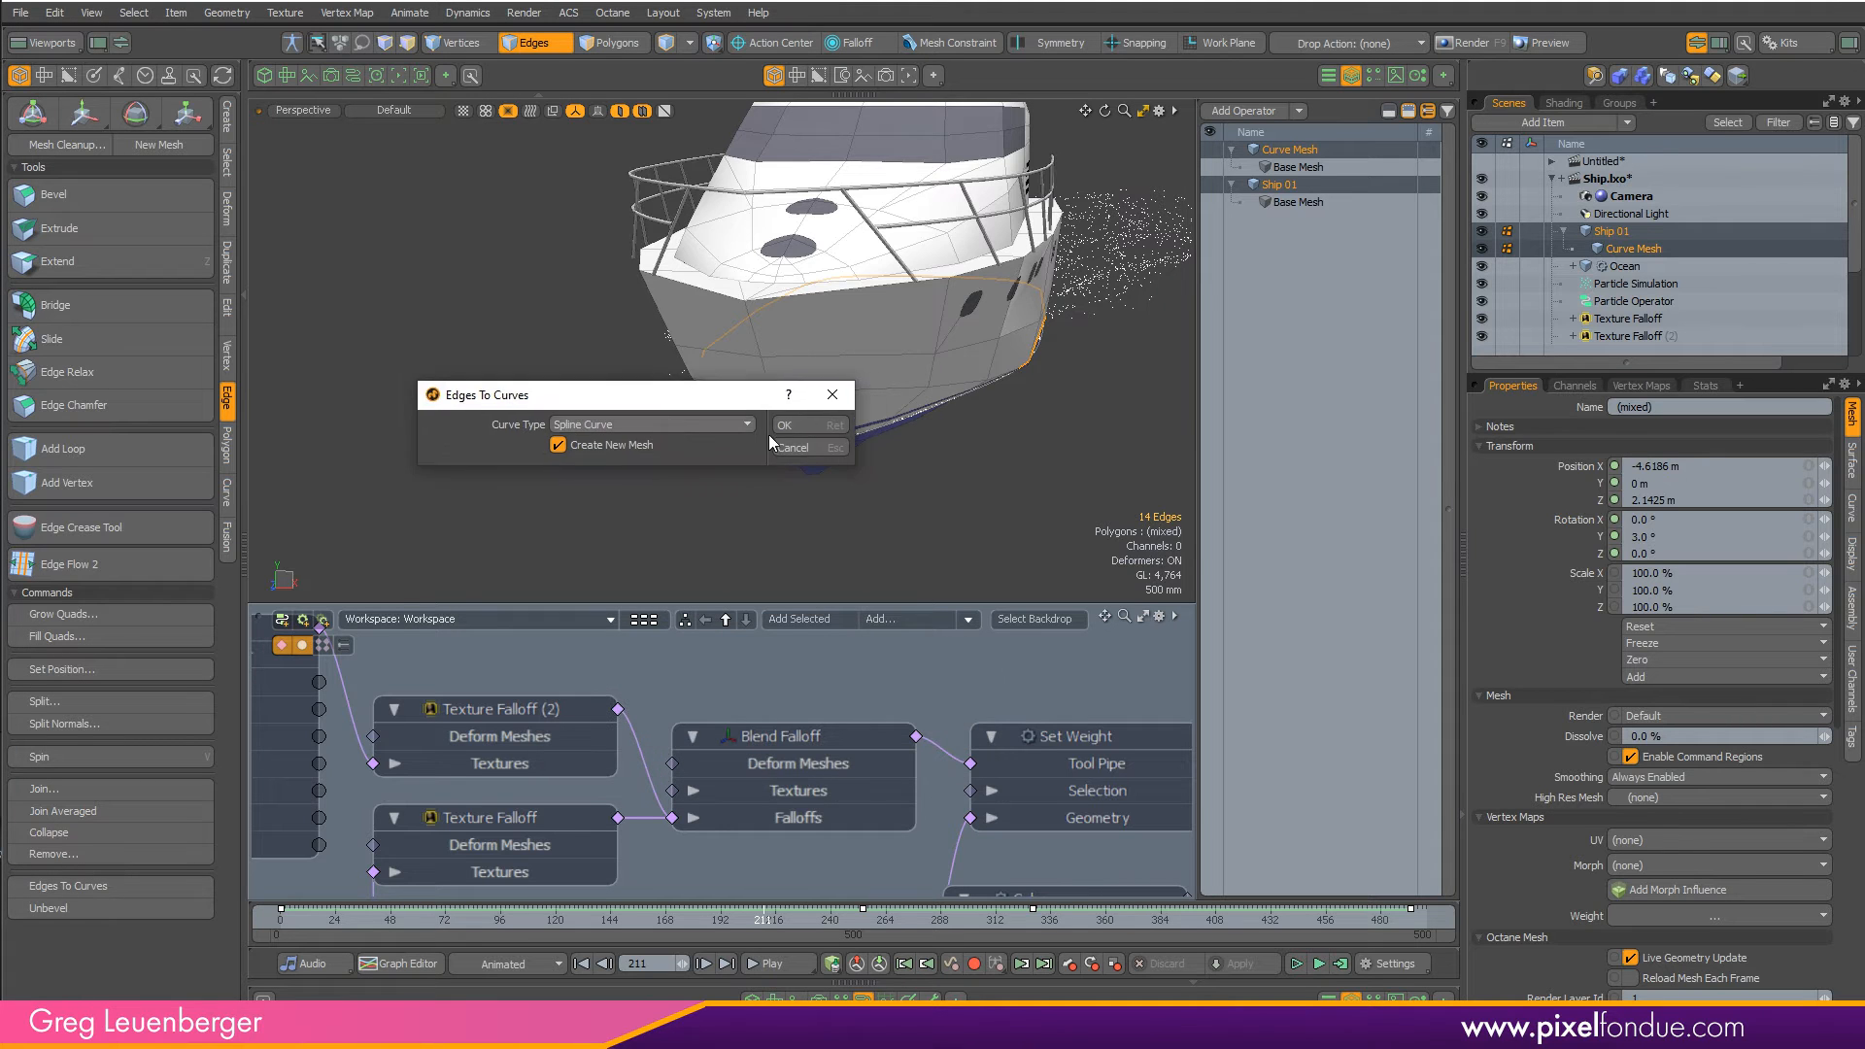
{"action": "left_click", "coordinate": [816, 423]}
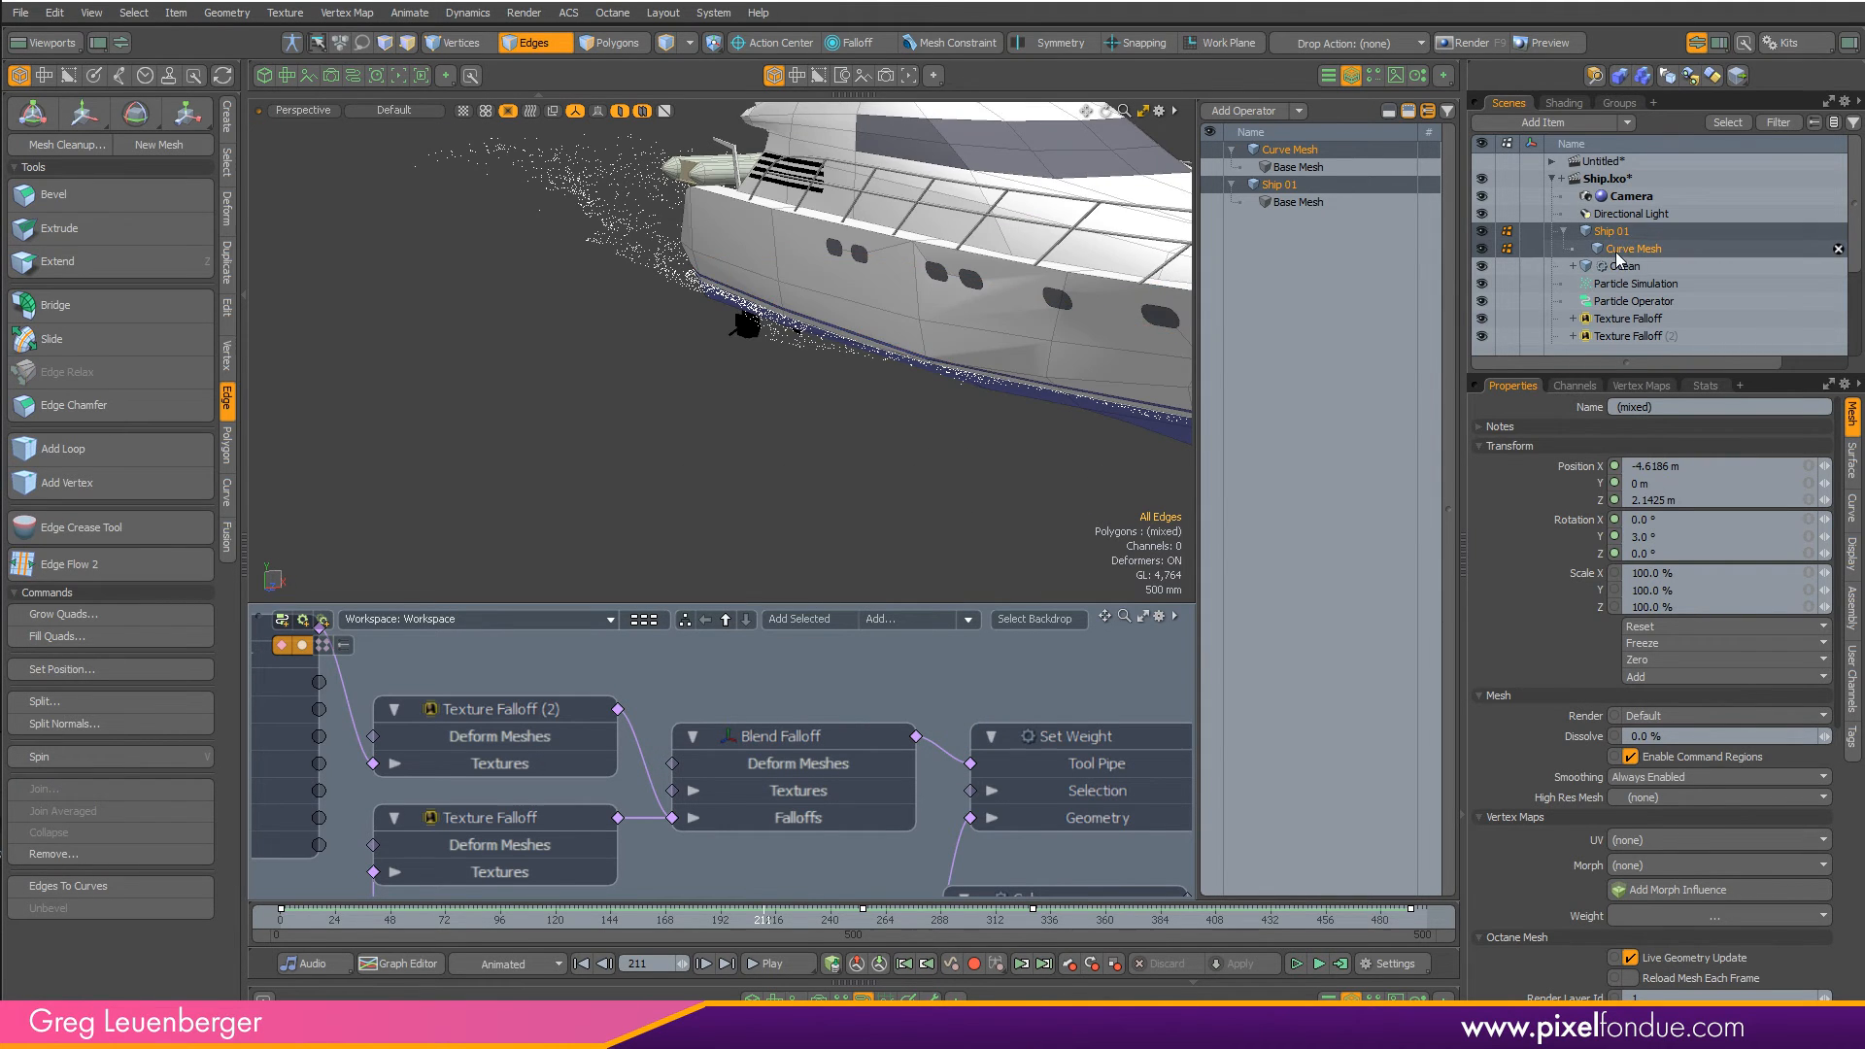
- Show only the Curve Mesh from an elevated angle and examine the settings of the Curve Emitter node linked to it
{"action": "left_click", "coordinate": [1617, 250]}
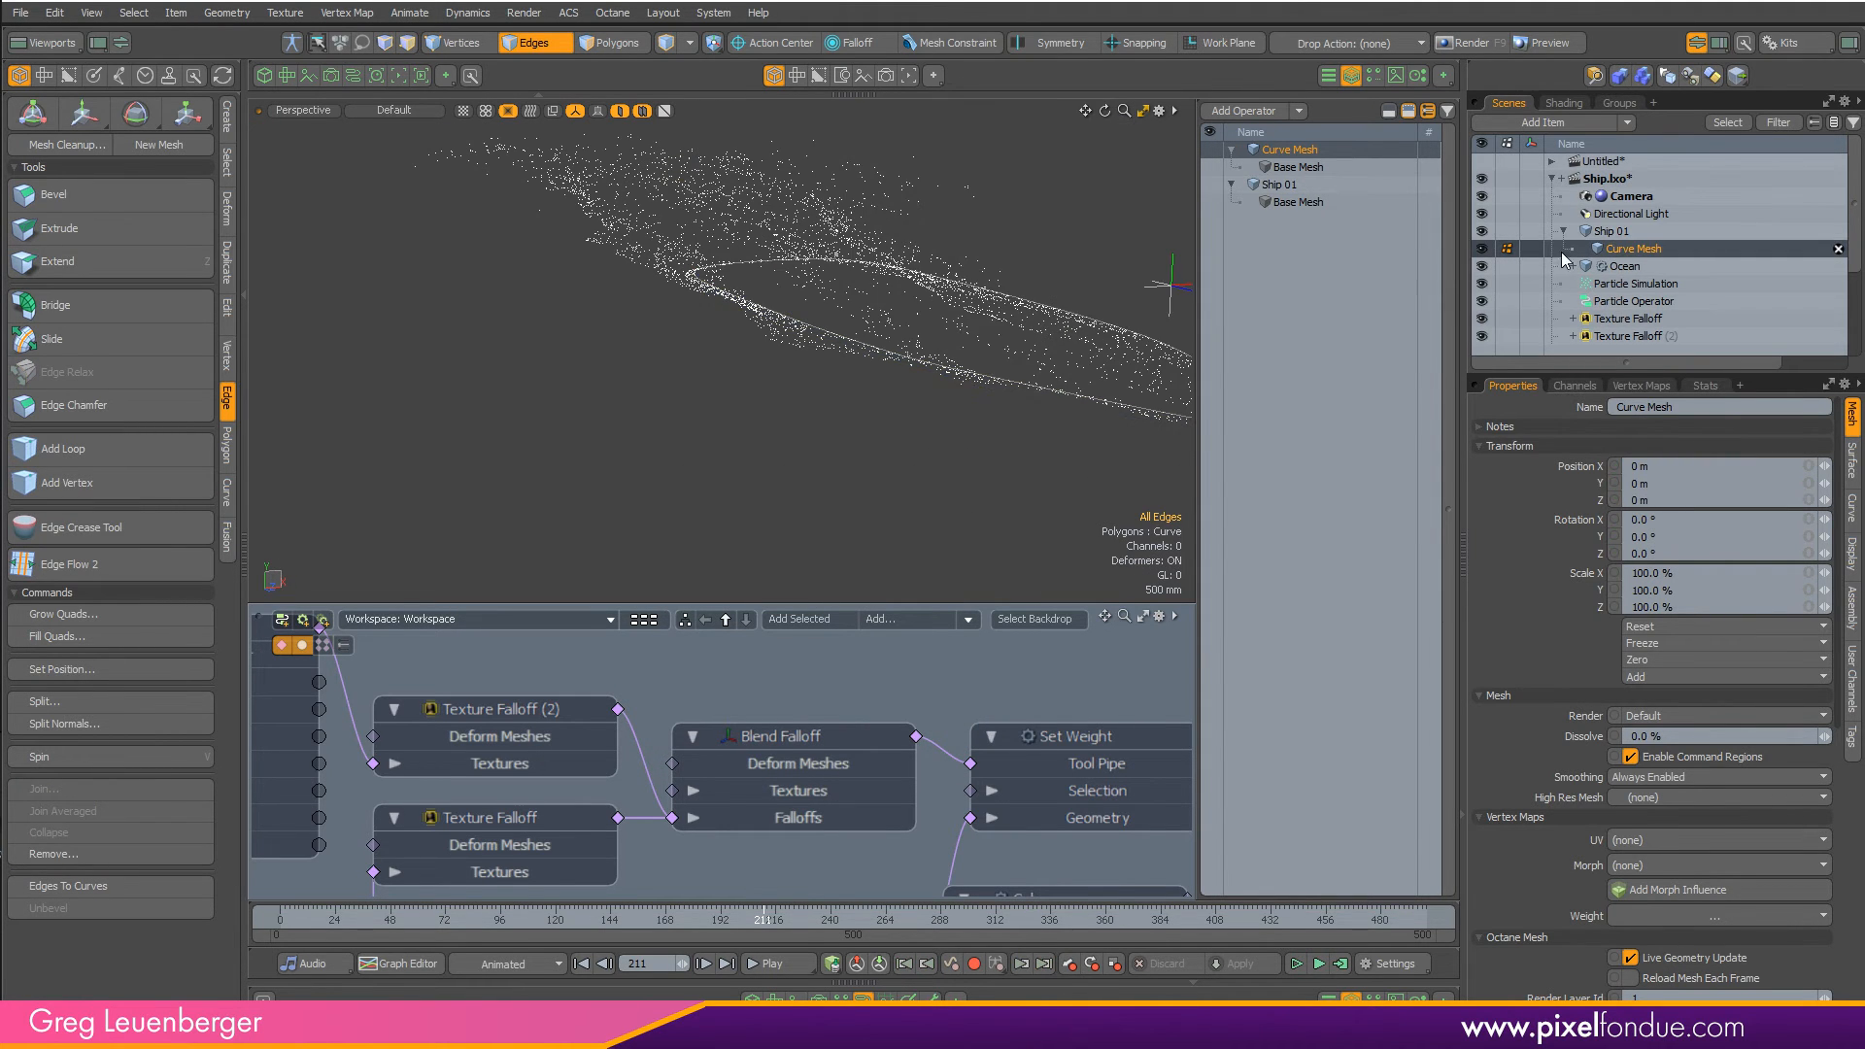
{"action": "left_click_drag", "start_coordinate": [838, 326], "coordinate": [772, 422], "text": "alt+shift"}
{"action": "left_click", "coordinate": [765, 479]}
{"action": "scroll", "coordinate": [853, 773], "scroll_direction": "down", "scroll_amount": 3}
{"action": "left_click_drag", "start_coordinate": [741, 761], "coordinate": [1454, 694], "text": "alt"}
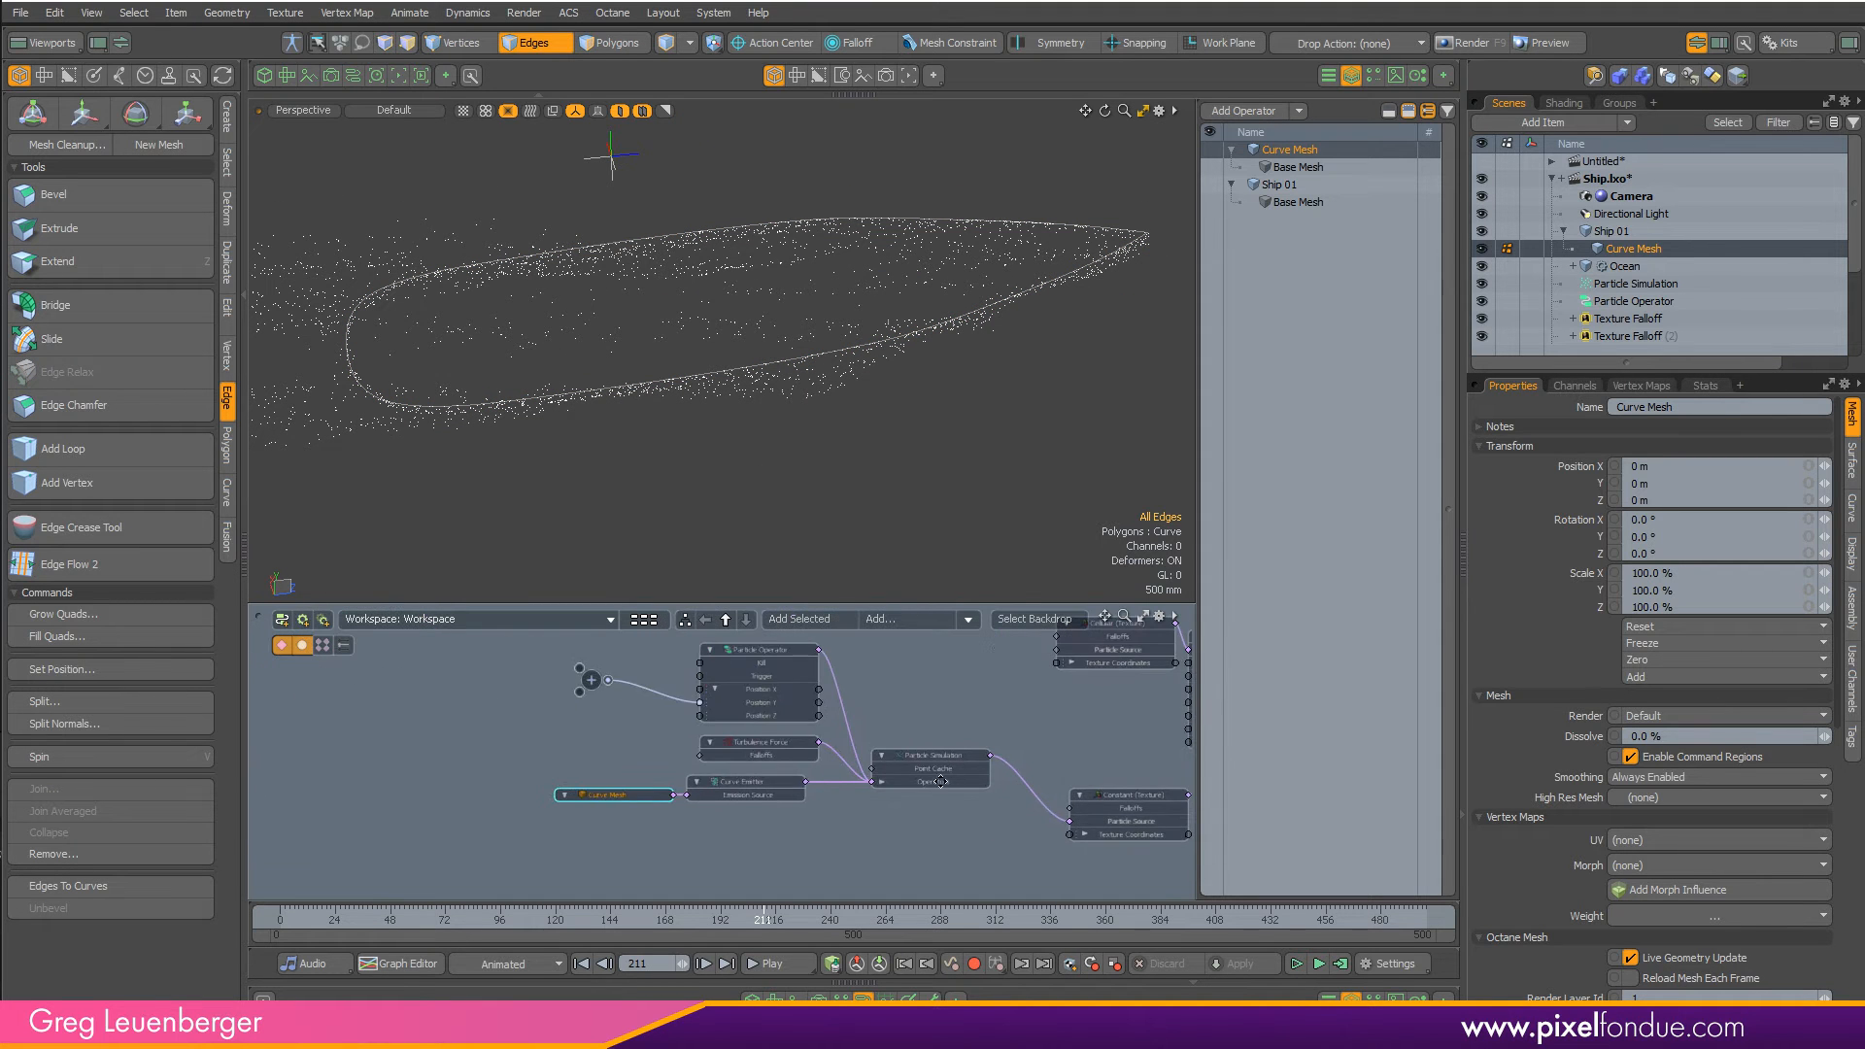
{"action": "scroll", "coordinate": [716, 802], "scroll_direction": "up", "scroll_amount": 5}
{"action": "left_click_drag", "start_coordinate": [854, 795], "coordinate": [948, 821], "text": "alt"}
{"action": "left_click", "coordinate": [884, 777]}
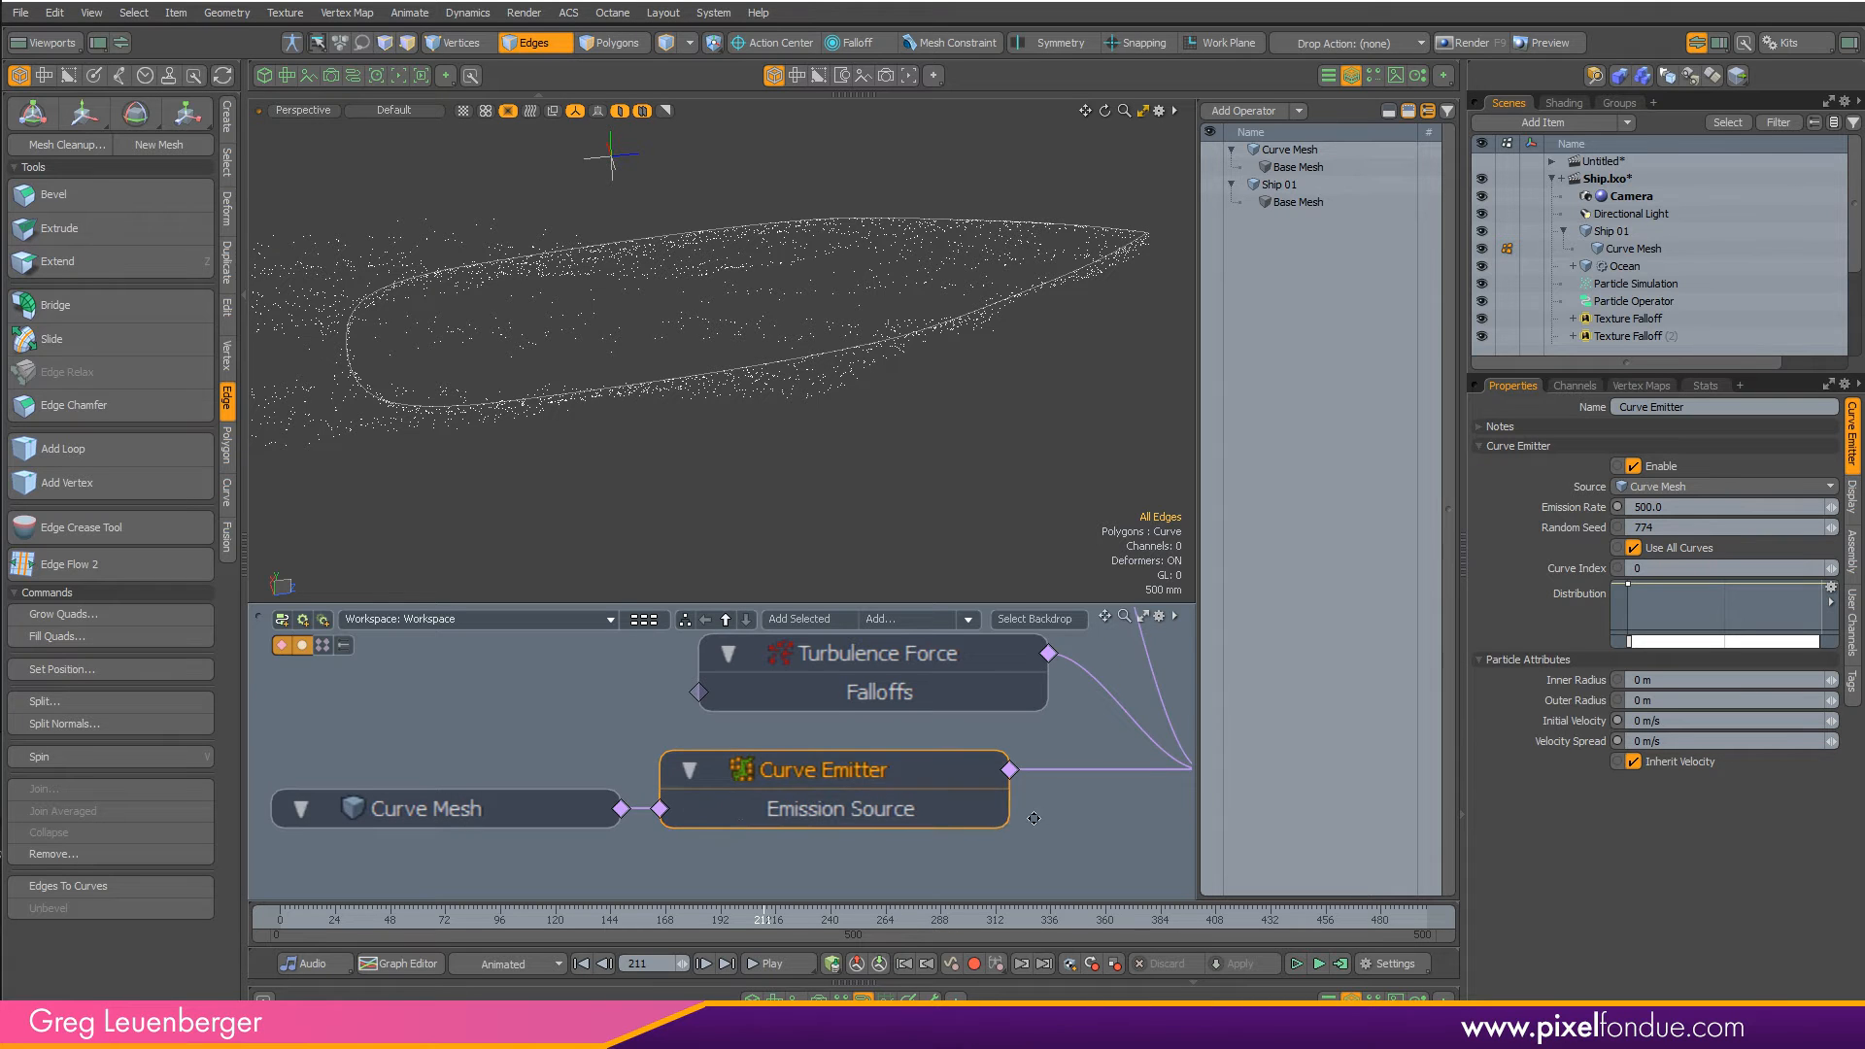
- Examine the settings of the Particle Simulation and Turbulence Force nodes in the schematic
{"action": "left_click_drag", "start_coordinate": [1034, 818], "coordinate": [573, 873], "text": "alt"}
{"action": "left_click", "coordinate": [796, 759]}
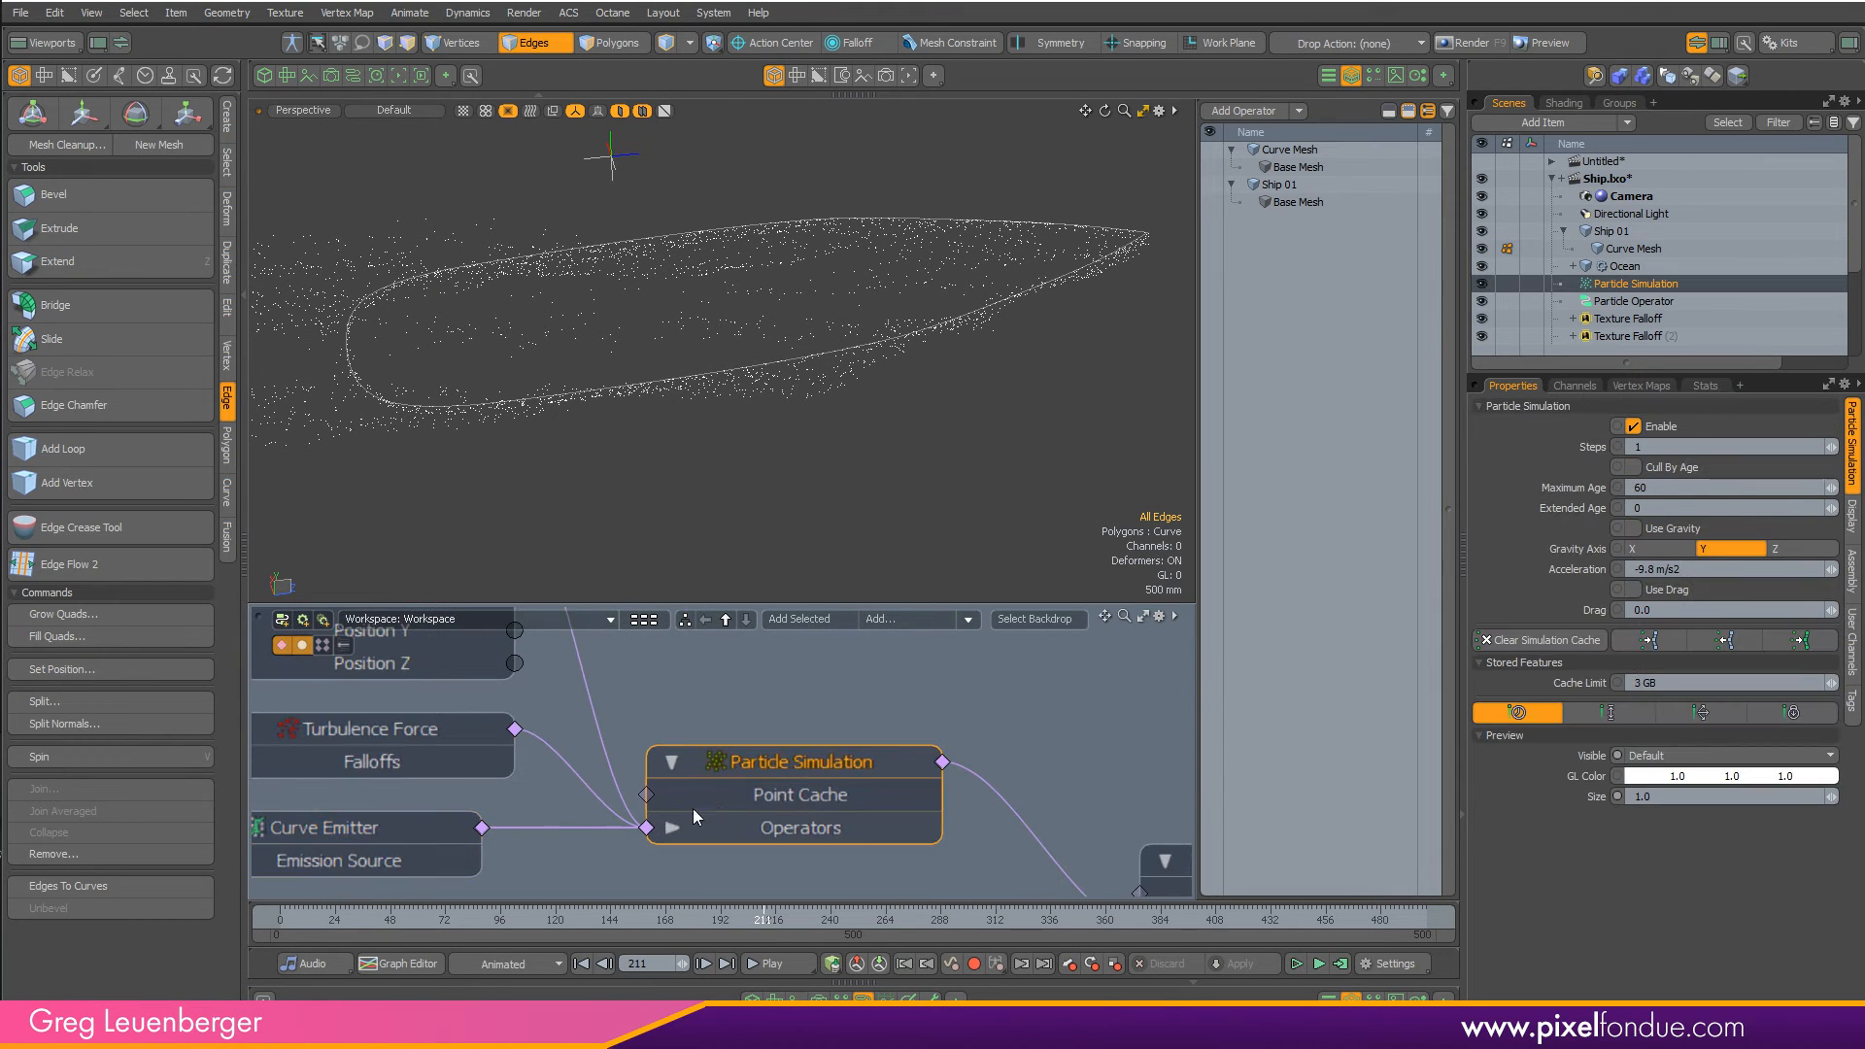
{"action": "left_click_drag", "start_coordinate": [693, 810], "coordinate": [898, 811], "text": "alt"}
{"action": "left_click", "coordinate": [583, 737]}
- Disconnect the Particle Operator node from the Particle Simulation's Operators input
{"action": "left_click_drag", "start_coordinate": [657, 809], "coordinate": [745, 893], "text": "alt"}
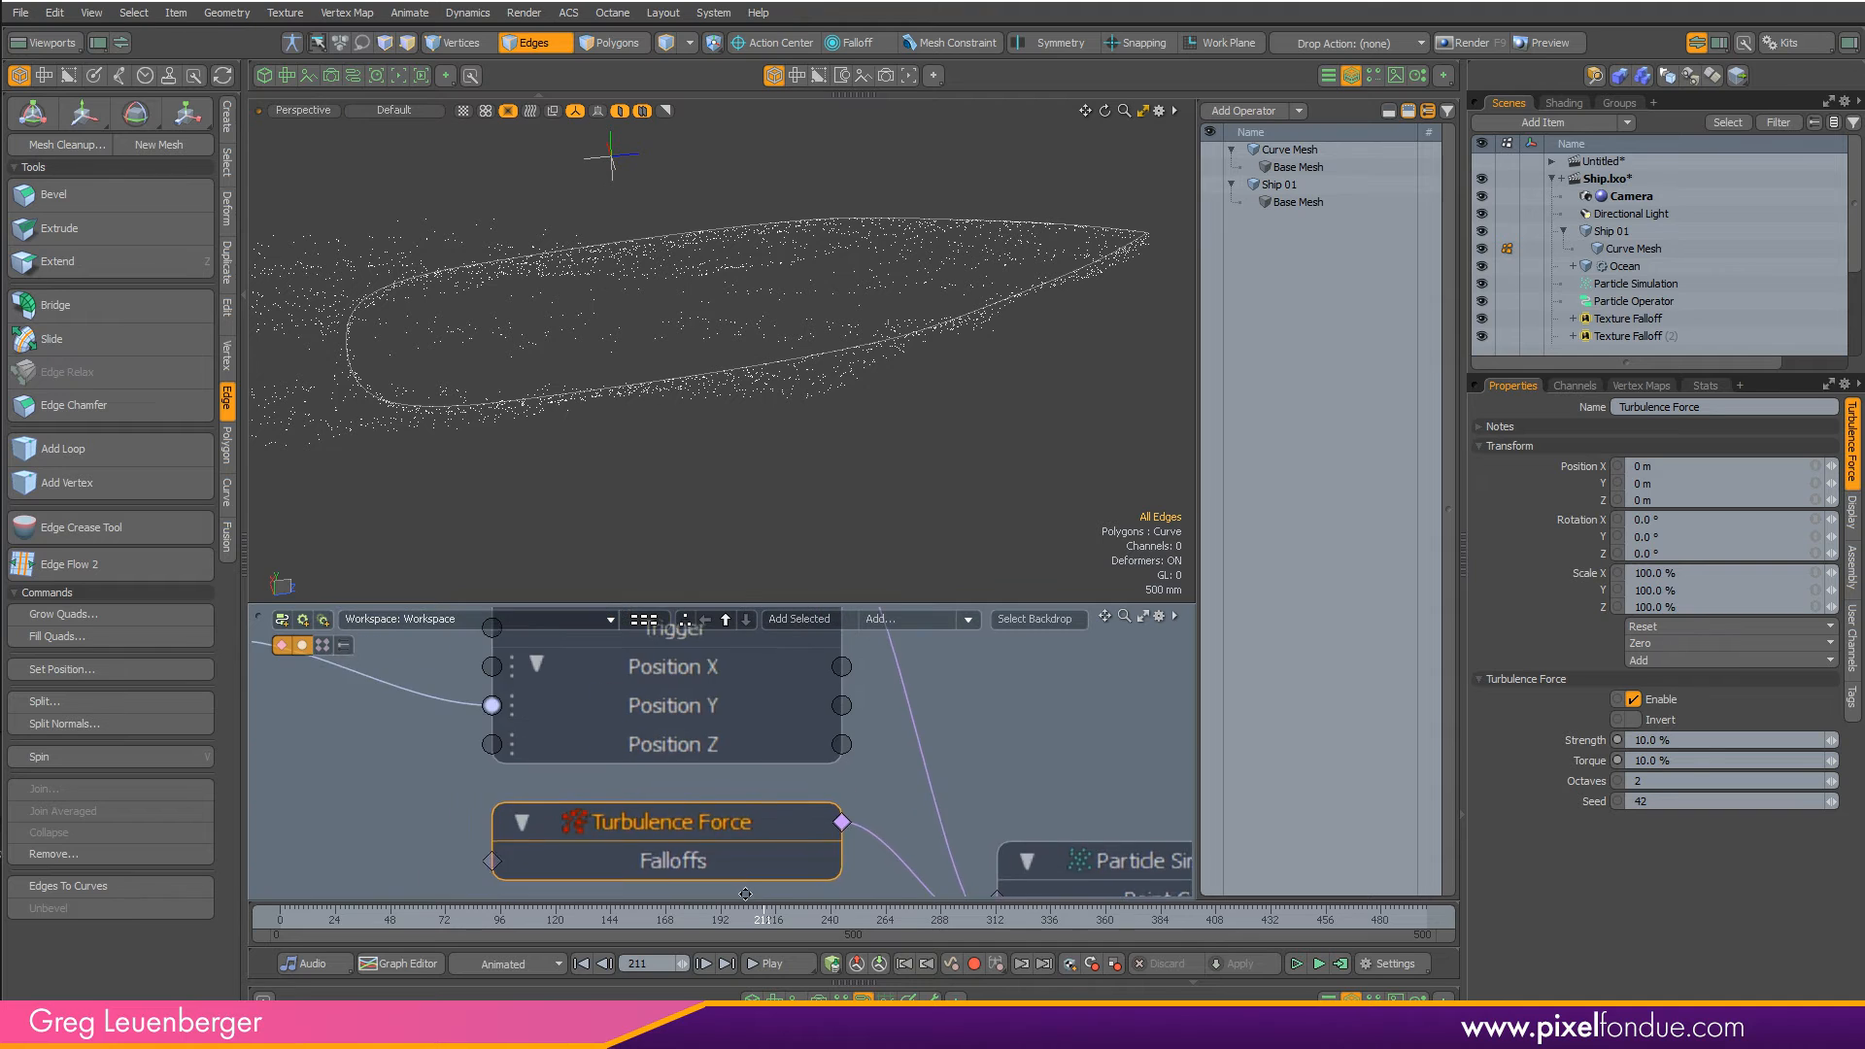
{"action": "scroll", "coordinate": [745, 893], "scroll_direction": "down", "scroll_amount": 3}
{"action": "scroll", "coordinate": [823, 704], "scroll_direction": "up", "scroll_amount": 2}
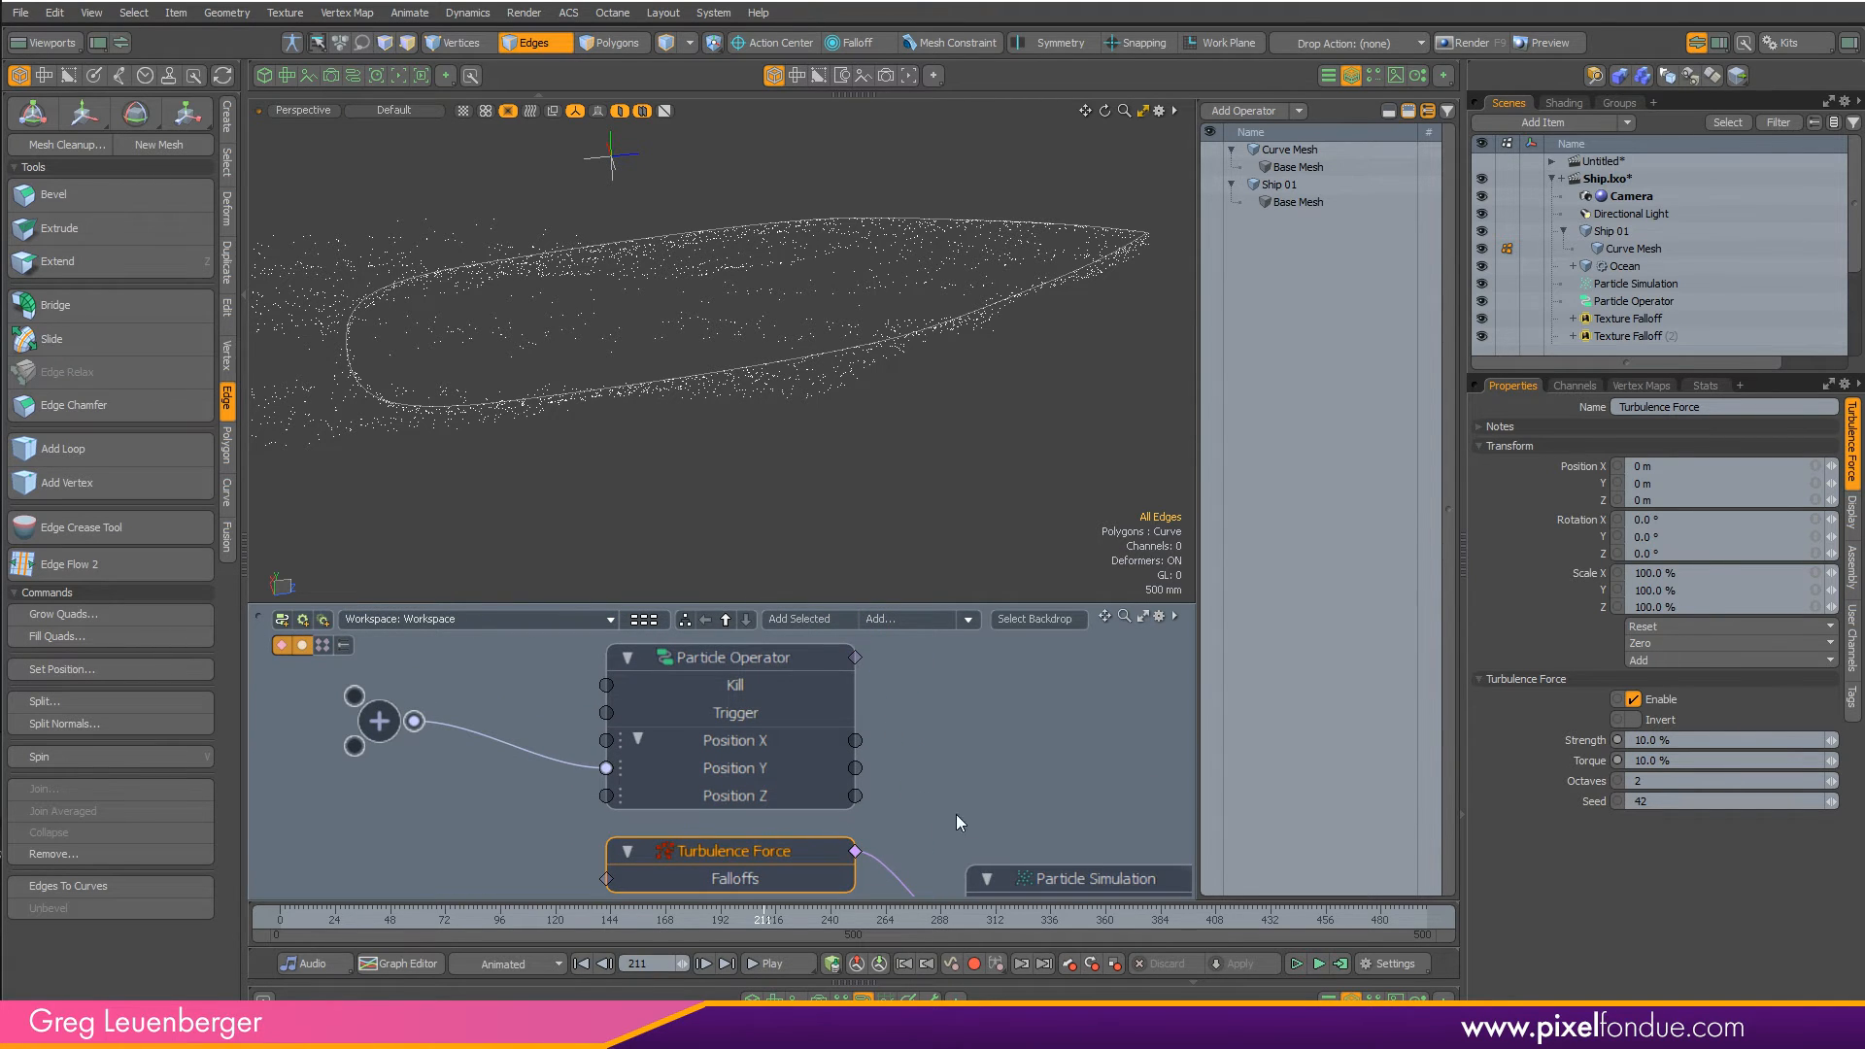
{"action": "left_click_drag", "start_coordinate": [956, 823], "coordinate": [813, 659], "text": "alt"}
- Run the particle simulation from frame 0 and watch the hull particles spread from several viewing angles
{"action": "left_click_drag", "start_coordinate": [342, 924], "coordinate": [283, 919]}
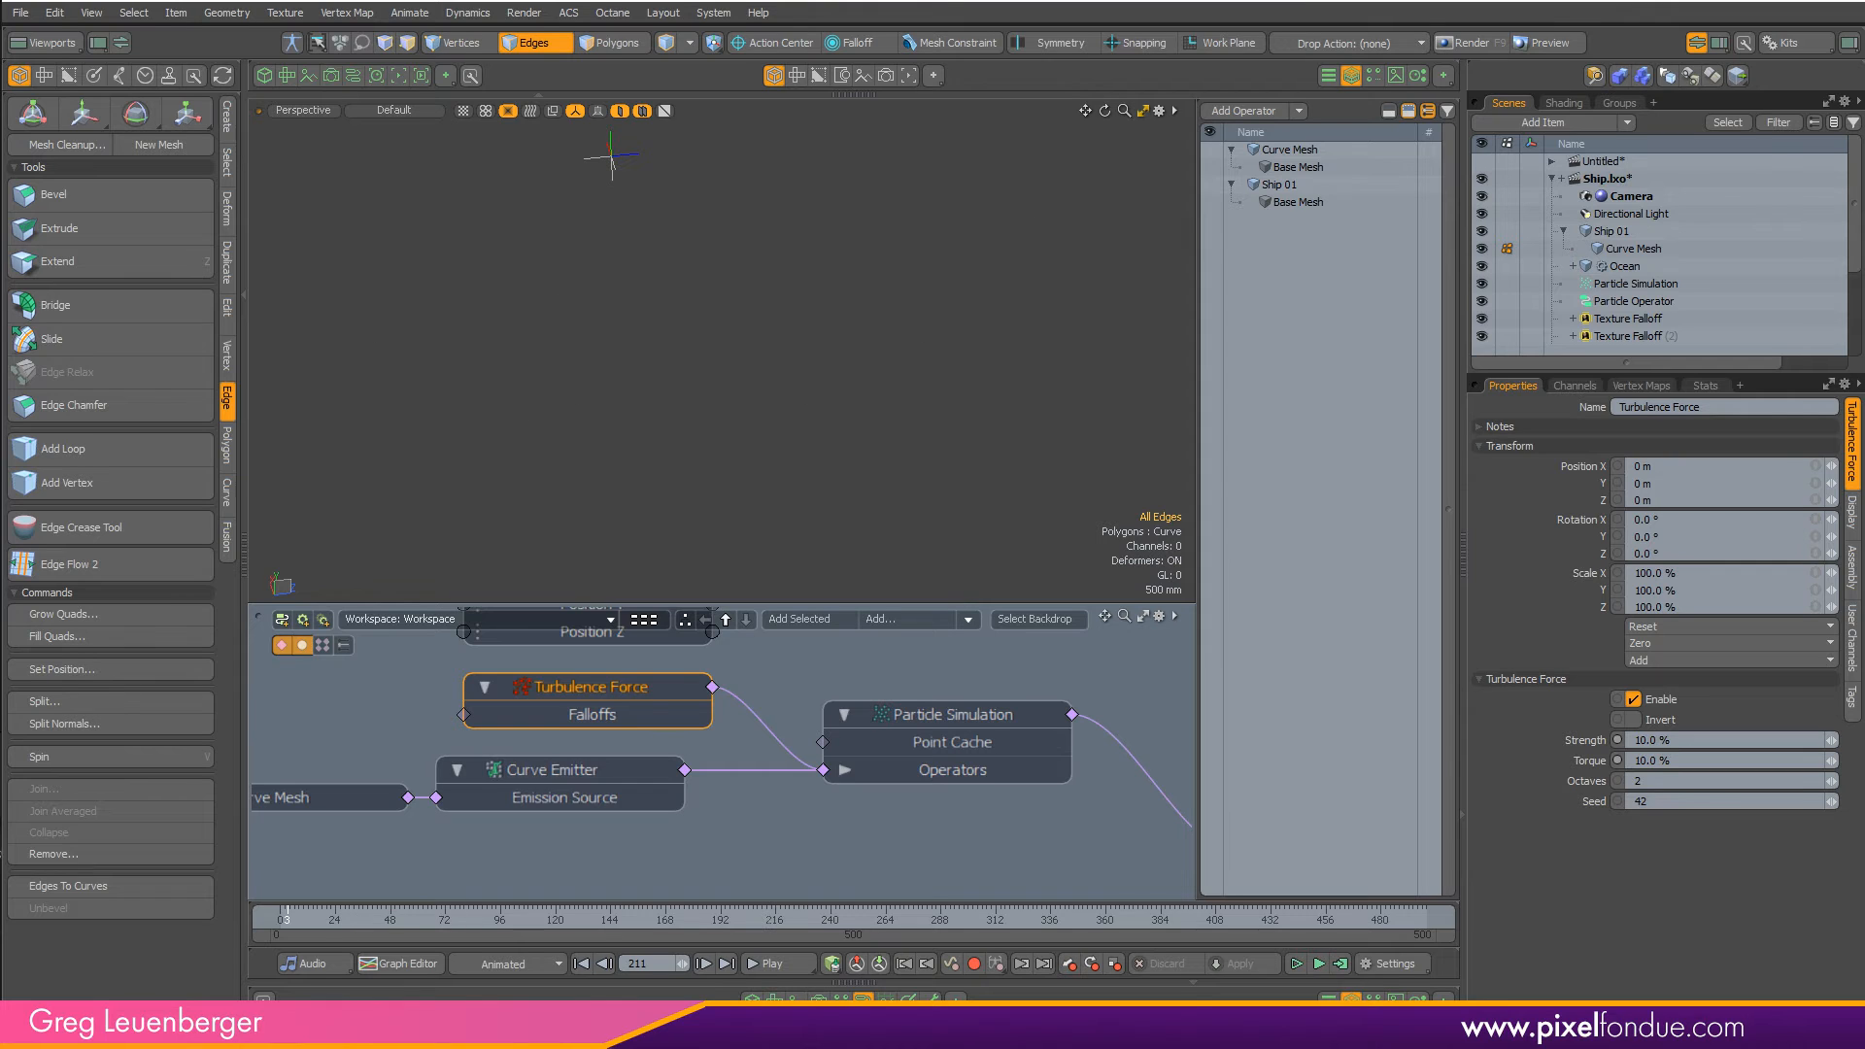
{"action": "key", "text": "a"}
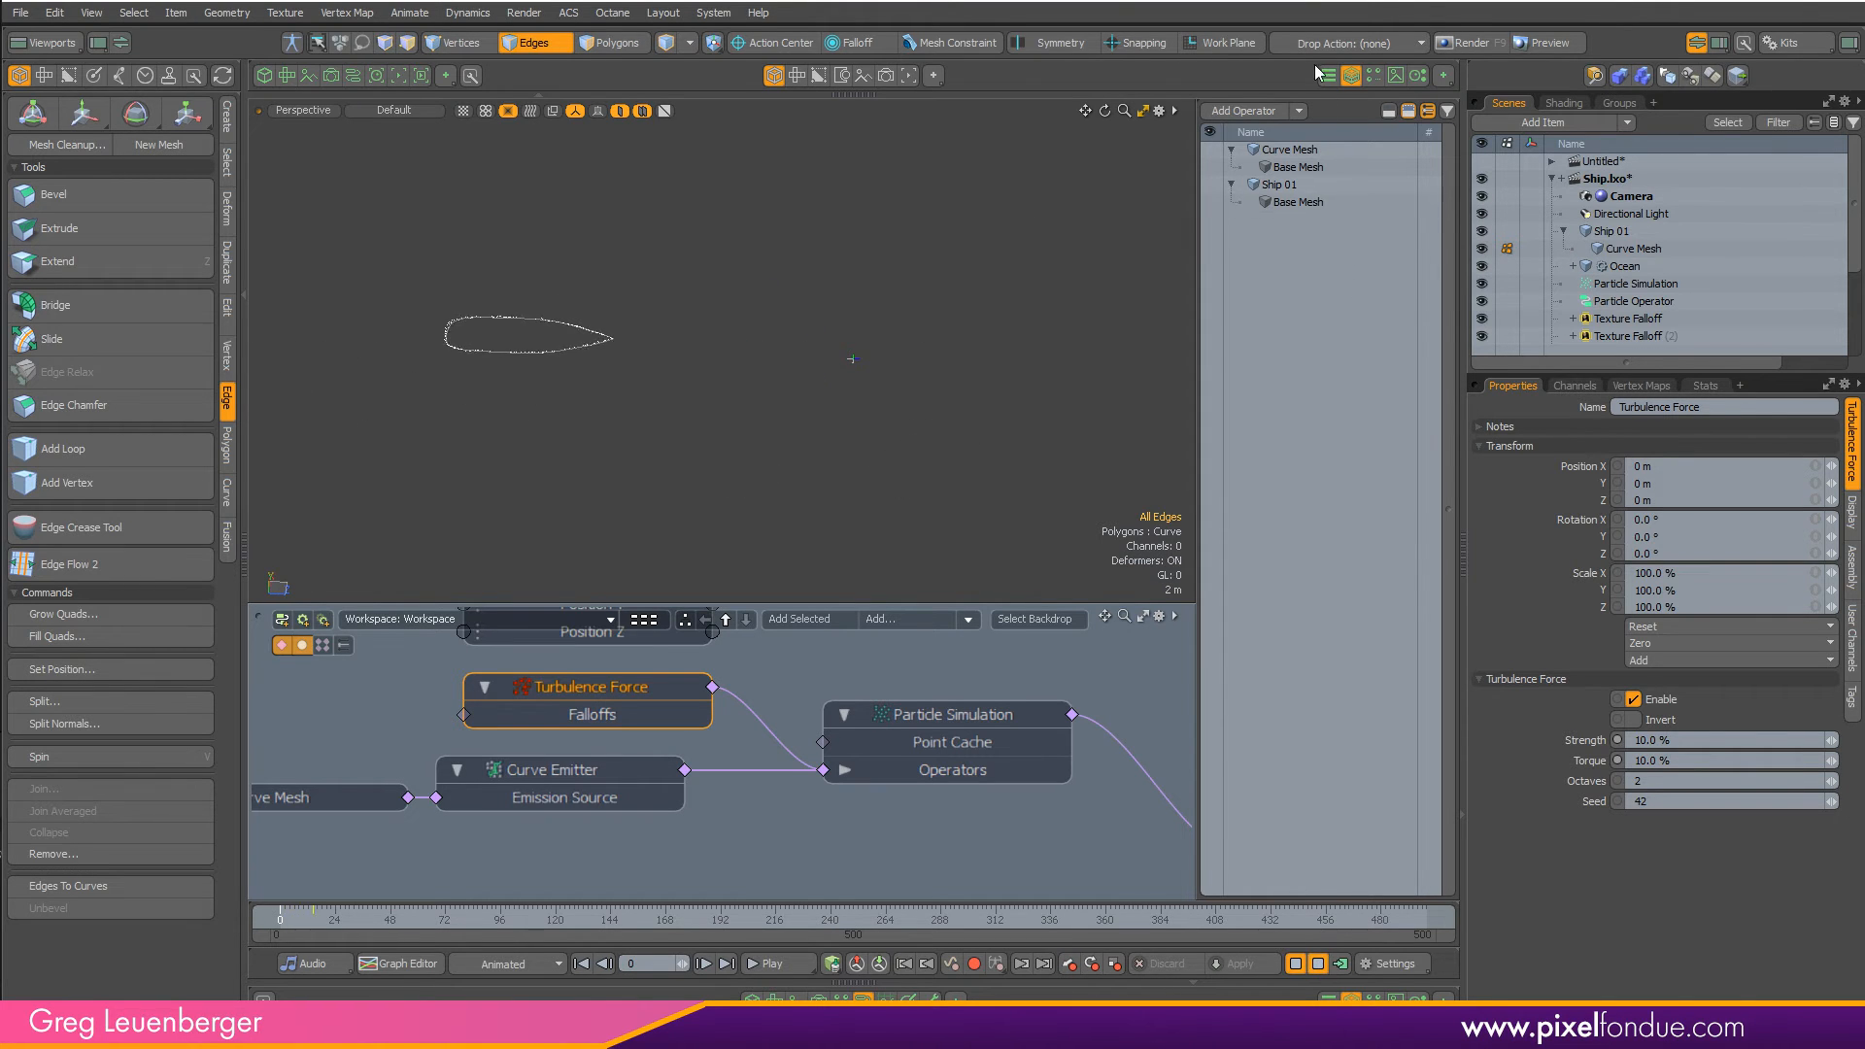
{"action": "key", "text": "alt"}
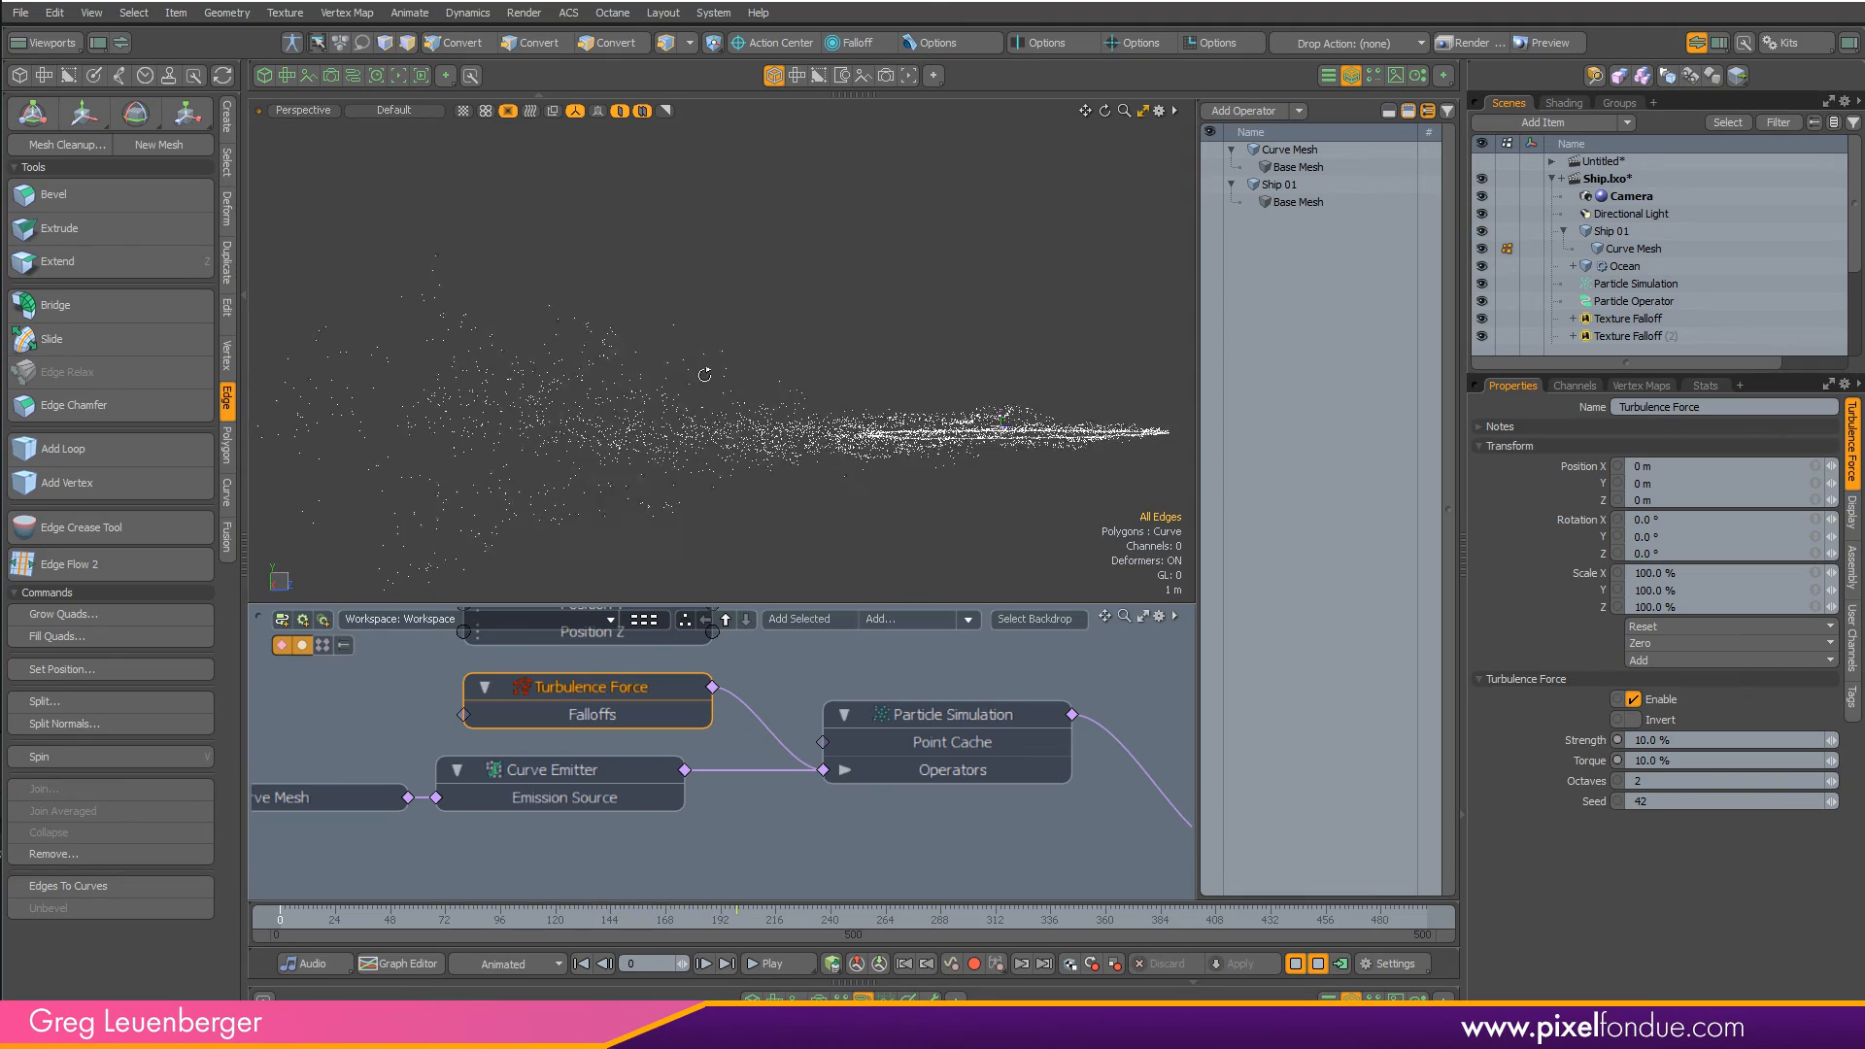
{"action": "left_click_drag", "start_coordinate": [830, 328], "coordinate": [1028, 421], "text": "alt"}
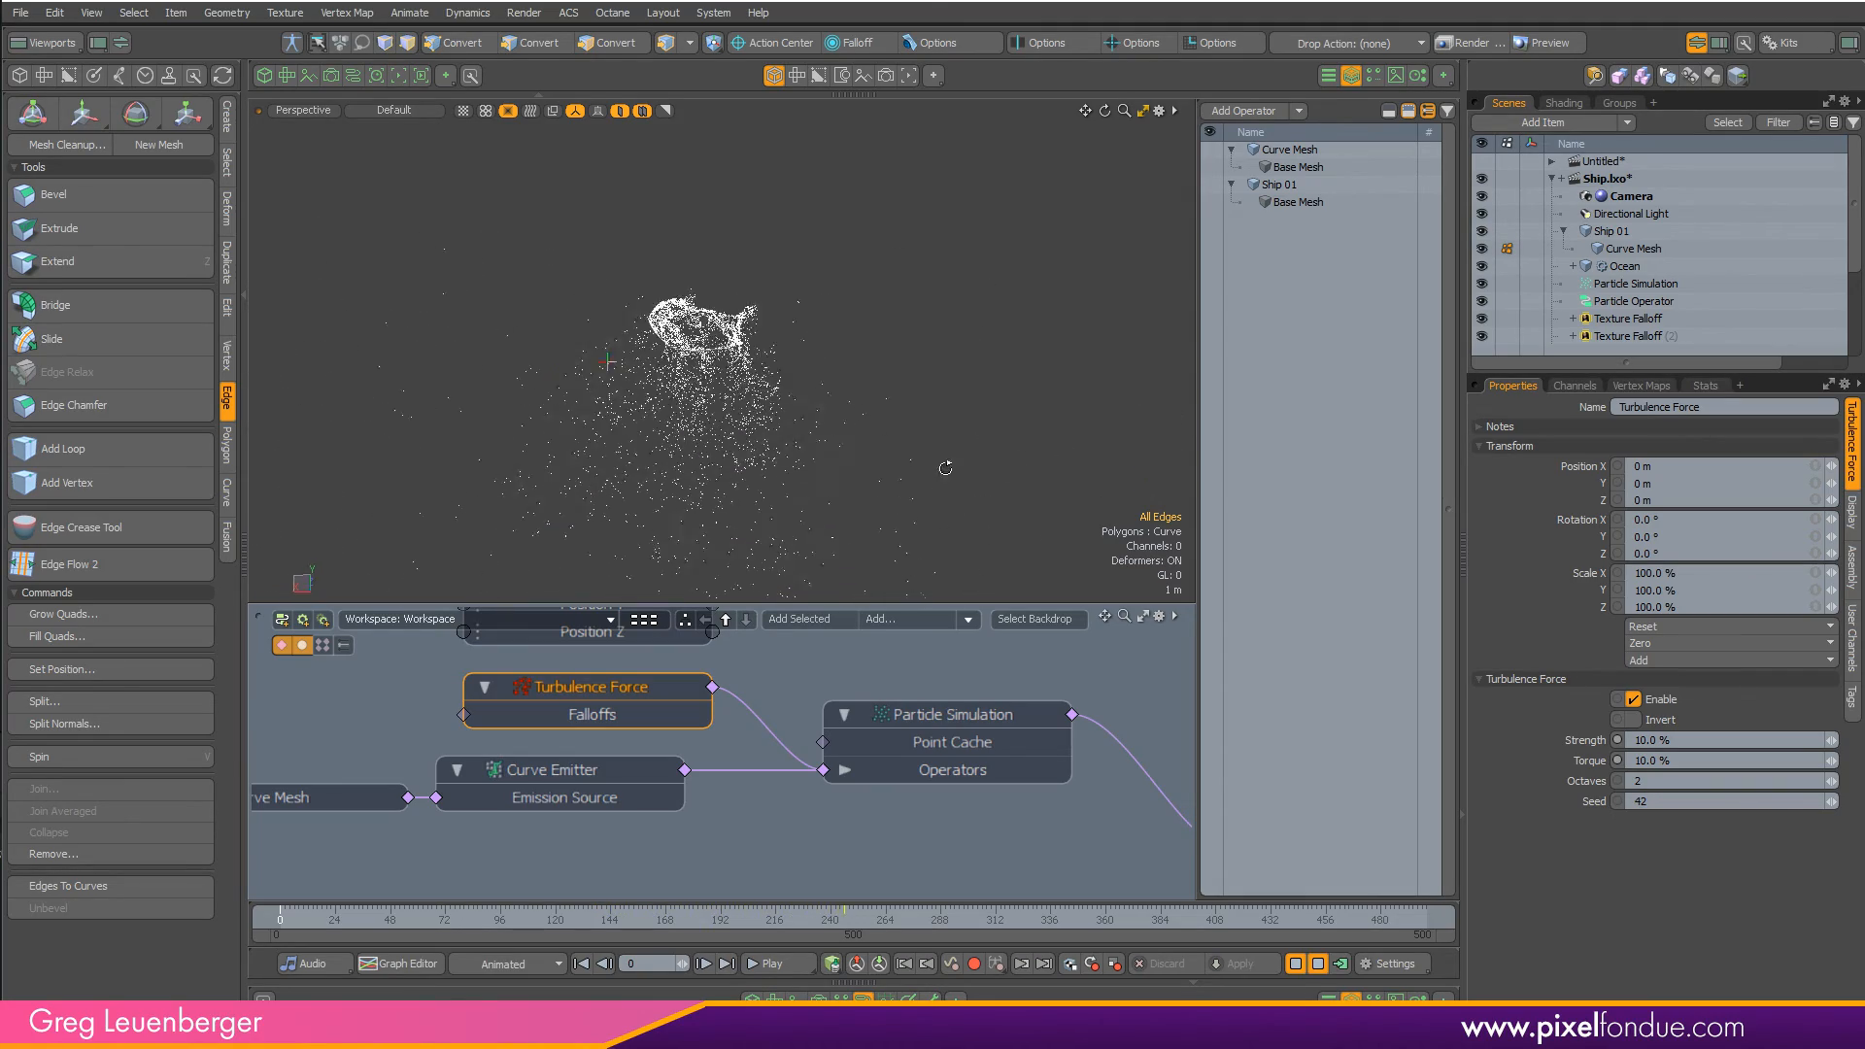
{"action": "left_click_drag", "start_coordinate": [945, 468], "coordinate": [737, 420], "text": "alt"}
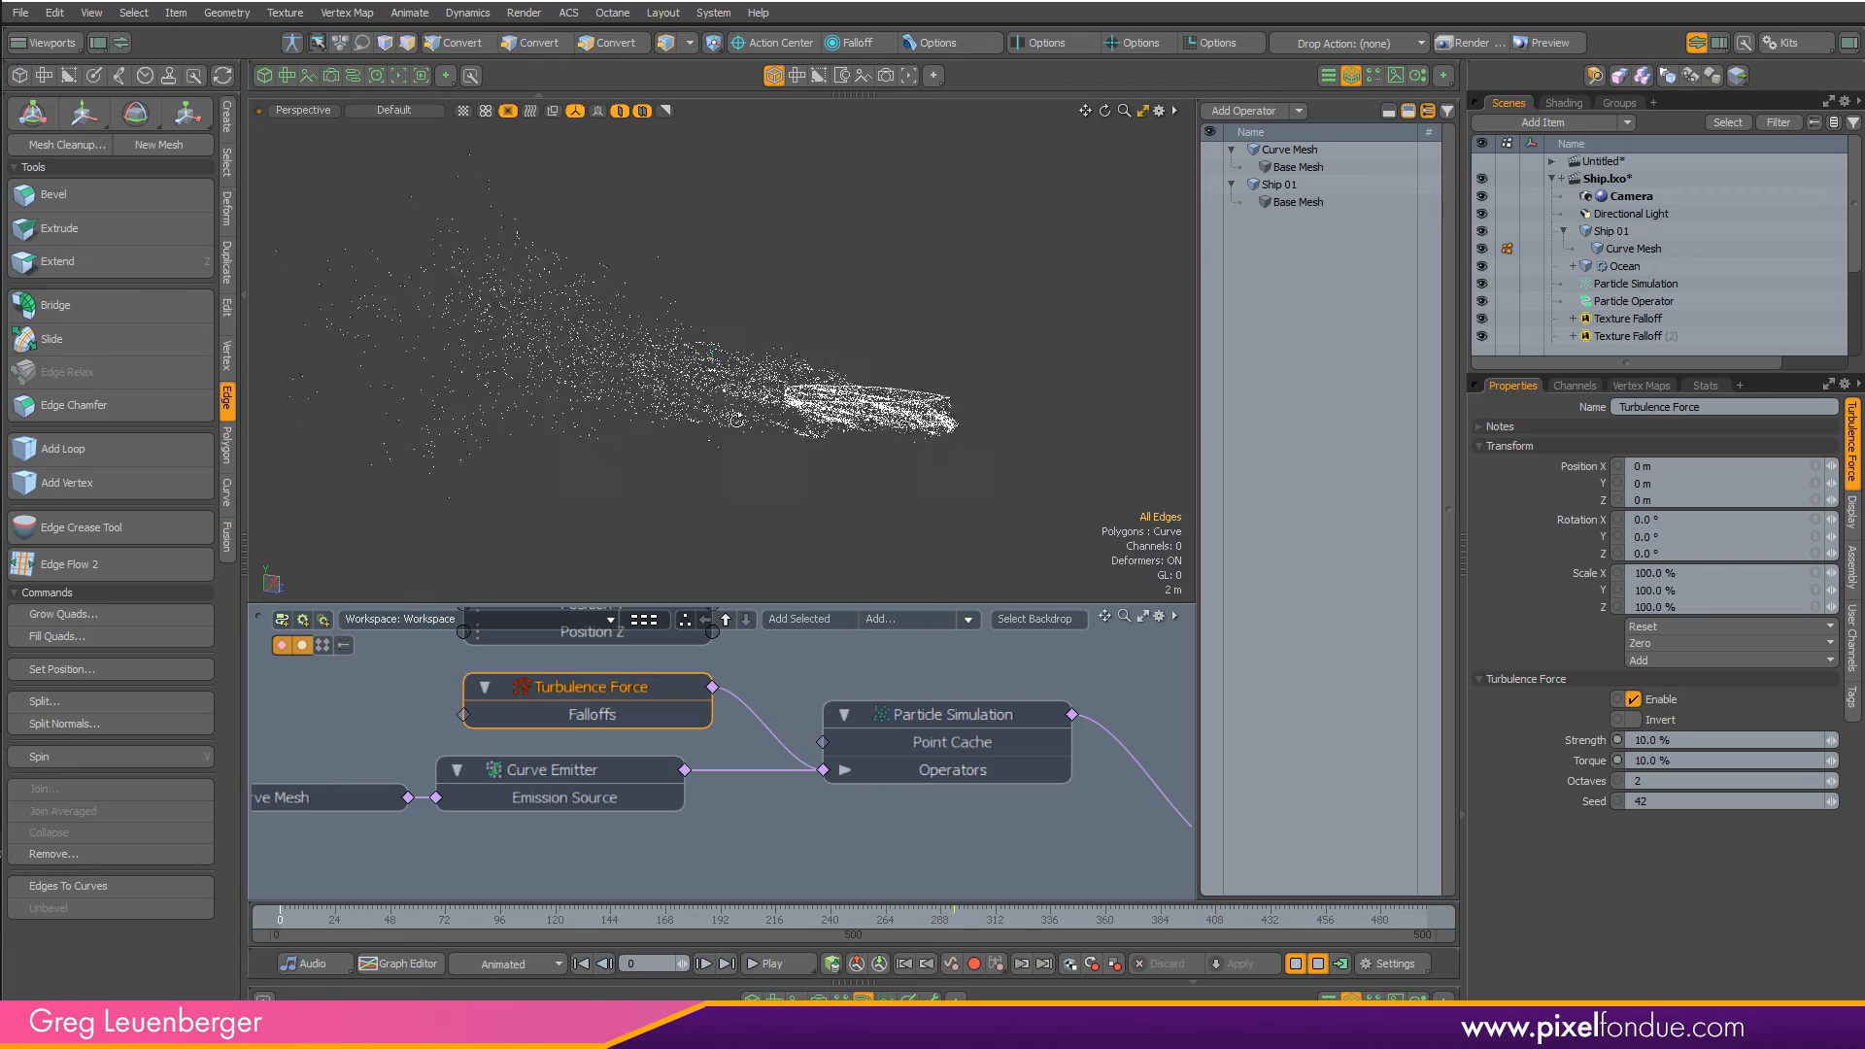
{"action": "left_click_drag", "start_coordinate": [843, 536], "coordinate": [923, 428], "text": "alt"}
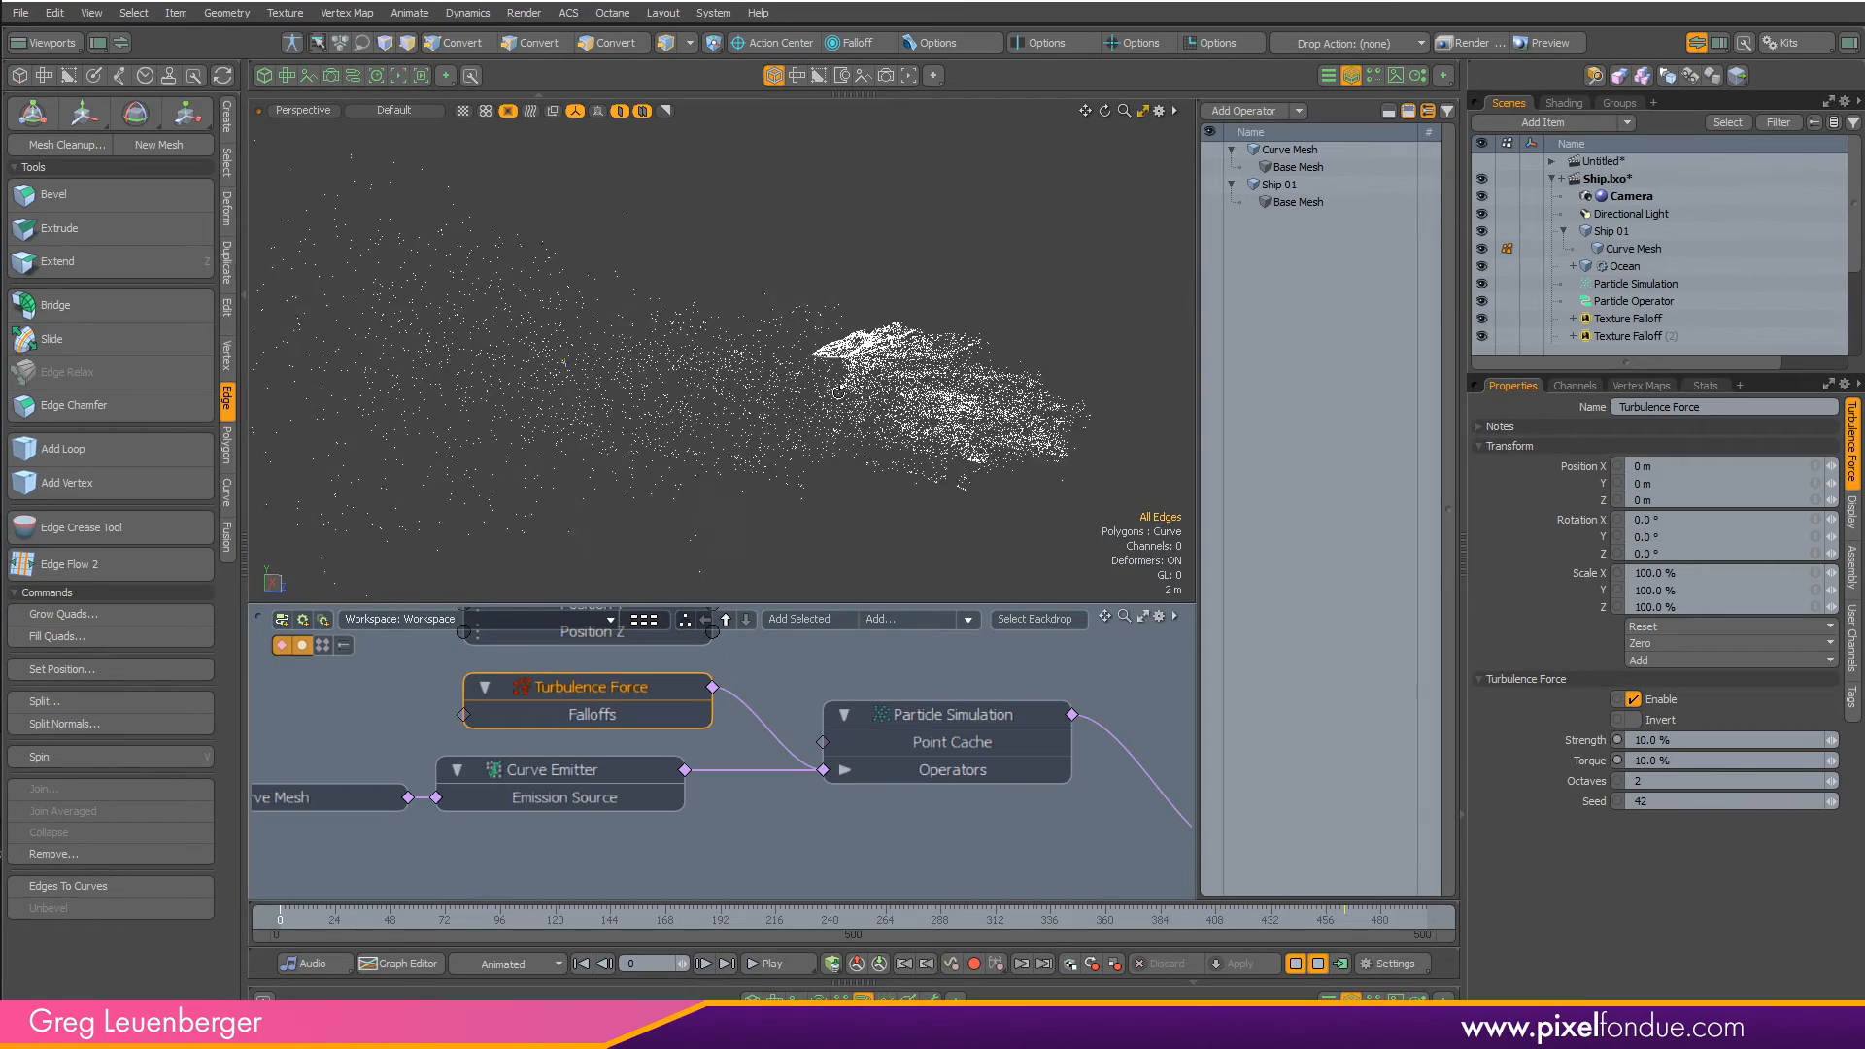
- Display the Ocean mesh with the running particles and stop the simulation
{"action": "left_click", "coordinate": [1619, 267], "text": "ctrl"}
{"action": "left_click", "coordinate": [1617, 270]}
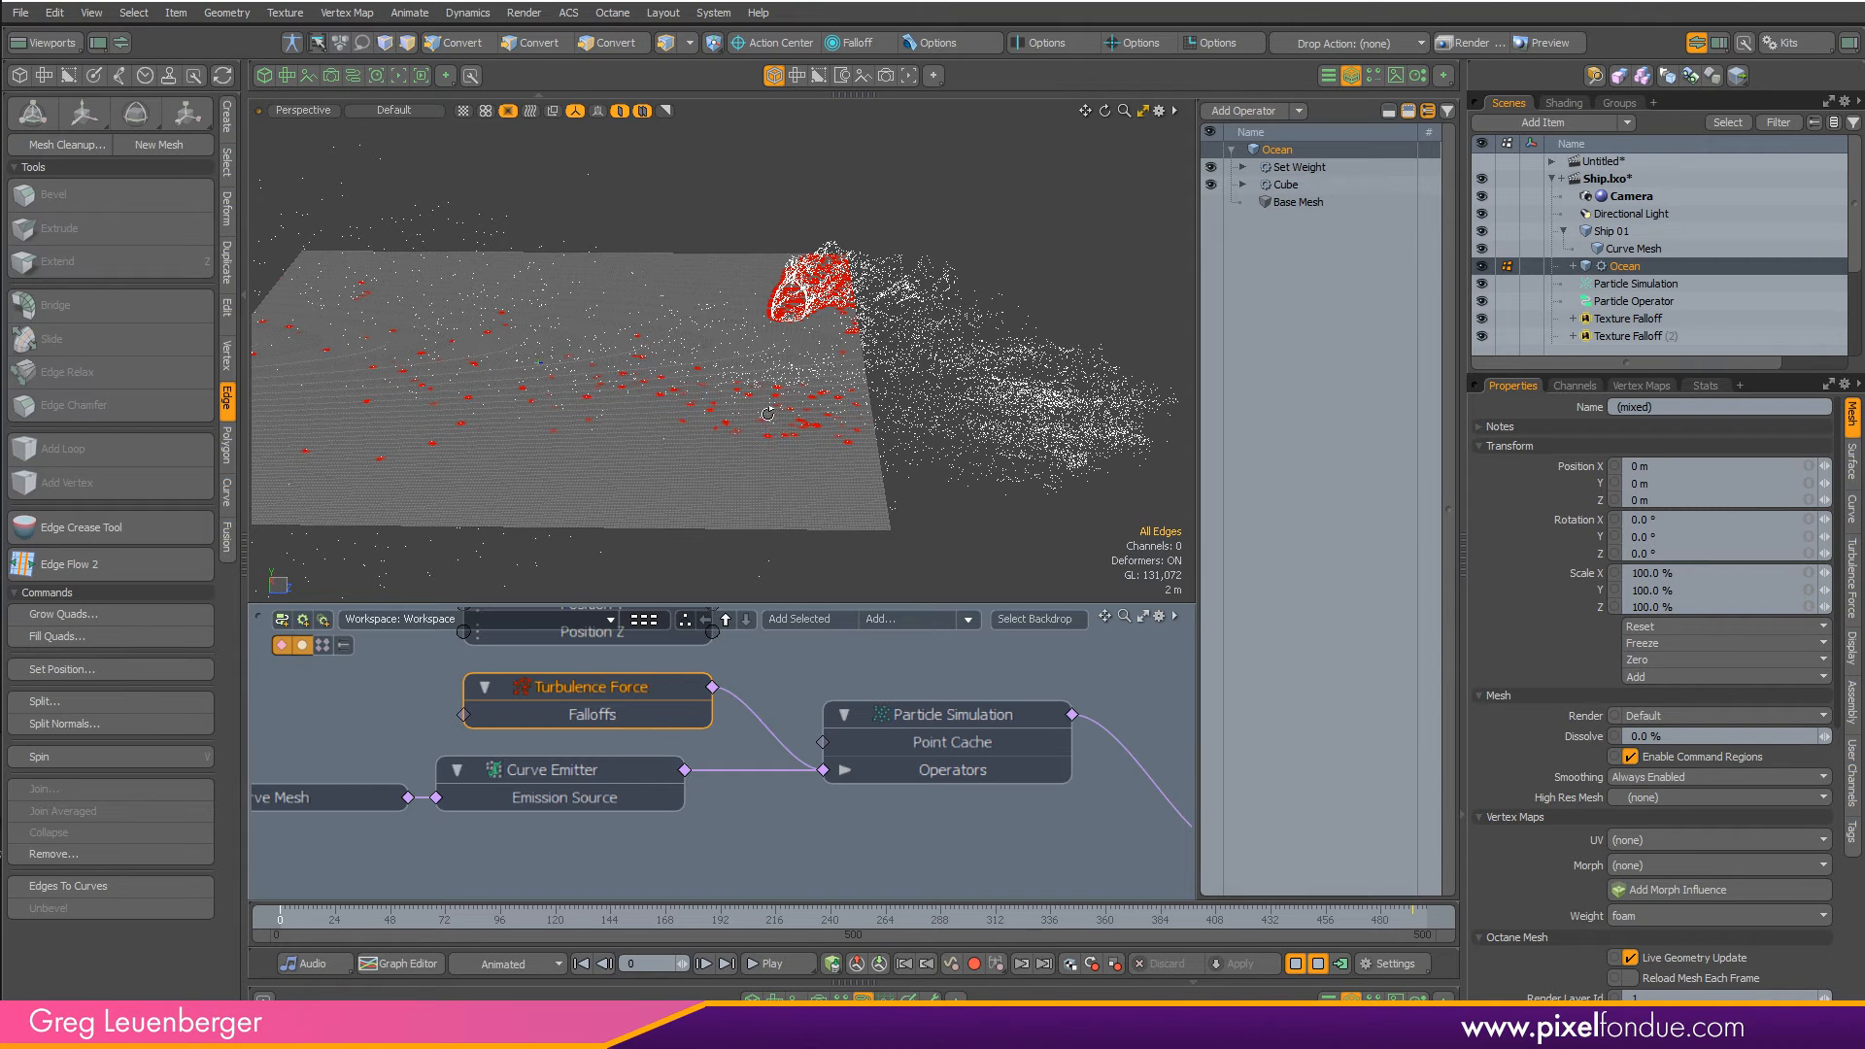
{"action": "left_click", "coordinate": [1317, 965]}
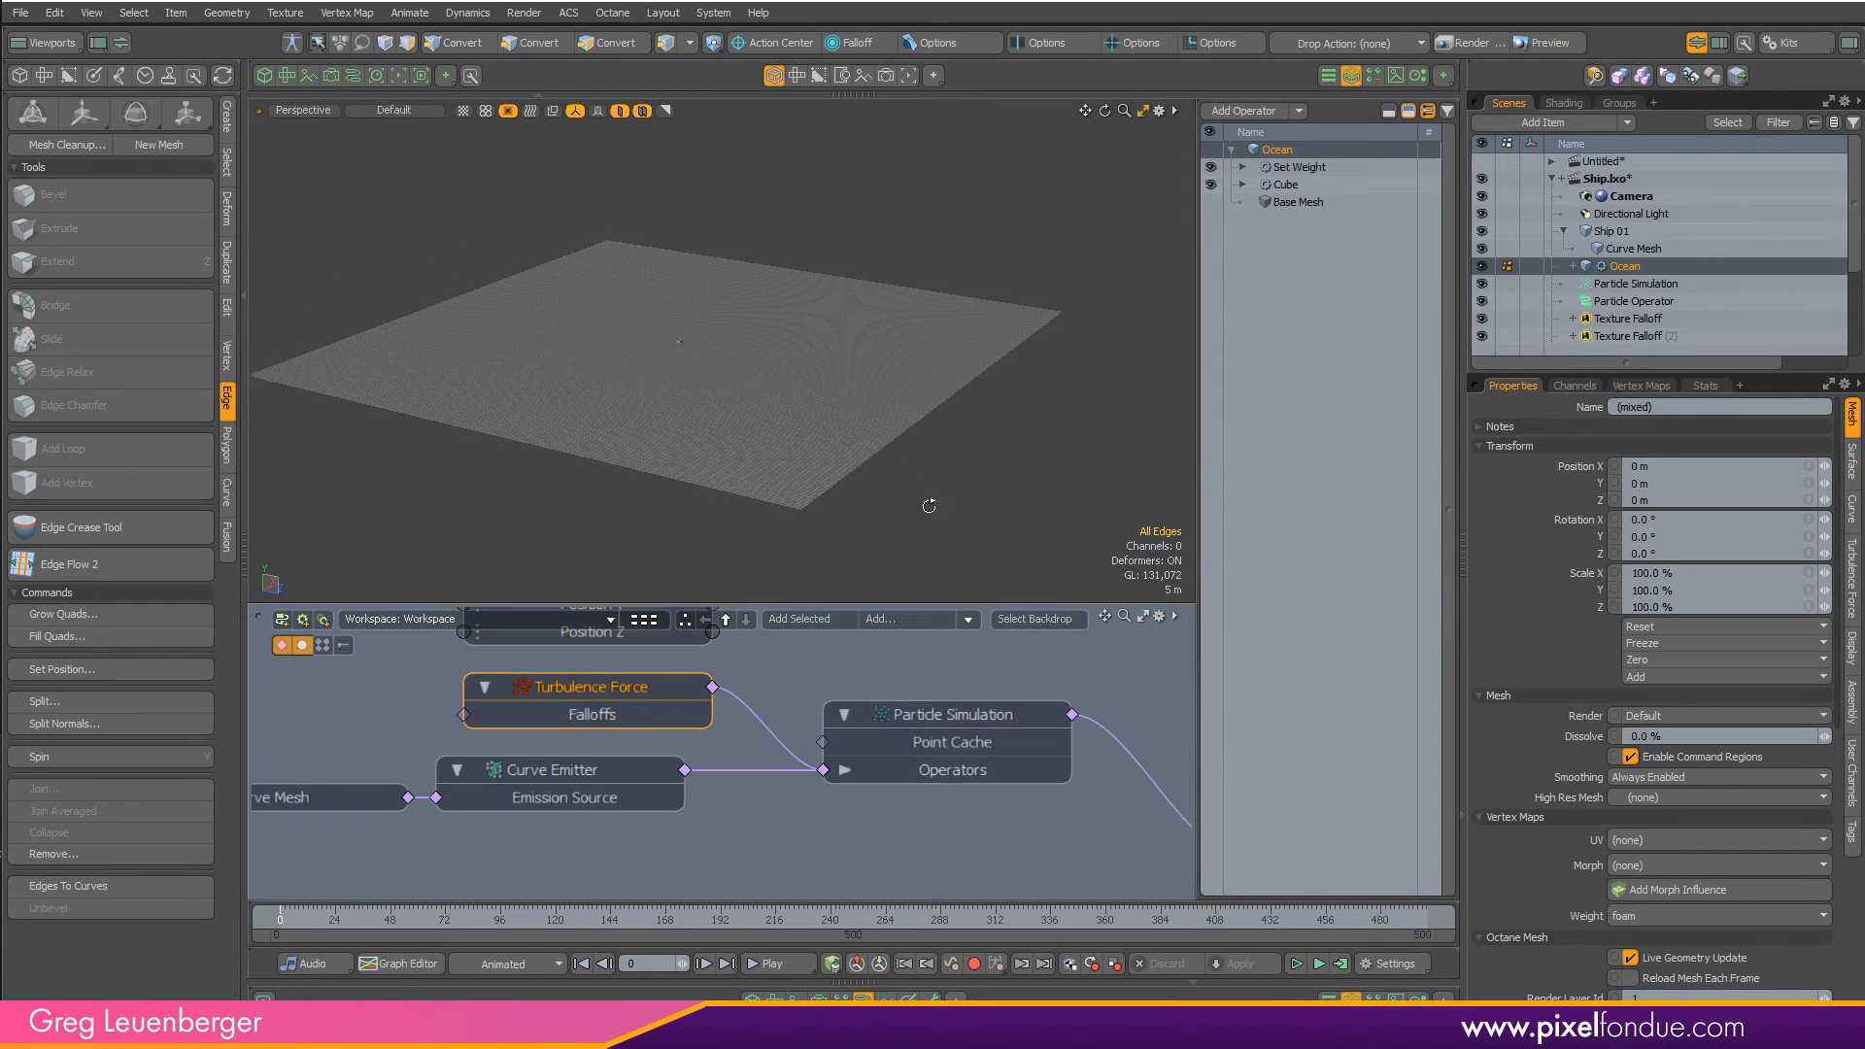
- Create a second Particle Operator item with the particle setup tools
{"action": "scroll", "coordinate": [657, 739], "scroll_direction": "up", "scroll_amount": 5}
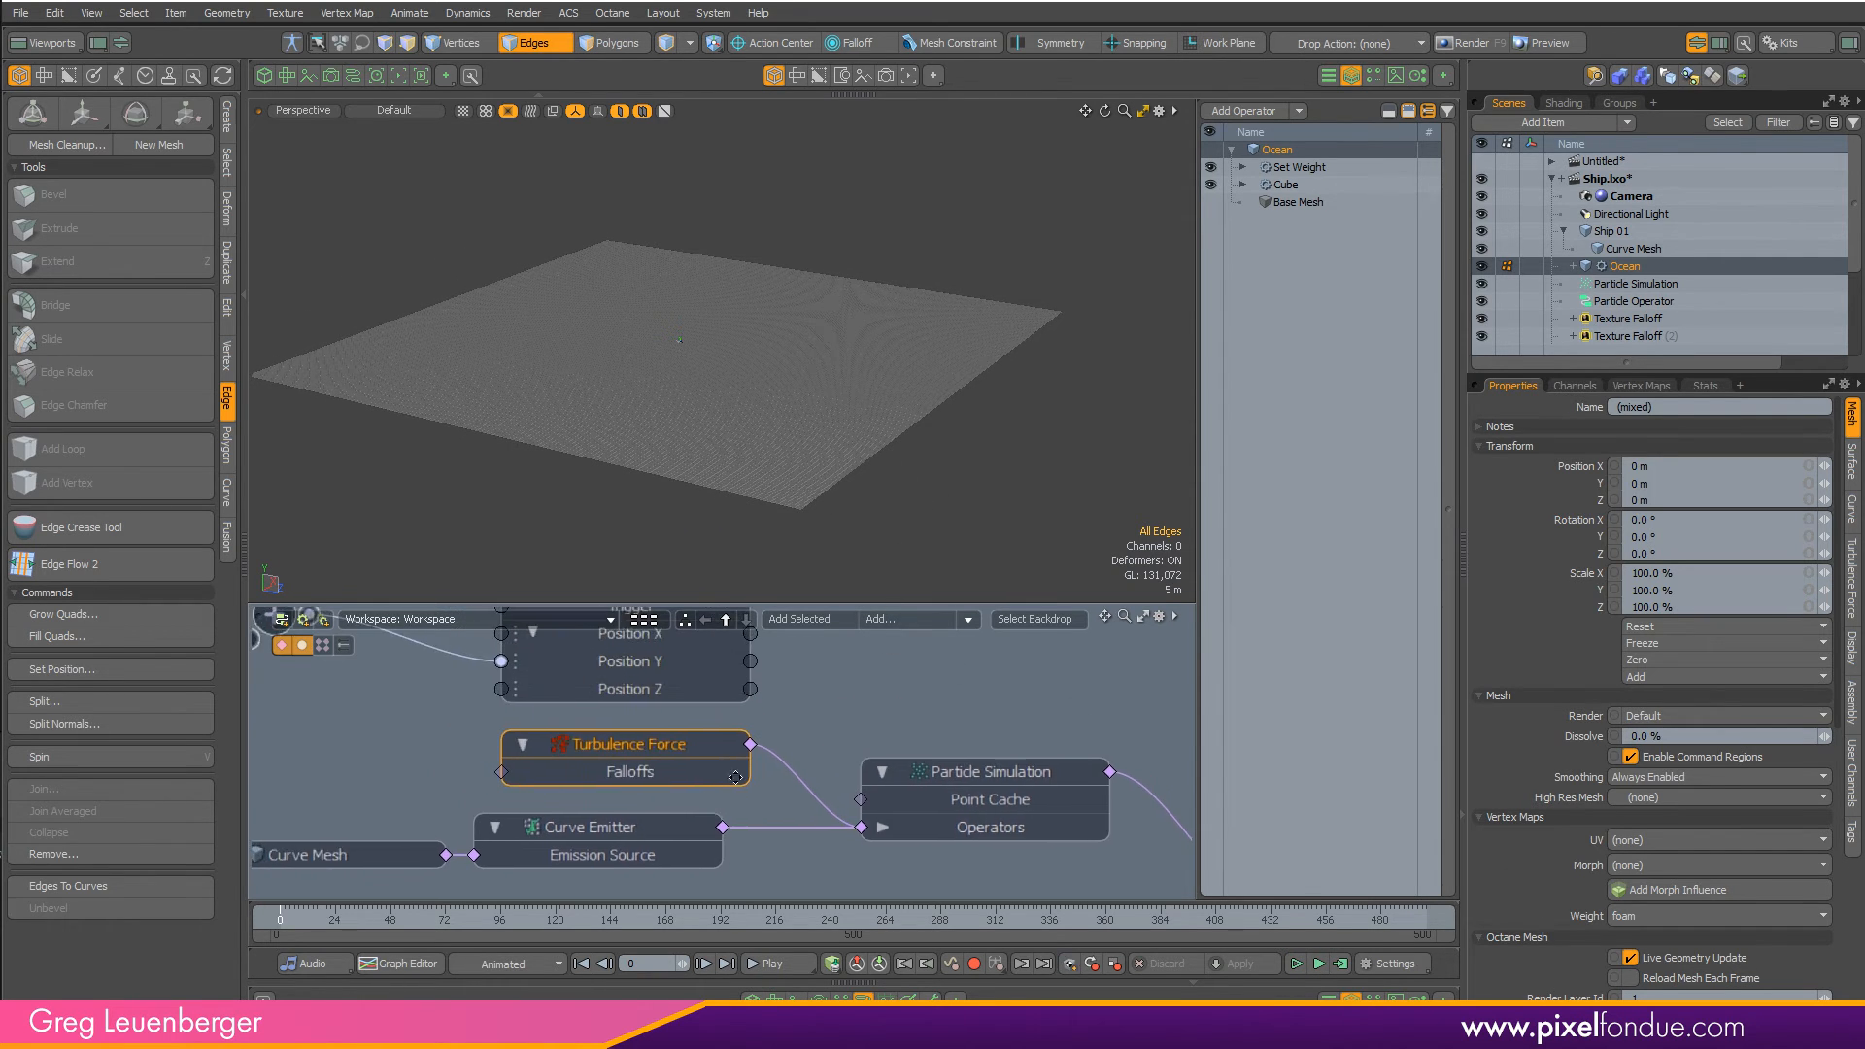
{"action": "left_click", "coordinate": [696, 704]}
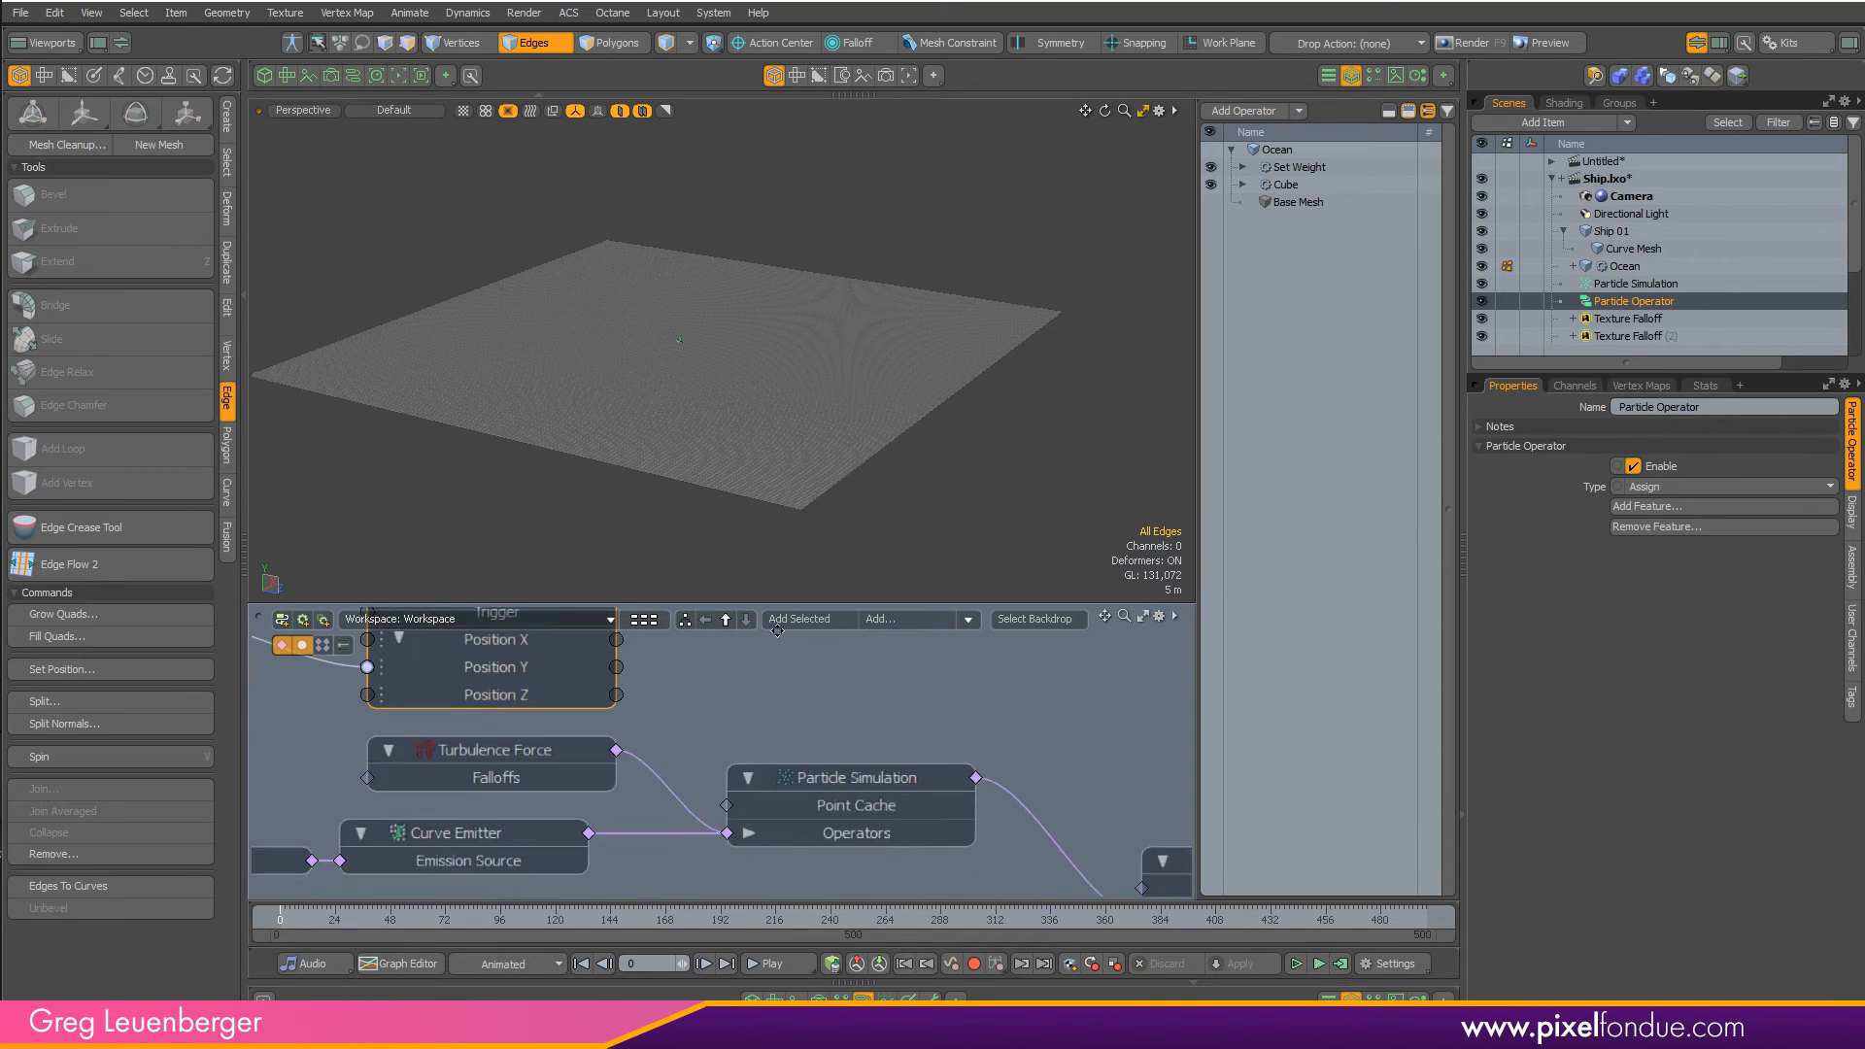
{"action": "left_click", "coordinate": [896, 713]}
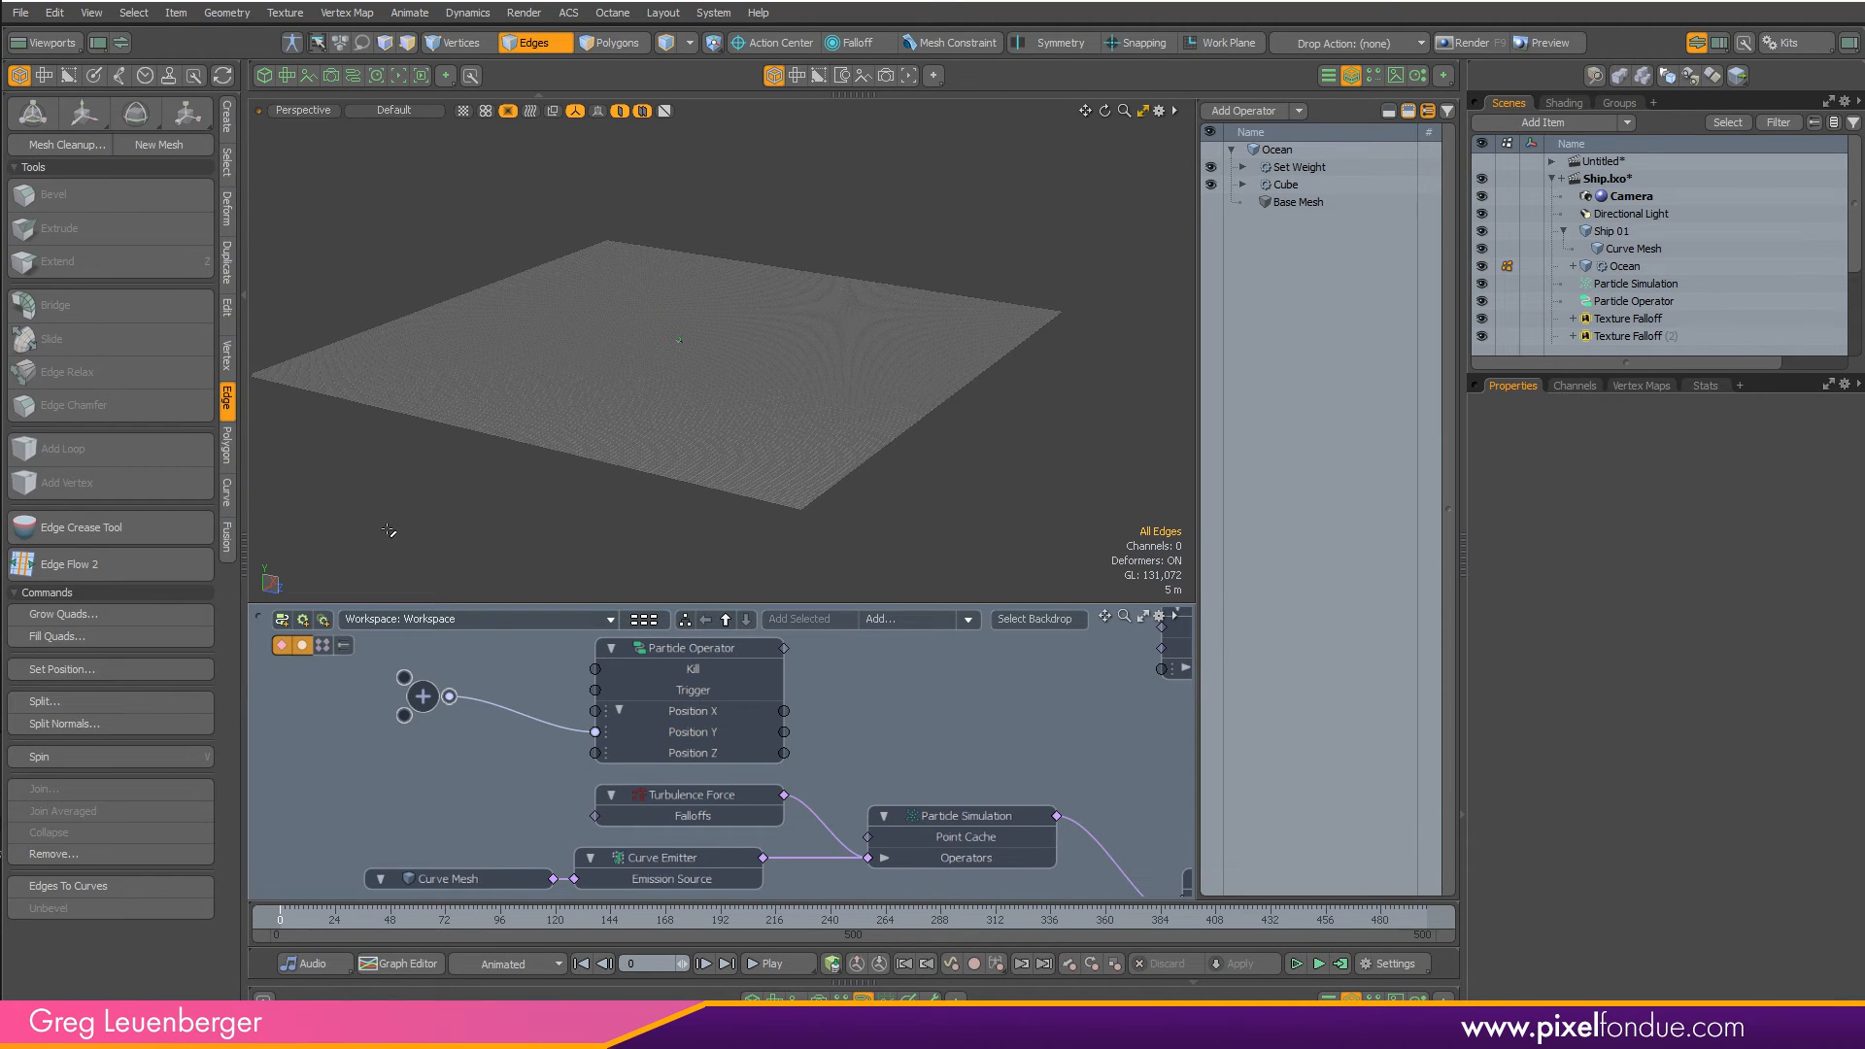
{"action": "left_click", "coordinate": [120, 82]}
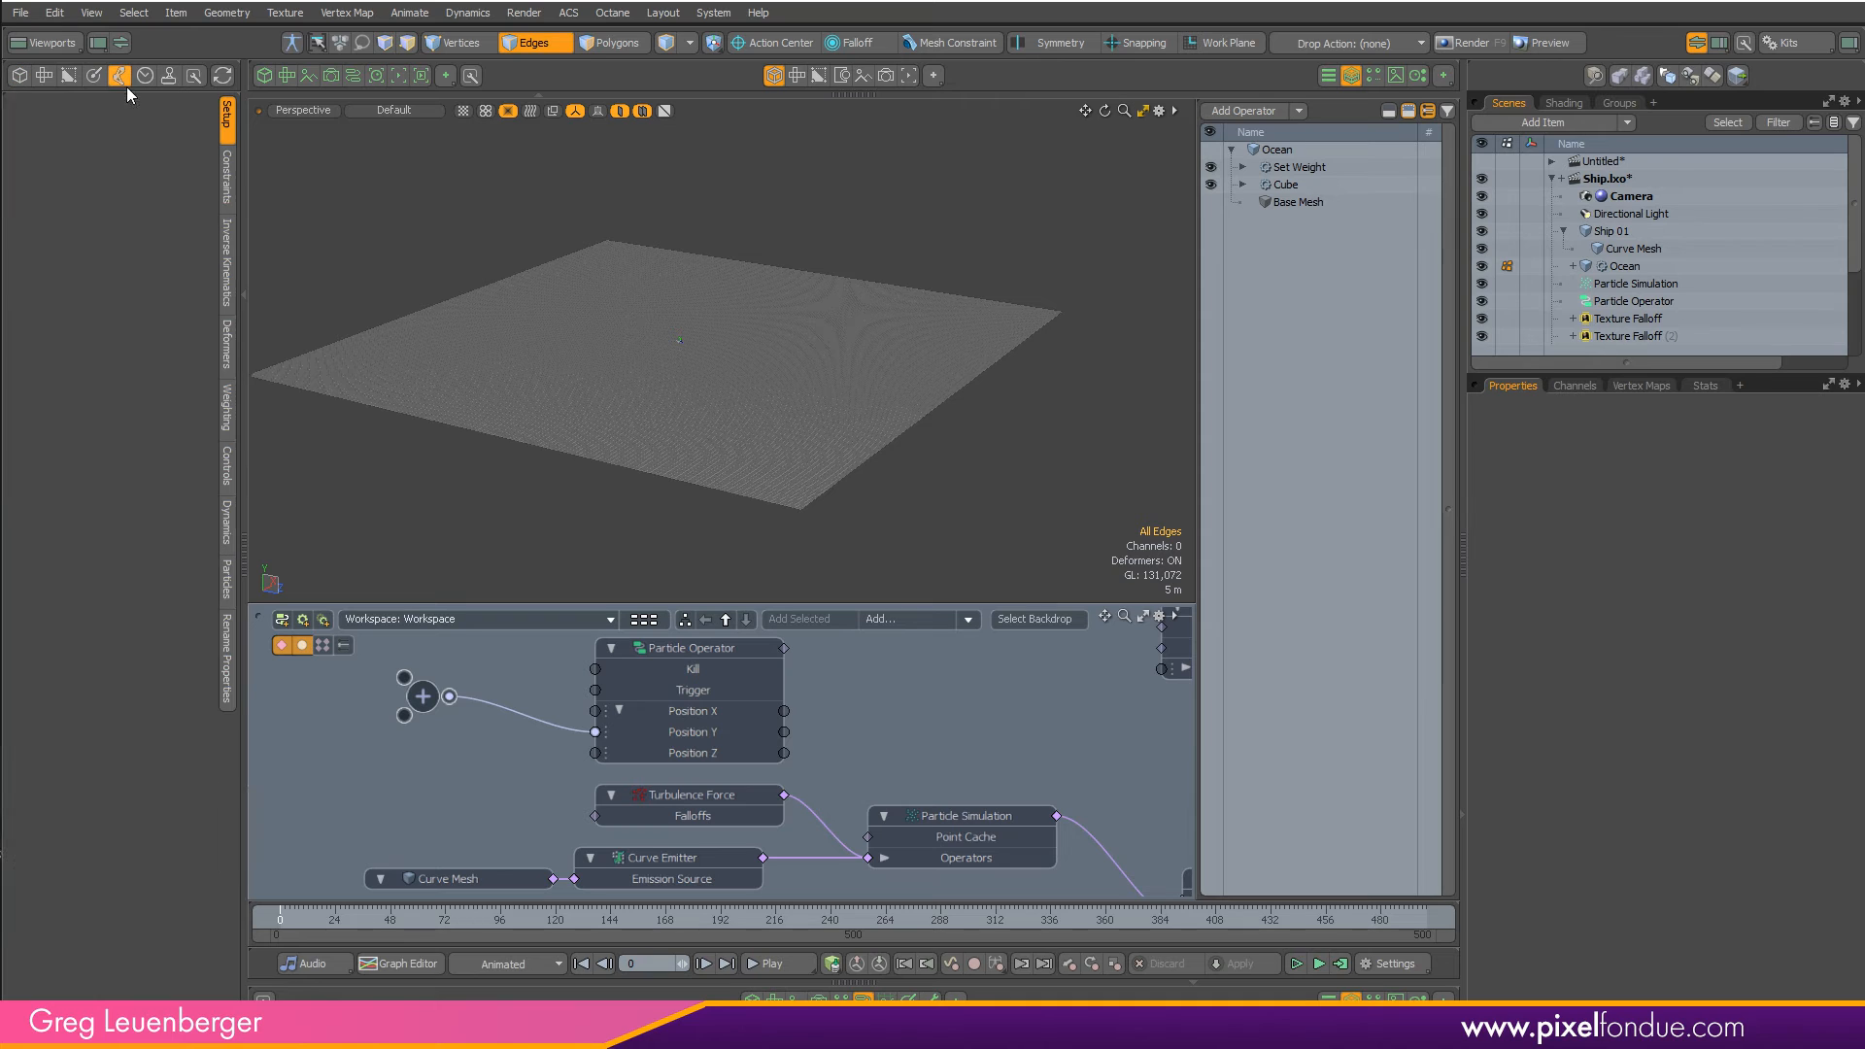
{"action": "left_click", "coordinate": [227, 588]}
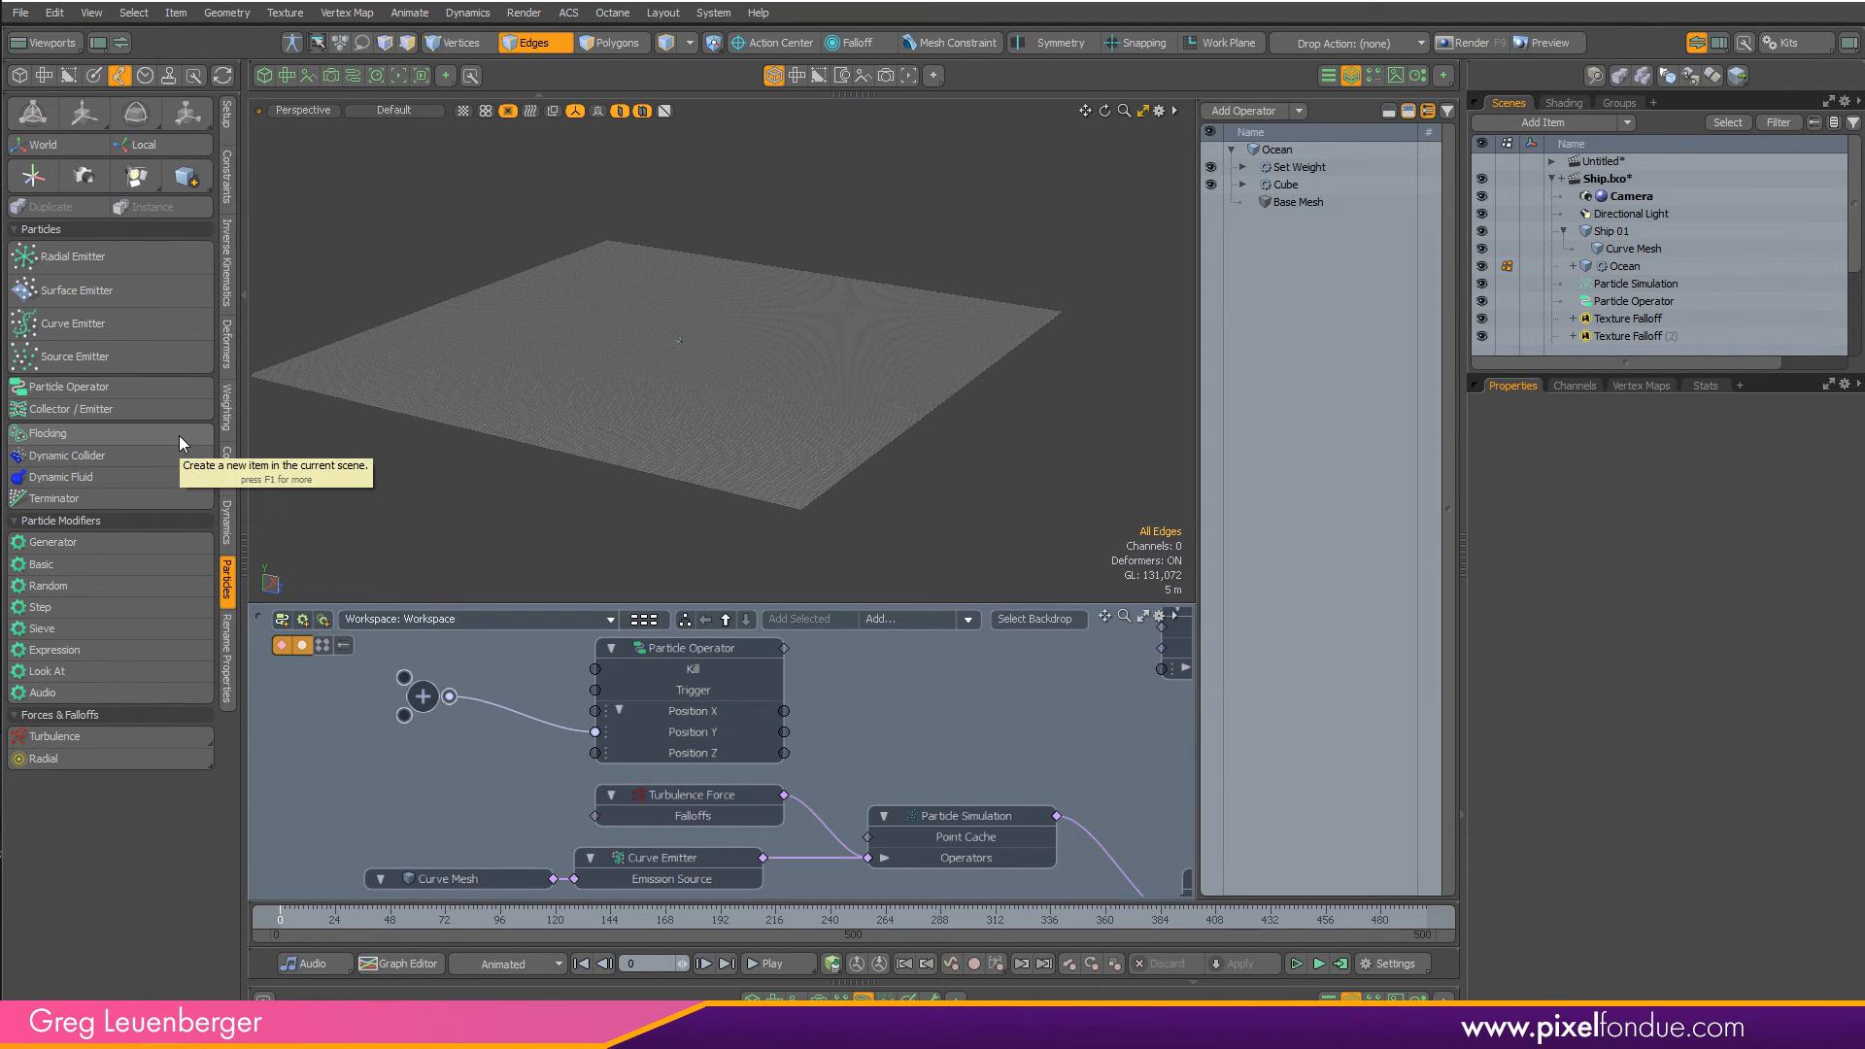
{"action": "left_click", "coordinate": [167, 387]}
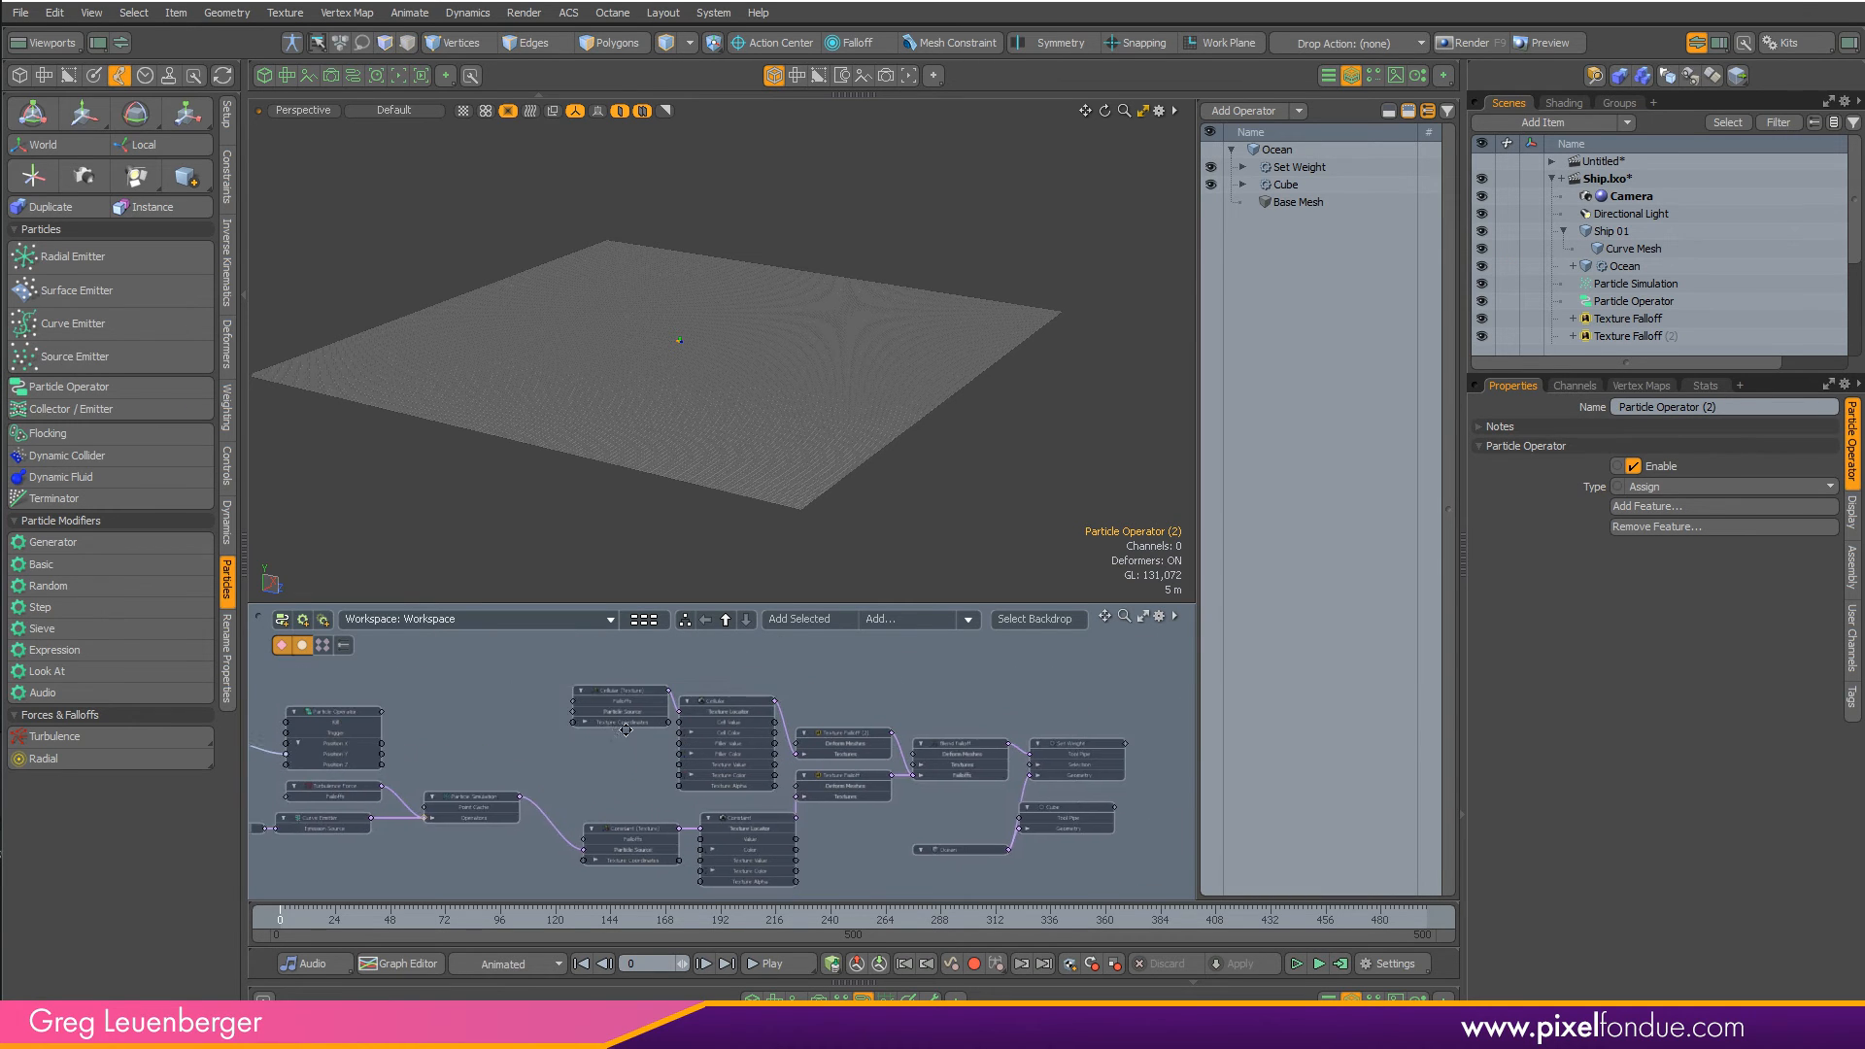
- Add the new Particle Operator to the schematic above the original and connect it to the Particle Simulation's Operators input
{"action": "scroll", "coordinate": [1744, 291], "scroll_direction": "down", "scroll_amount": 3}
{"action": "left_click_drag", "start_coordinate": [1745, 339], "coordinate": [1400, 441]}
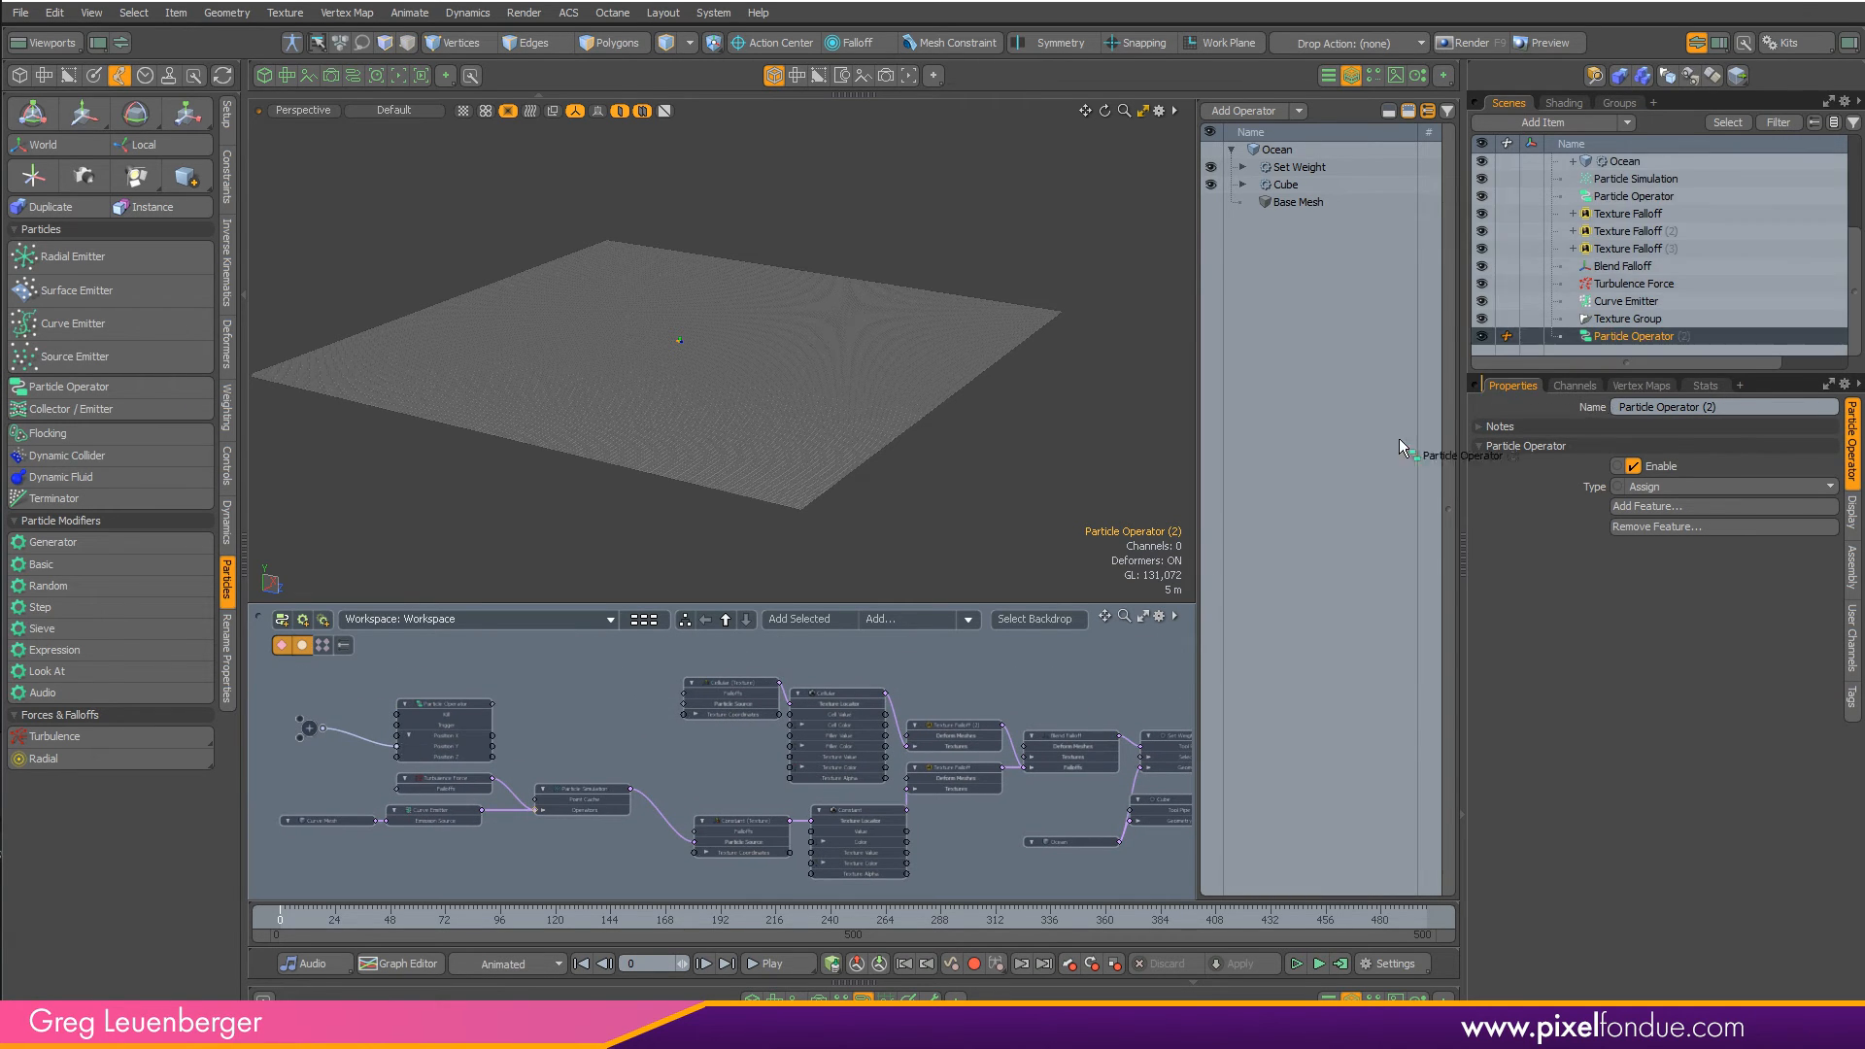
{"action": "left_click_drag", "start_coordinate": [524, 673], "coordinate": [525, 675]}
{"action": "left_click_drag", "start_coordinate": [756, 691], "coordinate": [602, 667]}
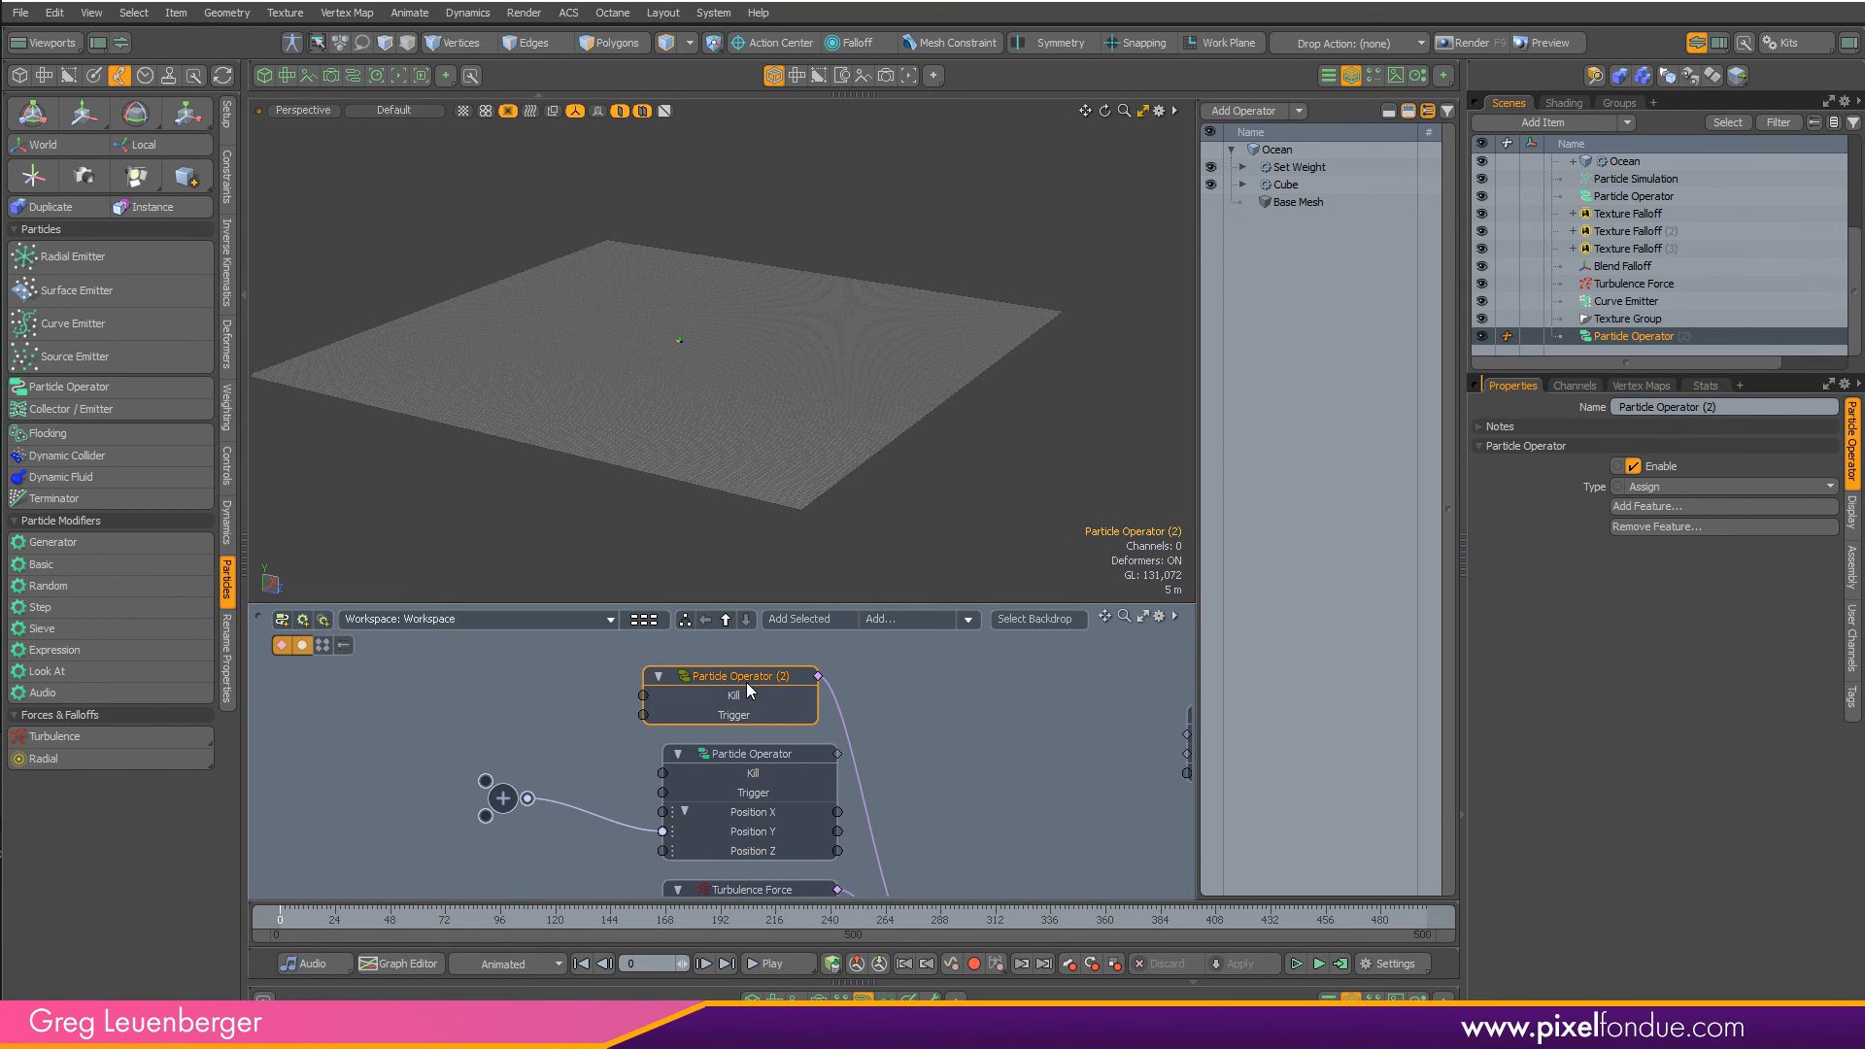
- Add the Position feature to the new Particle Operator
{"action": "left_click", "coordinate": [1641, 510]}
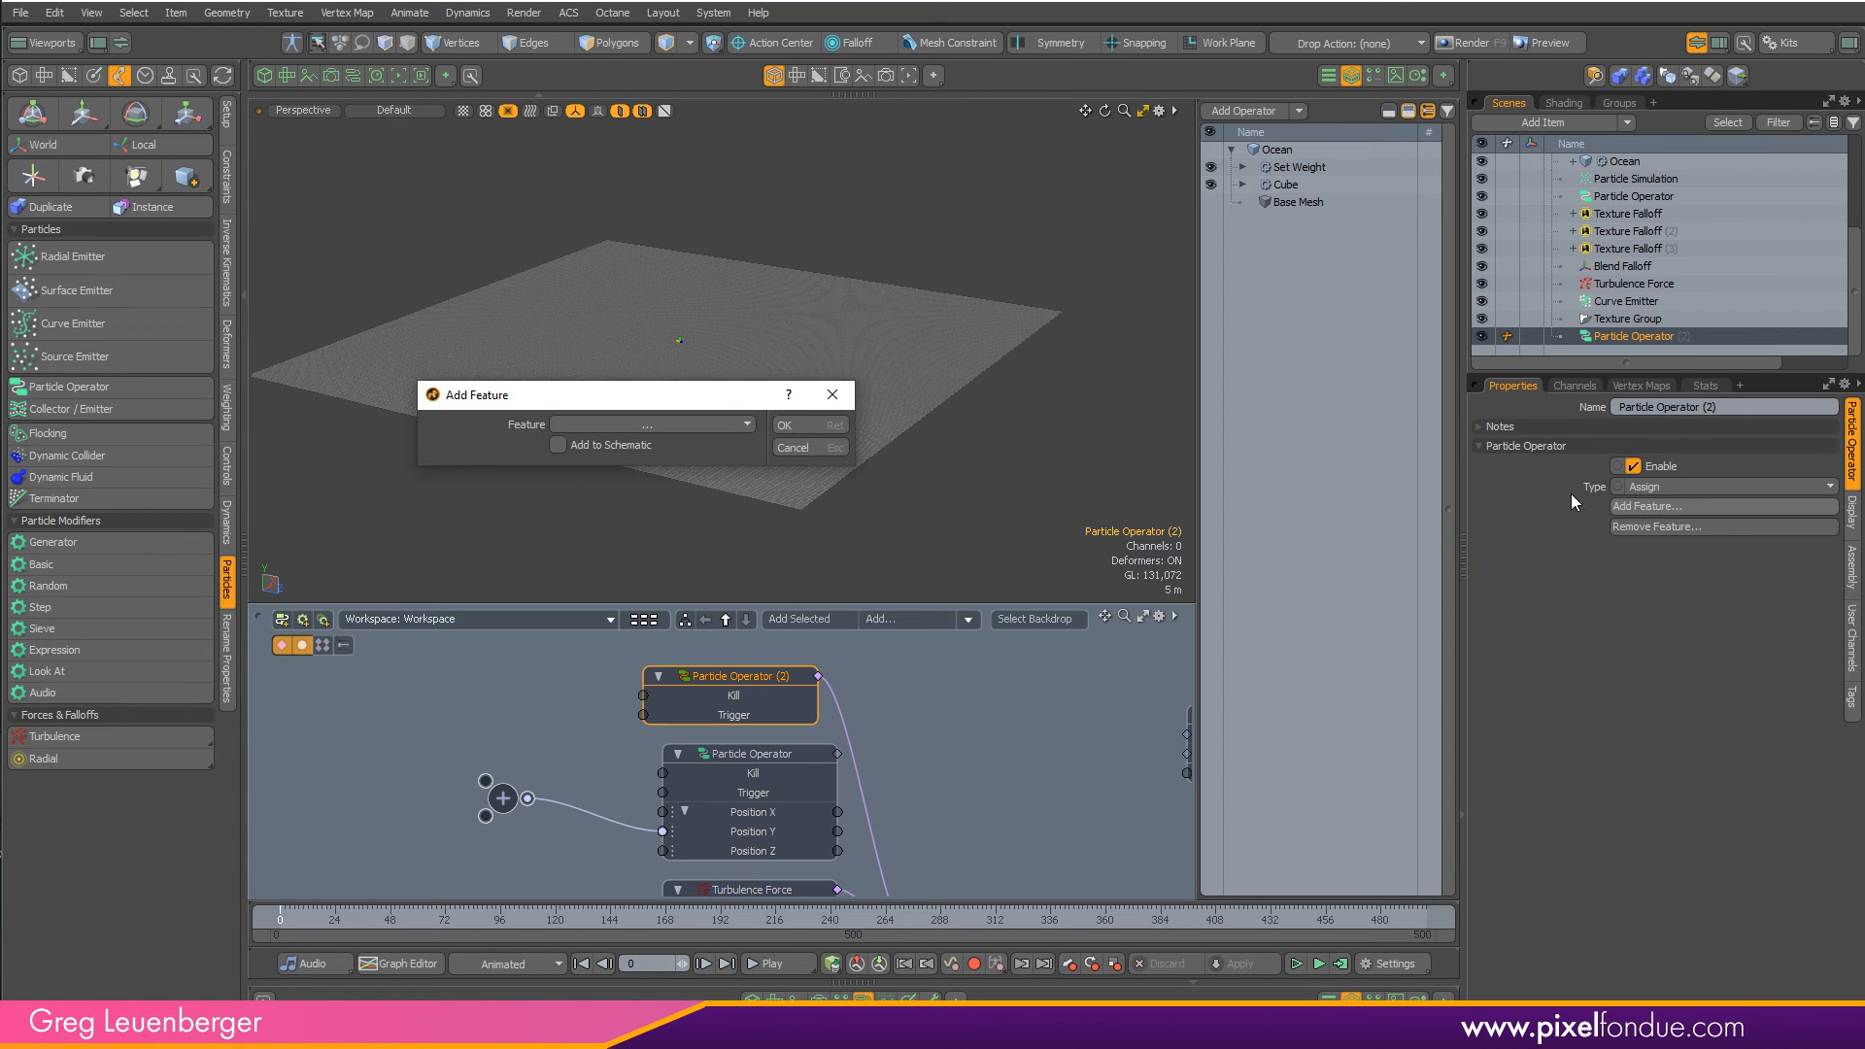
{"action": "left_click", "coordinate": [714, 423]}
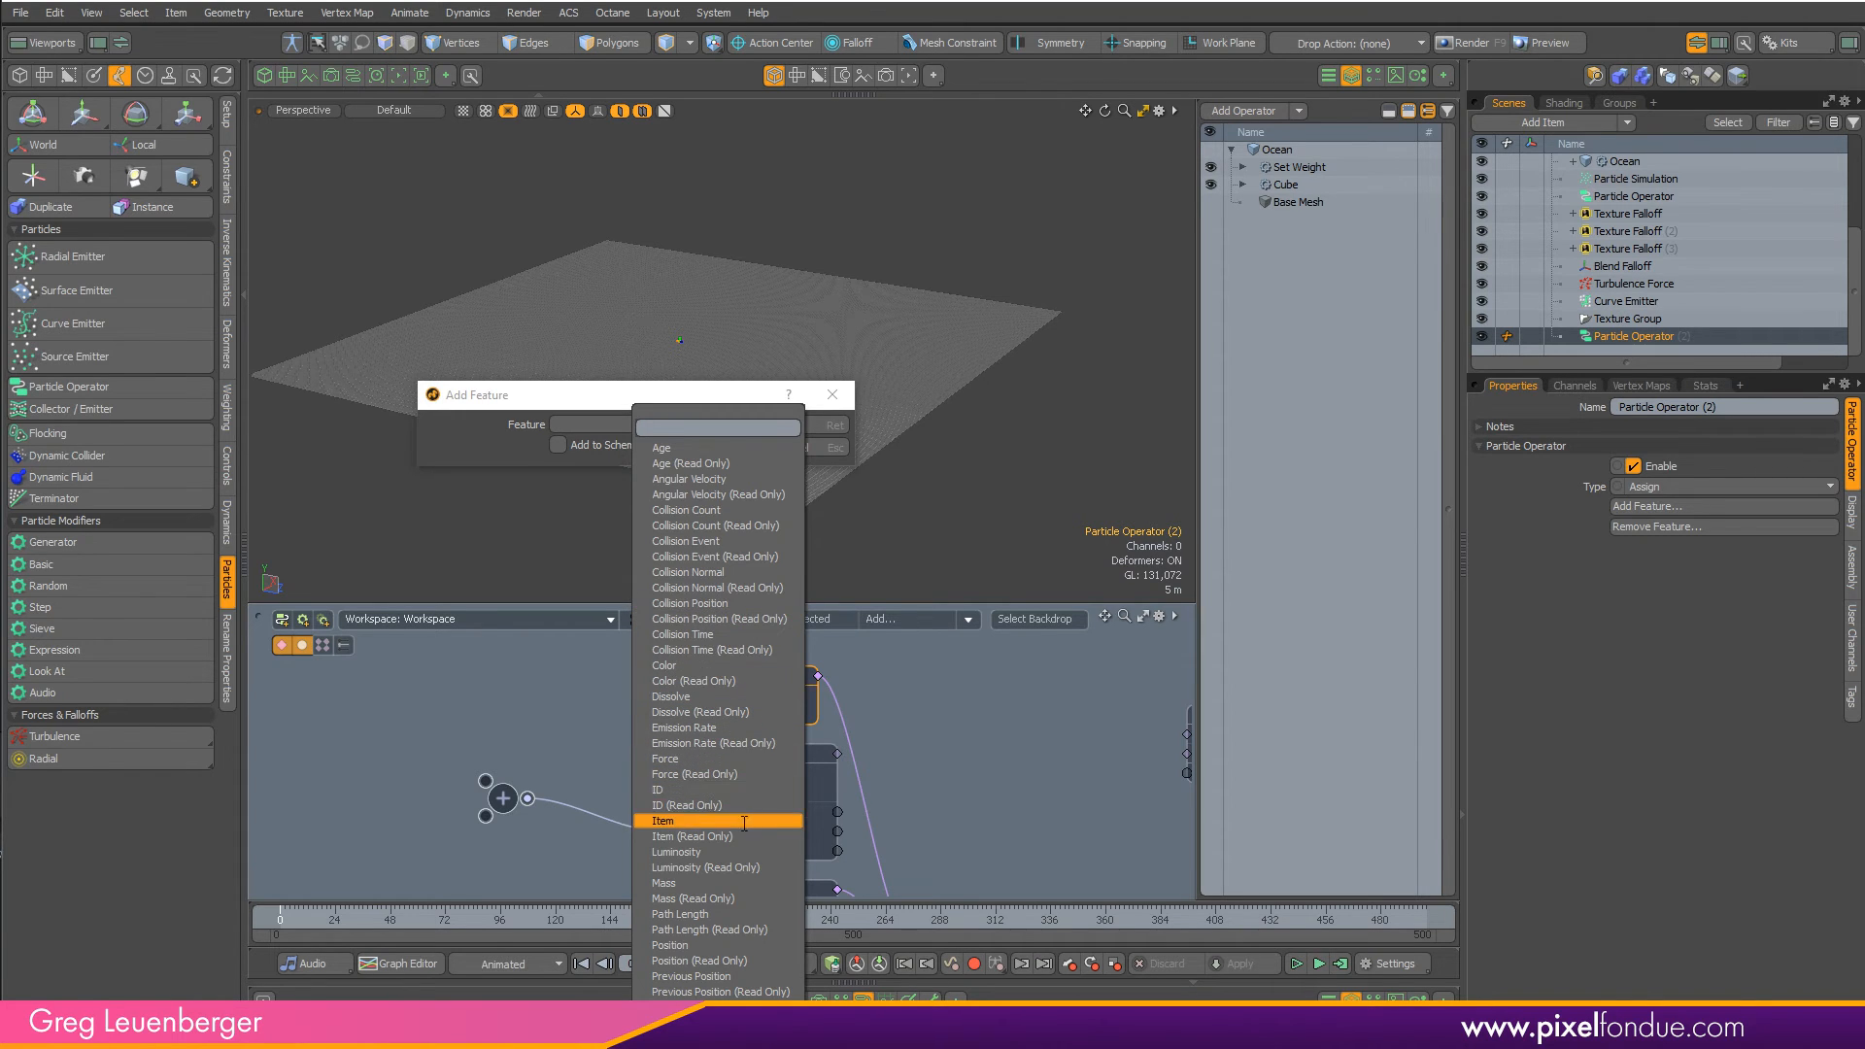
{"action": "left_click", "coordinate": [733, 944]}
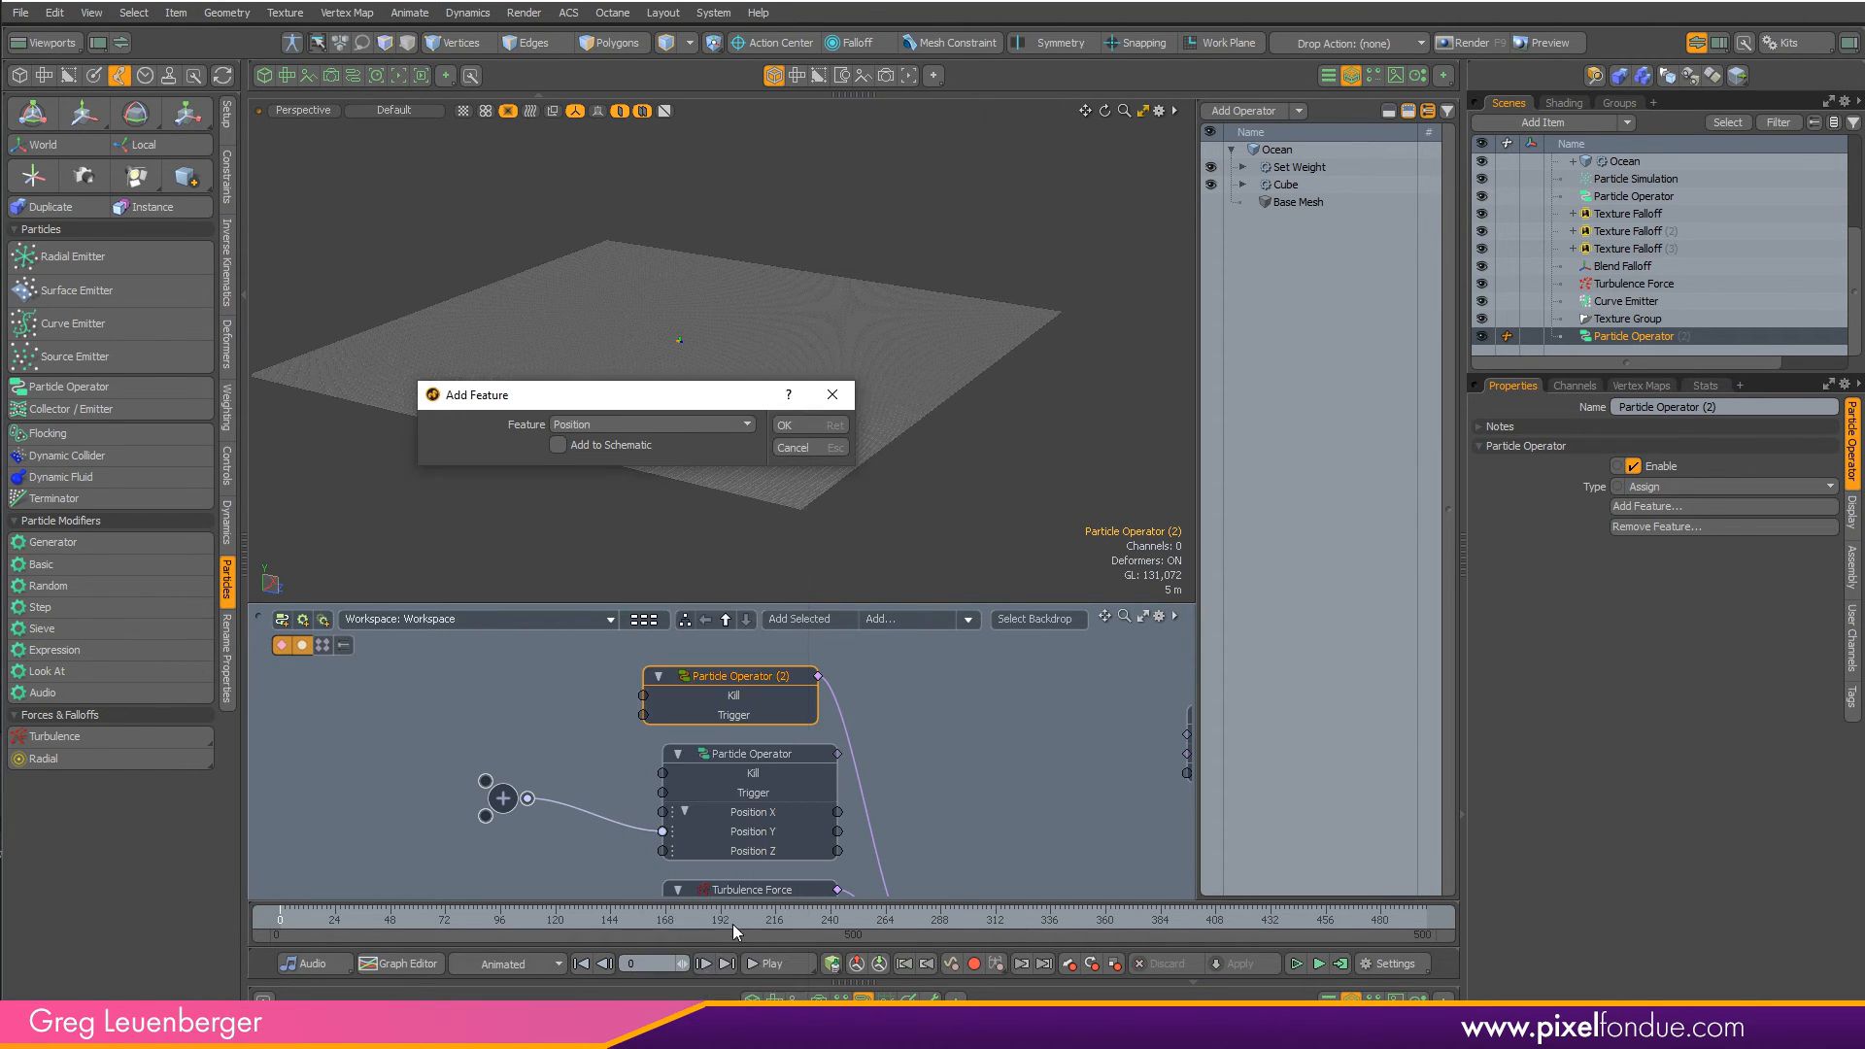
{"action": "left_click", "coordinate": [806, 425]}
{"action": "left_click_drag", "start_coordinate": [754, 685], "coordinate": [735, 674]}
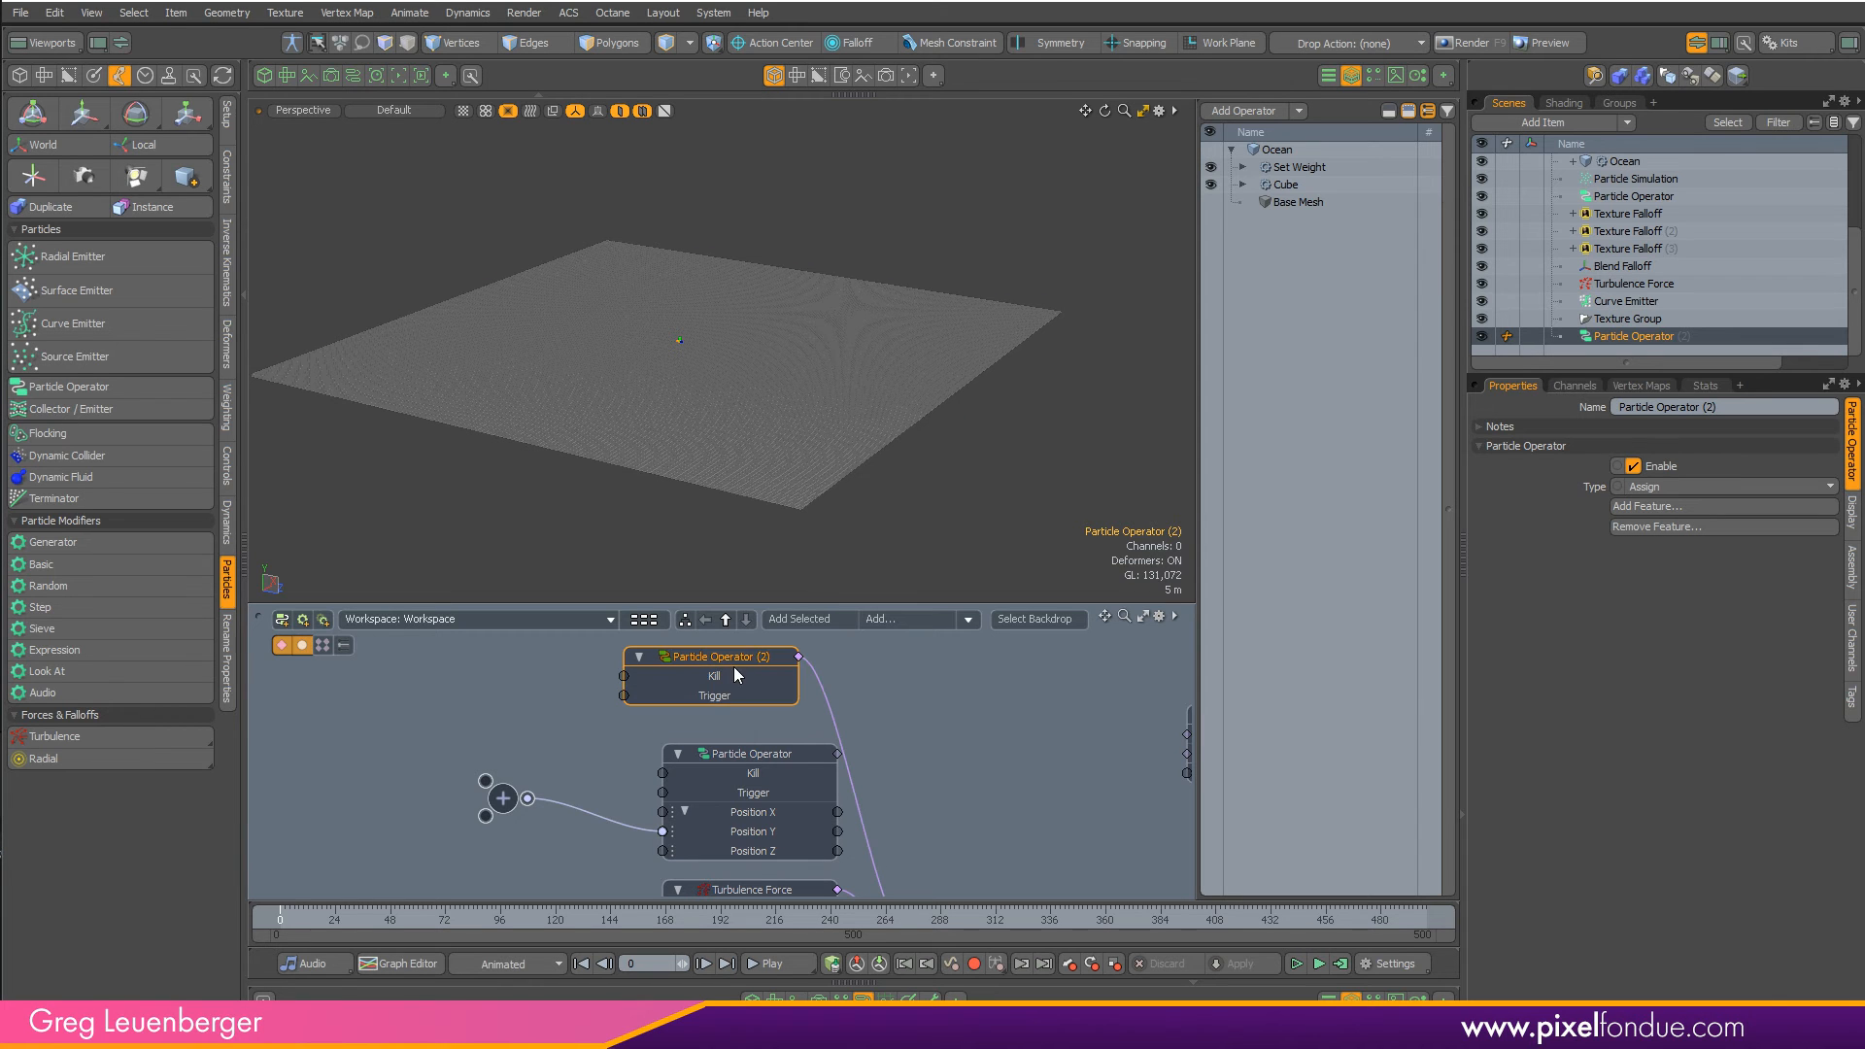
- Expose the Position X, Position Y and Position Z channels on the new Particle Operator node in the schematic
{"action": "left_click", "coordinate": [1575, 386]}
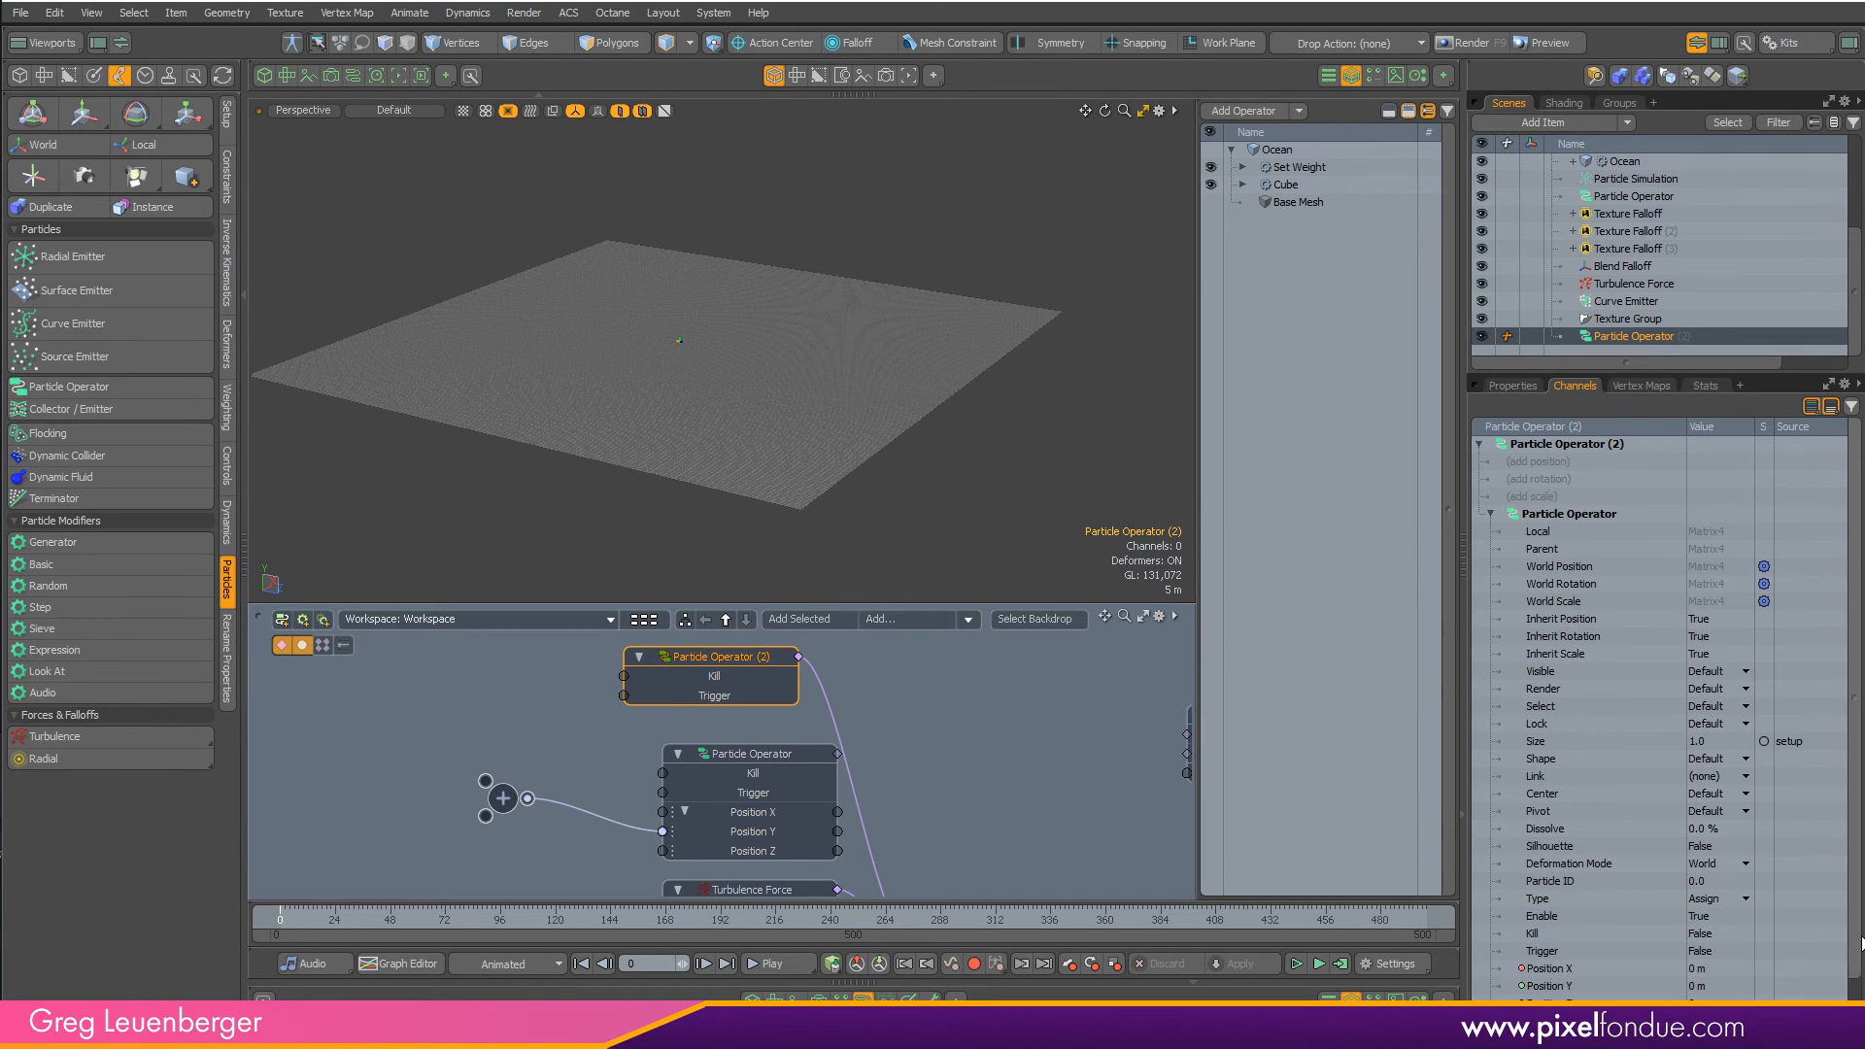
{"action": "scroll", "coordinate": [1575, 971], "scroll_direction": "down", "scroll_amount": 1}
{"action": "left_click_drag", "start_coordinate": [1576, 986], "coordinate": [1554, 951]}
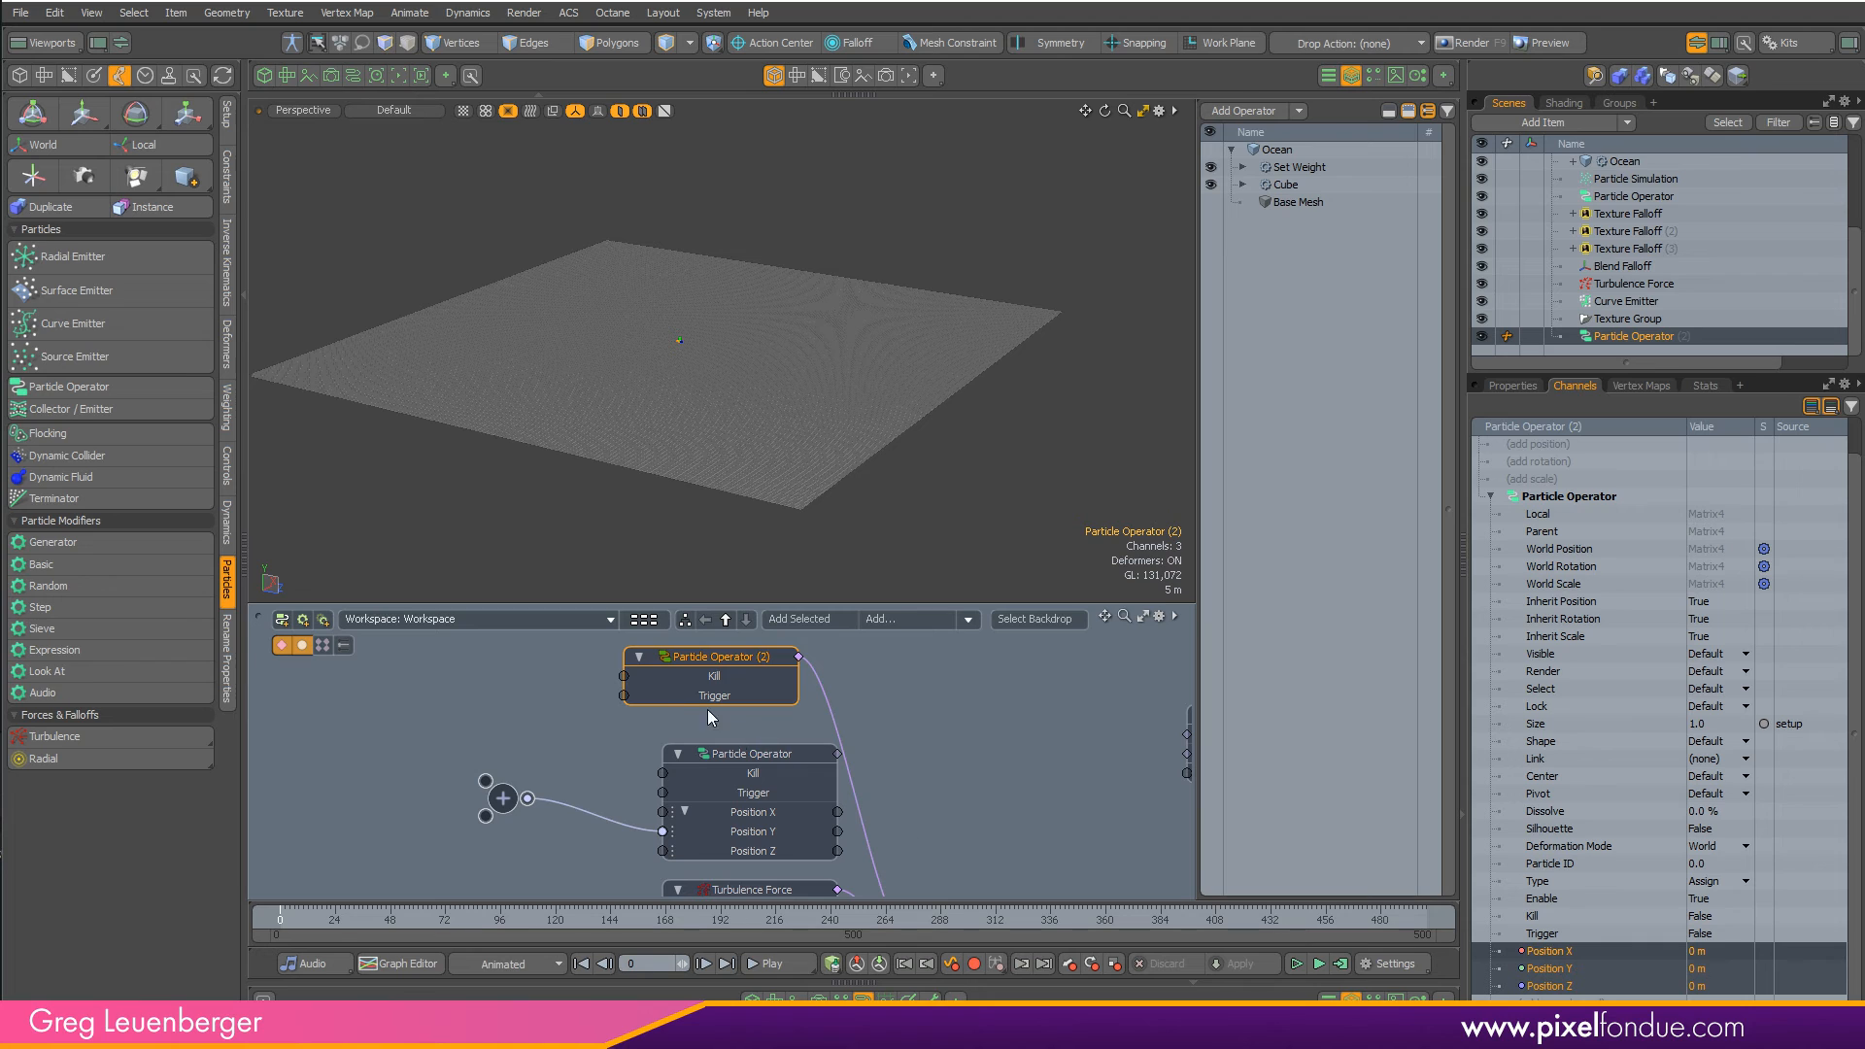
{"action": "left_click_drag", "start_coordinate": [649, 693], "coordinate": [749, 619]}
{"action": "left_click", "coordinate": [646, 715]}
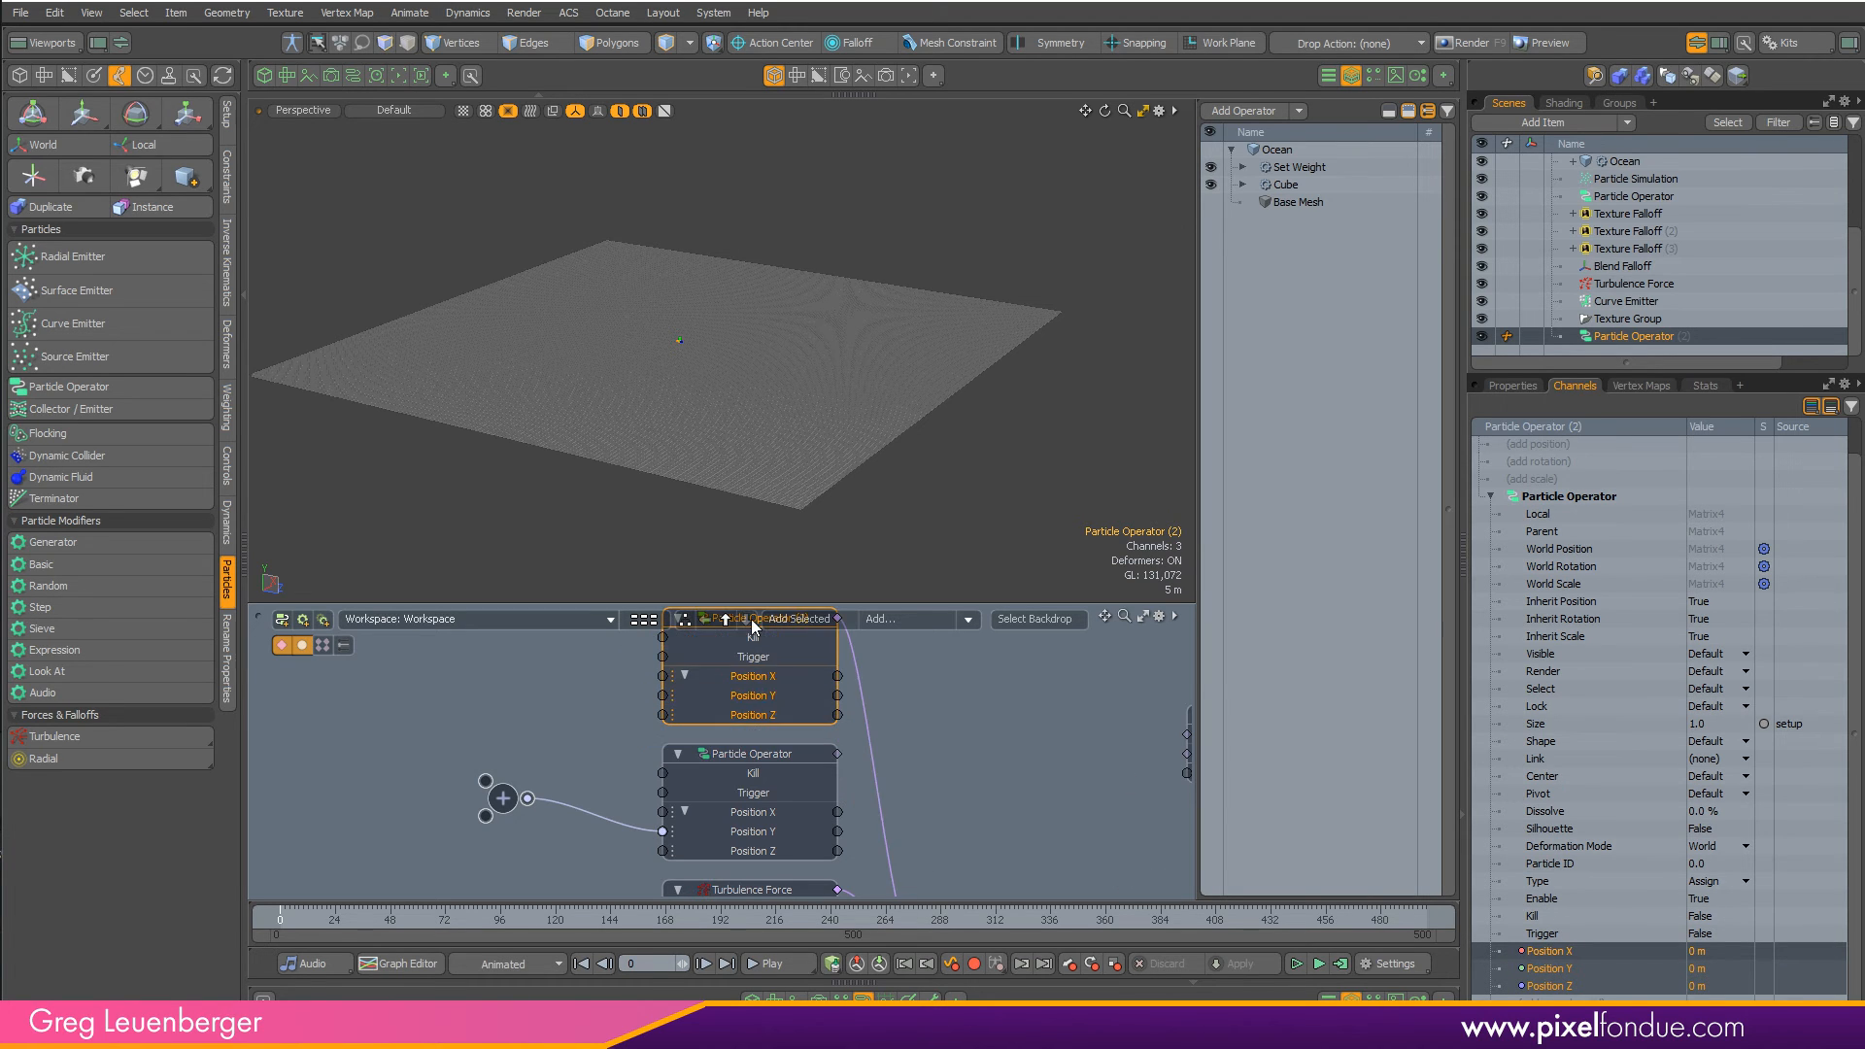
- Delete the math node's link to the original Particle Operator and move the node beside the new Particle Operator
{"action": "scroll", "coordinate": [842, 756], "scroll_direction": "down", "scroll_amount": 3}
{"action": "left_click_drag", "start_coordinate": [842, 756], "coordinate": [876, 796], "text": "alt"}
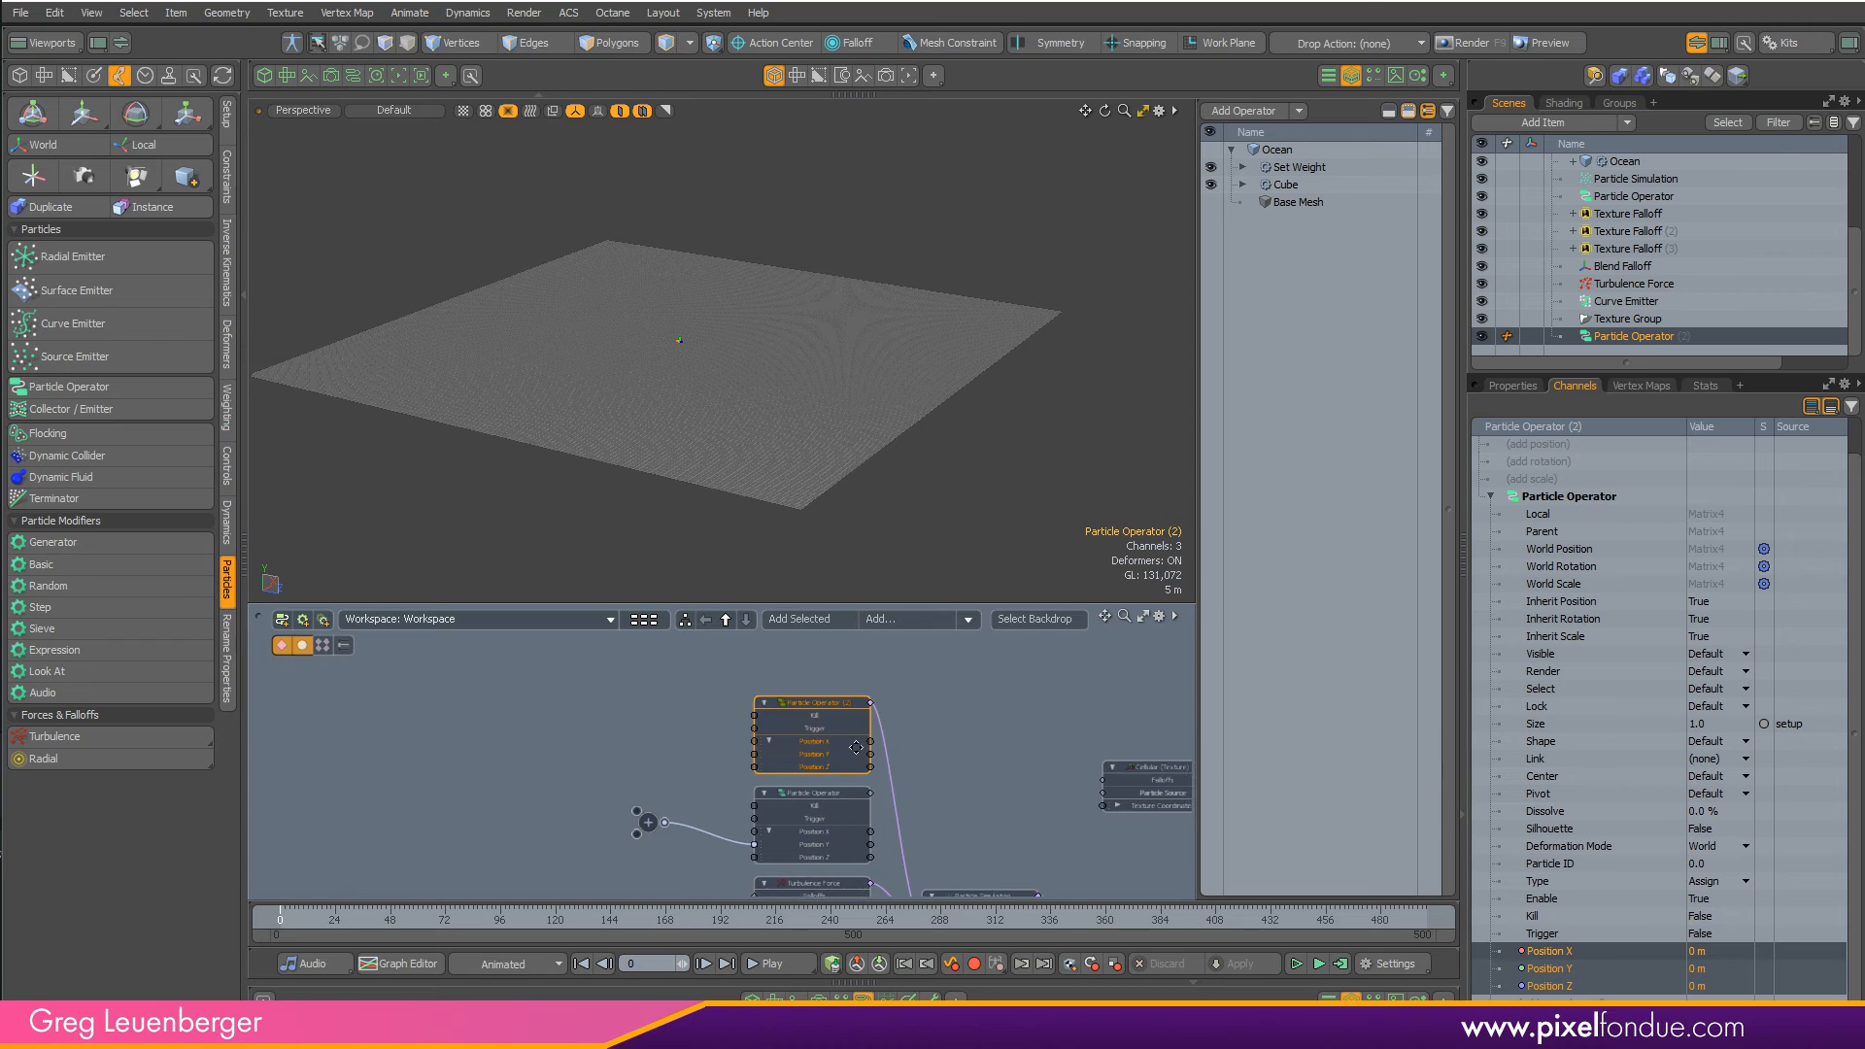
{"action": "scroll", "coordinate": [854, 755], "scroll_direction": "up", "scroll_amount": 3}
{"action": "left_click_drag", "start_coordinate": [654, 839], "coordinate": [725, 780], "text": "alt"}
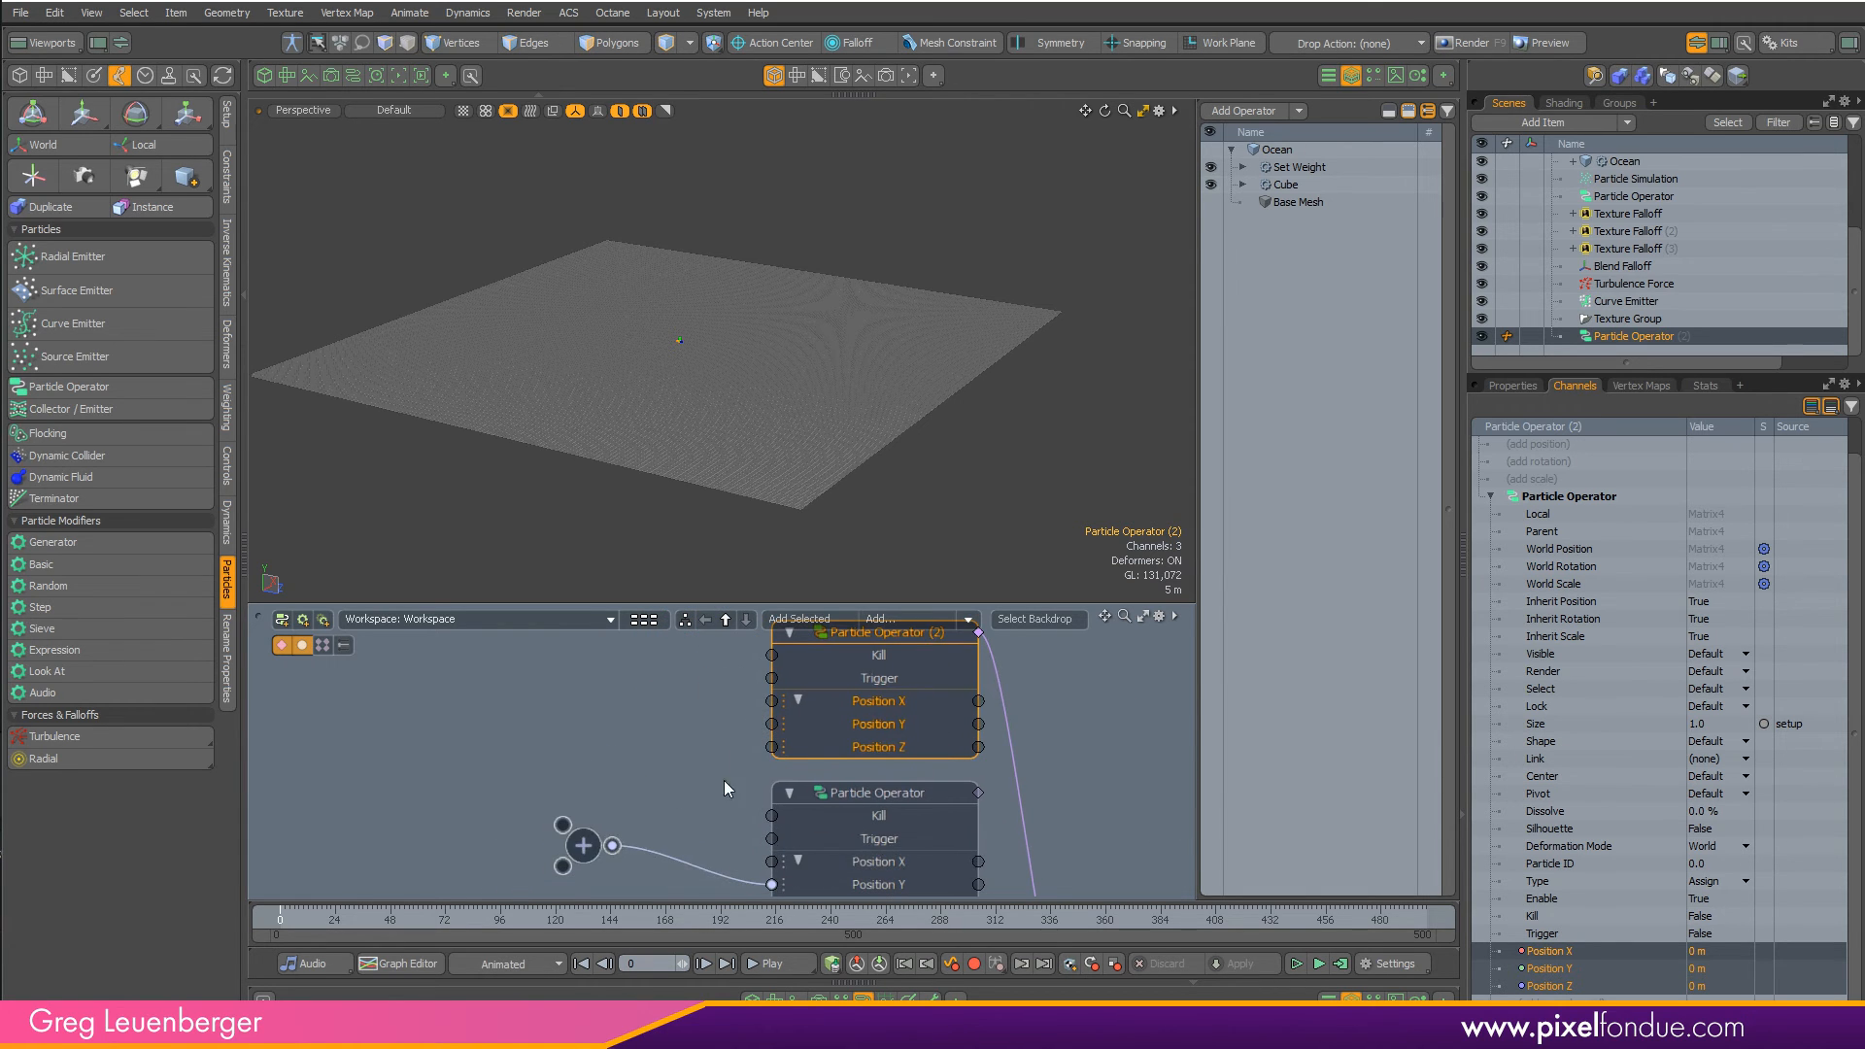
{"action": "left_click", "coordinate": [707, 866]}
{"action": "key", "text": "Delete"}
{"action": "left_click_drag", "start_coordinate": [587, 855], "coordinate": [639, 720]}
- Check the math node's Add operation settings and link its output to Position Y of the new Particle Operator
{"action": "left_click", "coordinate": [1510, 386]}
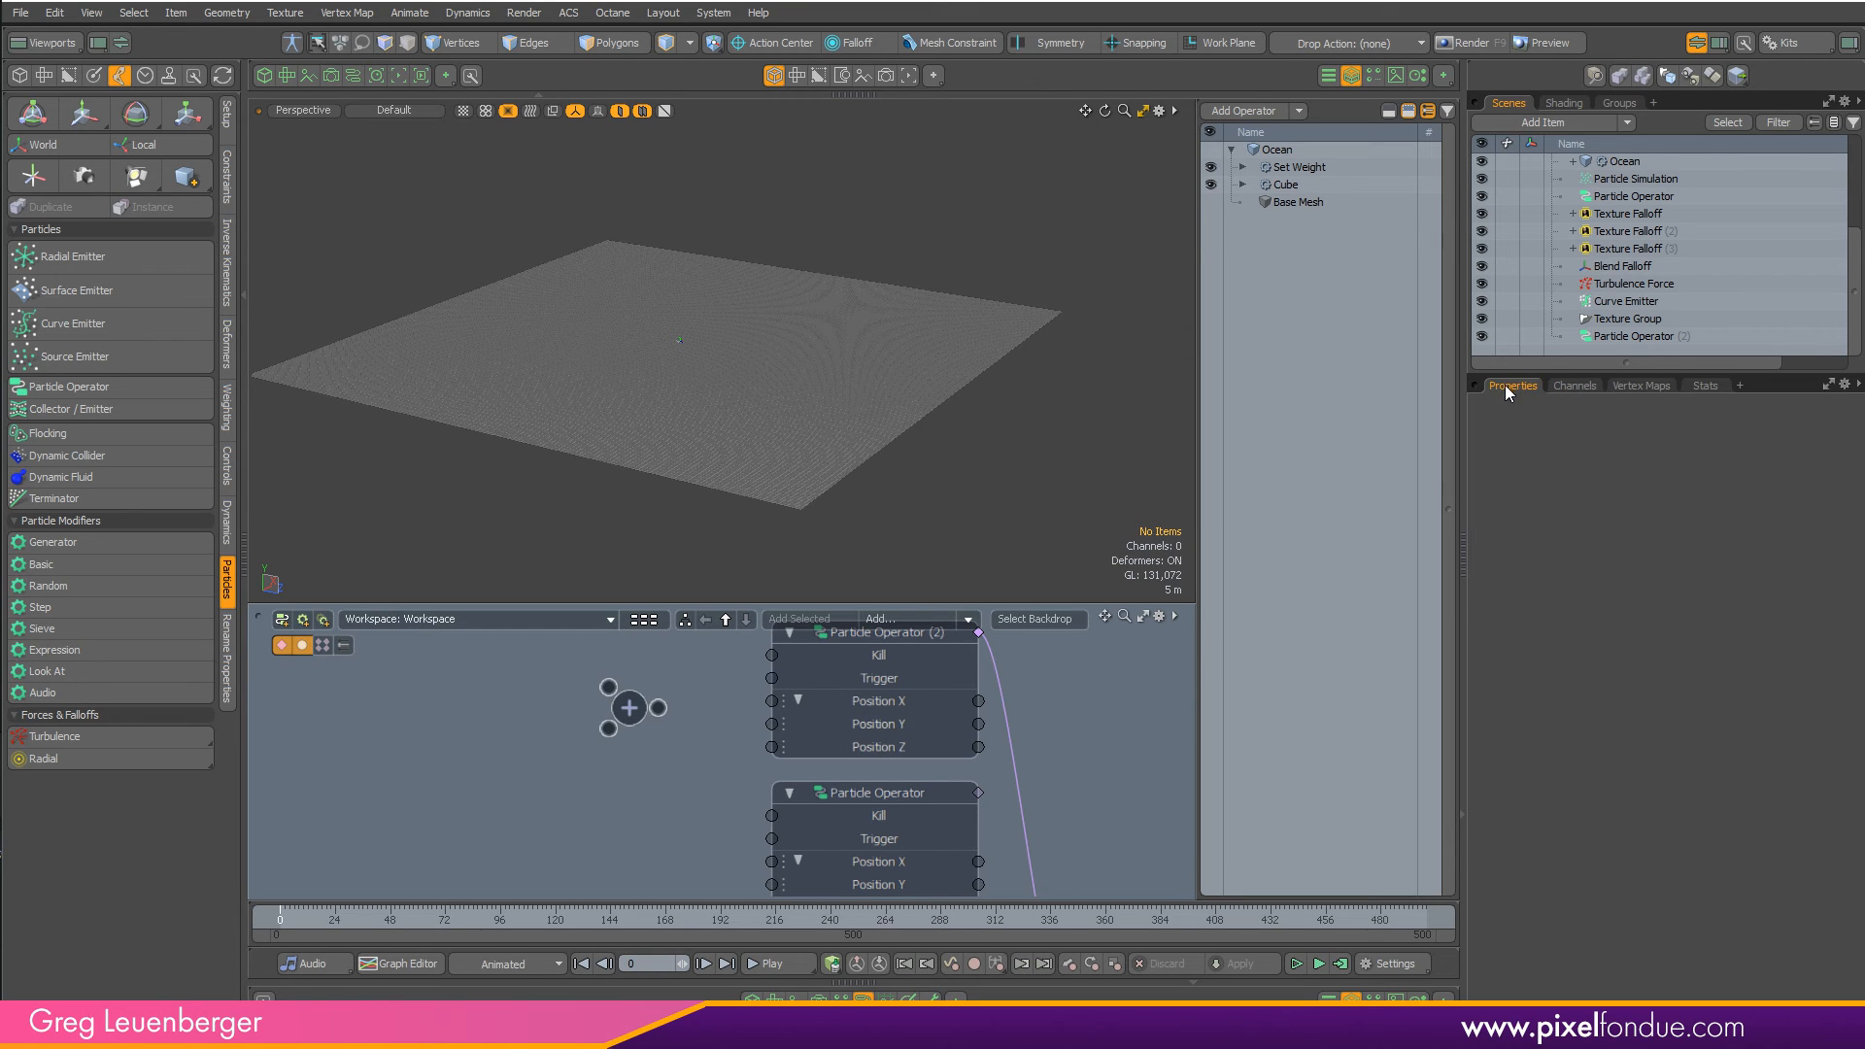
{"action": "left_click", "coordinate": [630, 707]}
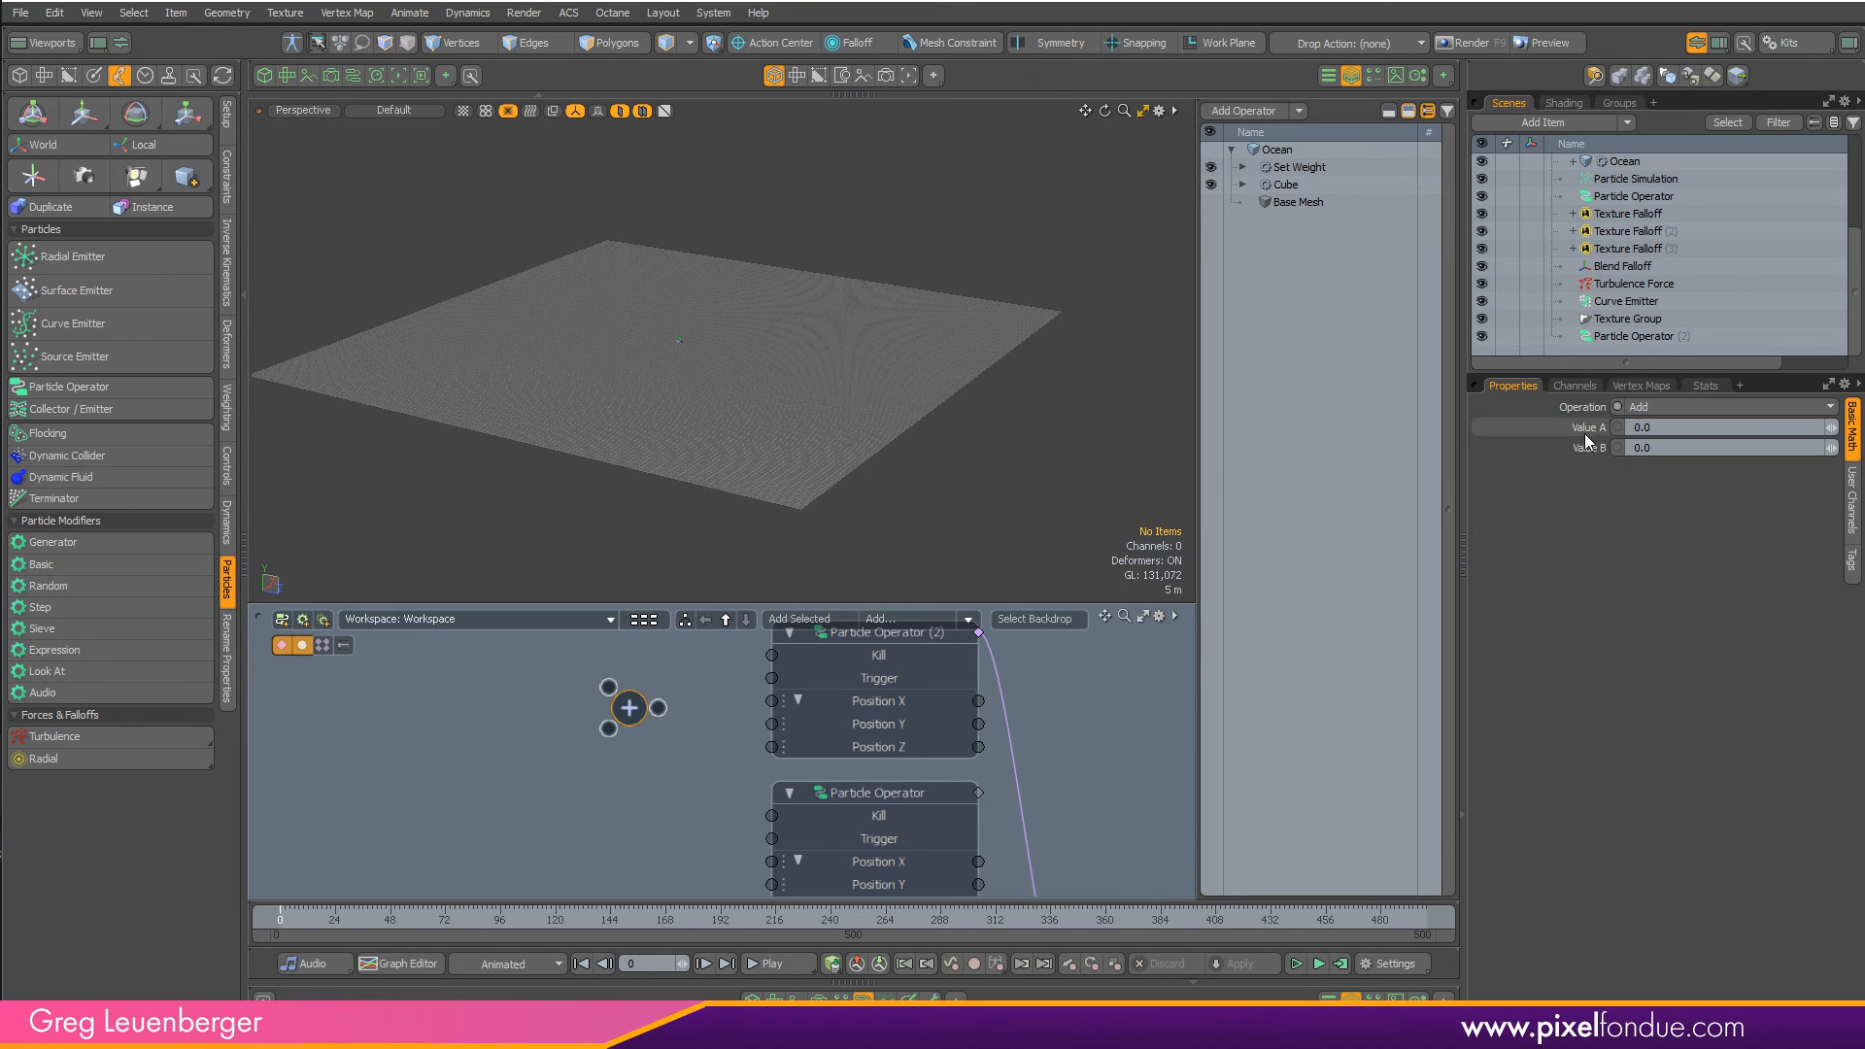
{"action": "middle_click_drag", "start_coordinate": [641, 735], "coordinate": [583, 781]}
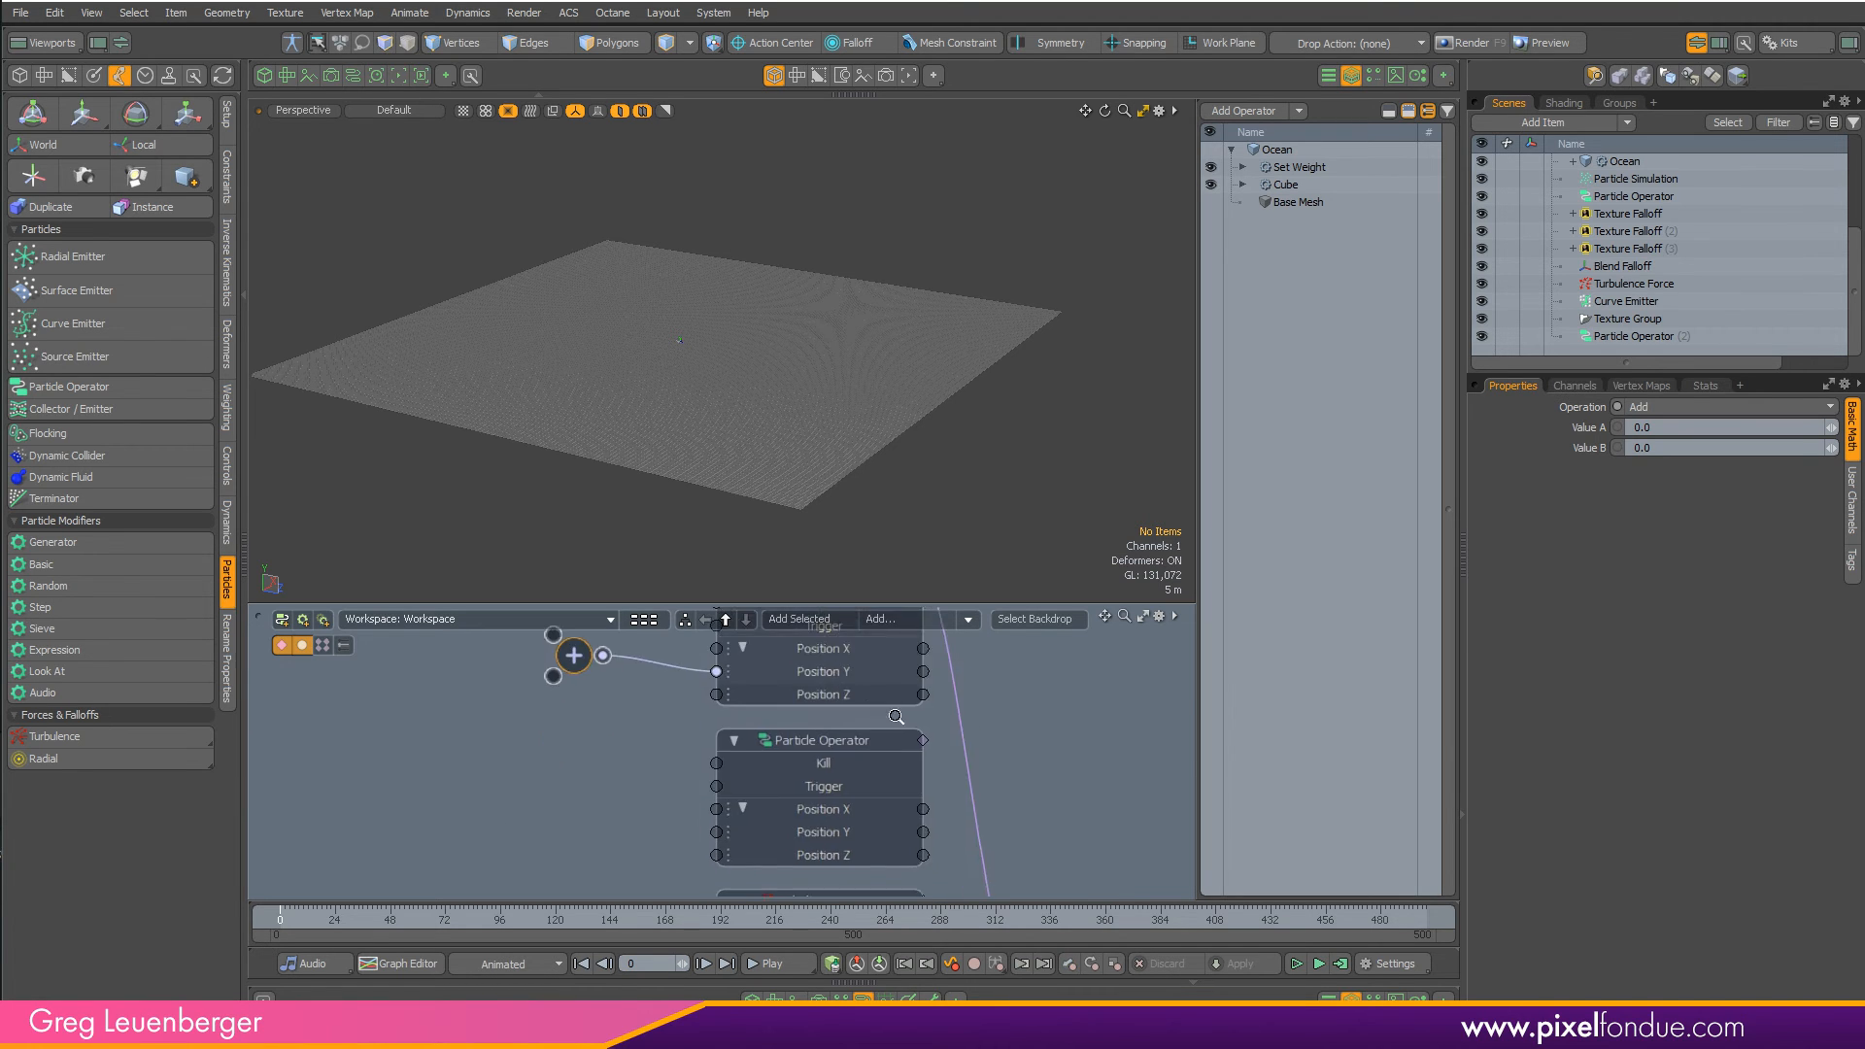
{"action": "scroll", "coordinate": [831, 794], "scroll_direction": "down", "scroll_amount": 3}
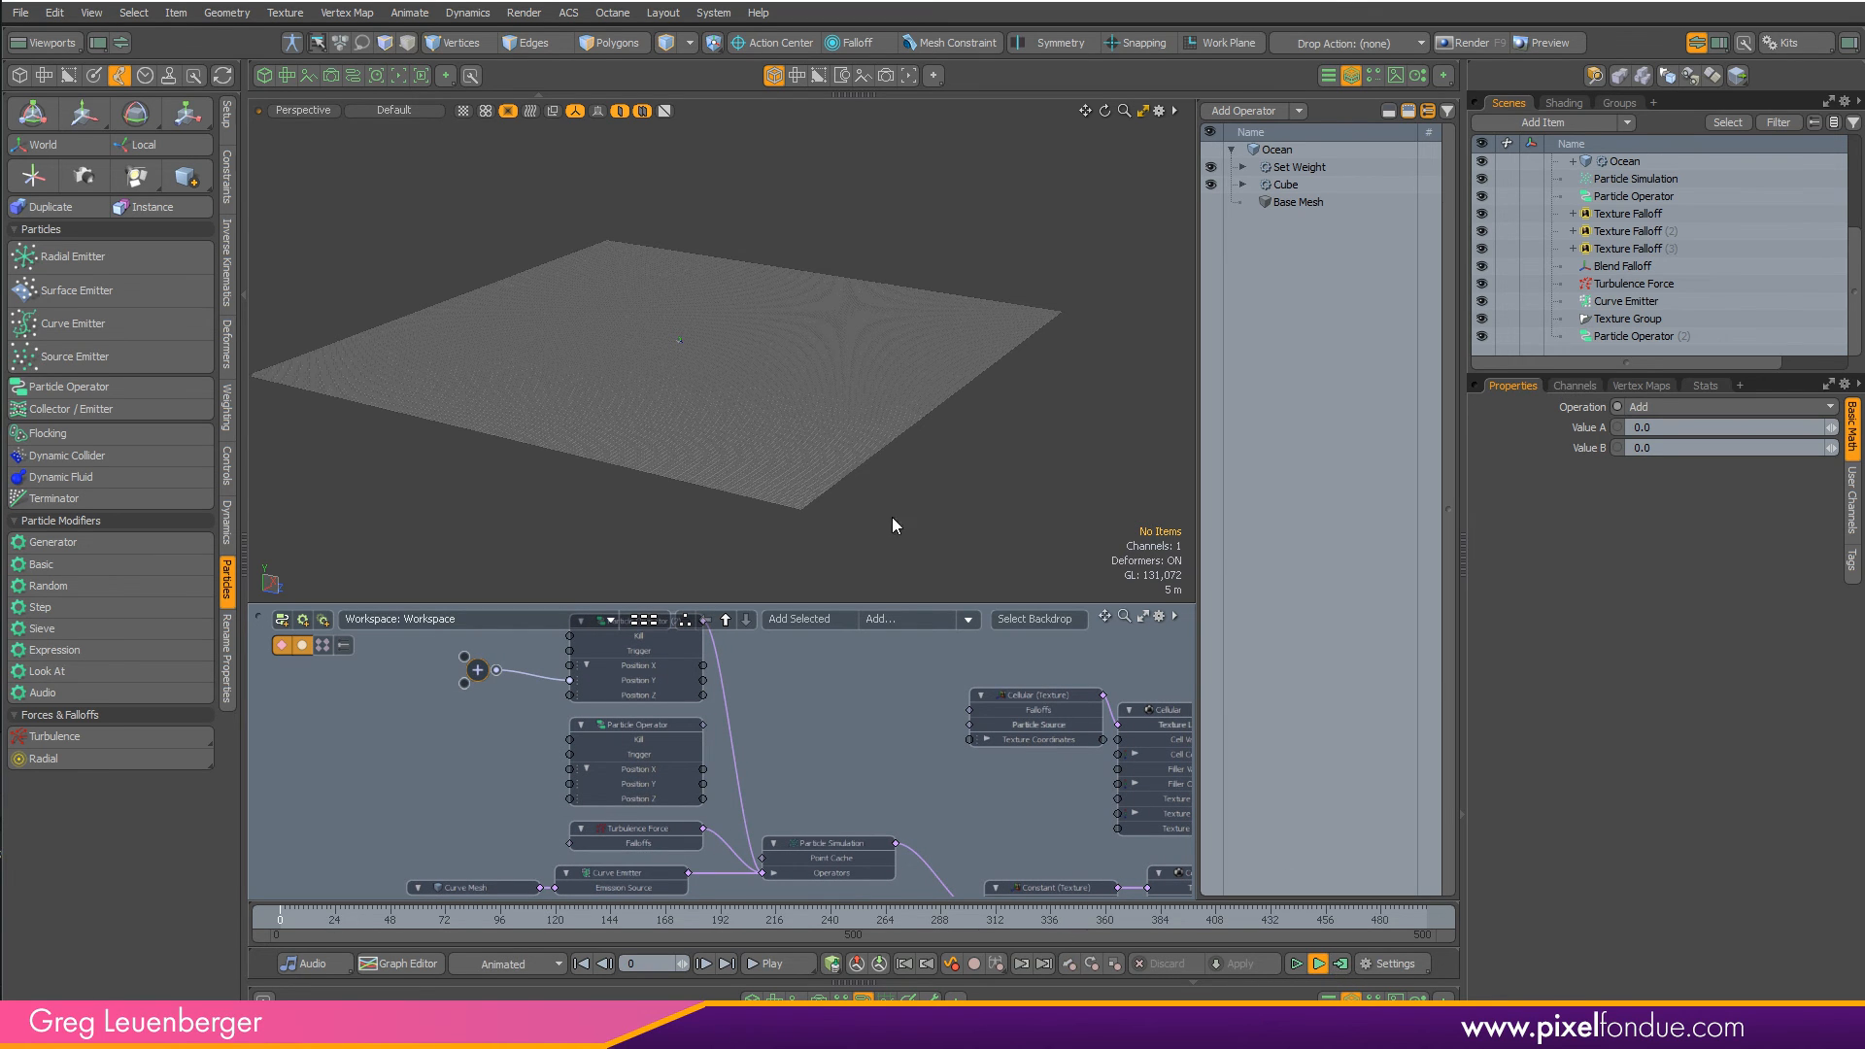
- Clear the node selection and hide the Ocean mesh to isolate the hull particles
{"action": "left_click_drag", "start_coordinate": [959, 541], "coordinate": [924, 517], "text": "alt"}
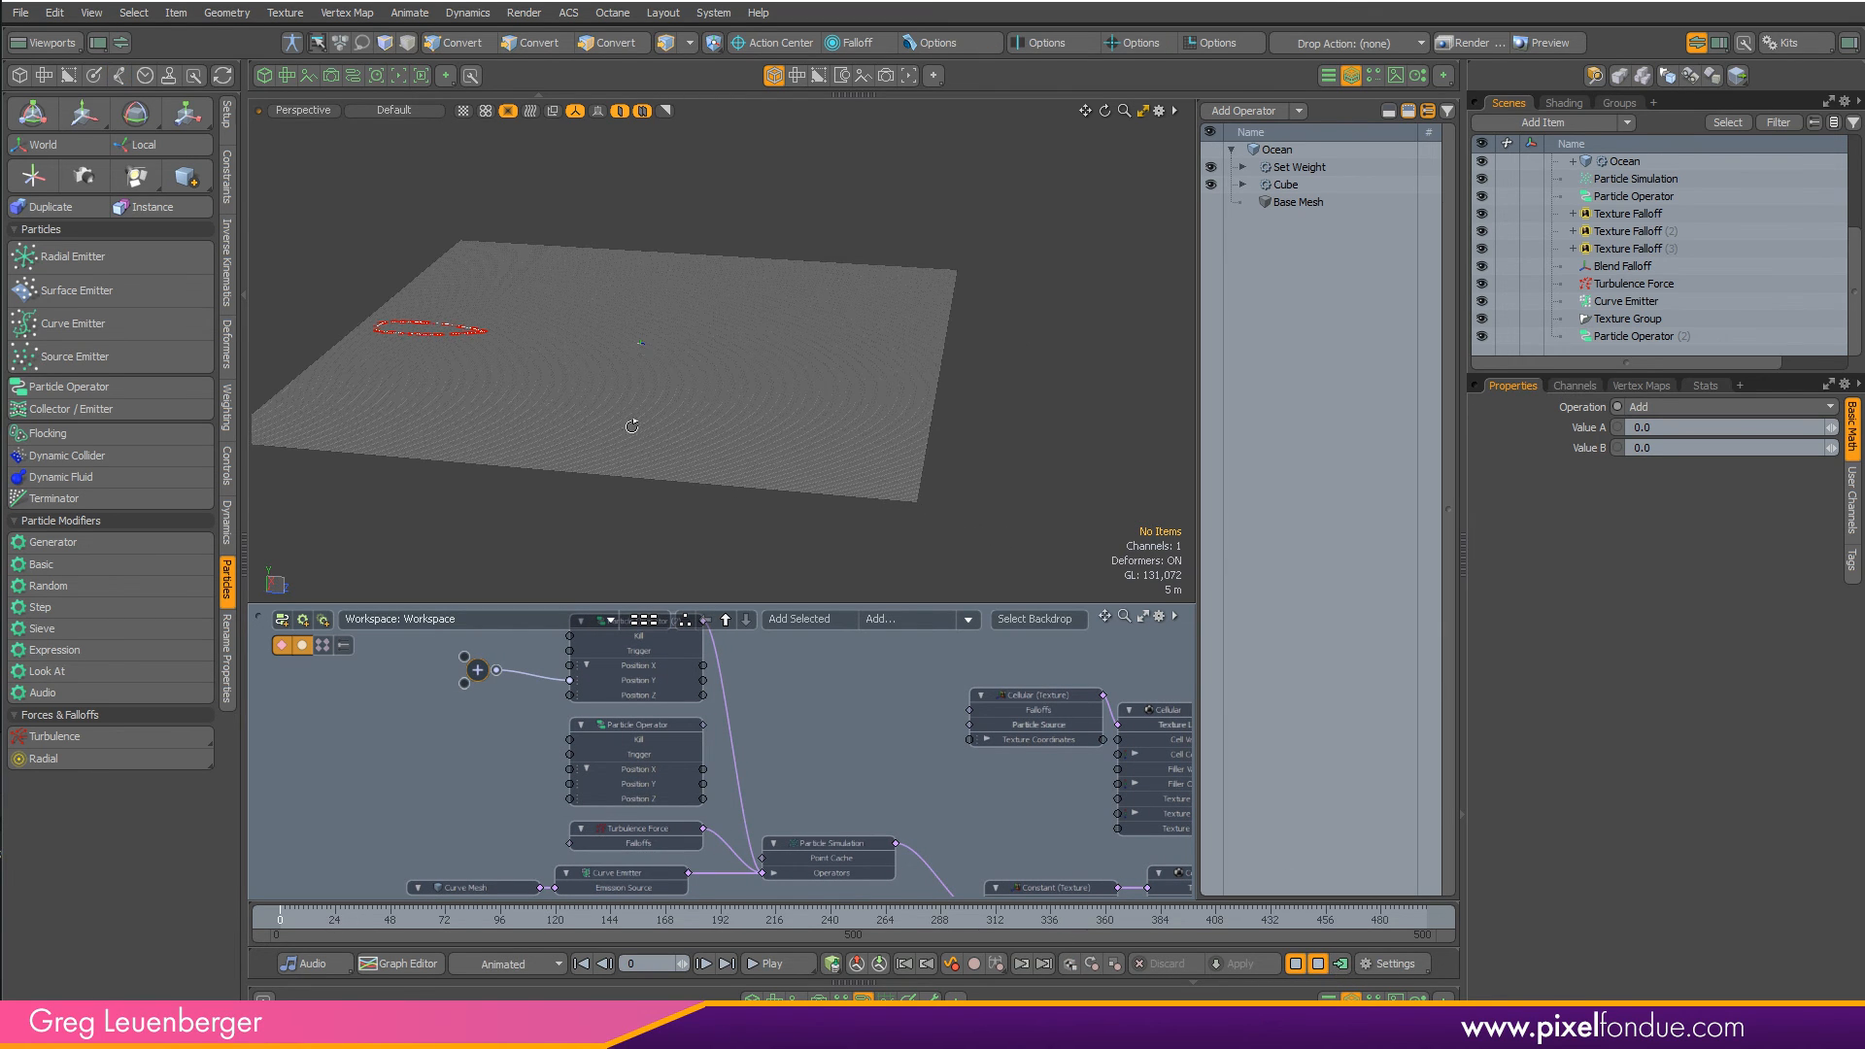
{"action": "mouse_move", "coordinate": [525, 344]}
{"action": "left_mouse_down", "text": "alt"}
{"action": "mouse_move", "coordinate": [641, 348]}
{"action": "mouse_move", "coordinate": [646, 367]}
{"action": "mouse_move", "coordinate": [580, 341]}
{"action": "left_mouse_up", "text": "alt"}
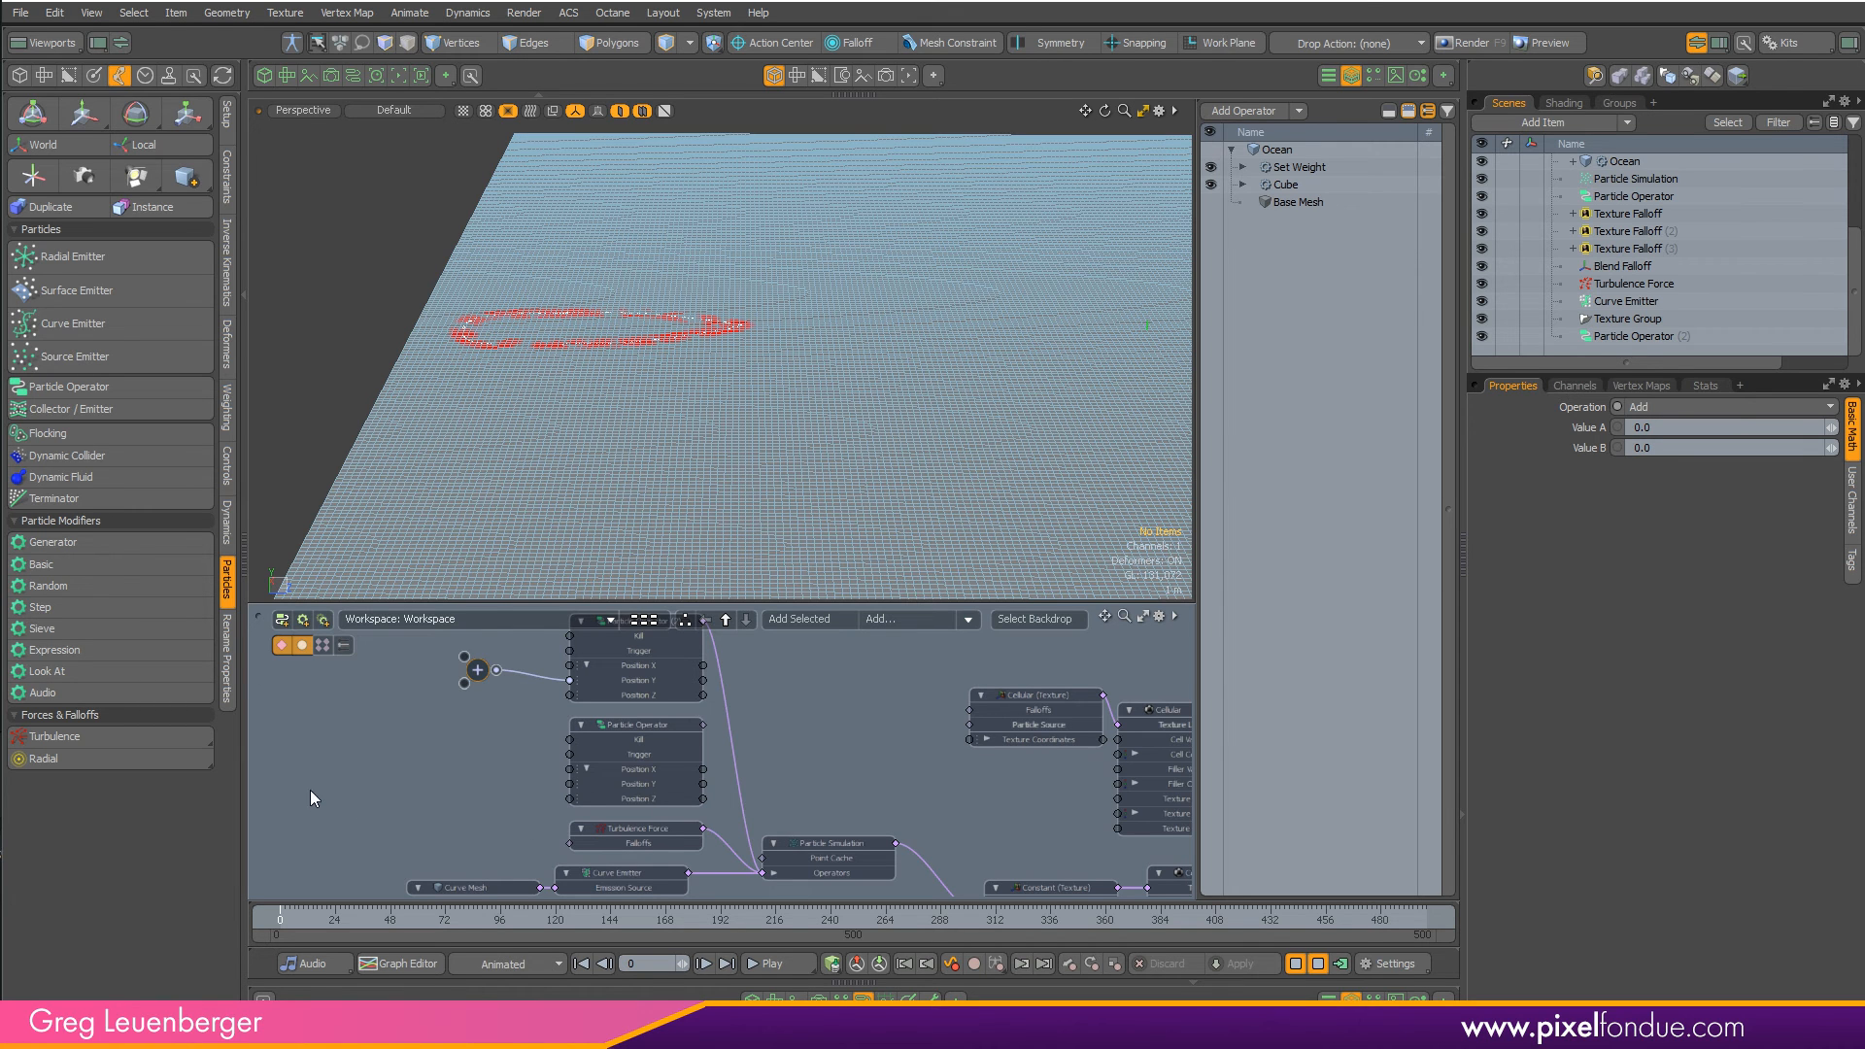
{"action": "left_click", "coordinate": [375, 803]}
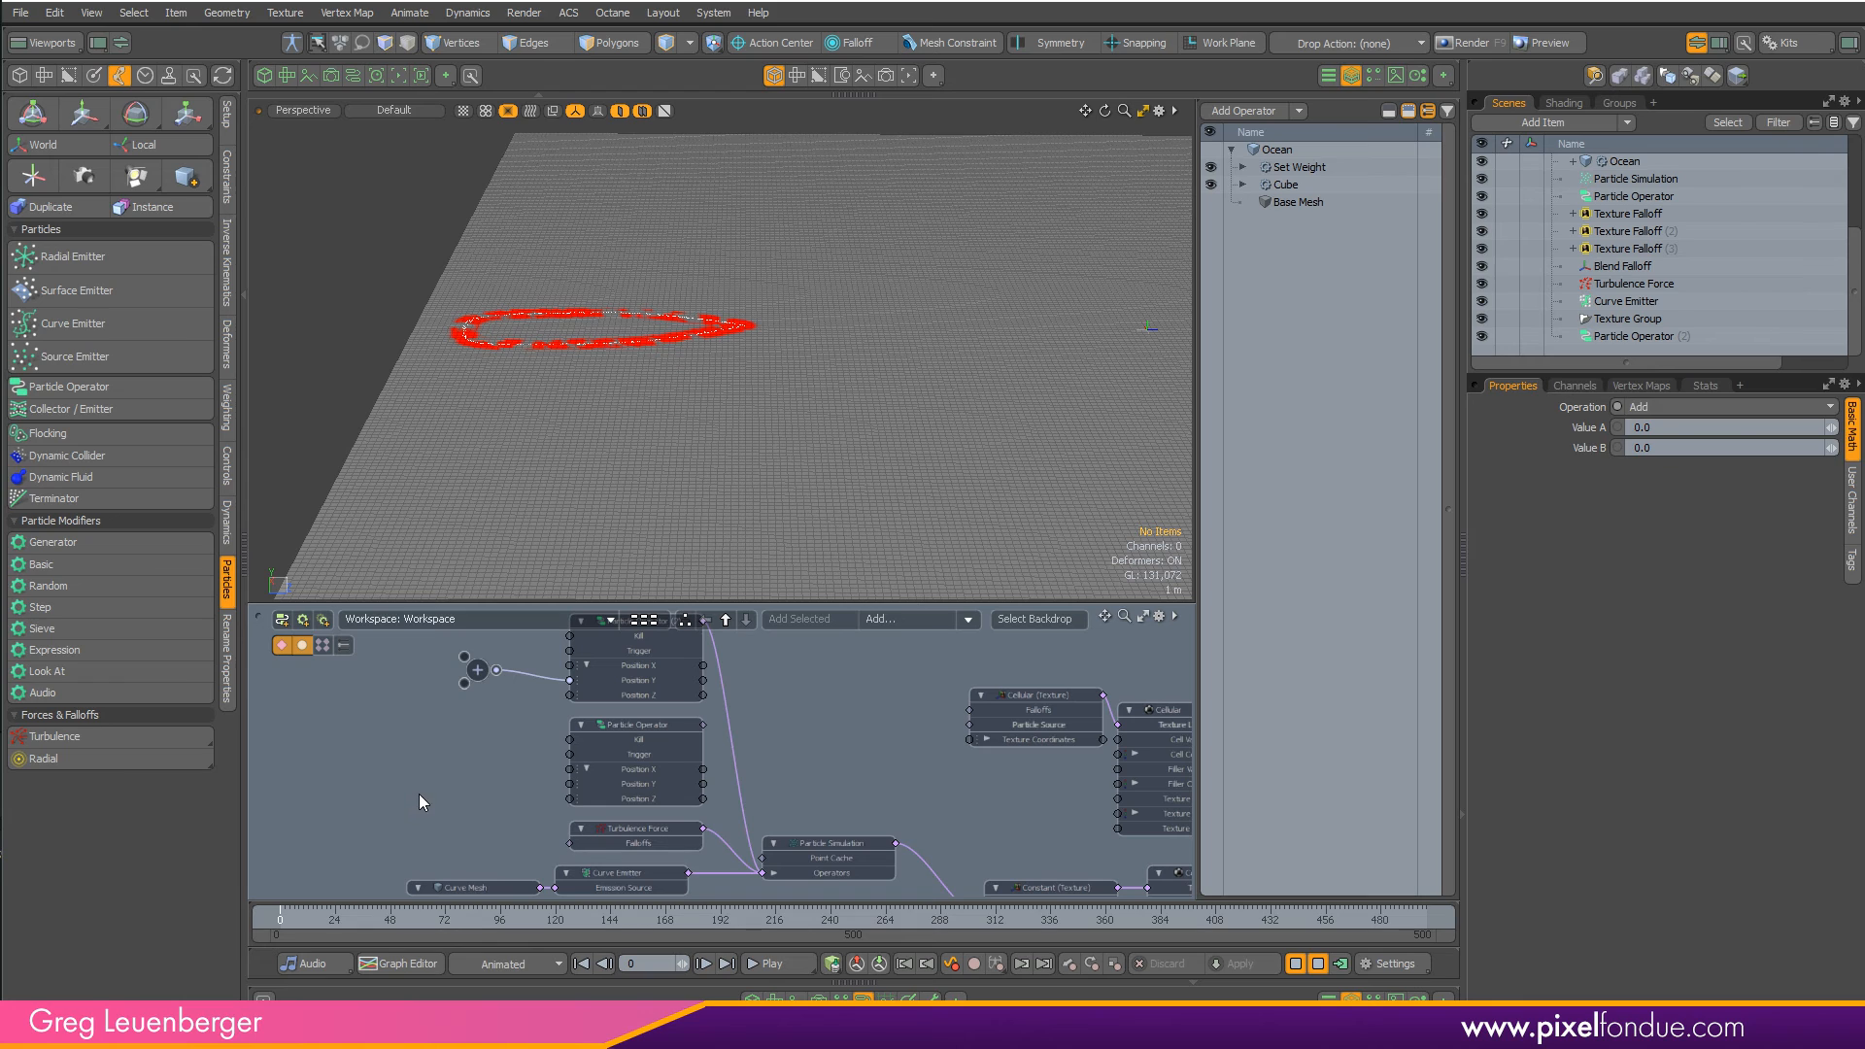
{"action": "left_click", "coordinate": [421, 800]}
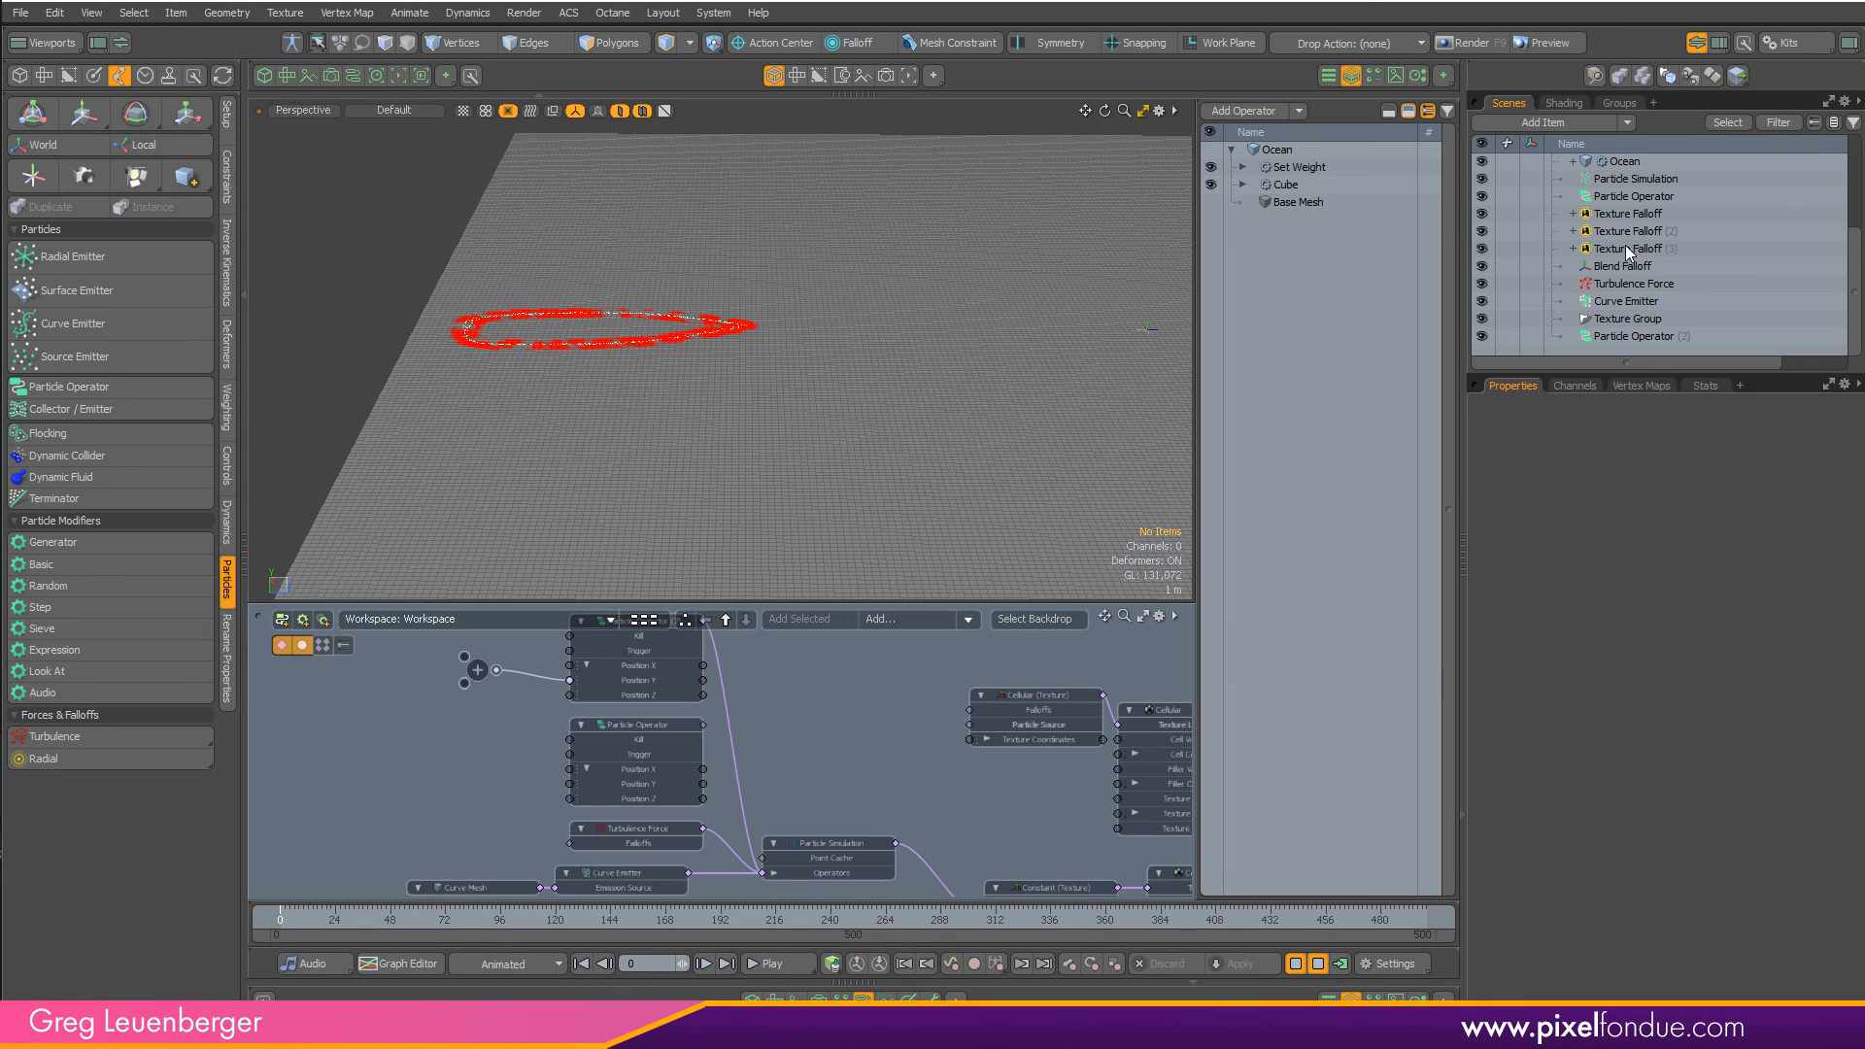
{"action": "left_click", "coordinate": [1856, 181]}
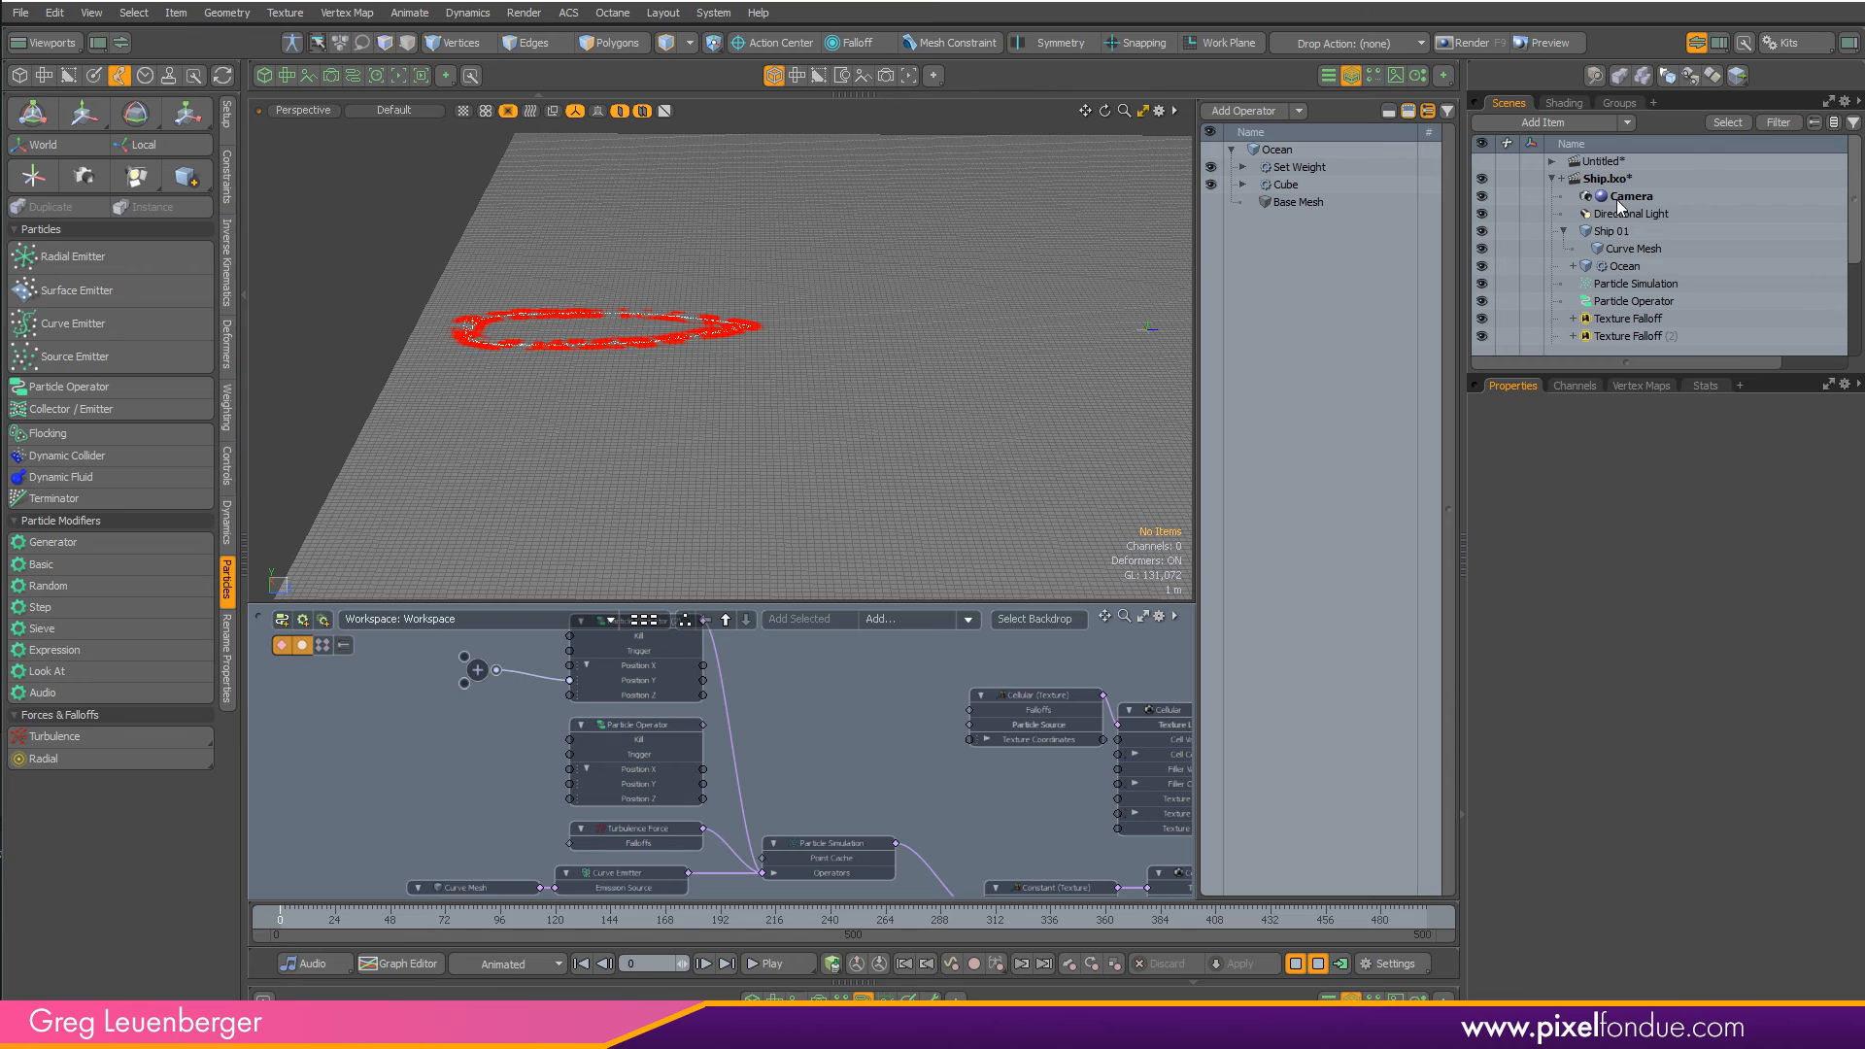
{"action": "left_click", "coordinate": [1481, 266]}
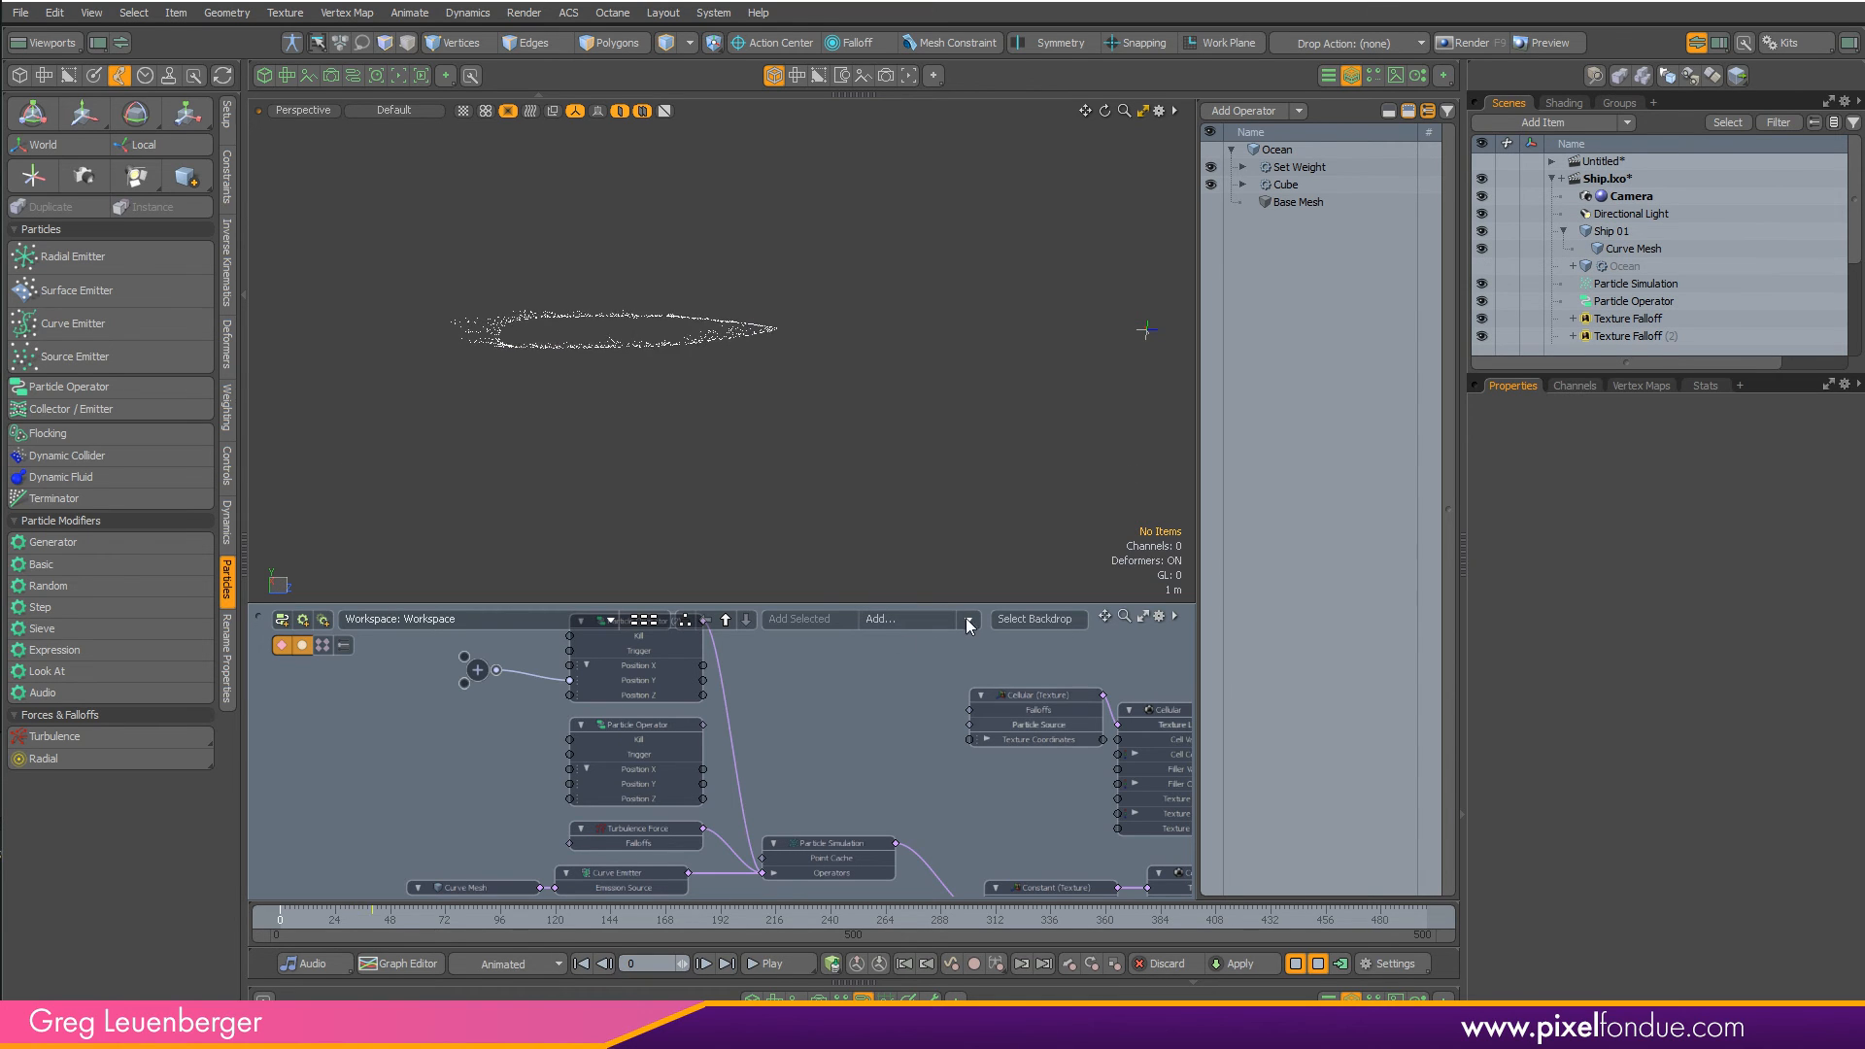
- Examine the live particle trail behind the hull curve and the math node feeding Position Y of Particle Operator (2)
{"action": "left_click_drag", "start_coordinate": [779, 513], "coordinate": [643, 539], "text": "alt"}
{"action": "scroll", "coordinate": [707, 515], "scroll_direction": "down", "scroll_amount": 2}
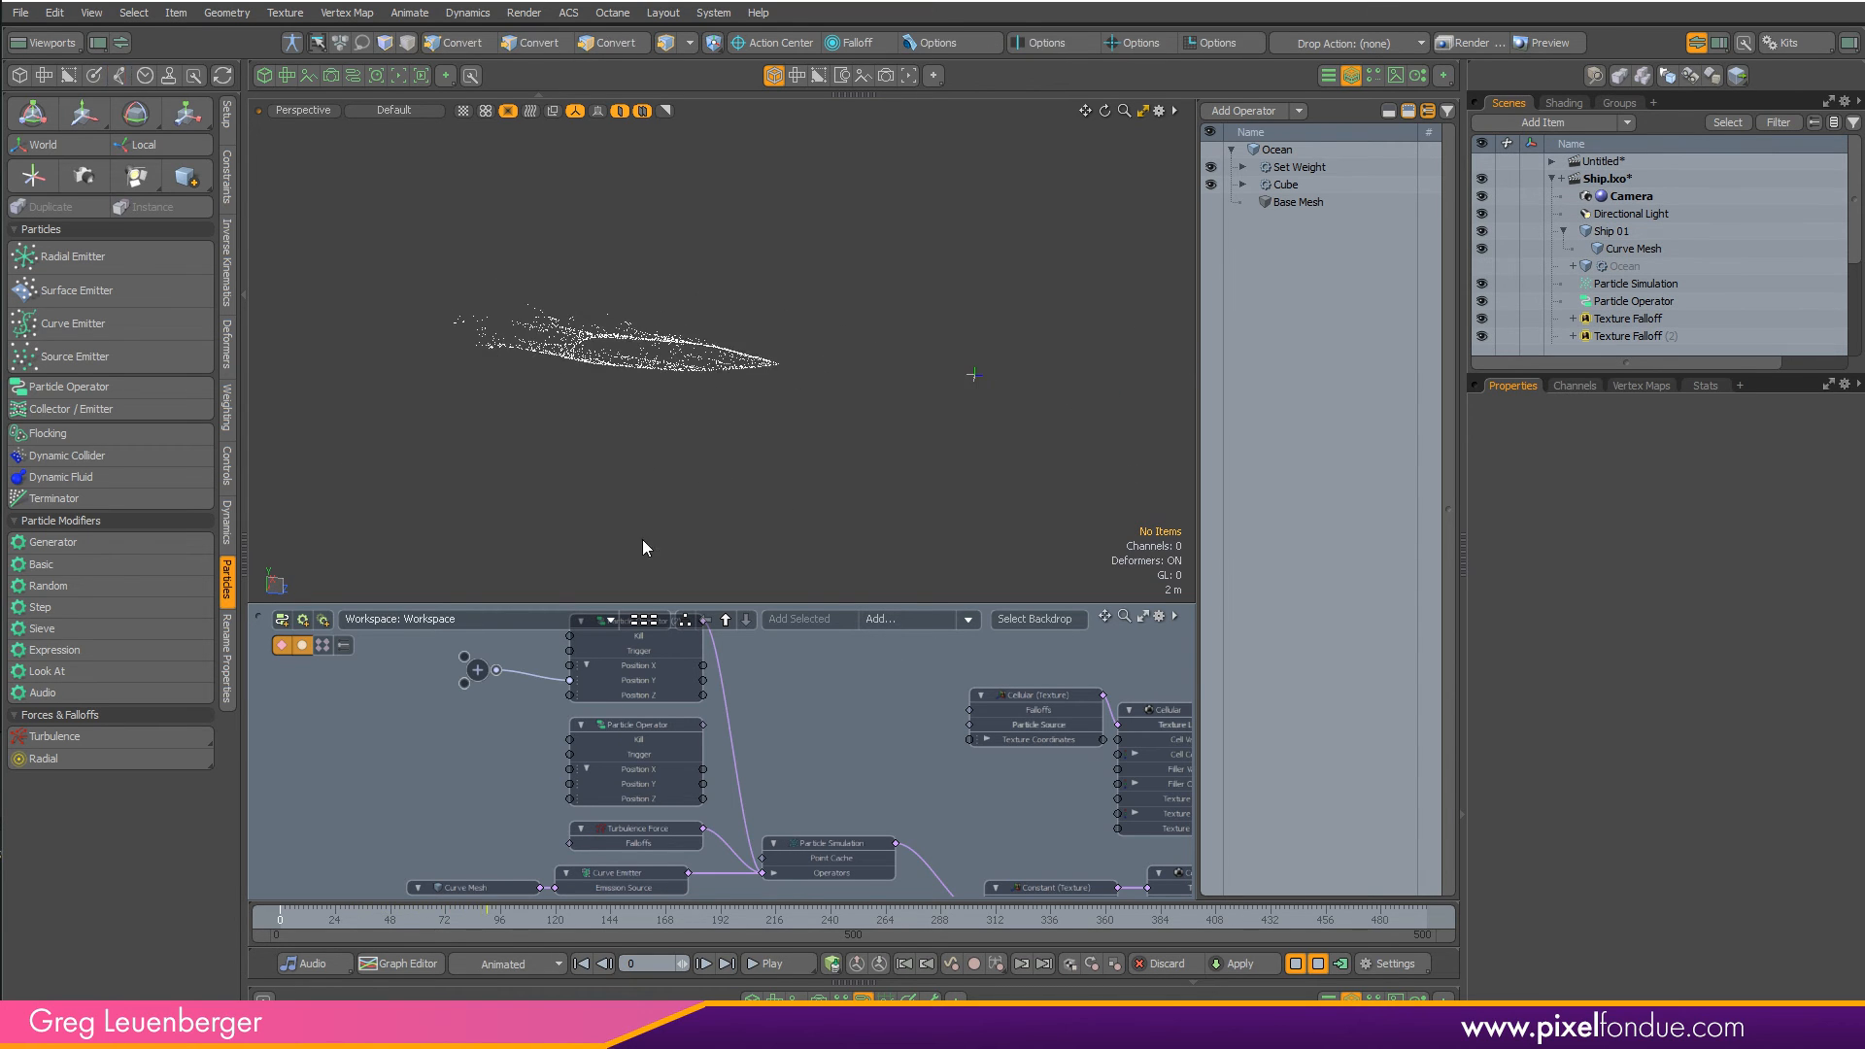
{"action": "left_click_drag", "start_coordinate": [621, 840], "coordinate": [767, 893], "text": "alt"}
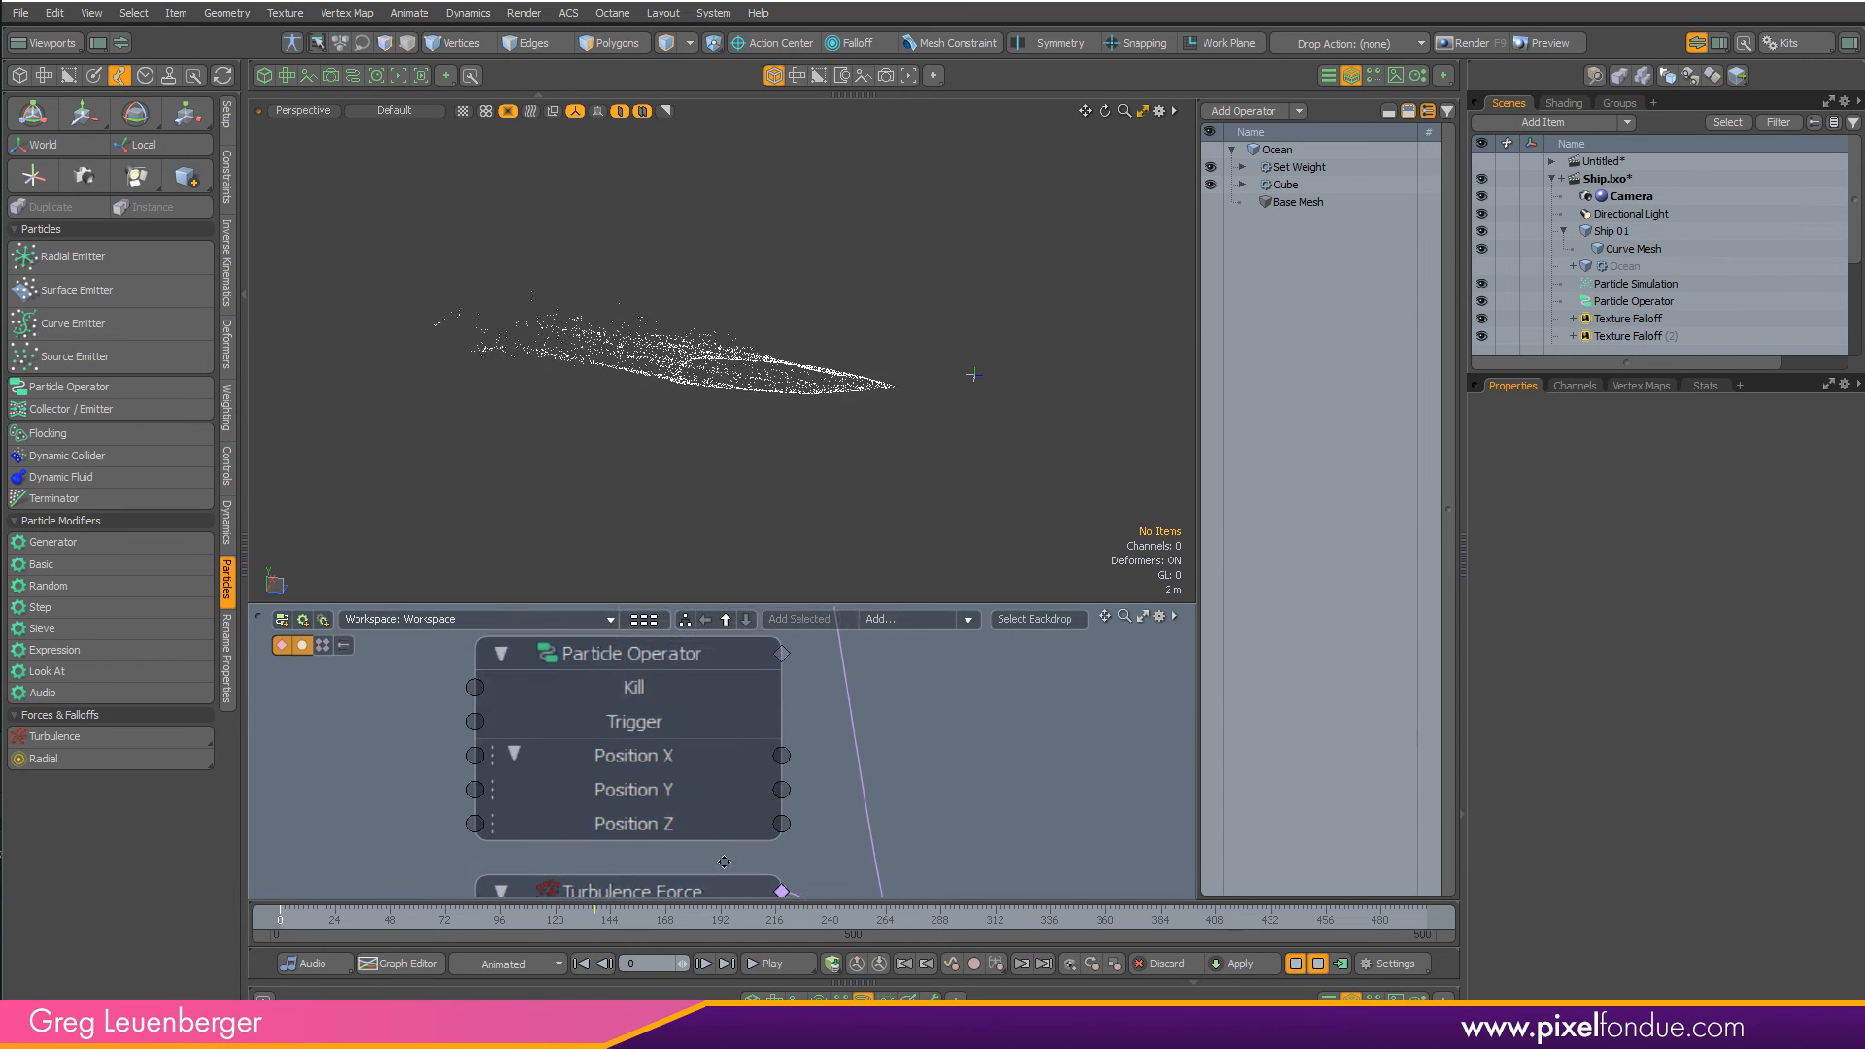
{"action": "left_click_drag", "start_coordinate": [680, 680], "coordinate": [679, 733], "text": "alt"}
{"action": "left_click_drag", "start_coordinate": [583, 680], "coordinate": [678, 754], "text": "alt"}
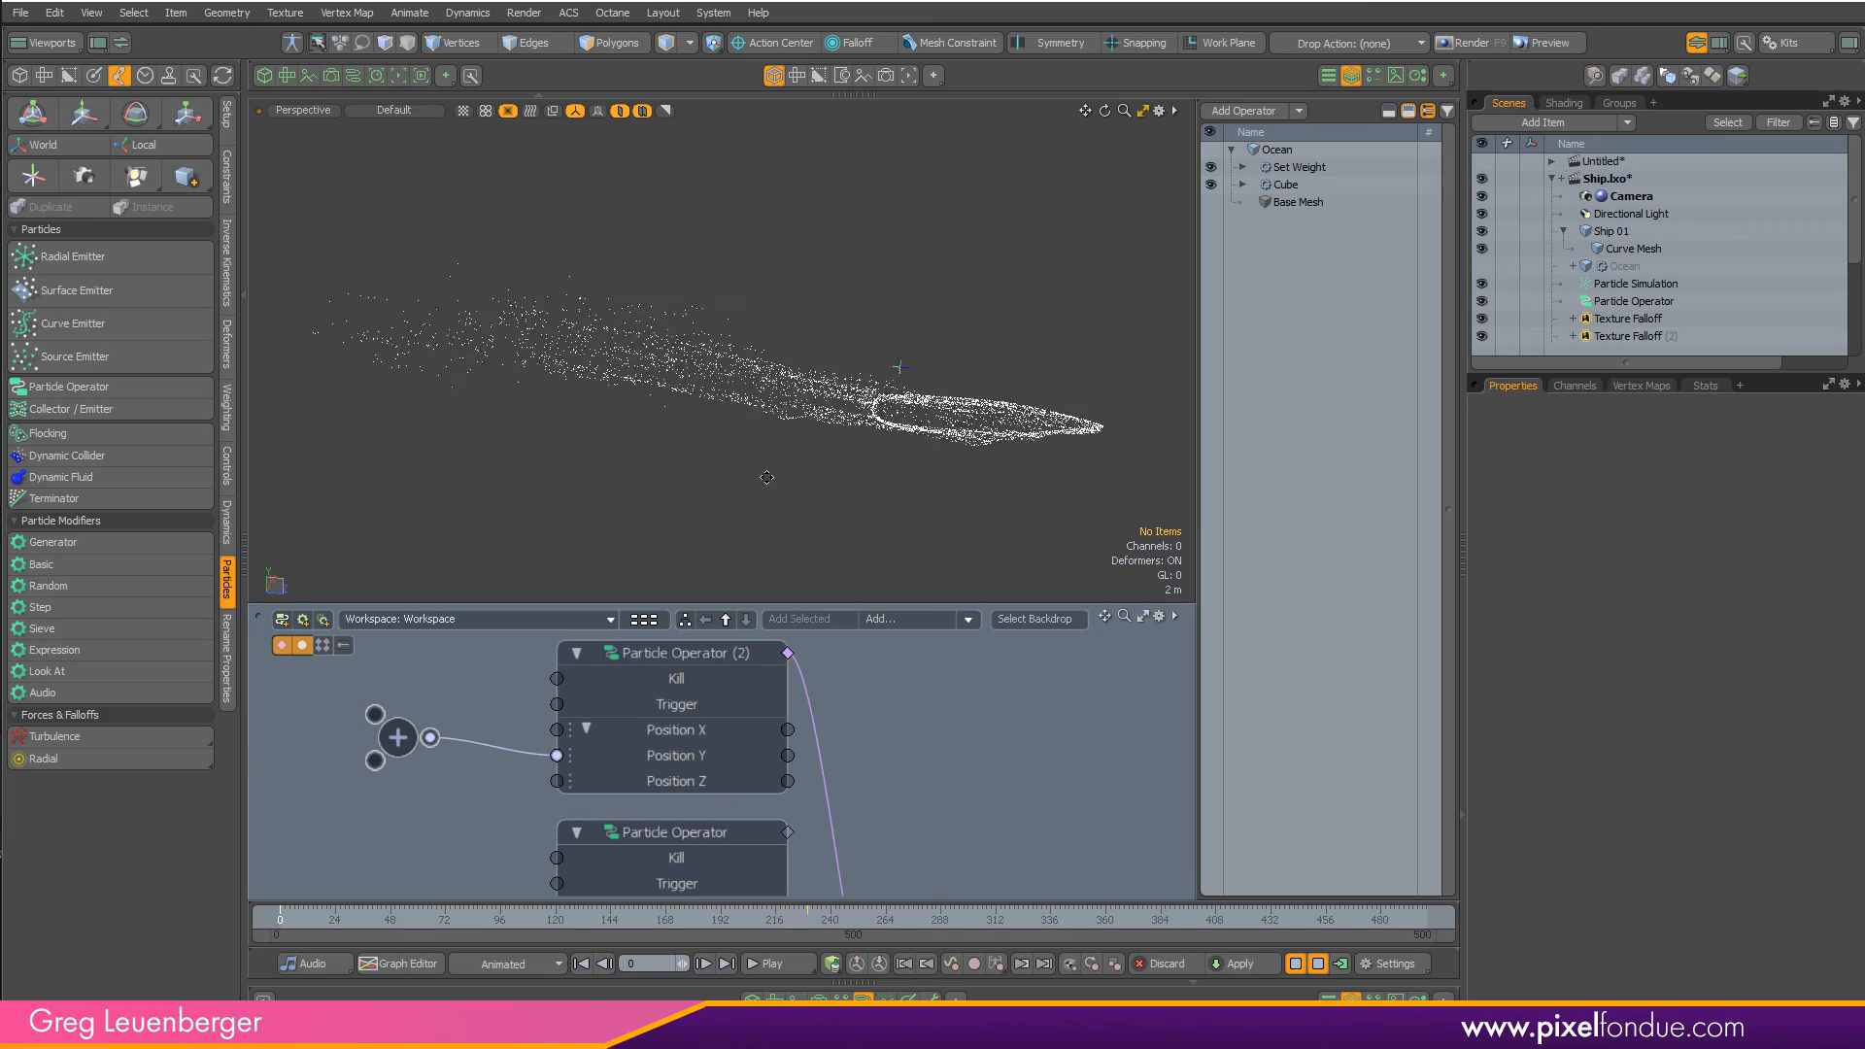
{"action": "left_click_drag", "start_coordinate": [838, 524], "coordinate": [761, 489], "text": "alt"}
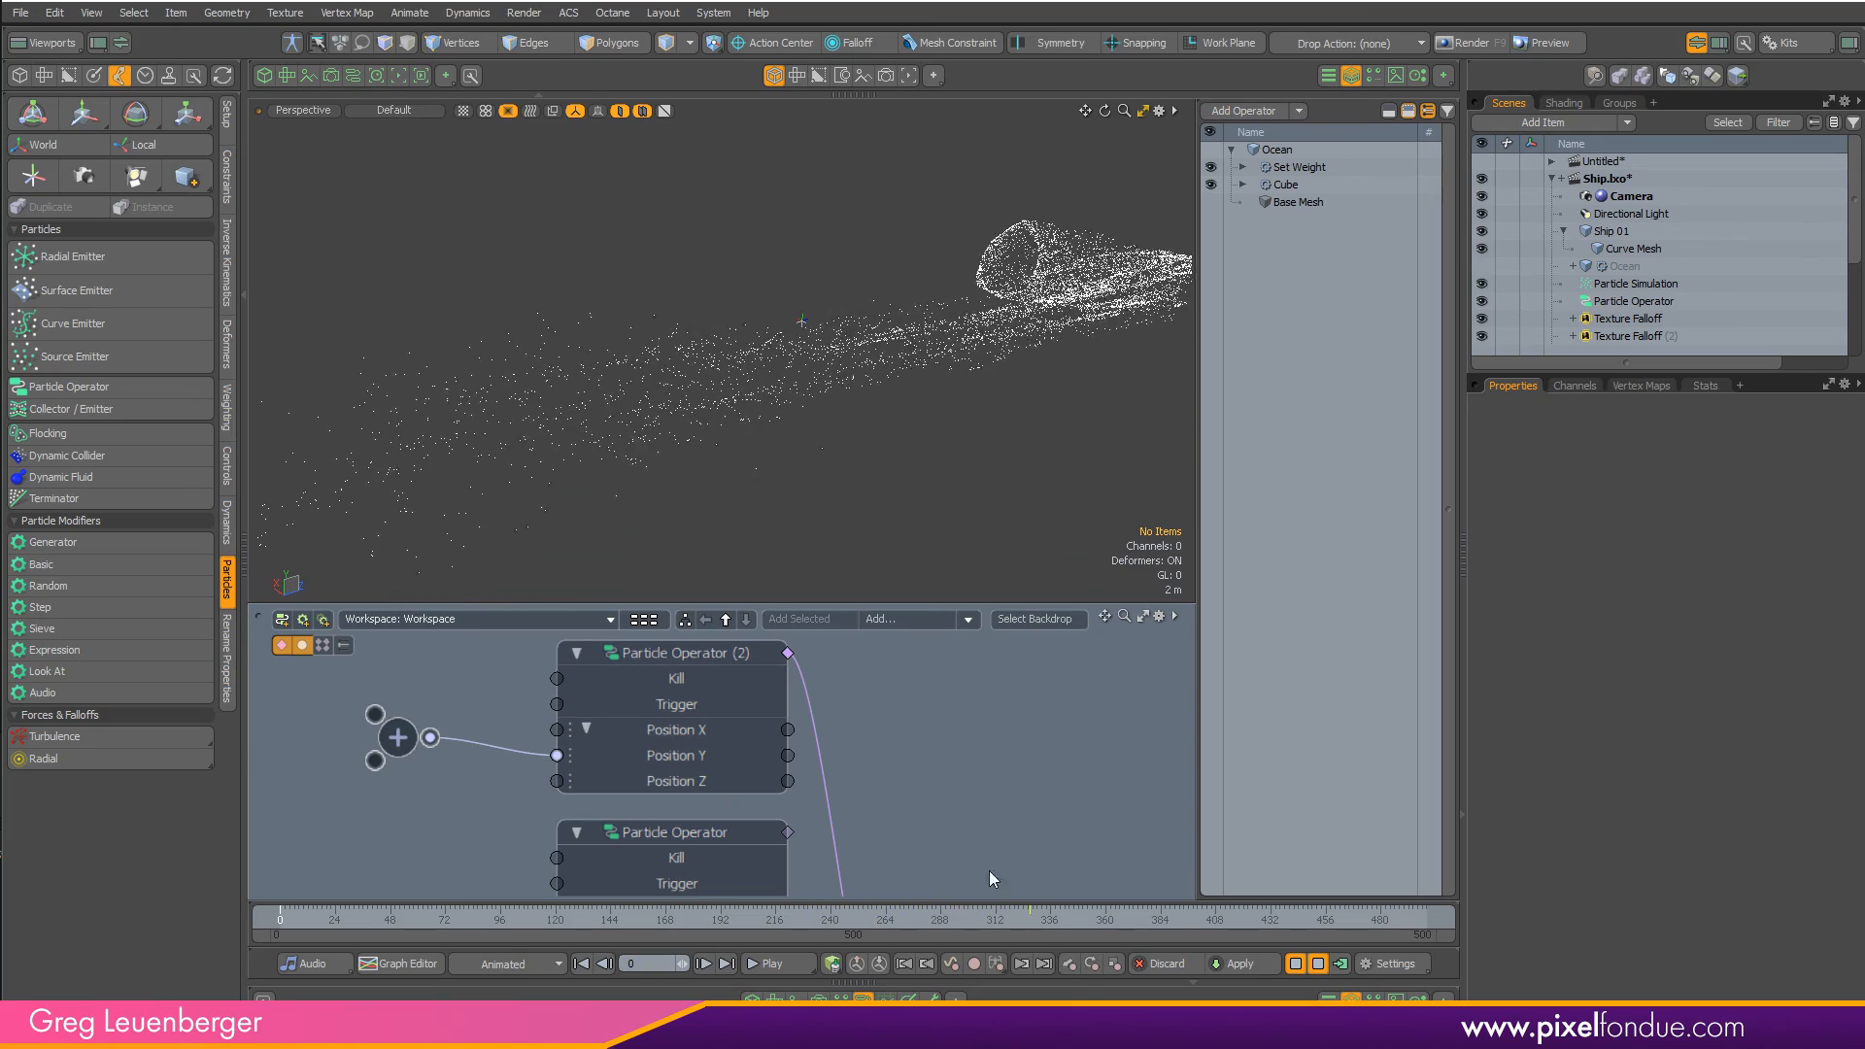
- Stop the live simulation and examine the wake particles around the ship on the Ocean
{"action": "left_click", "coordinate": [1317, 964]}
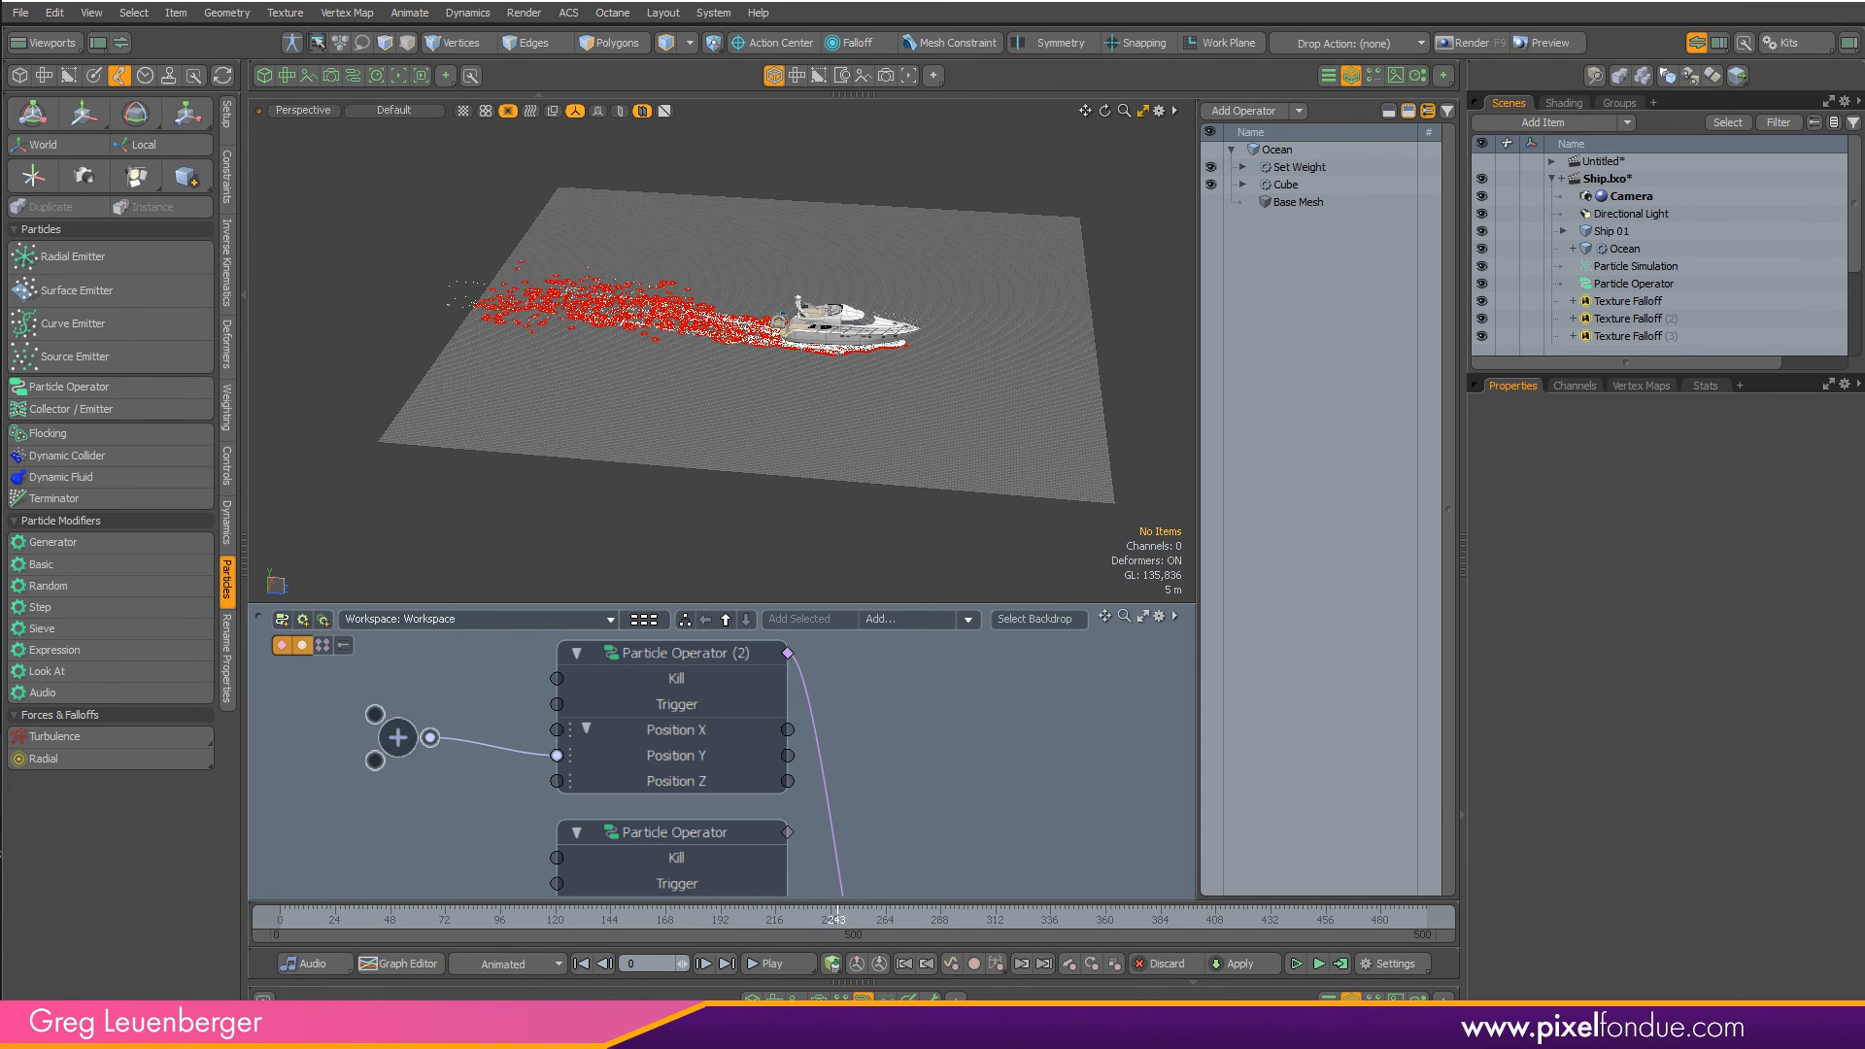
{"action": "left_click_drag", "start_coordinate": [813, 402], "coordinate": [898, 428], "text": "alt"}
{"action": "left_click_drag", "start_coordinate": [1048, 389], "coordinate": [861, 375], "text": "alt"}
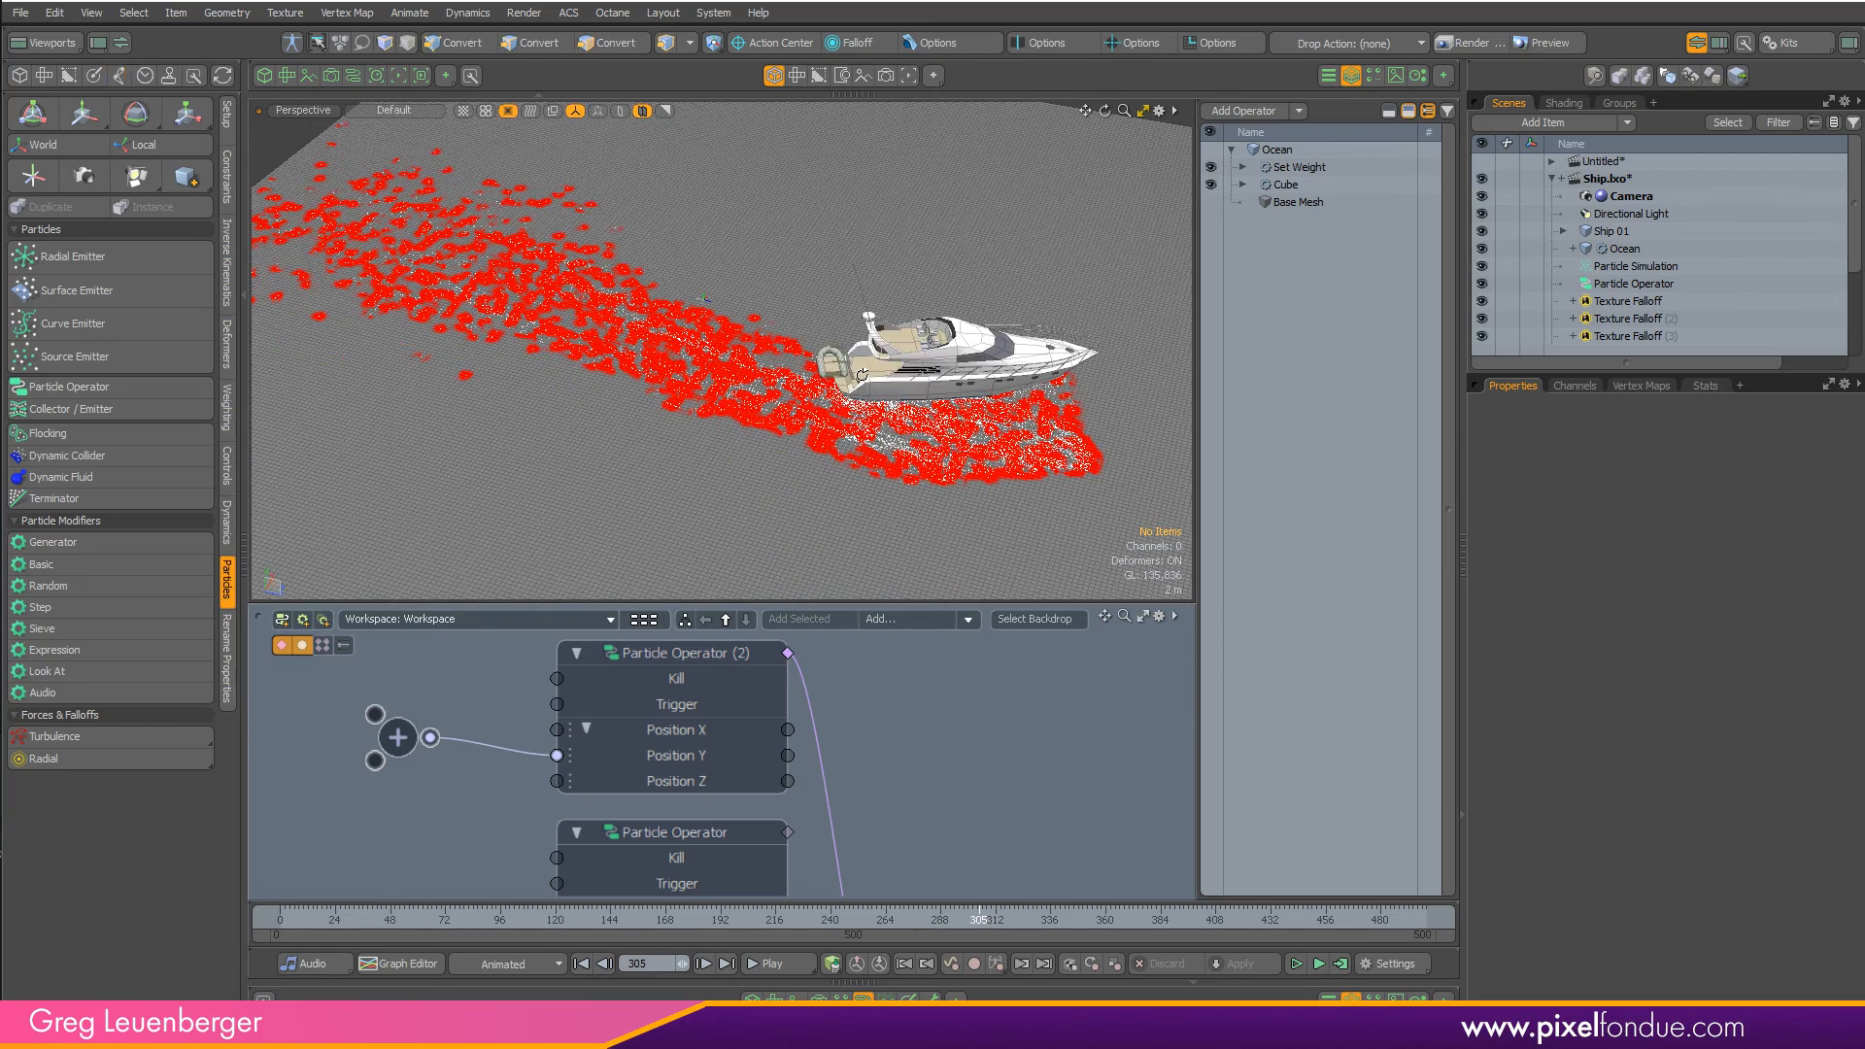
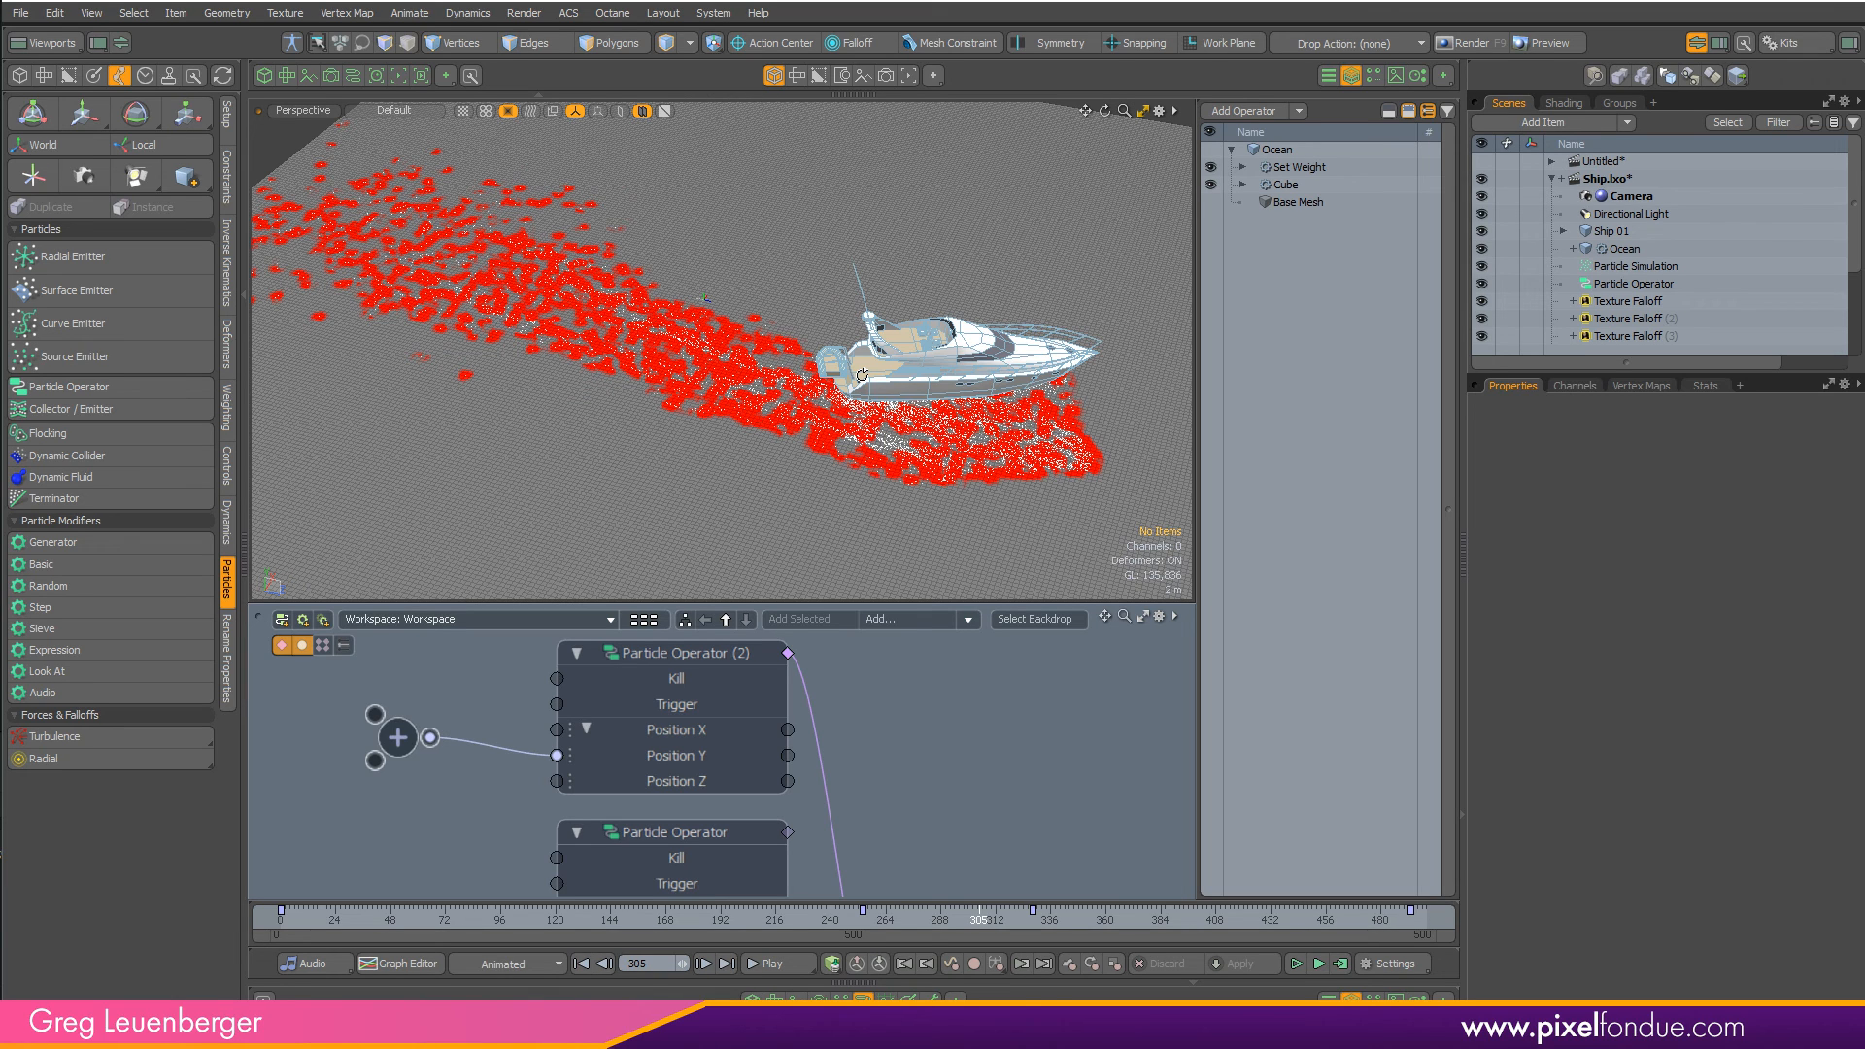
- Switch to the Untitled scene and expand the Plane item to reveal its mesh operations
{"action": "left_click", "coordinate": [1508, 162]}
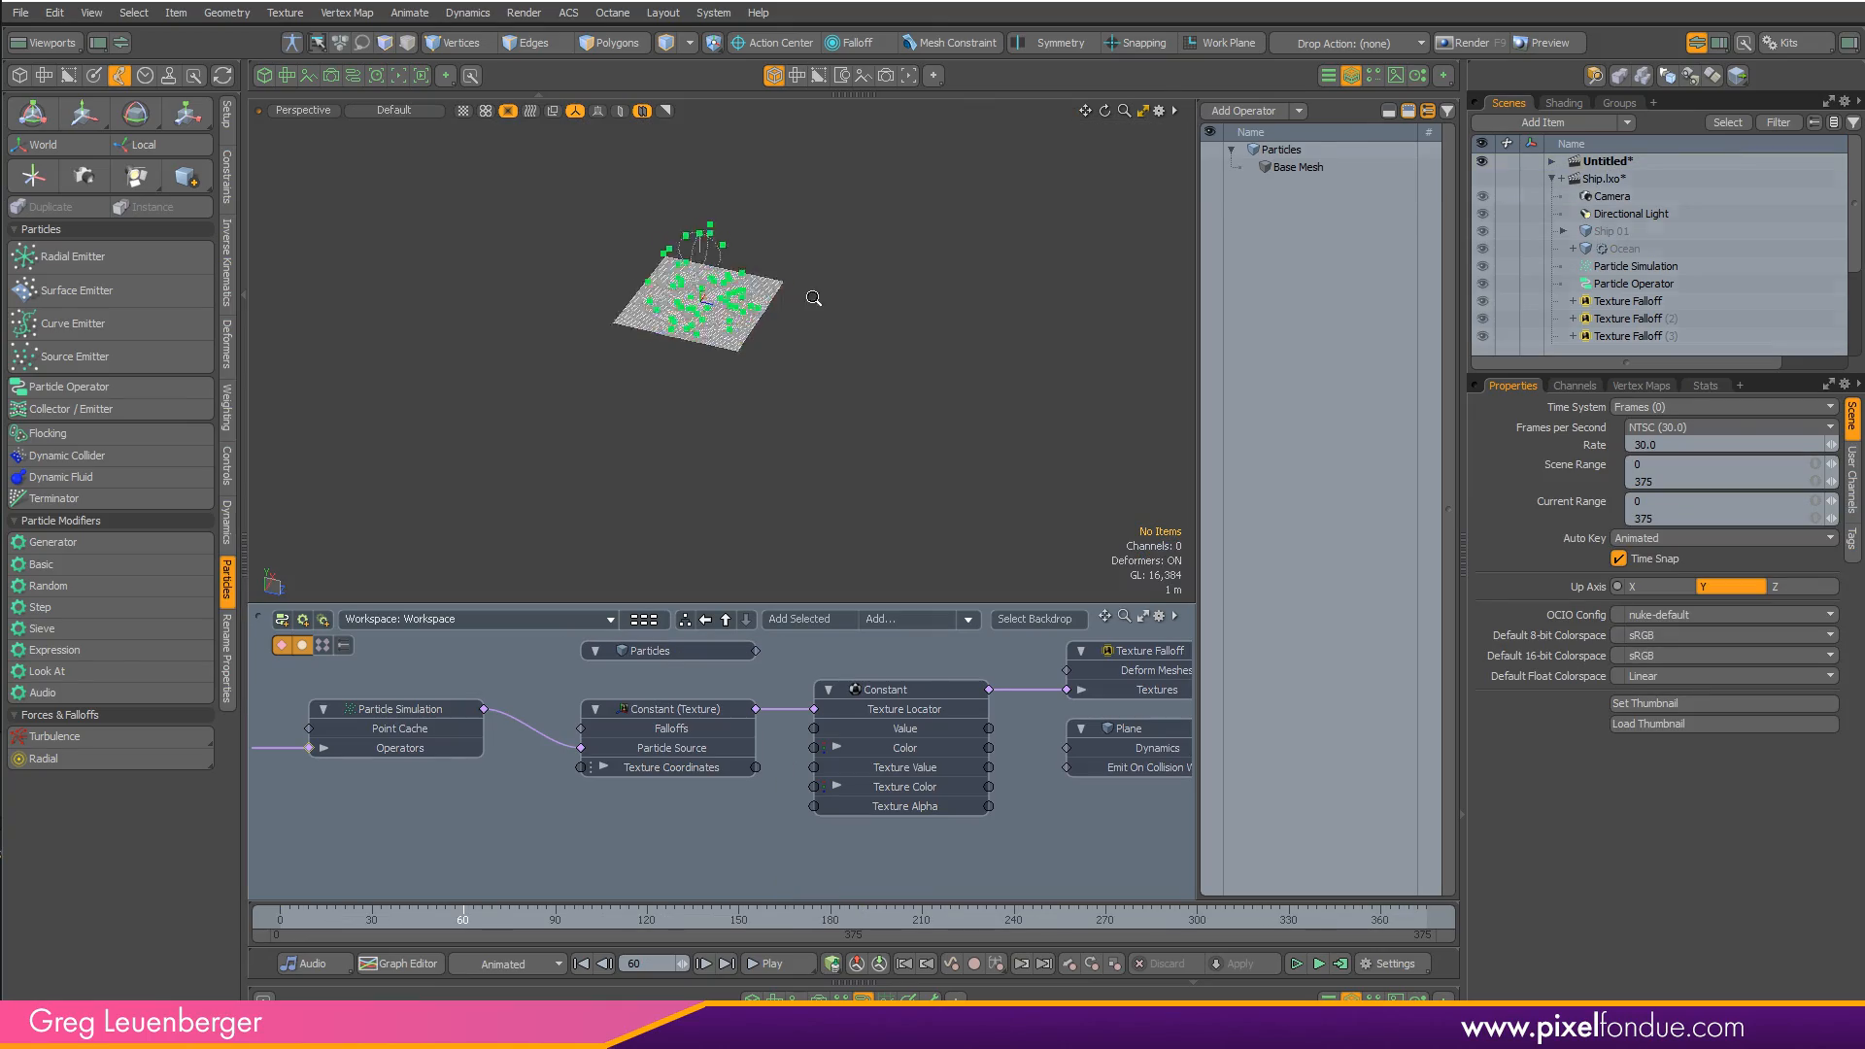
{"action": "key", "text": "a"}
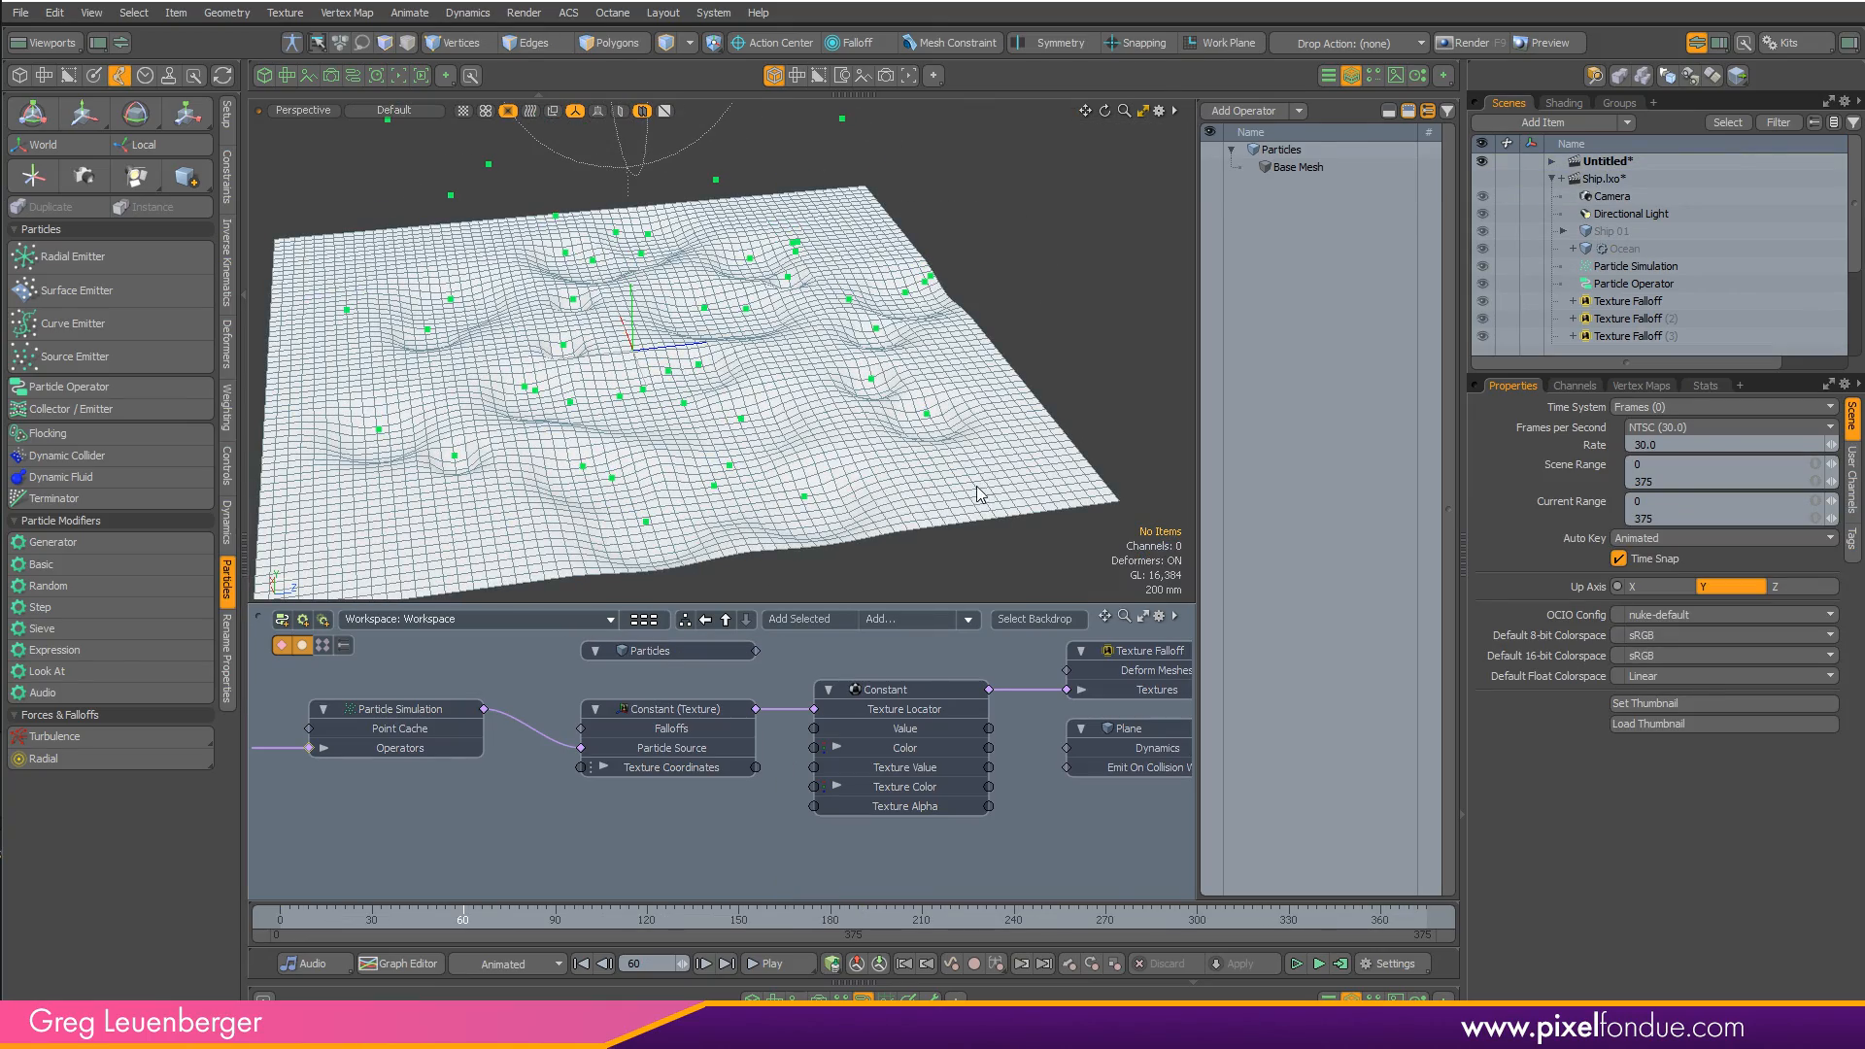
{"action": "left_click", "coordinate": [1554, 178]}
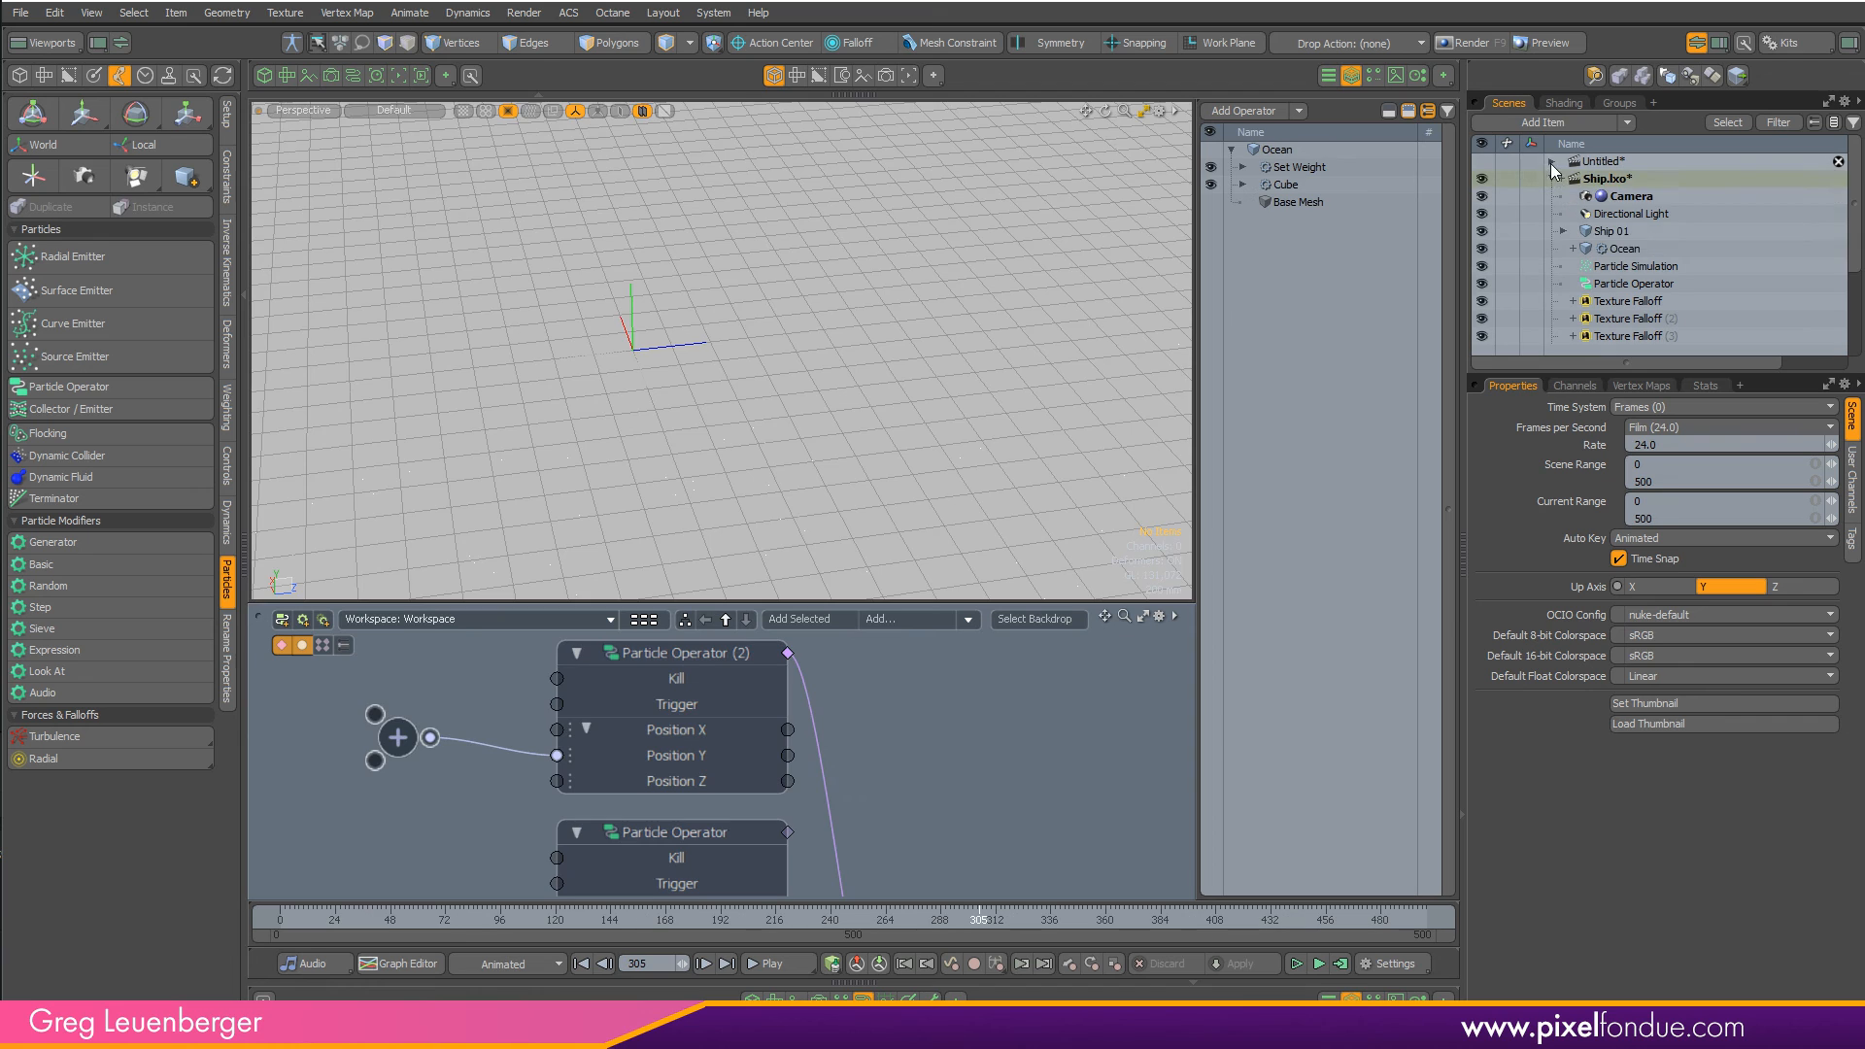
{"action": "left_click", "coordinate": [1551, 161]}
{"action": "left_click", "coordinate": [1620, 195]}
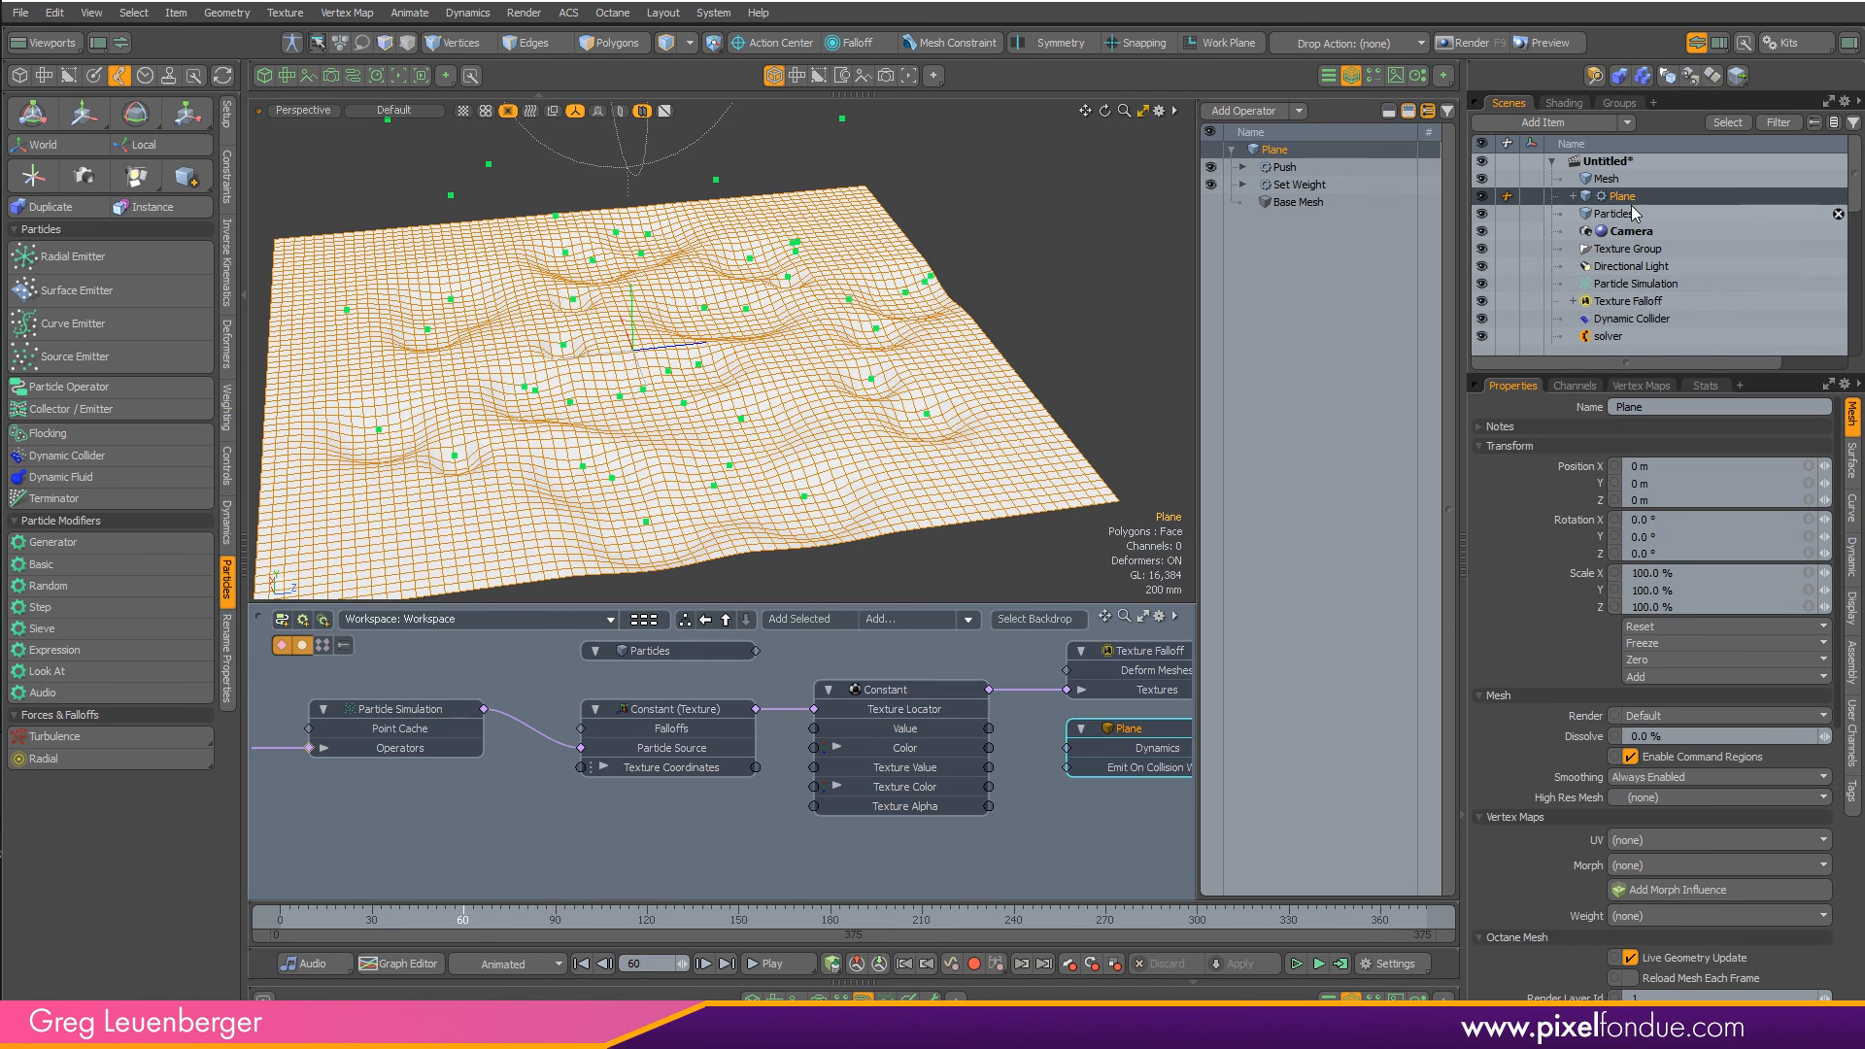
{"action": "left_click", "coordinate": [1572, 196]}
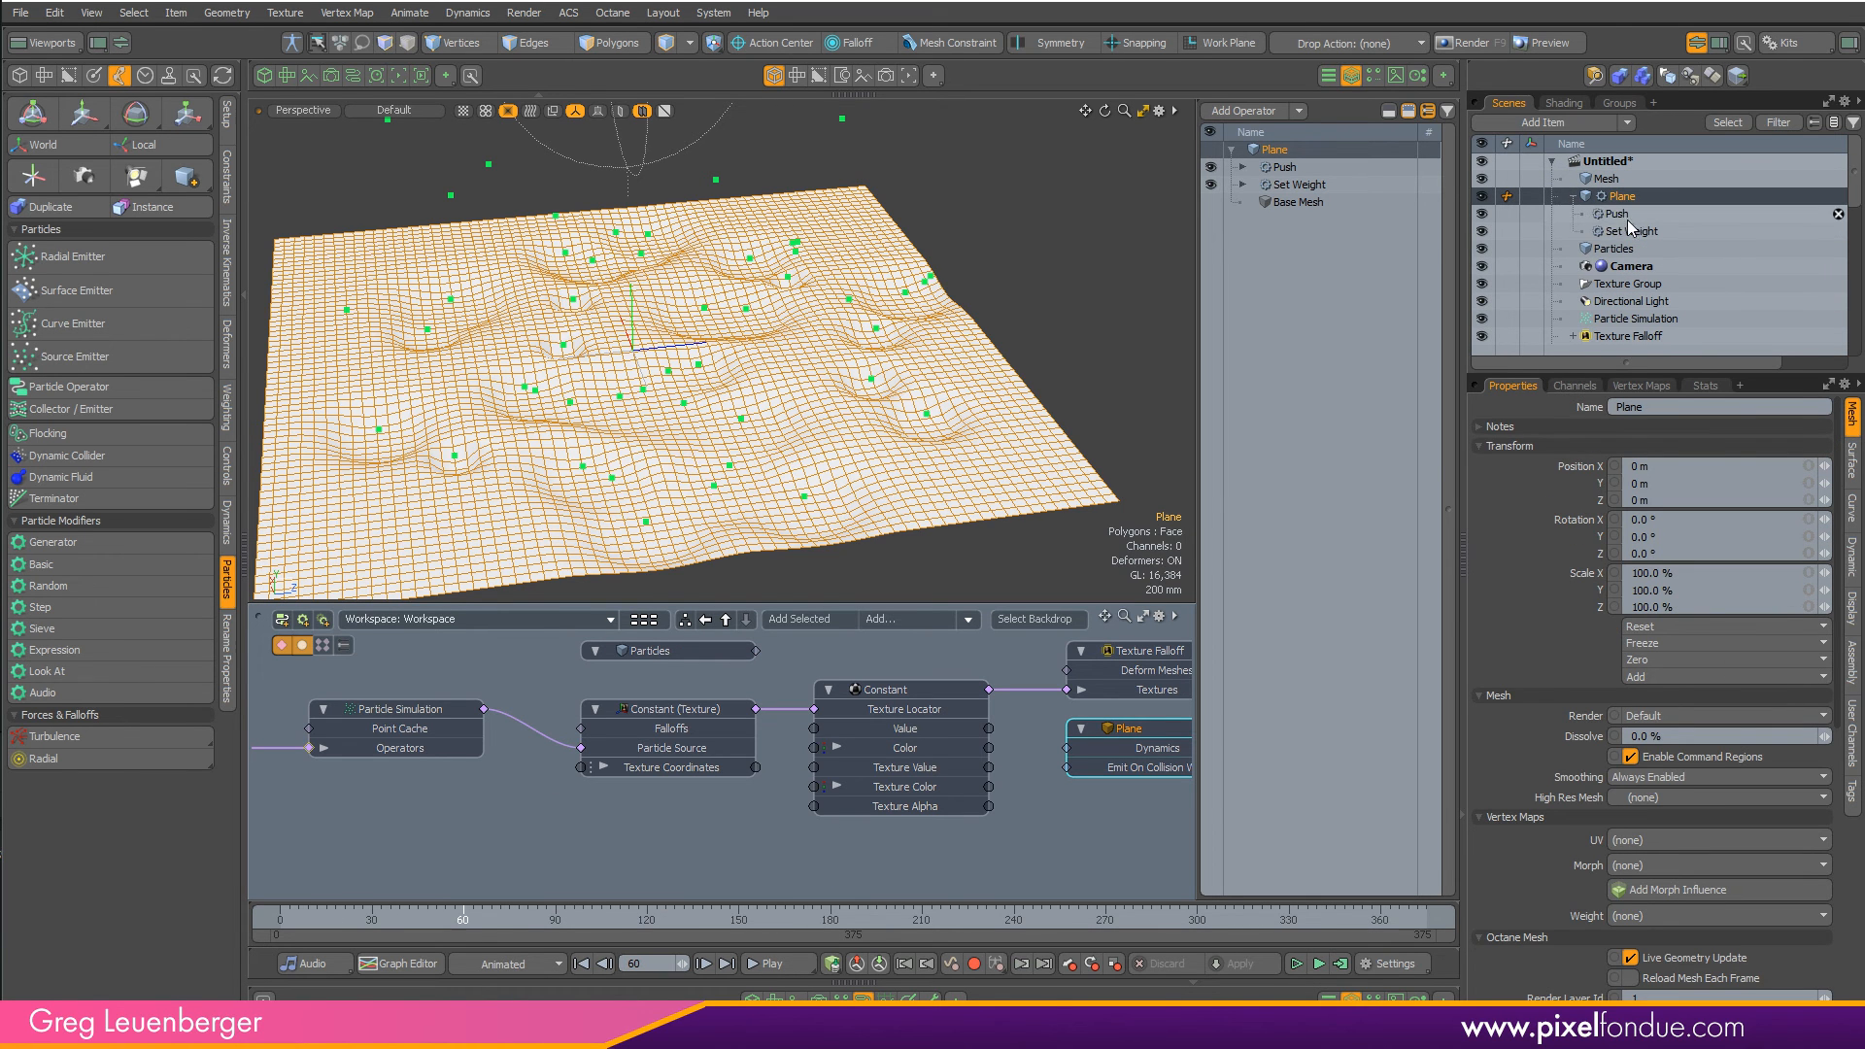
- Select the Plane's Set Weight operation and display the Happy weight map
{"action": "left_click", "coordinate": [1632, 231]}
{"action": "left_click", "coordinate": [1644, 387]}
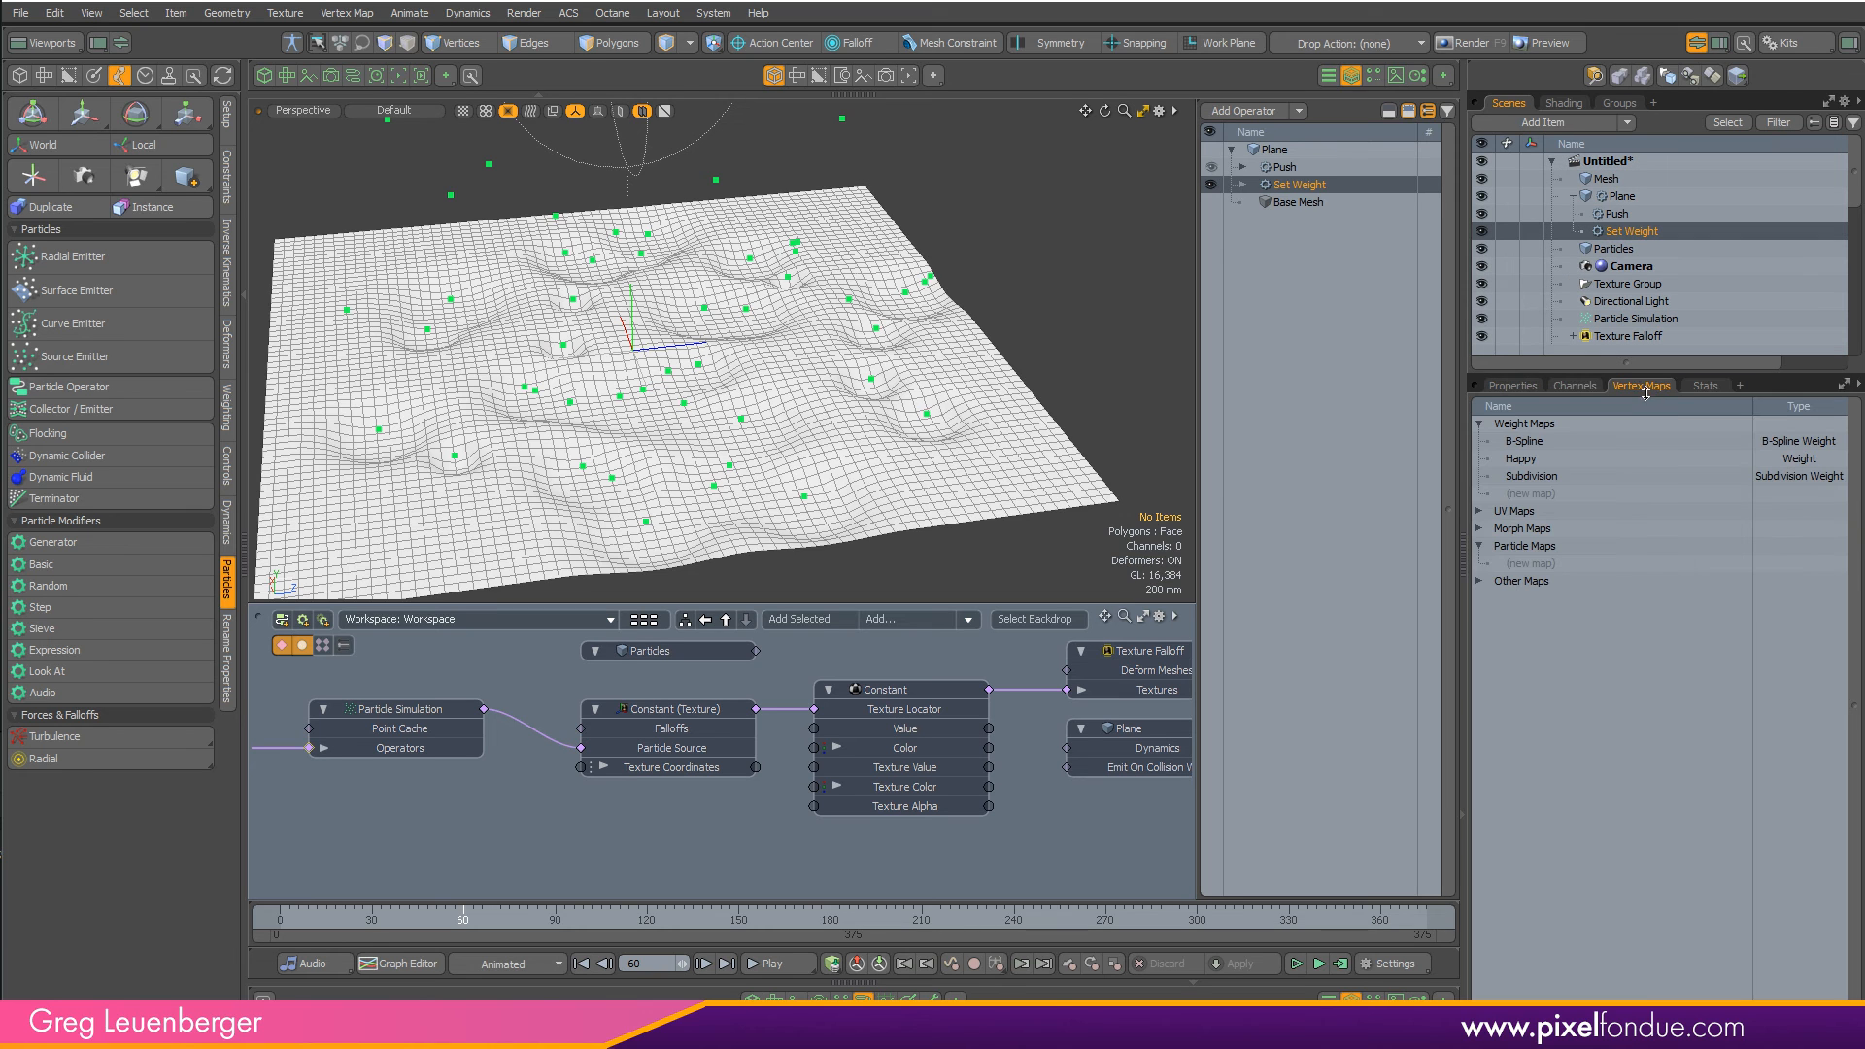
{"action": "left_click", "coordinate": [1521, 458]}
{"action": "scroll", "coordinate": [859, 324], "scroll_direction": "down", "scroll_amount": 3}
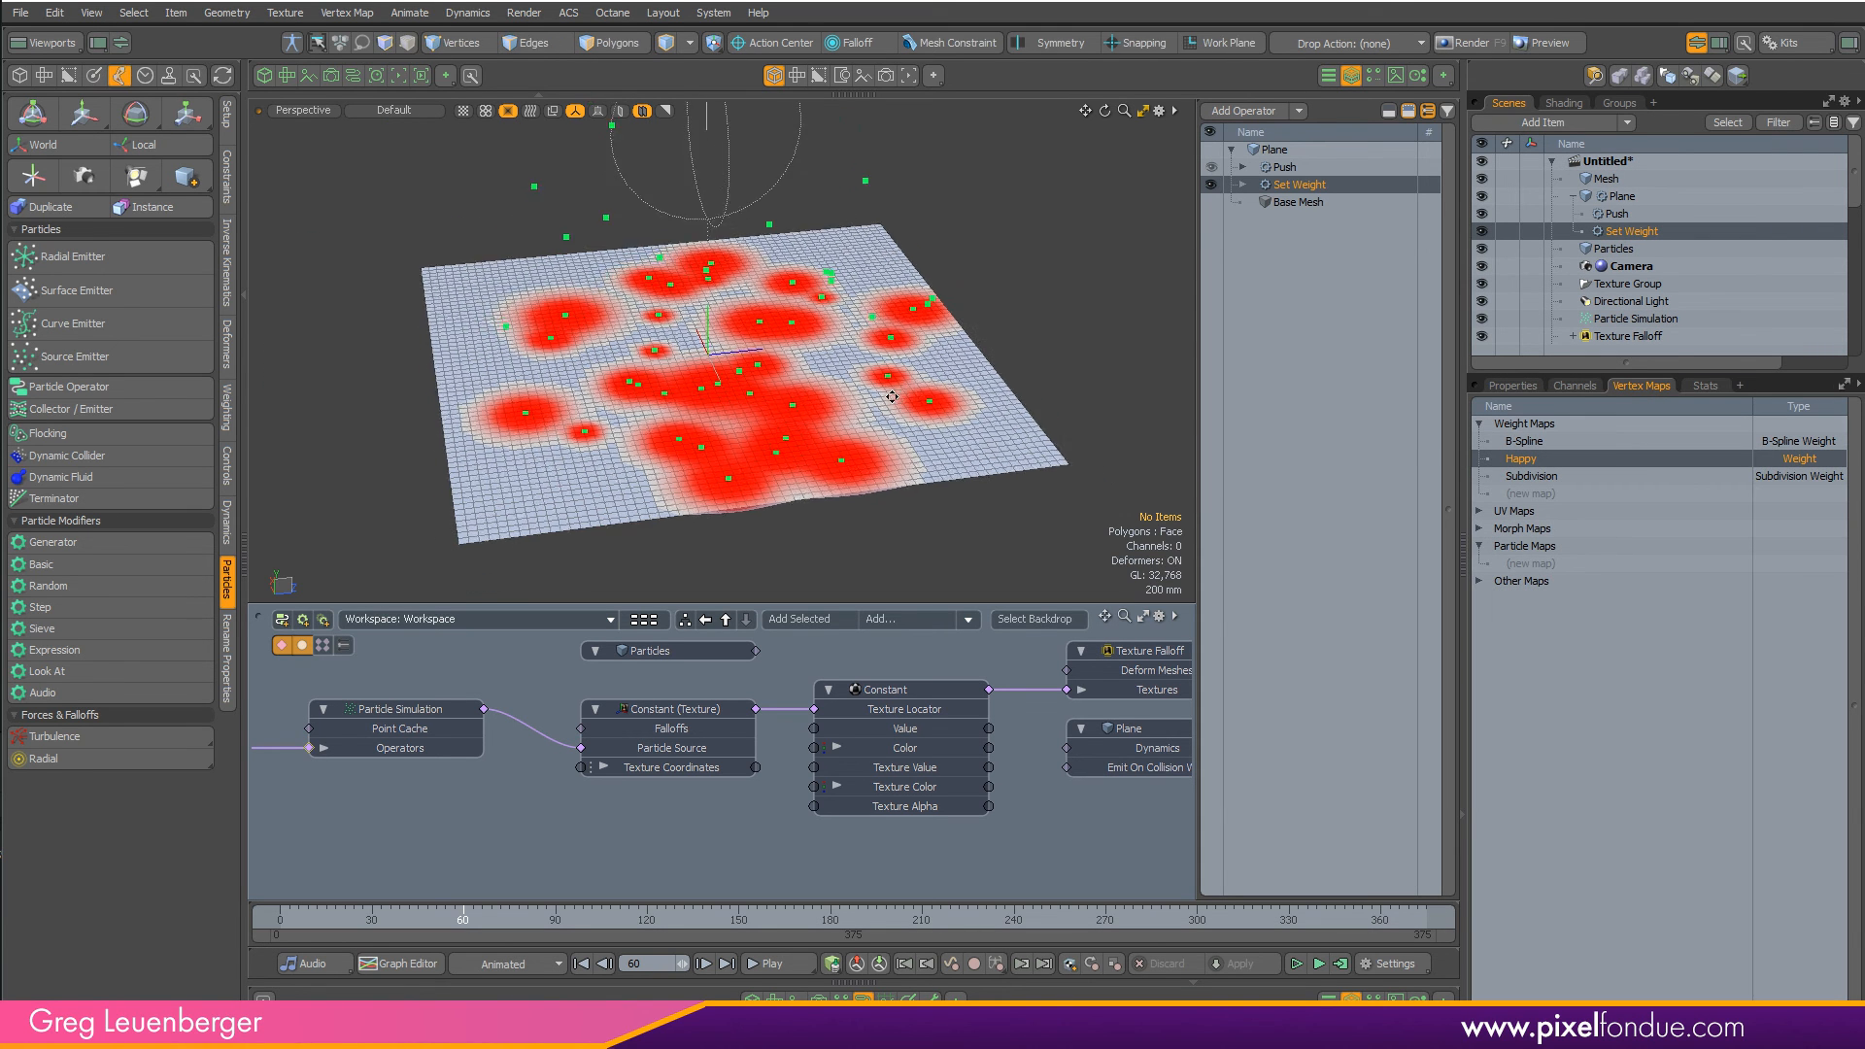
{"action": "left_click", "coordinate": [1481, 179]}
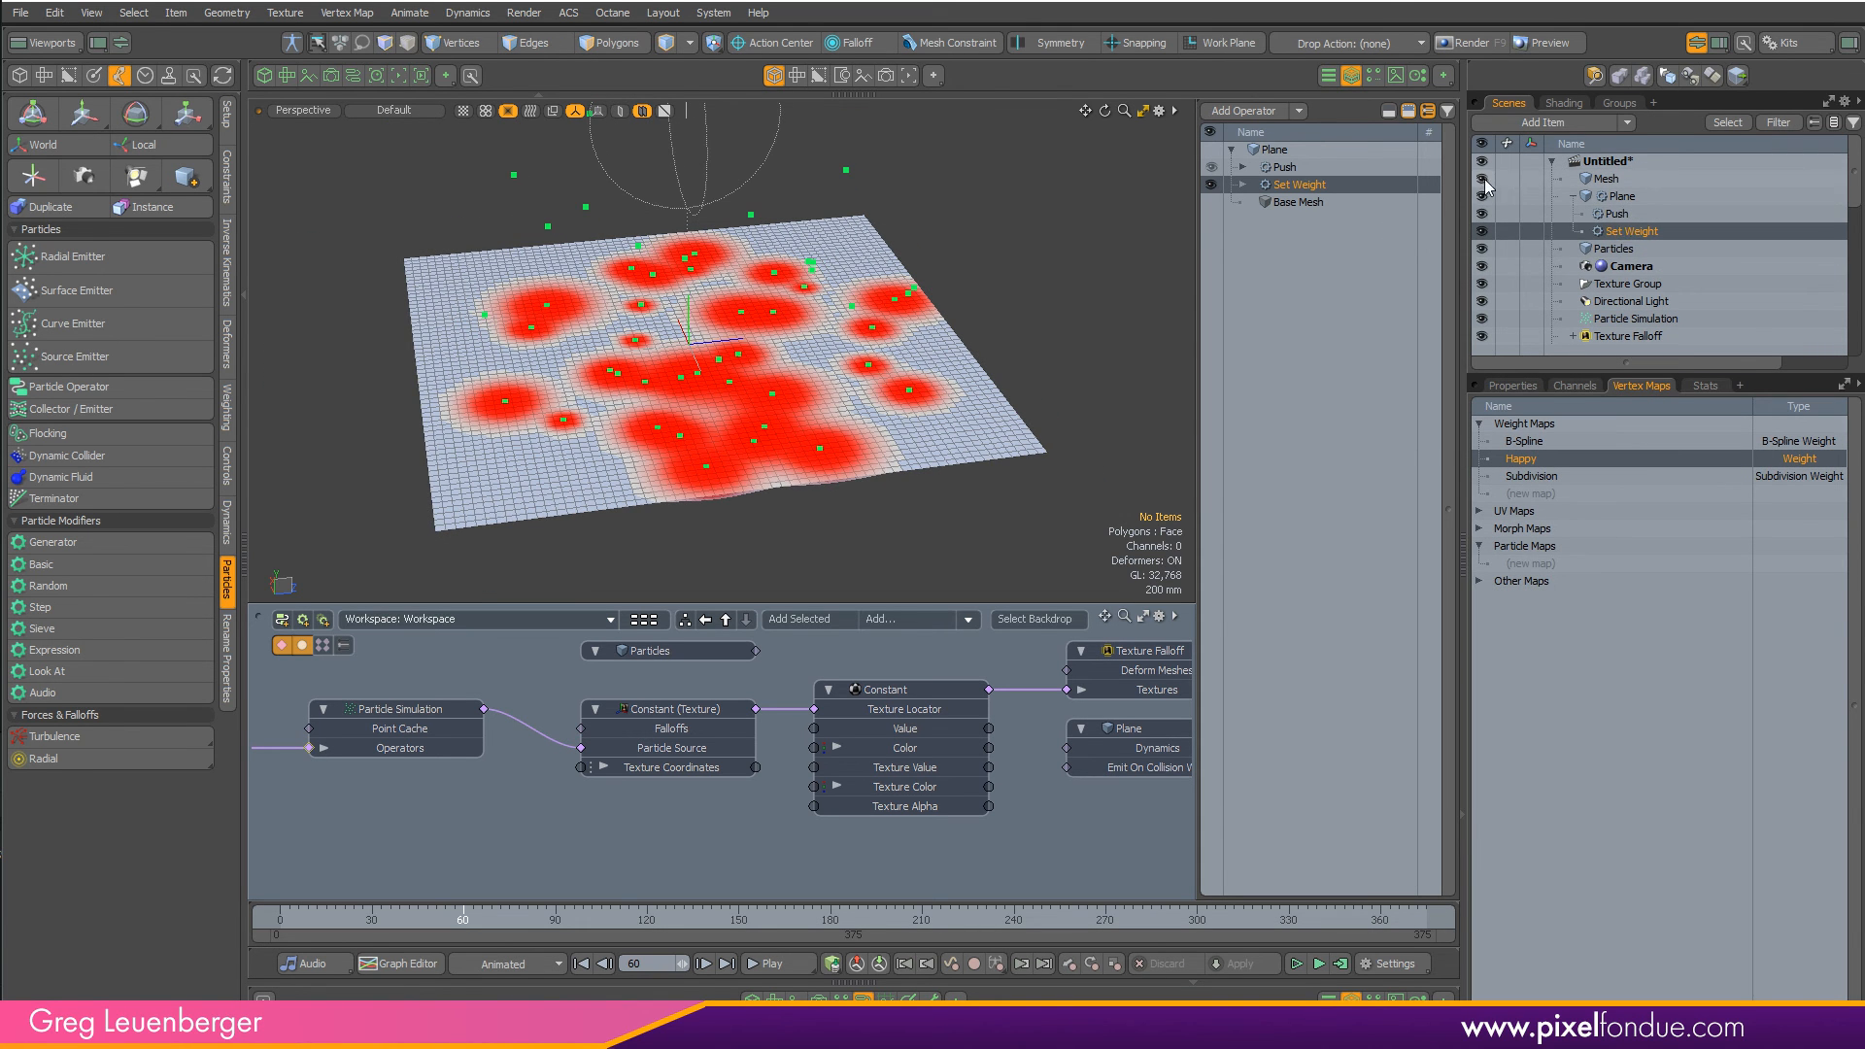
- Scrub the simulation to frame 126 and examine how the particles drive the Plane's Happy weight map
{"action": "left_click_drag", "start_coordinate": [338, 917], "coordinate": [490, 917]}
{"action": "left_click_drag", "start_coordinate": [833, 478], "coordinate": [782, 458], "text": "alt"}
{"action": "left_click", "coordinate": [1292, 149]}
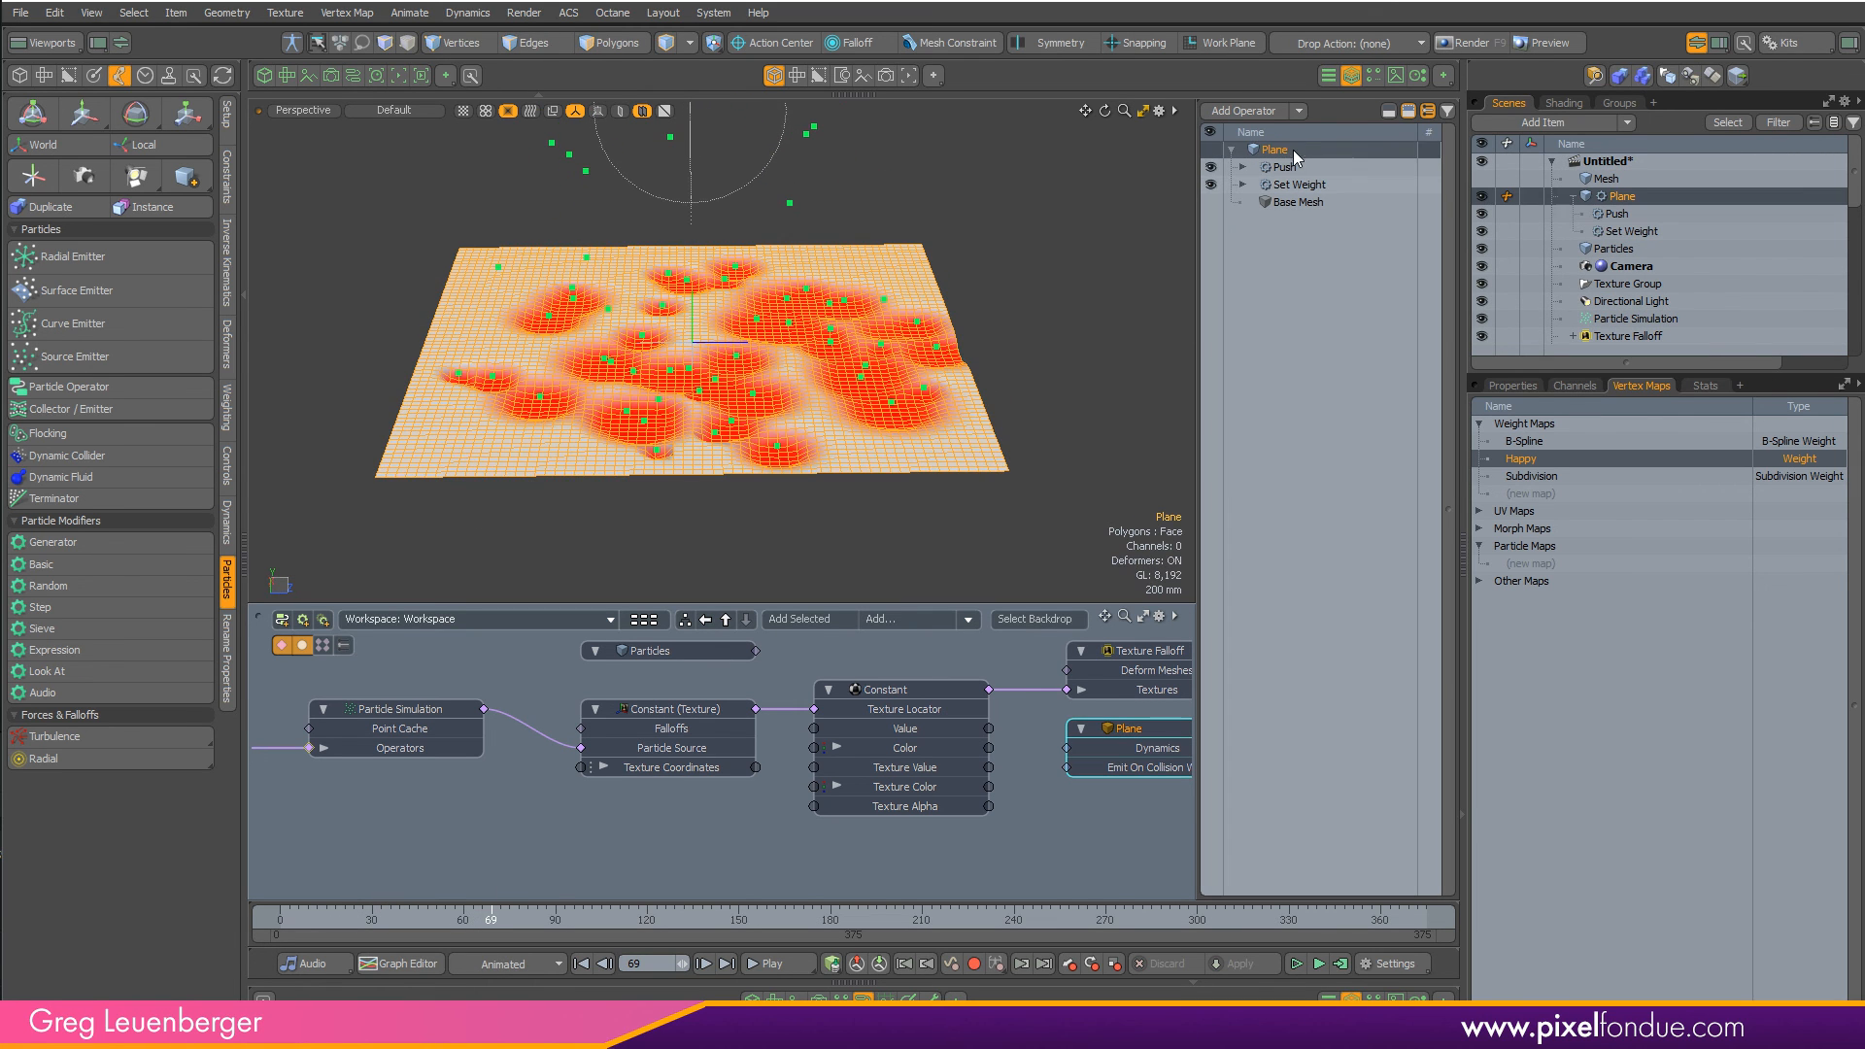
{"action": "left_click", "coordinate": [310, 916]}
{"action": "left_click_drag", "start_coordinate": [311, 917], "coordinate": [664, 916]}
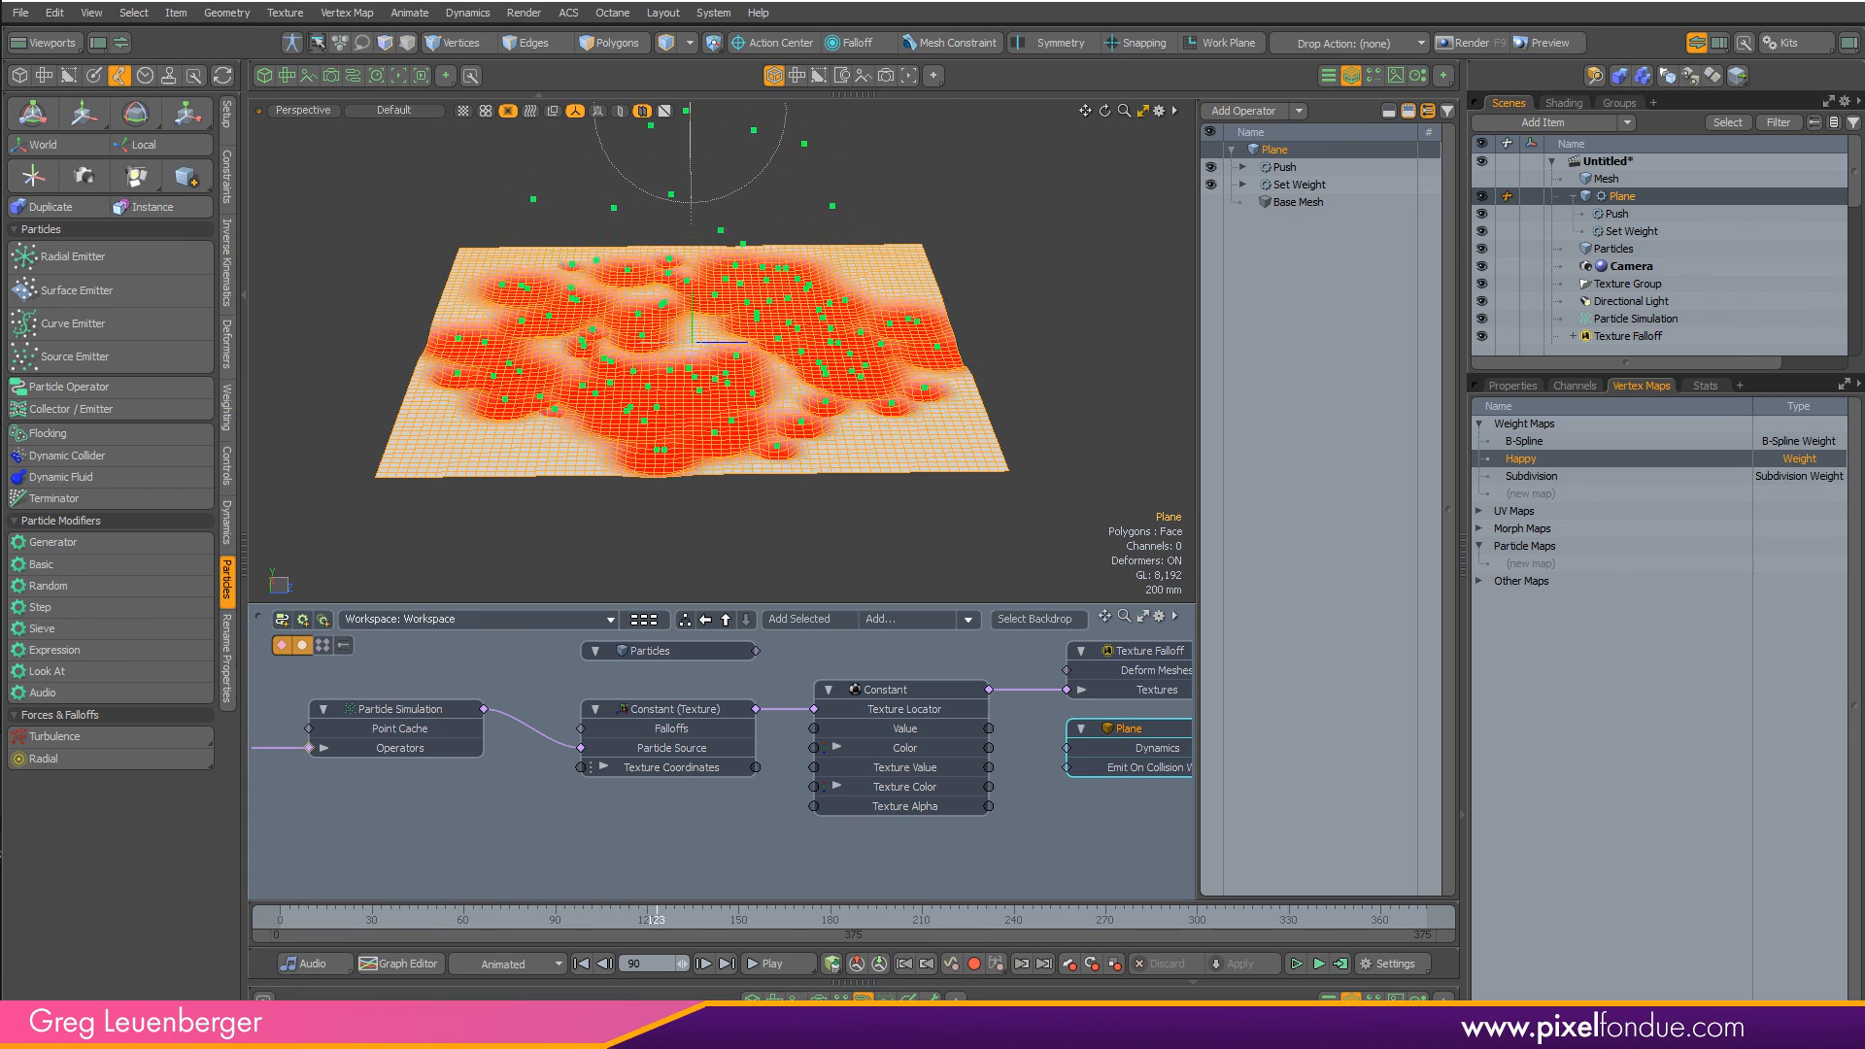
{"action": "left_click", "coordinate": [860, 539]}
{"action": "left_click_drag", "start_coordinate": [860, 539], "coordinate": [1121, 385], "text": "alt"}
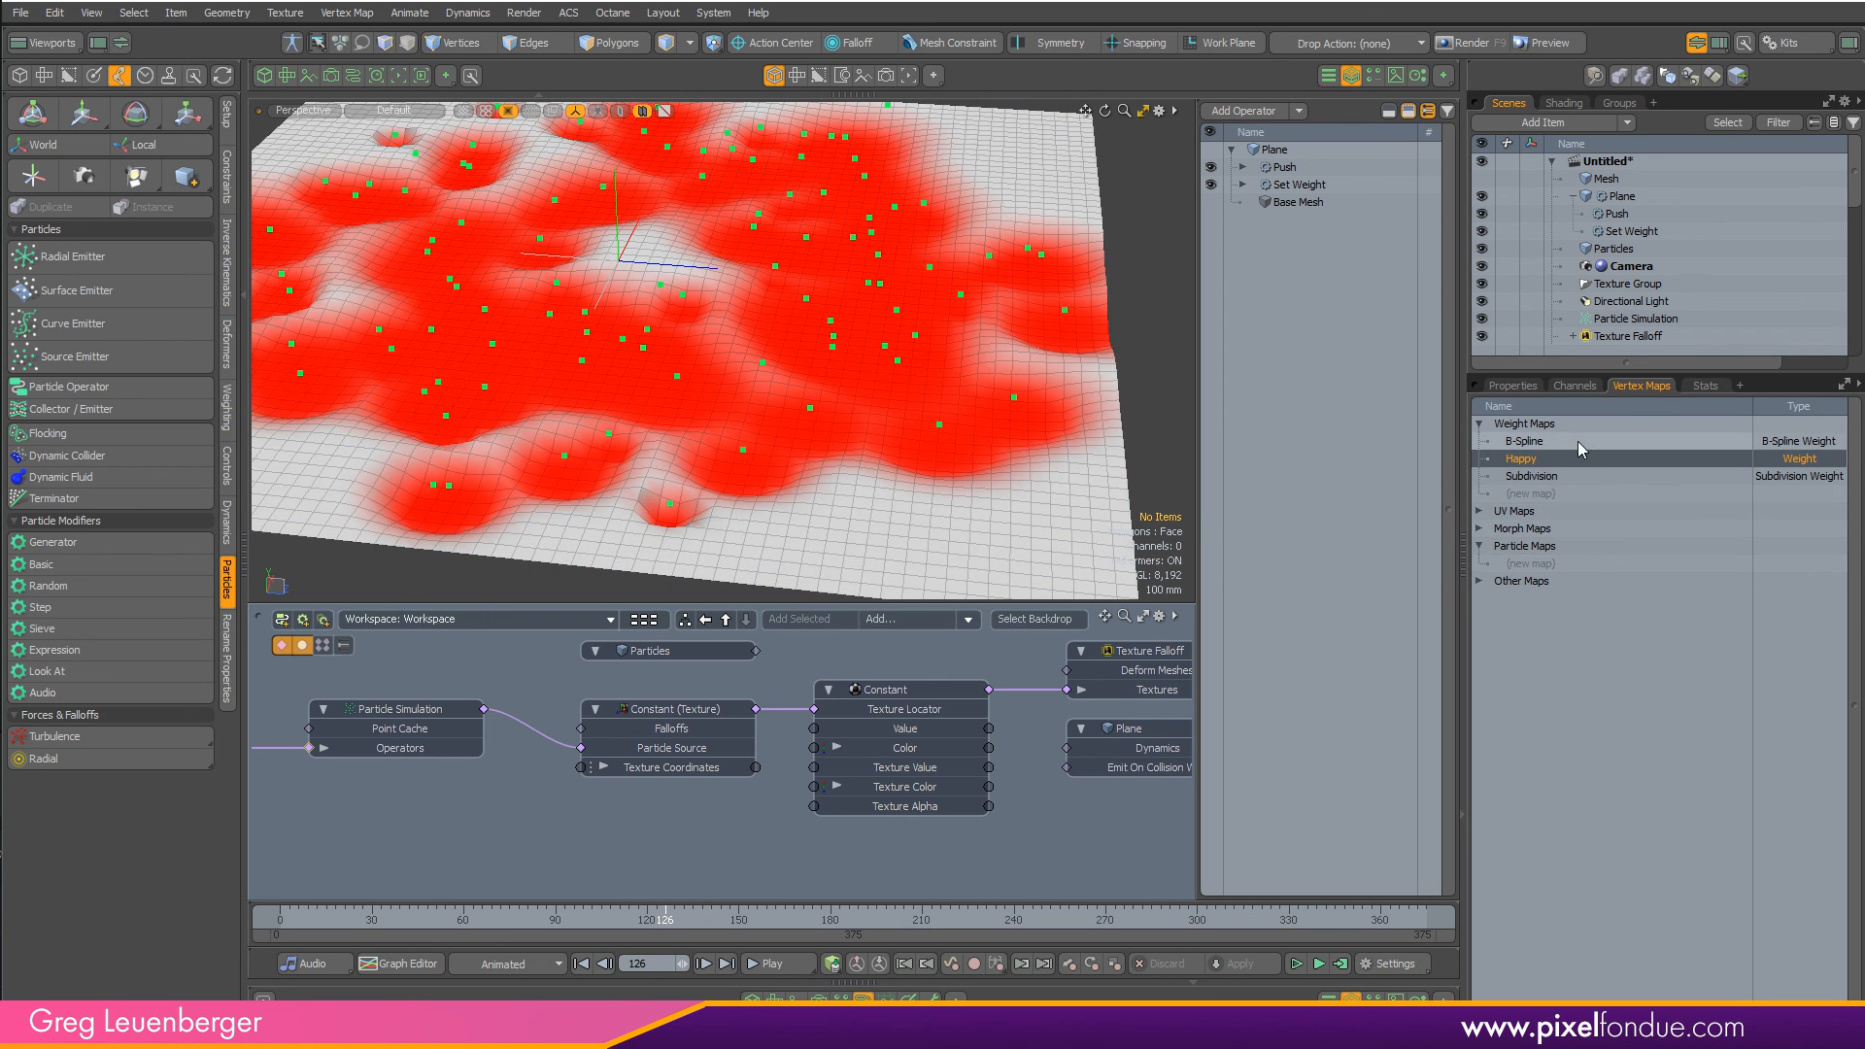
- Try to create a new vertex map under Other Maps on the procedural Plane
{"action": "left_click", "coordinate": [1479, 582]}
{"action": "left_click", "coordinate": [1523, 596]}
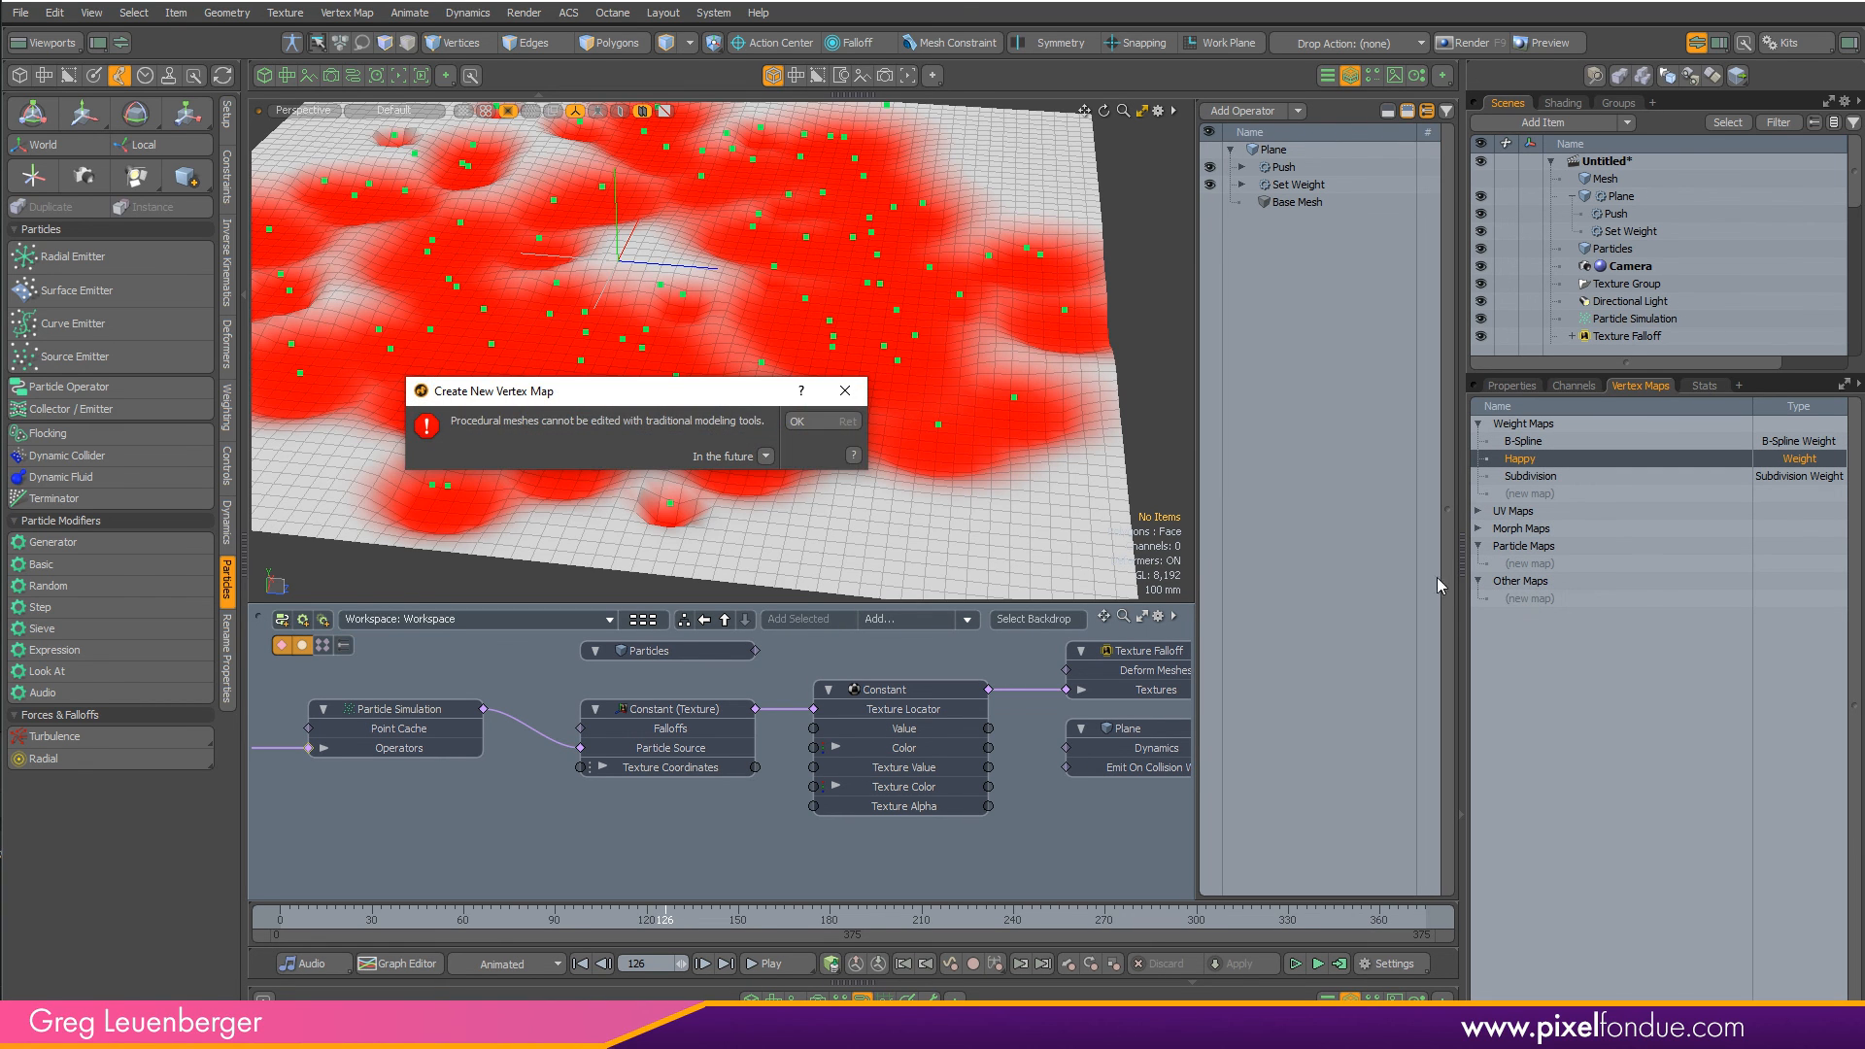
{"action": "left_click", "coordinate": [816, 424]}
- Hide the Plane and review the vertex map types available for a new map on the Mesh item
{"action": "left_click", "coordinate": [1622, 181]}
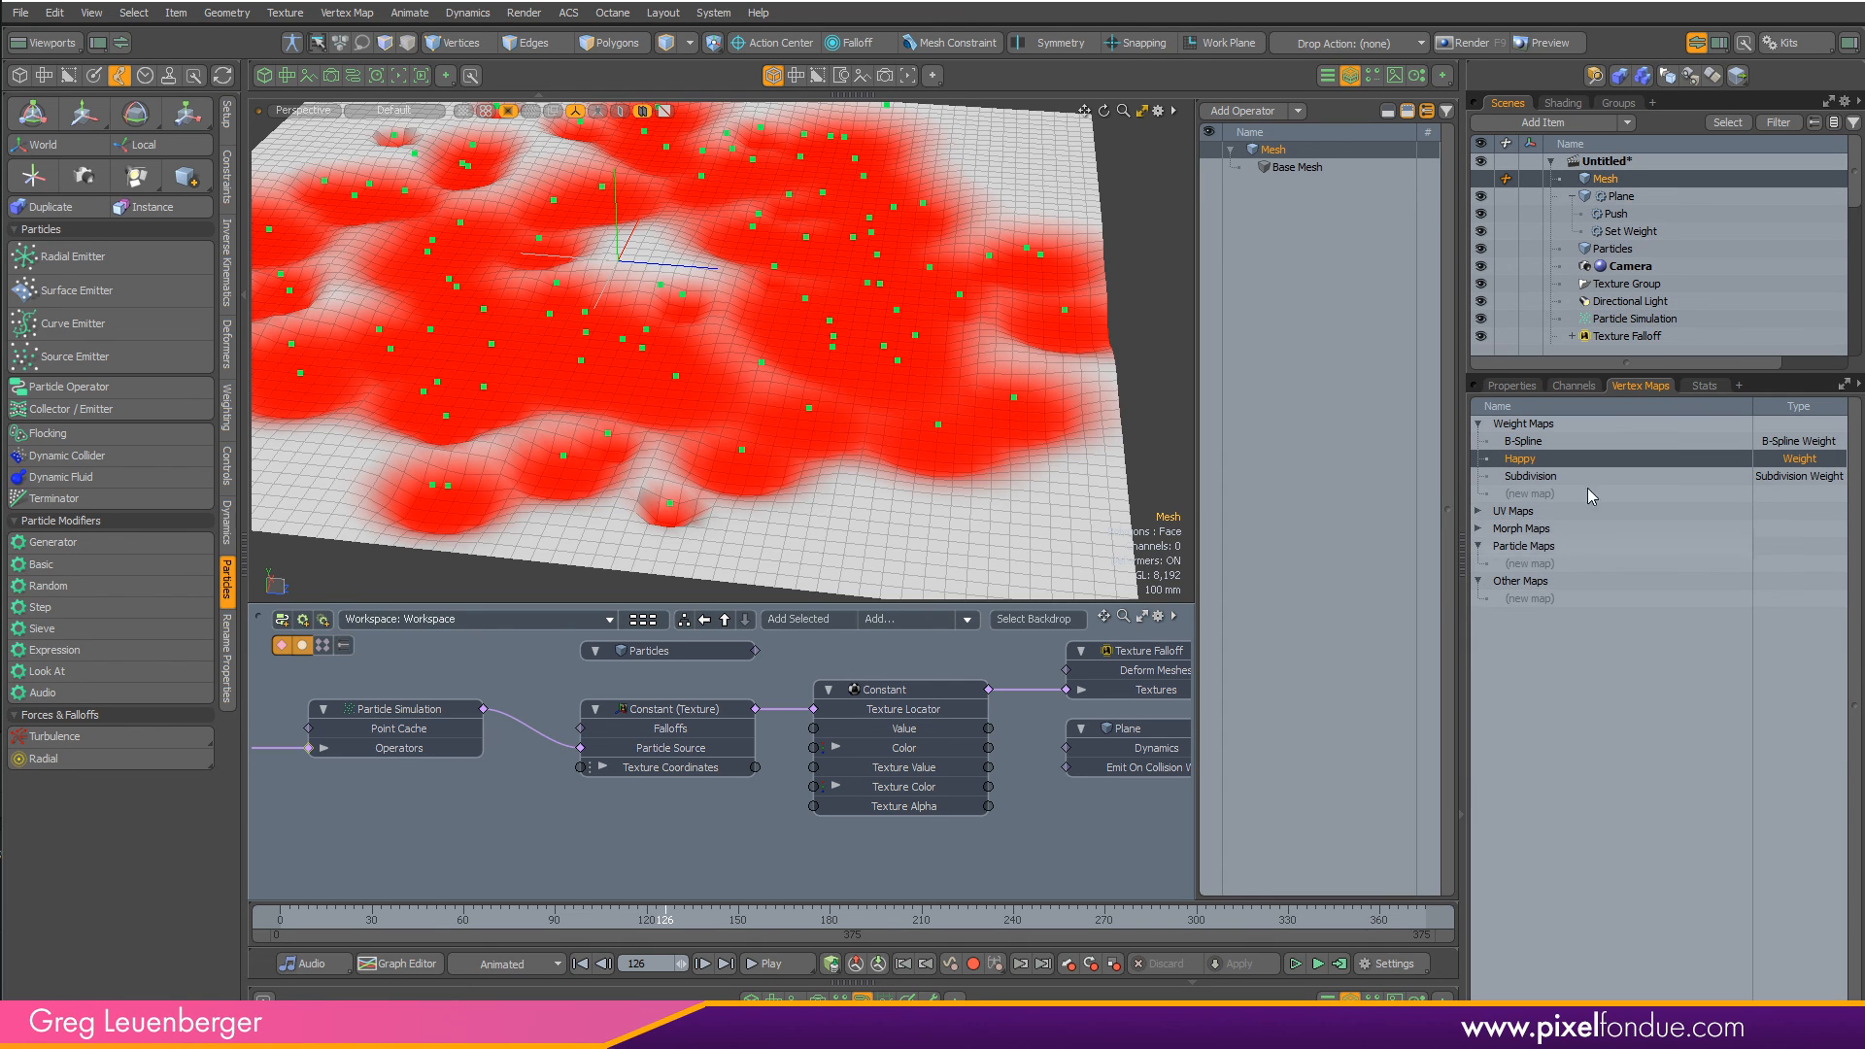
{"action": "left_click", "coordinate": [1480, 196]}
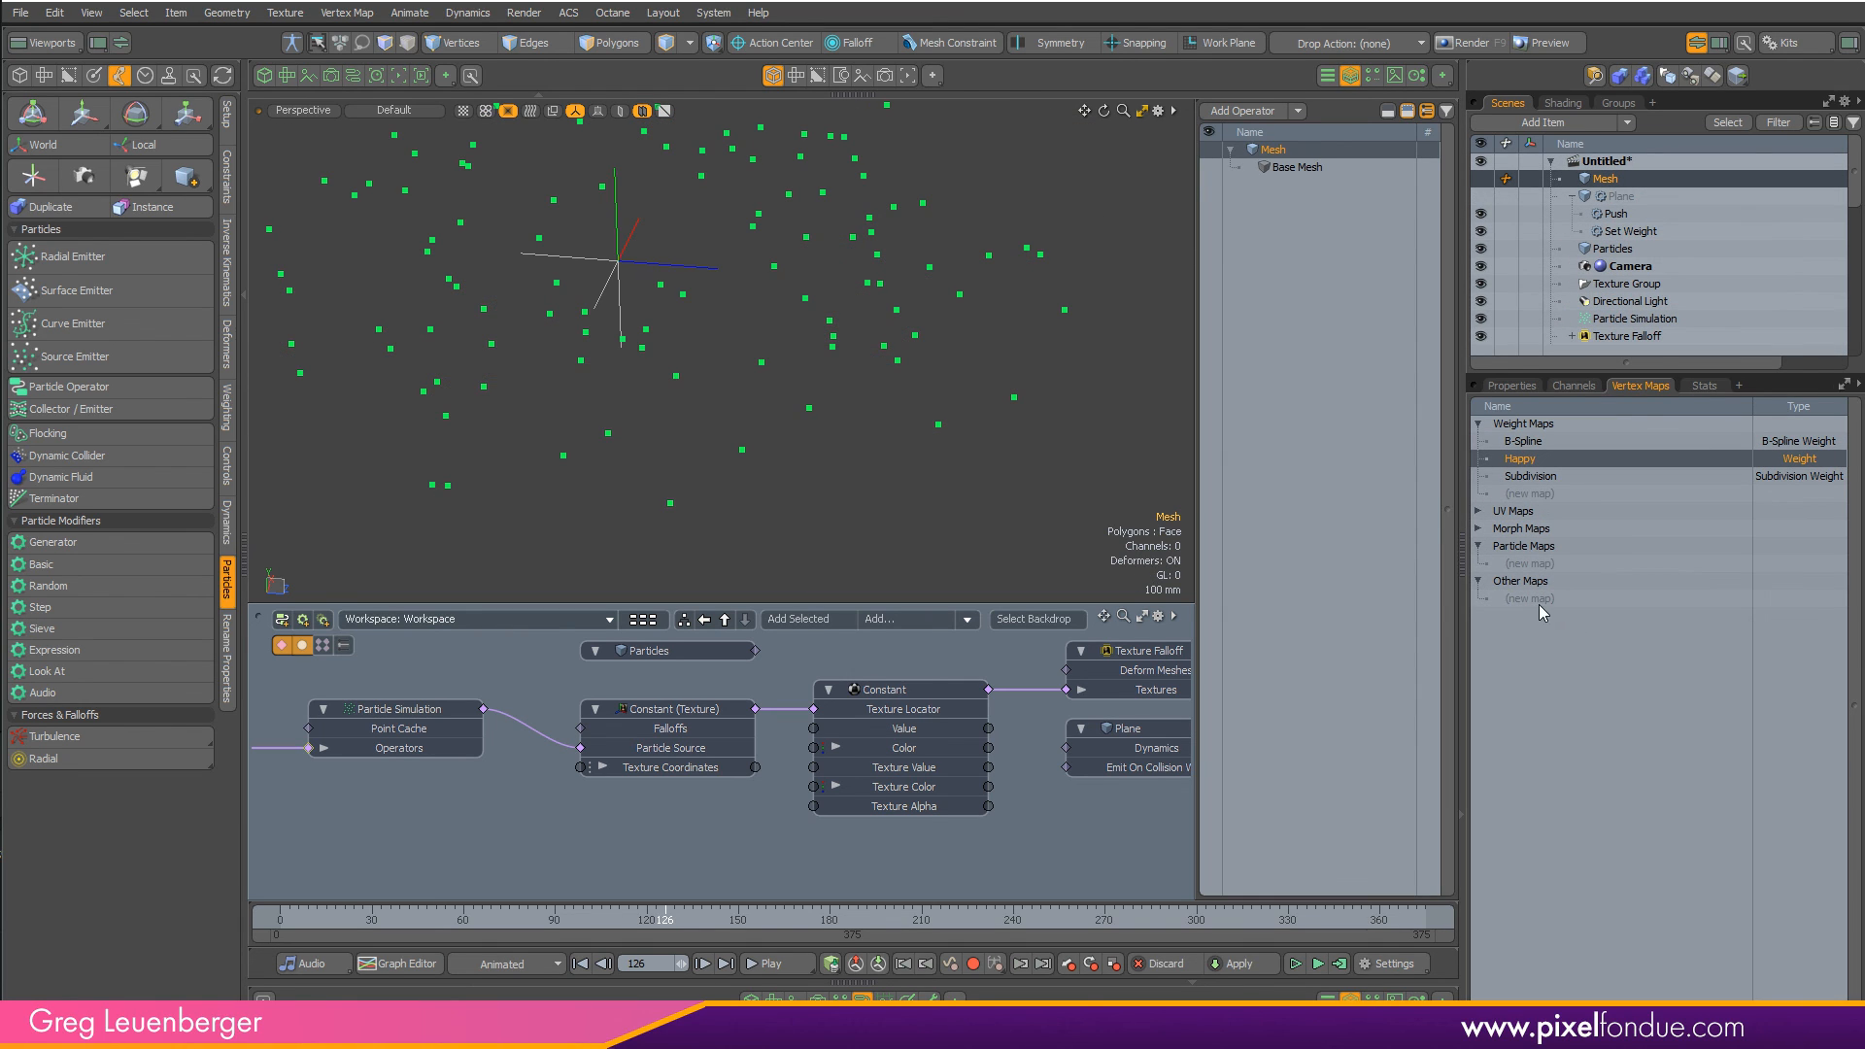
{"action": "left_click", "coordinate": [1536, 601]}
{"action": "left_click", "coordinate": [630, 415]}
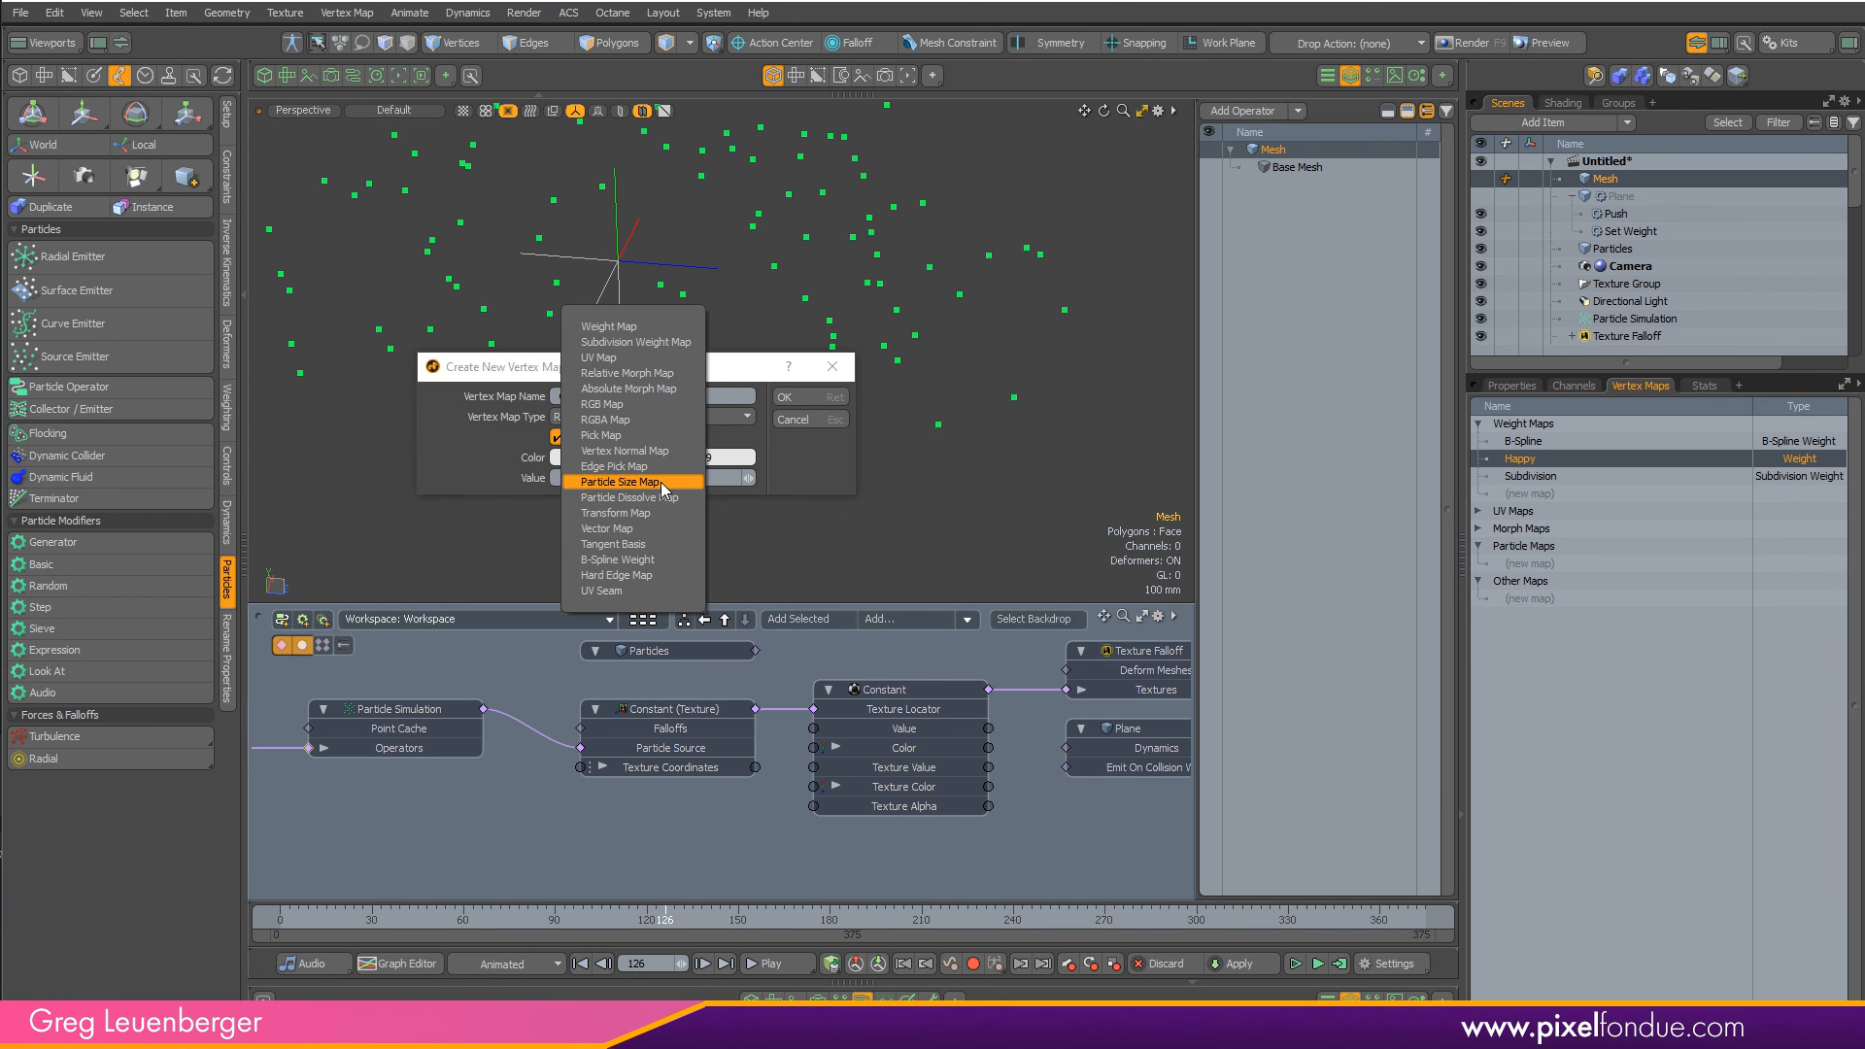
{"action": "left_click", "coordinate": [895, 564]}
{"action": "left_click", "coordinate": [795, 419]}
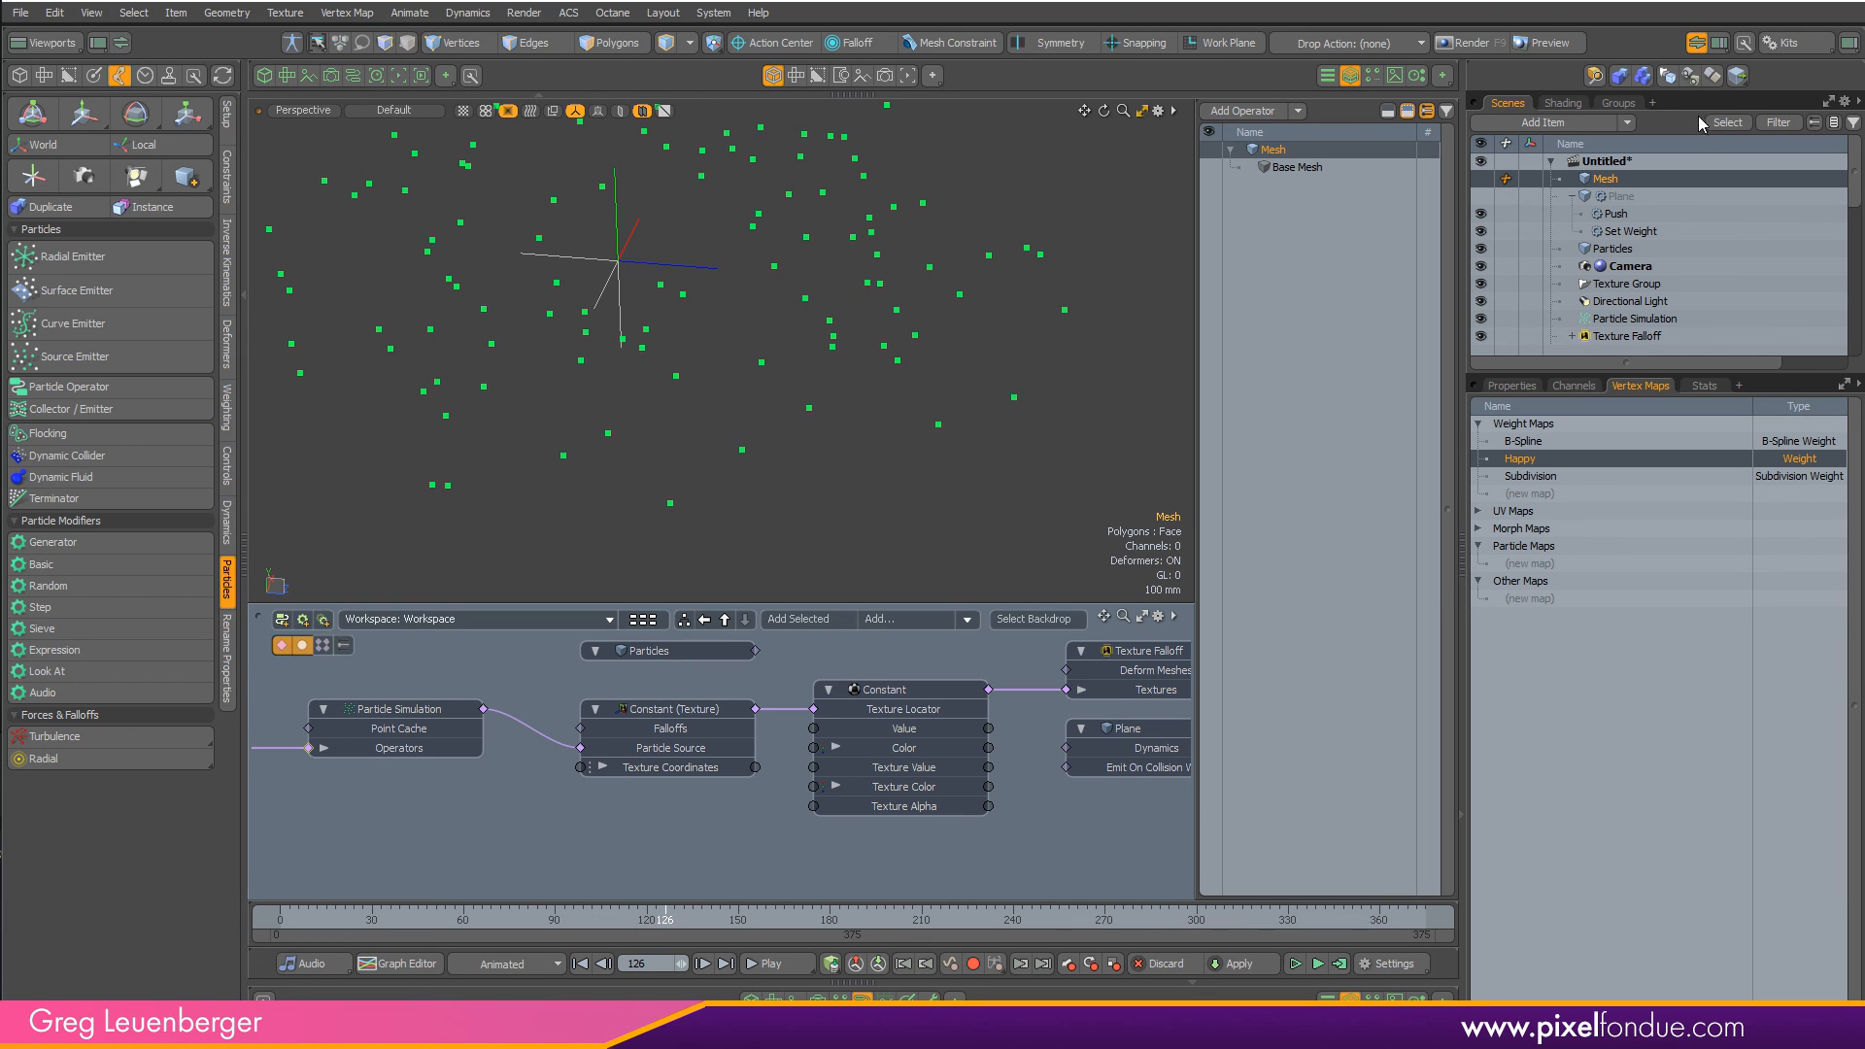
- Show the Plane again and examine its particle-driven weight map at frame 177
{"action": "left_click", "coordinate": [1617, 196]}
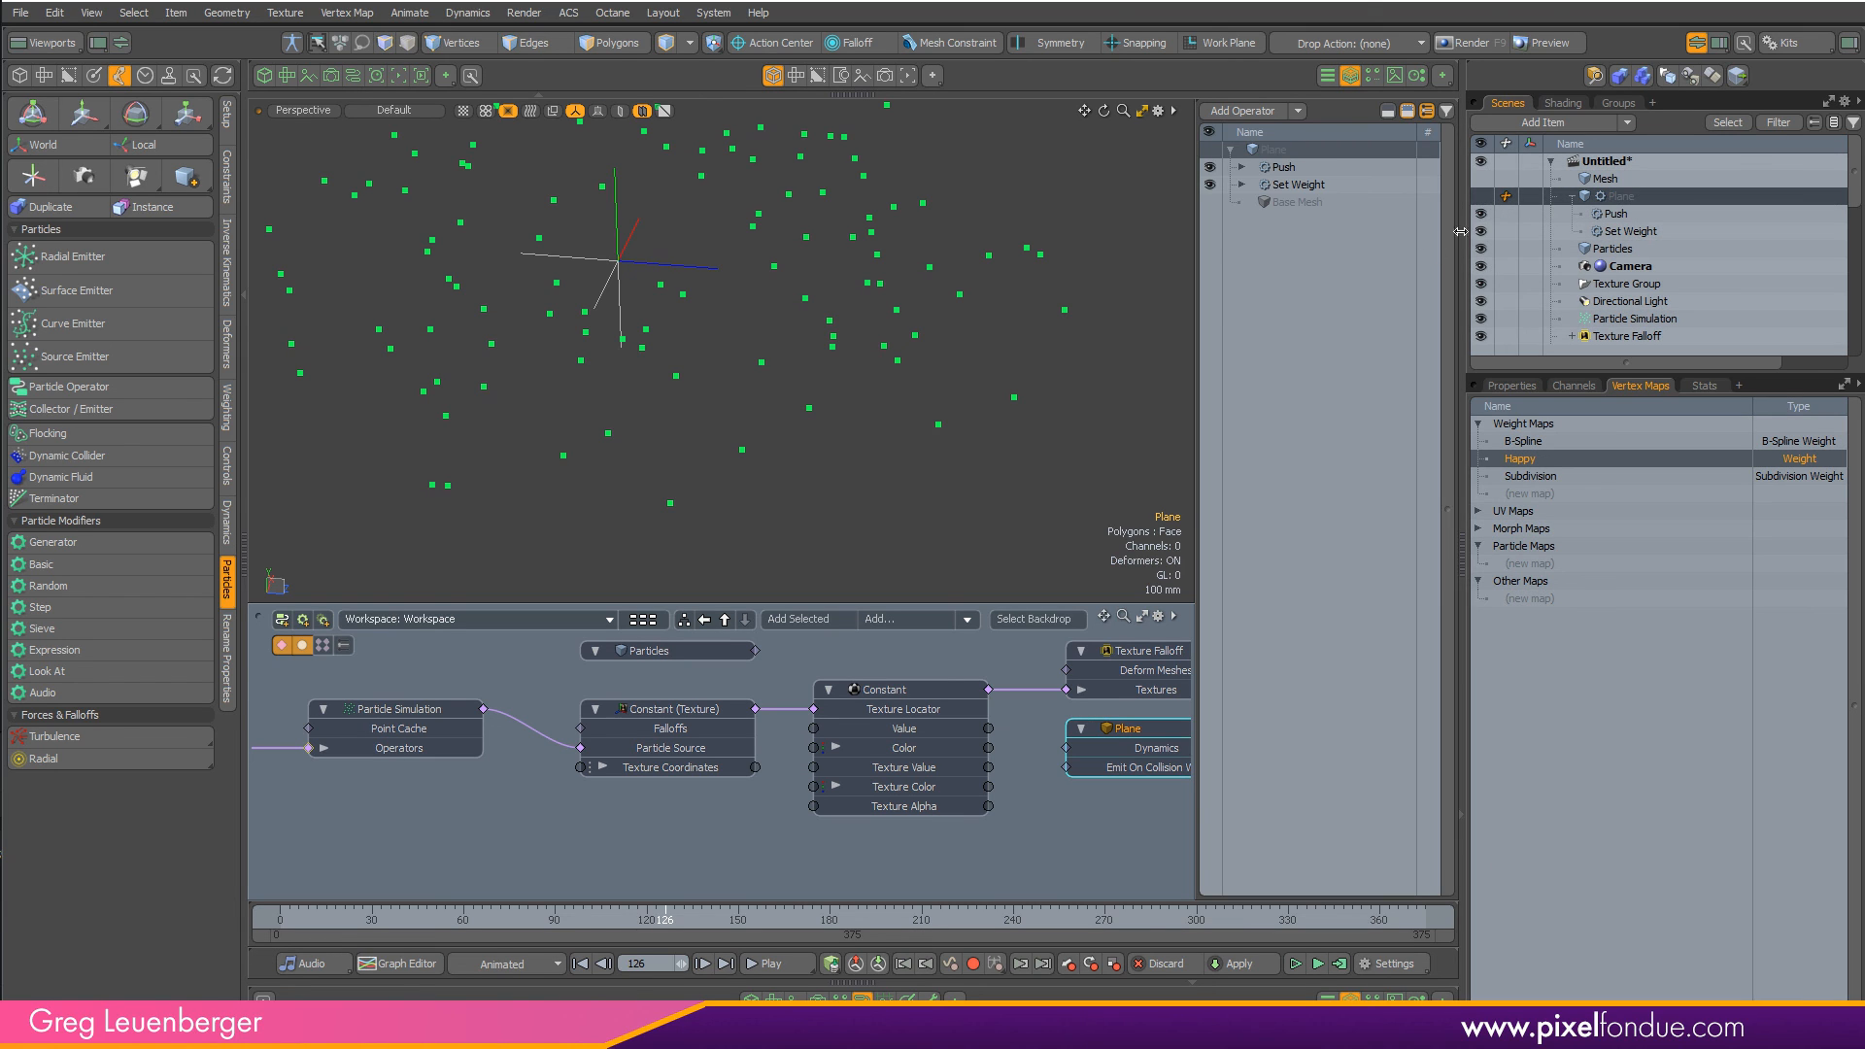
{"action": "left_click", "coordinate": [1481, 196]}
{"action": "left_click_drag", "start_coordinate": [918, 423], "coordinate": [738, 456], "text": "alt"}
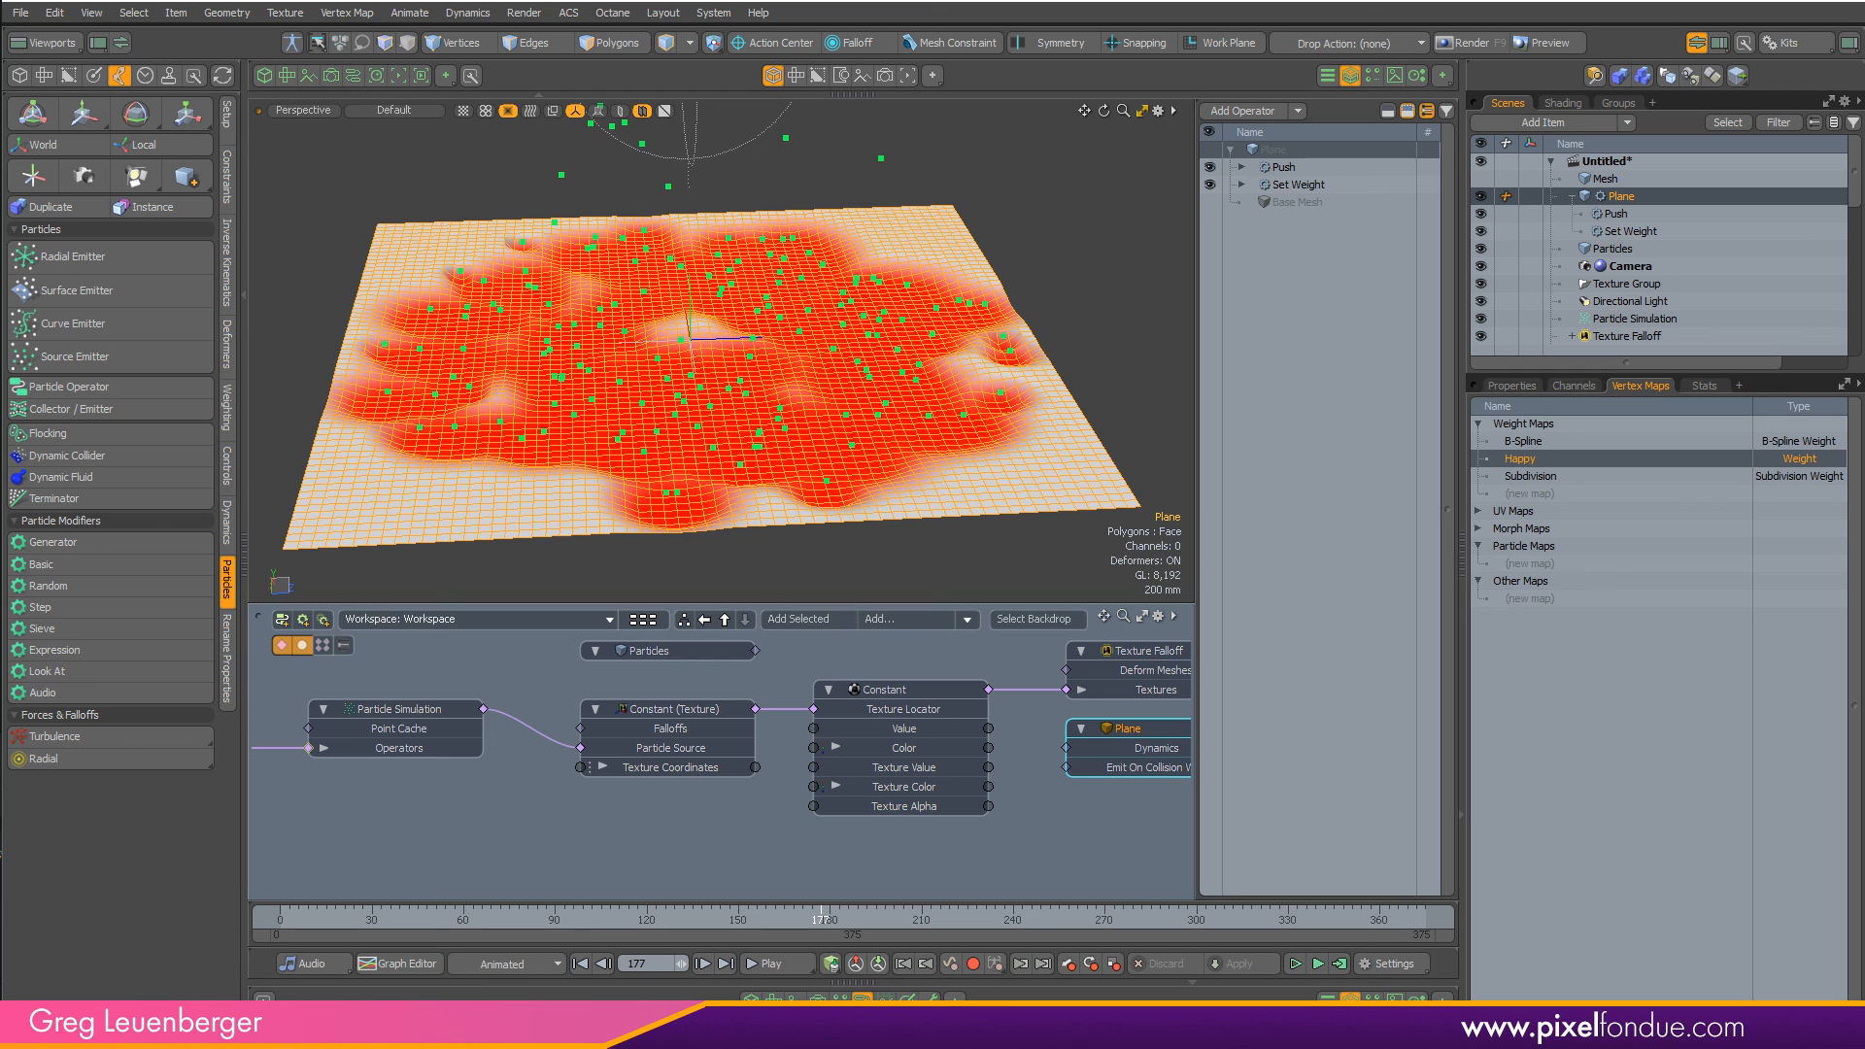
- Switch to the web browser with the vertex mesh operations forum thread and maximize its window
{"action": "key", "text": "alt+Tab"}
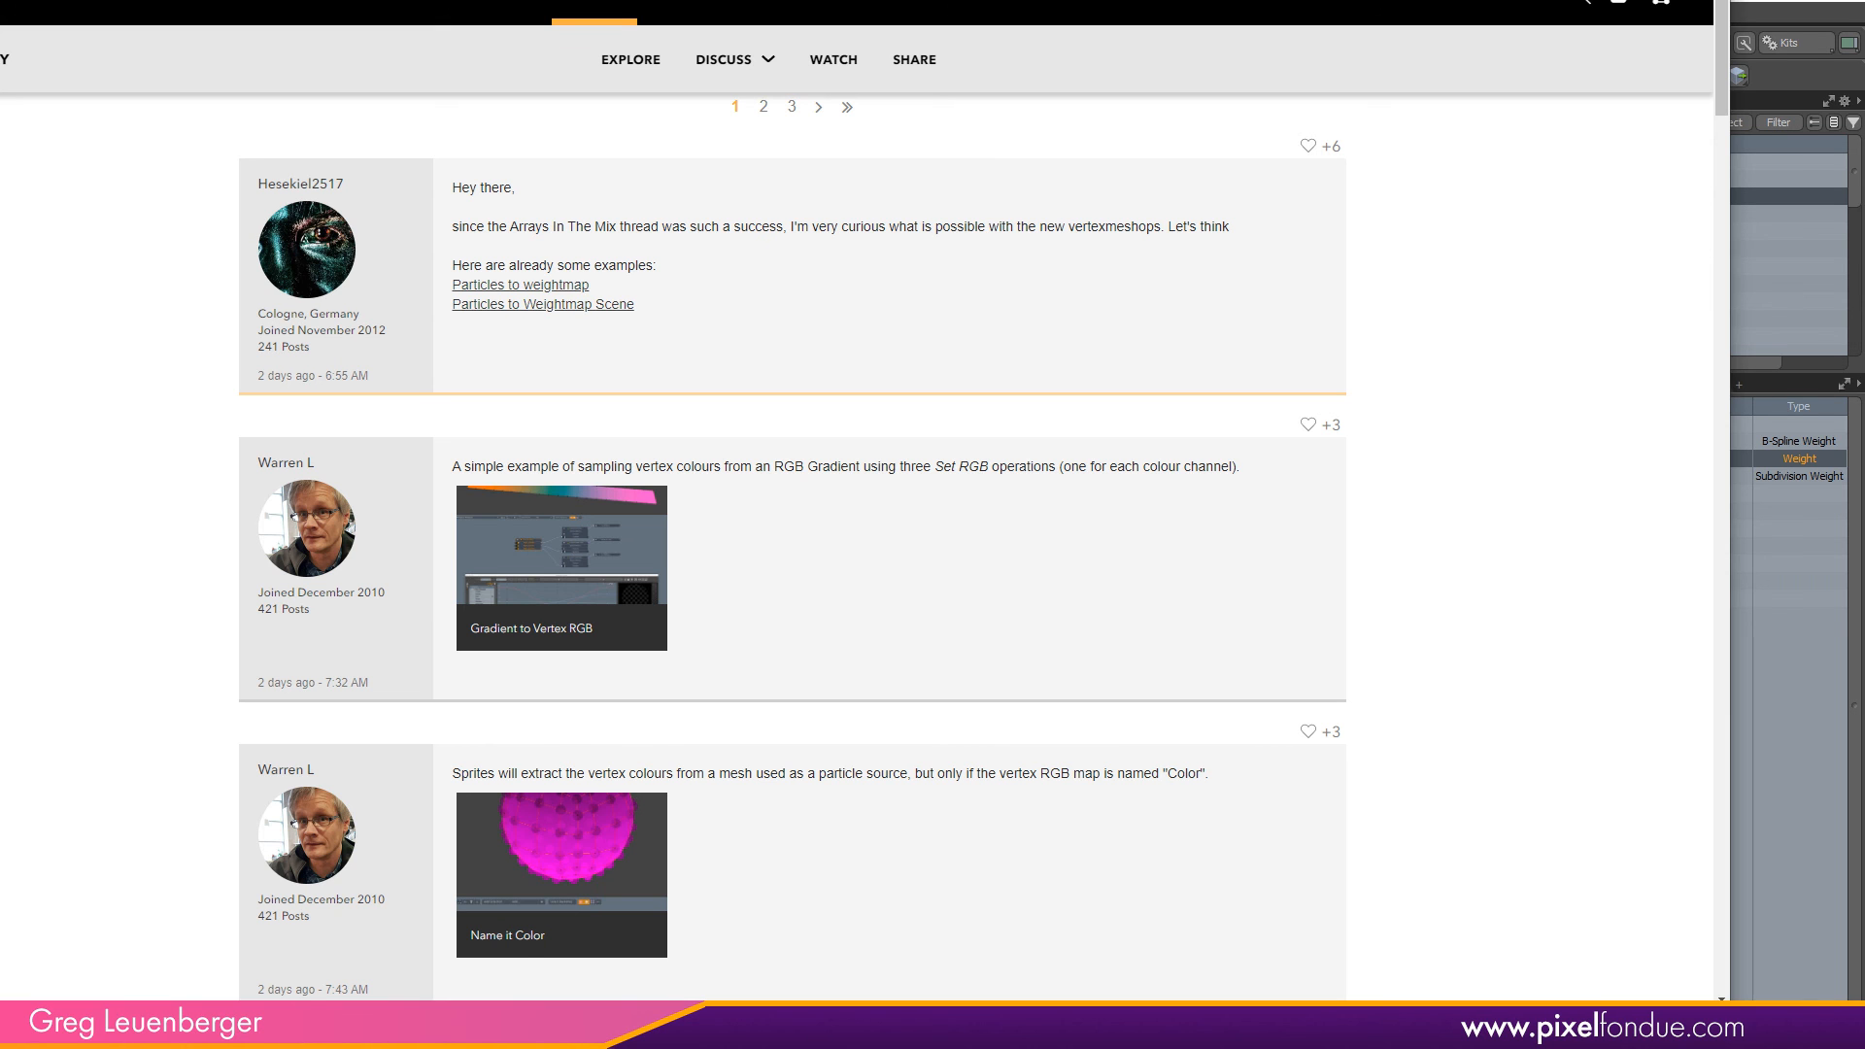
{"action": "key", "text": "super+Up"}
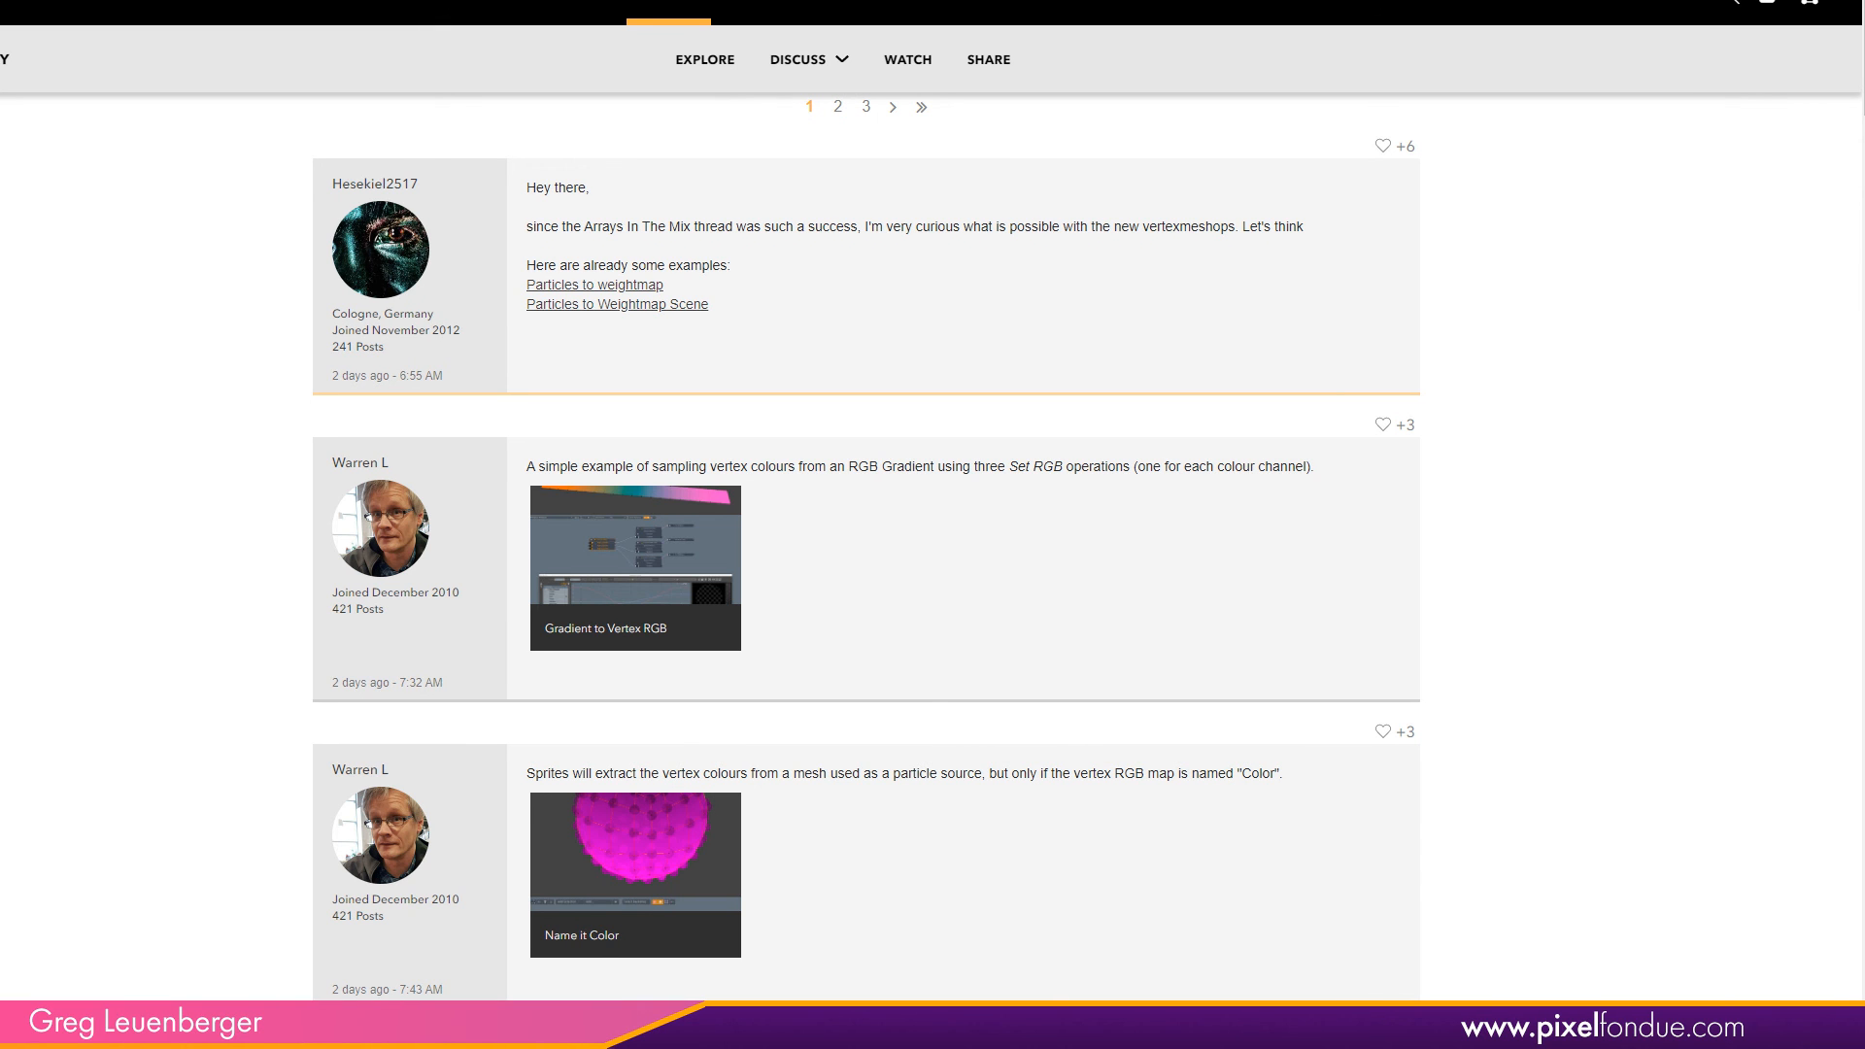